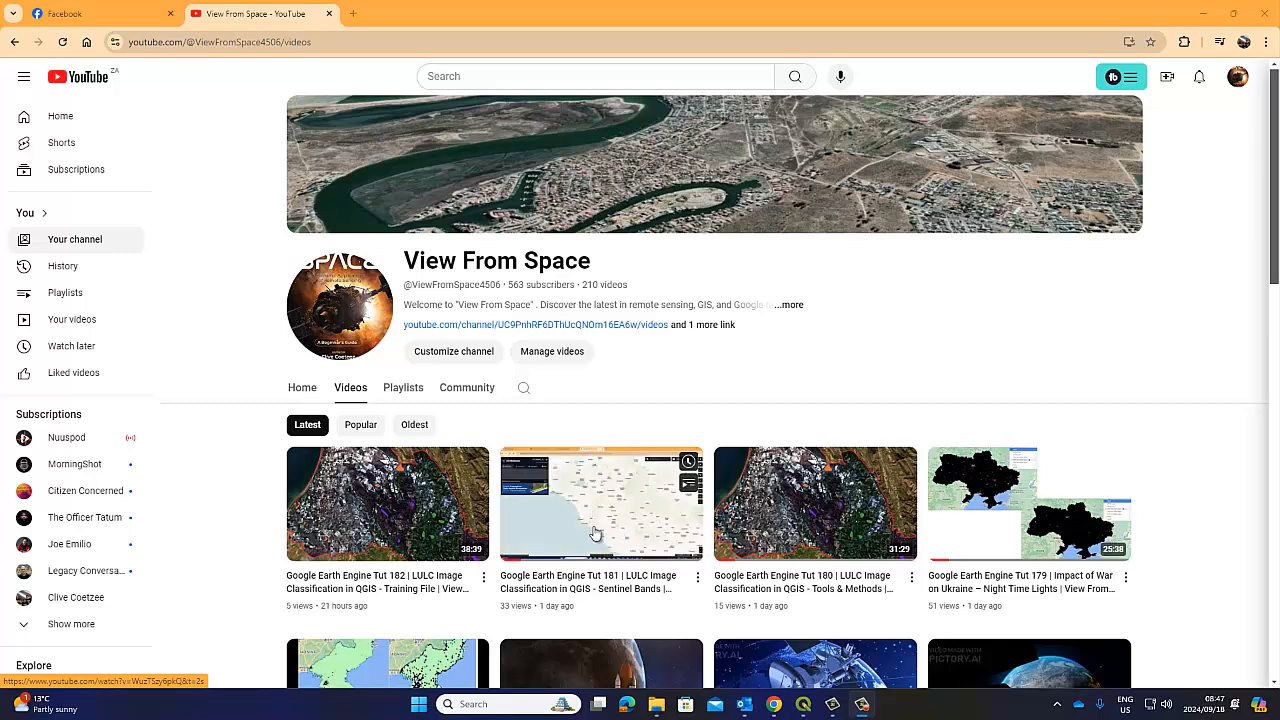
Highlight the '563 subscribers' count on the View From Space channel page
{"action": "mouse_move", "coordinate": [368, 494]}
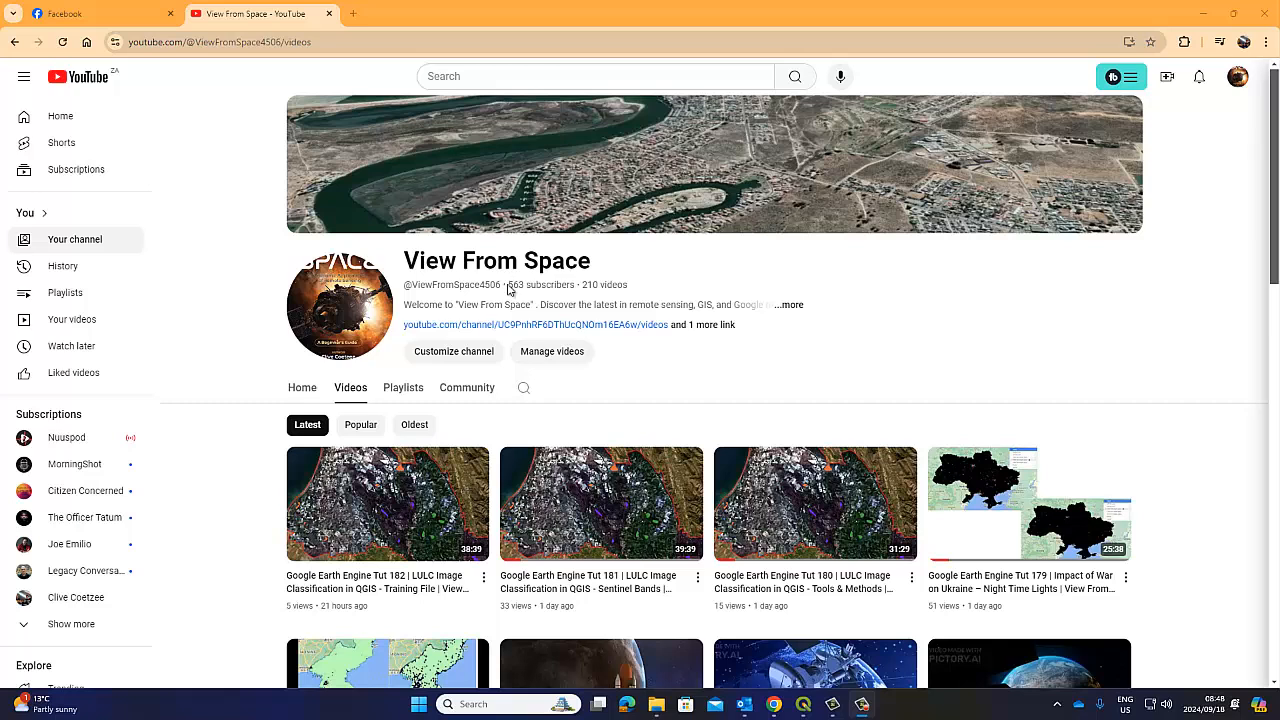
{"action": "left_click_drag", "start_coordinate": [507, 285], "coordinate": [577, 286]}
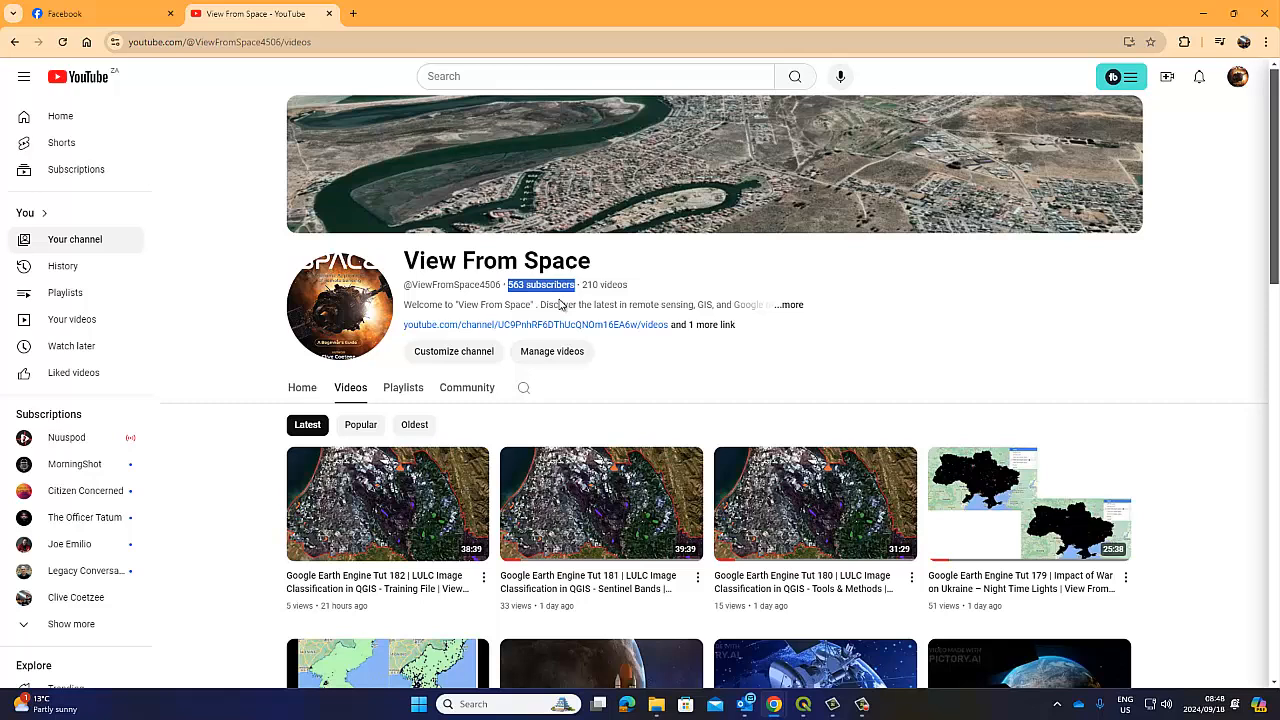
{"action": "left_click", "coordinate": [555, 287]}
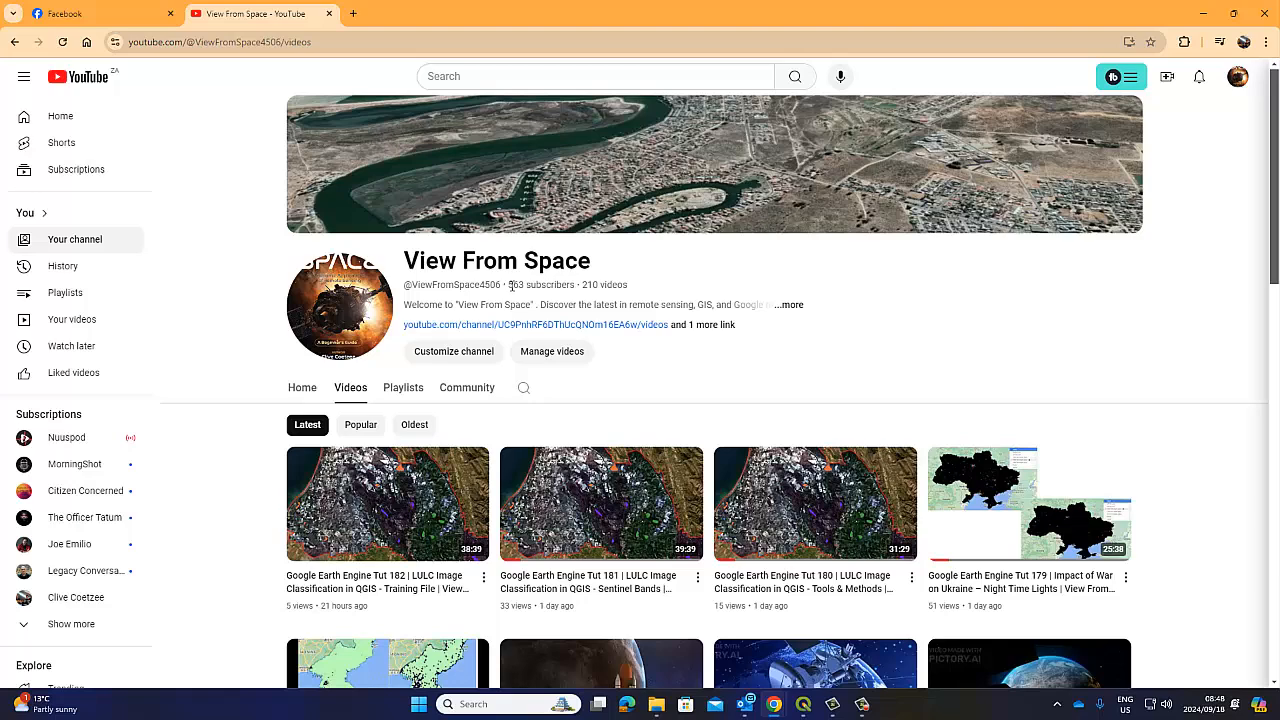
{"action": "left_click_drag", "start_coordinate": [508, 286], "coordinate": [576, 286]}
Scroll through the Facebook profile page, then go back to the View From Space YouTube tab
{"action": "left_click", "coordinate": [141, 14]}
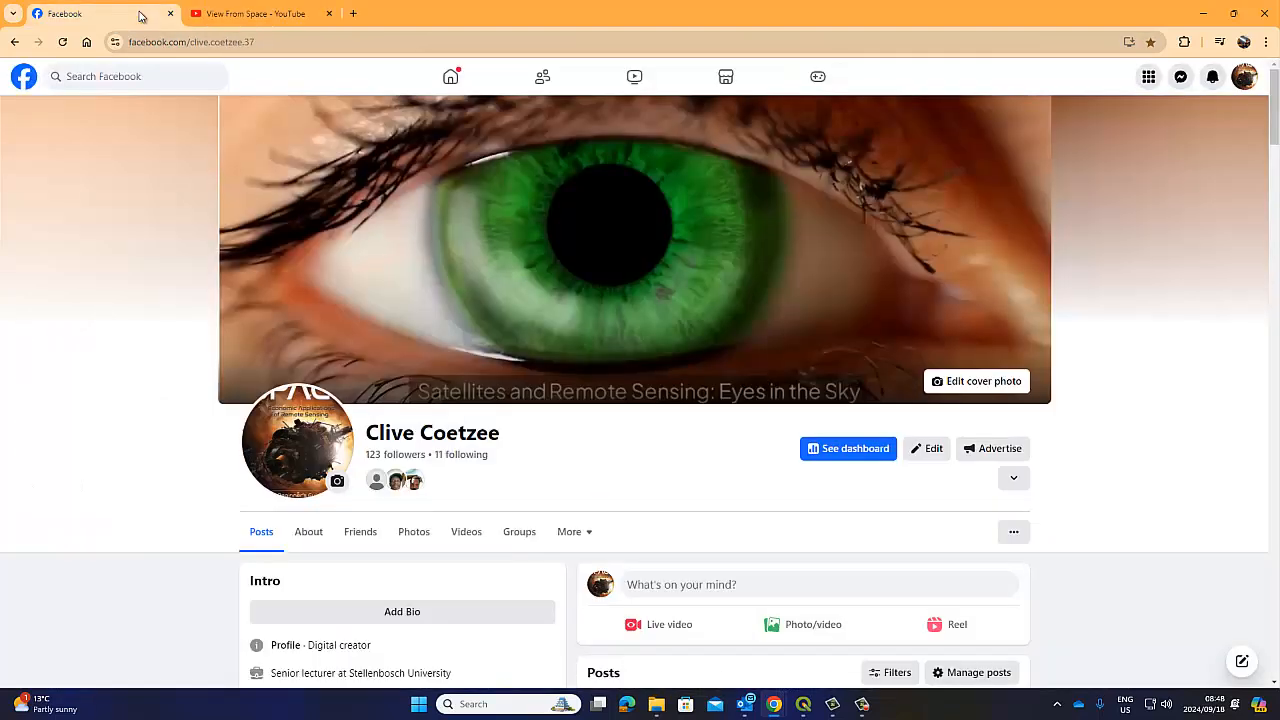
{"action": "scroll", "coordinate": [665, 431], "scroll_direction": "down", "scroll_amount": 2}
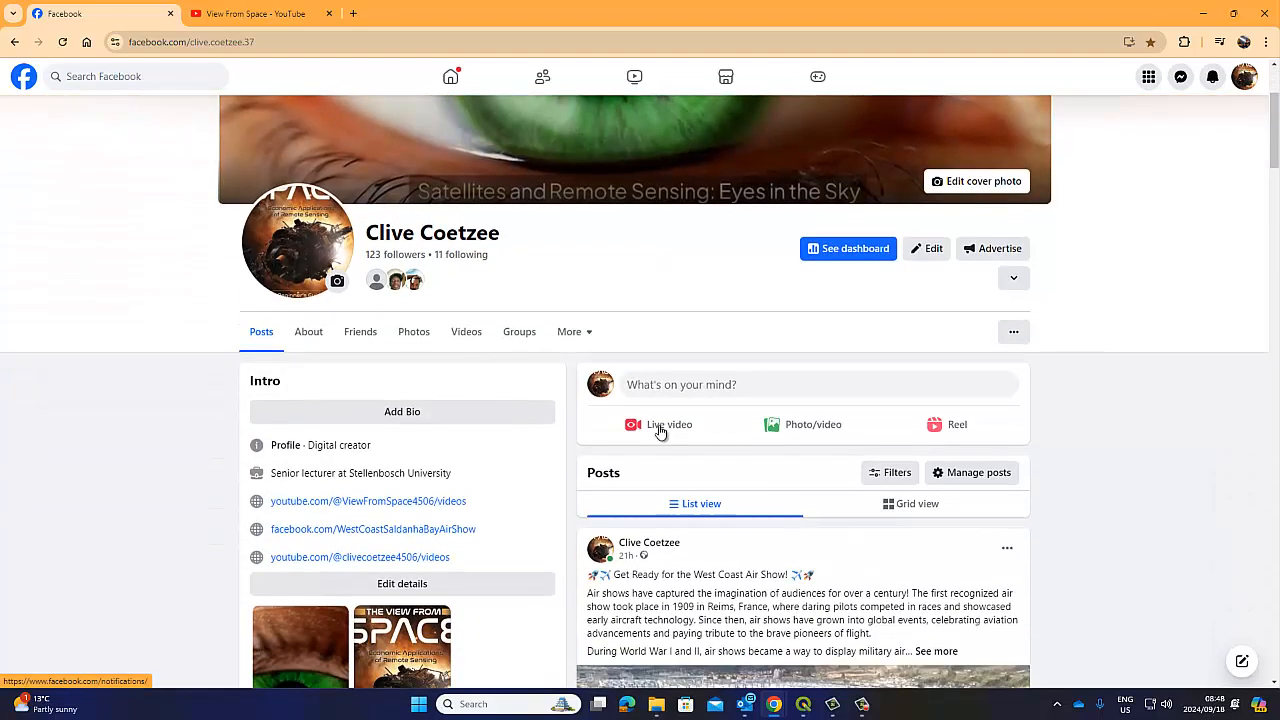
{"action": "scroll", "coordinate": [665, 428], "scroll_direction": "down", "scroll_amount": 1}
{"action": "scroll", "coordinate": [733, 447], "scroll_direction": "up", "scroll_amount": 3}
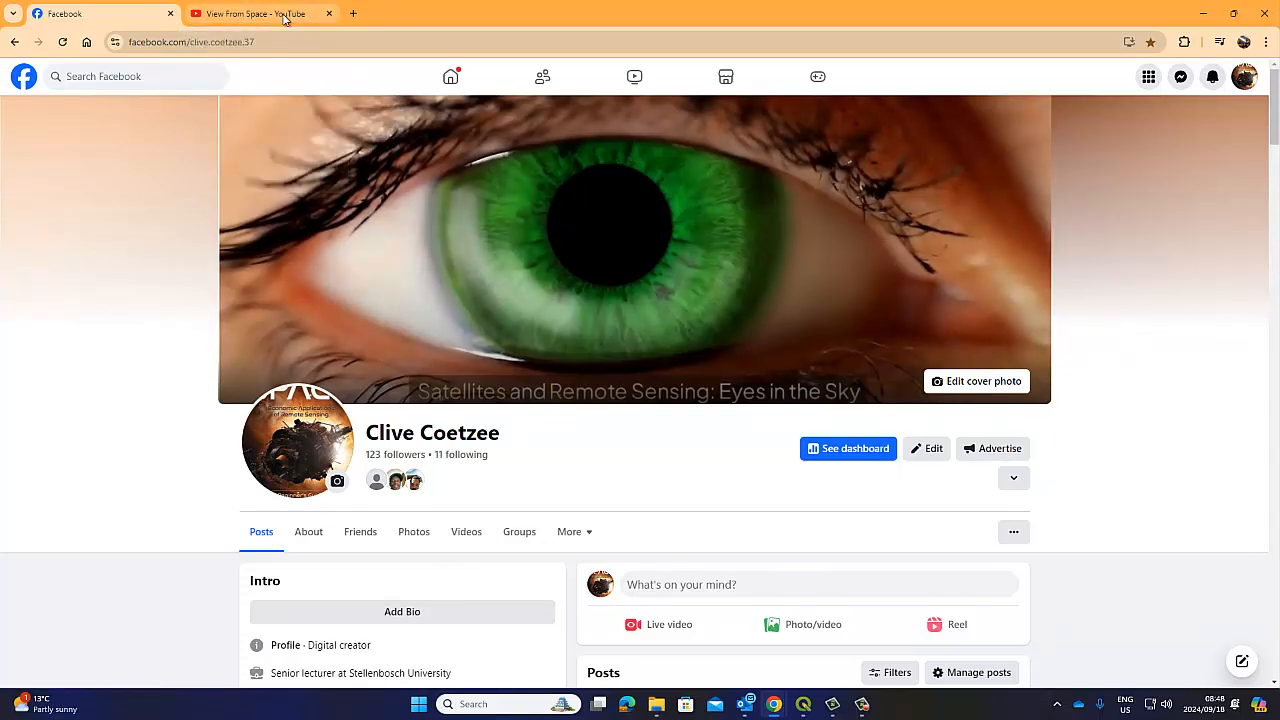
{"action": "mouse_move", "coordinate": [270, 16]}
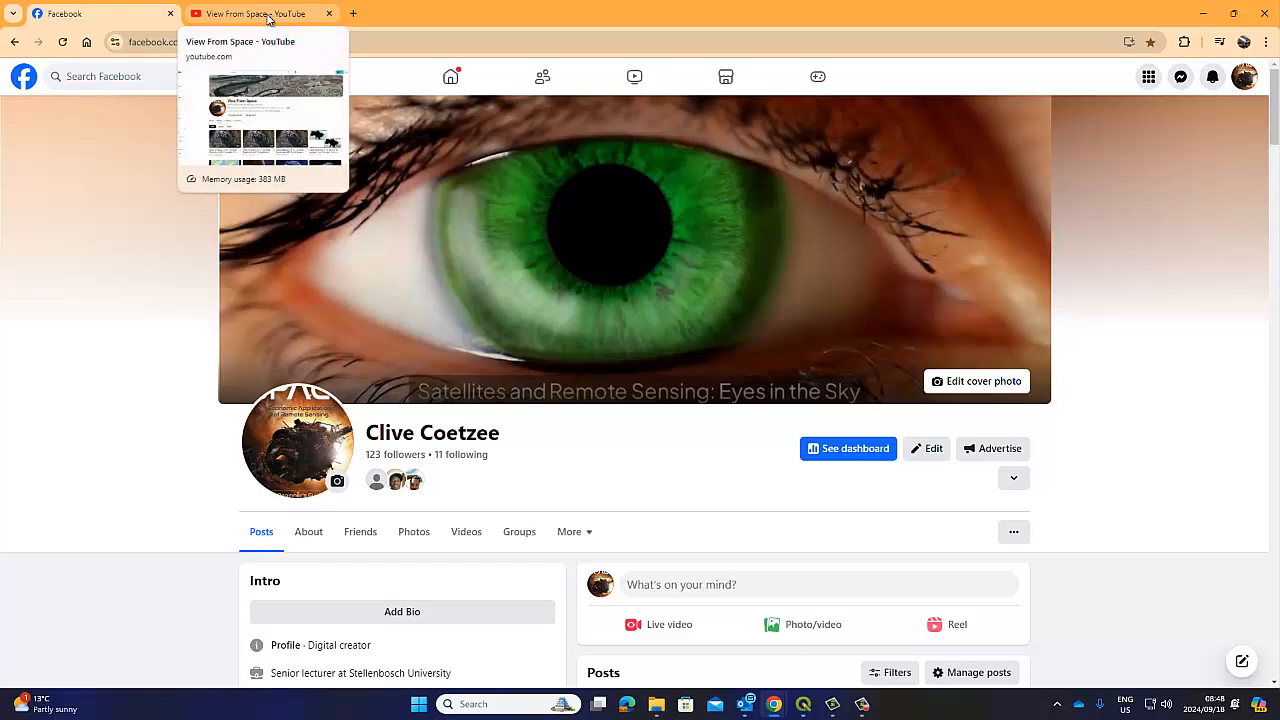
{"action": "left_click", "coordinate": [268, 16]}
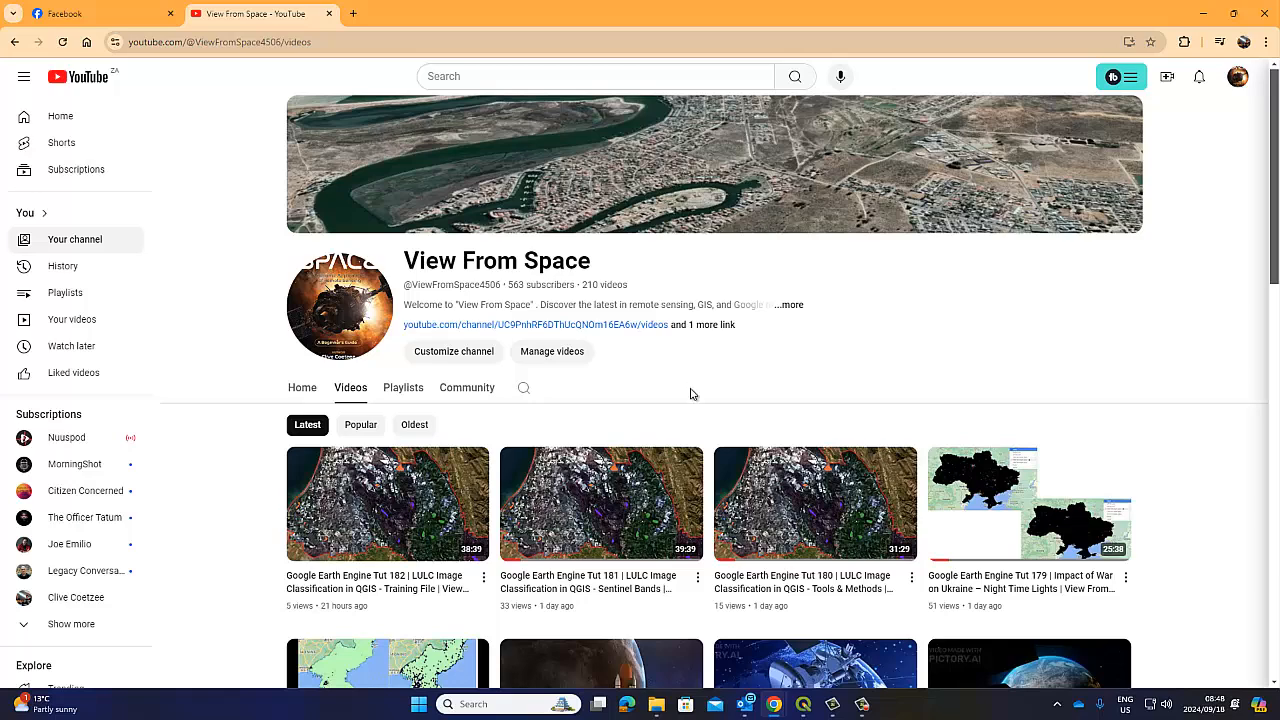
Bring QGIS forward, inspect the Training layer's six land-cover classes, and save the Classification project
{"action": "left_click", "coordinate": [803, 704]}
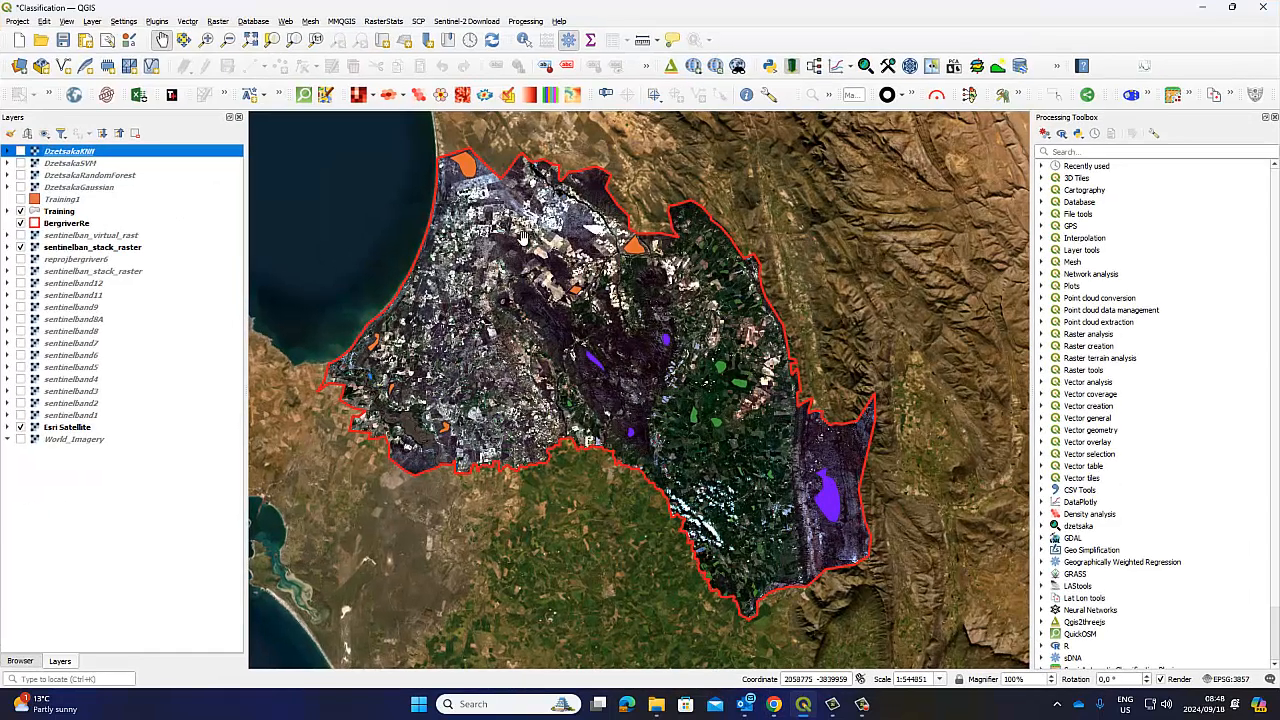
{"action": "left_click_drag", "start_coordinate": [531, 258], "coordinate": [533, 272]}
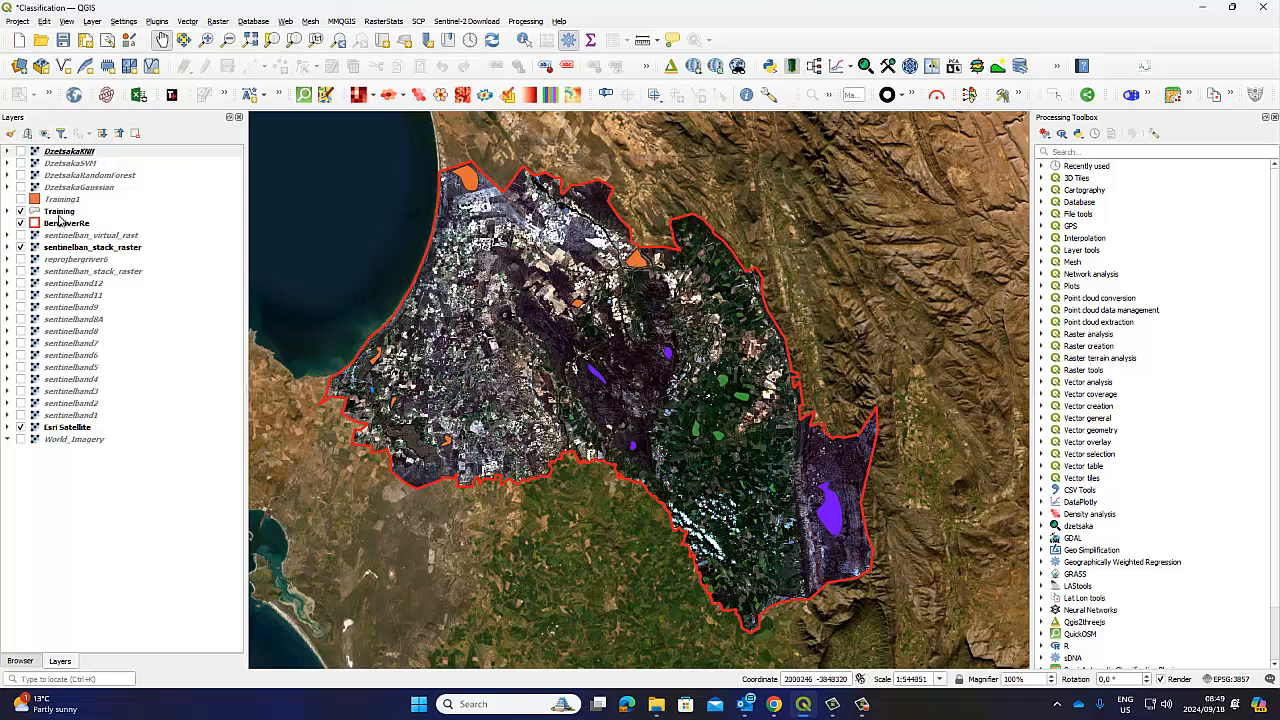
{"action": "left_click", "coordinate": [60, 213]}
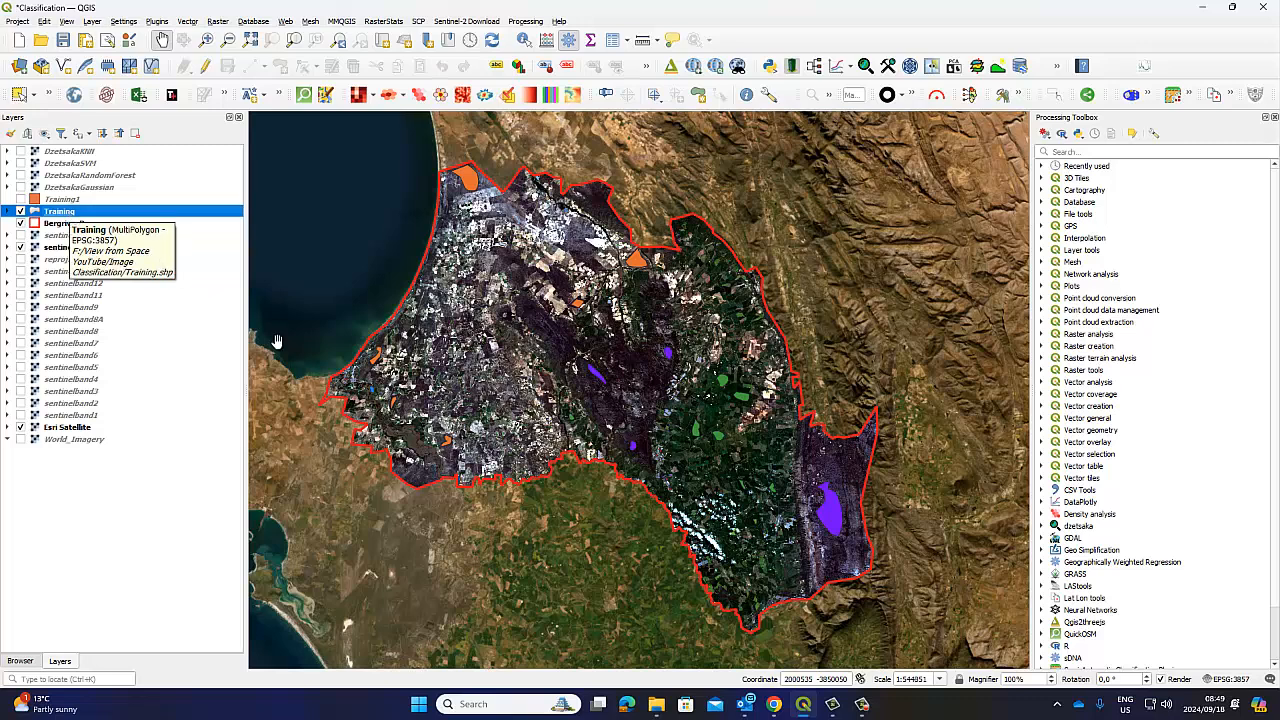
{"action": "left_click", "coordinate": [8, 211]}
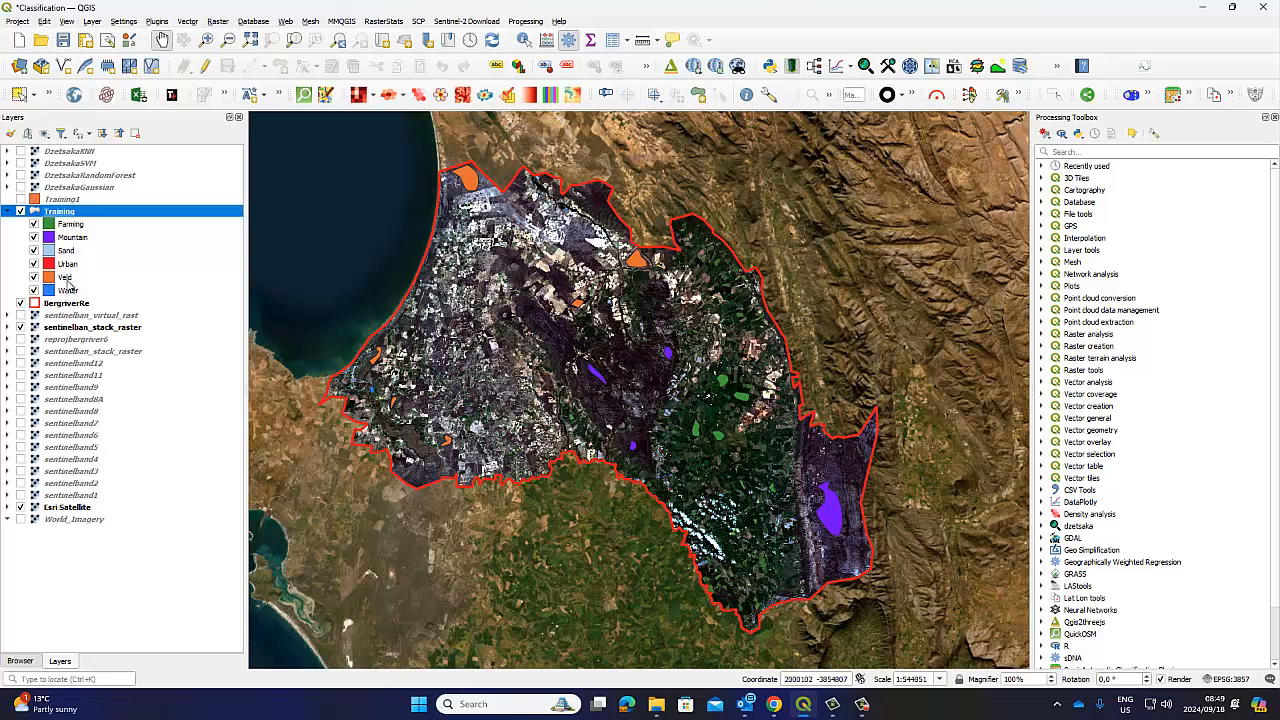
{"action": "left_click", "coordinate": [8, 211]}
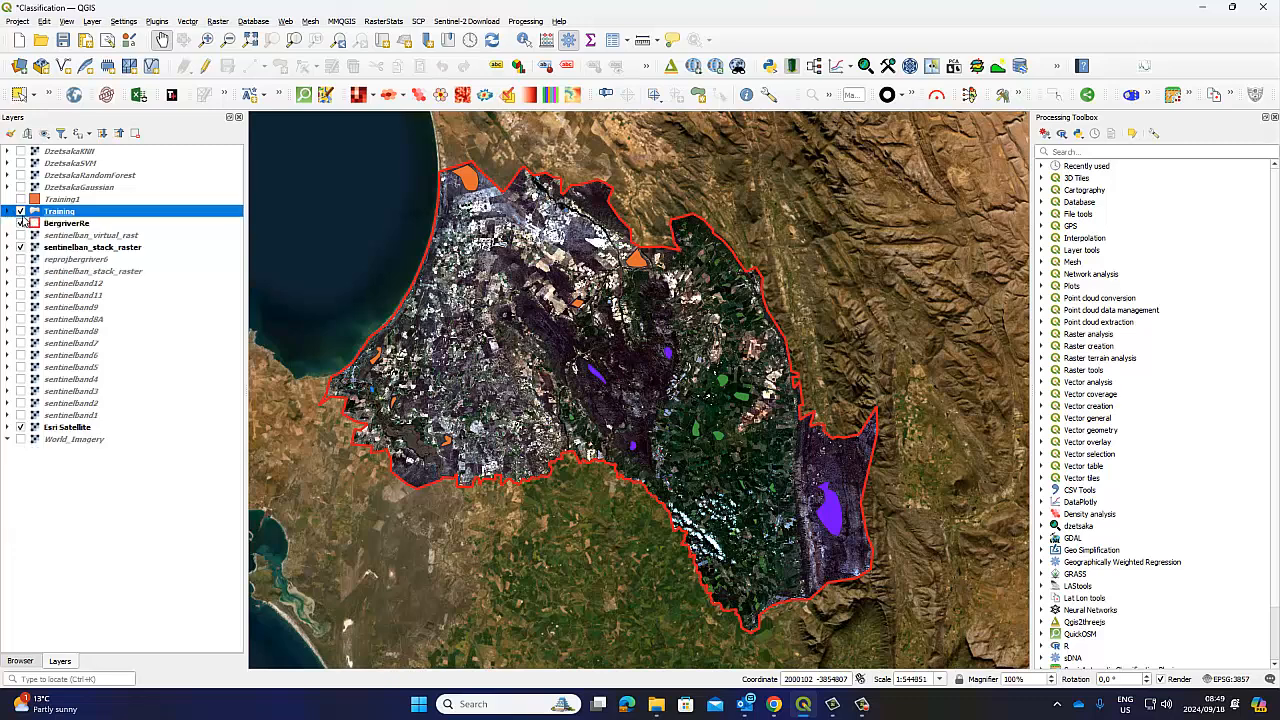
{"action": "left_click", "coordinate": [63, 40]}
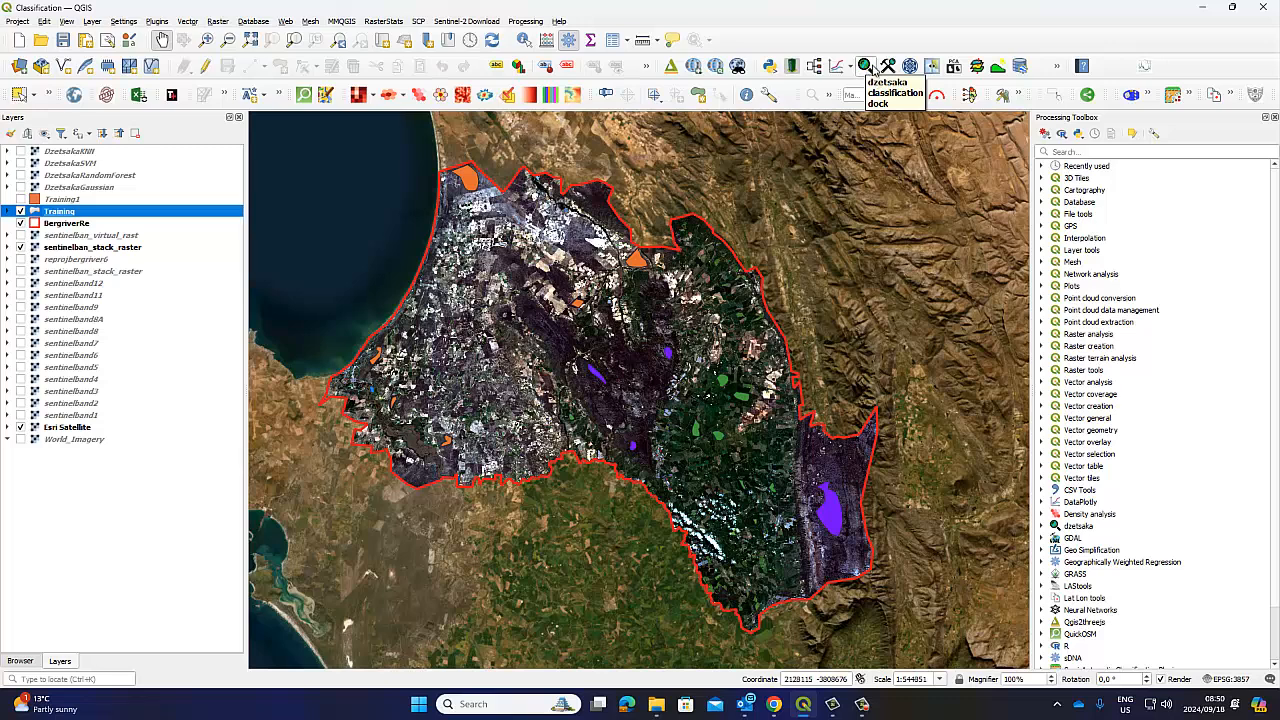
Open the dzetsaka classification dock from the Plugins menu
{"action": "left_click", "coordinate": [866, 67]}
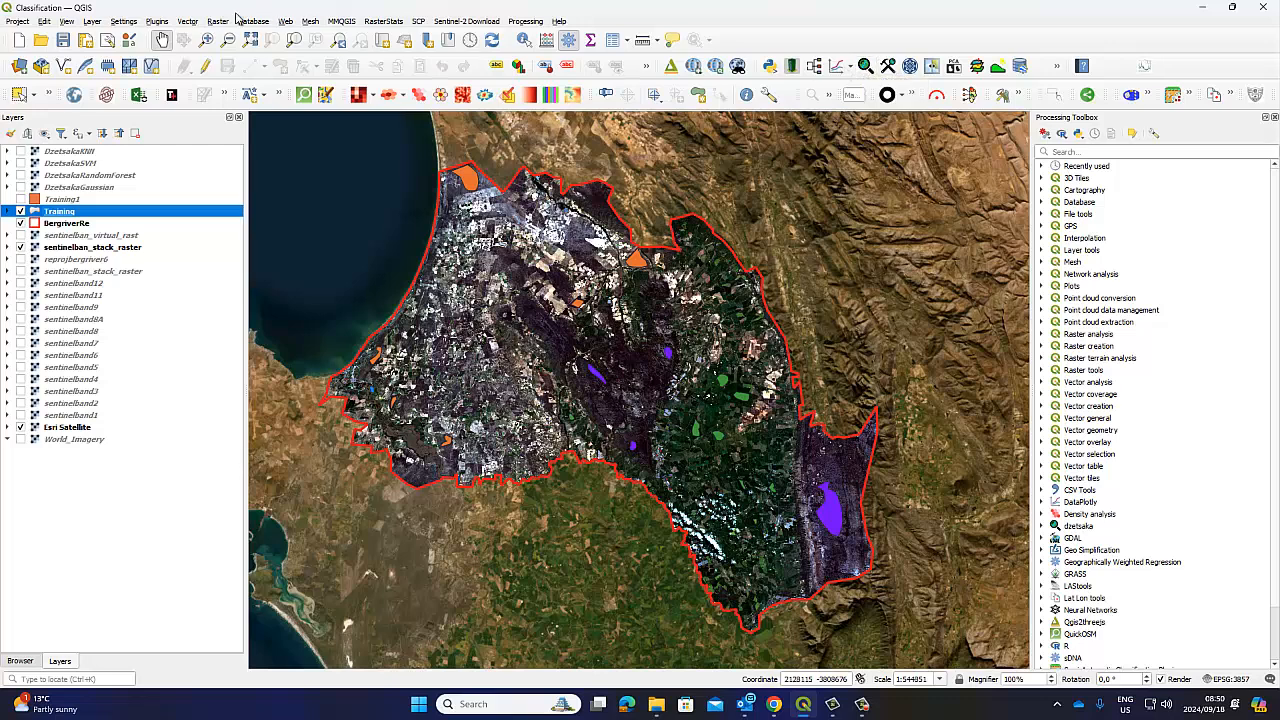
{"action": "left_click", "coordinate": [161, 23]}
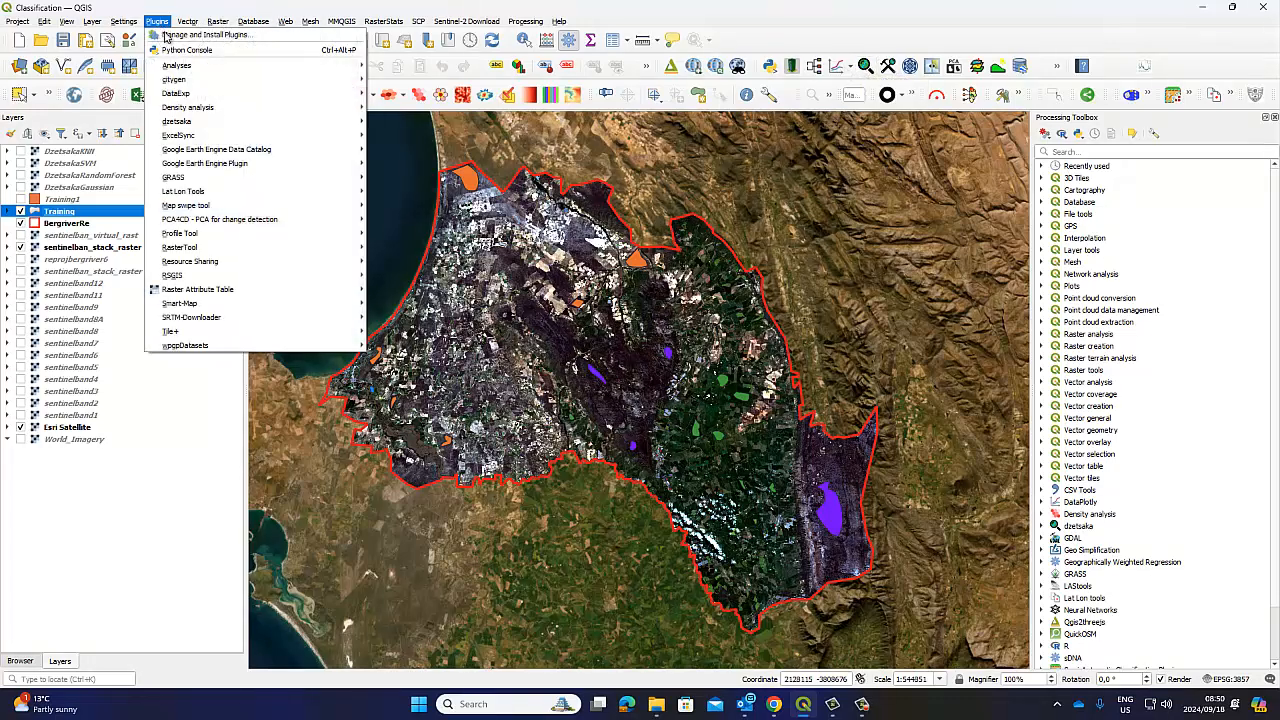
{"action": "mouse_move", "coordinate": [188, 124]}
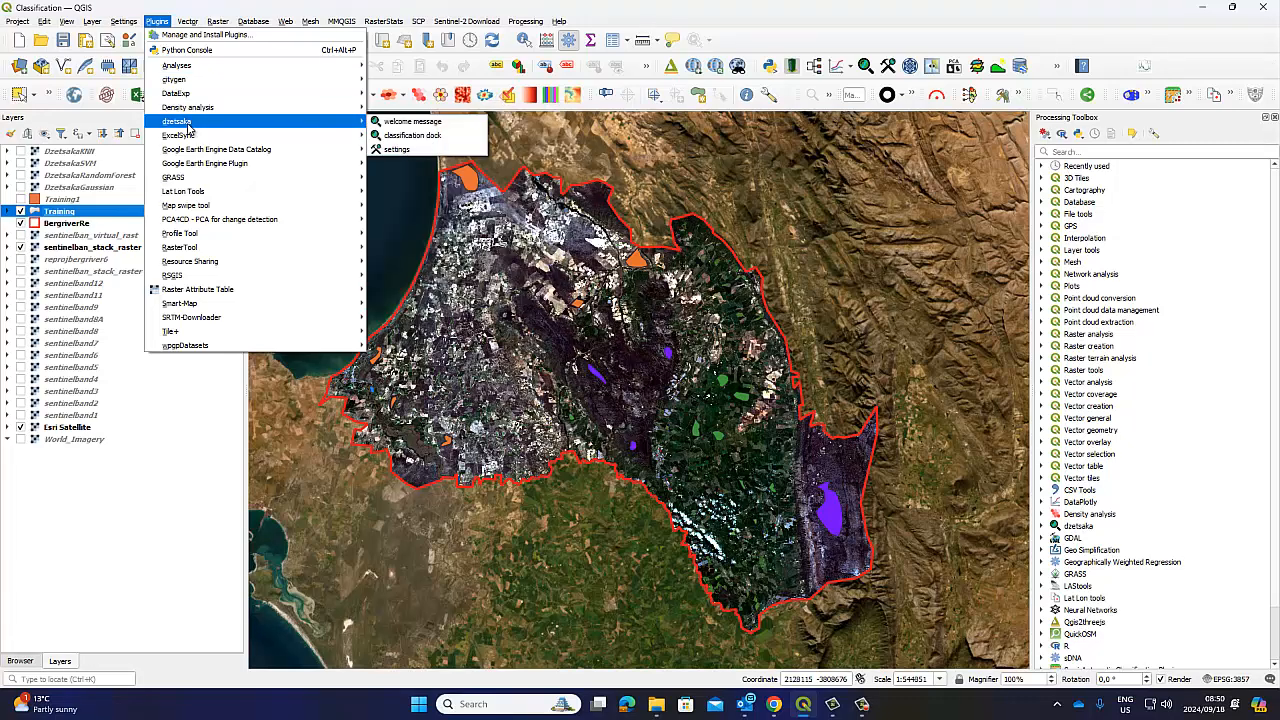
{"action": "left_click", "coordinate": [865, 69]}
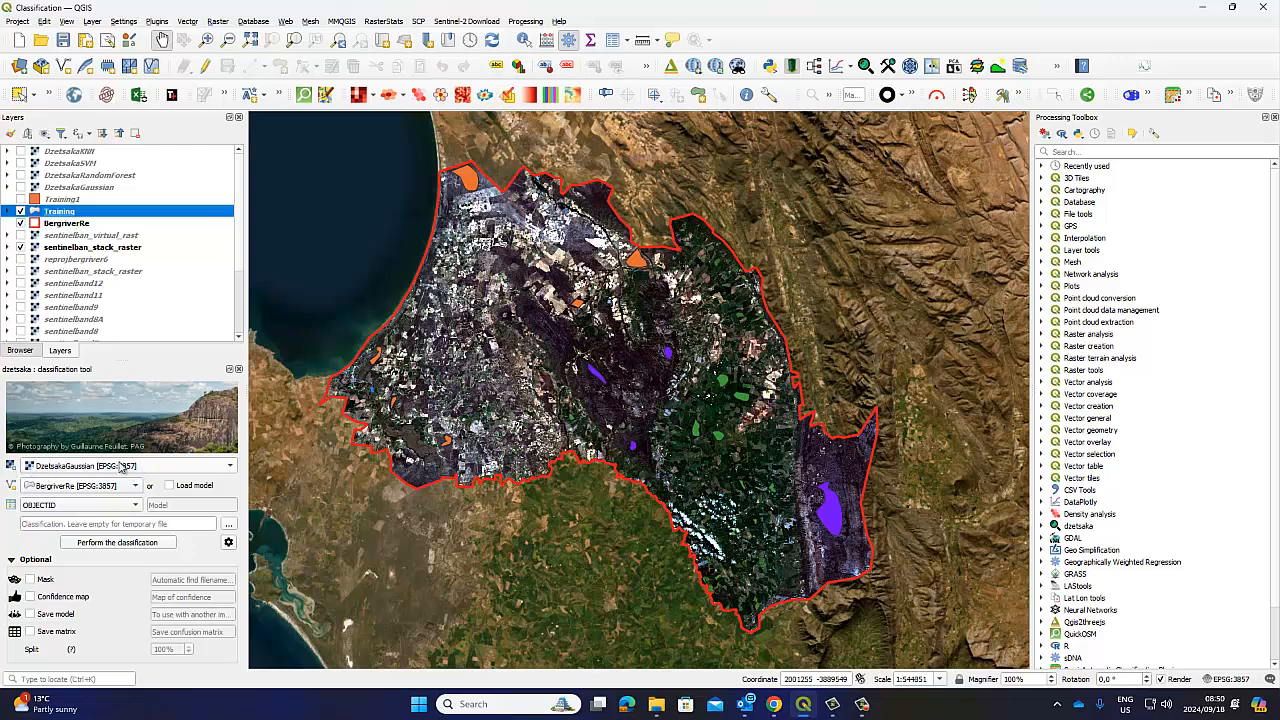
Choose sentinelban_stack_raster as the image to classify, briefly checking the stack and virtual raster bands
{"action": "left_click", "coordinate": [55, 468]}
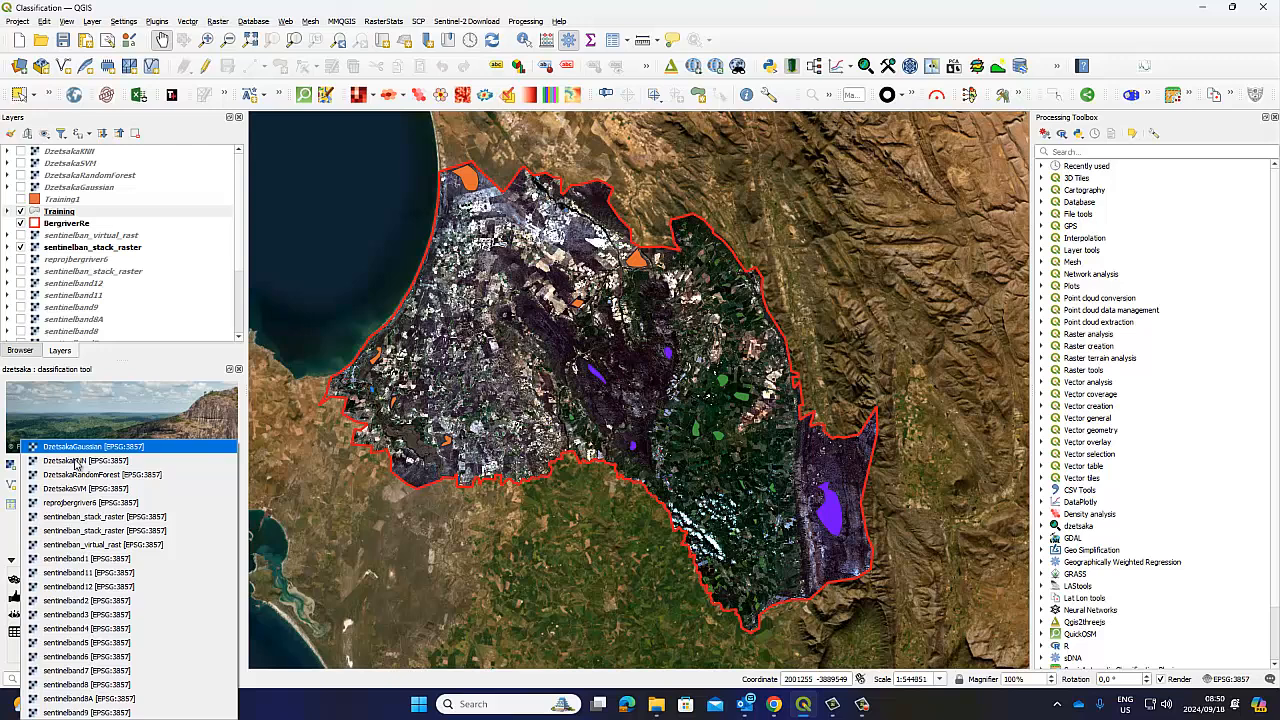
{"action": "left_click", "coordinate": [75, 517]}
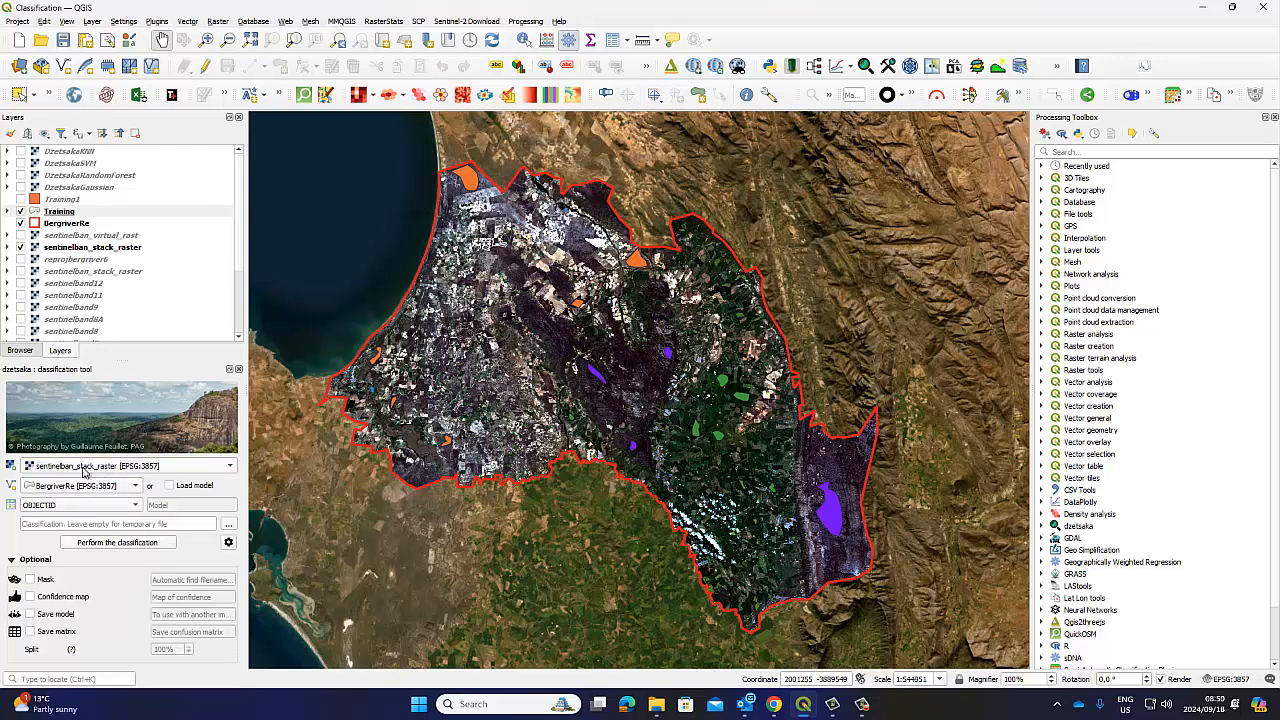
{"action": "left_click", "coordinate": [74, 248]}
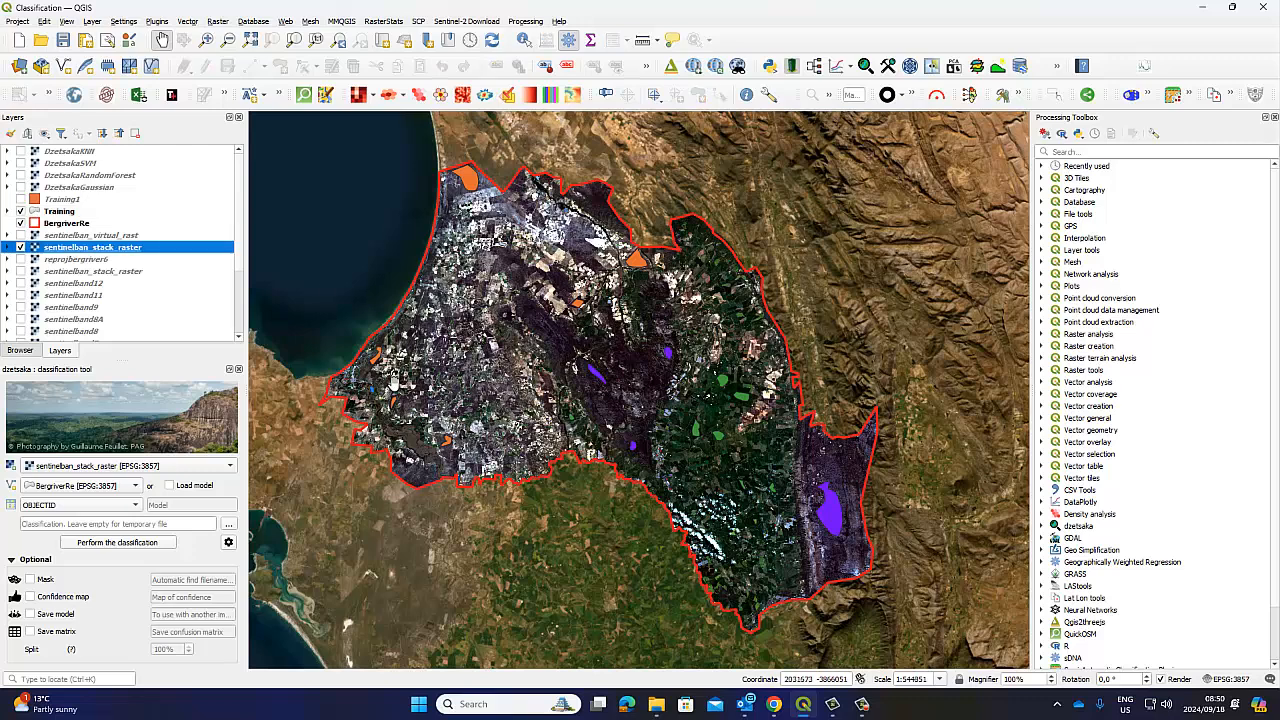
{"action": "left_click", "coordinate": [8, 247]}
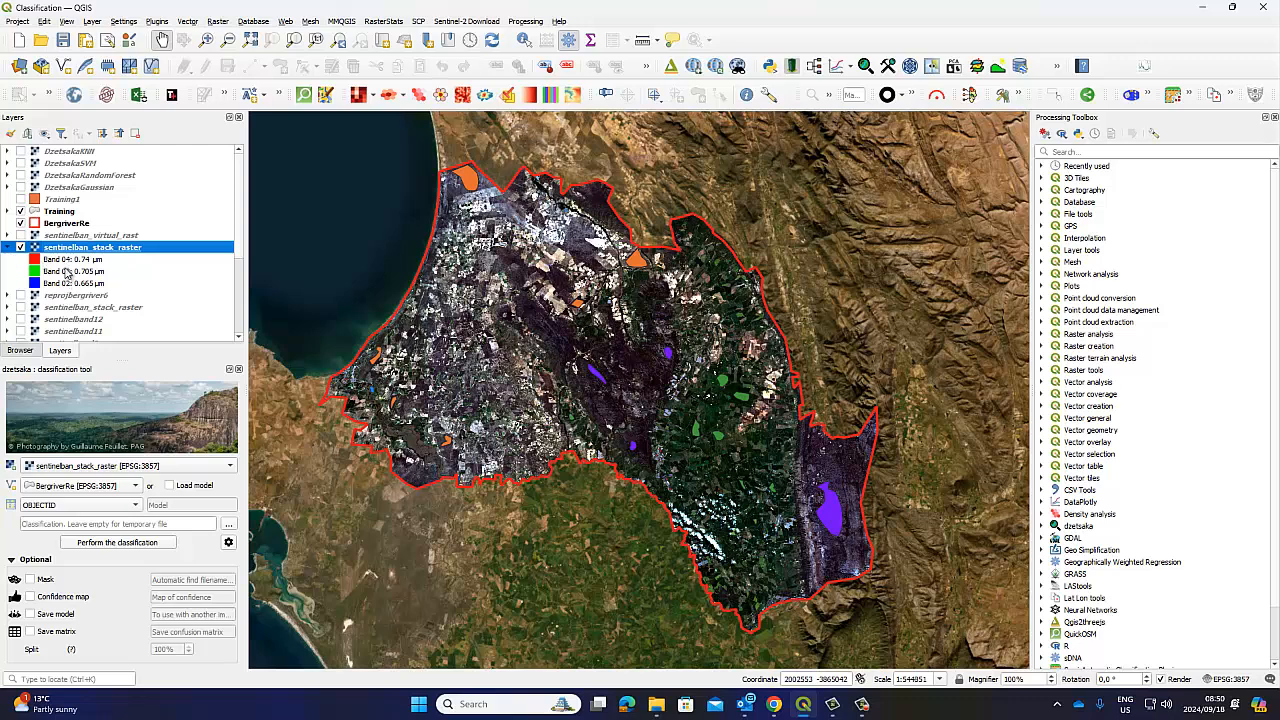
{"action": "left_click", "coordinate": [8, 247]}
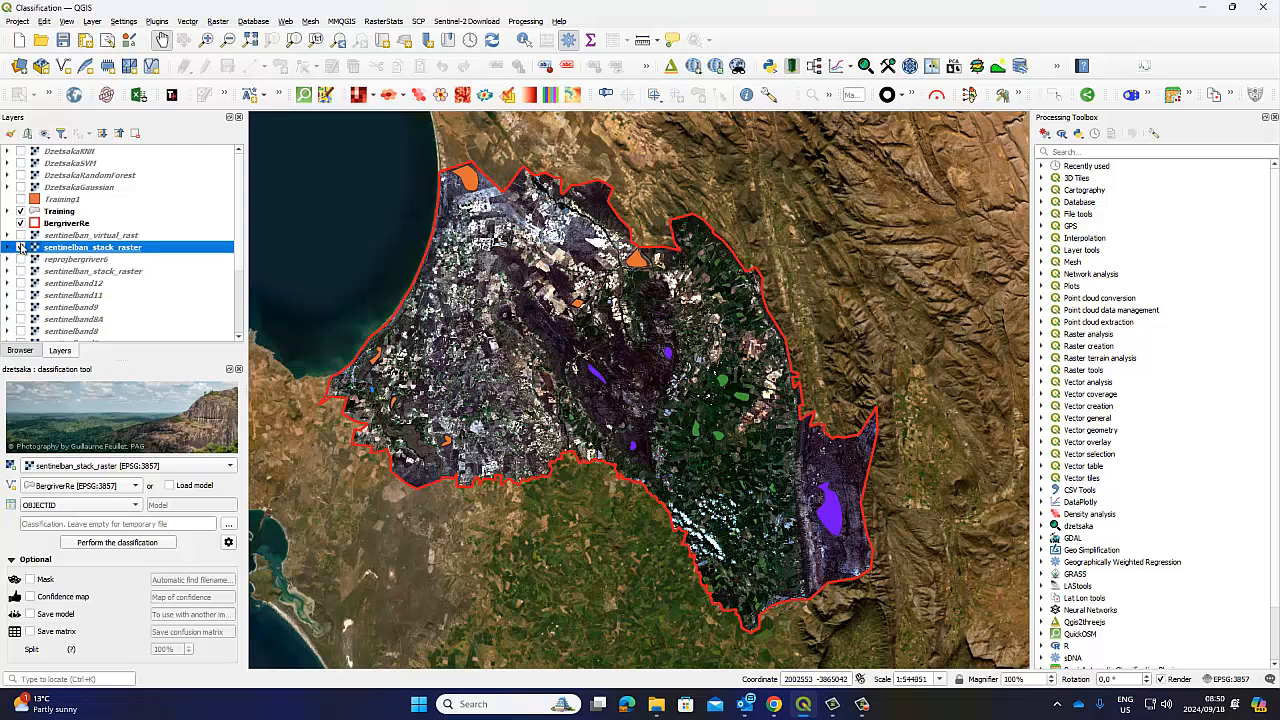
{"action": "left_click", "coordinate": [9, 235]}
{"action": "left_click", "coordinate": [20, 235]}
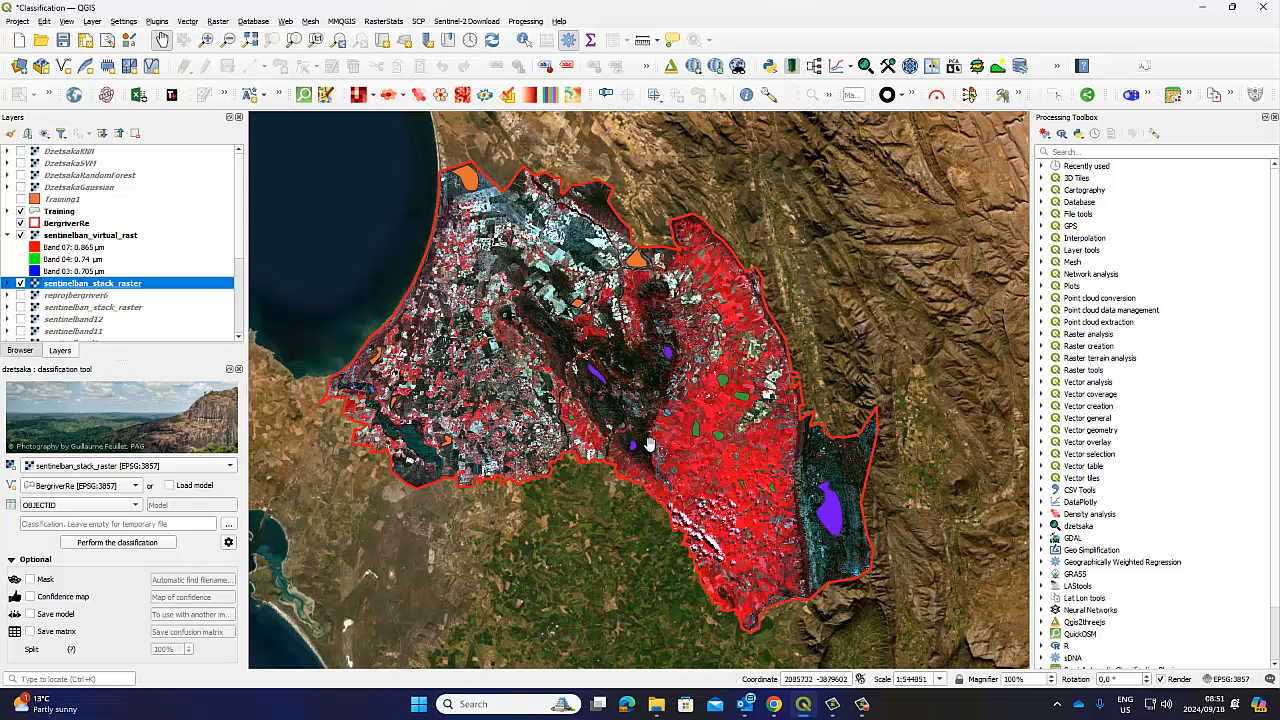
{"action": "left_click", "coordinate": [8, 235]}
{"action": "left_click", "coordinate": [20, 236]}
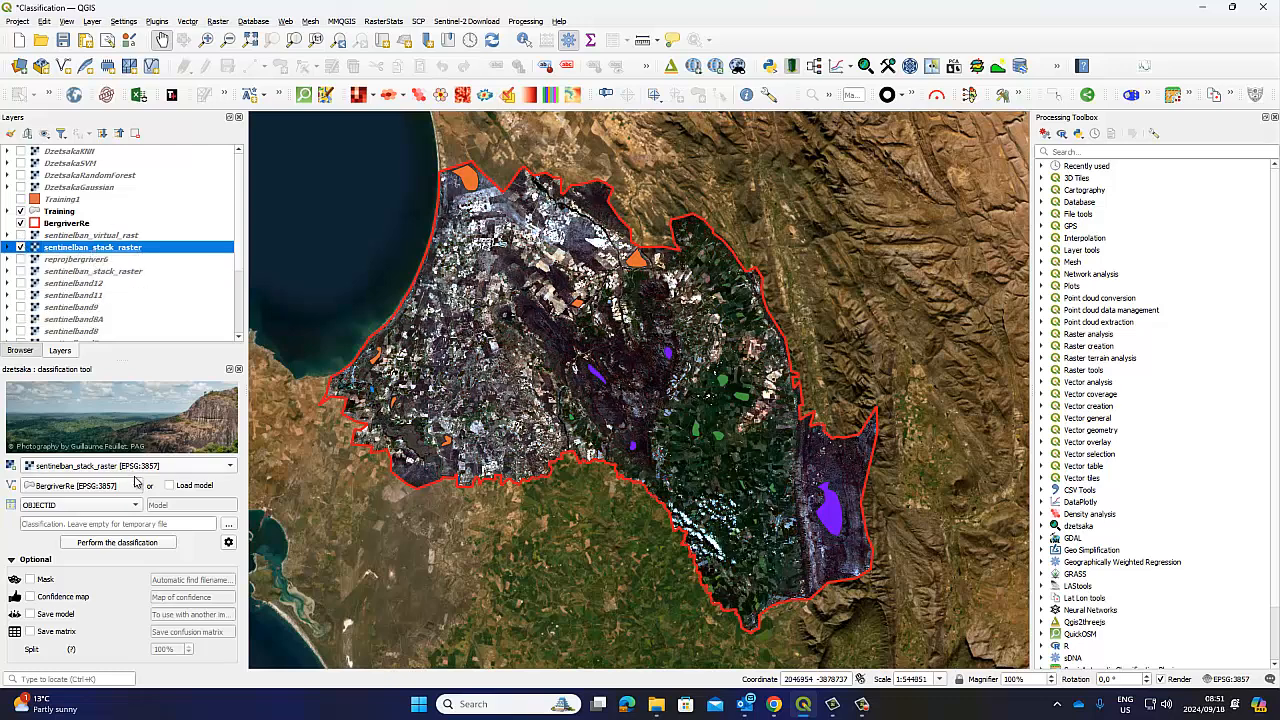
Set Training as the dzetsaka training vector layer
{"action": "left_click", "coordinate": [136, 485]}
{"action": "left_click", "coordinate": [126, 499]}
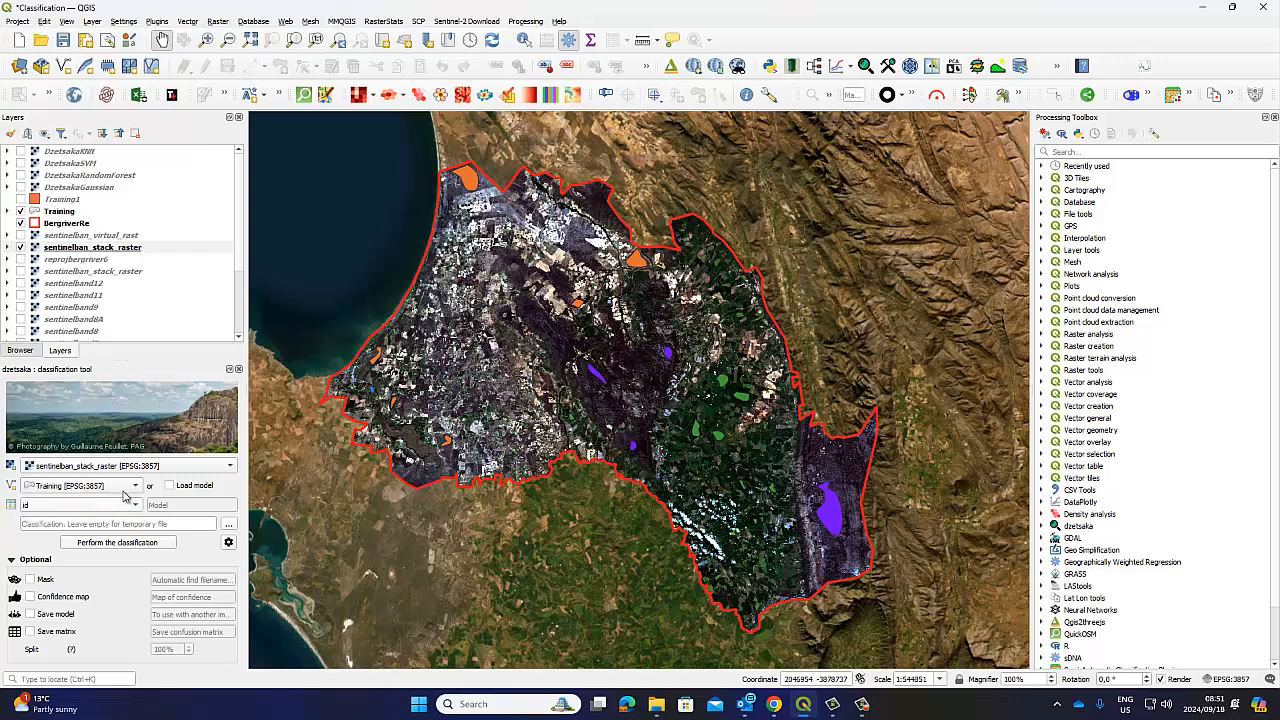
{"action": "left_click", "coordinate": [57, 213]}
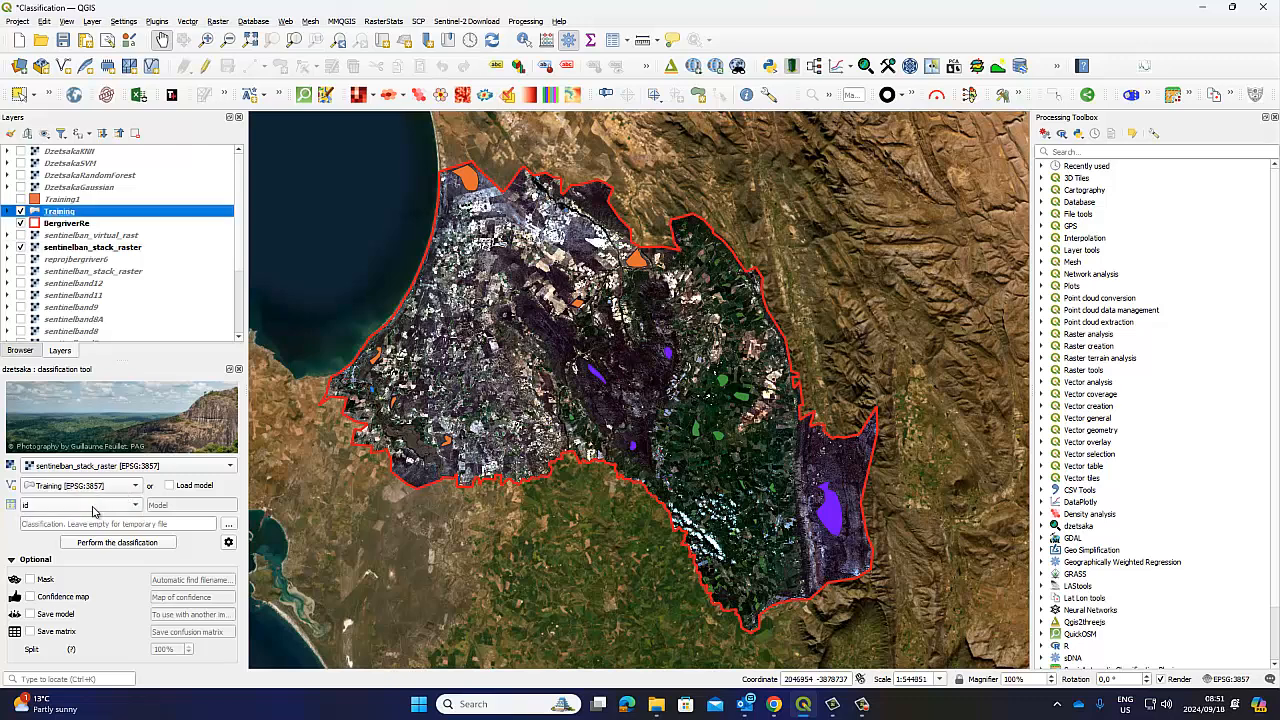
Review the Training attribute table's 39 features and their class ids, then close it
{"action": "right_click", "coordinate": [62, 213]}
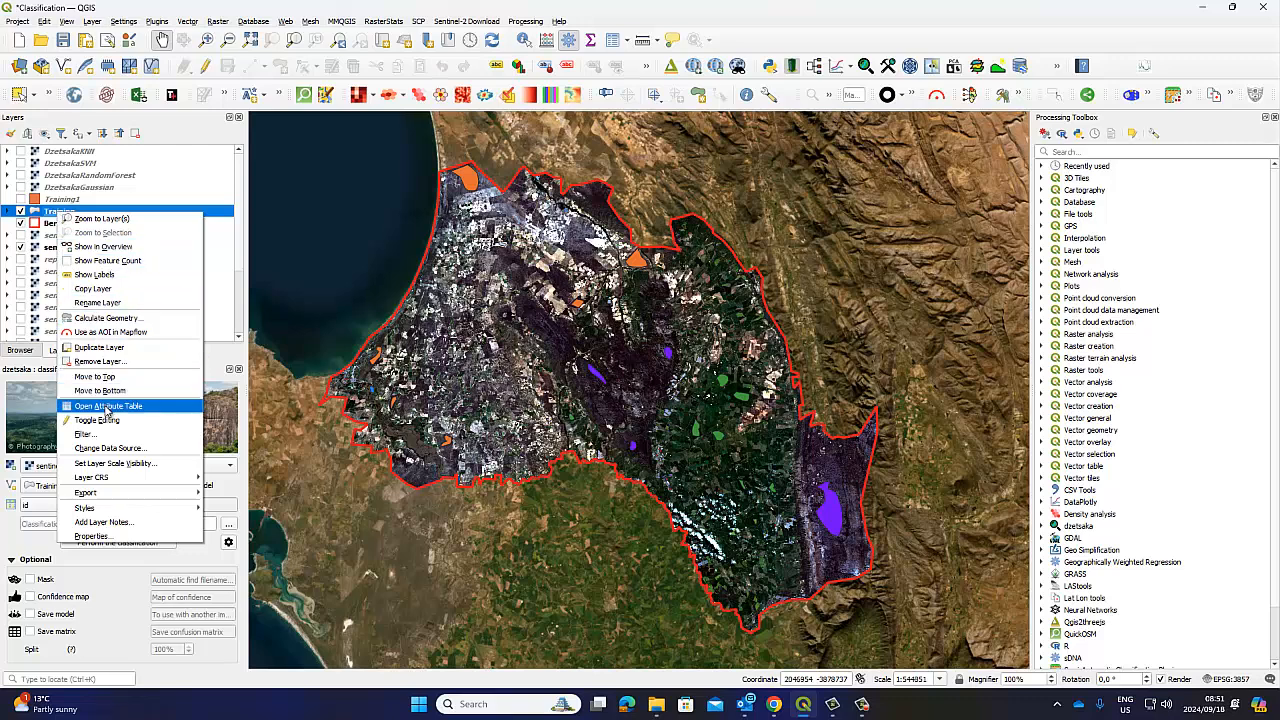
{"action": "left_click", "coordinate": [106, 406]}
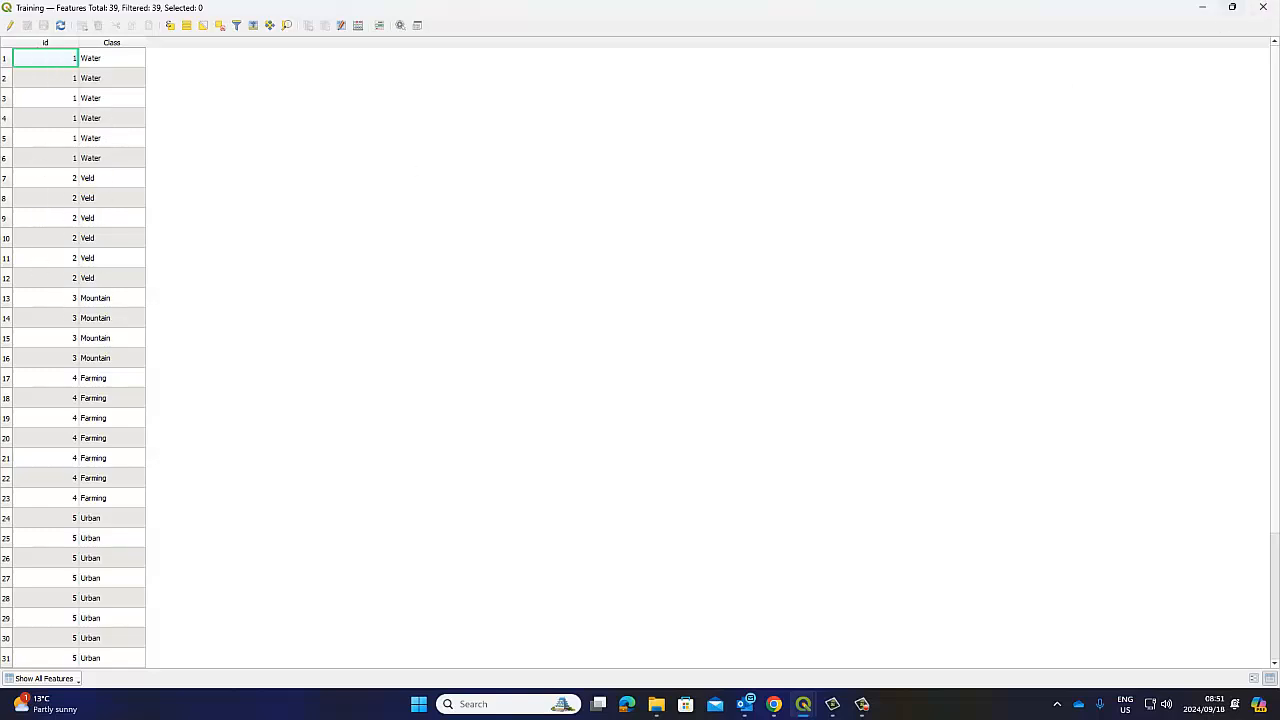
{"action": "left_click", "coordinate": [1268, 6]}
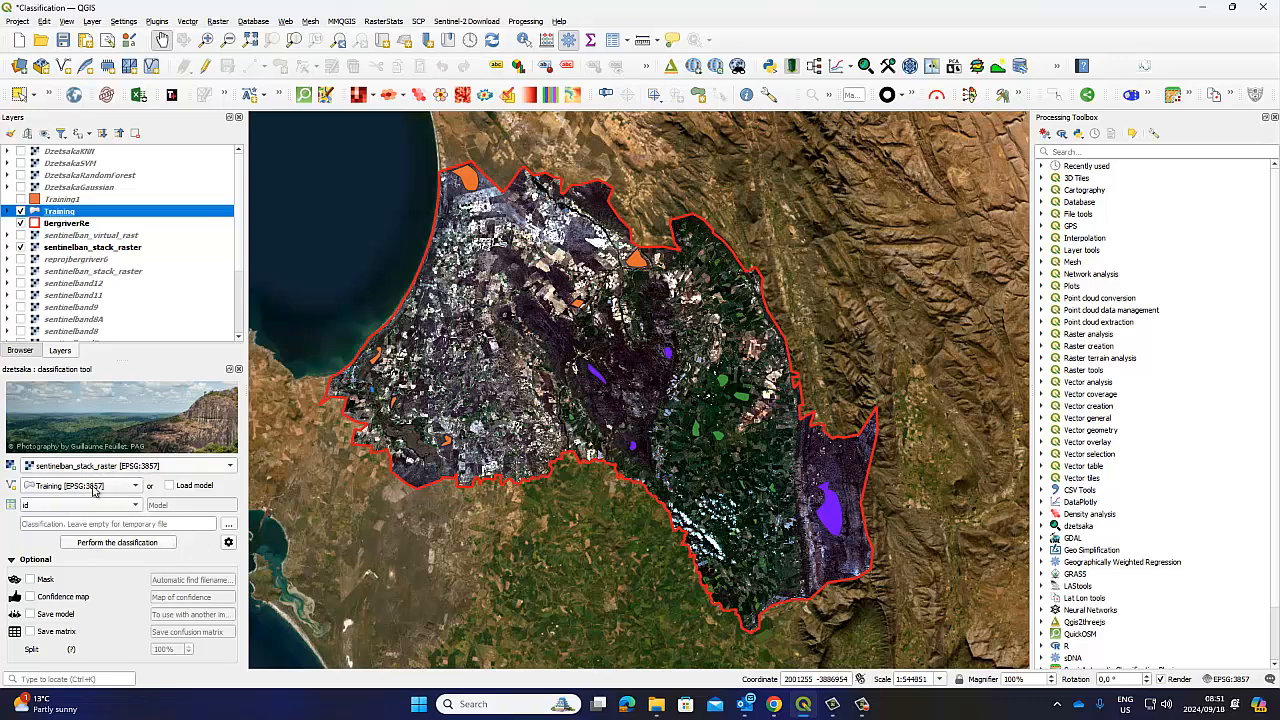
Open the dzetsaka settings and review the current K-Nearest Neighbors classifier and _KNN suffix
{"action": "left_click", "coordinate": [228, 542]}
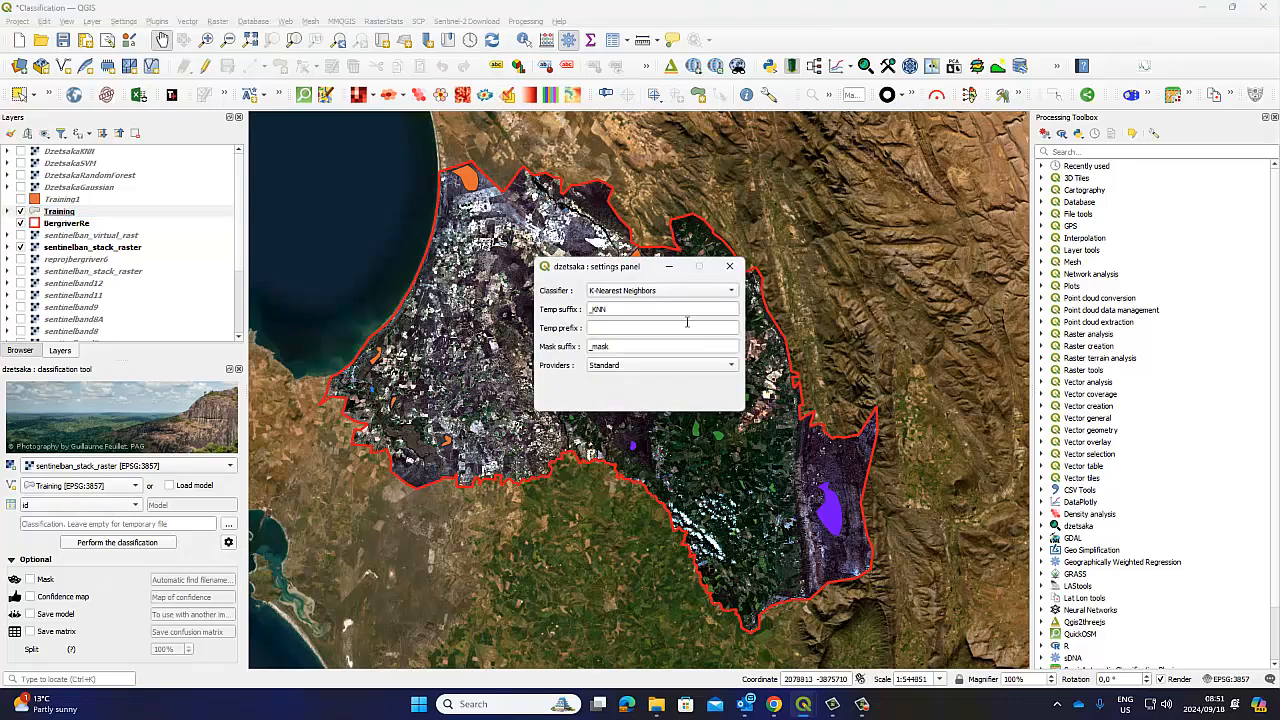
{"action": "left_click", "coordinate": [729, 268]}
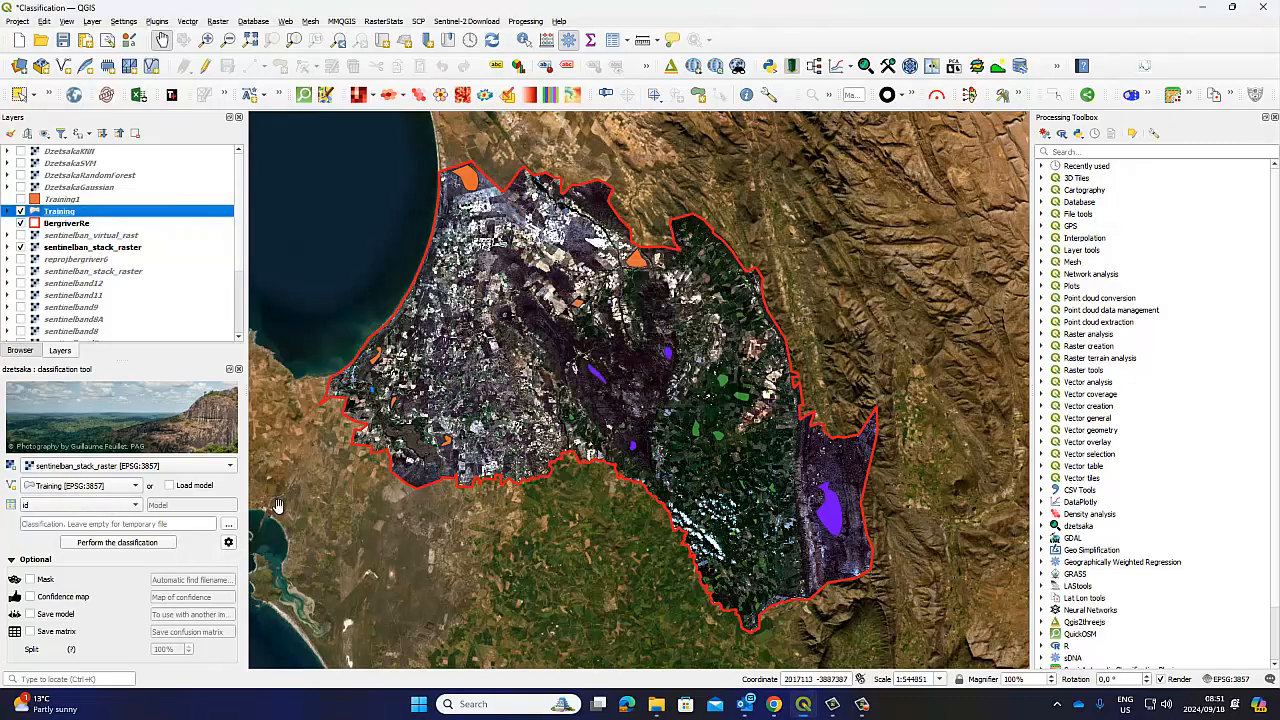
{"action": "left_click", "coordinate": [228, 542]}
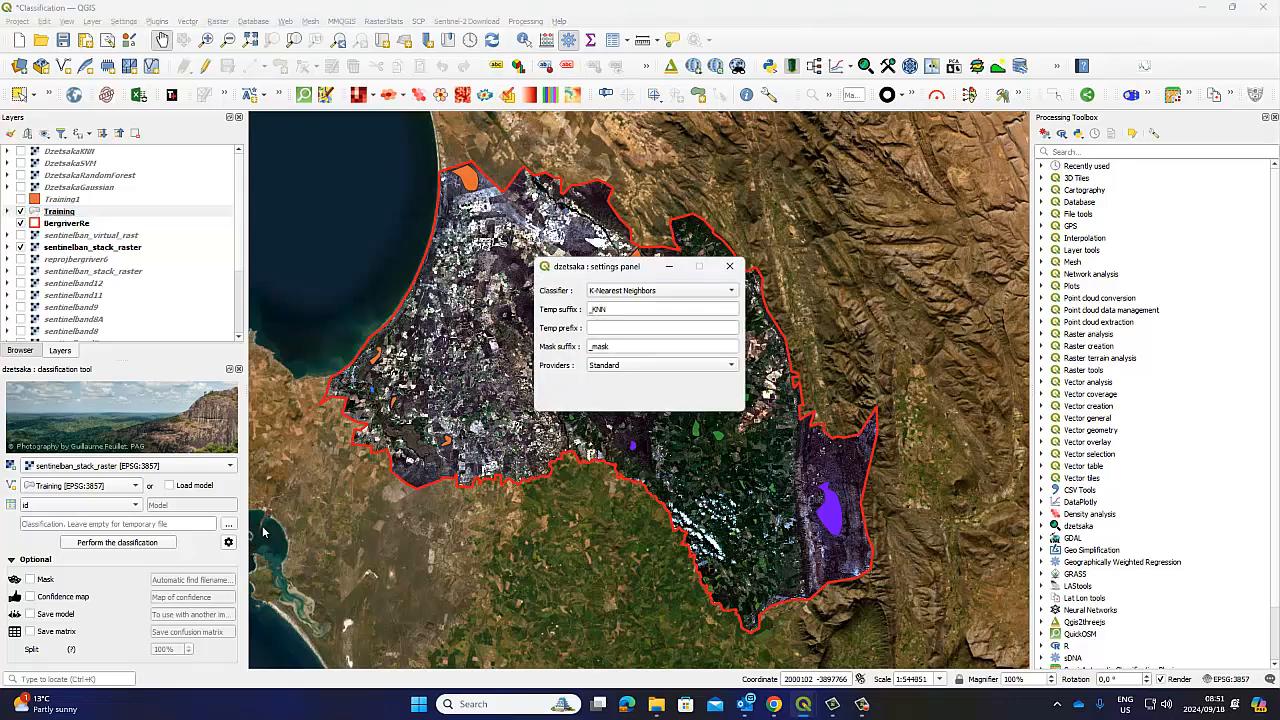
{"action": "left_click", "coordinate": [698, 291]}
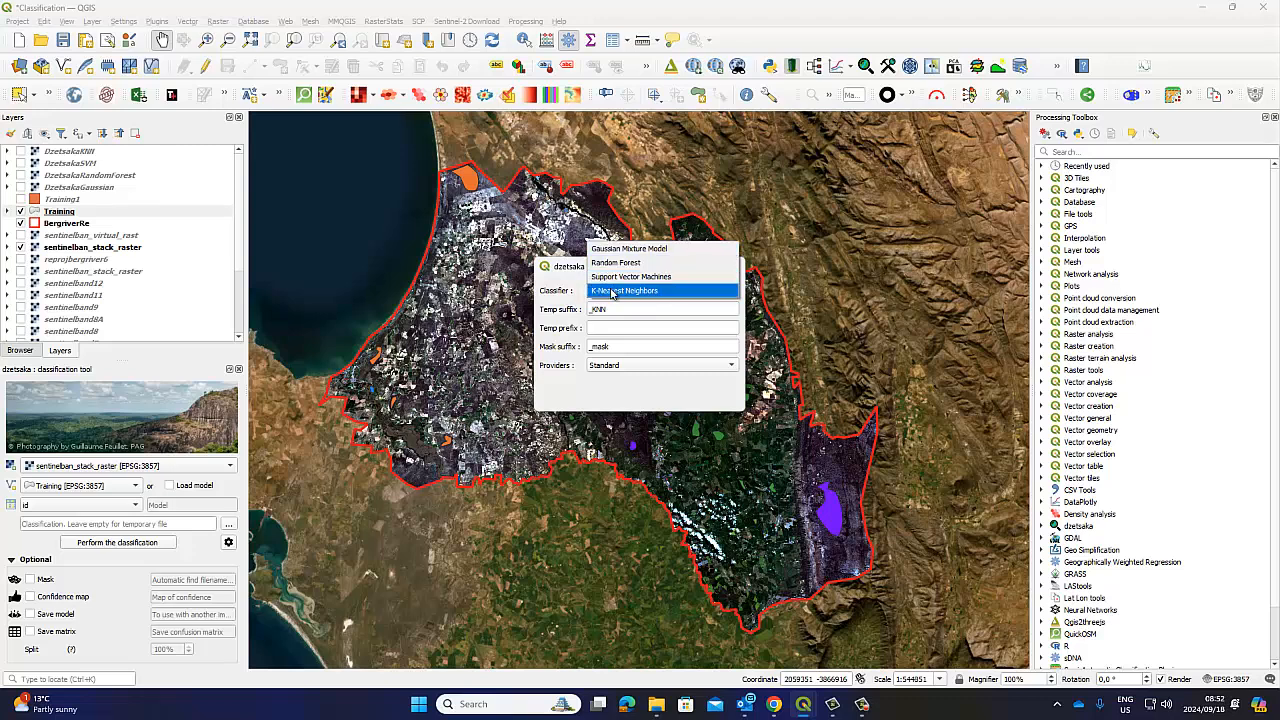
{"action": "left_click", "coordinate": [566, 270]}
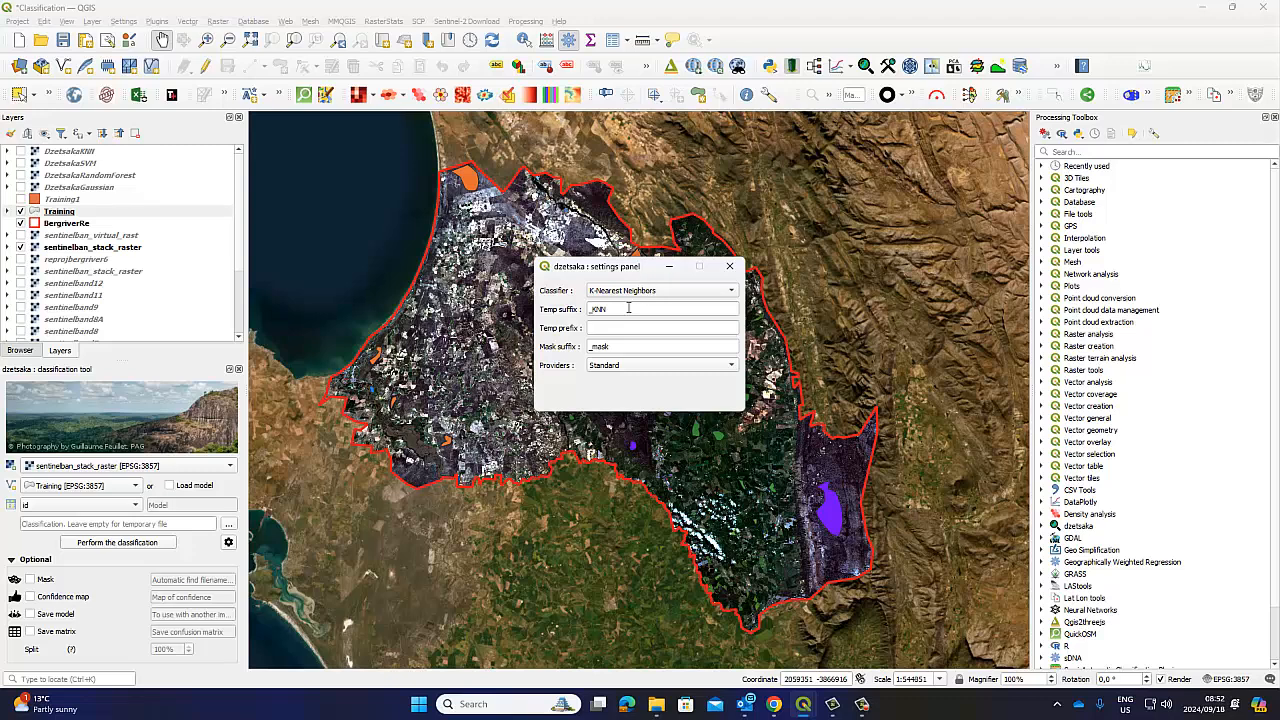
{"action": "left_click_drag", "start_coordinate": [628, 308], "coordinate": [582, 310]}
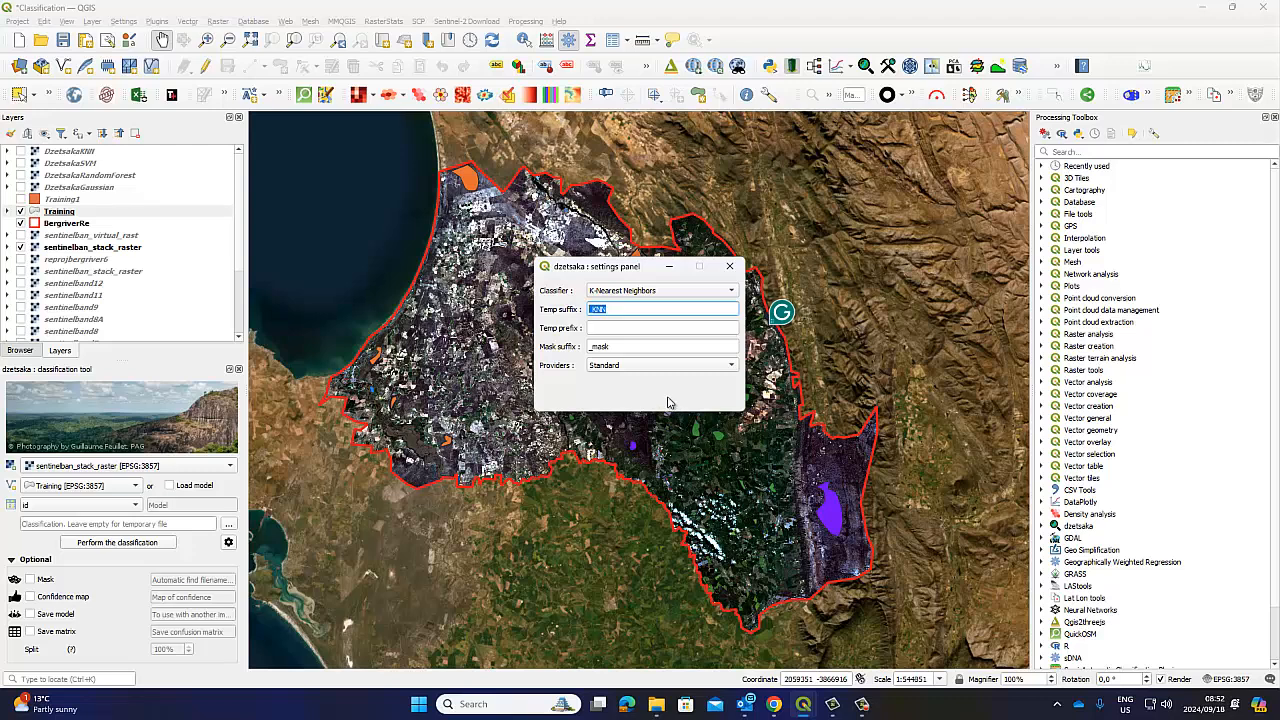
Select Gaussian Mixture Model with the Standard provider and close the settings
{"action": "left_click", "coordinate": [731, 290]}
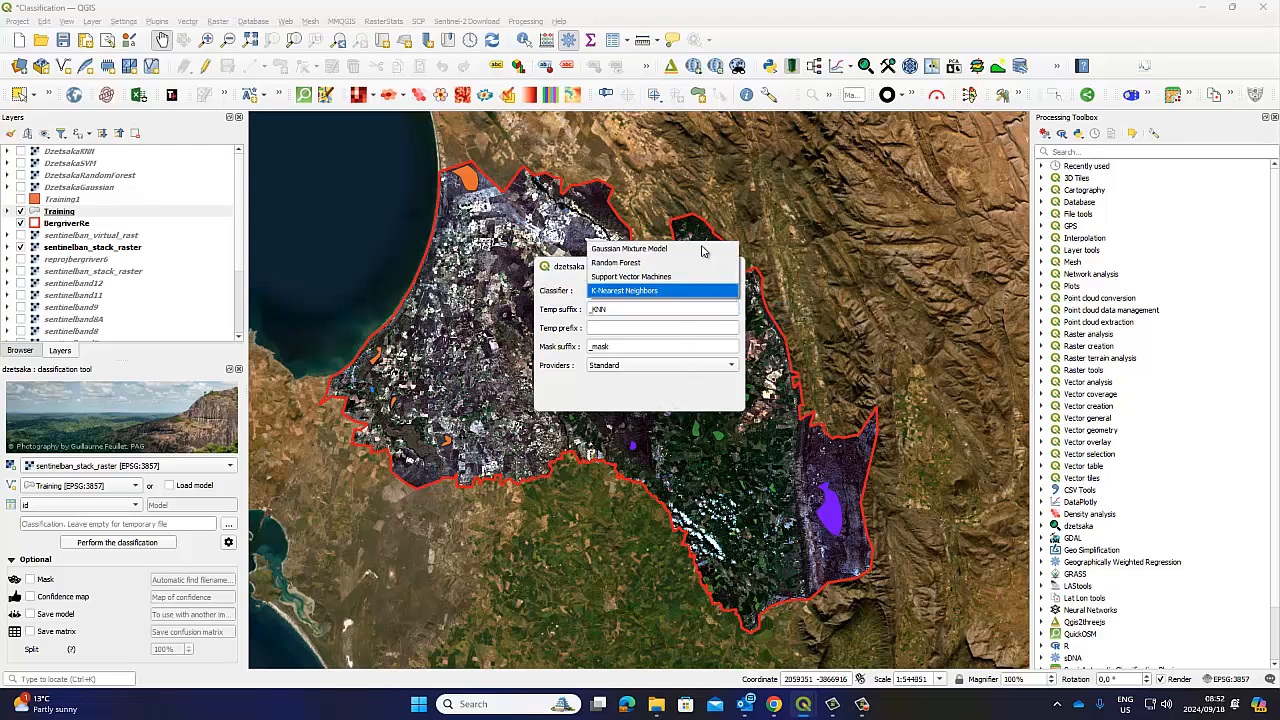
{"action": "left_click", "coordinate": [666, 249]}
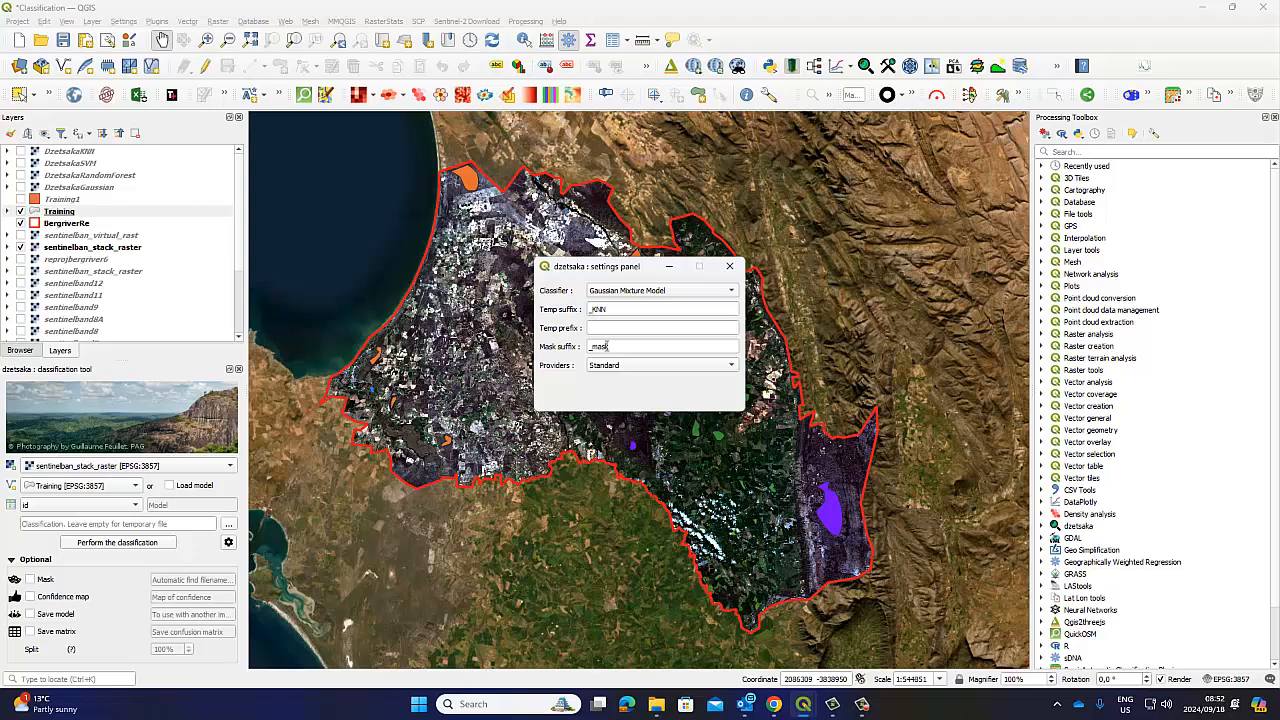
{"action": "left_click", "coordinate": [648, 366]}
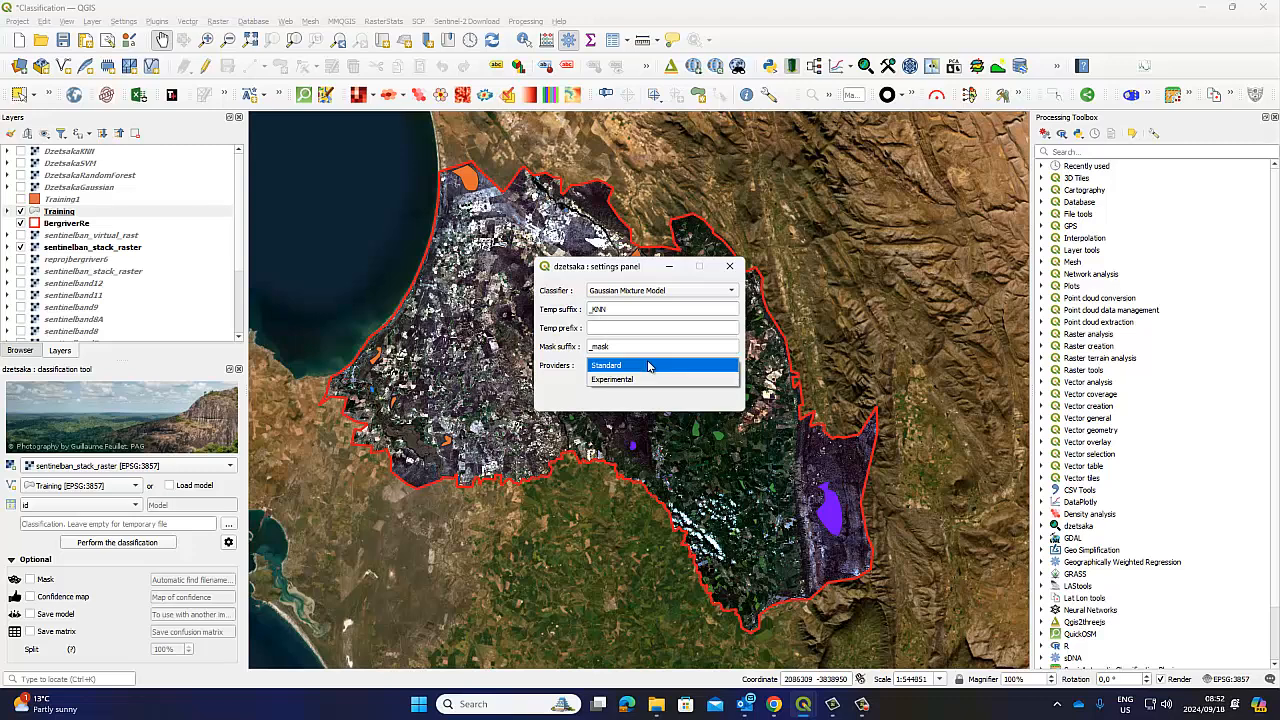
{"action": "left_click", "coordinate": [646, 368]}
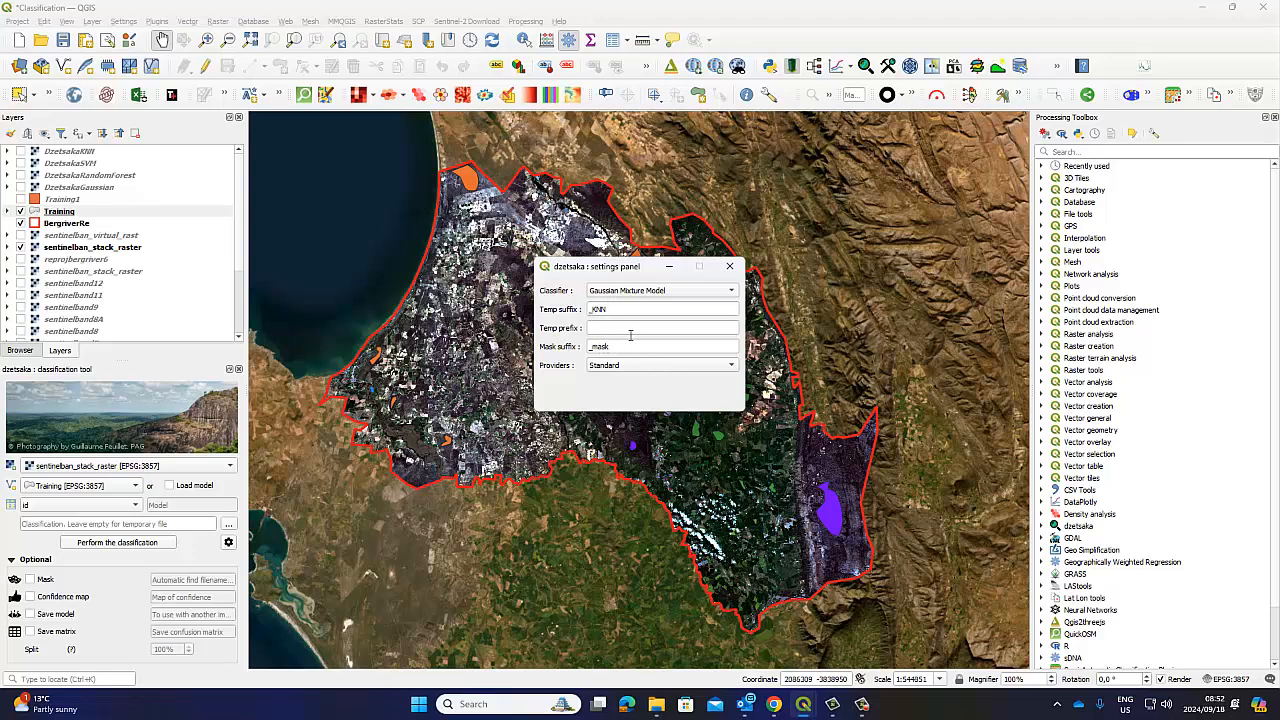
{"action": "left_click", "coordinate": [731, 269]}
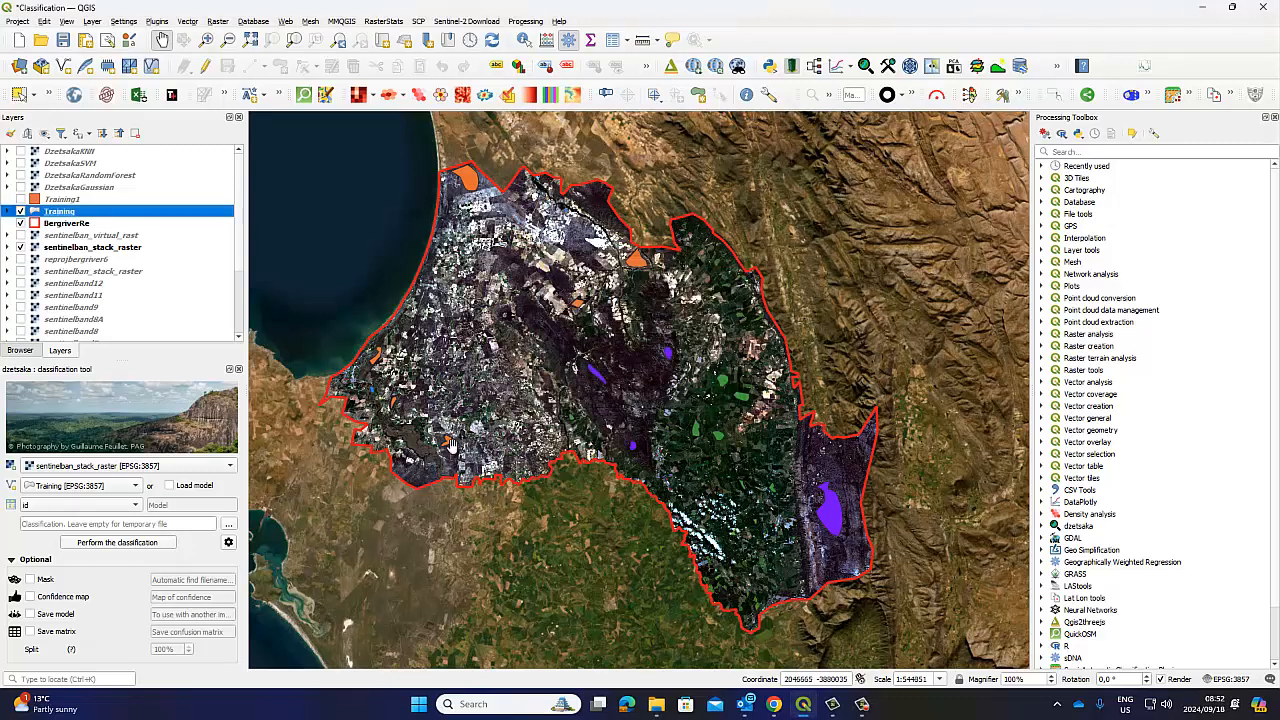
{"action": "left_click", "coordinate": [228, 542]}
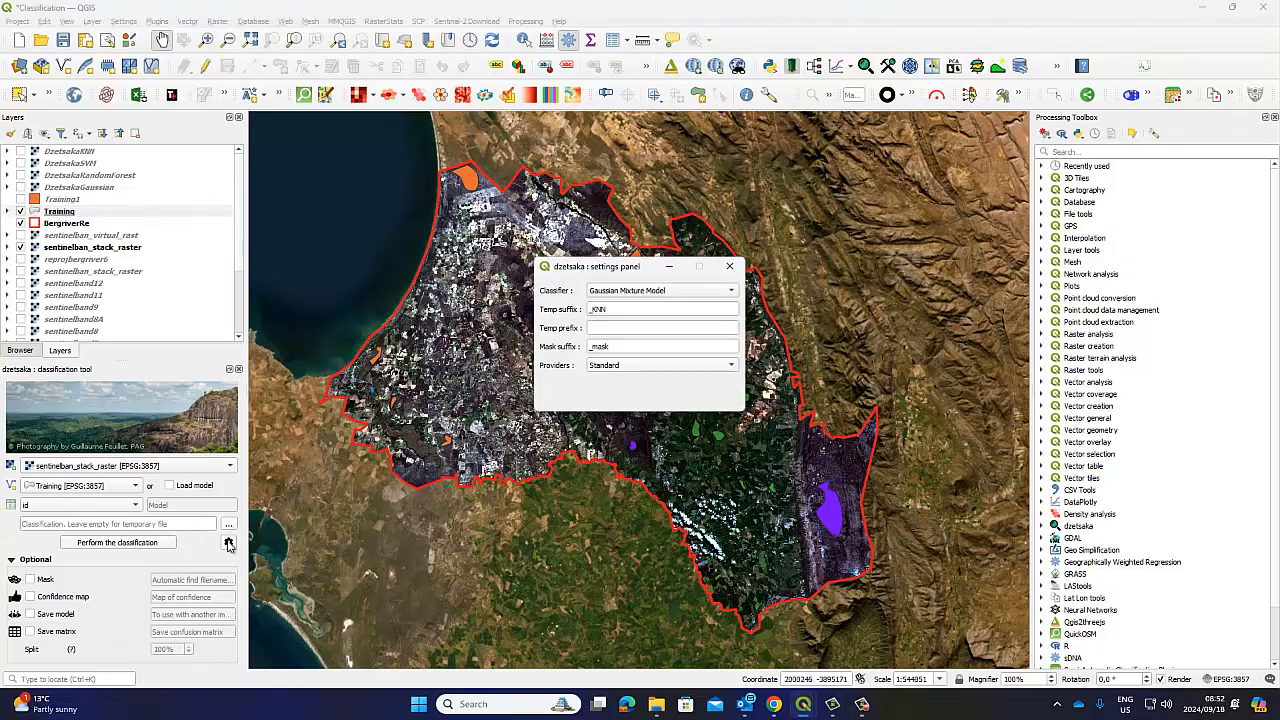
{"action": "left_click", "coordinate": [228, 542]}
{"action": "left_click", "coordinate": [730, 266]}
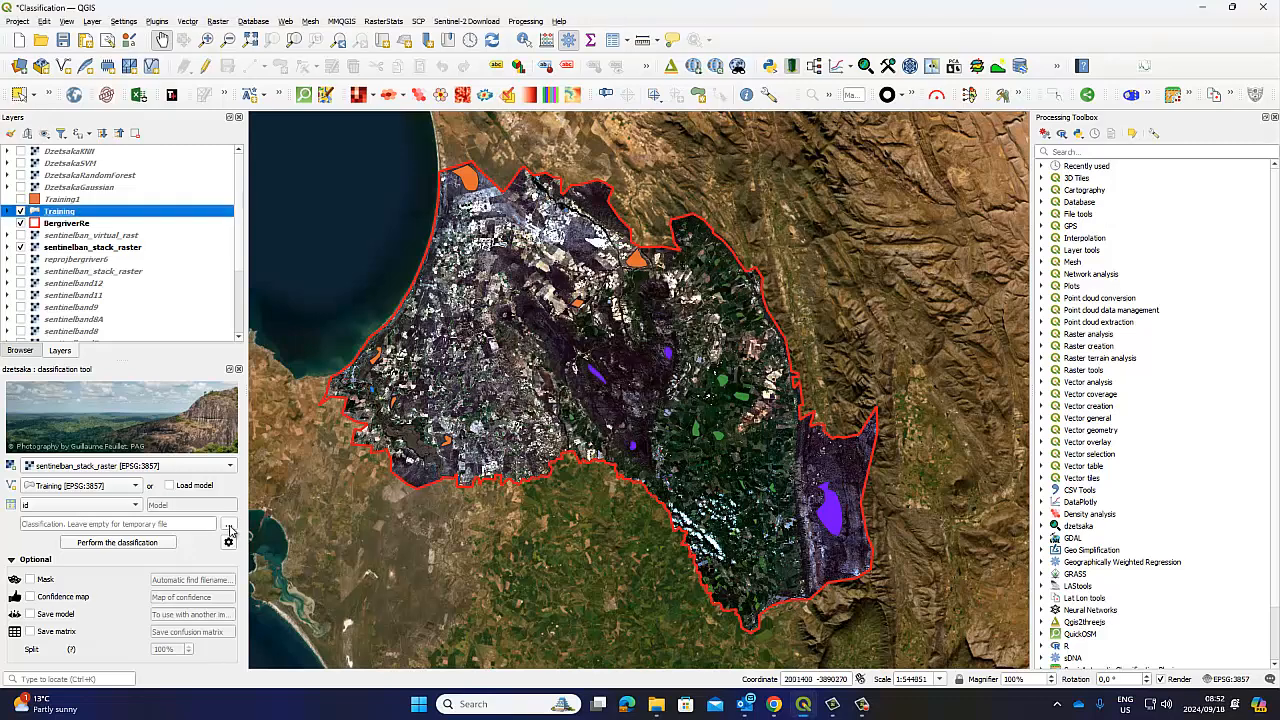
Save the dzetsaka output as DzetsakaGaussian1.tif by appending 1 to the DzetsakaGaussian name
{"action": "left_click", "coordinate": [229, 528]}
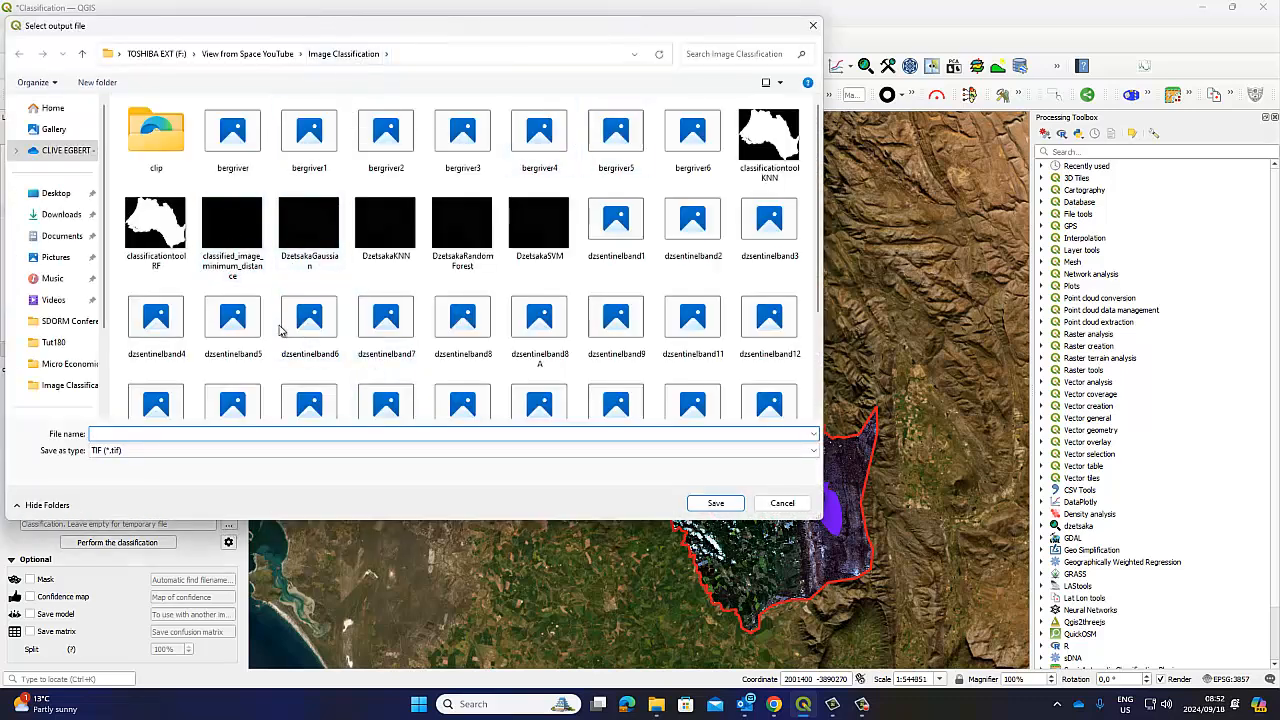
{"action": "left_click", "coordinate": [308, 228]}
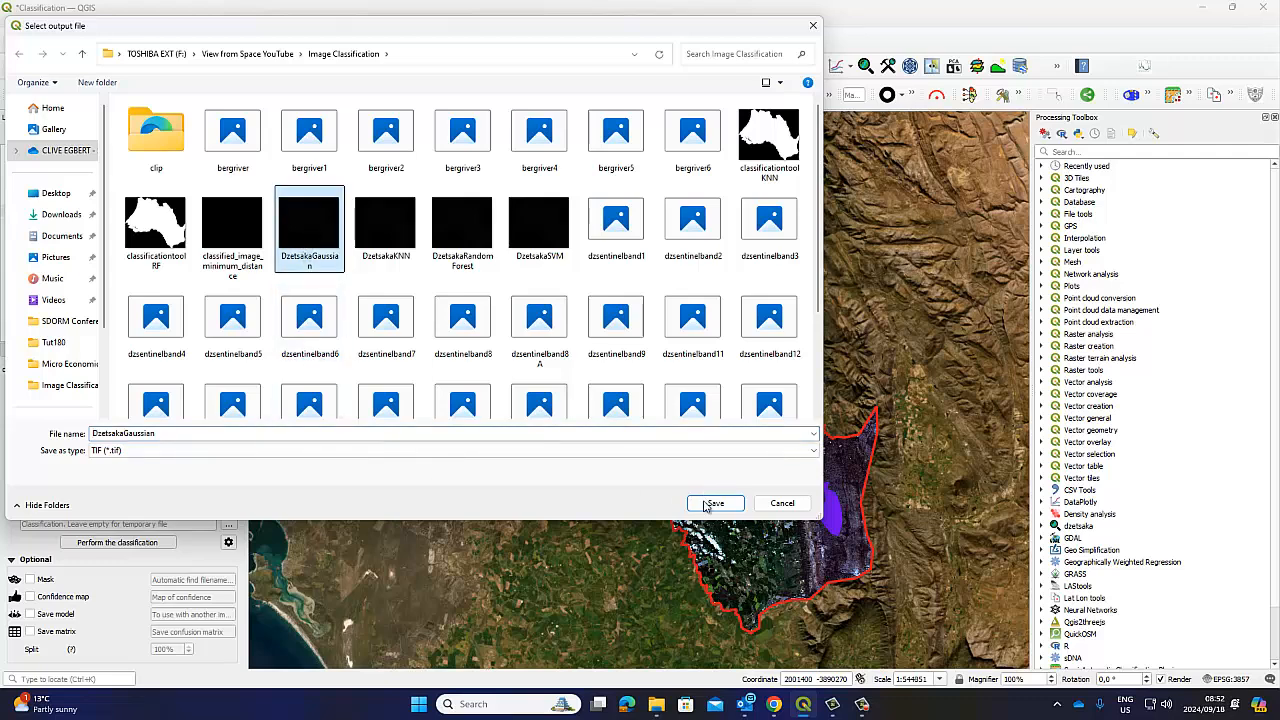
{"action": "double_click", "coordinate": [158, 433]}
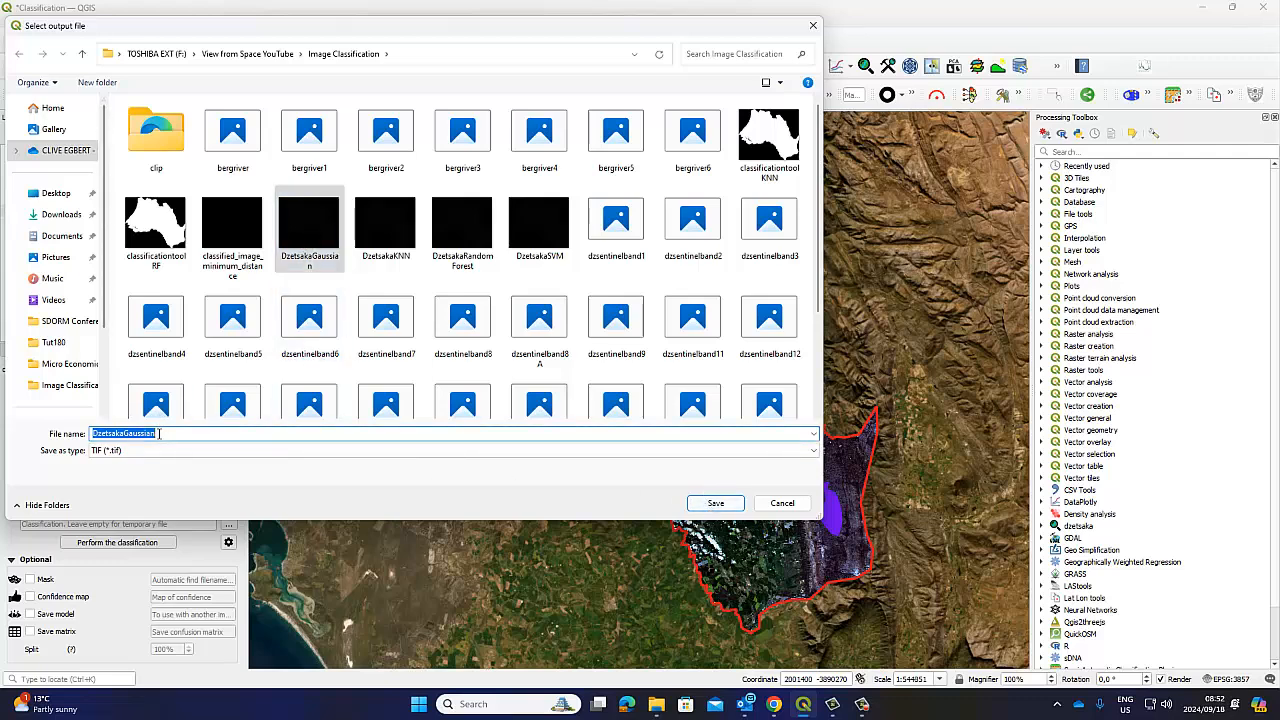
{"action": "key", "text": "BackSpace"}
{"action": "left_click", "coordinate": [247, 238]}
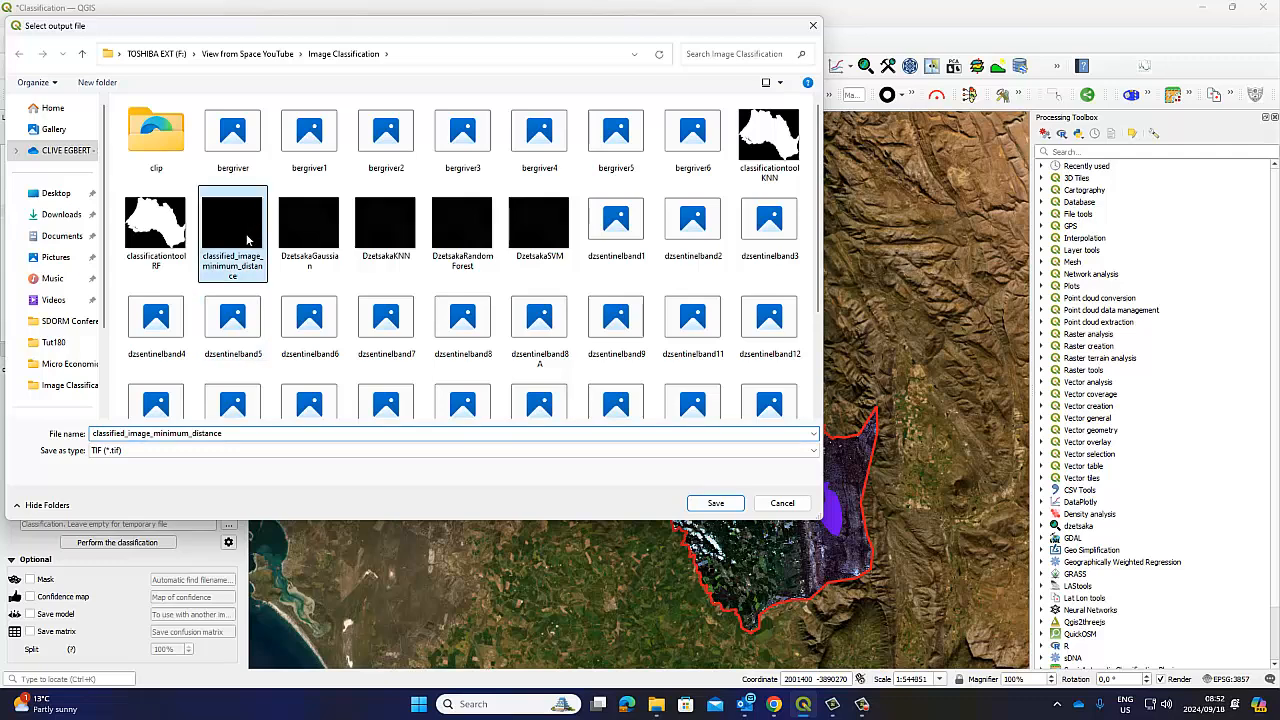
{"action": "left_click", "coordinate": [308, 228]}
{"action": "double_click", "coordinate": [124, 433]}
{"action": "left_click", "coordinate": [160, 434]}
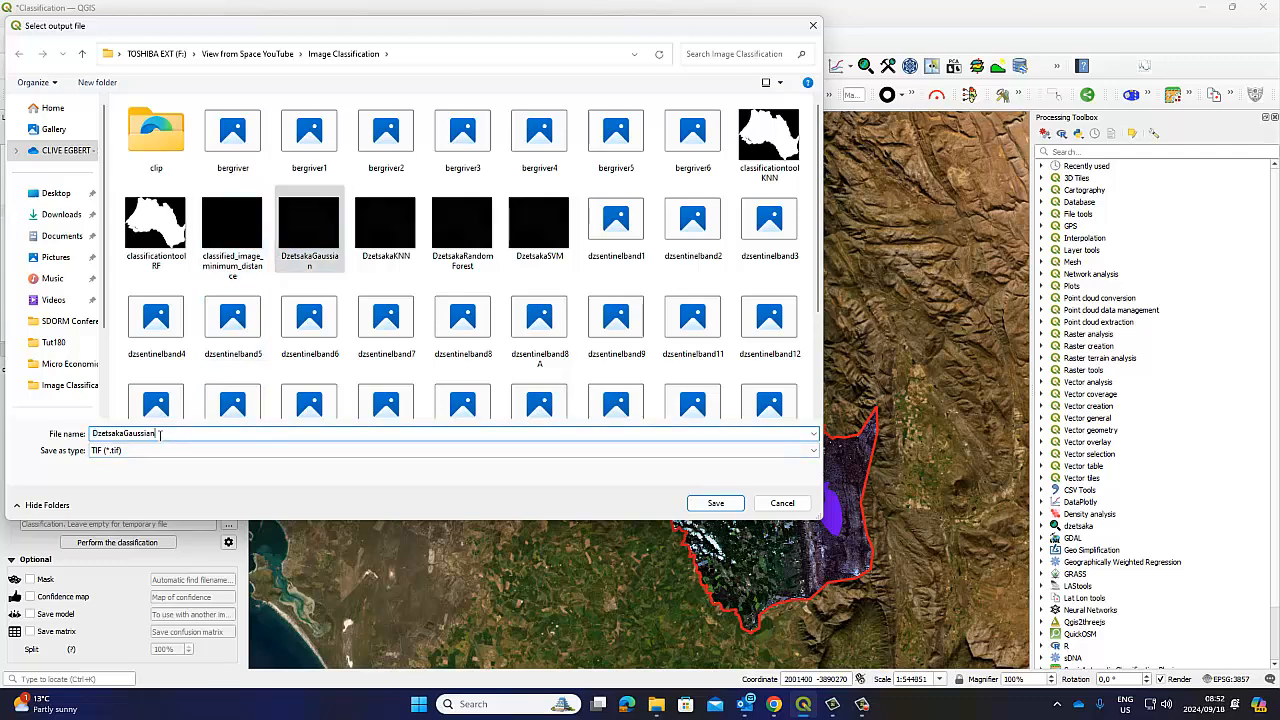
{"action": "type", "text": "1"}
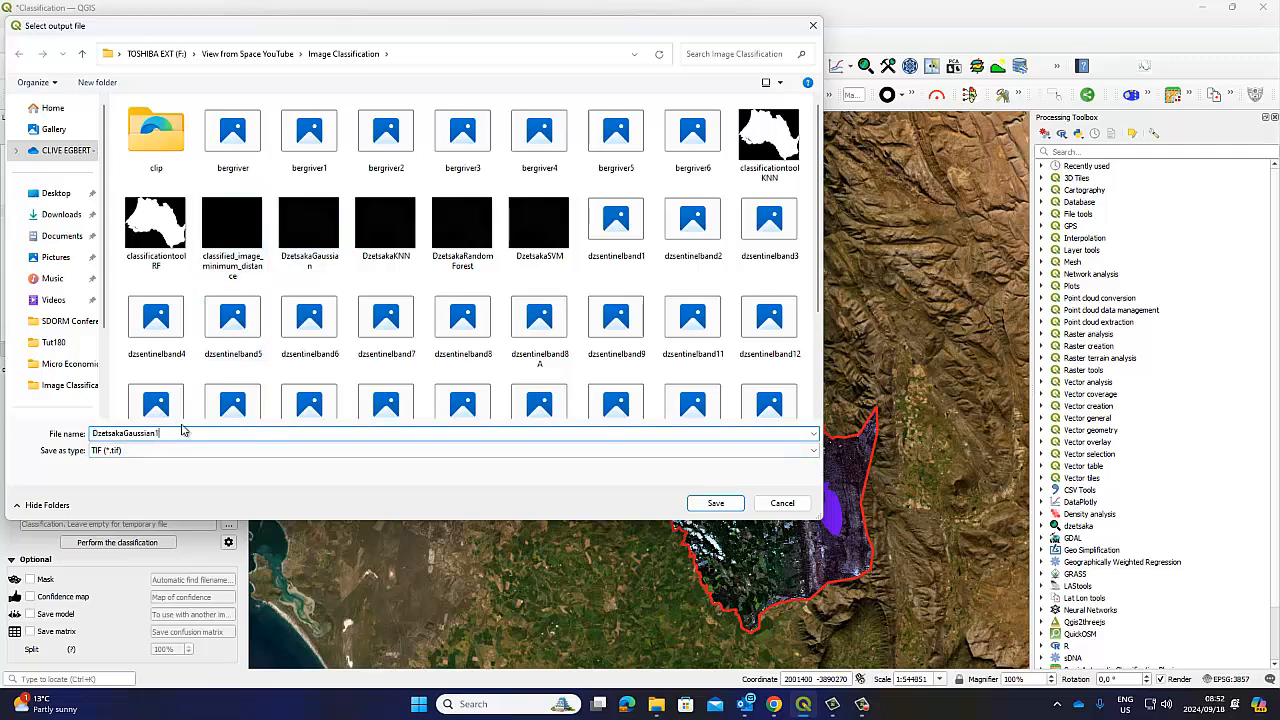
{"action": "left_click", "coordinate": [714, 502]}
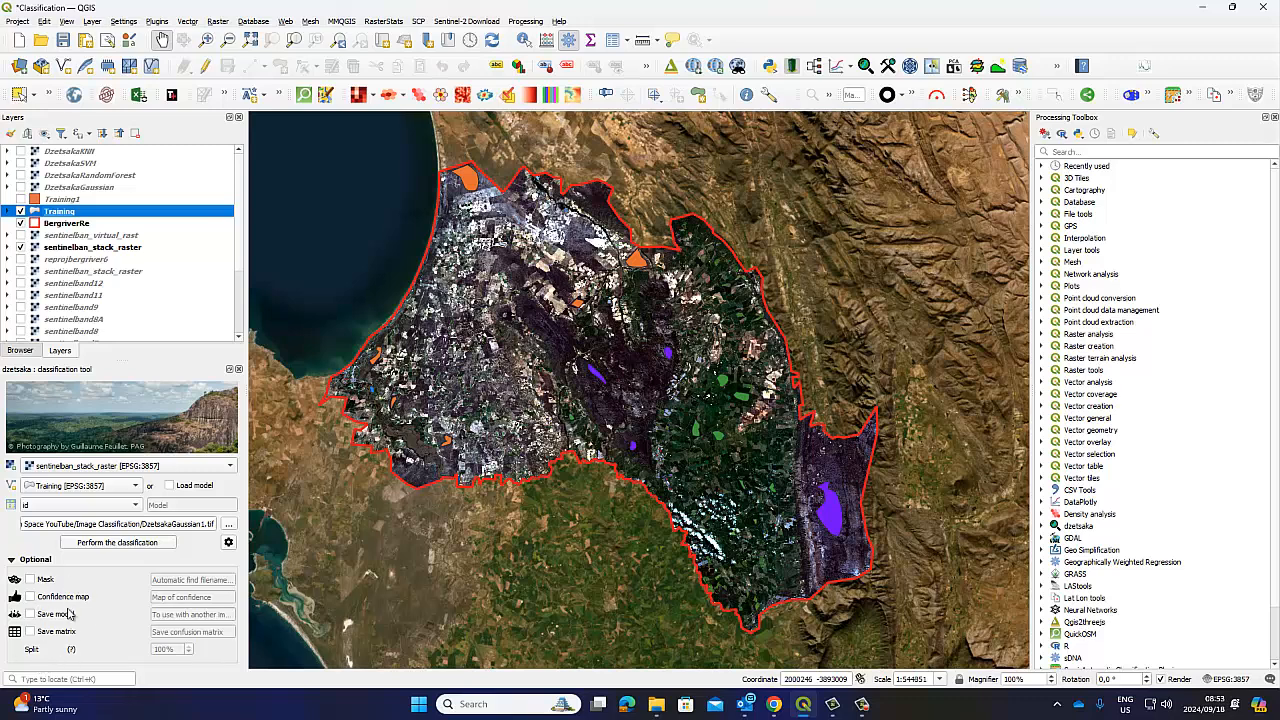
Run the Gaussian Mixture Model classification, dismiss the Python error, and remove the DzetsakaGaussian1 layer
{"action": "left_click", "coordinate": [107, 545]}
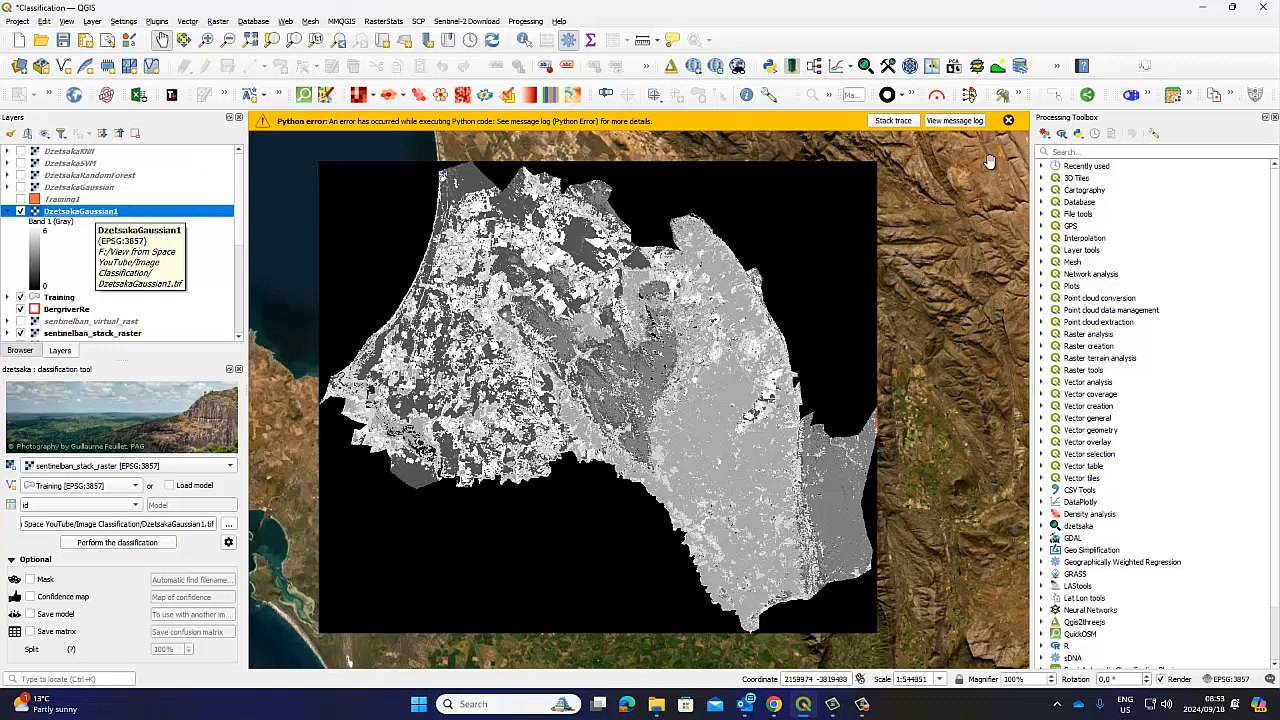
{"action": "left_click", "coordinate": [1008, 120]}
{"action": "left_click_drag", "start_coordinate": [772, 258], "coordinate": [783, 250]}
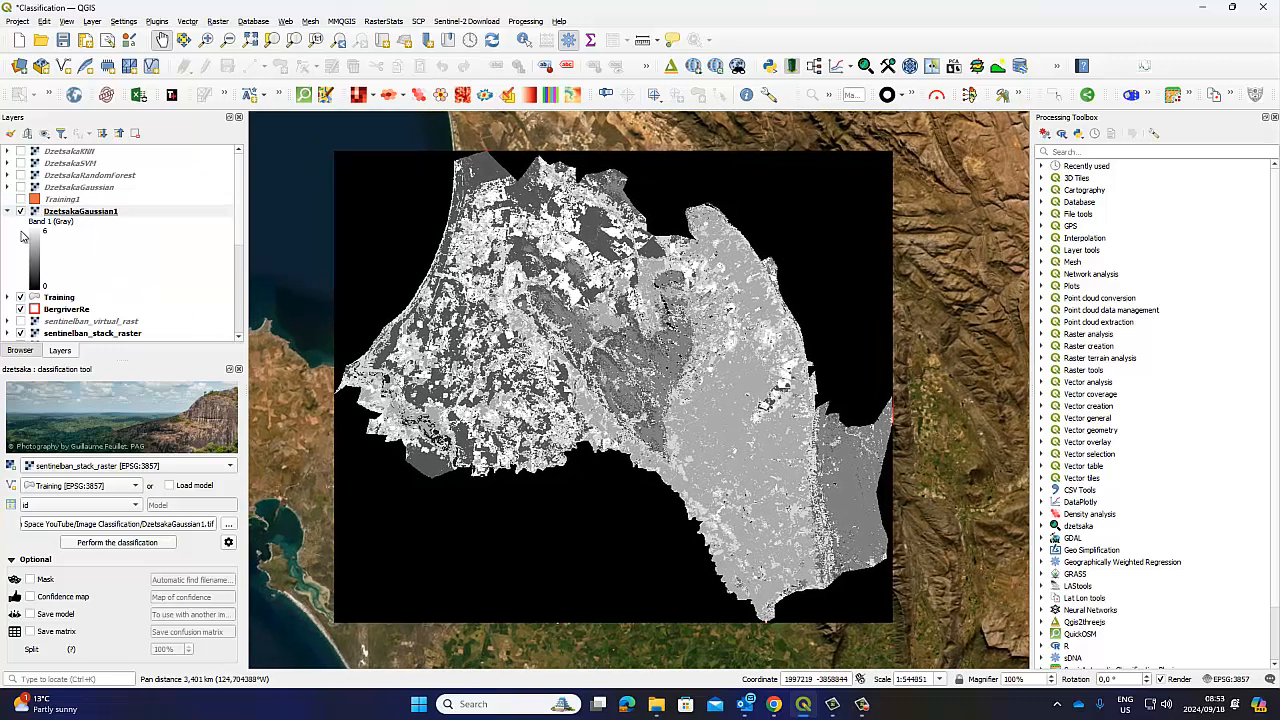
{"action": "left_click", "coordinate": [9, 212]}
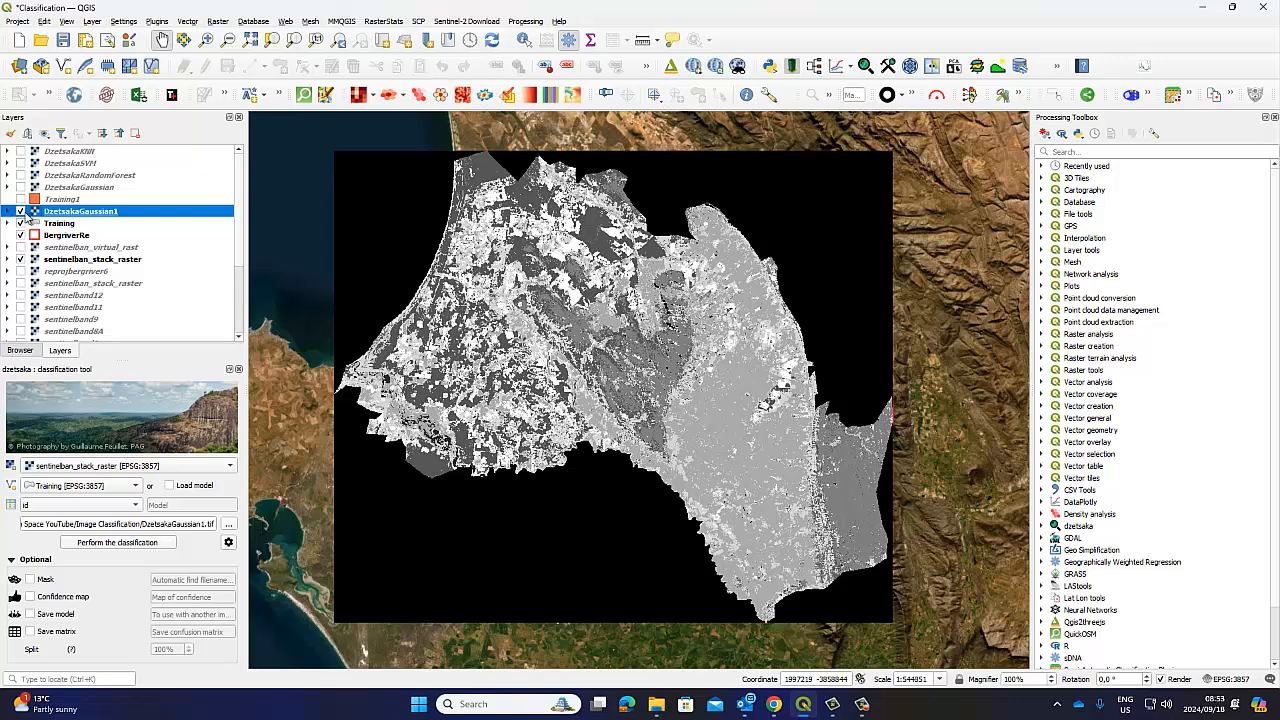
{"action": "right_click", "coordinate": [84, 213]}
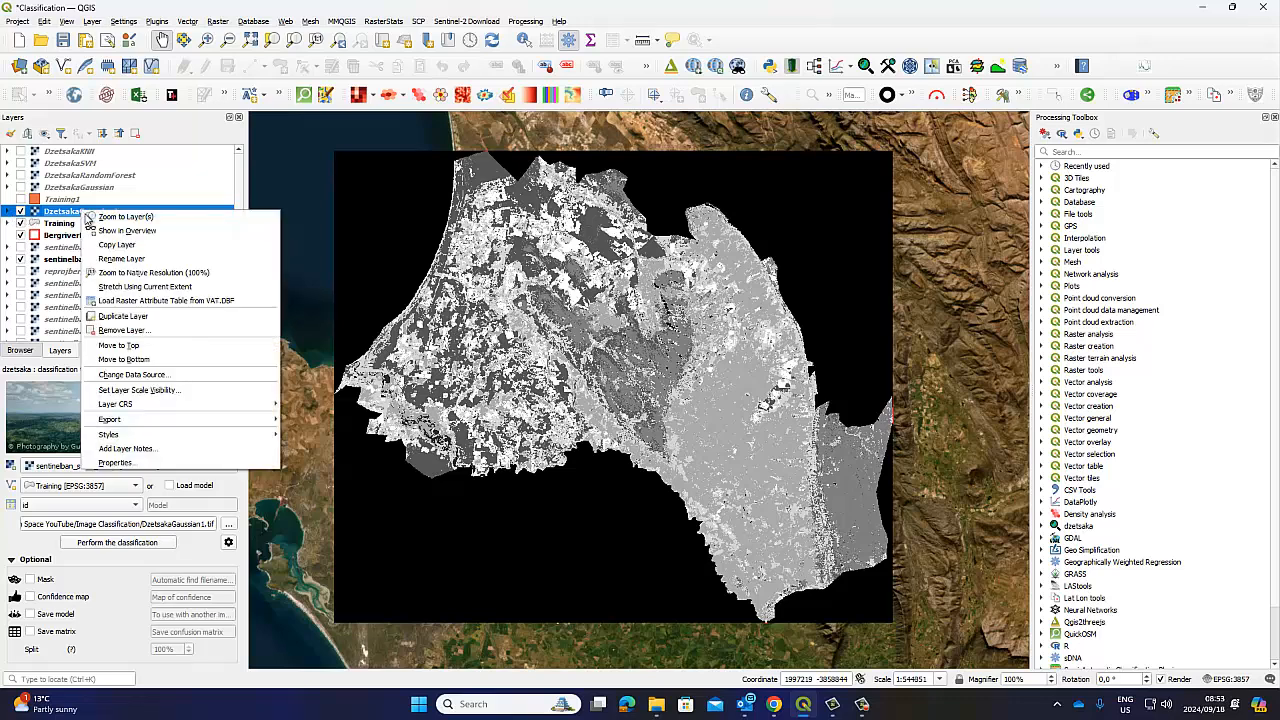
{"action": "left_click", "coordinate": [125, 330]}
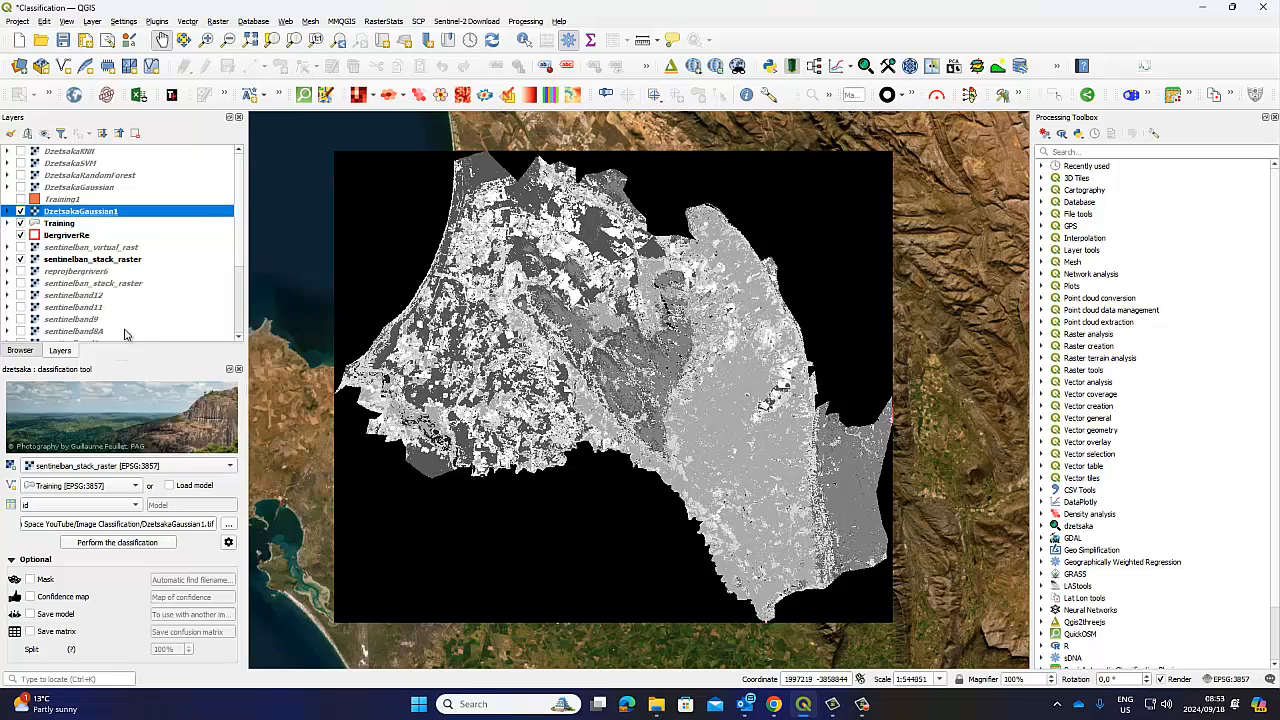
{"action": "left_click", "coordinate": [610, 372]}
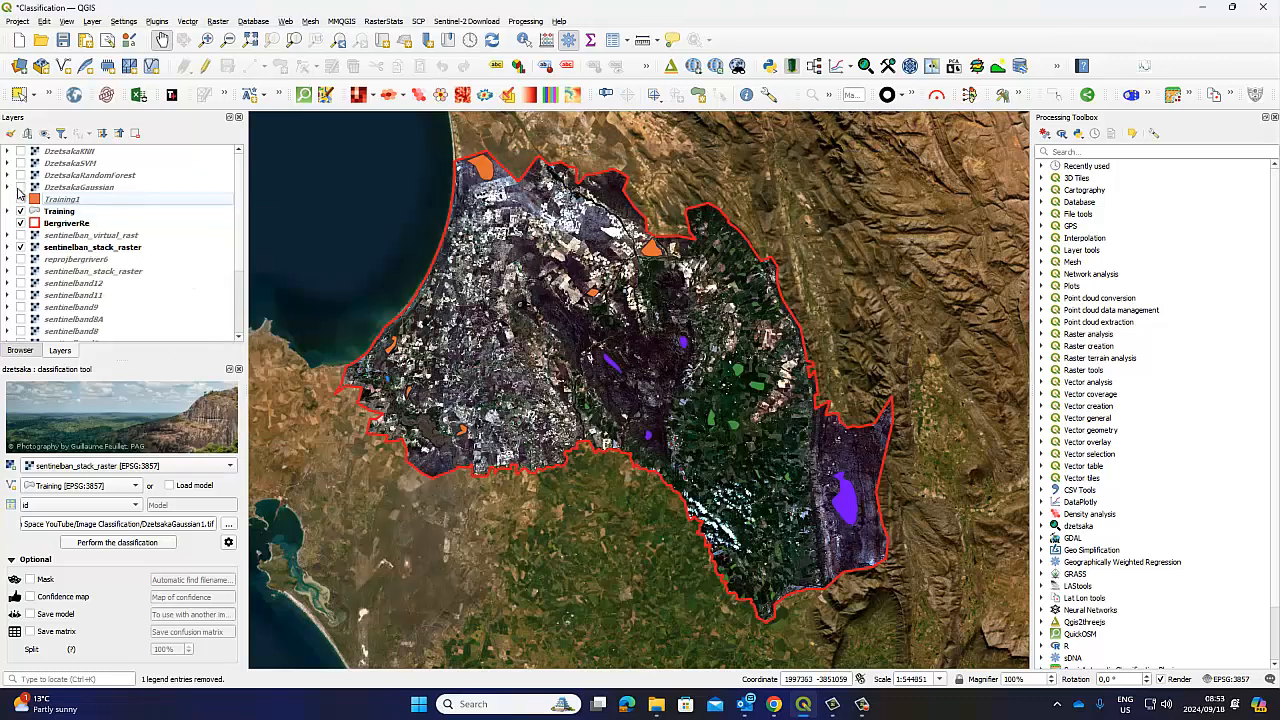
Display the DzetsakaGaussian layer and expand its classes 1–6 alongside the Training class list
{"action": "left_click", "coordinate": [20, 187]}
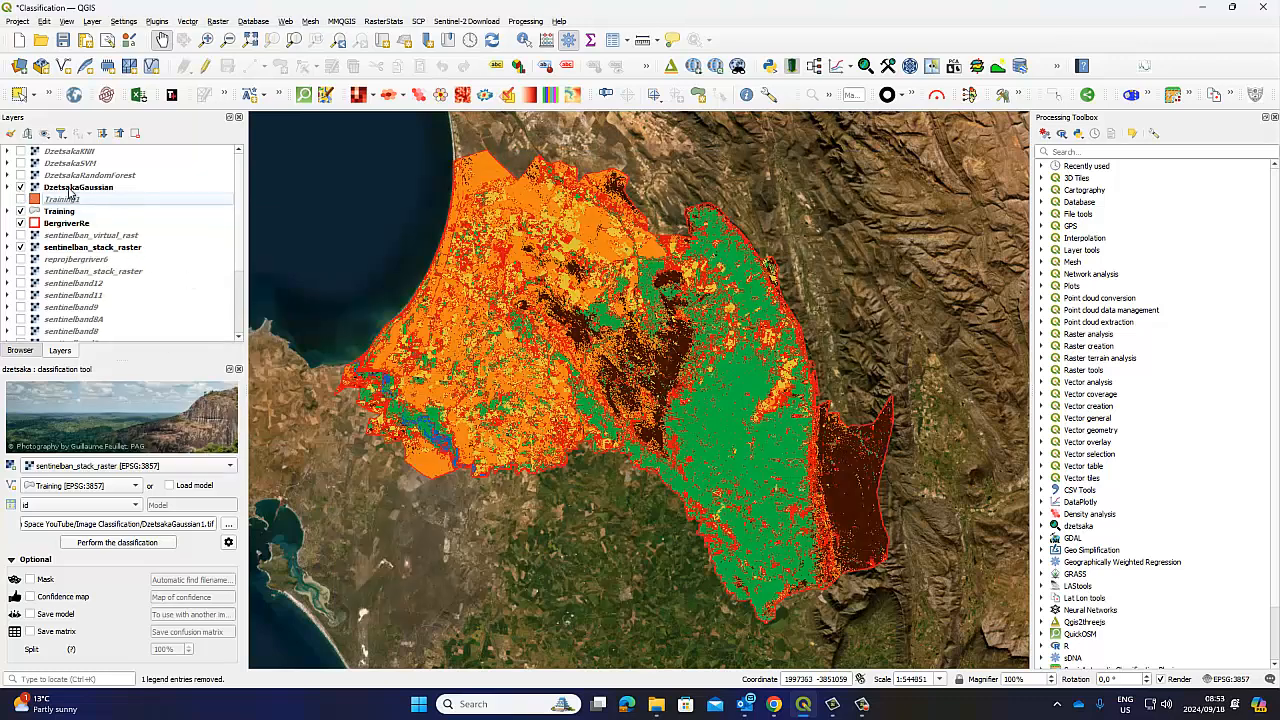
{"action": "left_click", "coordinate": [70, 190]}
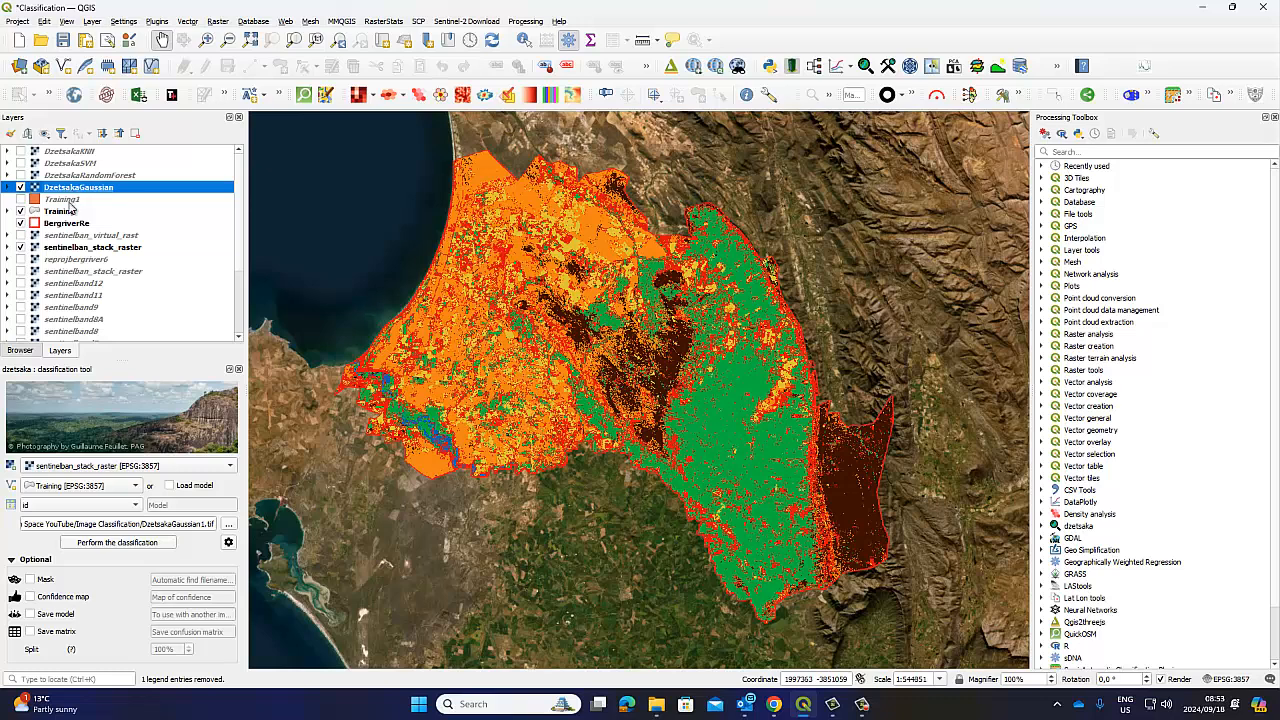
{"action": "left_click", "coordinate": [7, 187]}
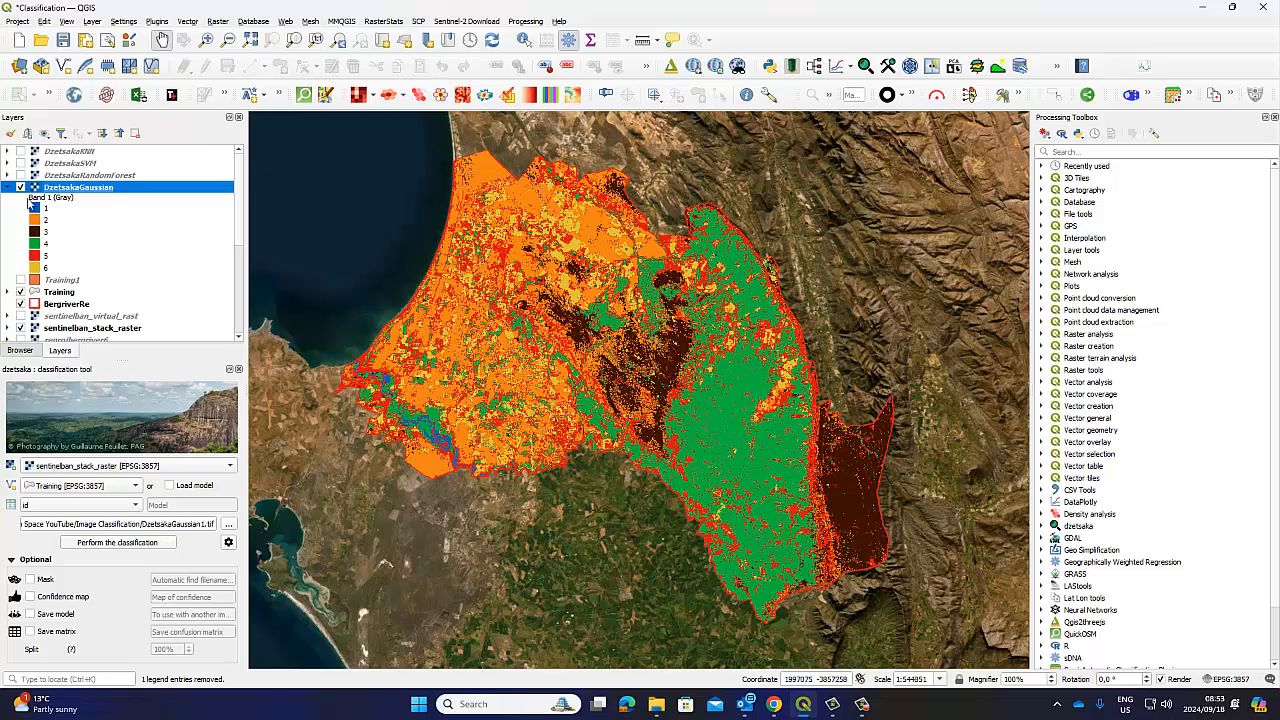
{"action": "left_click", "coordinate": [8, 292]}
{"action": "scroll", "coordinate": [113, 299], "scroll_direction": "down", "scroll_amount": 1}
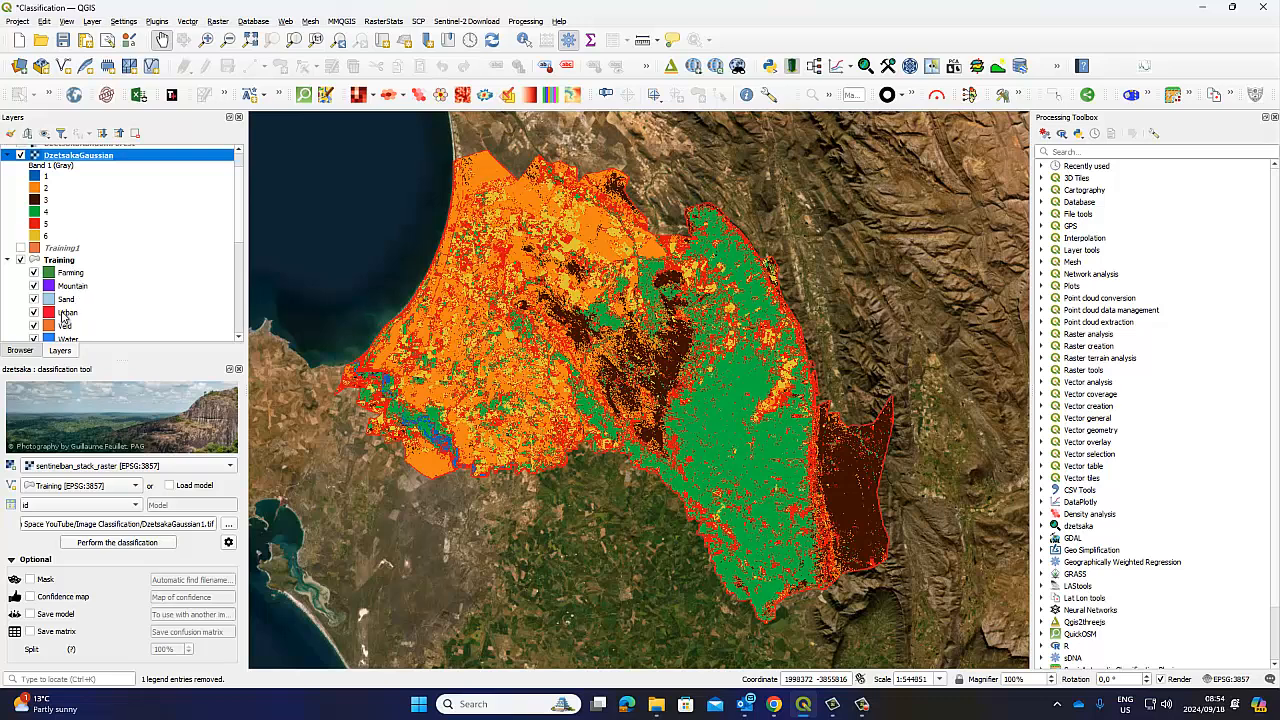
Open the DzetsakaGaussian layer properties and close them without changes
{"action": "right_click", "coordinate": [89, 160]}
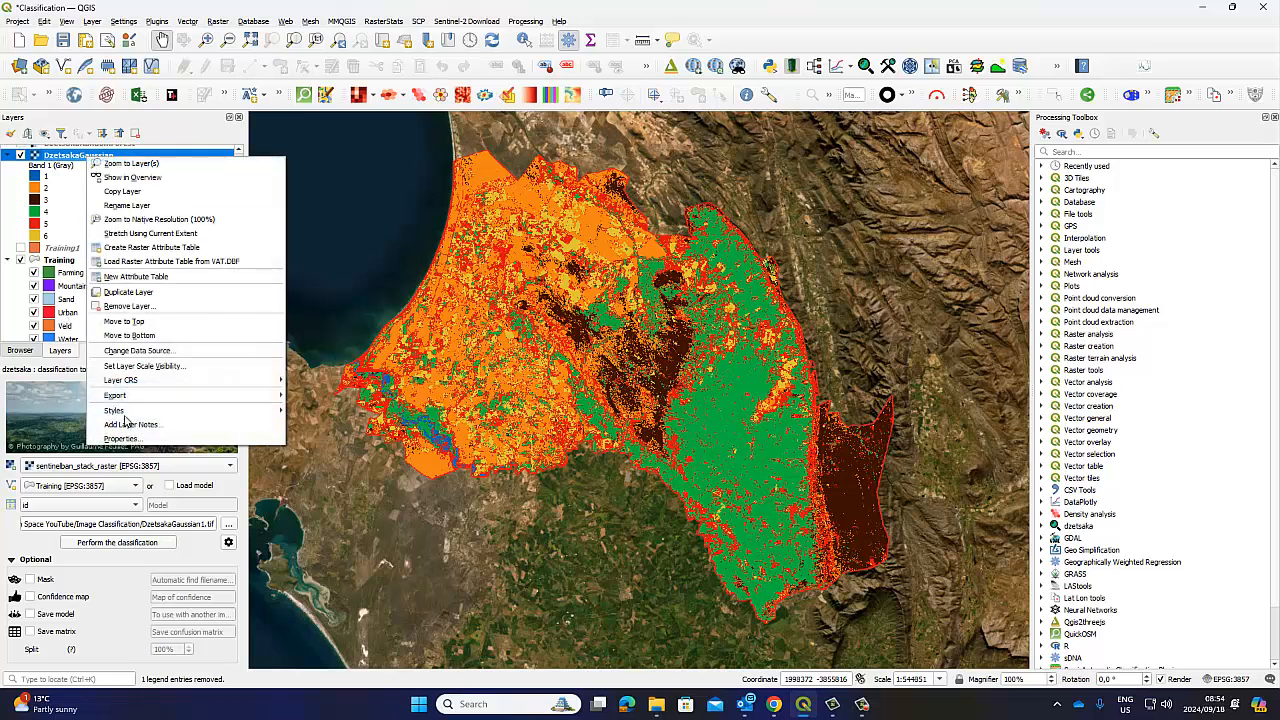
{"action": "left_click", "coordinate": [121, 438]}
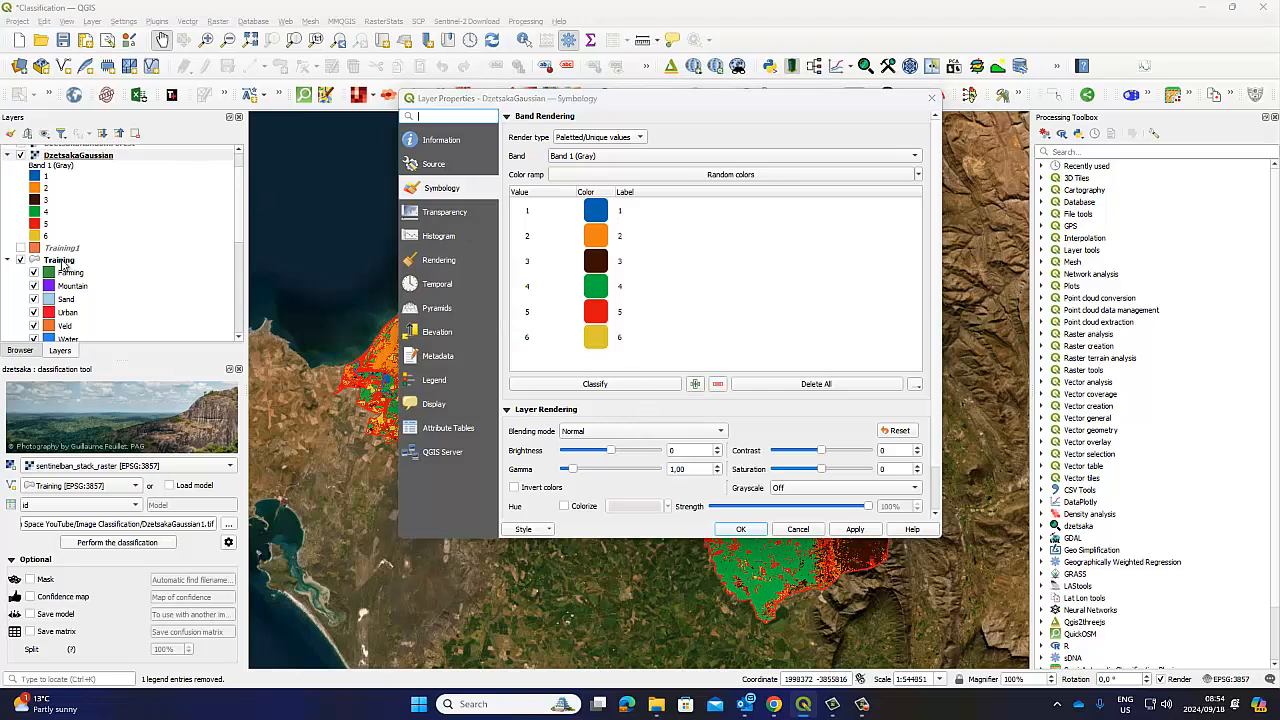
{"action": "left_click", "coordinate": [934, 99]}
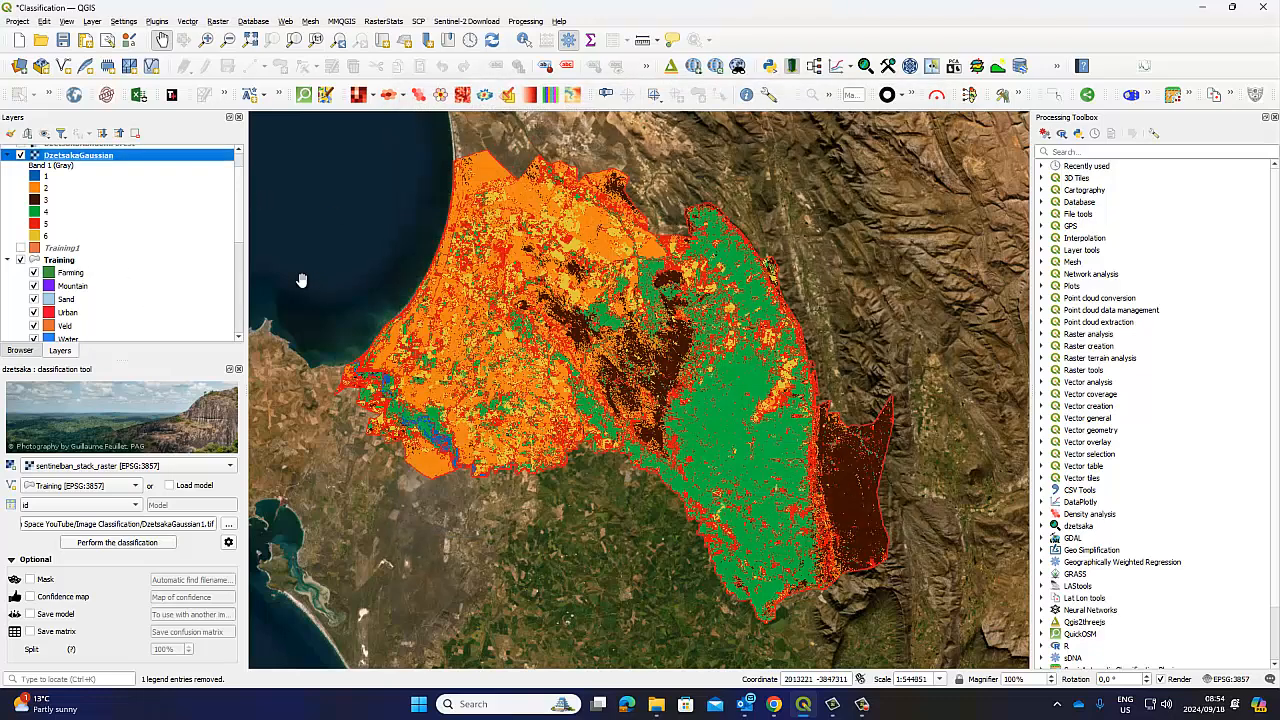
Check the Training attribute table to match each id to its class, then return to the map
{"action": "right_click", "coordinate": [75, 262]}
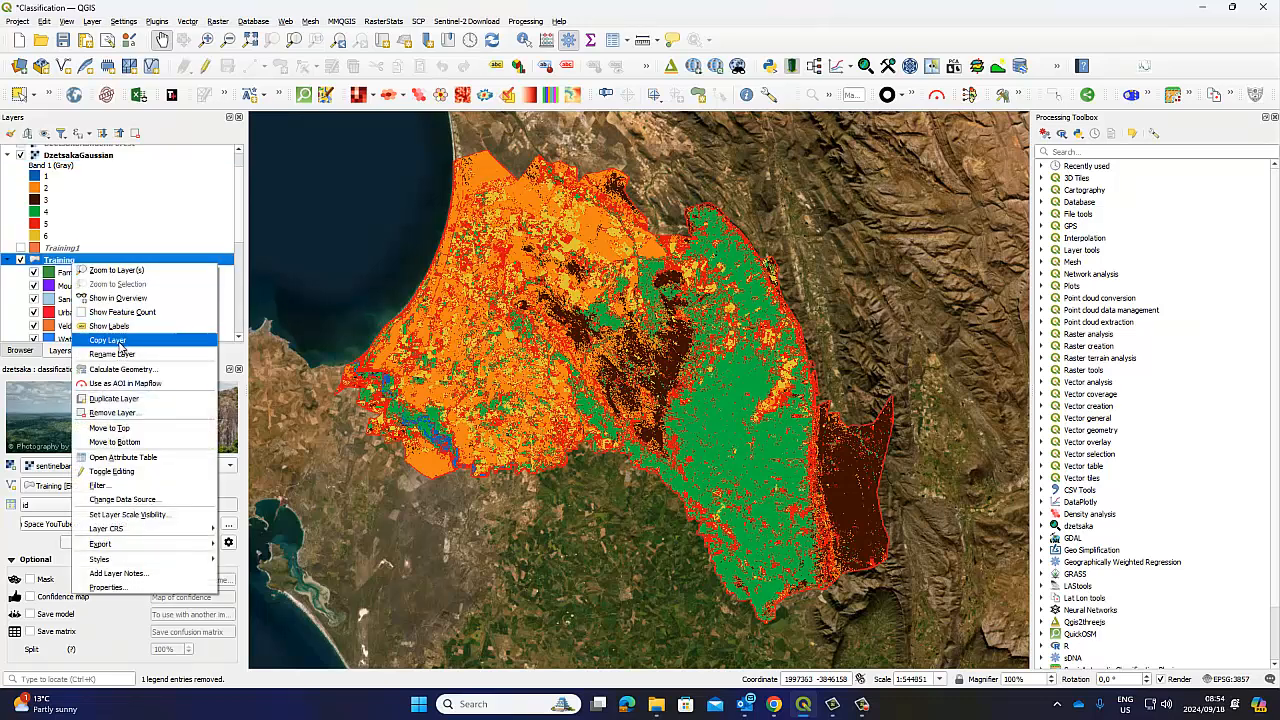
{"action": "left_click", "coordinate": [120, 457]}
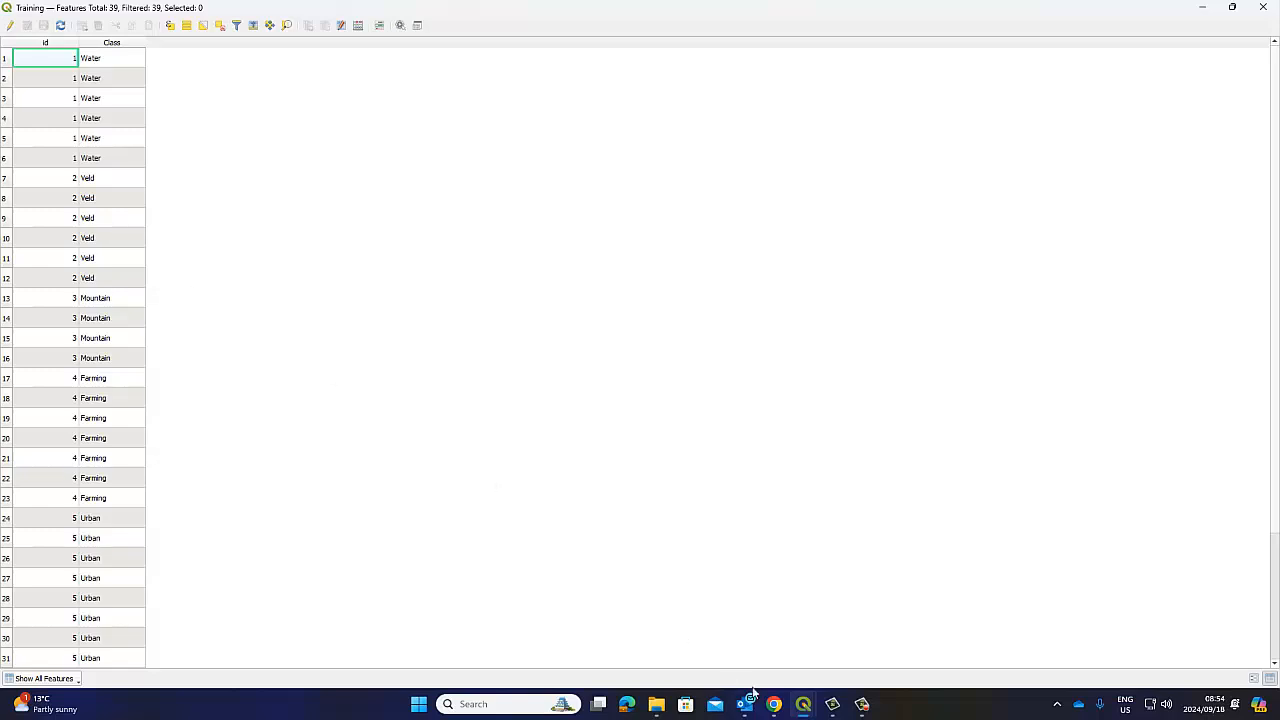
{"action": "mouse_move", "coordinate": [805, 708]}
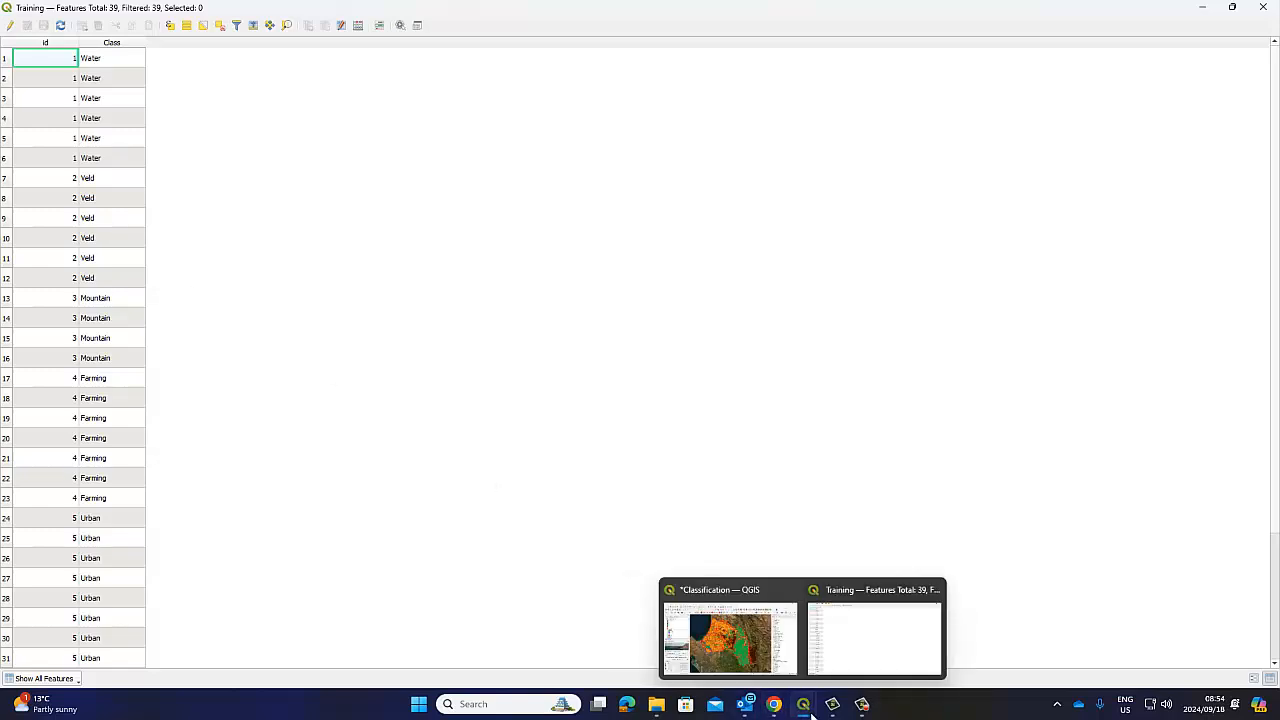
{"action": "left_click", "coordinate": [726, 595]}
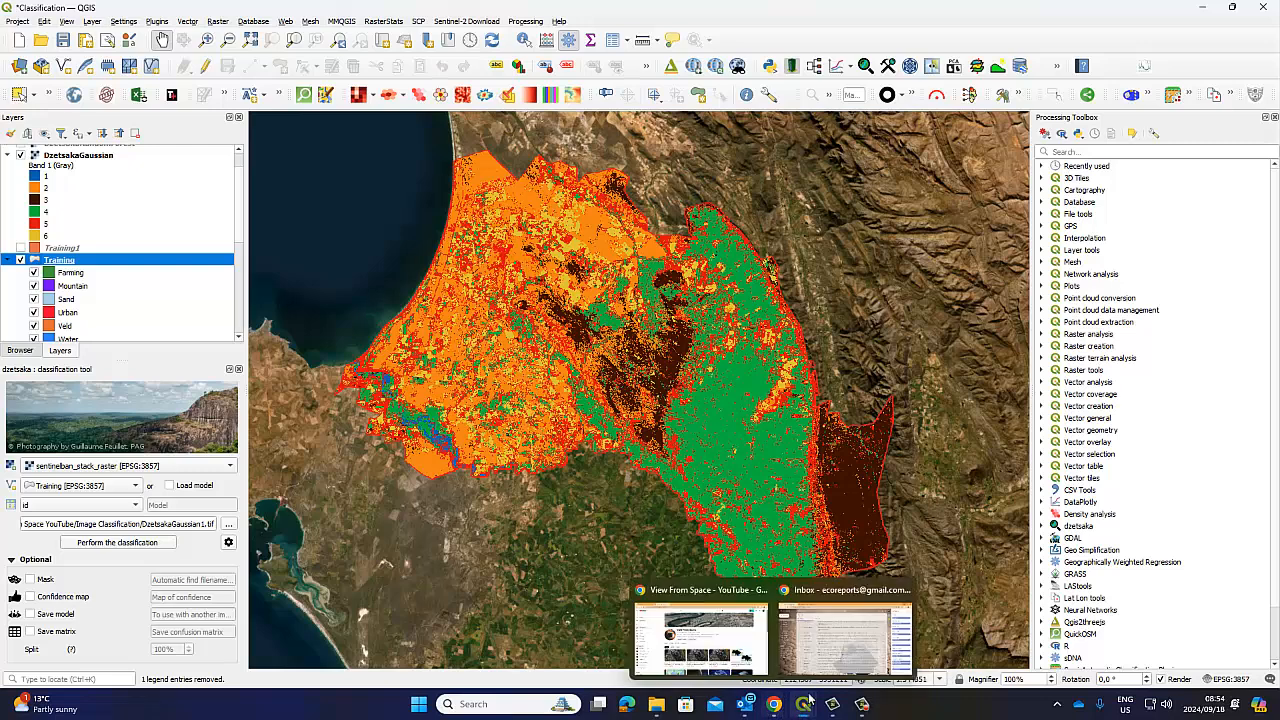
{"action": "left_click", "coordinate": [723, 645]}
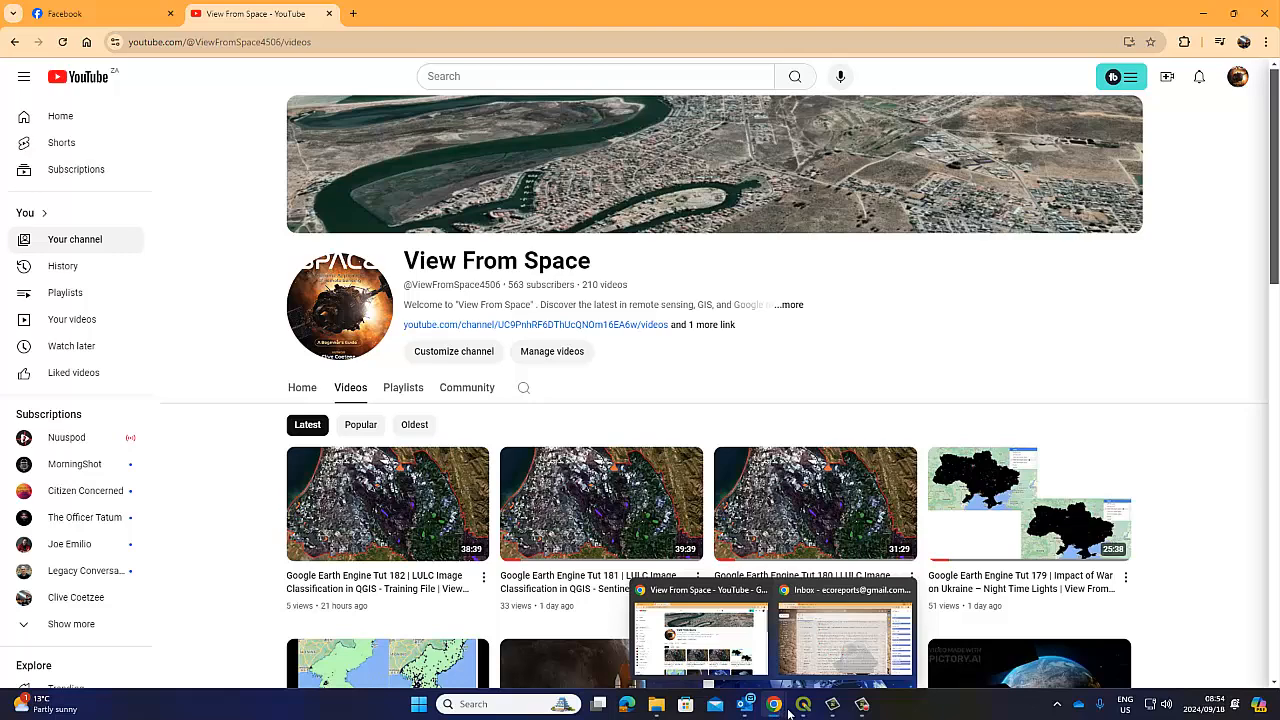
{"action": "left_click", "coordinate": [845, 635]}
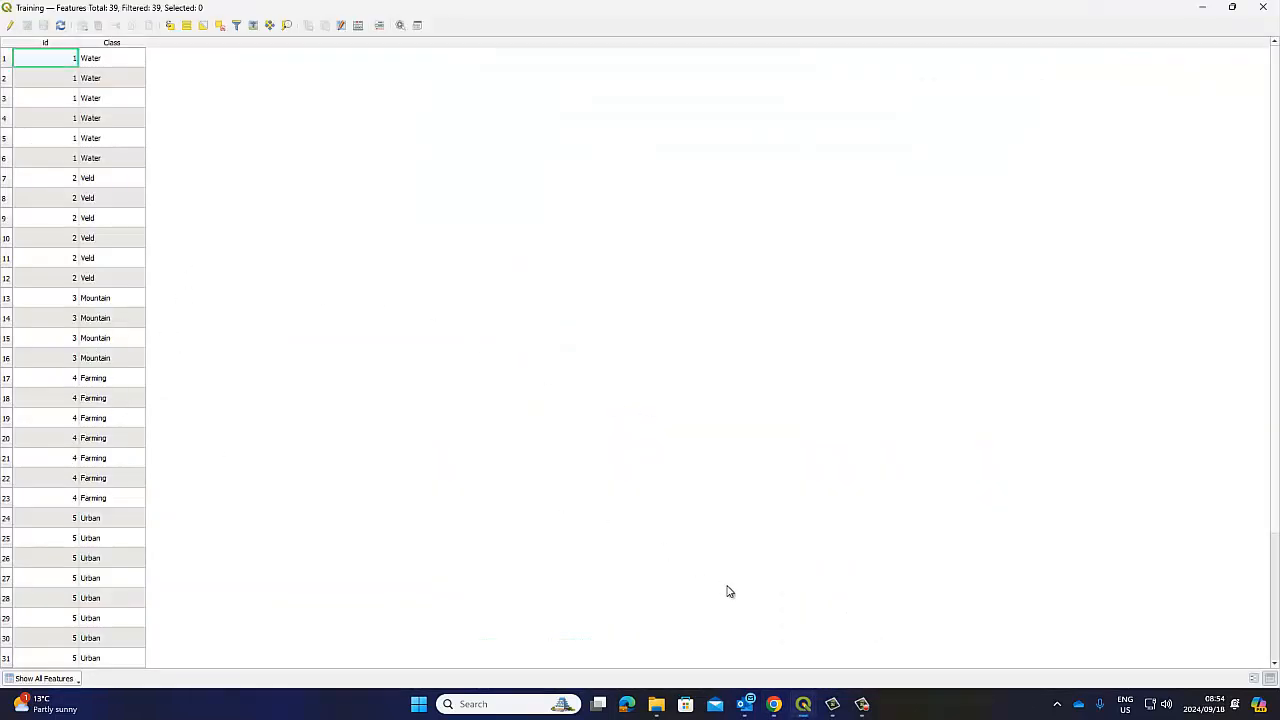
{"action": "mouse_move", "coordinate": [803, 704]}
{"action": "left_click", "coordinate": [700, 632]}
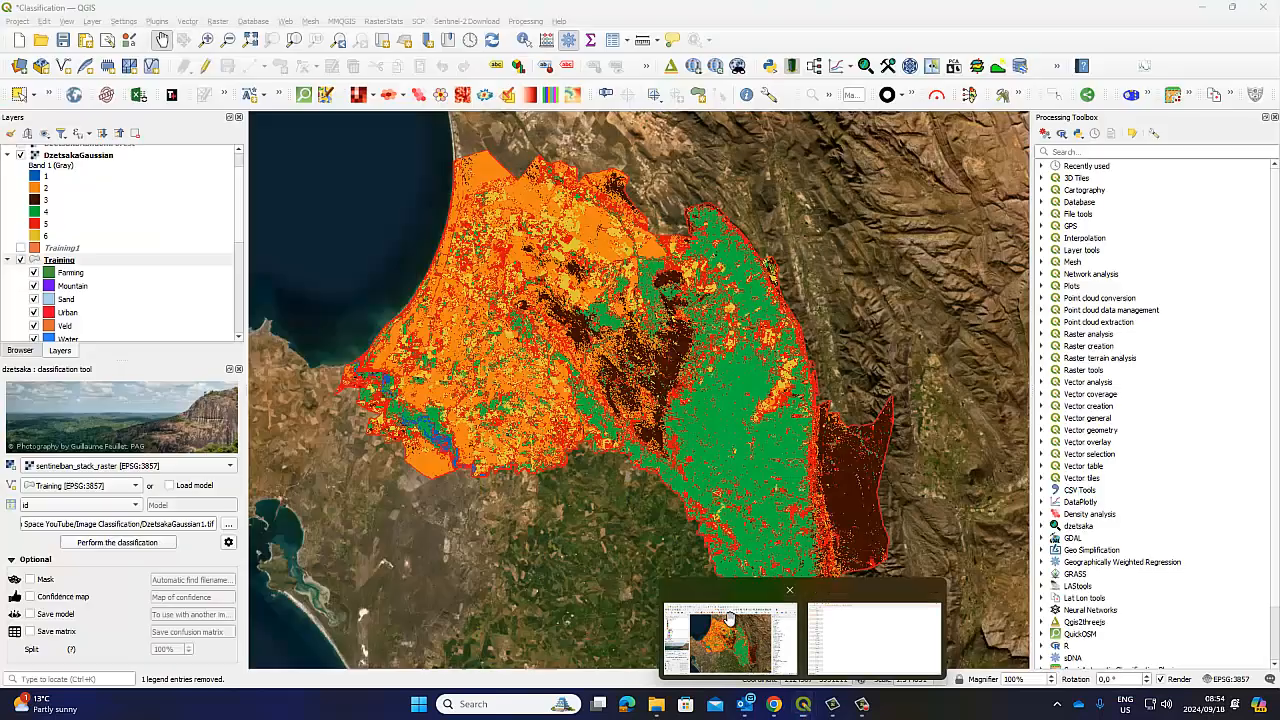
Point out classes 3, 4, 5 and 6 in the DzetsakaGaussian legend
{"action": "left_click", "coordinate": [48, 204]}
{"action": "left_click", "coordinate": [48, 212]}
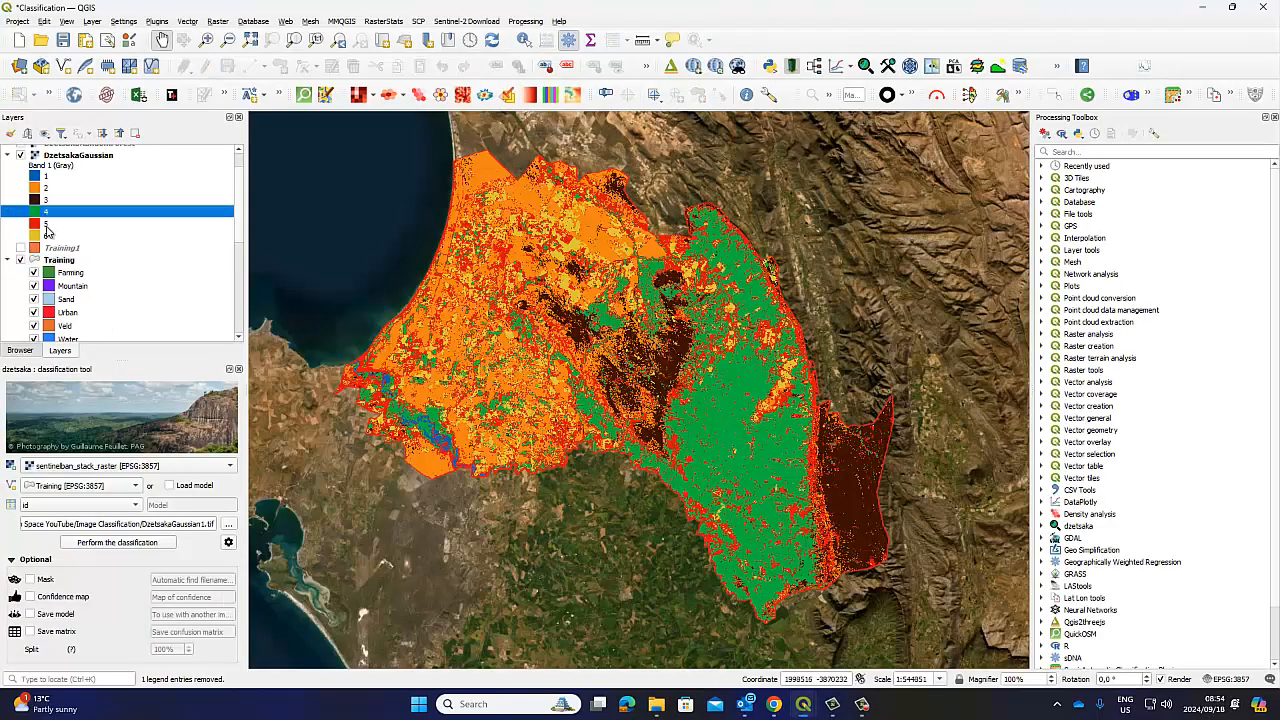
{"action": "left_click", "coordinate": [47, 224]}
{"action": "left_click", "coordinate": [45, 236]}
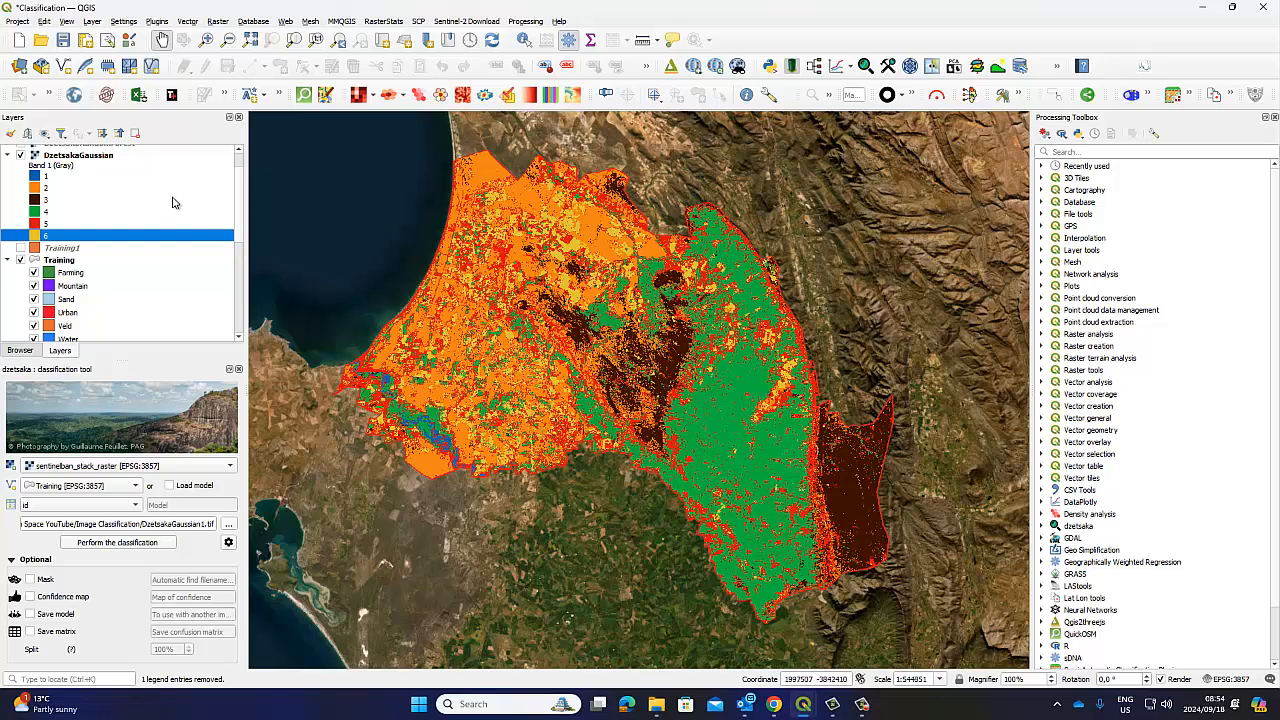
Render the DzetsakaGaussian layer as Singleband gray, applying it and dismissing the Python errors
{"action": "right_click", "coordinate": [66, 157]}
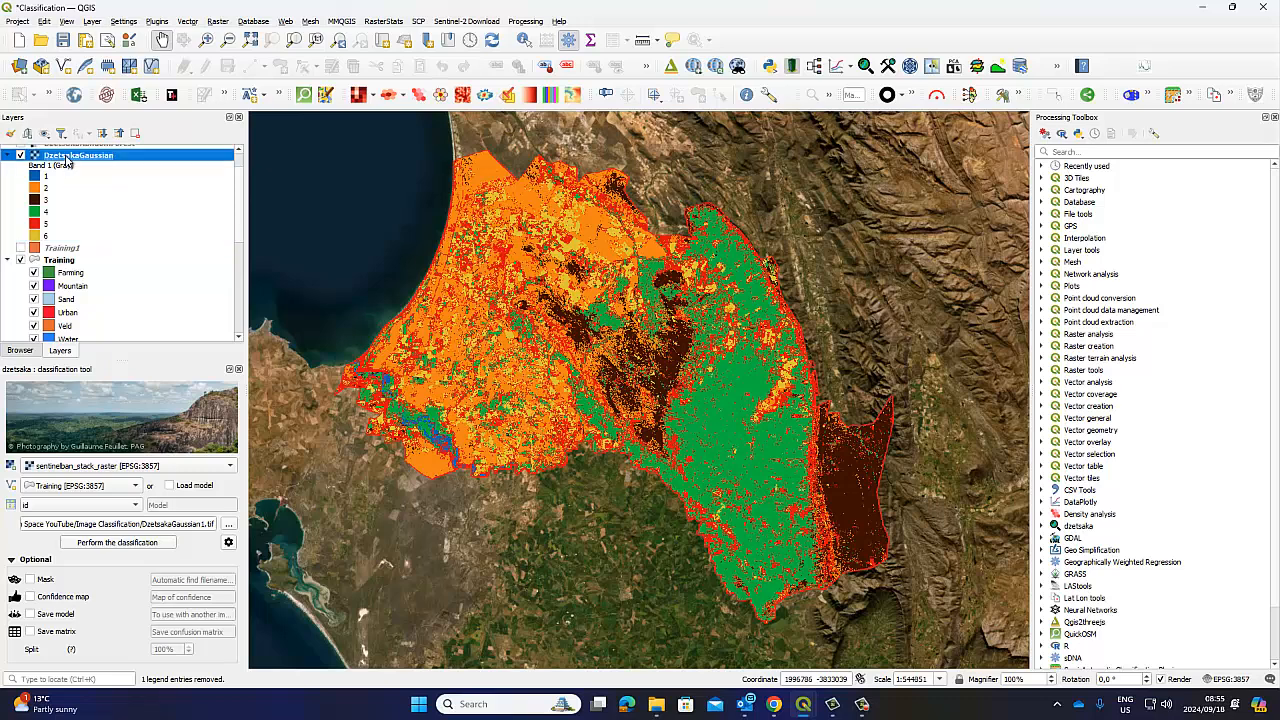
{"action": "left_click", "coordinate": [139, 437]}
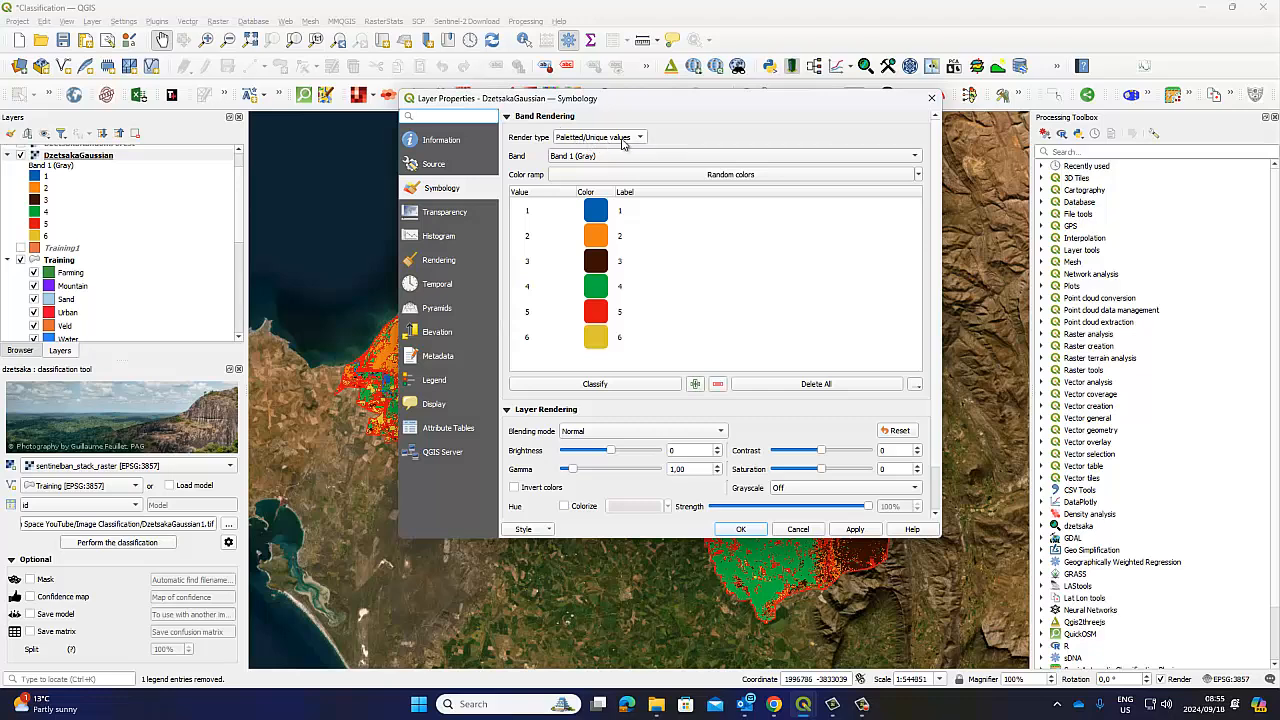
{"action": "left_click", "coordinate": [637, 138]}
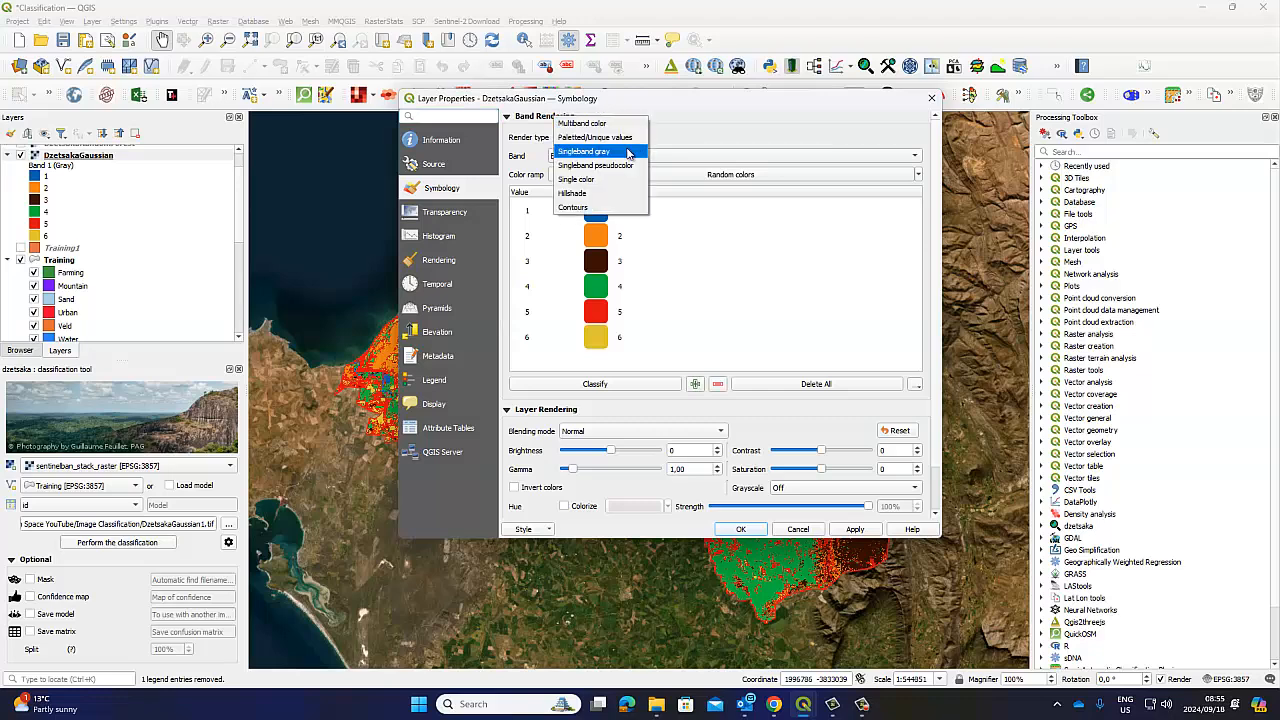
{"action": "left_click", "coordinate": [626, 151]}
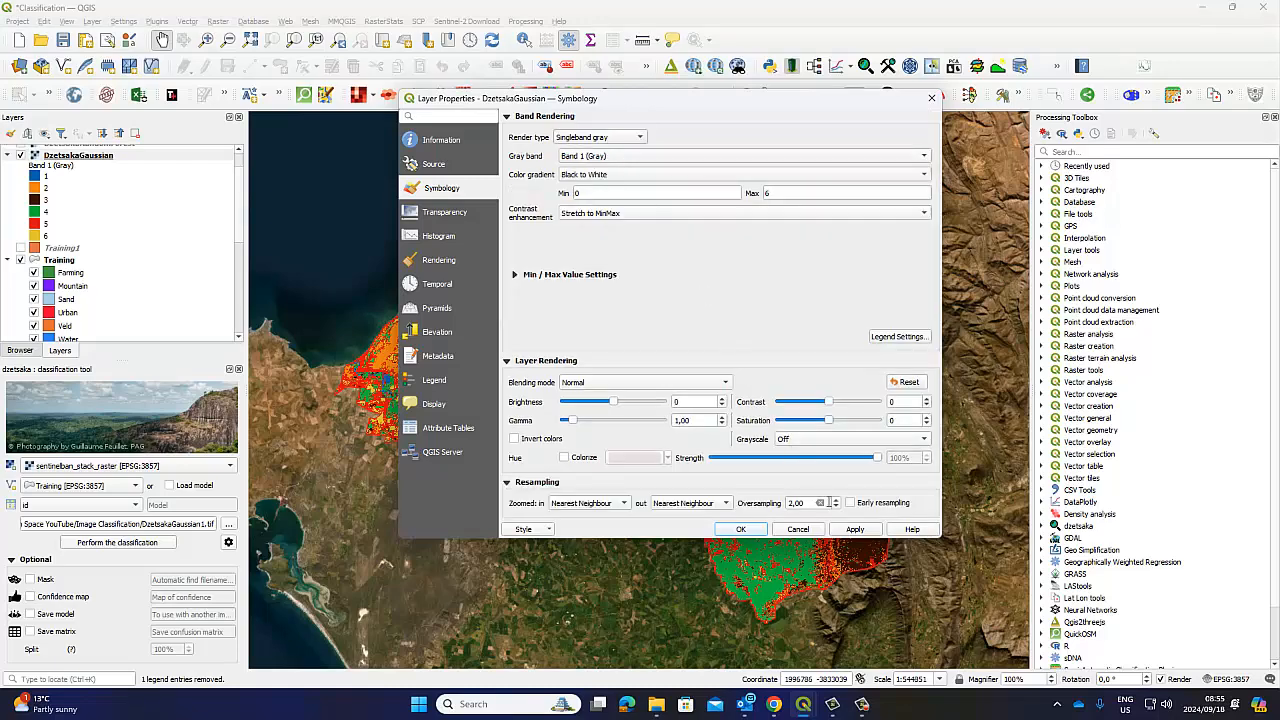
{"action": "left_click", "coordinate": [855, 531]}
{"action": "left_click", "coordinate": [836, 560]}
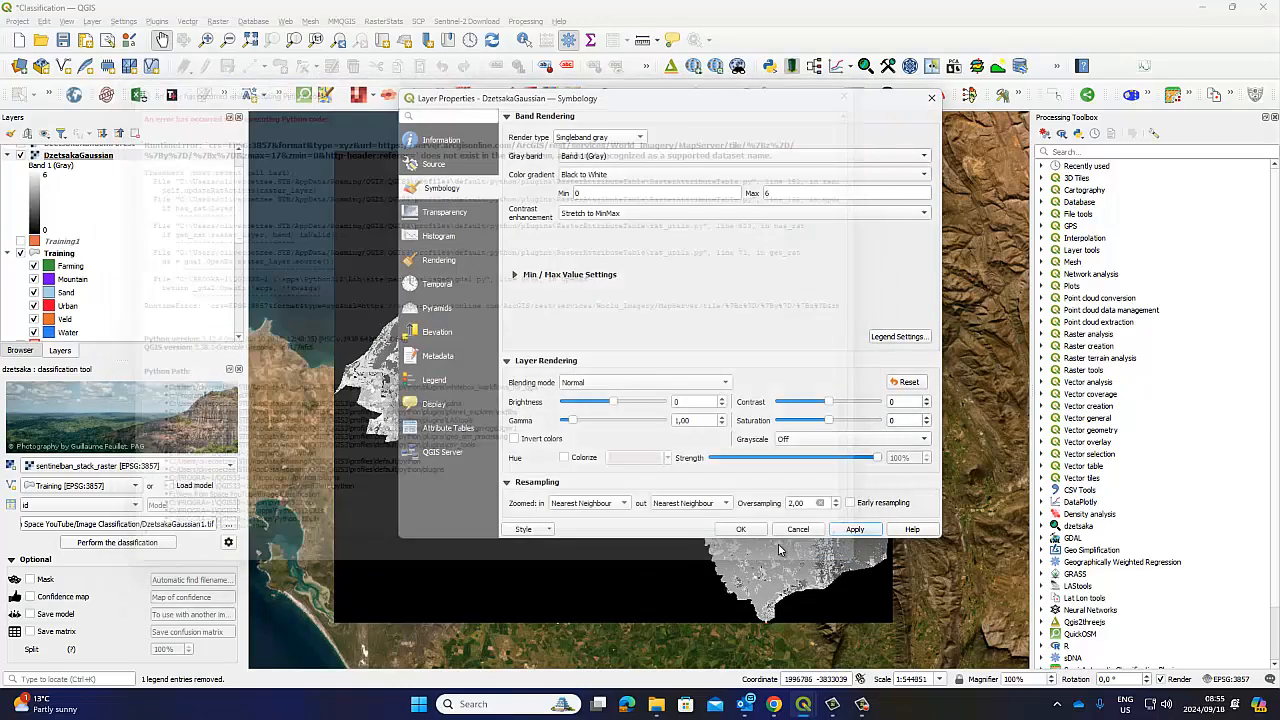
{"action": "left_click", "coordinate": [723, 531]}
{"action": "left_click", "coordinate": [836, 561]}
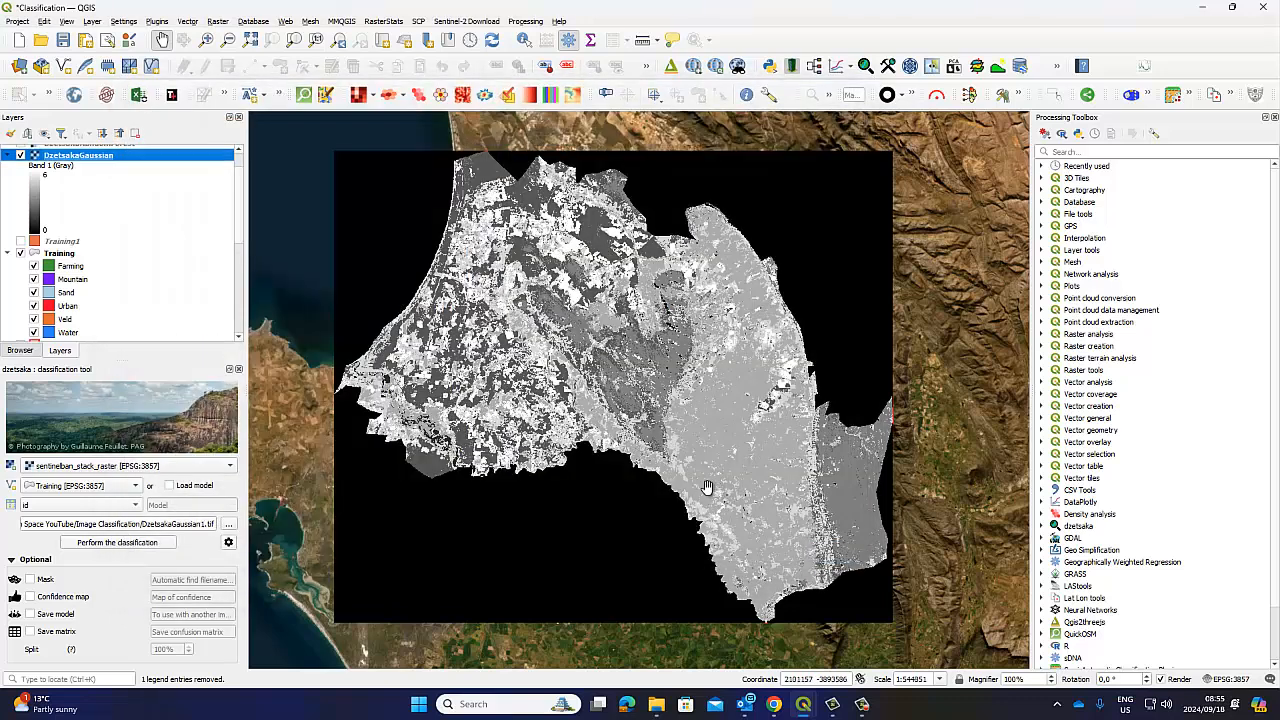
Switch DzetsakaGaussian back to paletted unique values, classify, and remove the value 0 class
{"action": "right_click", "coordinate": [50, 160]}
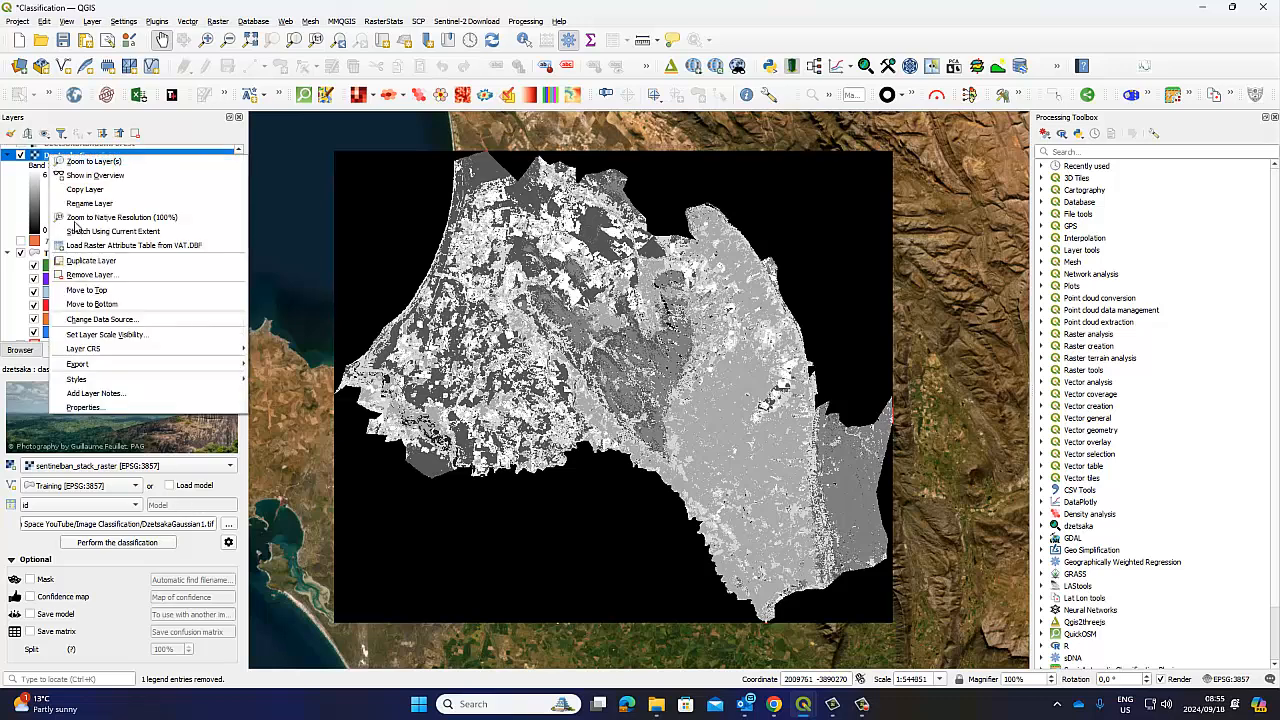
{"action": "left_click", "coordinate": [115, 406]}
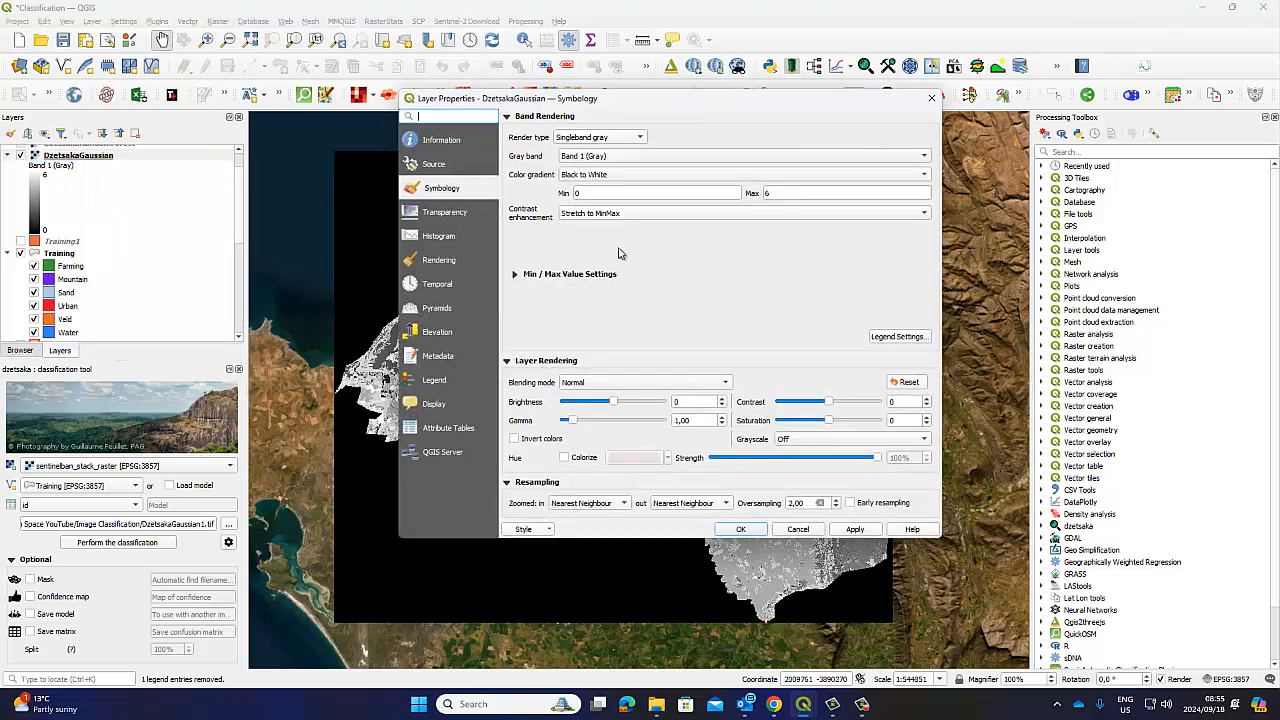
{"action": "left_click", "coordinate": [652, 141]}
{"action": "left_click", "coordinate": [622, 124]}
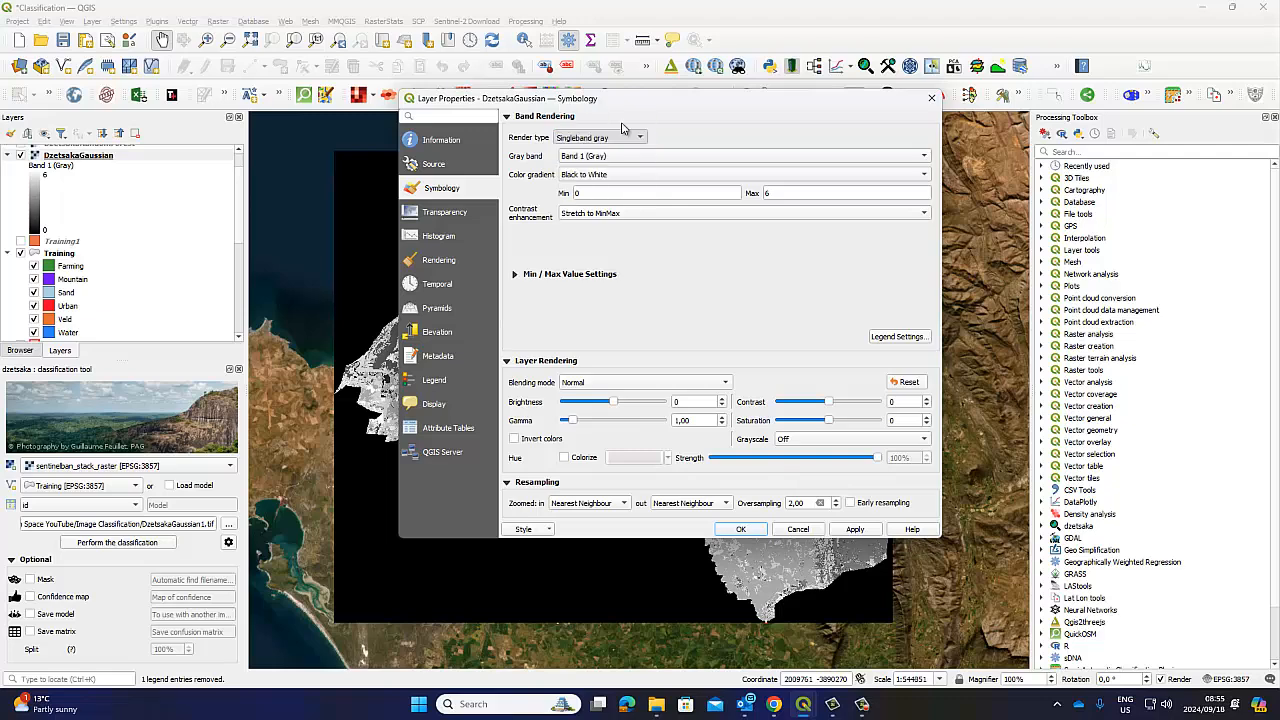
{"action": "left_click", "coordinate": [610, 385]}
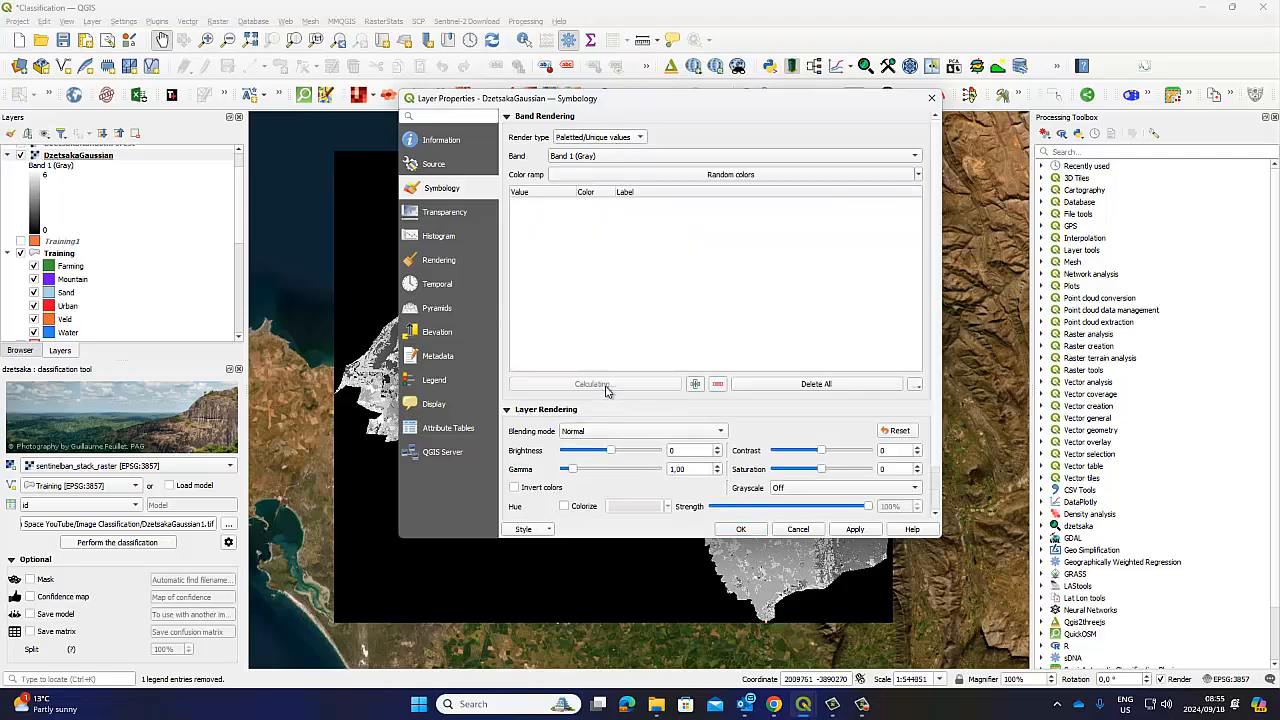
{"action": "left_click", "coordinate": [596, 216]}
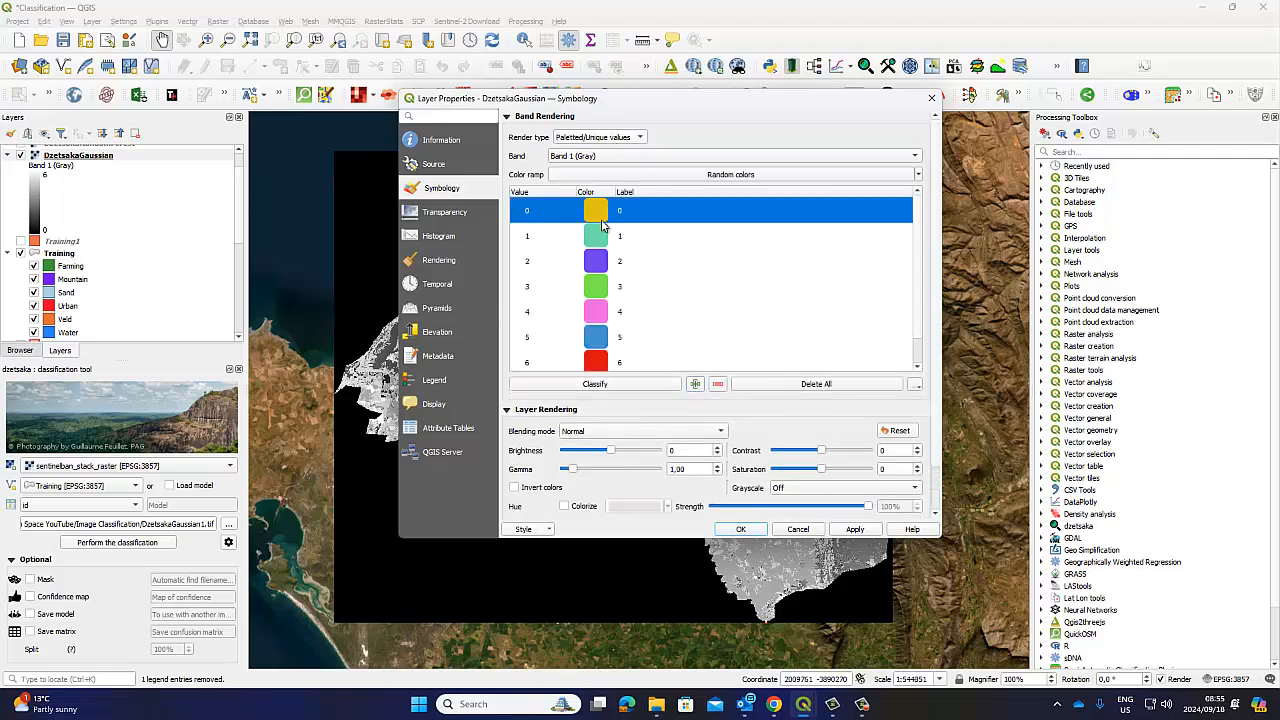
{"action": "left_click", "coordinate": [718, 386]}
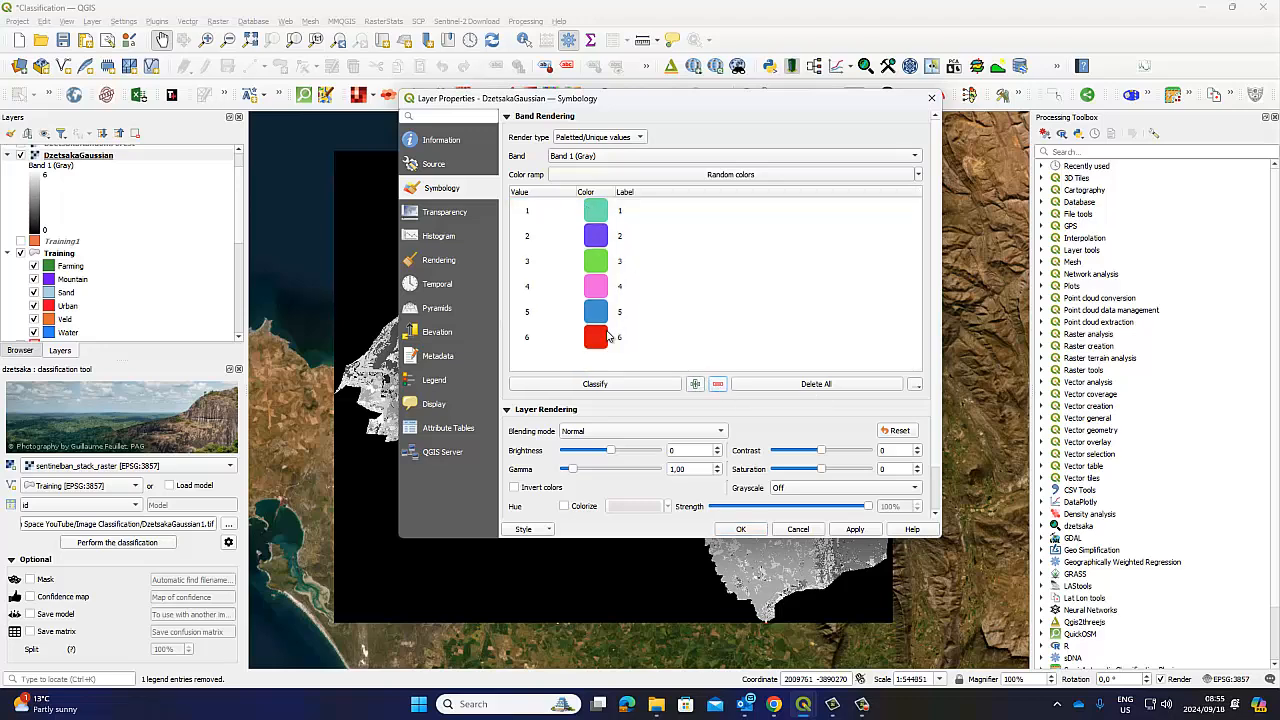
Recolour class 1 a saturated blue (#293fe1) and add it as a custom colour
{"action": "double_click", "coordinate": [603, 213]}
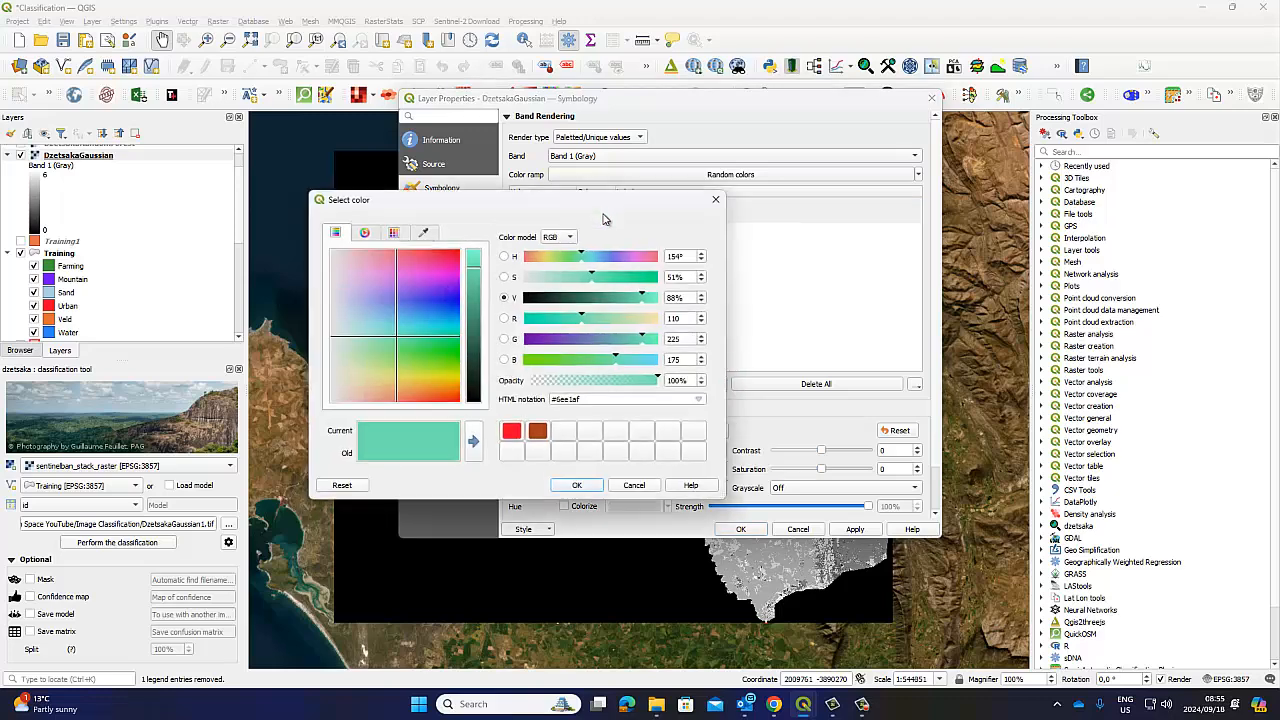
{"action": "left_click", "coordinate": [612, 257]}
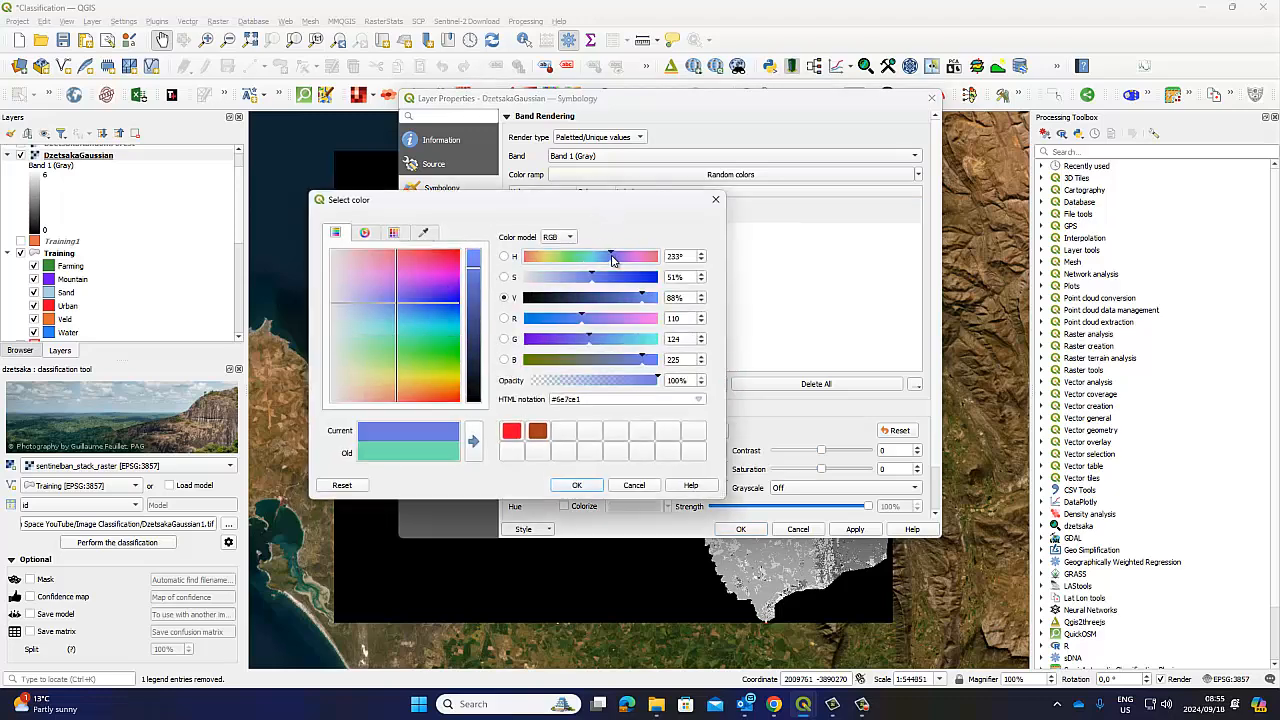
{"action": "left_click", "coordinate": [634, 278]}
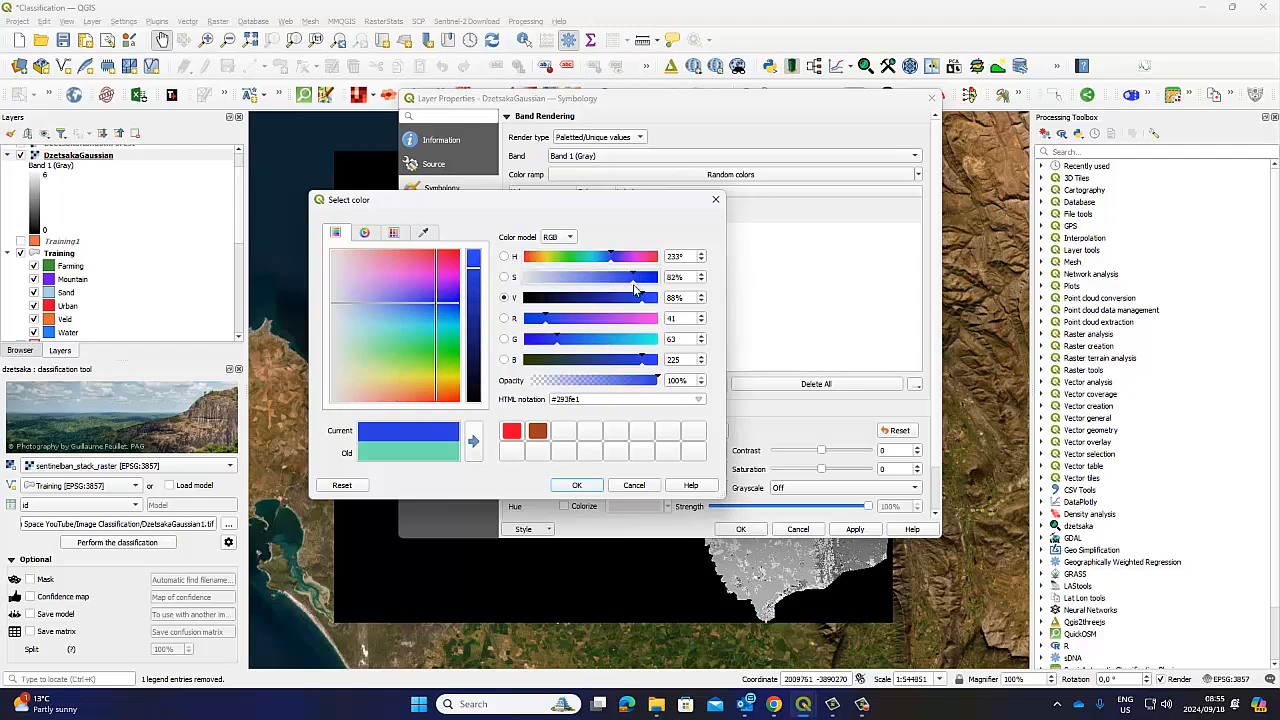
{"action": "left_click", "coordinate": [474, 444]}
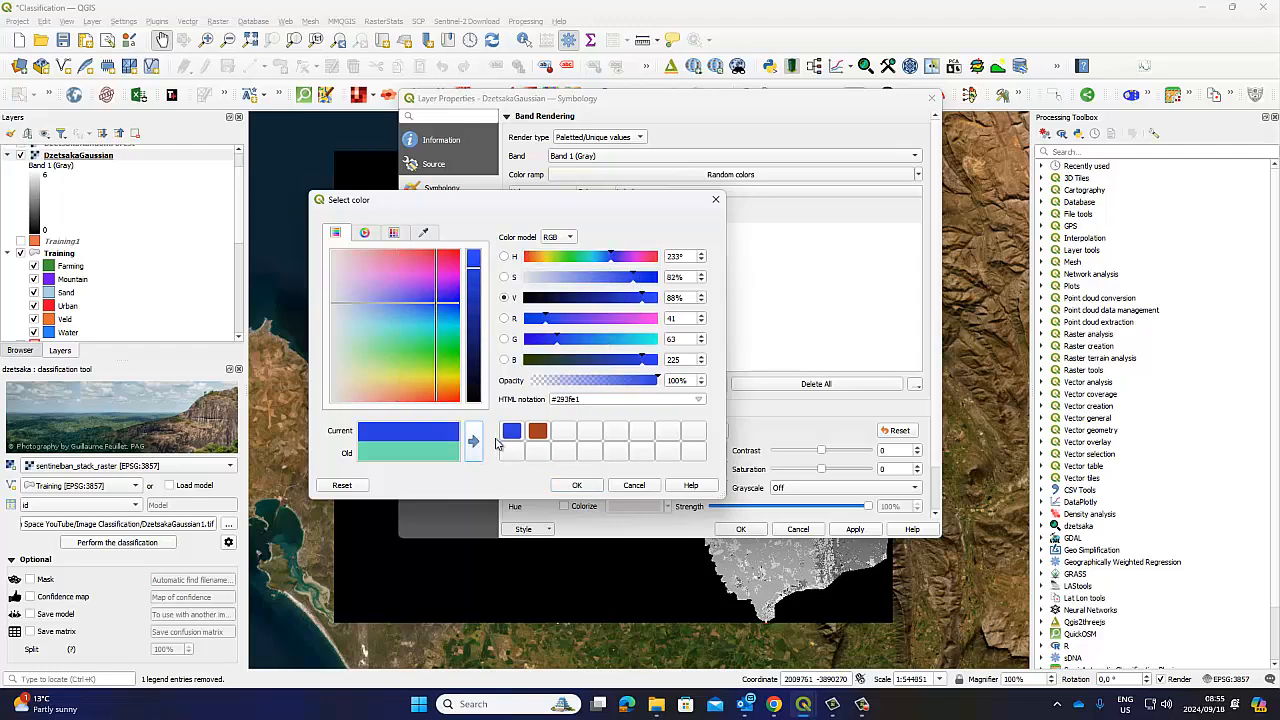
{"action": "left_click", "coordinate": [577, 485]}
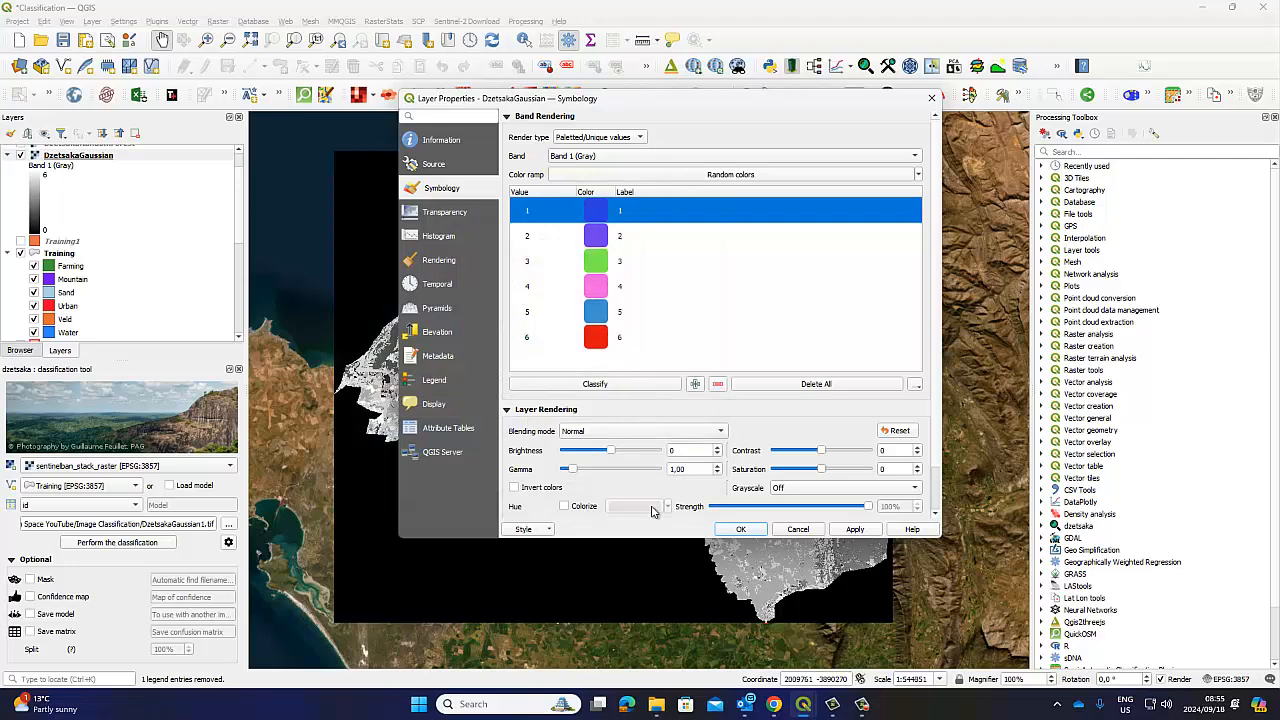
{"action": "left_click", "coordinate": [549, 530]}
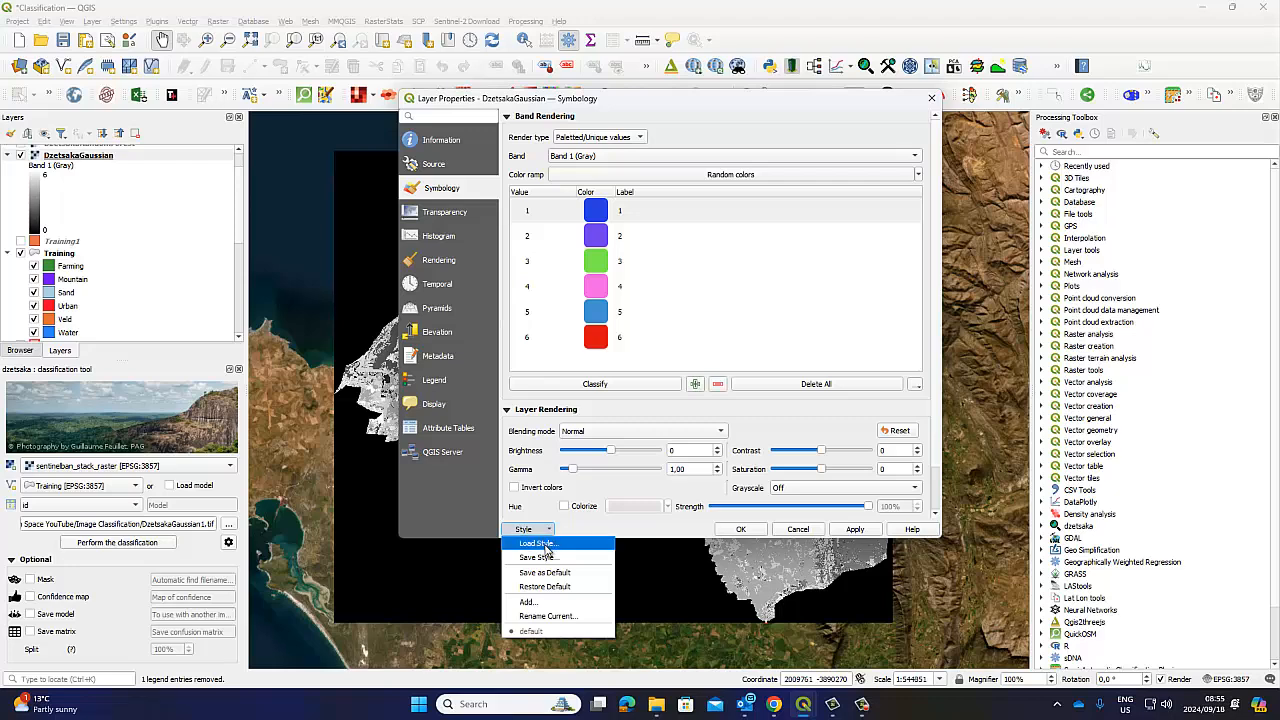
Load the DClass.qml style onto DzetsakaGaussian and close the properties, dismissing Python errors
{"action": "left_click", "coordinate": [544, 545]}
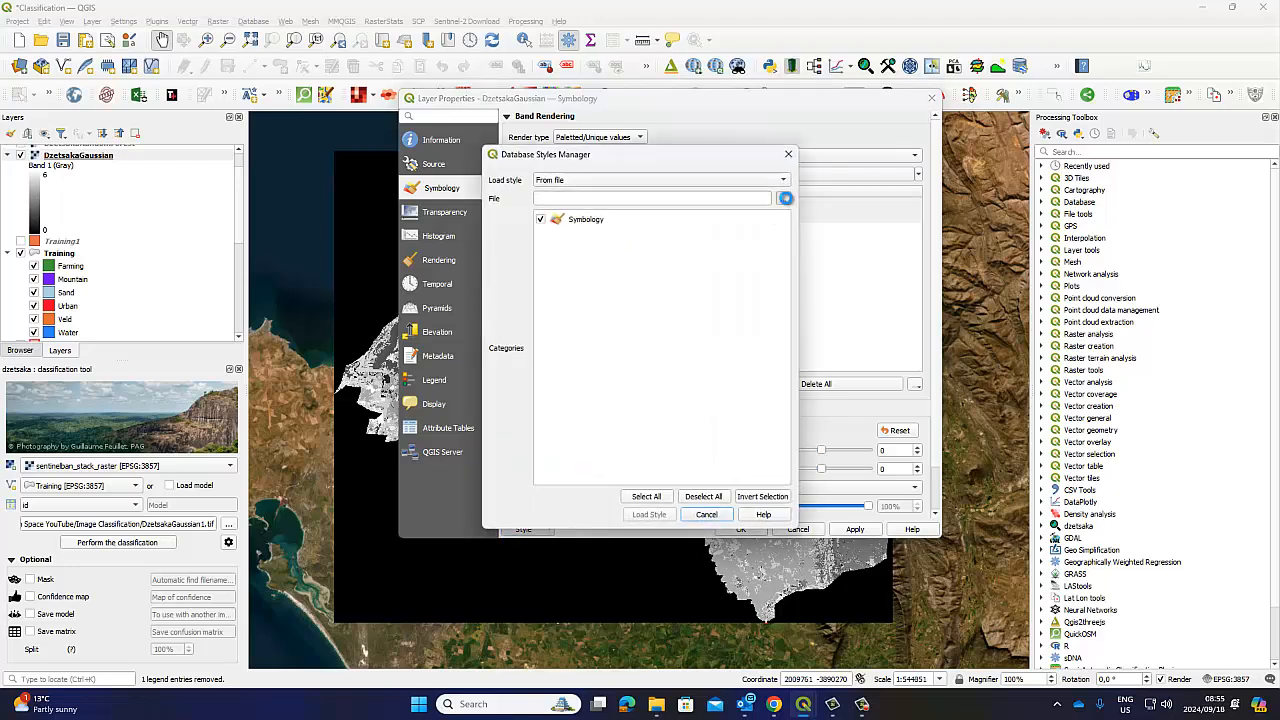
{"action": "scroll", "coordinate": [945, 488], "scroll_direction": "down", "scroll_amount": 3}
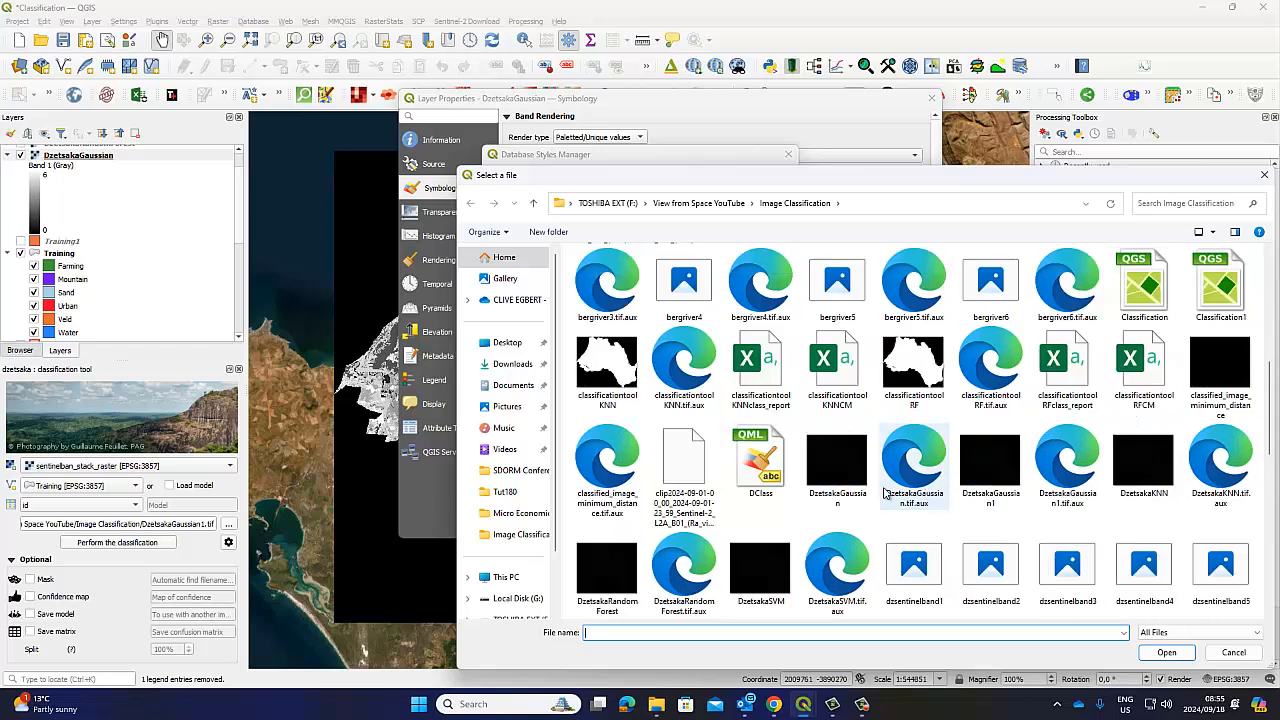
{"action": "left_click", "coordinate": [762, 462]}
{"action": "left_click", "coordinate": [1145, 651]}
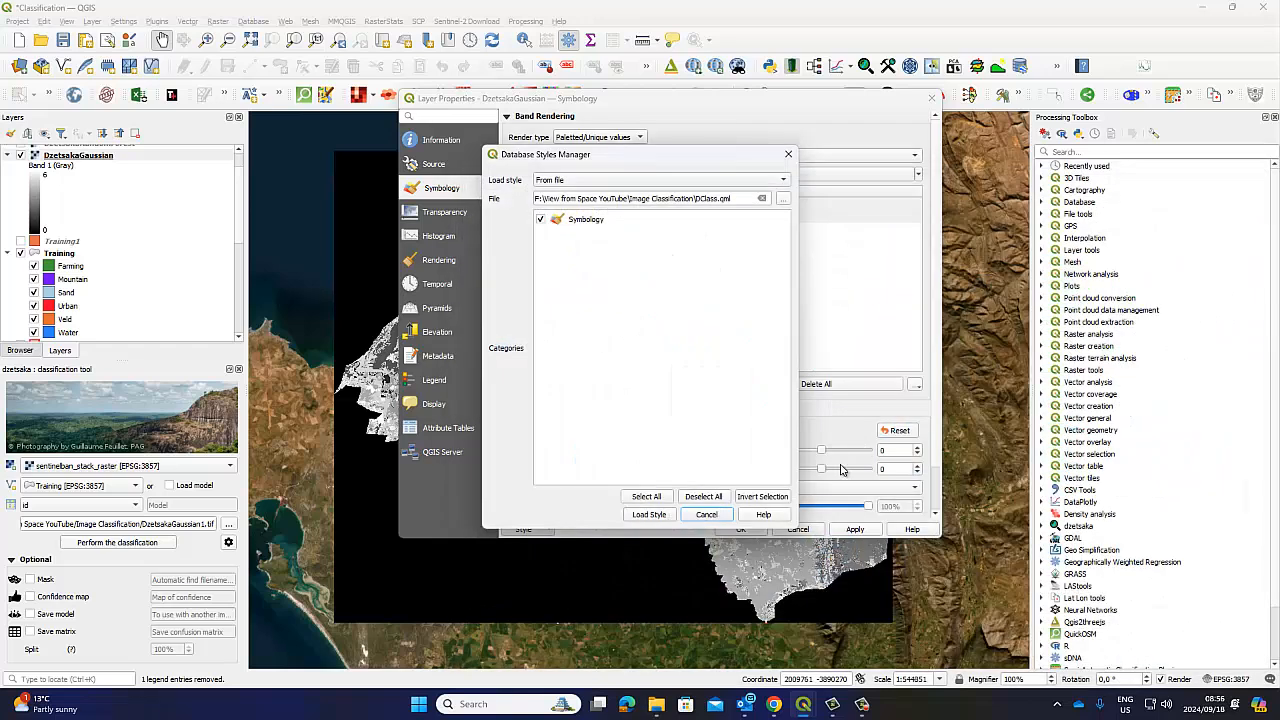
{"action": "left_click", "coordinate": [650, 516]}
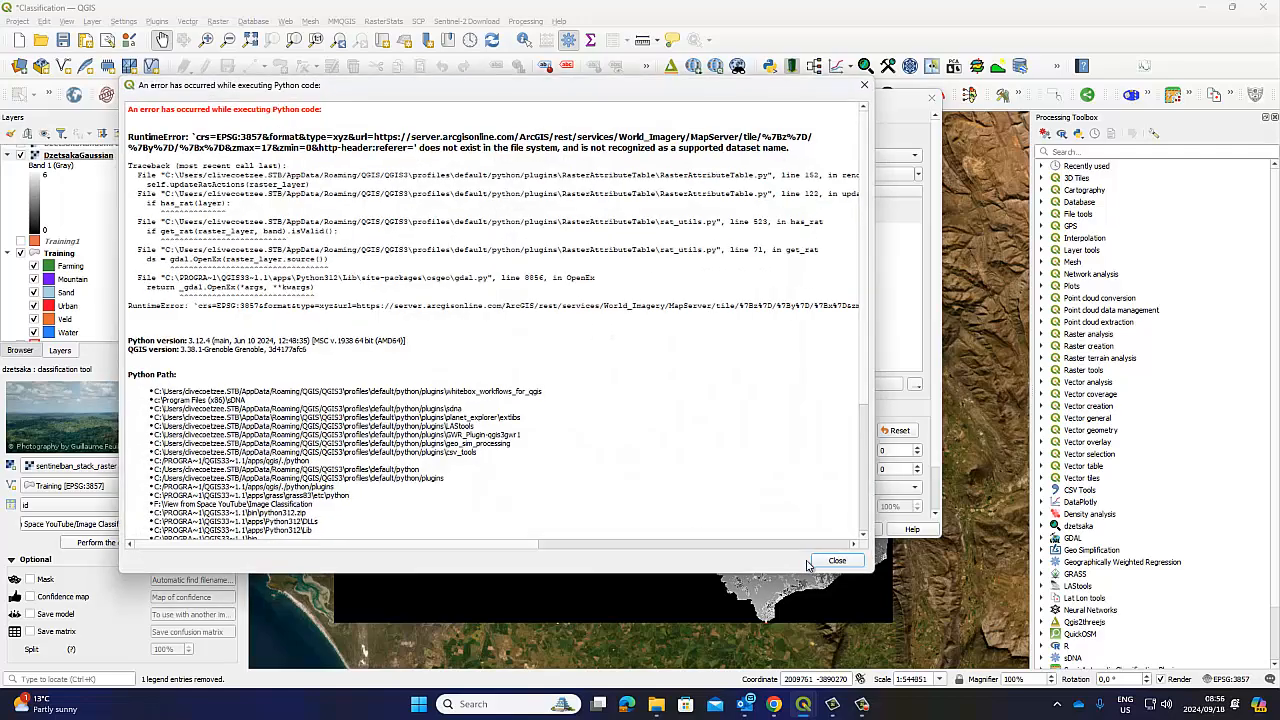
{"action": "left_click", "coordinate": [837, 560]}
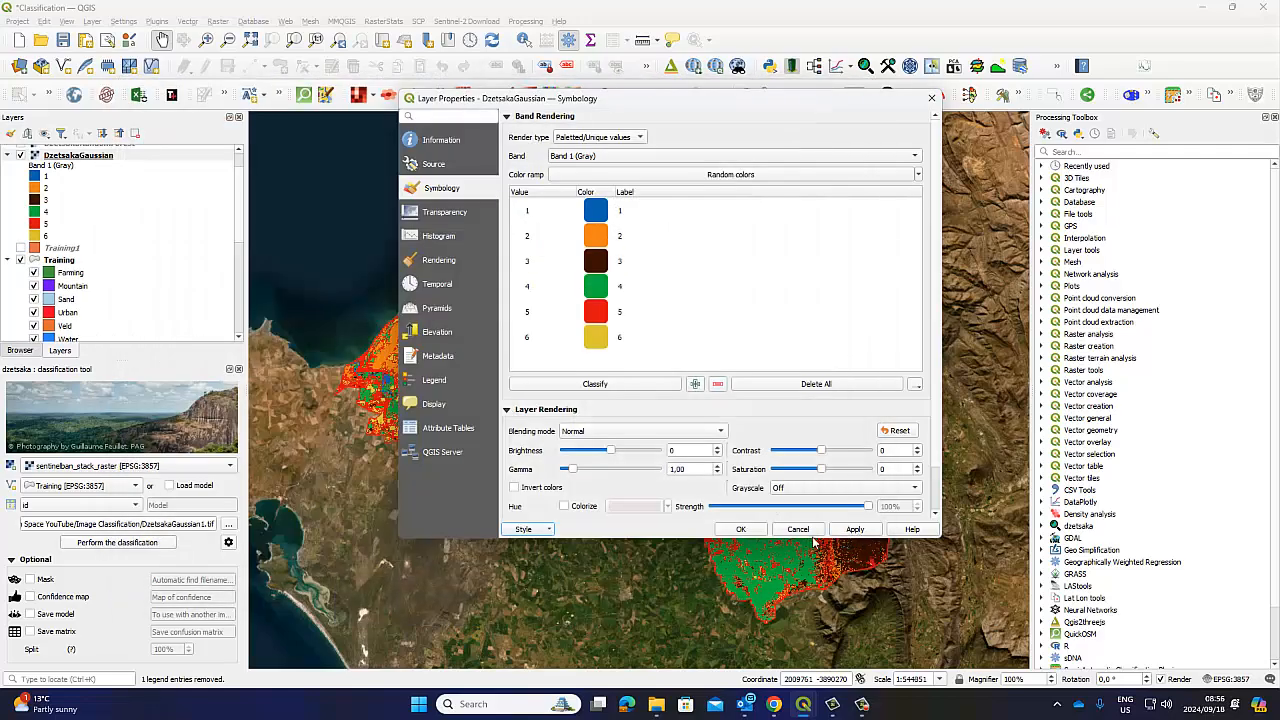
{"action": "left_click", "coordinate": [744, 529]}
{"action": "left_click", "coordinate": [835, 562]}
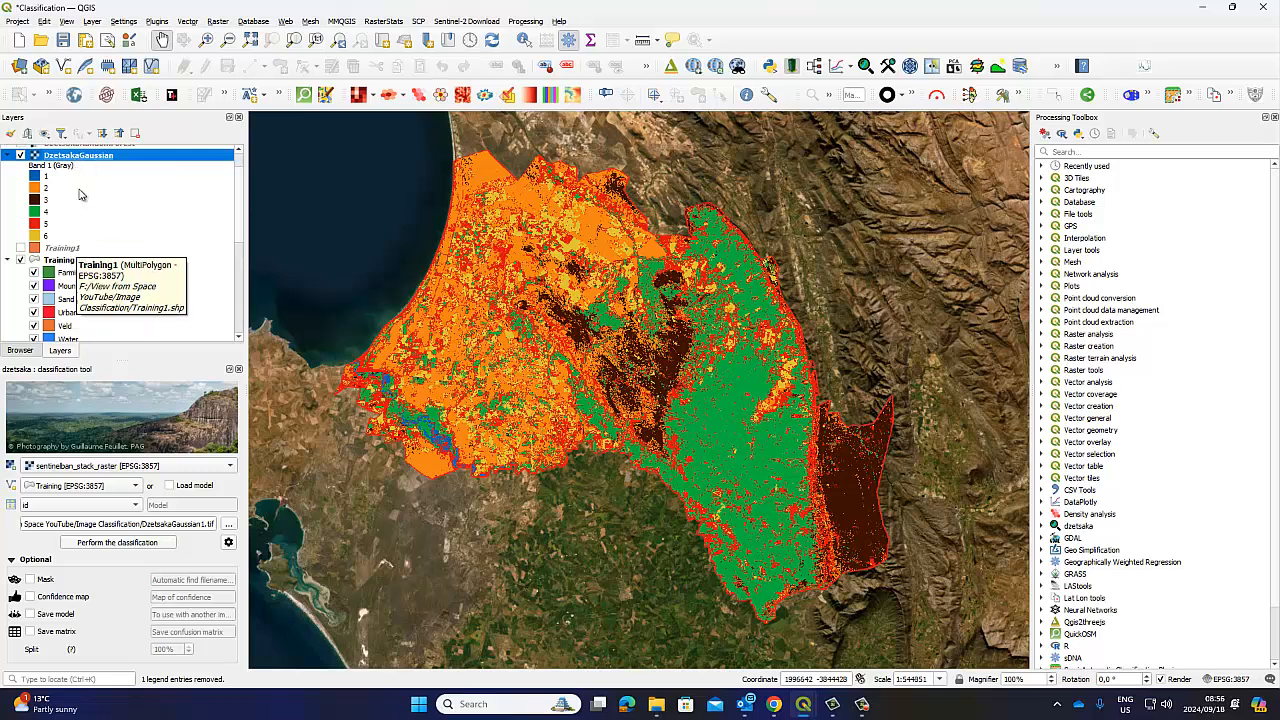
In DzetsakaGaussian properties, darken class 2 from orange to brown and save it as a custom colour
{"action": "right_click", "coordinate": [80, 156]}
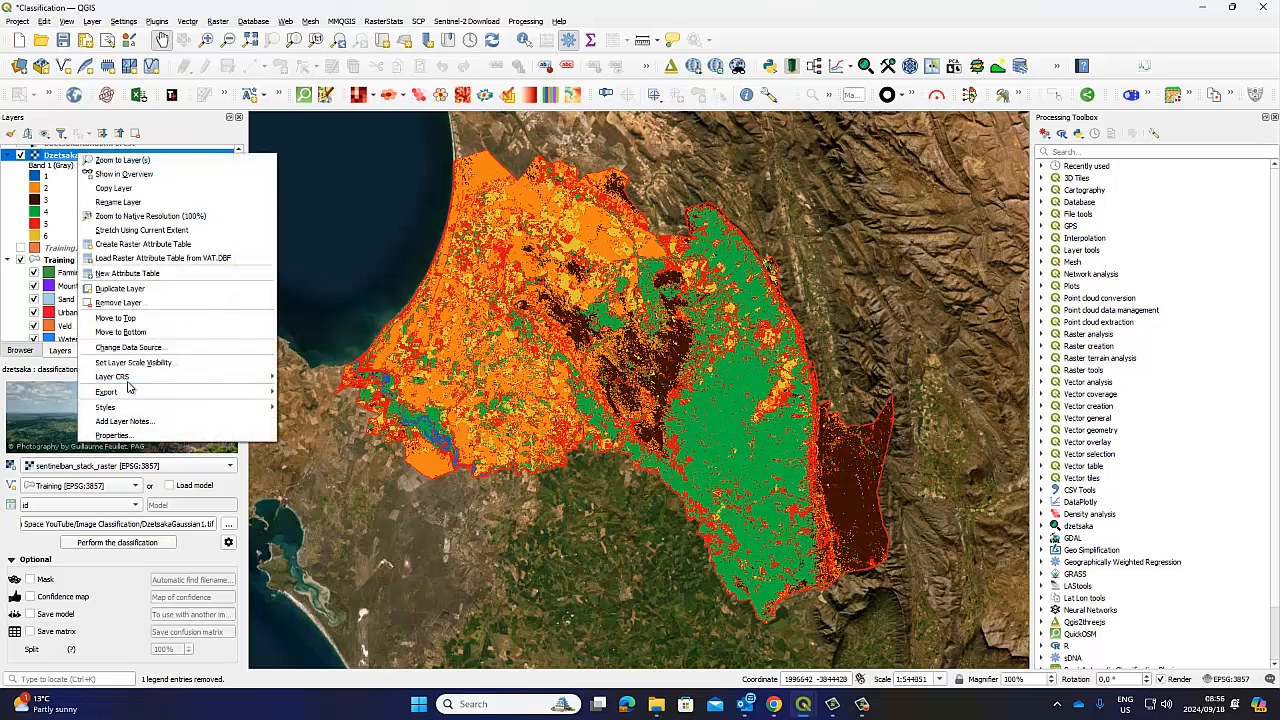
{"action": "left_click", "coordinate": [112, 435]}
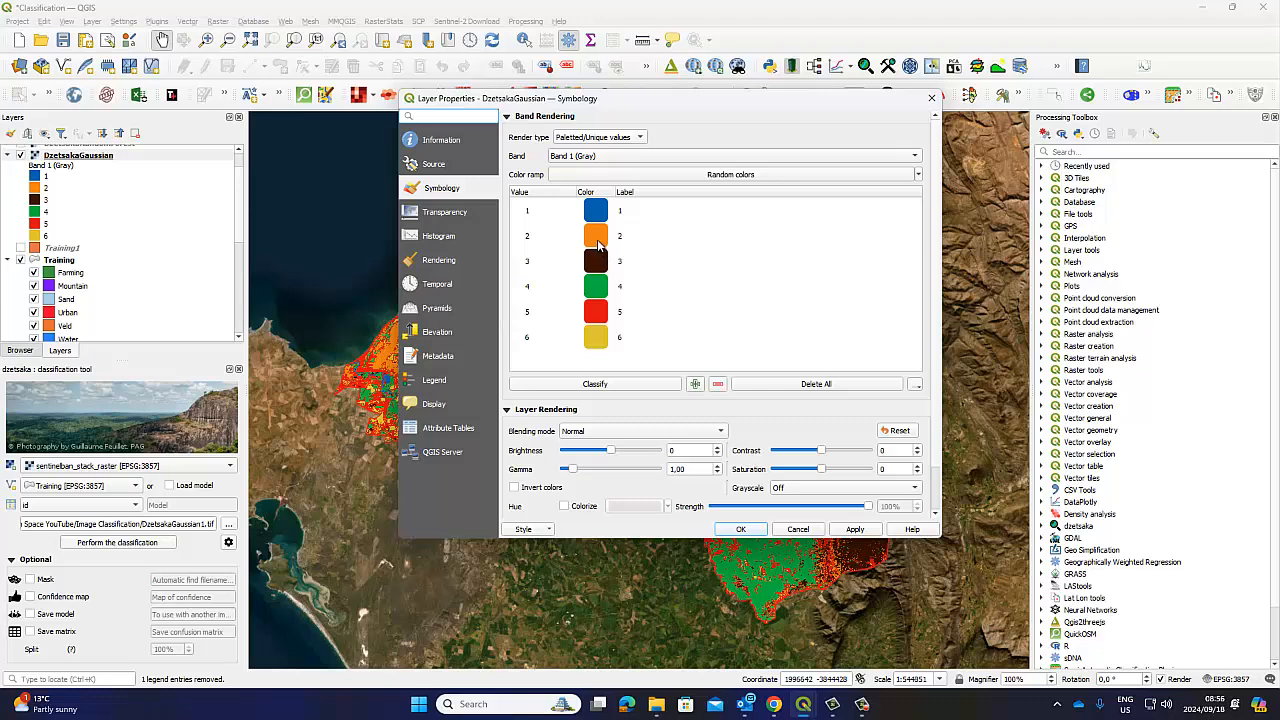
{"action": "double_click", "coordinate": [596, 237]}
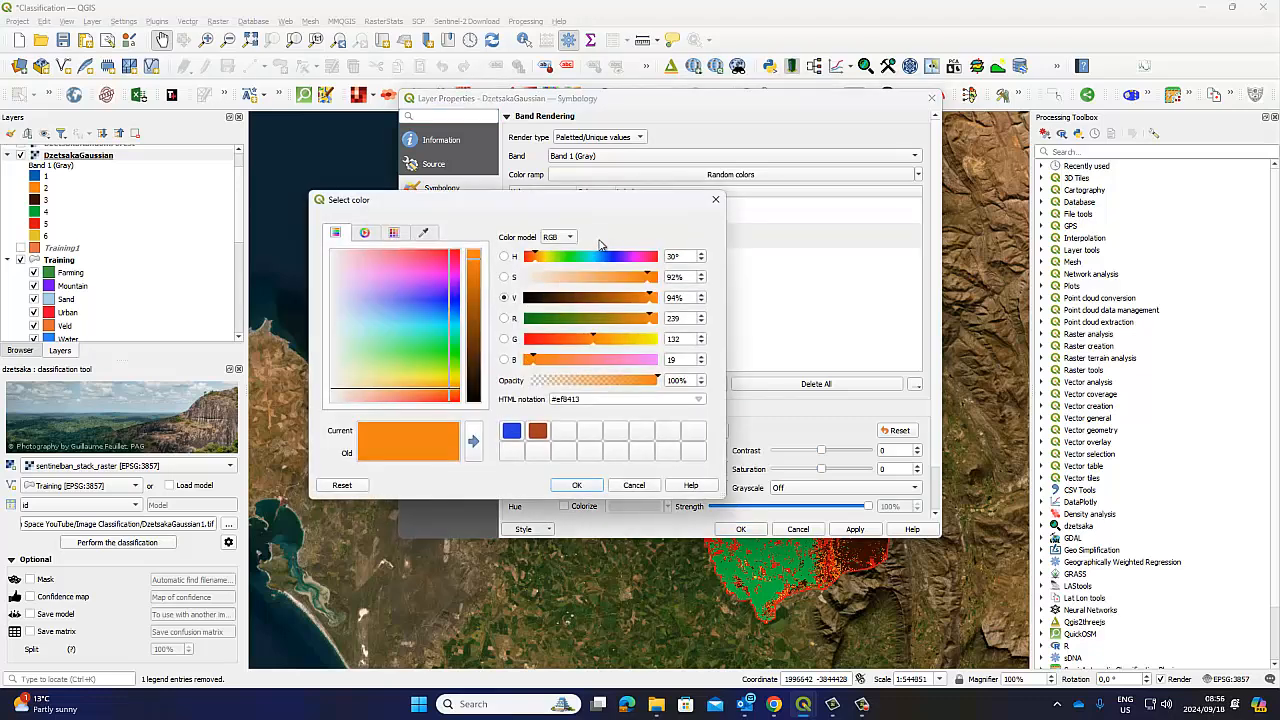
{"action": "left_click", "coordinate": [605, 298]}
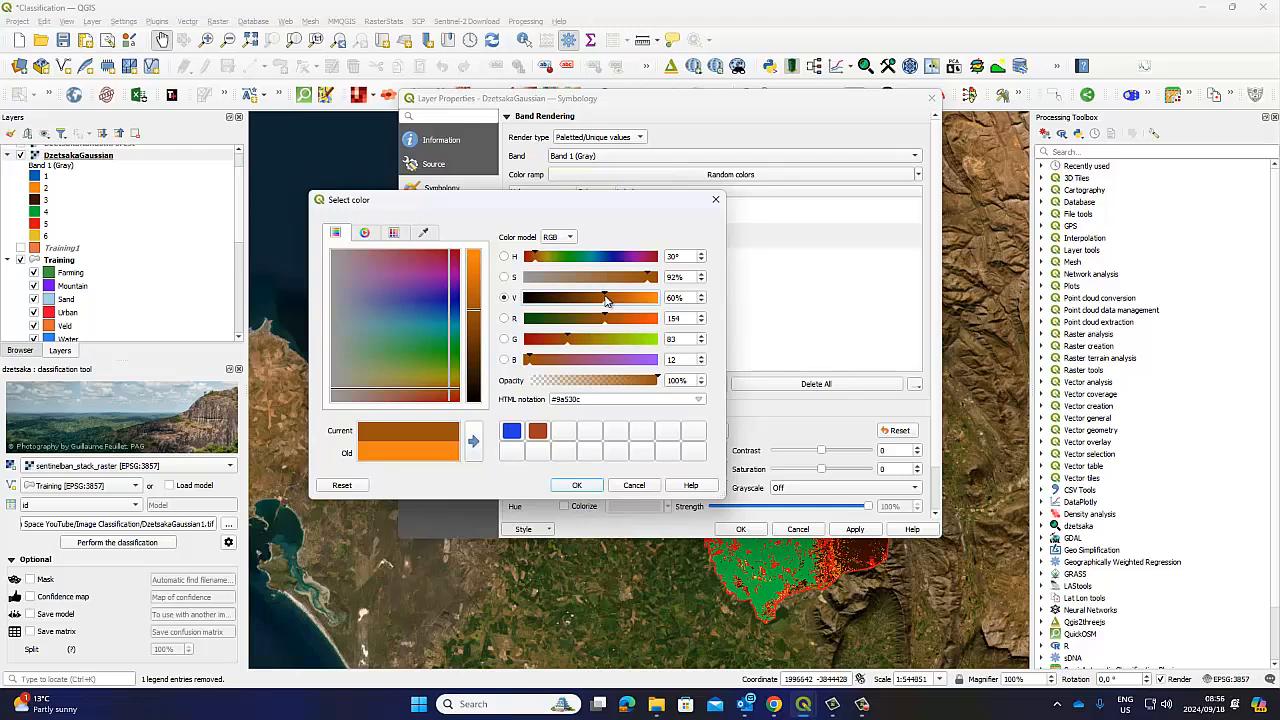
{"action": "left_click", "coordinate": [473, 441]}
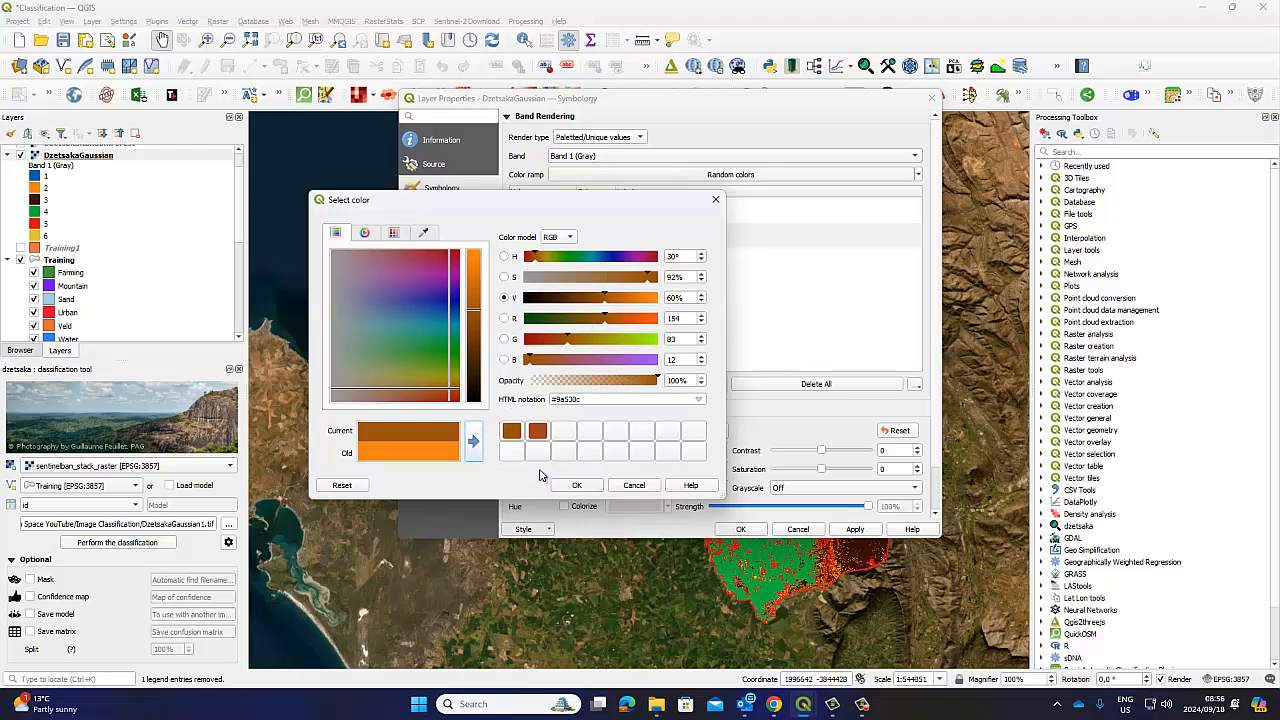
{"action": "left_click", "coordinate": [577, 485]}
Recolour class 3 to near-black #0d0419, then apply and close the properties
{"action": "double_click", "coordinate": [600, 265]}
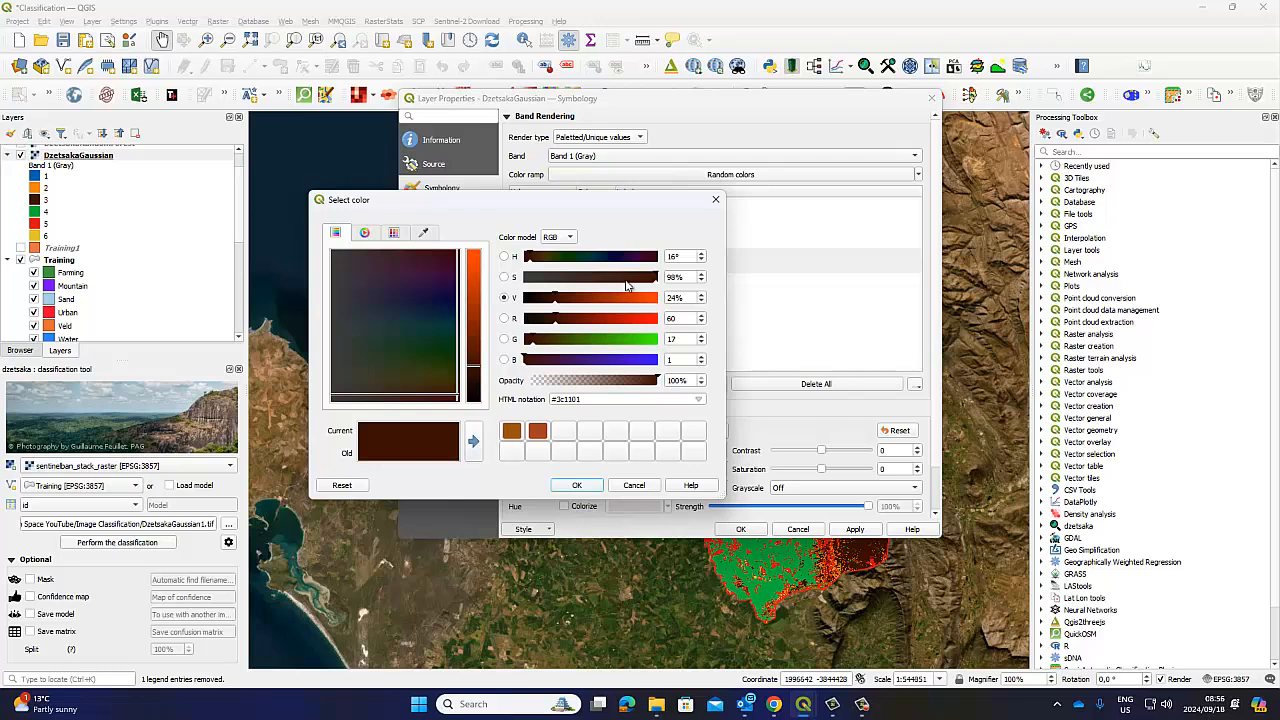
{"action": "left_click", "coordinate": [585, 360]}
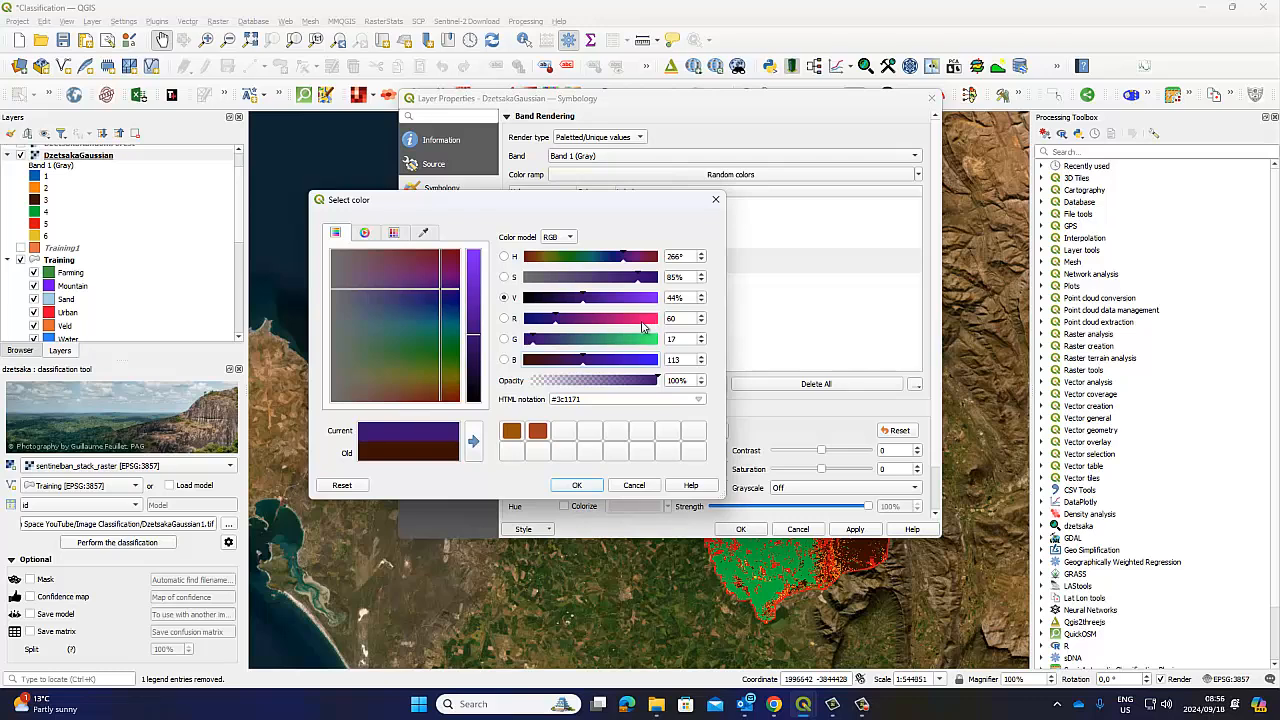
{"action": "left_click", "coordinate": [537, 298]}
{"action": "left_click", "coordinate": [474, 445]}
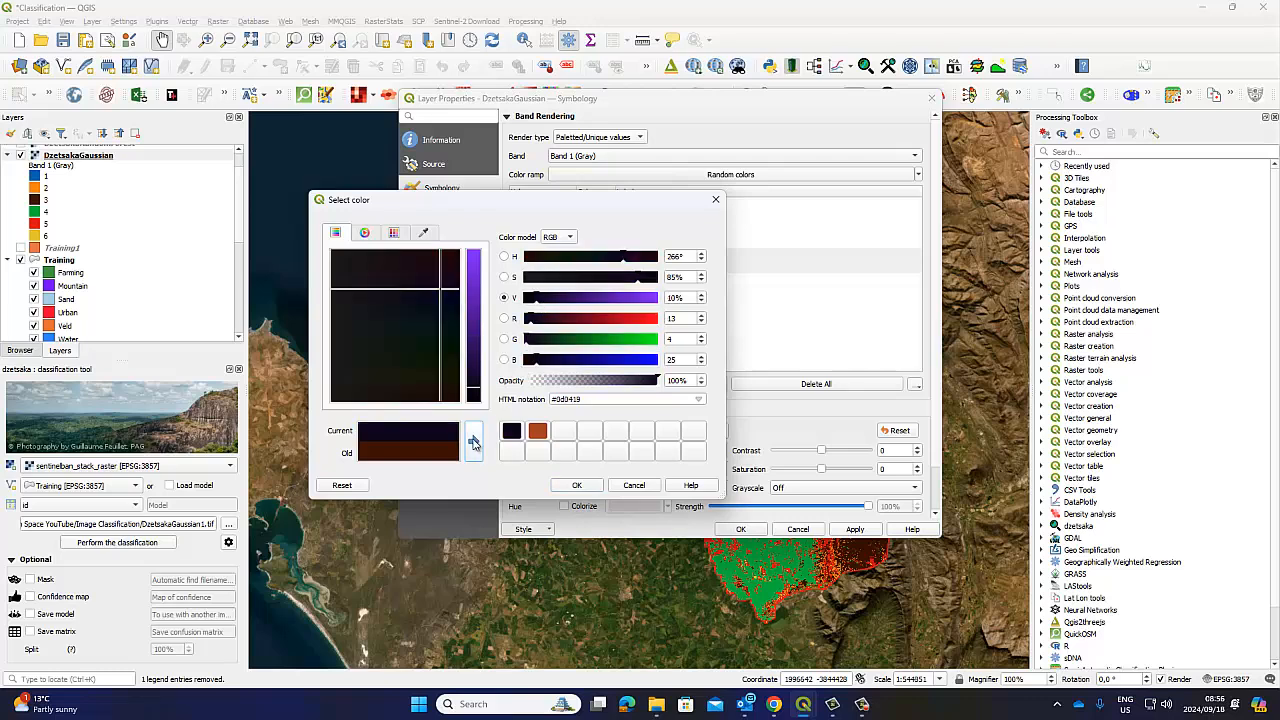
{"action": "left_click", "coordinate": [577, 485]}
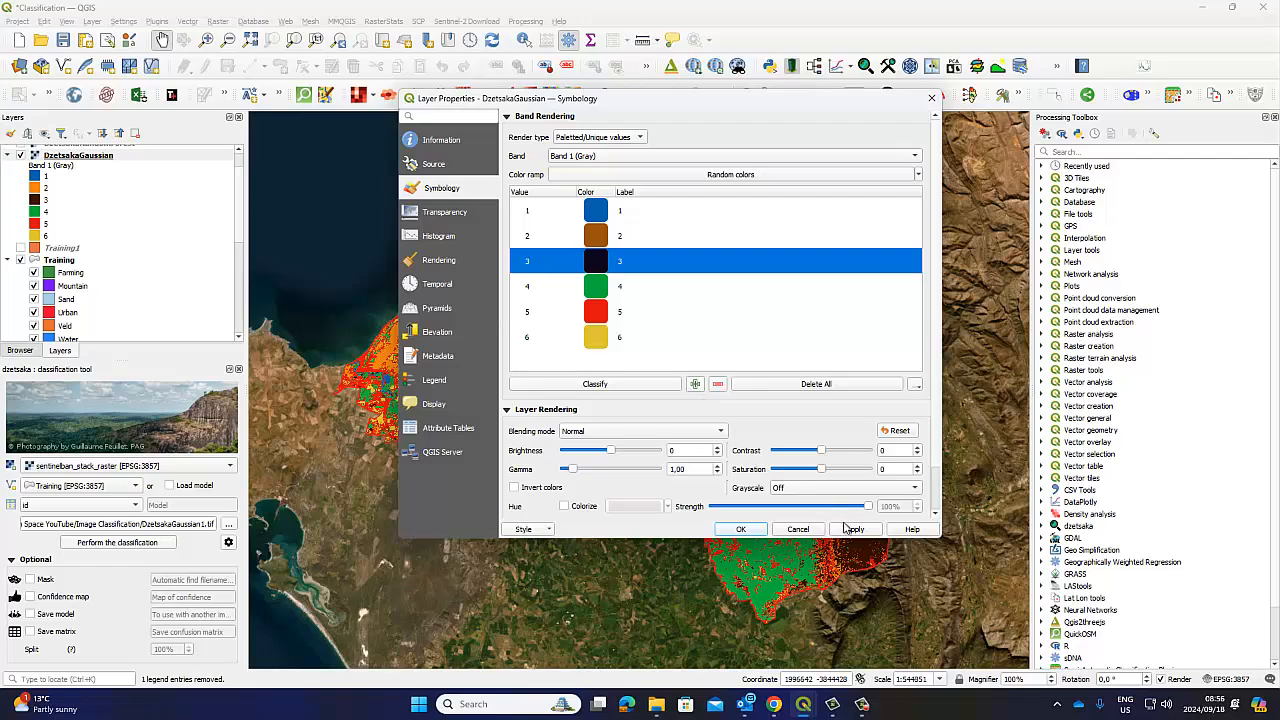
{"action": "left_click", "coordinate": [849, 530]}
{"action": "left_click", "coordinate": [816, 547]}
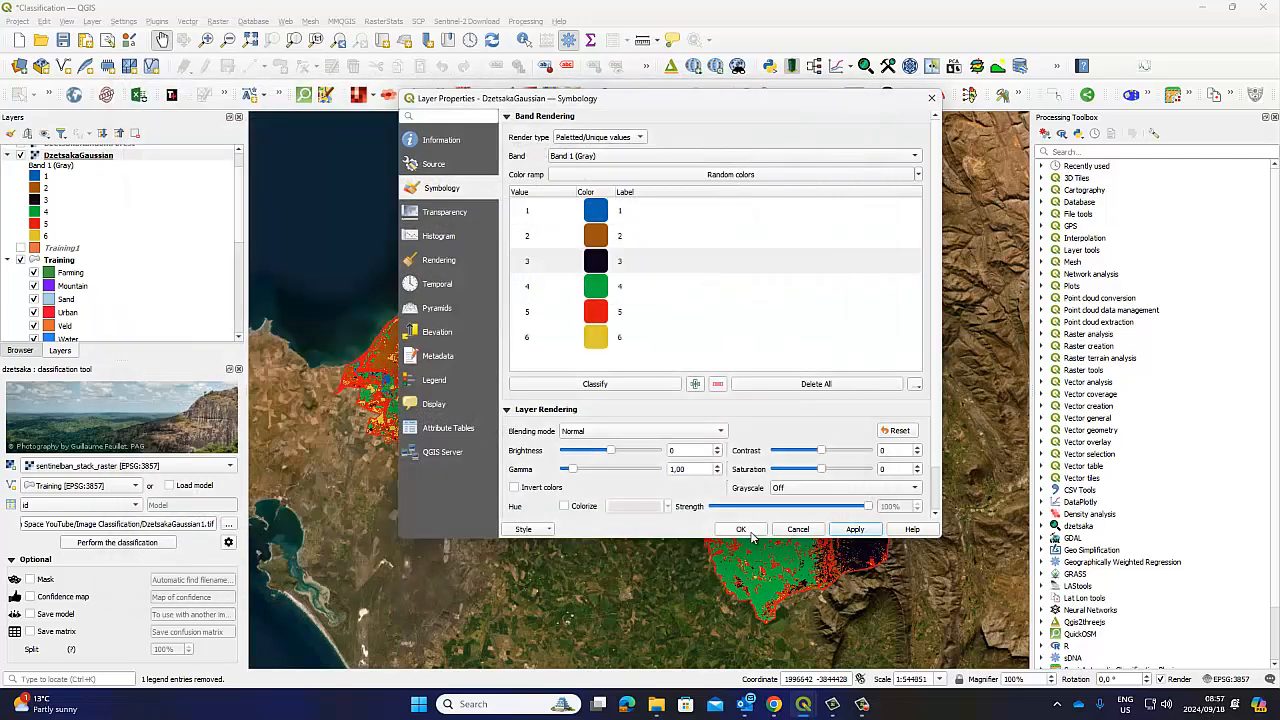
{"action": "left_click", "coordinate": [741, 529]}
{"action": "left_click", "coordinate": [830, 556]}
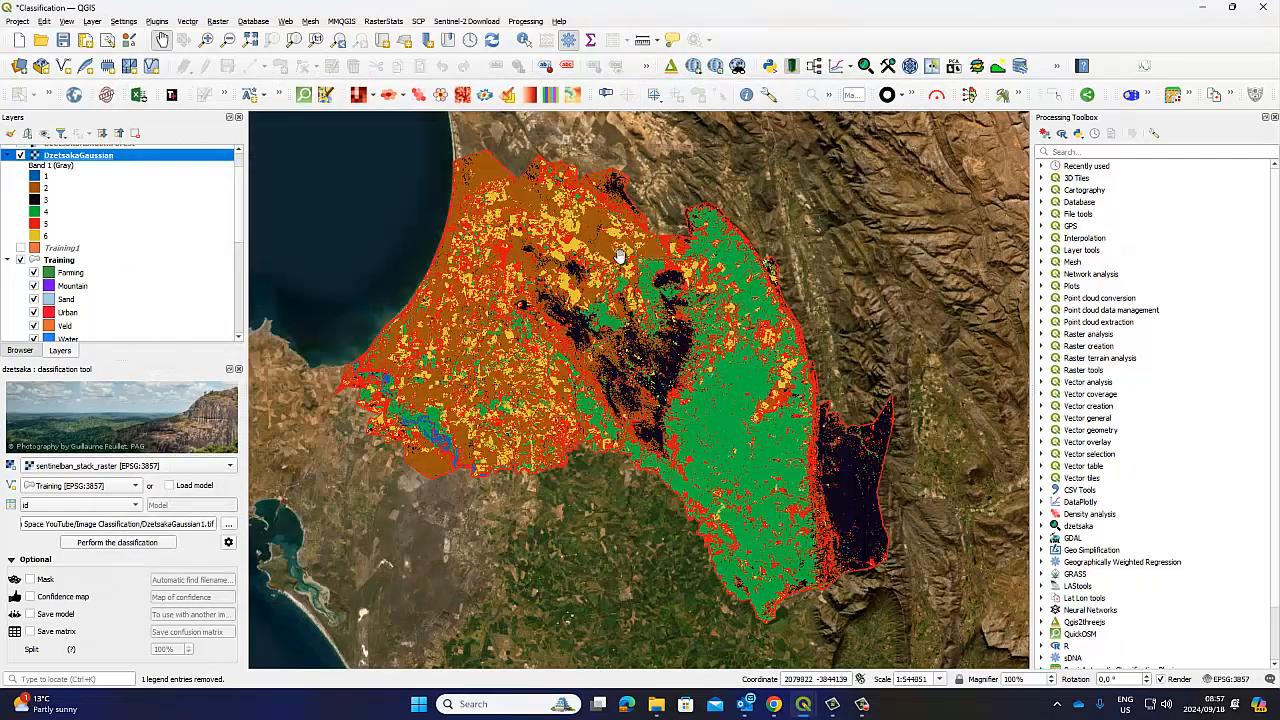
Bring up the DzetsakaGaussian layer's context menu in the Layers panel
{"action": "right_click", "coordinate": [66, 157]}
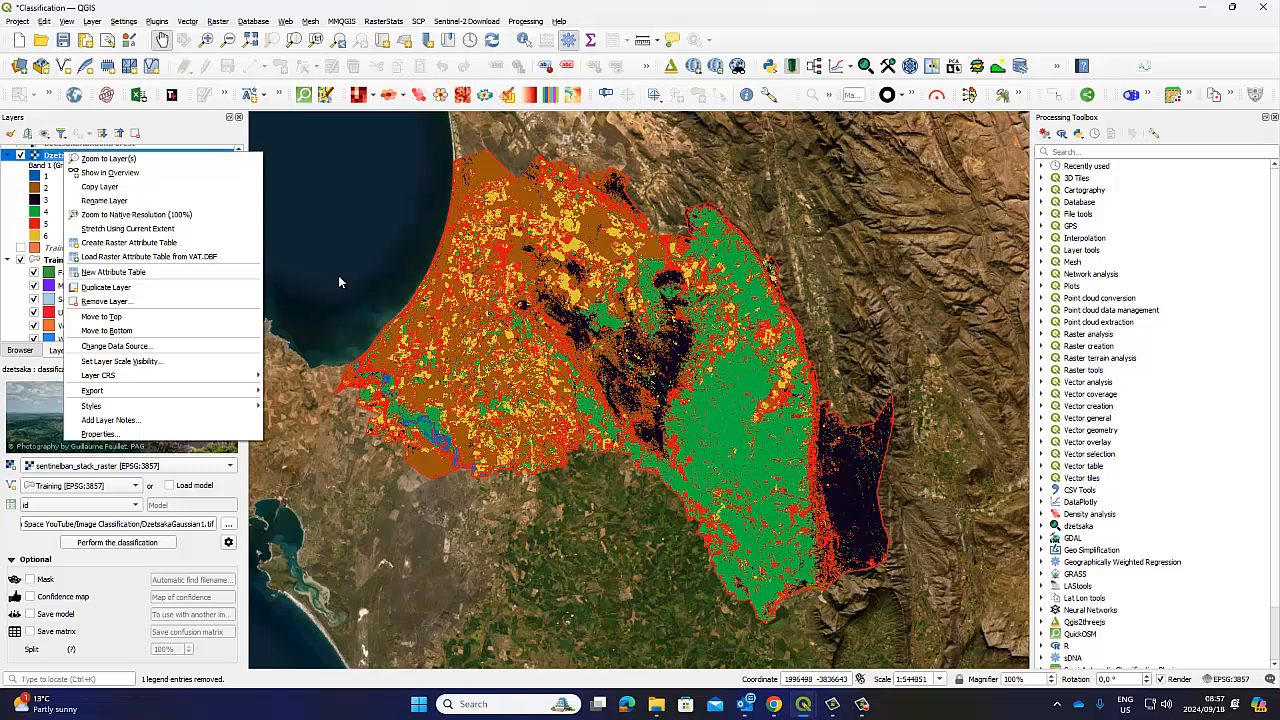
Brighten class 4 to vivid green #09f140 (G 241), keep it as a custom colour, and apply
{"action": "right_click", "coordinate": [48, 154]}
{"action": "left_click", "coordinate": [90, 440]}
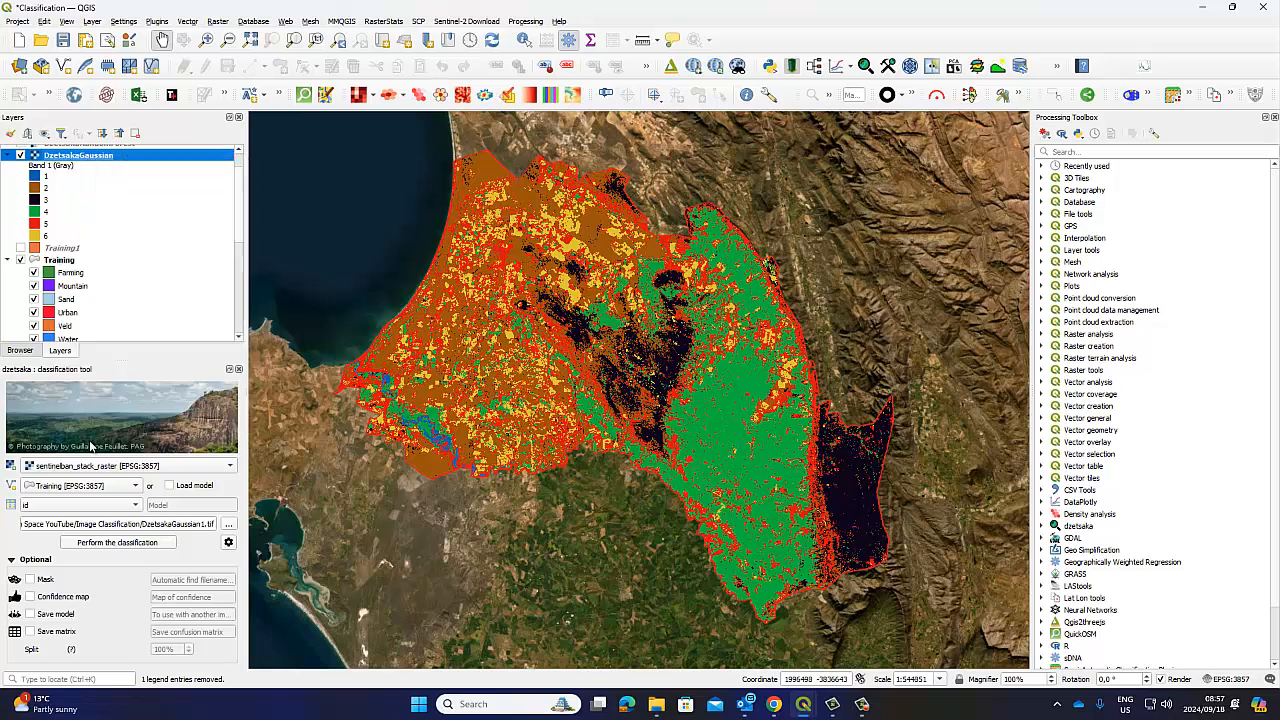
{"action": "double_click", "coordinate": [600, 292]}
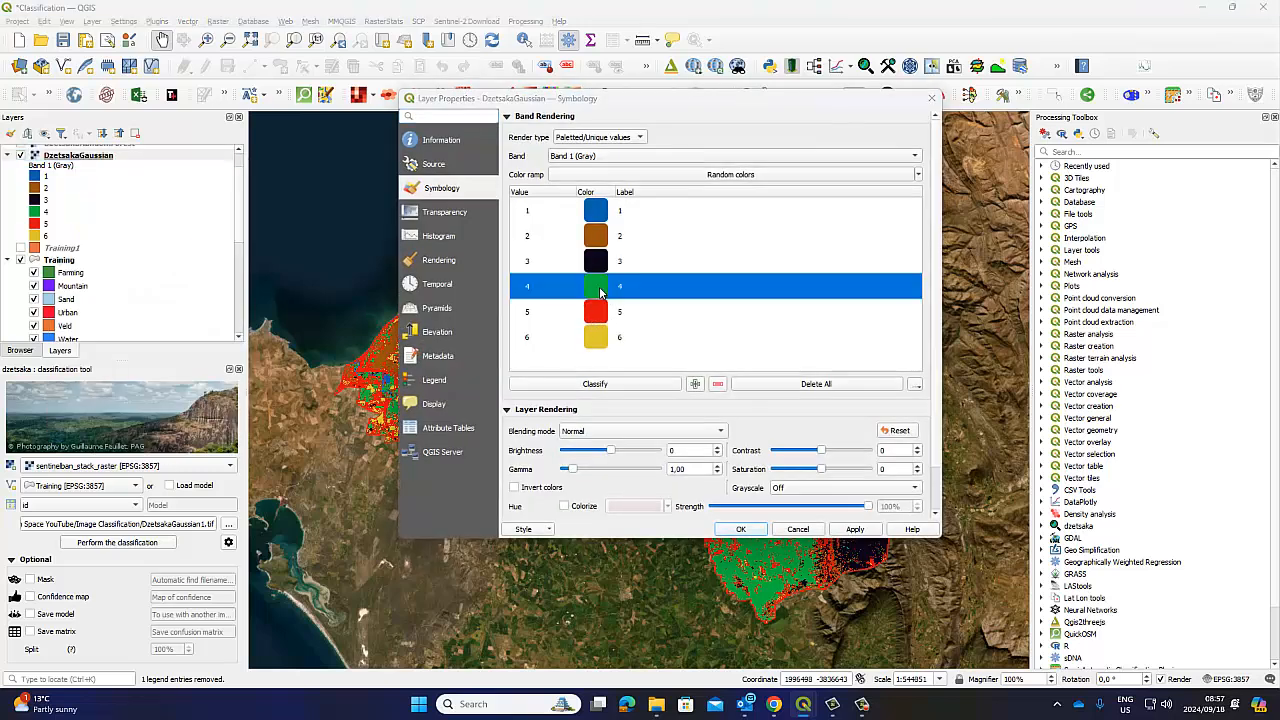
{"action": "left_click", "coordinate": [652, 340]}
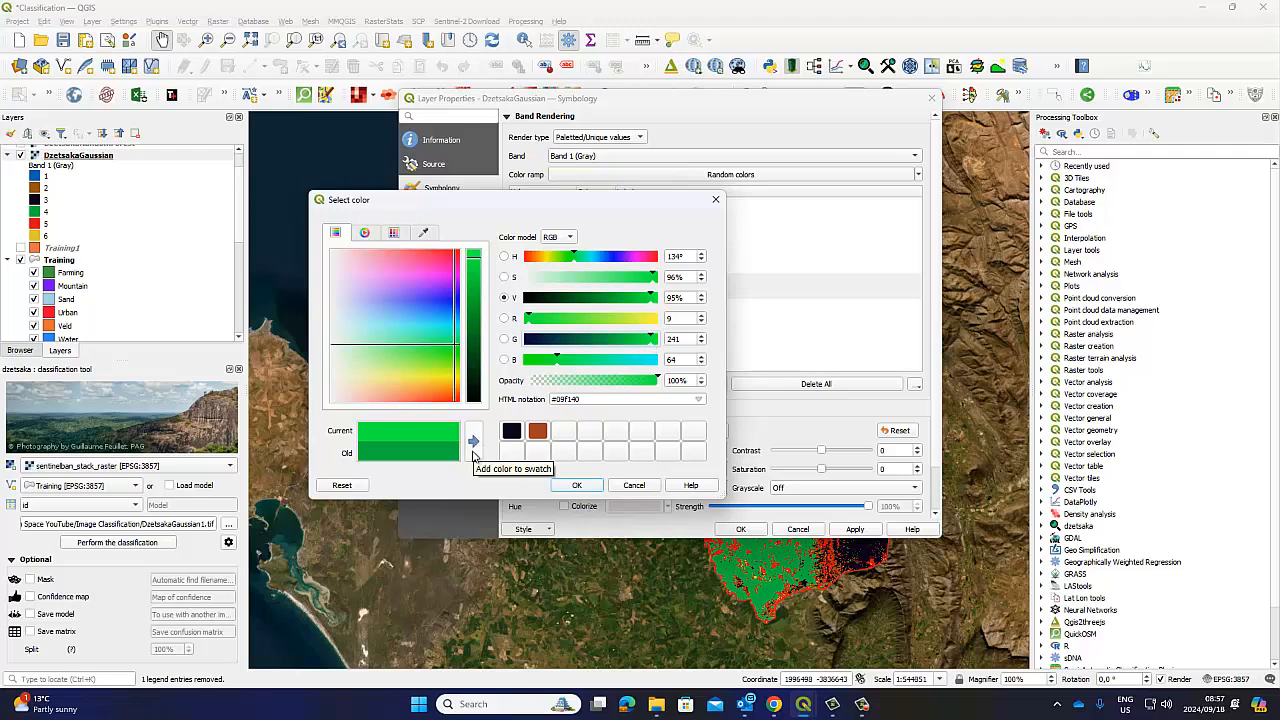
{"action": "left_click", "coordinate": [473, 441]}
{"action": "left_click", "coordinate": [576, 485]}
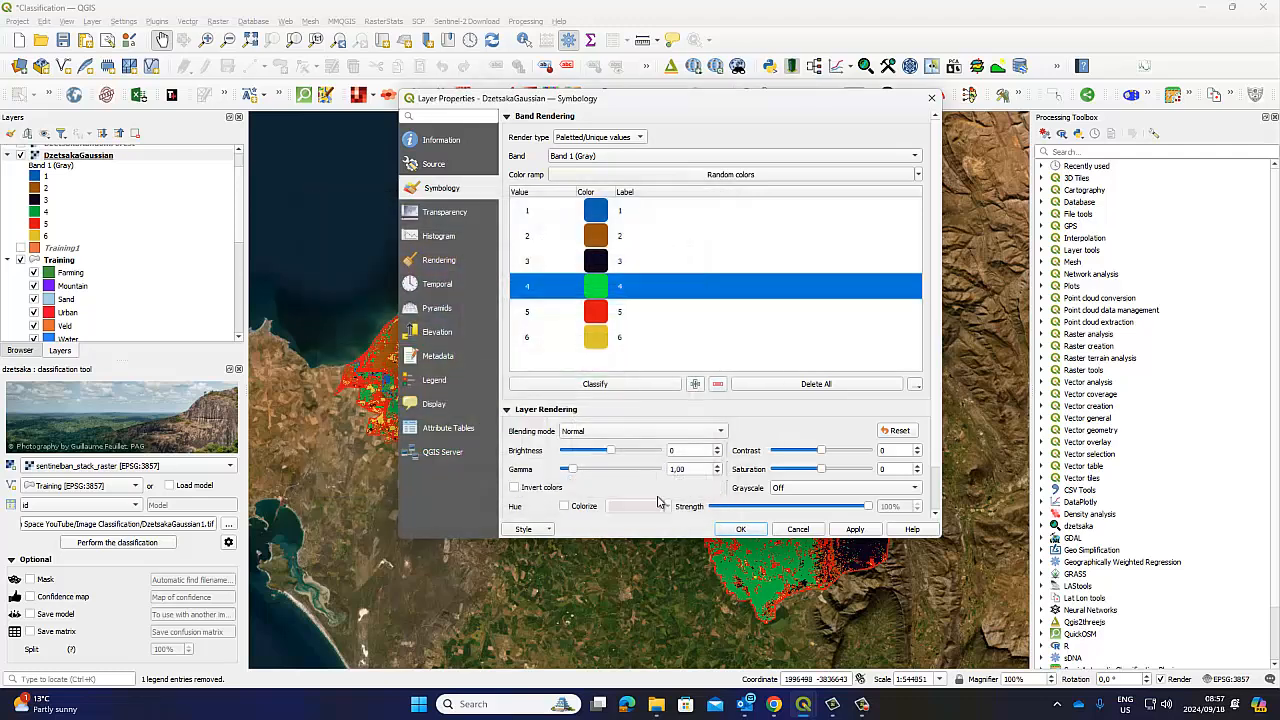
{"action": "left_click", "coordinate": [855, 529]}
{"action": "left_click", "coordinate": [836, 562]}
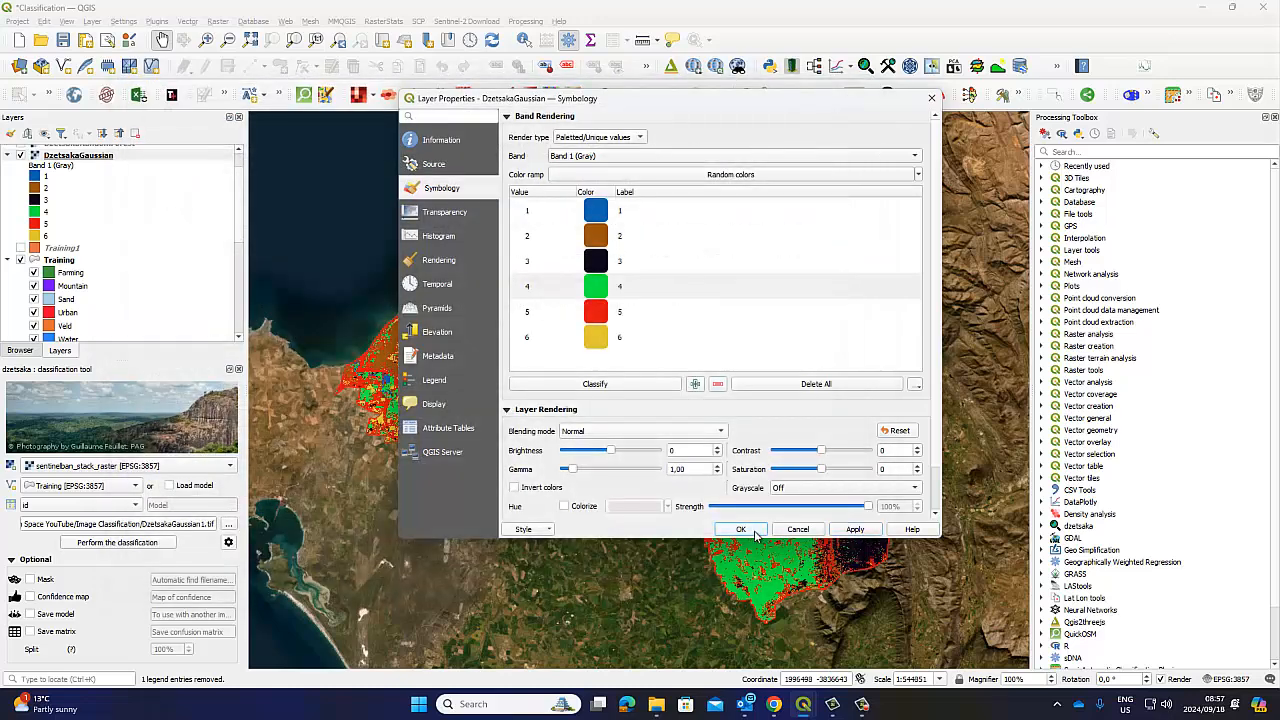
{"action": "left_click", "coordinate": [741, 529]}
{"action": "left_click", "coordinate": [836, 562]}
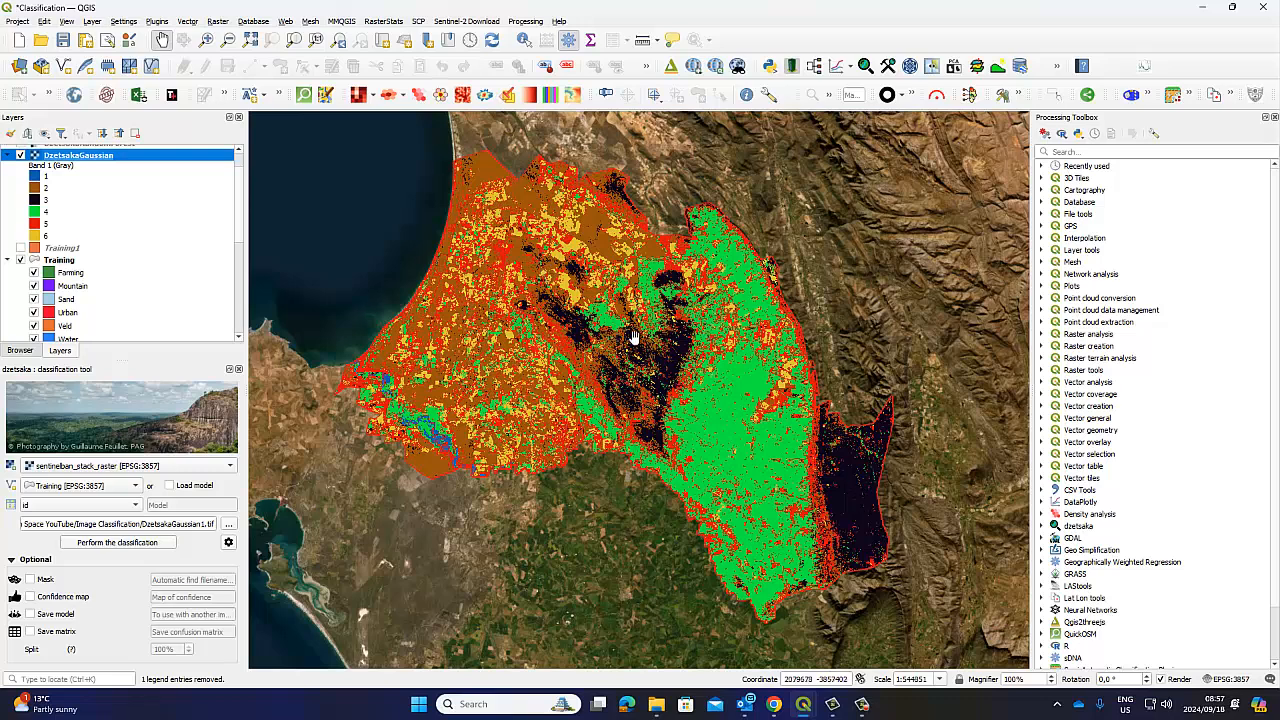
Open DzetsakaGaussian properties and choose Save Style from the Style menu
{"action": "right_click", "coordinate": [82, 156]}
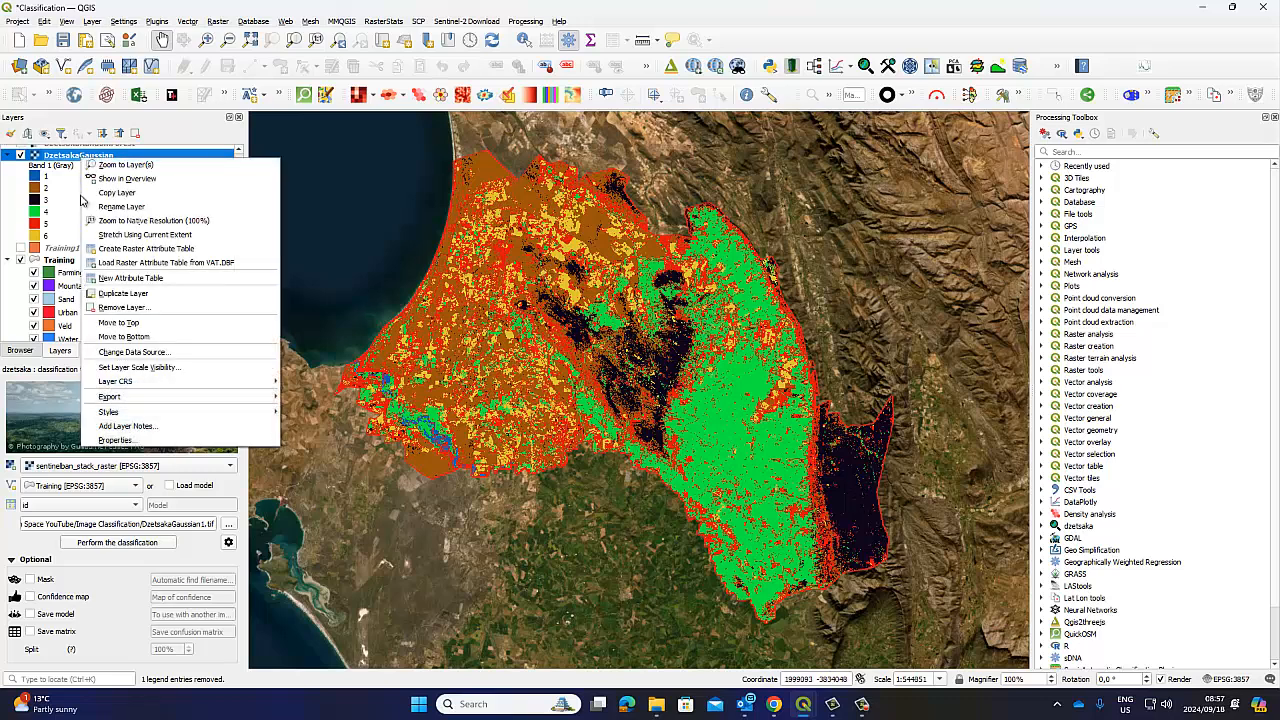
{"action": "left_click", "coordinate": [140, 440]}
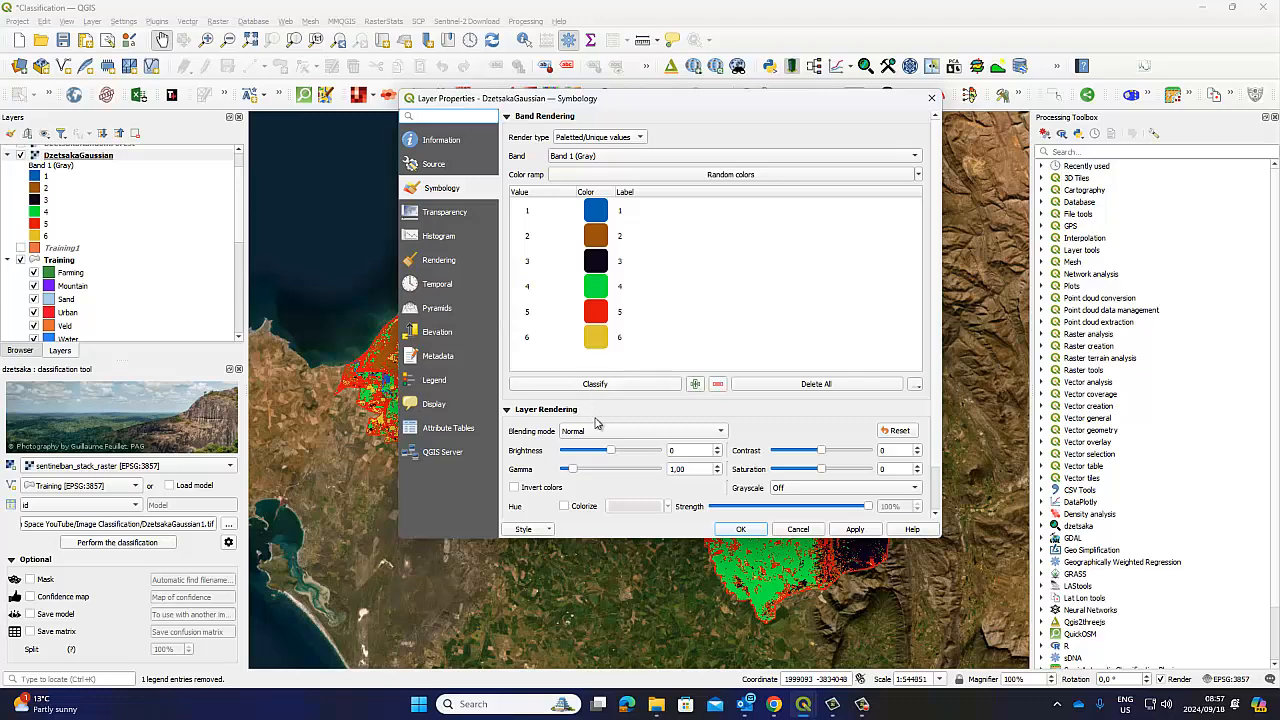
{"action": "left_click", "coordinate": [547, 530]}
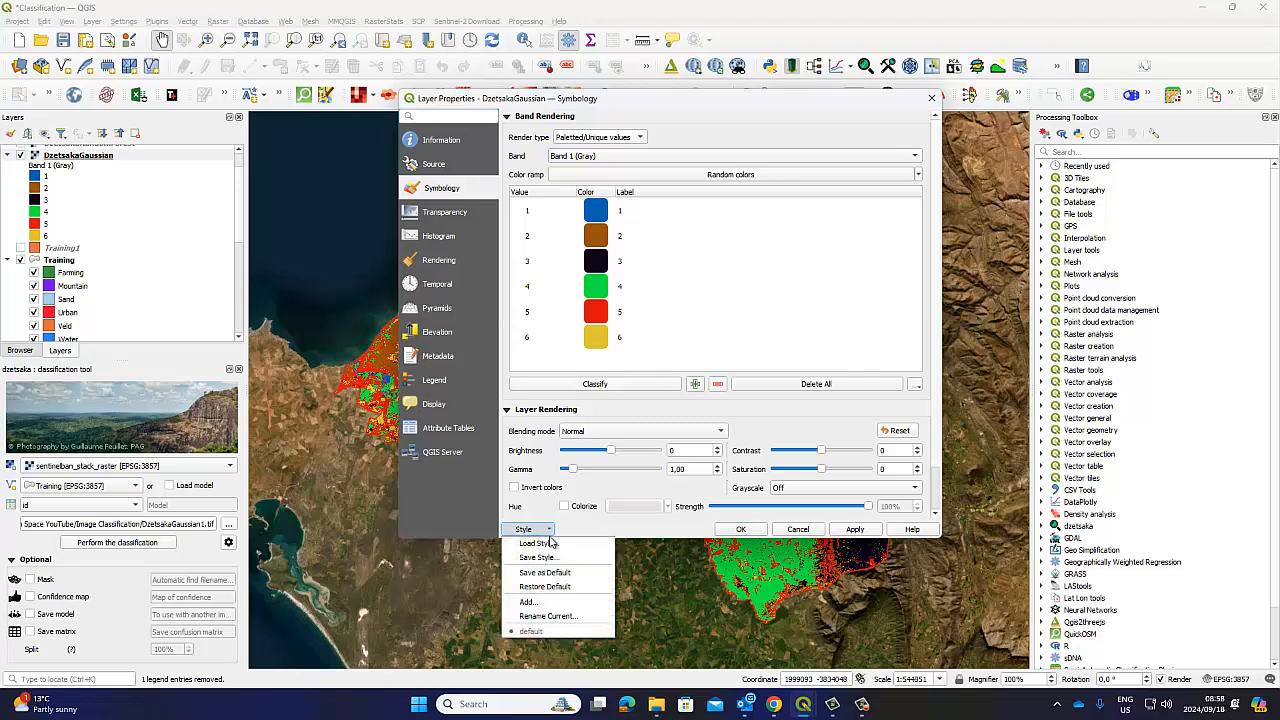
{"action": "left_click", "coordinate": [545, 530]}
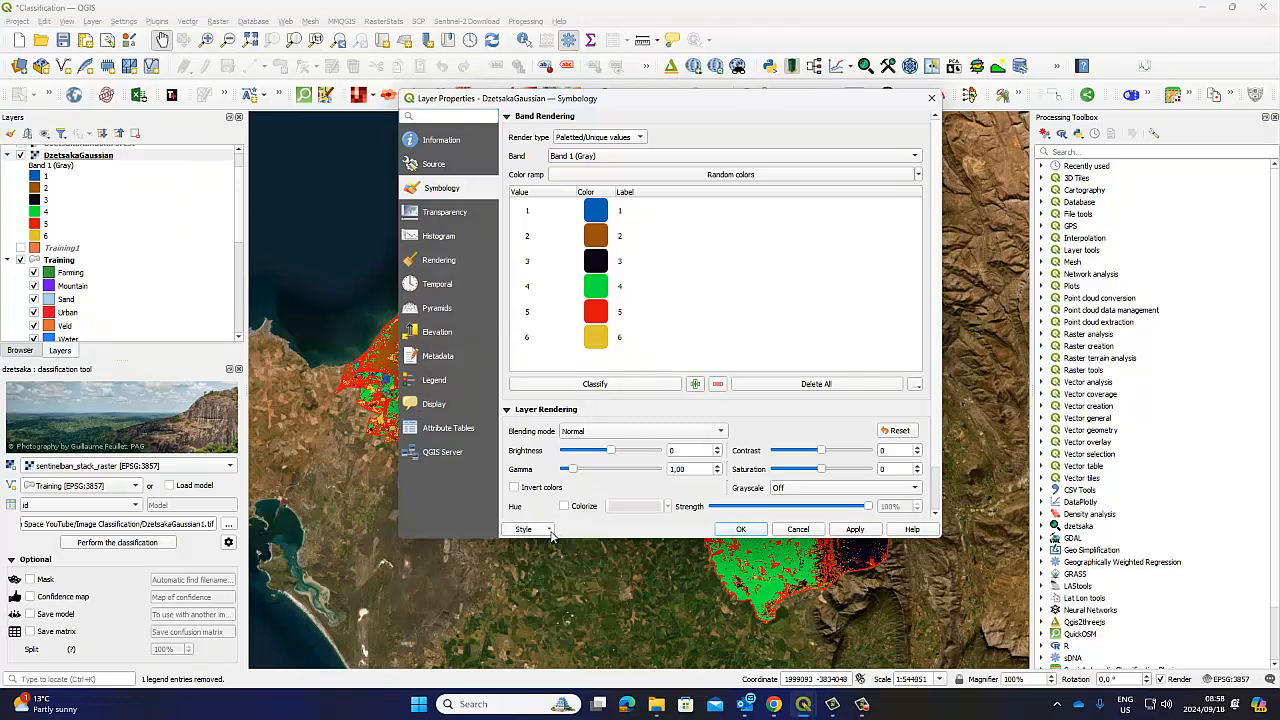
{"action": "left_click", "coordinate": [550, 530]}
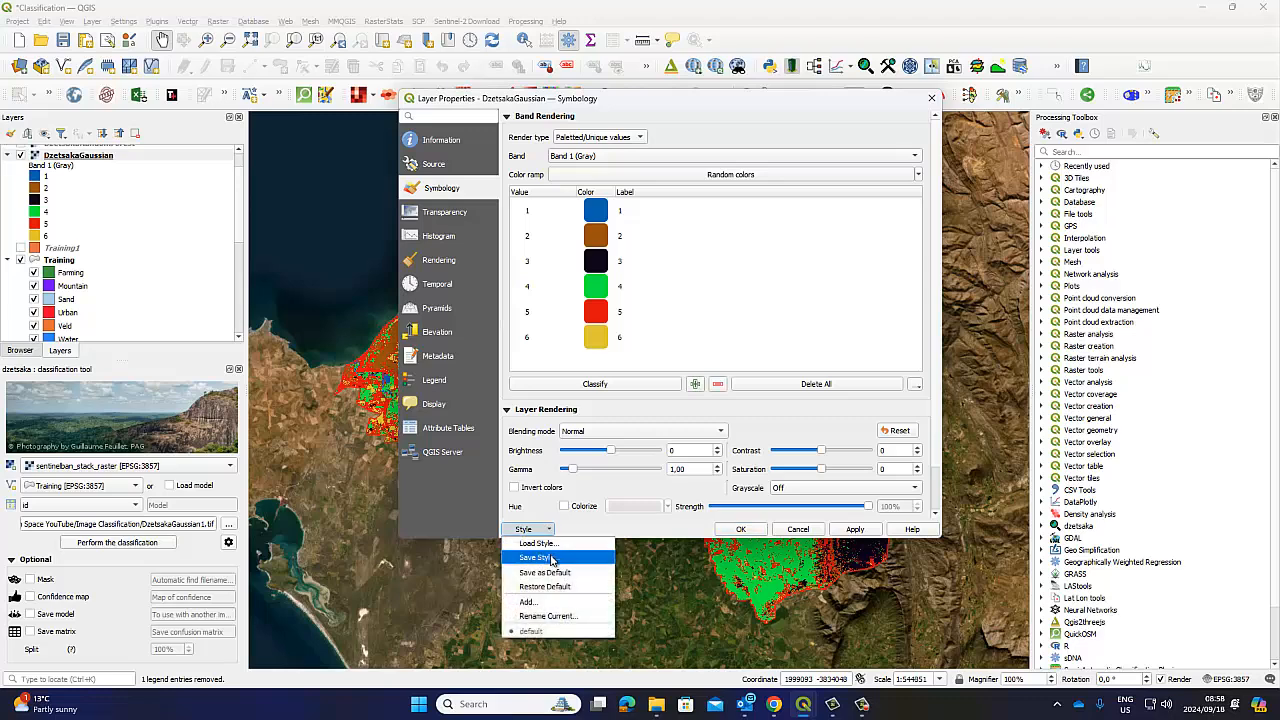
{"action": "left_click", "coordinate": [555, 561]}
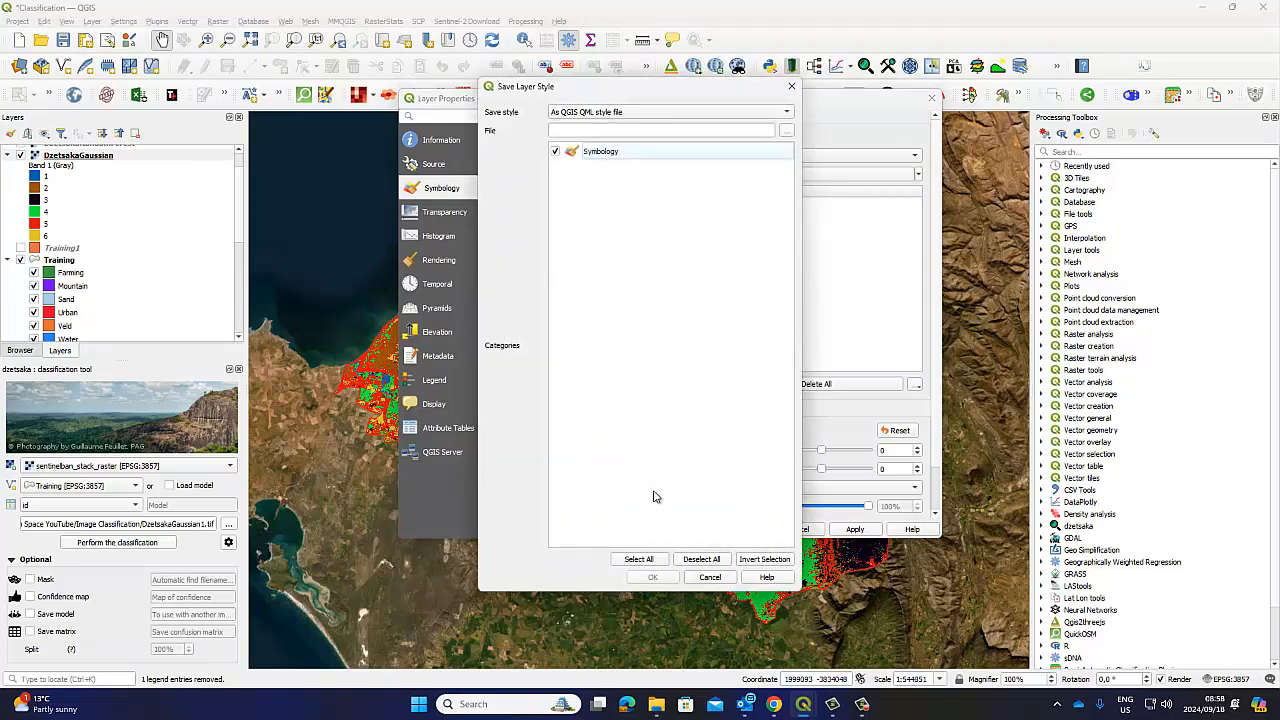
Save the style as DClass1.qml in the Image Classification folder and close the properties
{"action": "left_click", "coordinate": [787, 131]}
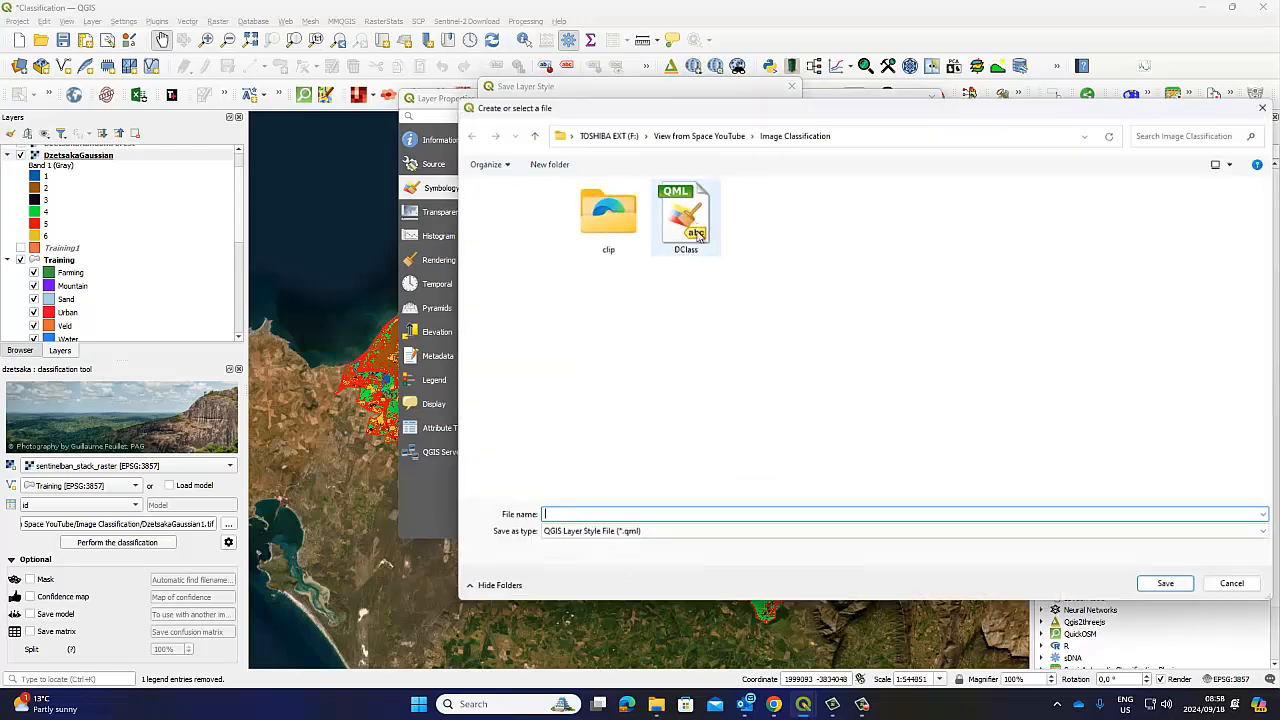
{"action": "left_click", "coordinate": [683, 230]}
{"action": "left_click", "coordinate": [574, 515]}
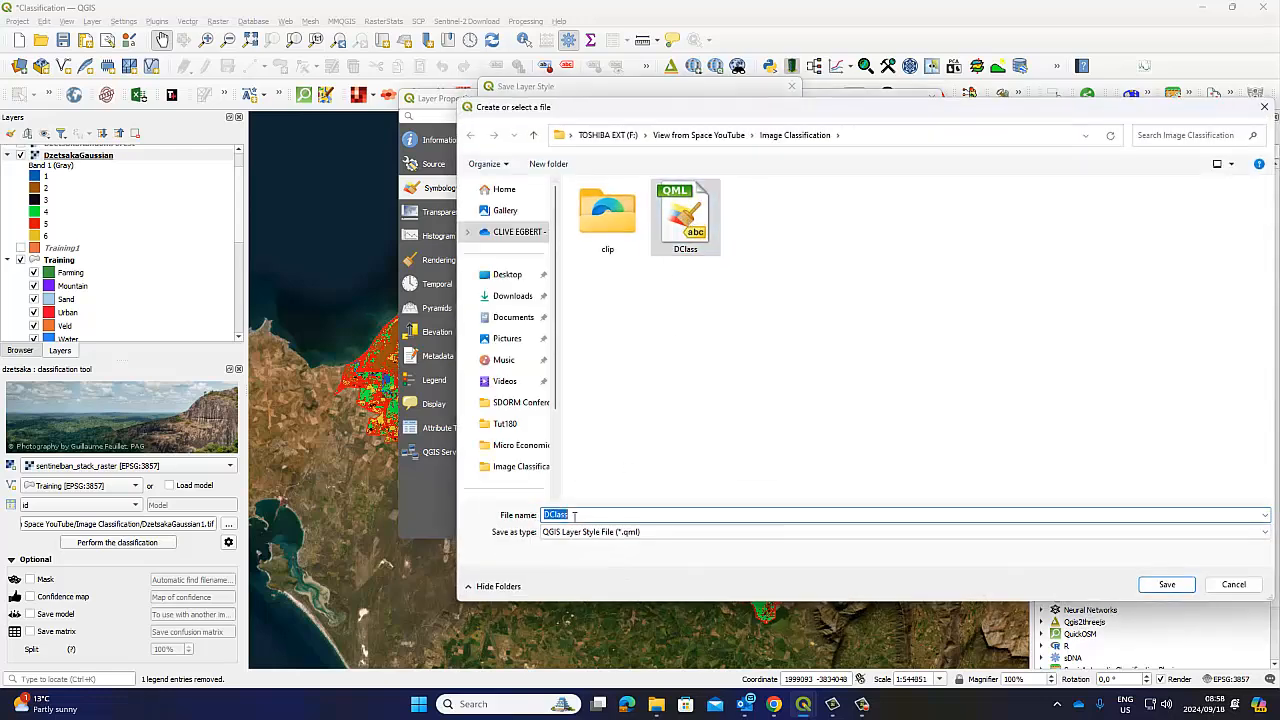
{"action": "left_click", "coordinate": [574, 515]}
{"action": "type", "text": "1"}
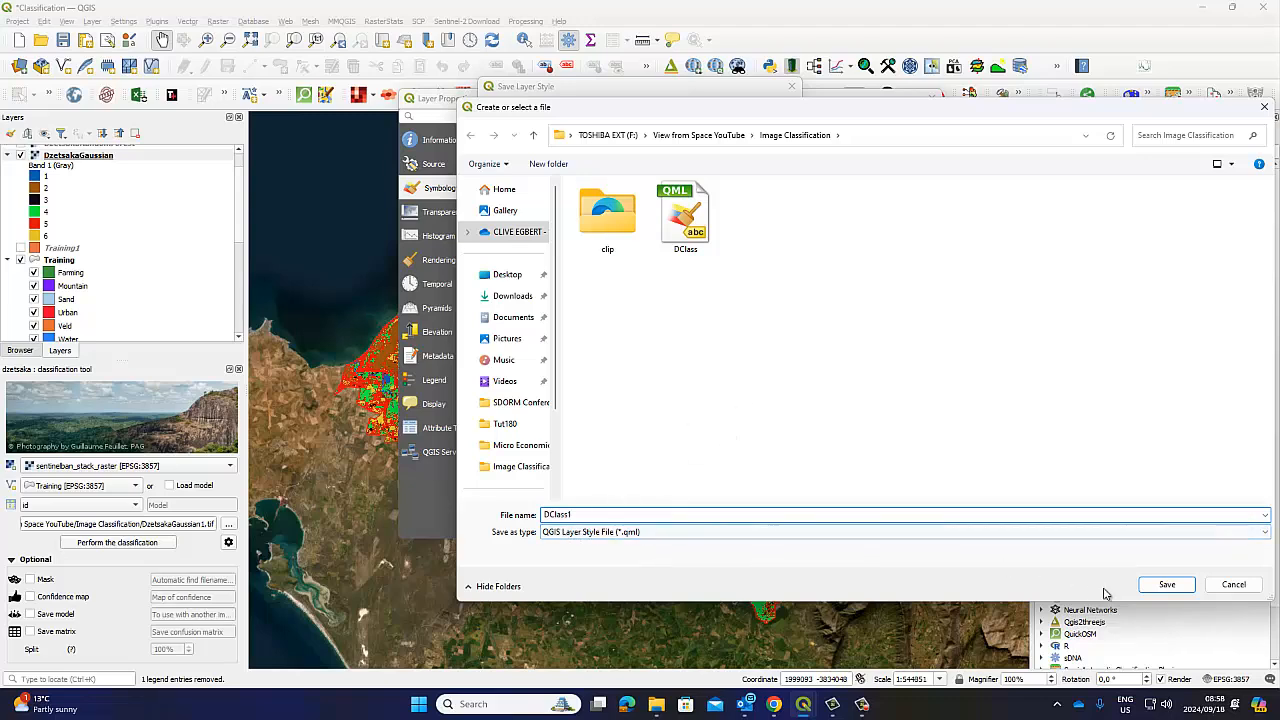
{"action": "left_click", "coordinate": [1160, 586]}
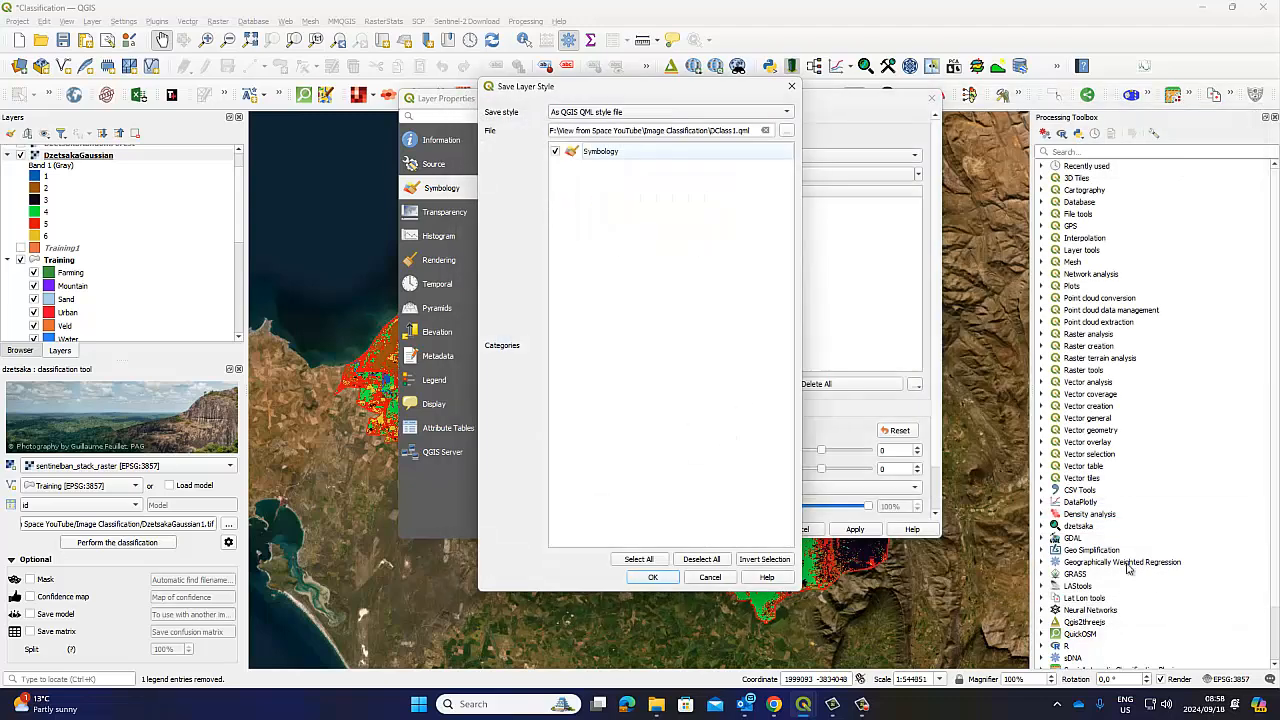
{"action": "left_click", "coordinate": [652, 577]}
{"action": "left_click", "coordinate": [836, 561]}
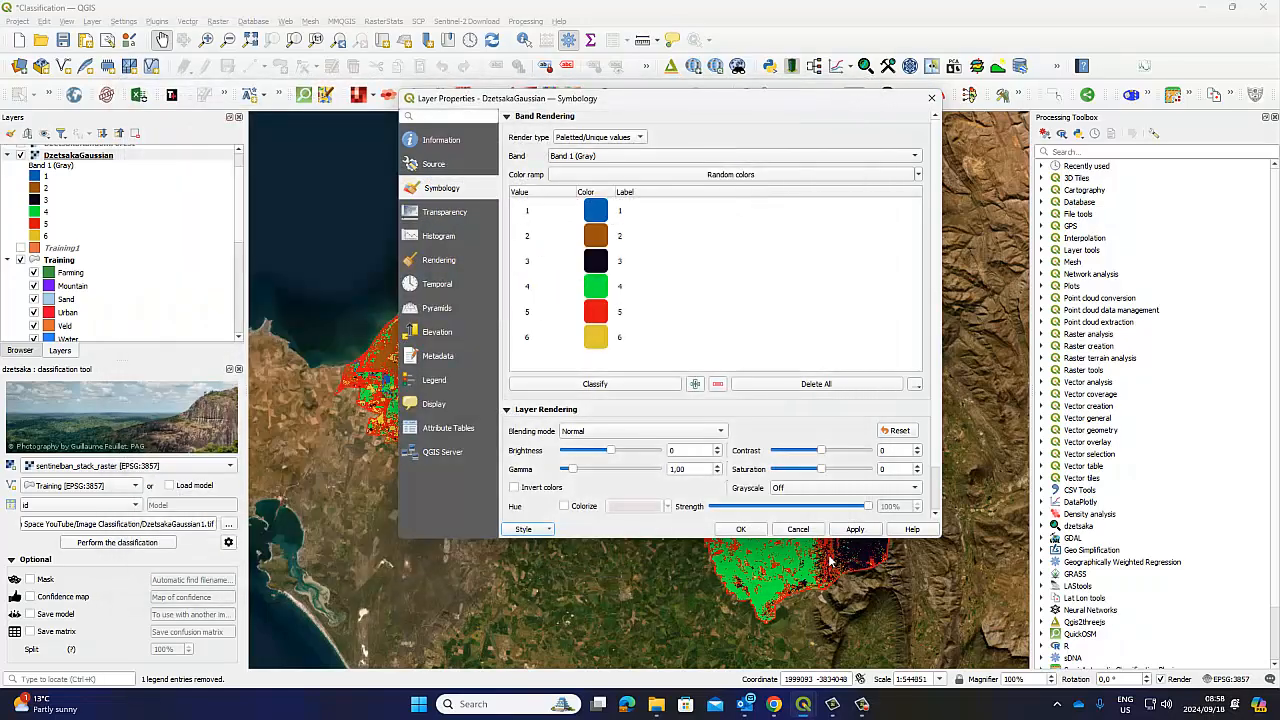
{"action": "left_click", "coordinate": [745, 530]}
{"action": "left_click", "coordinate": [826, 563]}
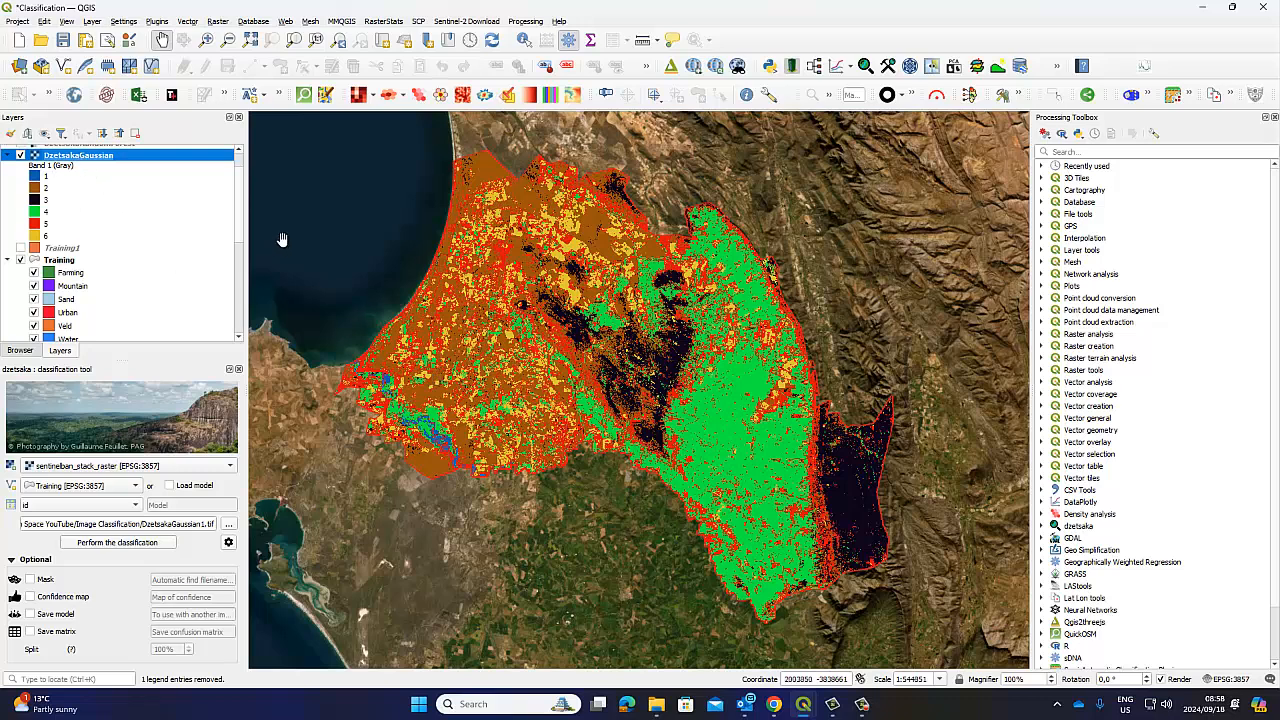
Cancel out of the DzetsakaGaussian properties, then collapse the Training group in the layer list
{"action": "right_click", "coordinate": [76, 157]}
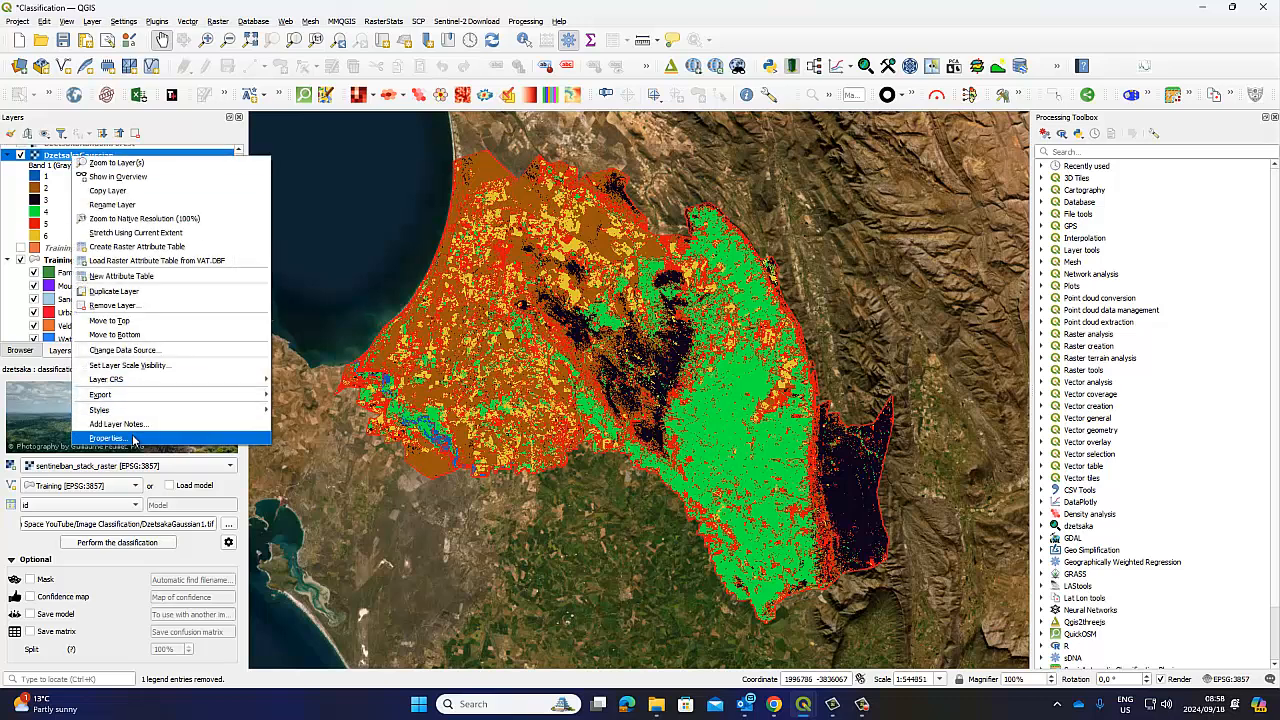
{"action": "left_click", "coordinate": [120, 438]}
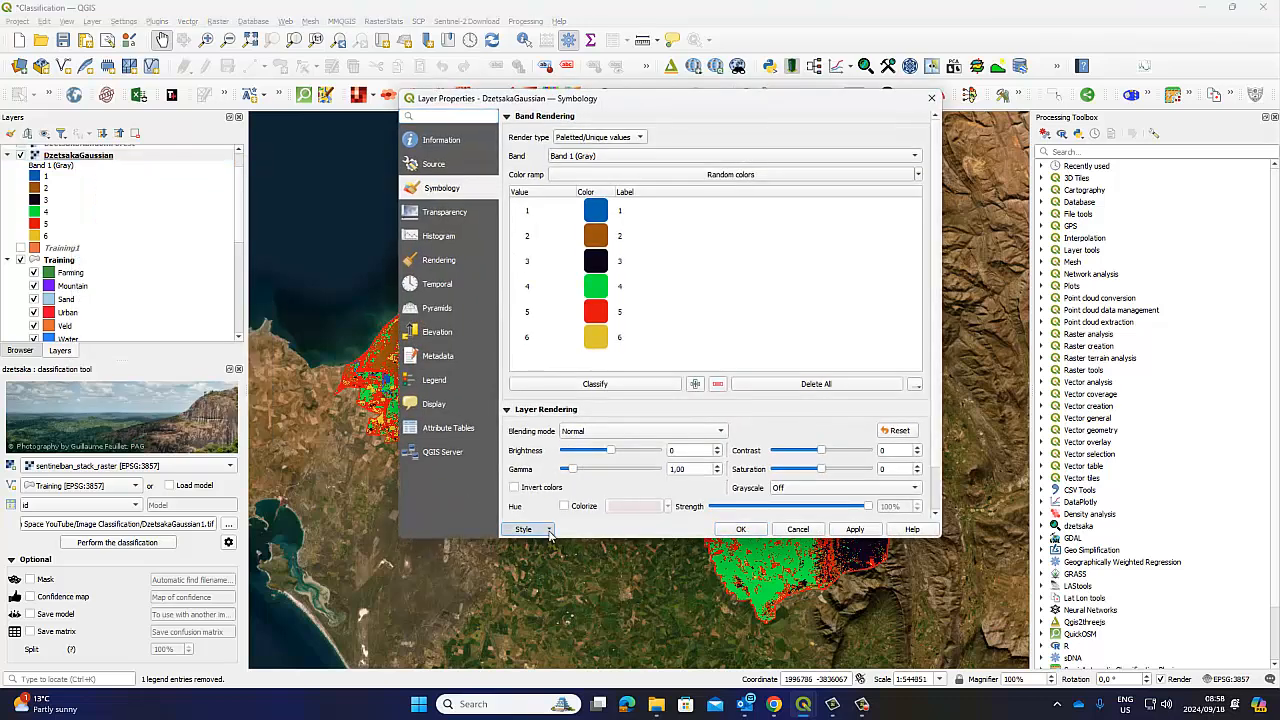
{"action": "left_click", "coordinate": [549, 530]}
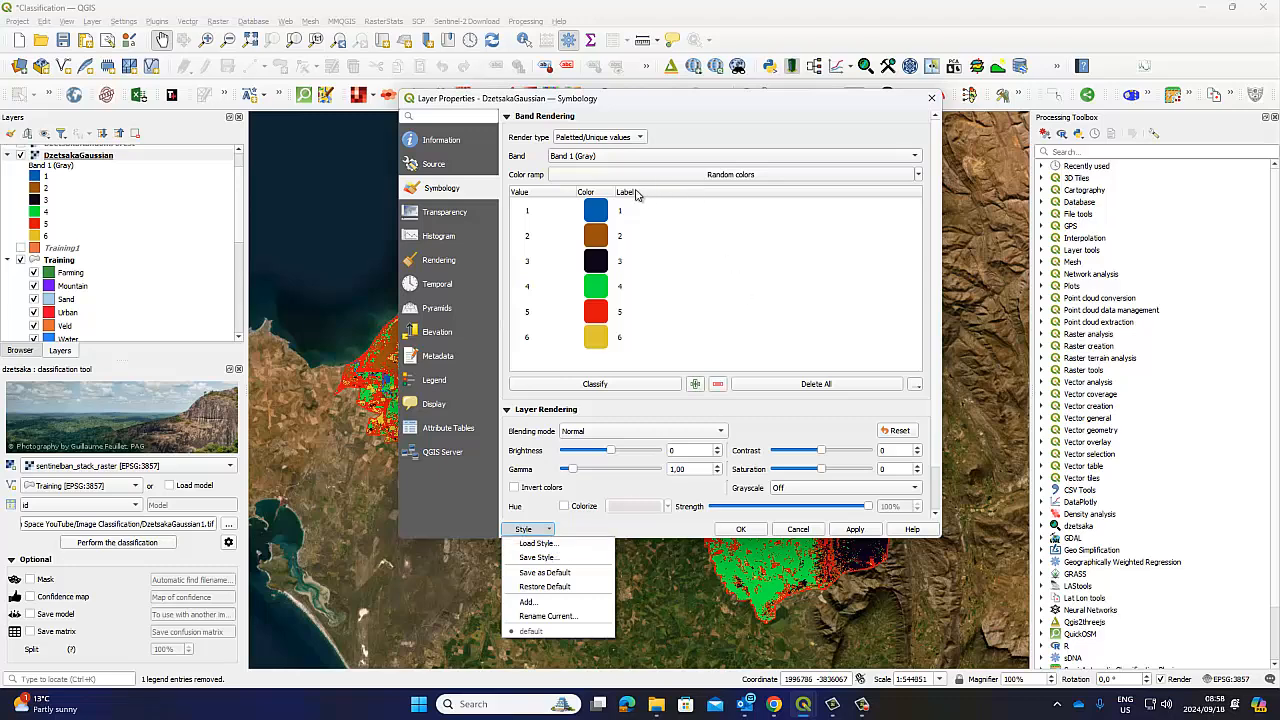
{"action": "left_click", "coordinate": [935, 103]}
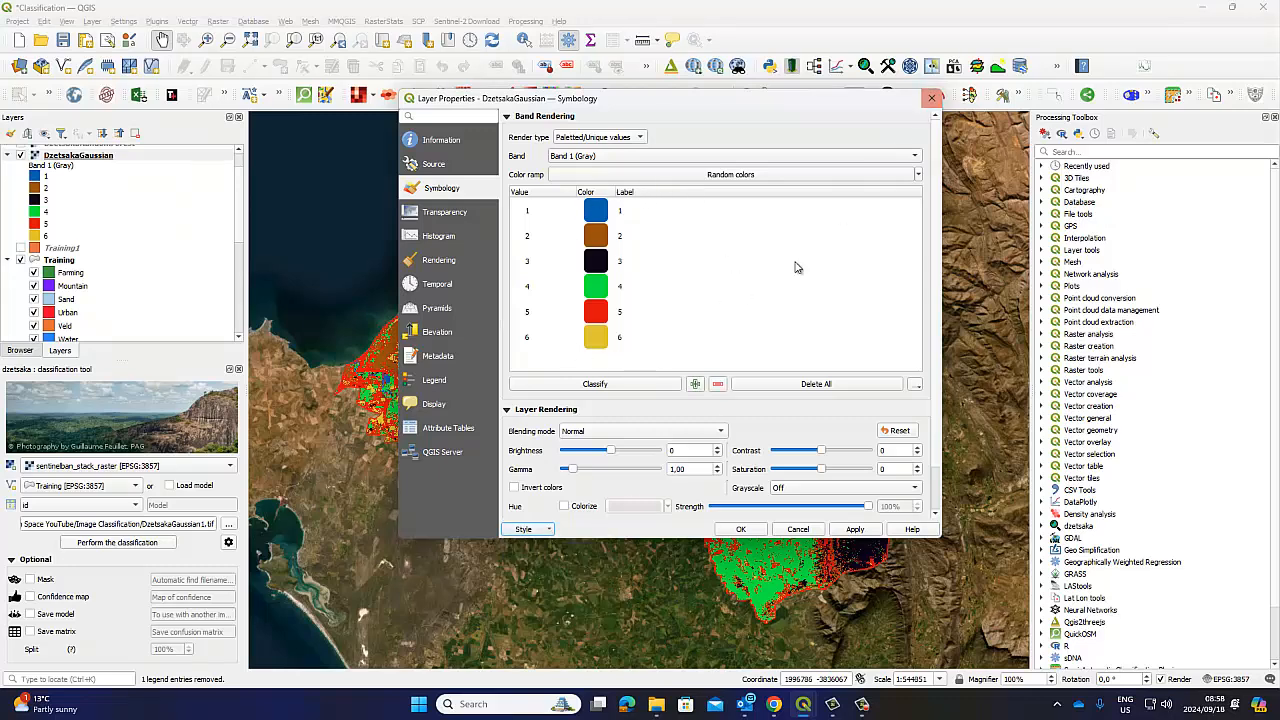
{"action": "left_click", "coordinate": [798, 528]}
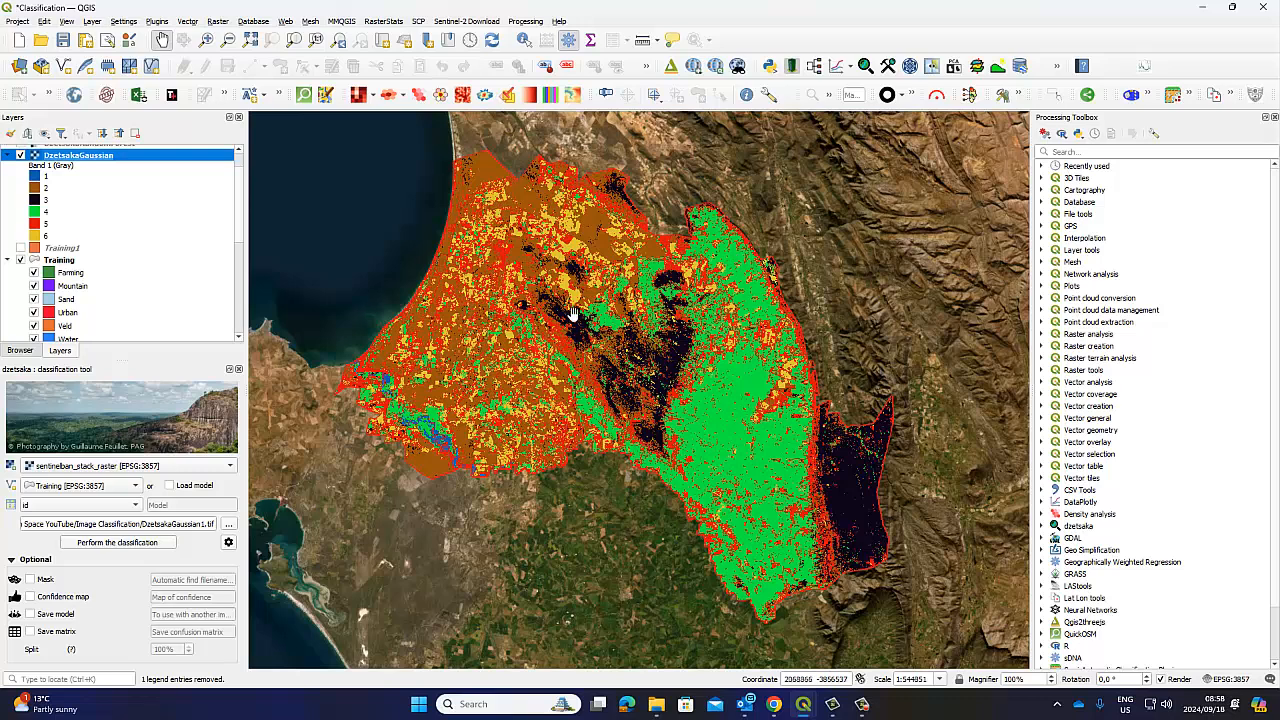
{"action": "left_click", "coordinate": [8, 260]}
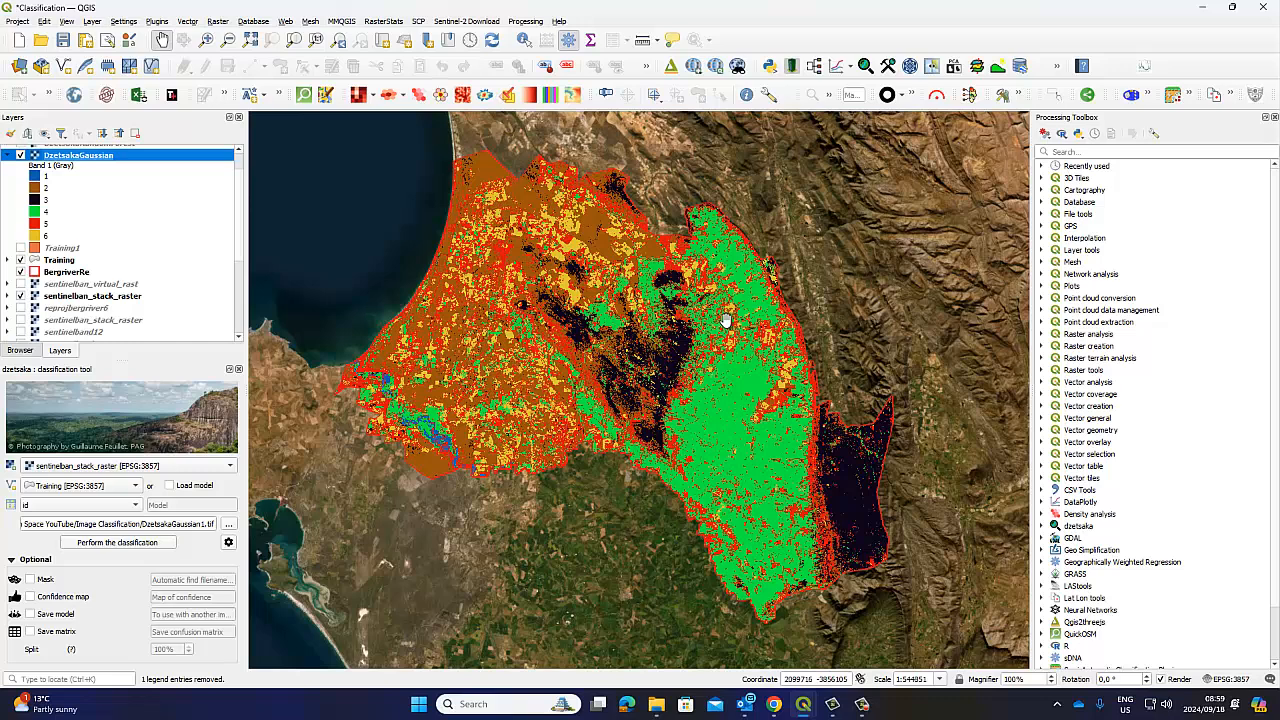
{"action": "left_click", "coordinate": [20, 156]}
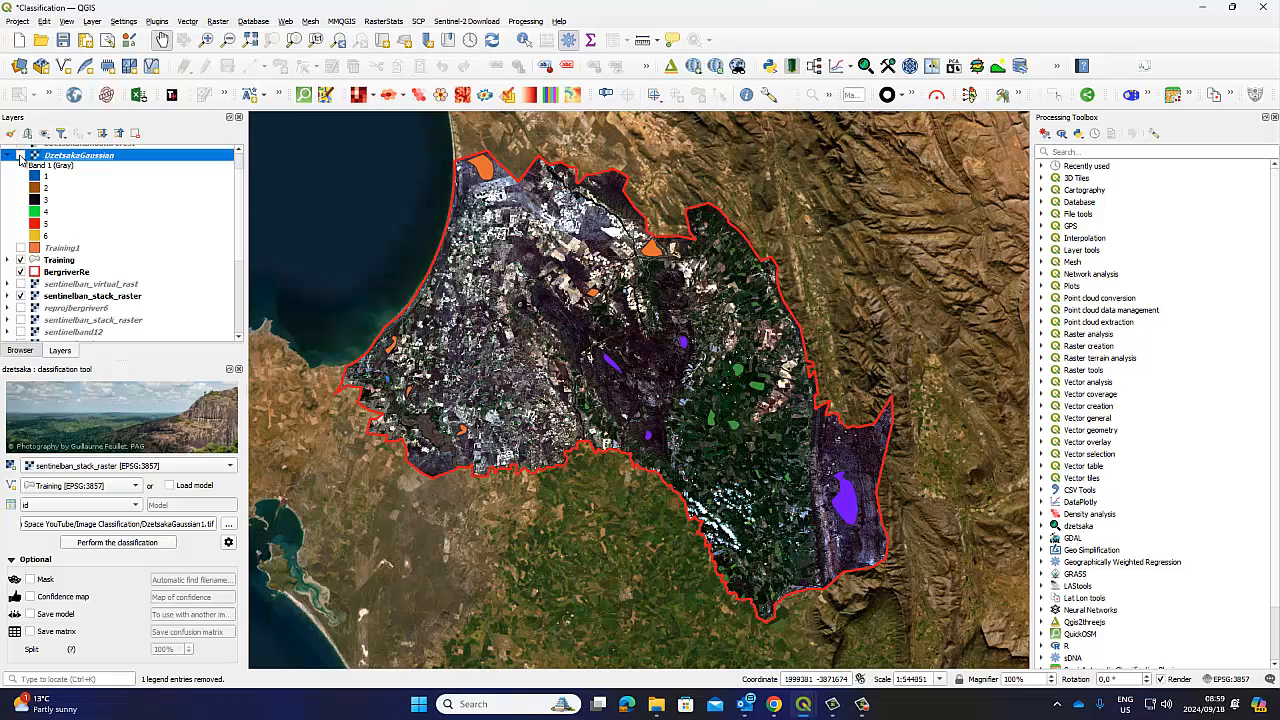
{"action": "left_click", "coordinate": [20, 156]}
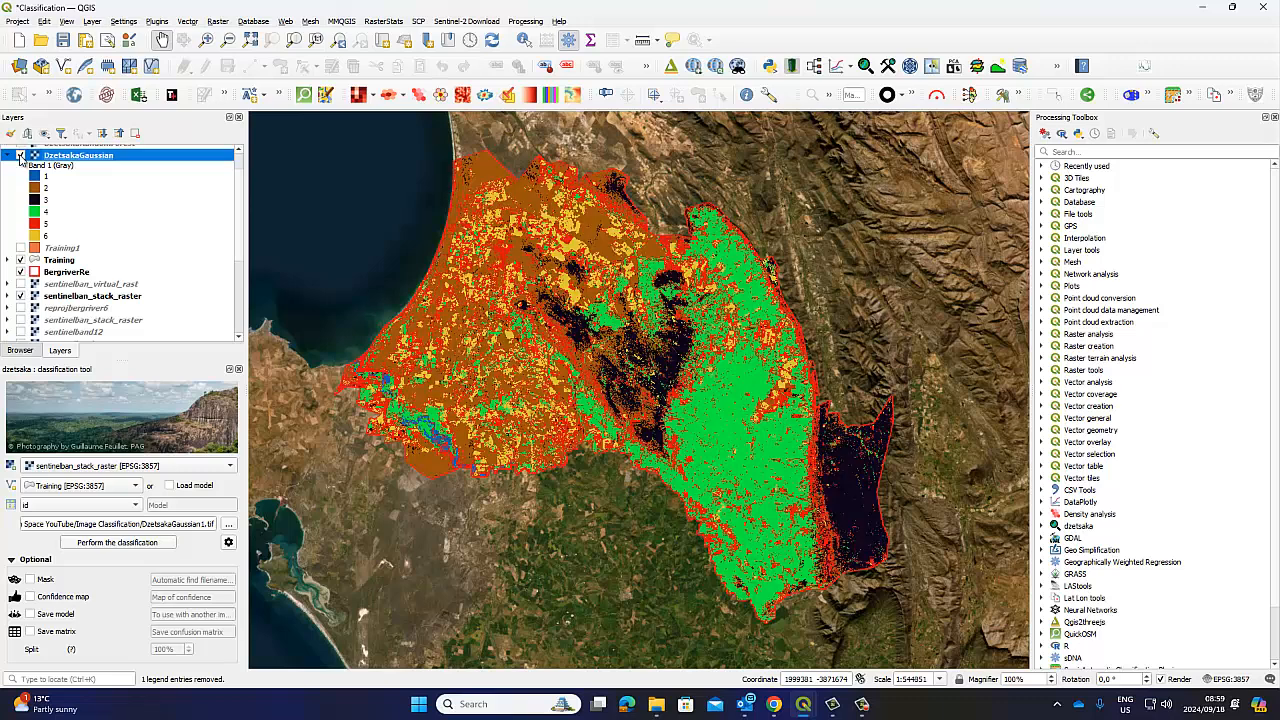
{"action": "left_click", "coordinate": [20, 156]}
{"action": "left_click", "coordinate": [20, 156]}
{"action": "left_click", "coordinate": [47, 226]}
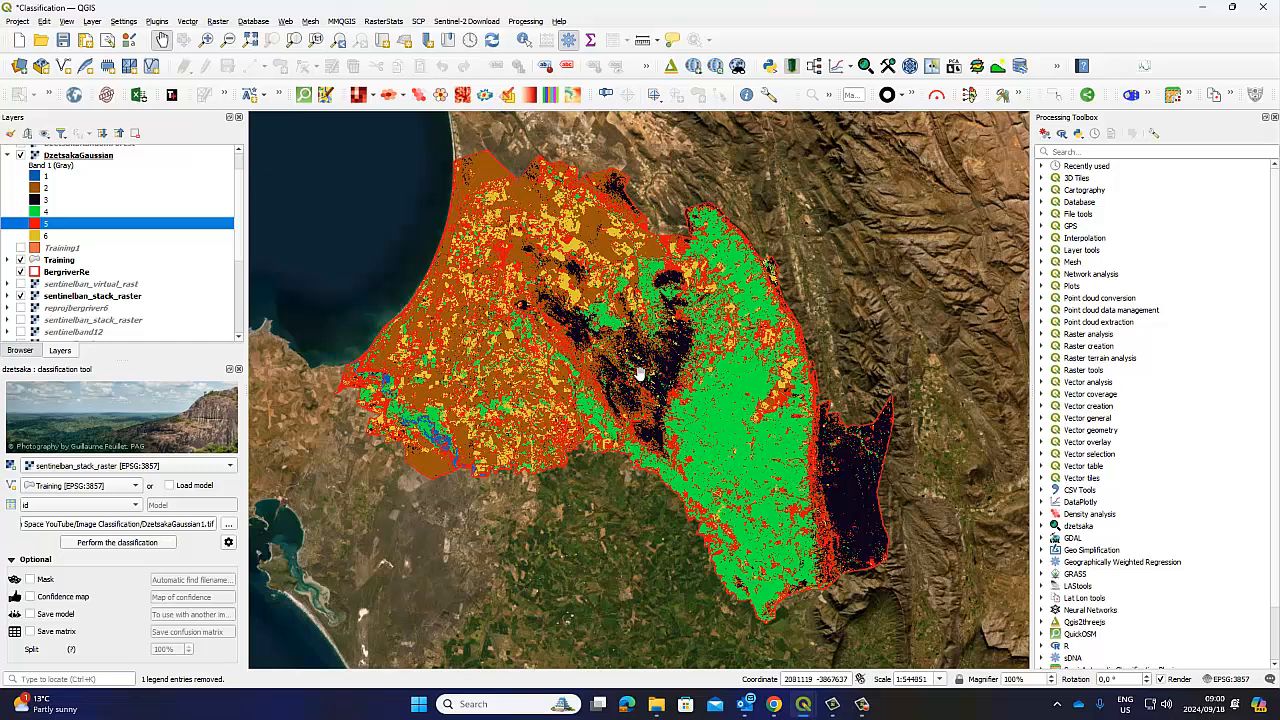
Collapse the DzetsakaGaussian legend and save the project as Classification.qgz
{"action": "left_click", "coordinate": [7, 156]}
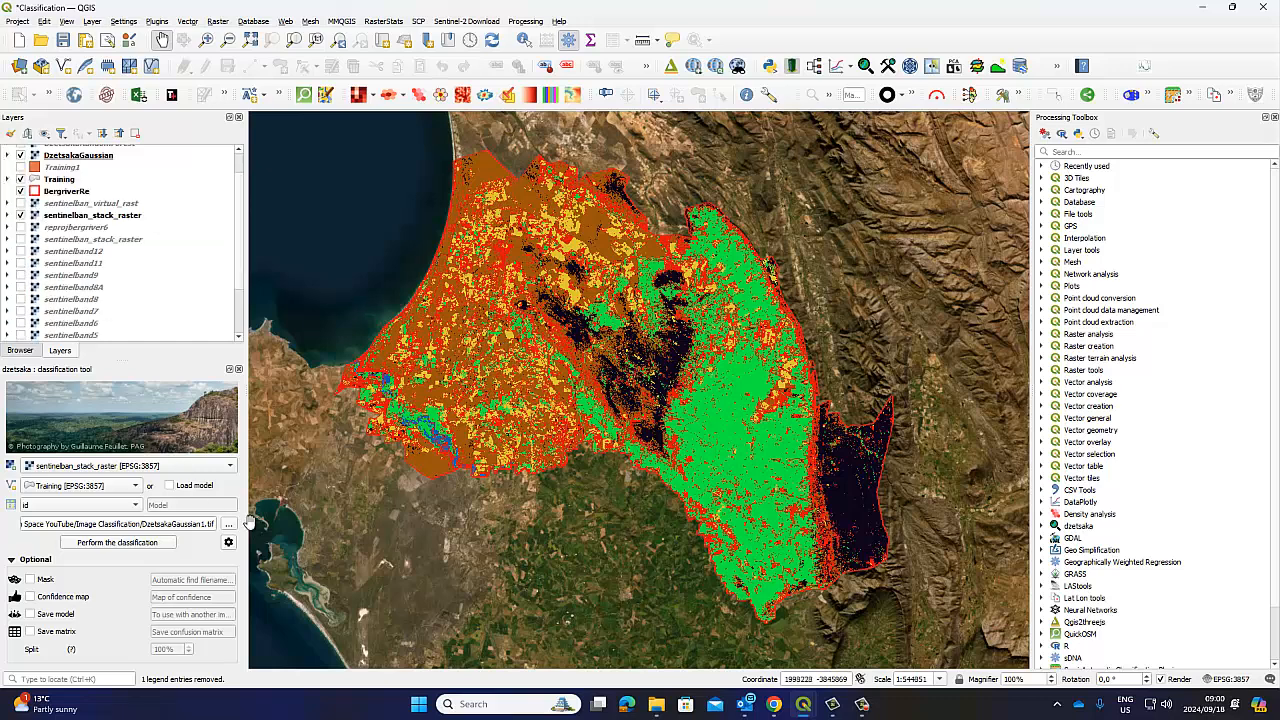
{"action": "left_click_drag", "start_coordinate": [614, 300], "coordinate": [632, 322]}
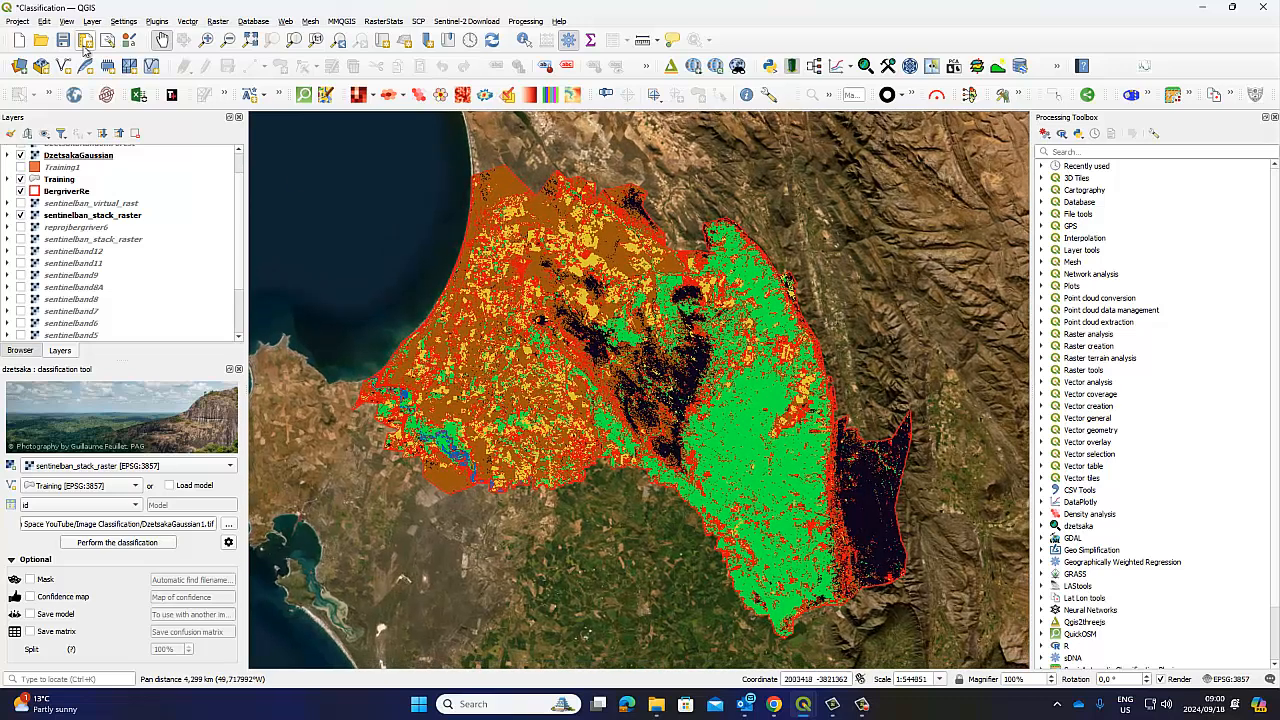
{"action": "left_click", "coordinate": [62, 40]}
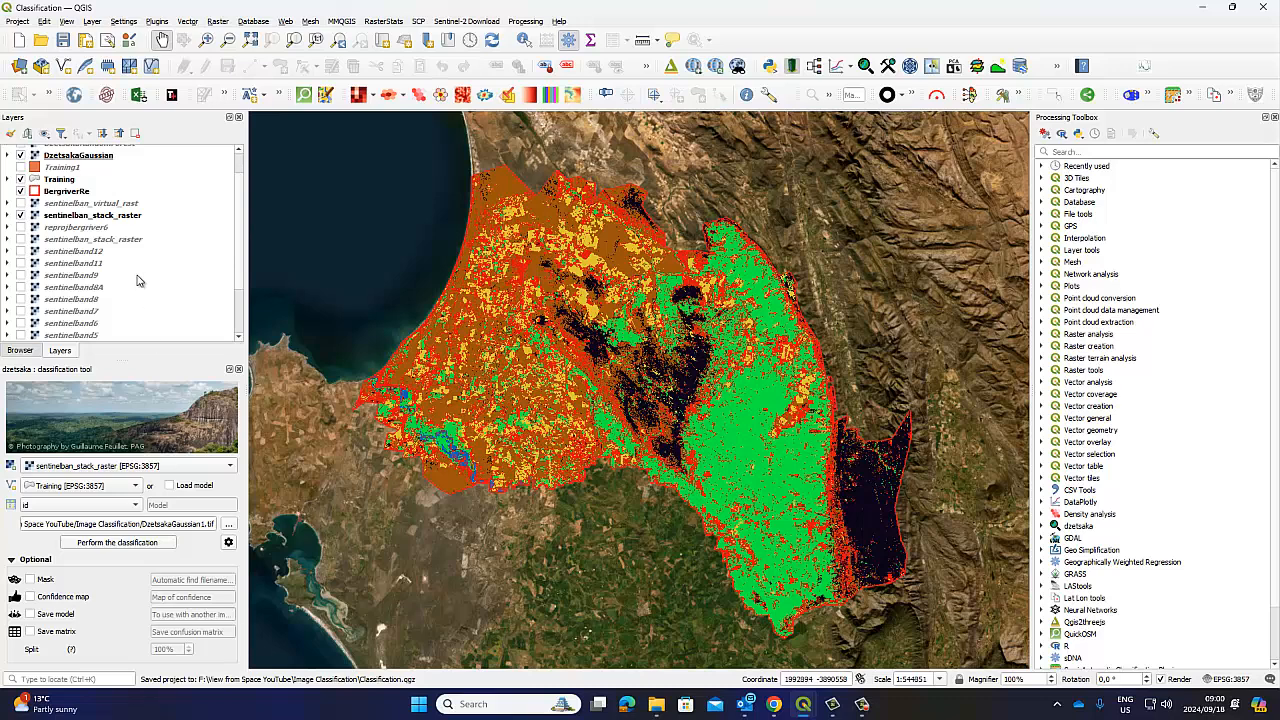
Switch the dzetsaka classifier to Random Forest and change the temp suffix from _KNN to _RF
{"action": "left_click", "coordinate": [228, 543]}
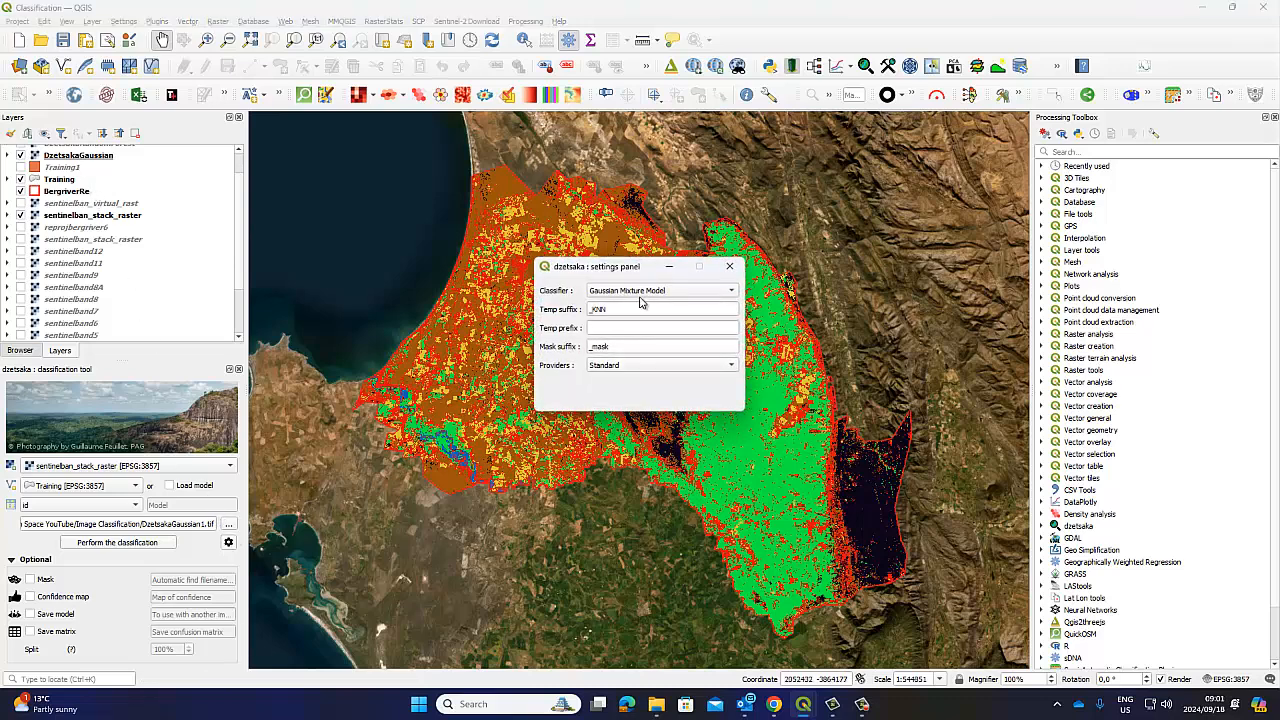
{"action": "left_click", "coordinate": [731, 290]}
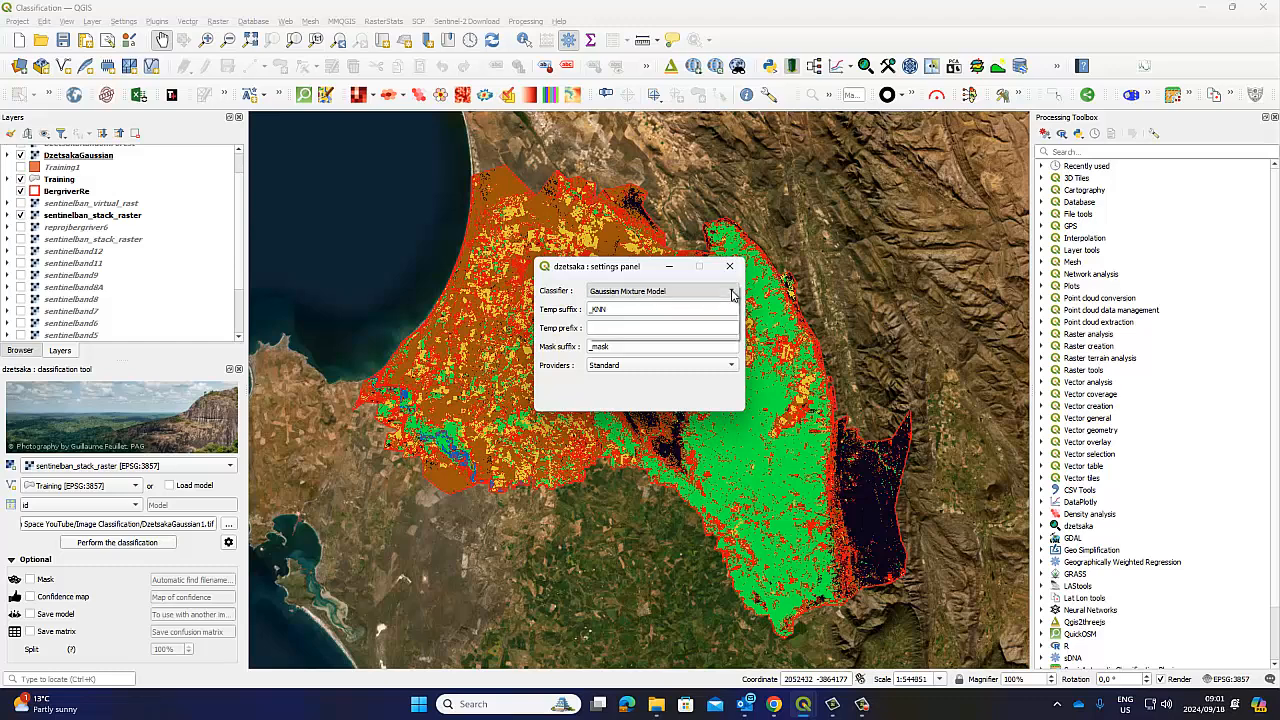
{"action": "left_click", "coordinate": [695, 303]}
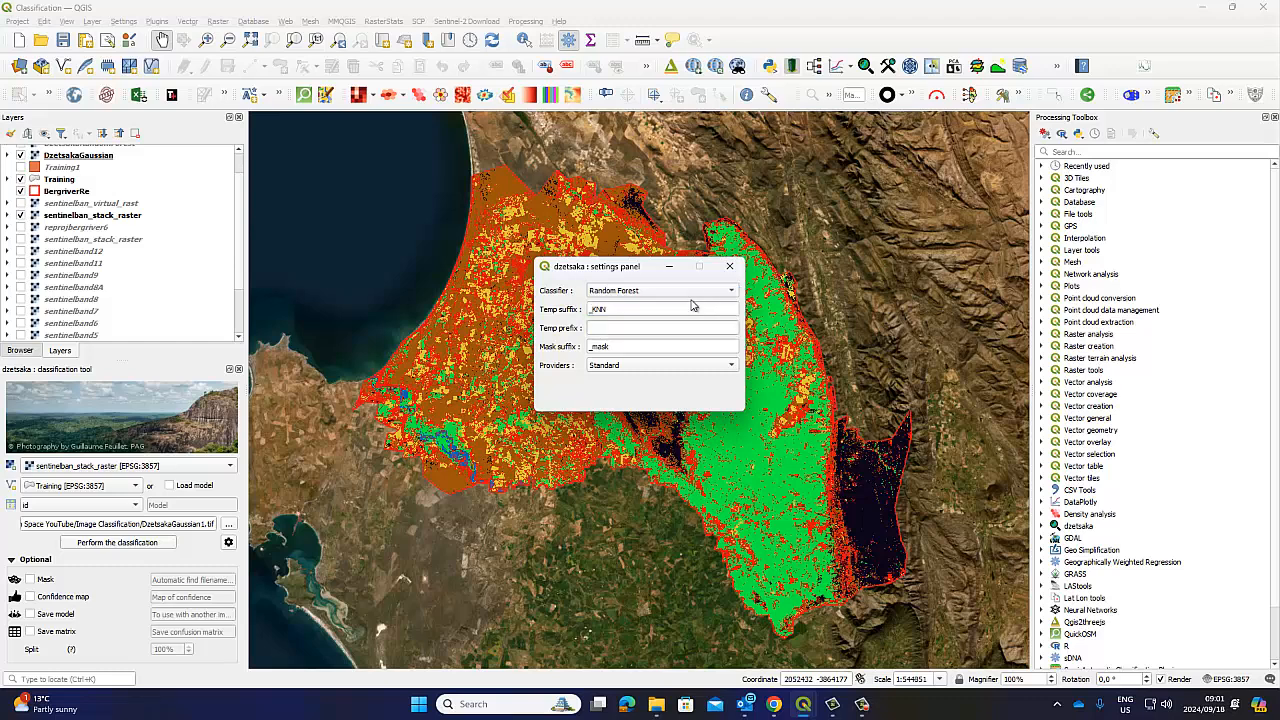
{"action": "left_click_drag", "start_coordinate": [637, 309], "coordinate": [591, 309]}
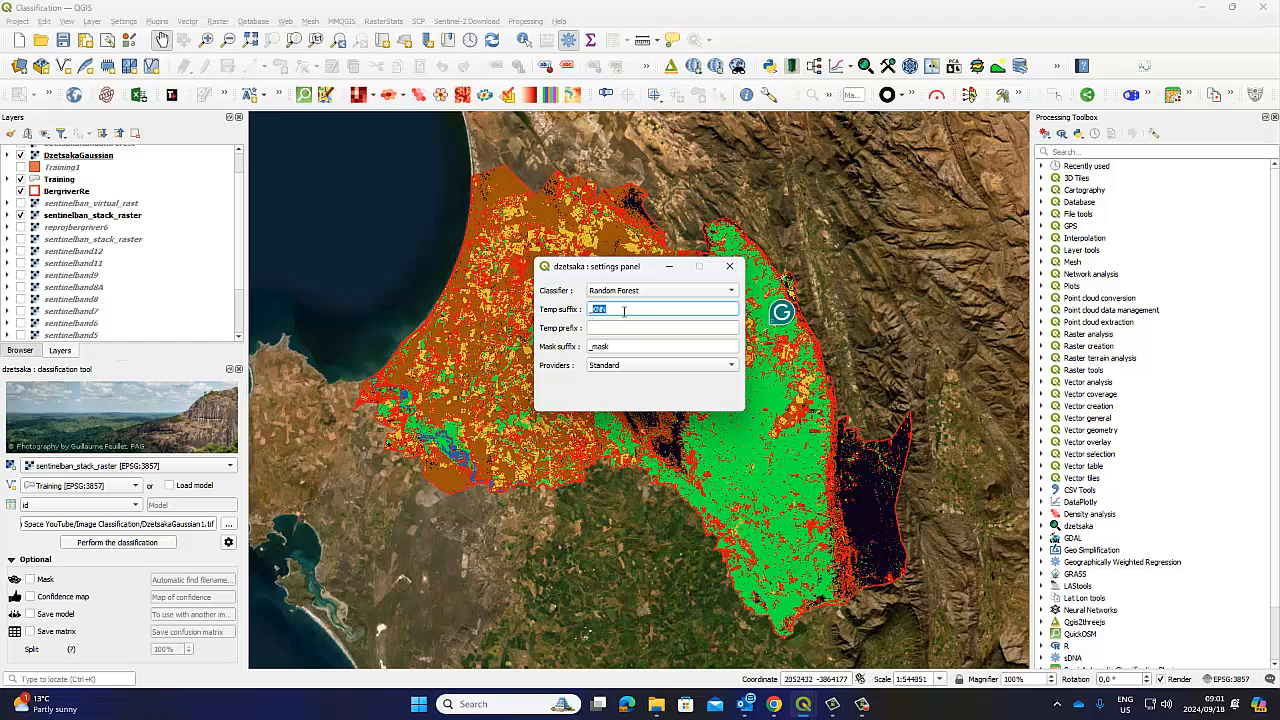
{"action": "type", "text": "_RF"}
Rename the dzetsaka output file to DzetsakaRF.tif and run the Random Forest classification
{"action": "left_click", "coordinate": [733, 268]}
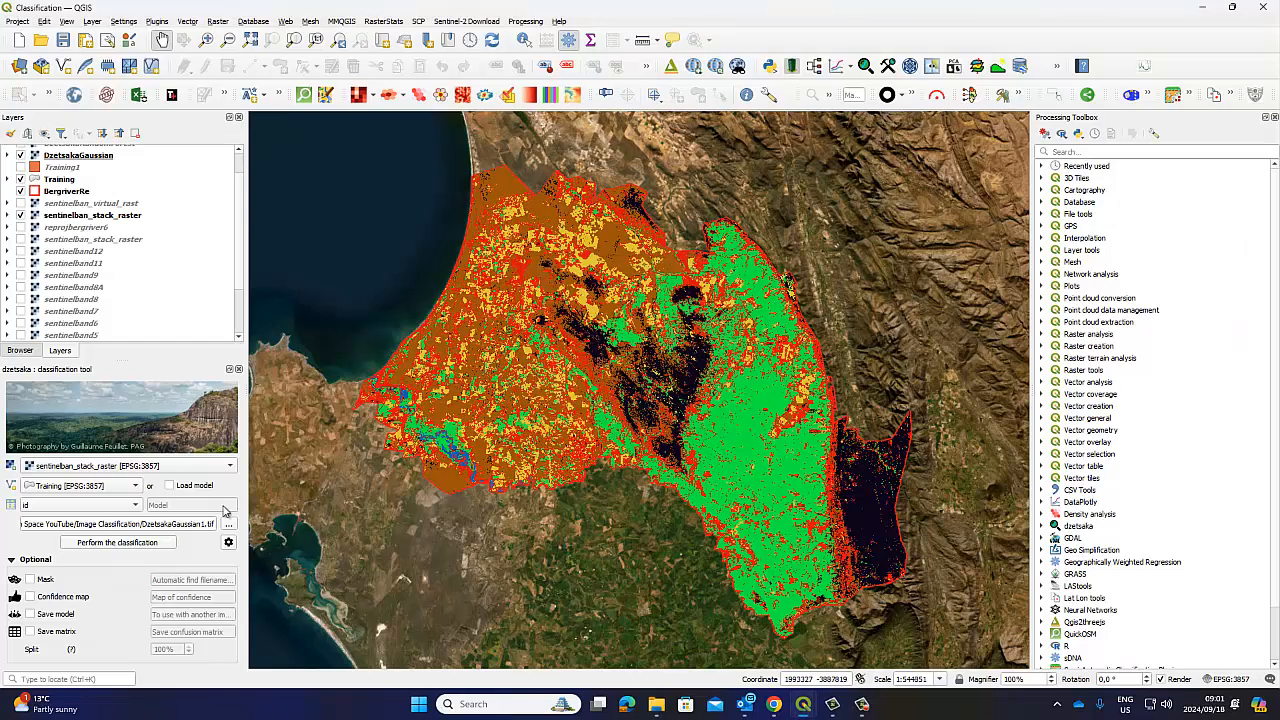
{"action": "left_click", "coordinate": [203, 522]}
{"action": "key", "text": "BackSpace"}
{"action": "key", "text": "BackSpace"}
{"action": "key", "text": "BackSpace"}
{"action": "key", "text": "BackSpace"}
{"action": "key", "text": "BackSpace"}
{"action": "key", "text": "BackSpace"}
{"action": "key", "text": "BackSpace"}
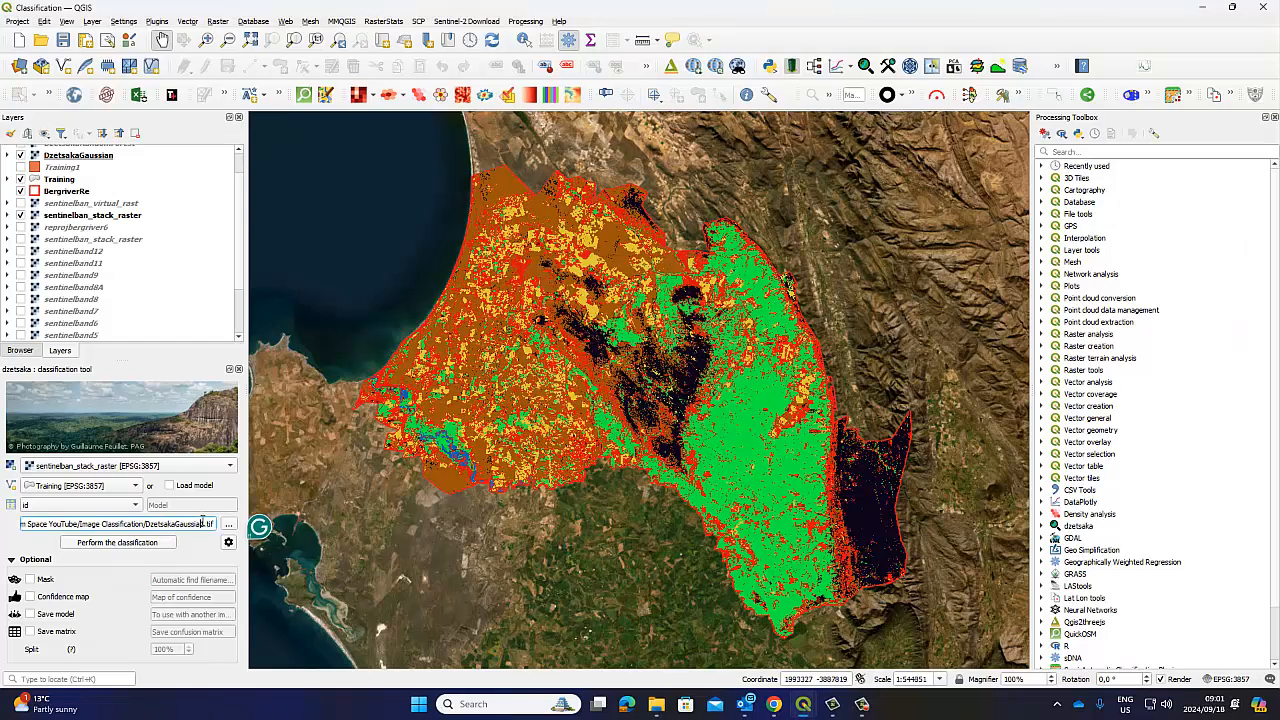
{"action": "key", "text": "BackSpace"}
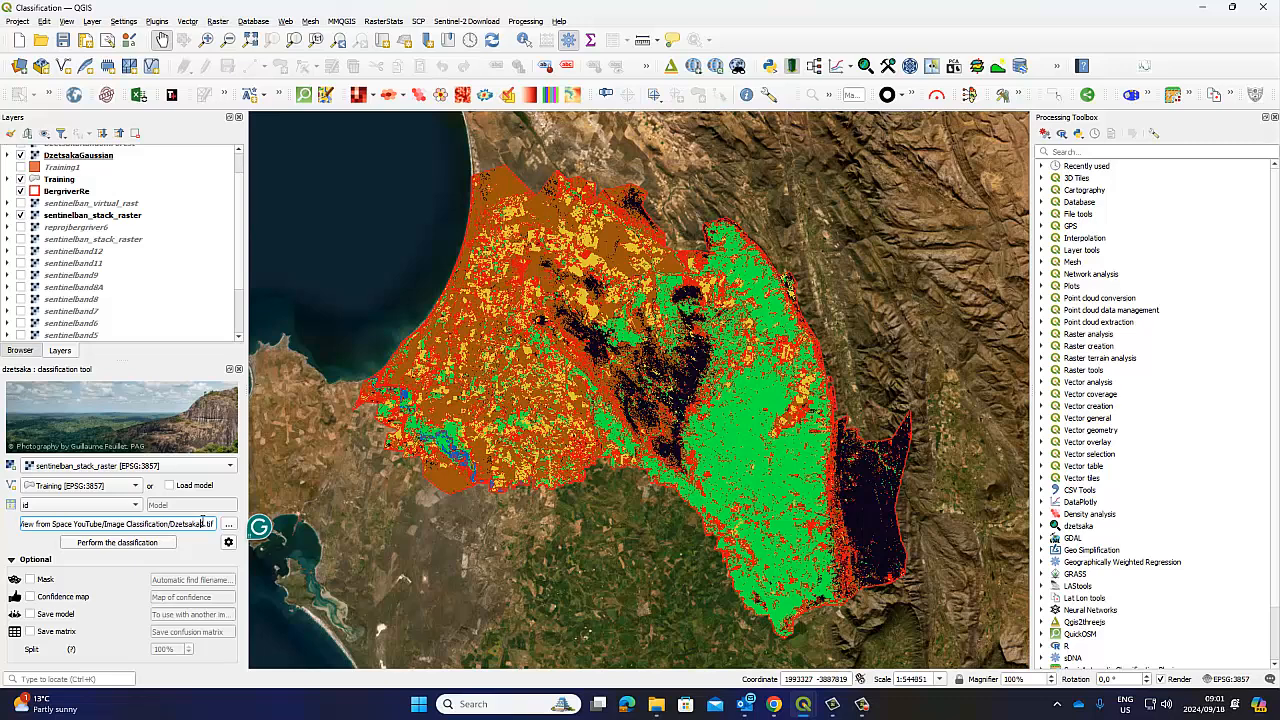
{"action": "type", "text": "RF1"}
{"action": "left_click_drag", "start_coordinate": [171, 527], "coordinate": [200, 524]}
{"action": "left_click", "coordinate": [112, 544]}
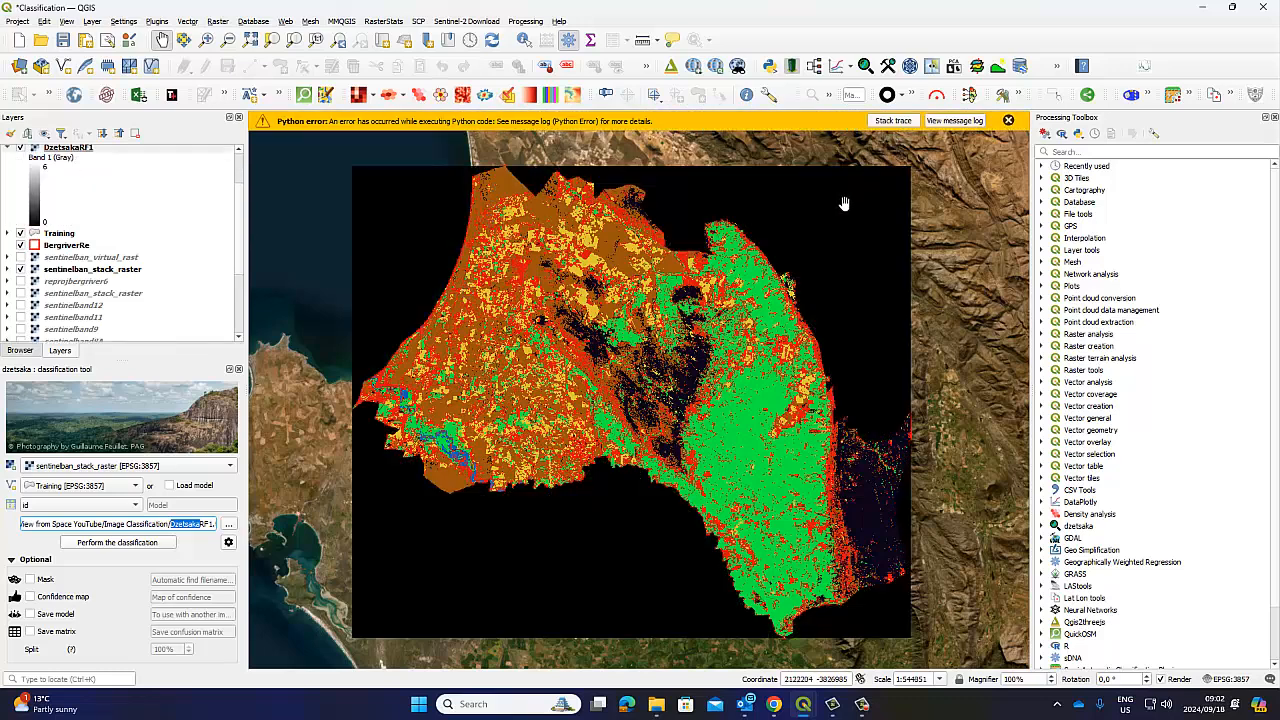
Hide DzetsakaGaussian and drag DzetsakaRF1 above it with its legend collapsed
{"action": "left_click", "coordinate": [1008, 120]}
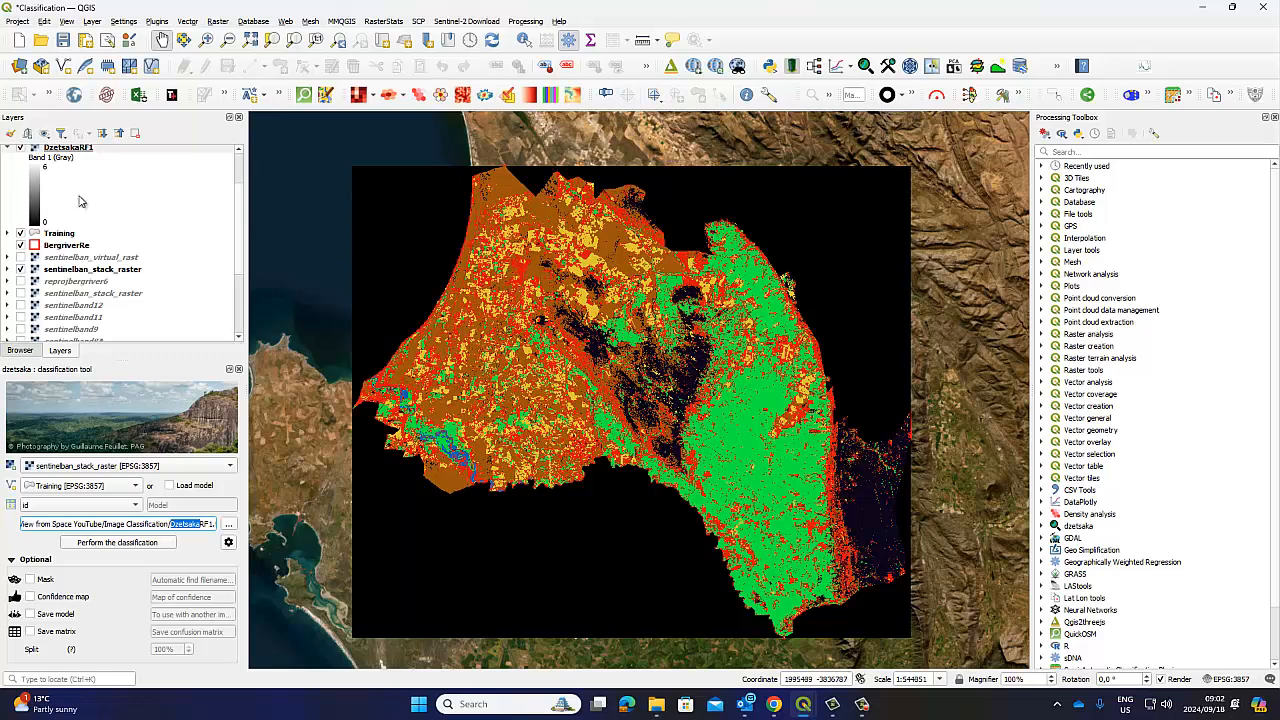
{"action": "scroll", "coordinate": [90, 240], "scroll_direction": "up", "scroll_amount": 2}
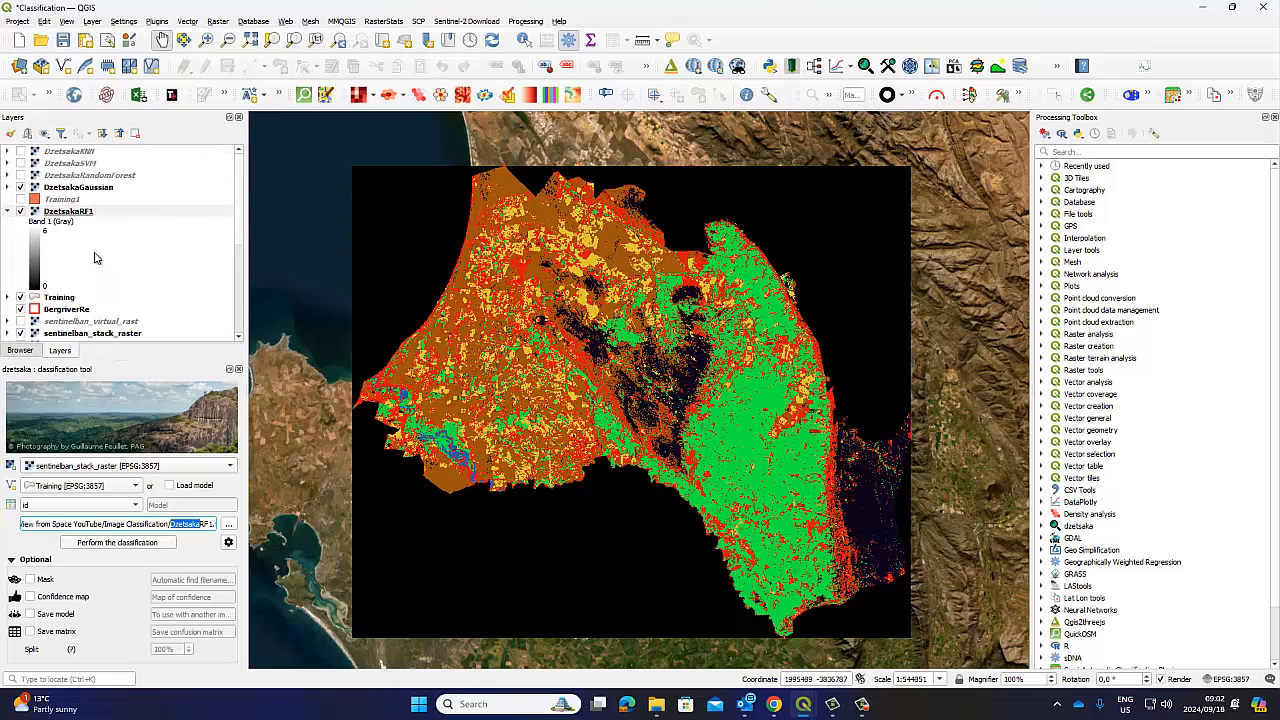
{"action": "left_click", "coordinate": [20, 188]}
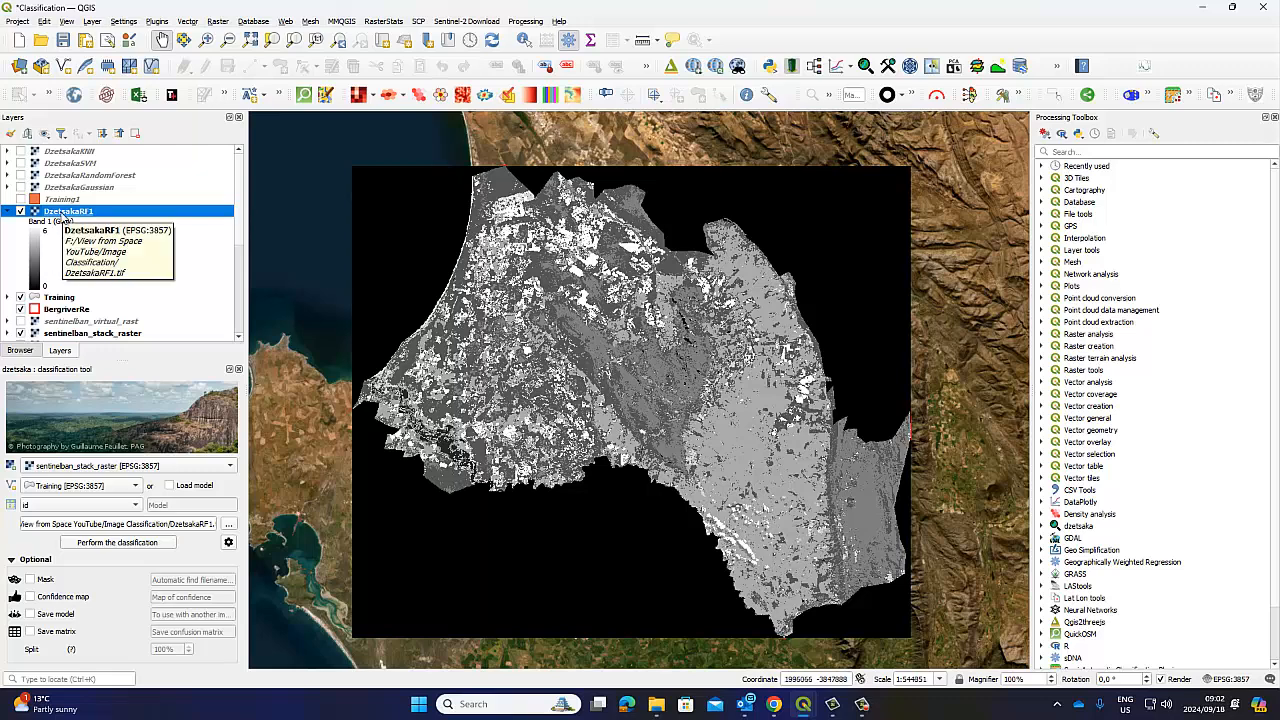
{"action": "left_click_drag", "start_coordinate": [66, 214], "coordinate": [88, 193]}
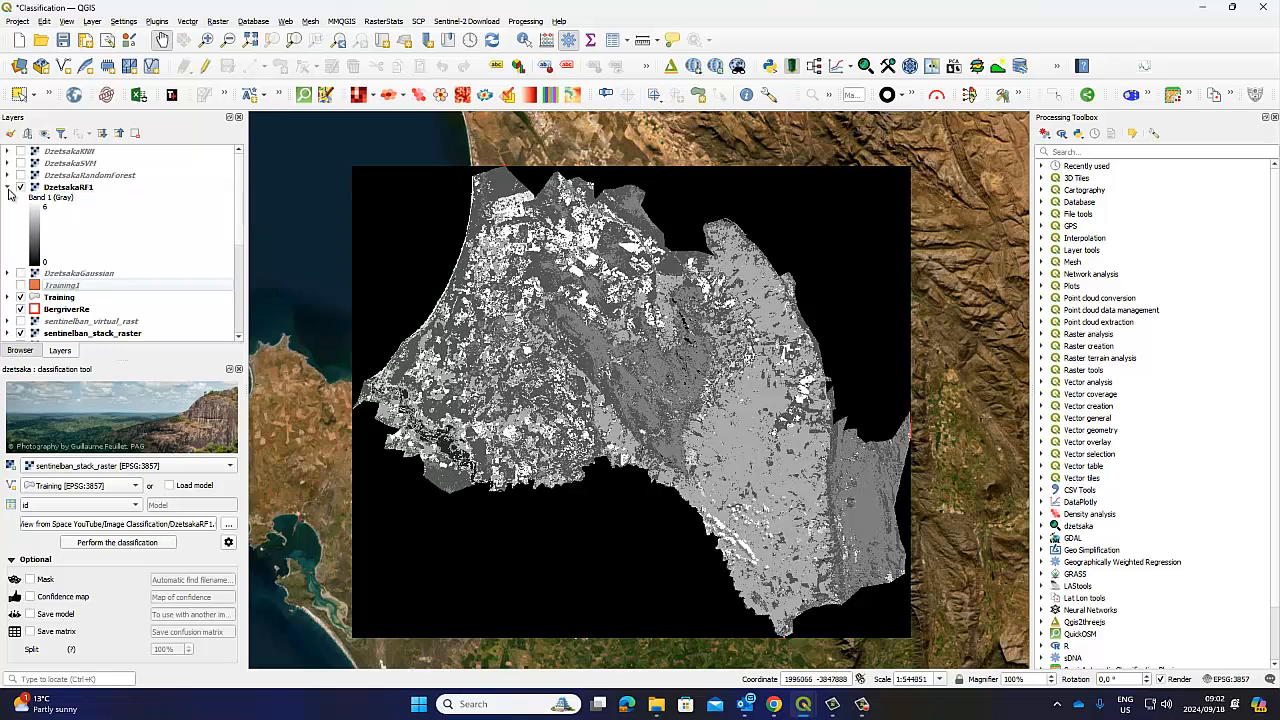
{"action": "left_click", "coordinate": [8, 189]}
{"action": "left_click", "coordinate": [68, 190]}
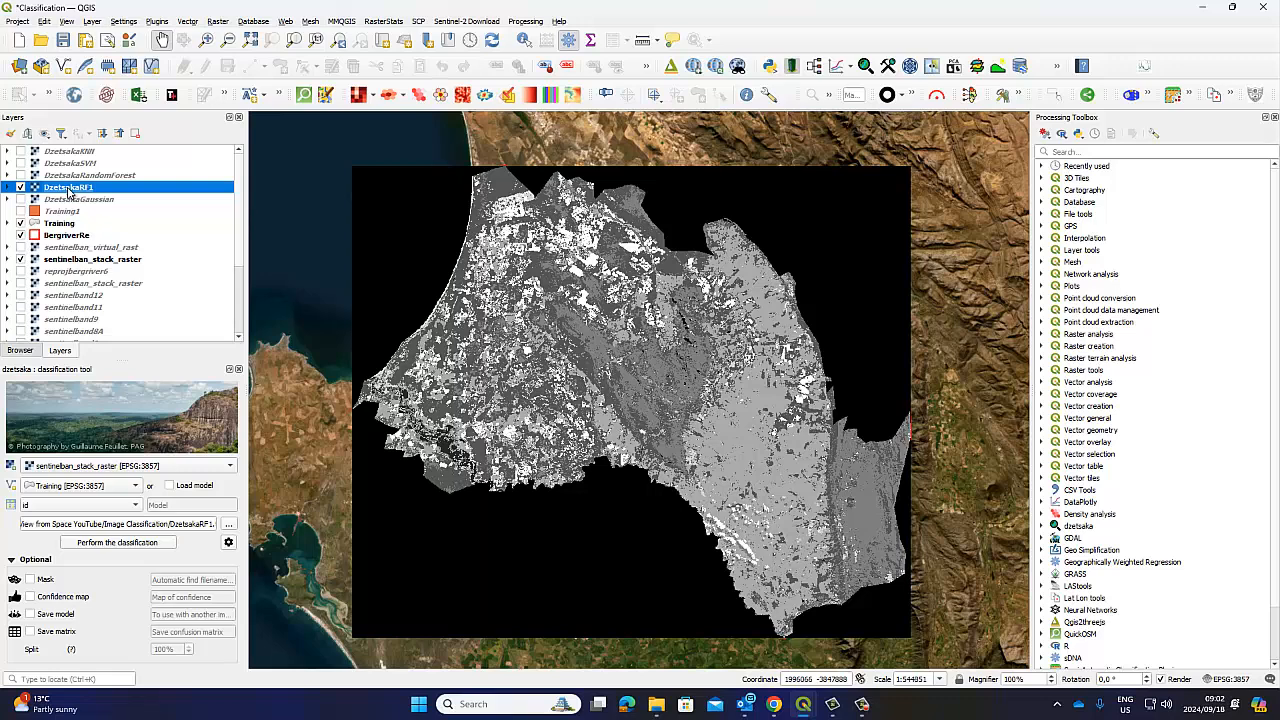
Load the DClass1.qml style onto DzetsakaRF1 in its Symbology properties, dismissing the Python errors
{"action": "right_click", "coordinate": [69, 191]}
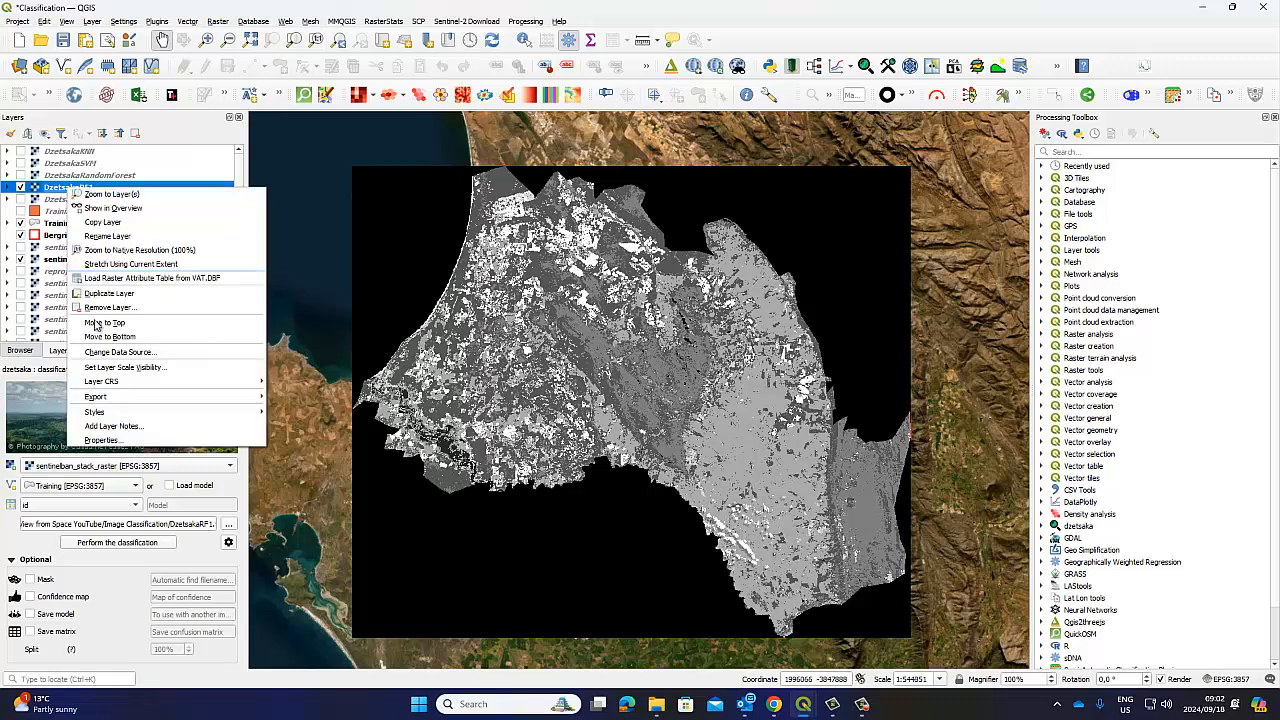
{"action": "left_click", "coordinate": [100, 440]}
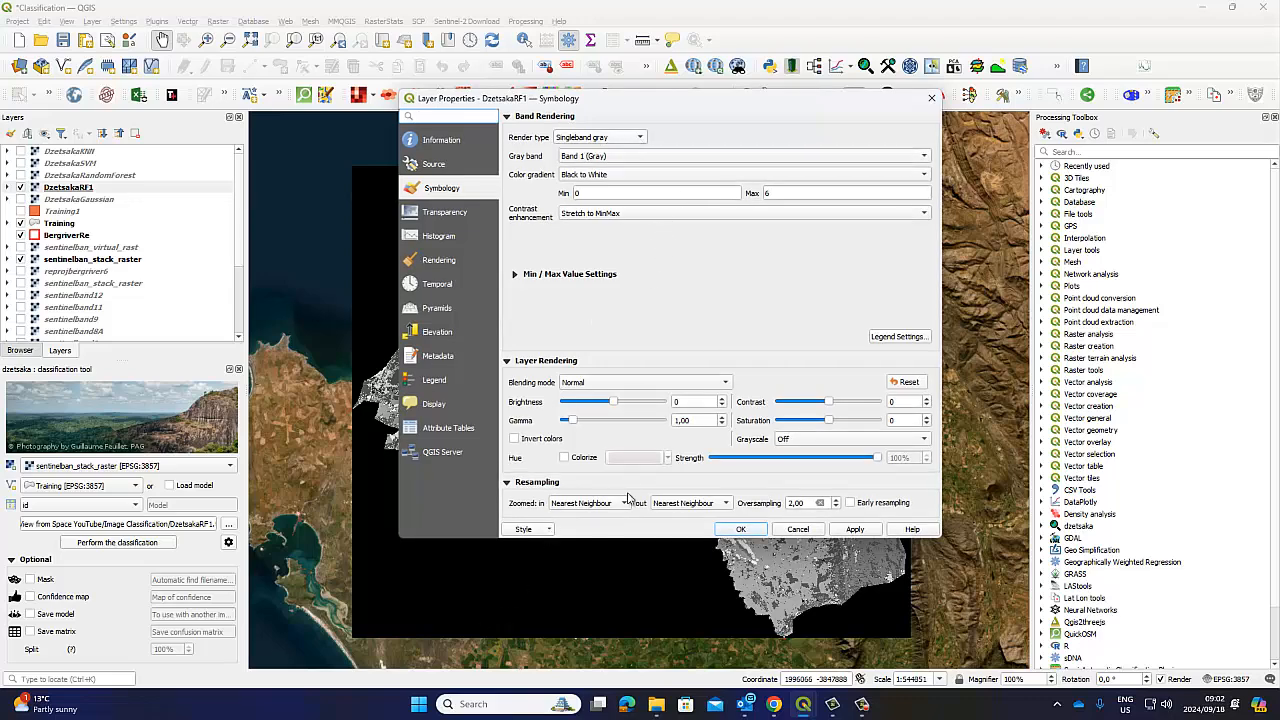
{"action": "left_click", "coordinate": [548, 529]}
{"action": "left_click", "coordinate": [556, 546]}
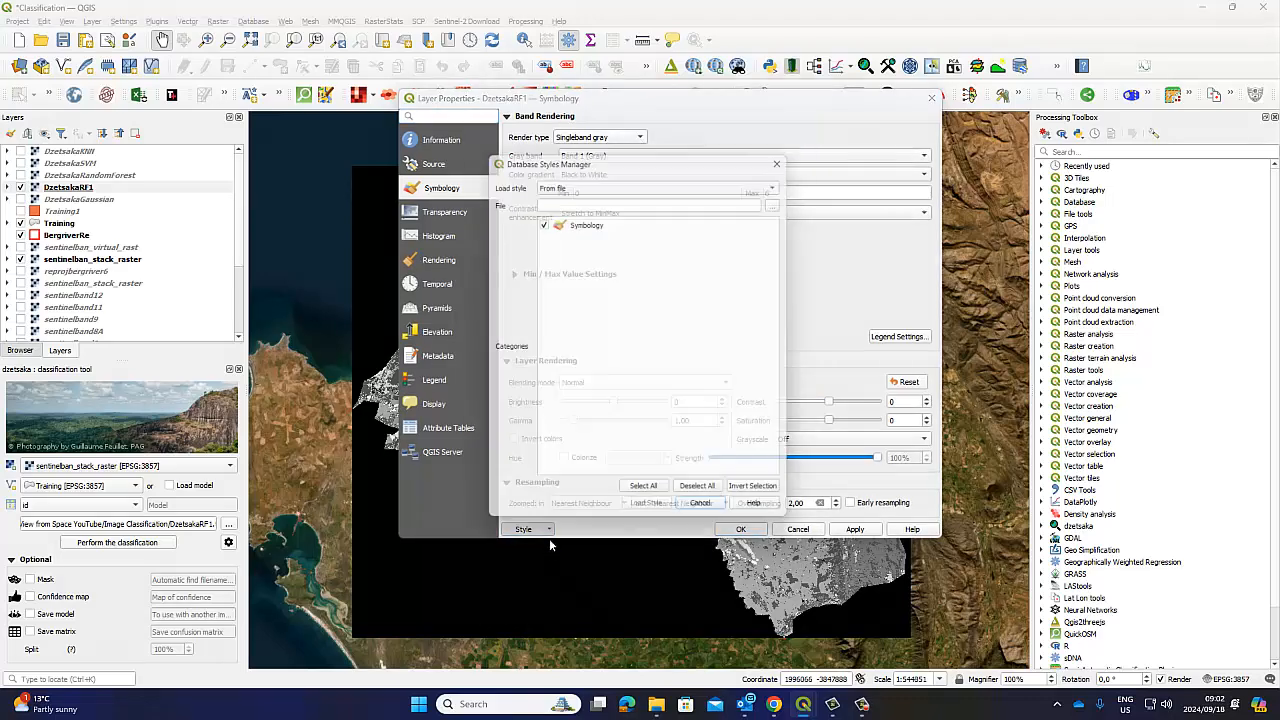
{"action": "left_click", "coordinate": [784, 202]}
{"action": "scroll", "coordinate": [838, 412], "scroll_direction": "down", "scroll_amount": 5}
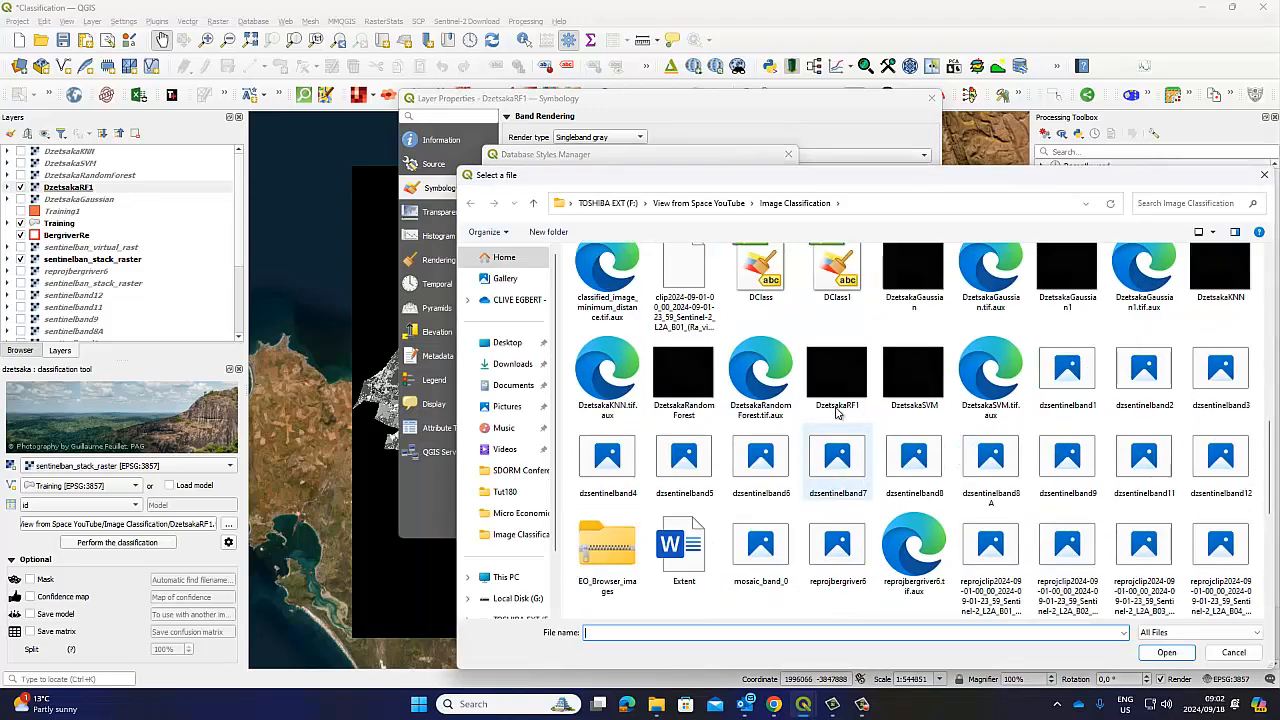
{"action": "left_click", "coordinate": [837, 278]}
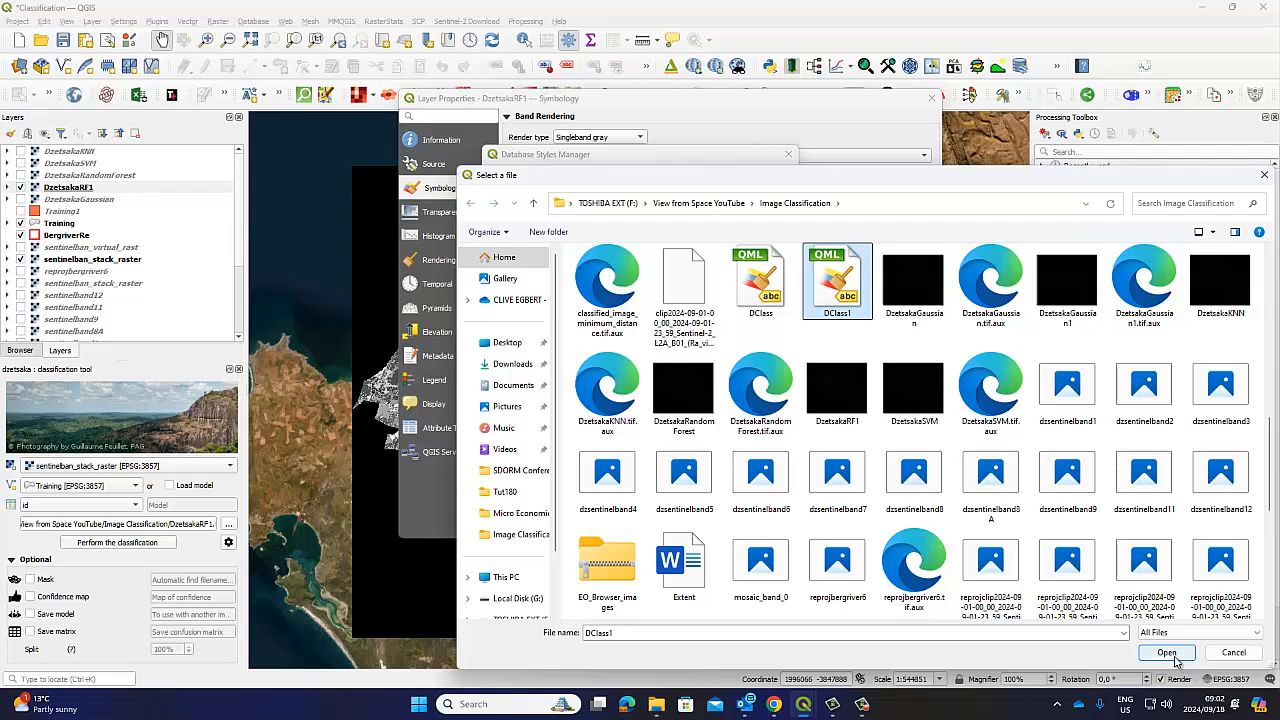
{"action": "left_click", "coordinate": [1167, 653]}
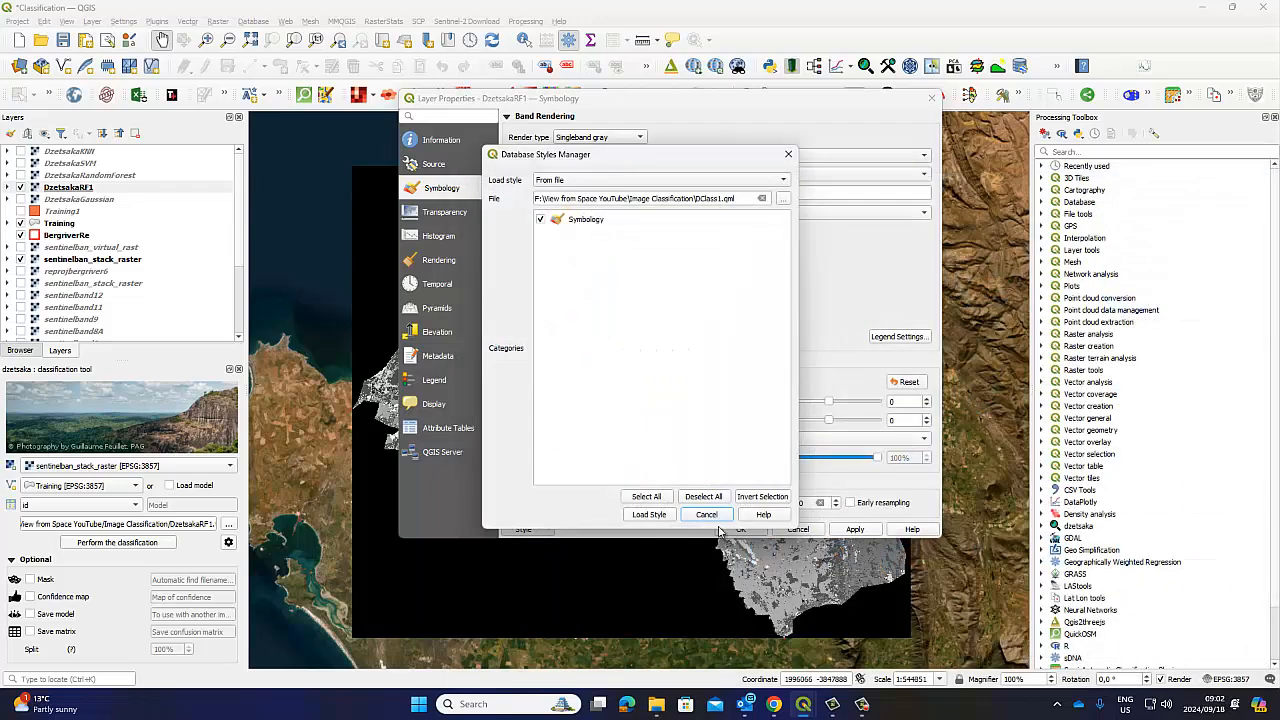
{"action": "left_click", "coordinate": [649, 514]}
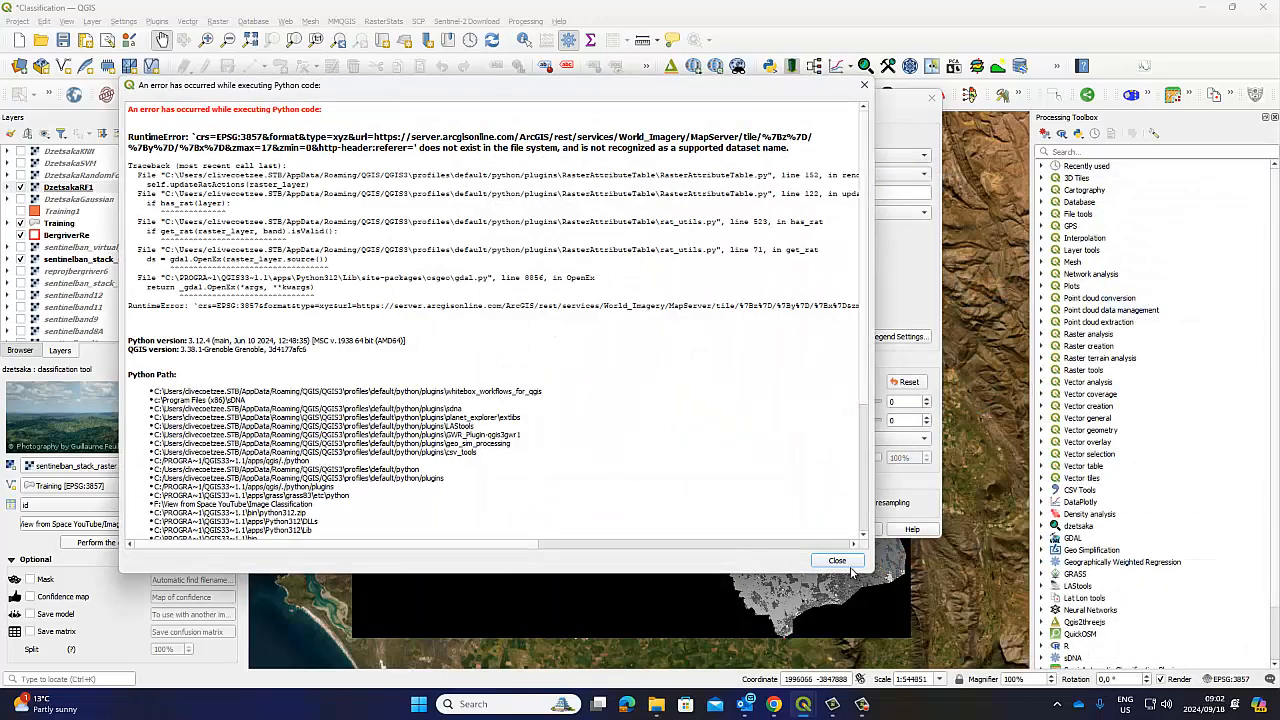
{"action": "left_click", "coordinate": [835, 562]}
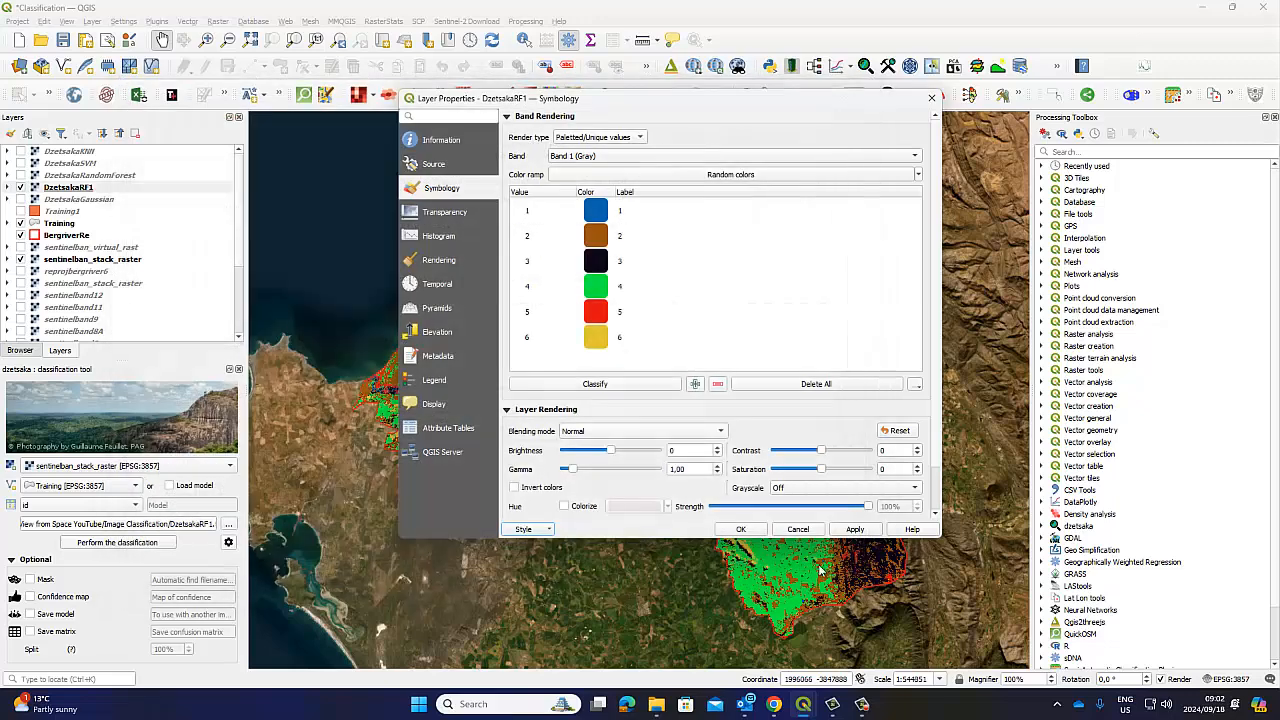
{"action": "left_click", "coordinate": [745, 531]}
{"action": "left_click", "coordinate": [814, 561]}
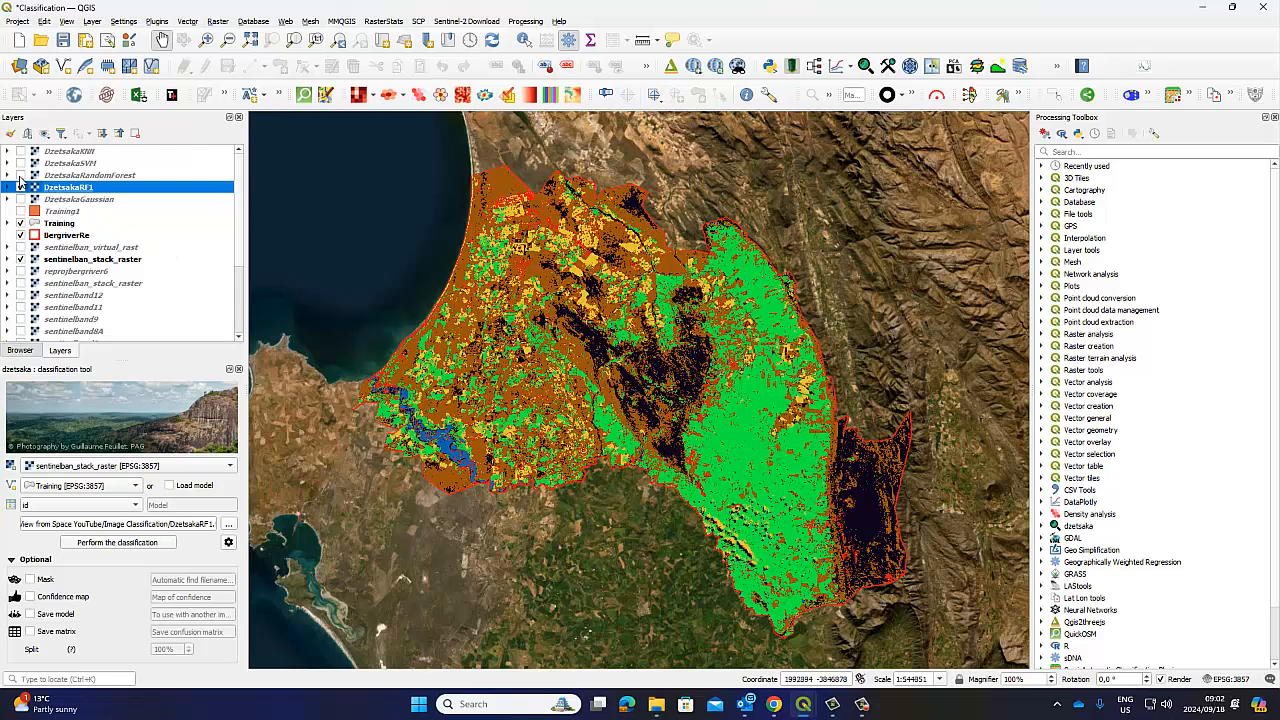
Compare DzetsakaRandomForest with DzetsakaRF1, expanding both class legends and switching DzetsakaGaussian back on
{"action": "left_click", "coordinate": [20, 176]}
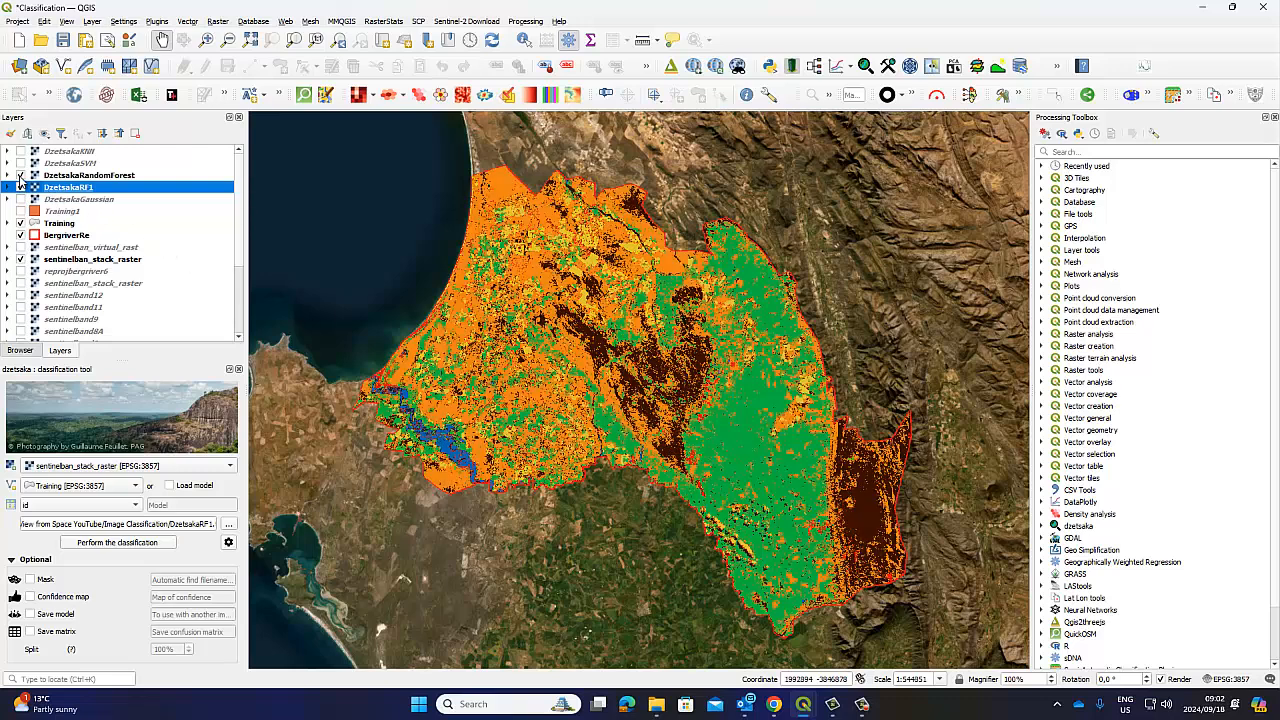
{"action": "left_click", "coordinate": [20, 175]}
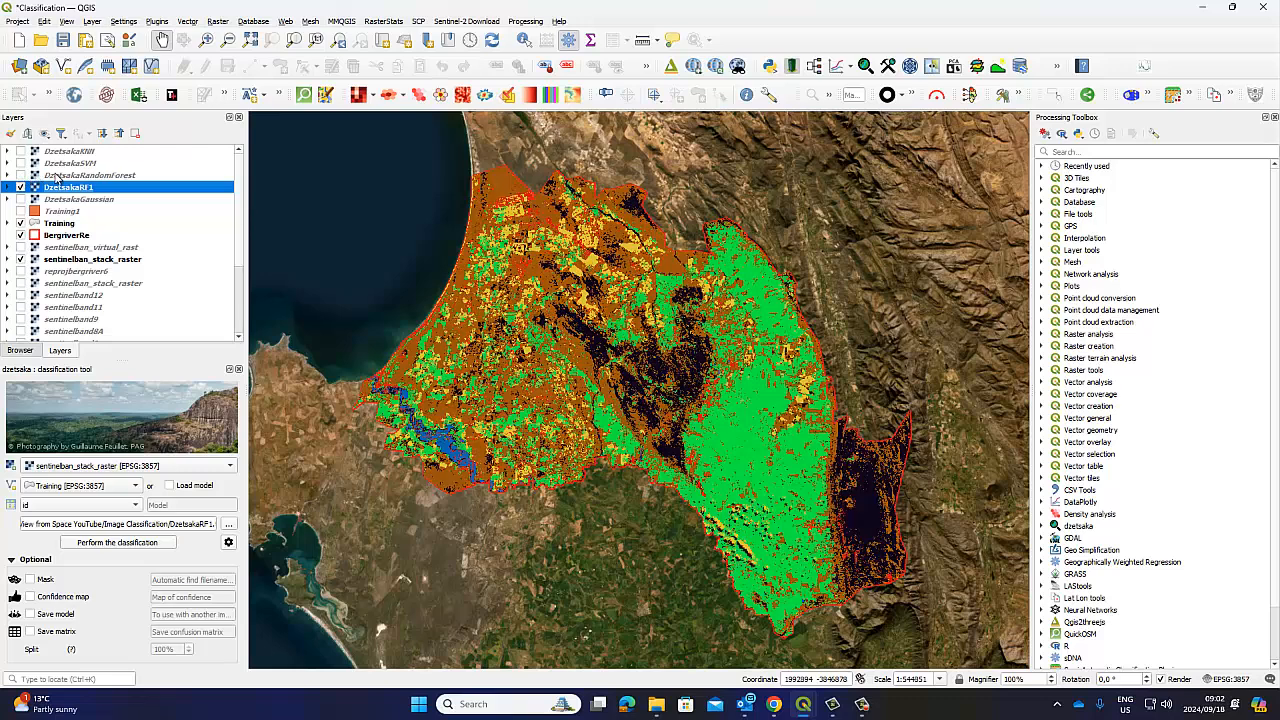
{"action": "left_click", "coordinate": [57, 176]}
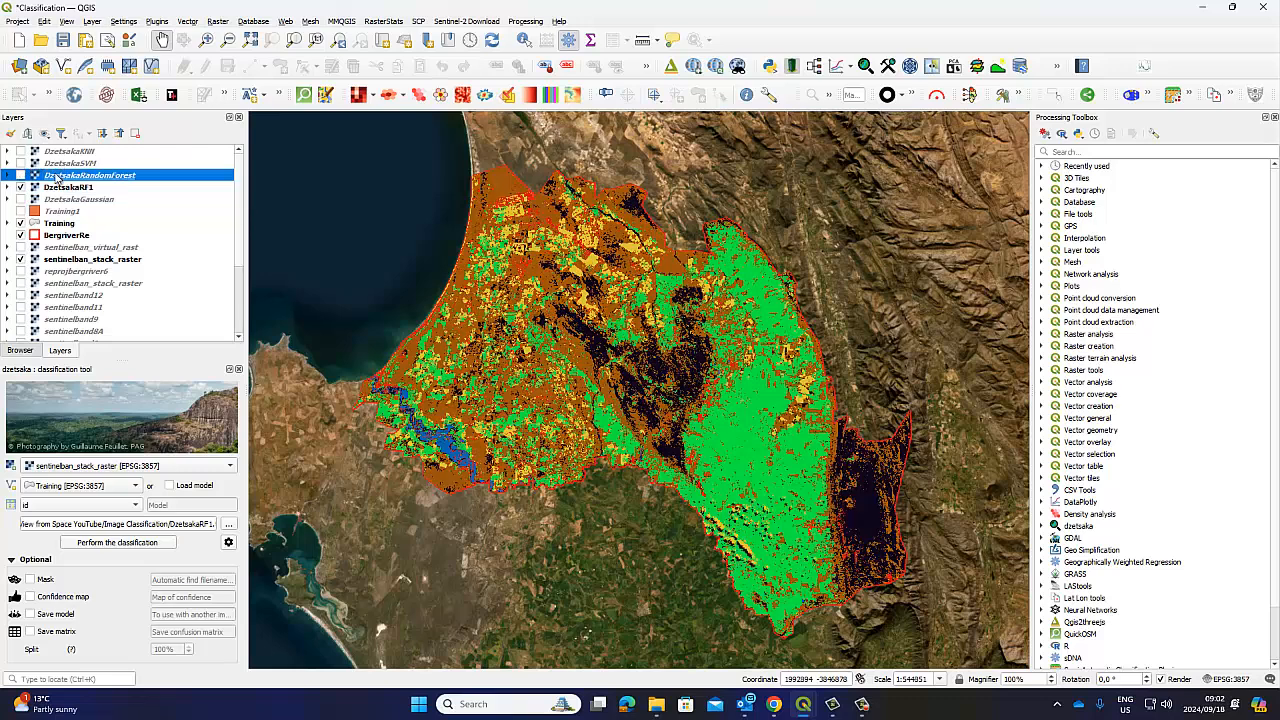
{"action": "left_click", "coordinate": [20, 199]}
{"action": "left_click", "coordinate": [8, 175]}
{"action": "left_click", "coordinate": [8, 268]}
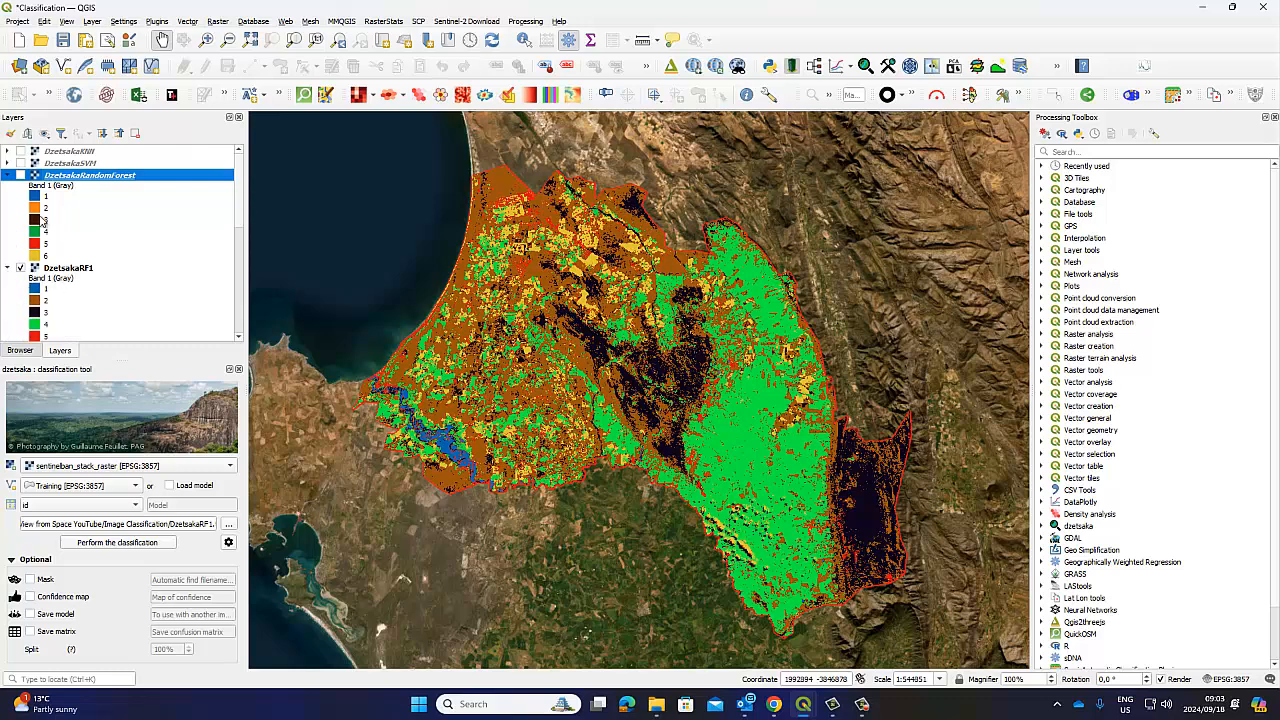
{"action": "left_click", "coordinate": [9, 175]}
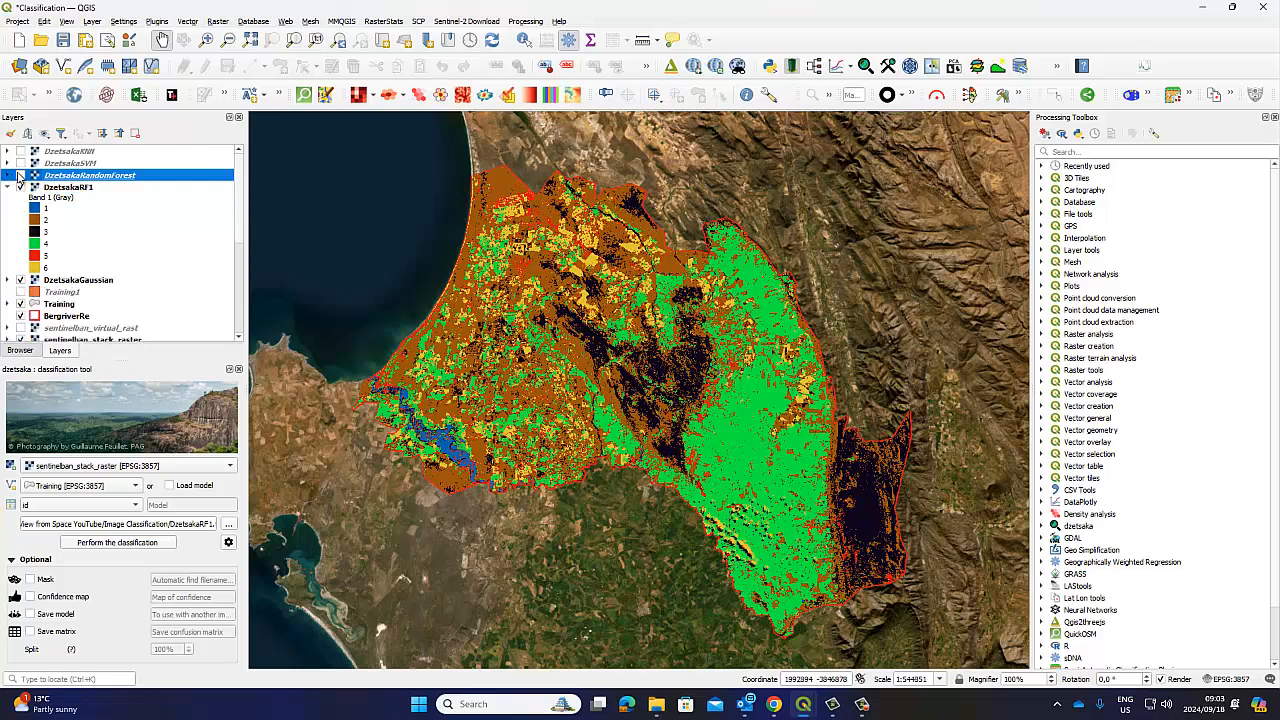
{"action": "left_click", "coordinate": [20, 176]}
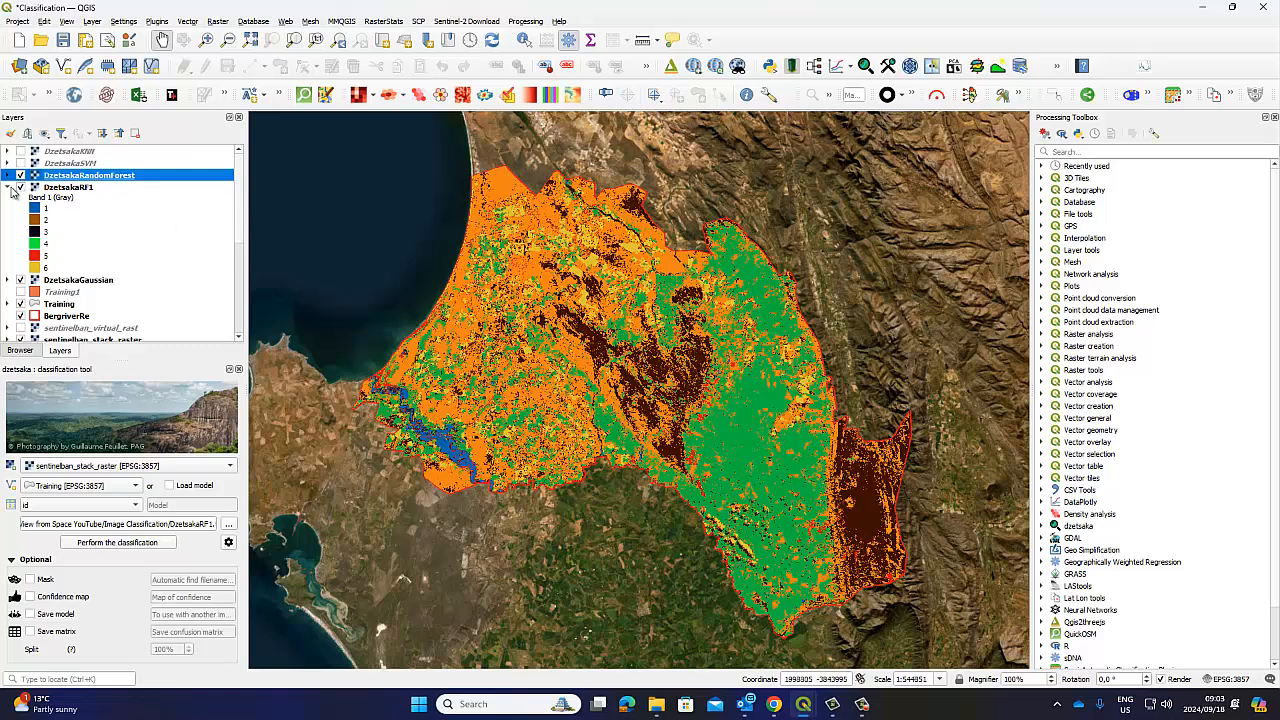
{"action": "left_click", "coordinate": [8, 187]}
Toggle DzetsakaRandomForest on and off repeatedly to compare it against DzetsakaRF1
{"action": "left_click", "coordinate": [20, 176]}
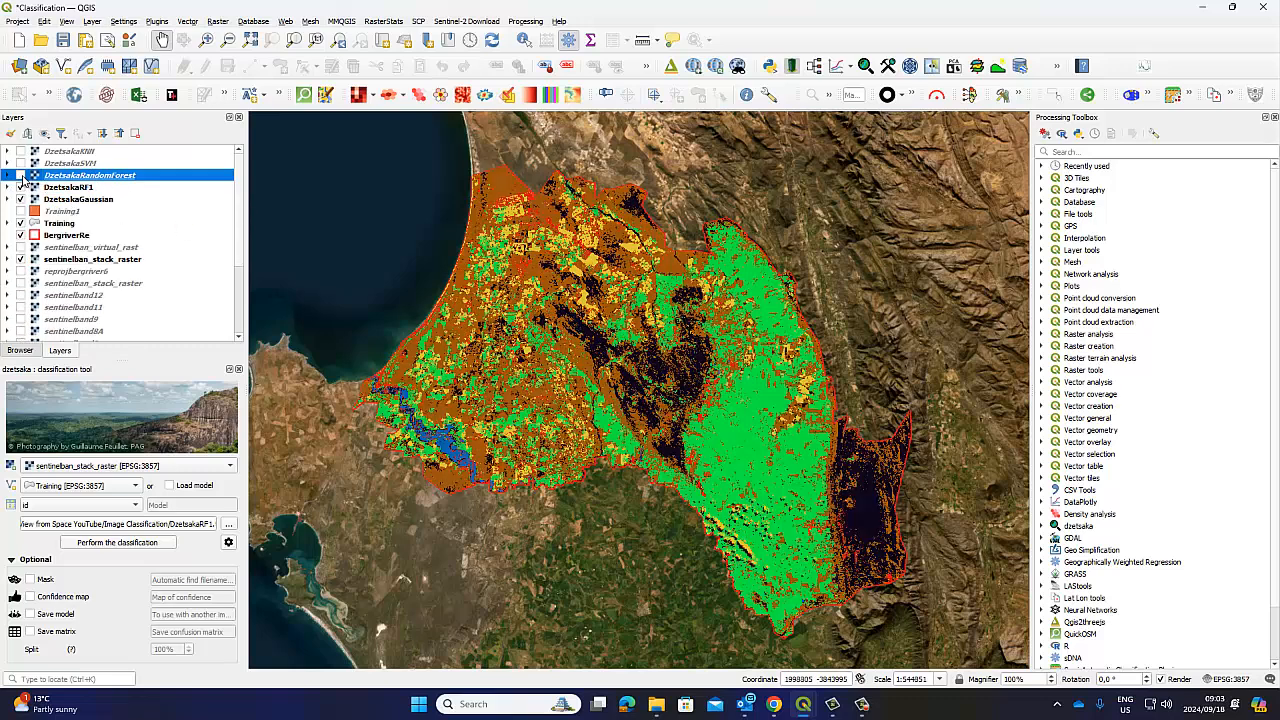
{"action": "left_click", "coordinate": [20, 176]}
{"action": "left_click", "coordinate": [20, 176]}
{"action": "left_click", "coordinate": [20, 176]}
{"action": "left_click", "coordinate": [20, 176]}
{"action": "left_click", "coordinate": [20, 176]}
{"action": "left_click", "coordinate": [20, 199]}
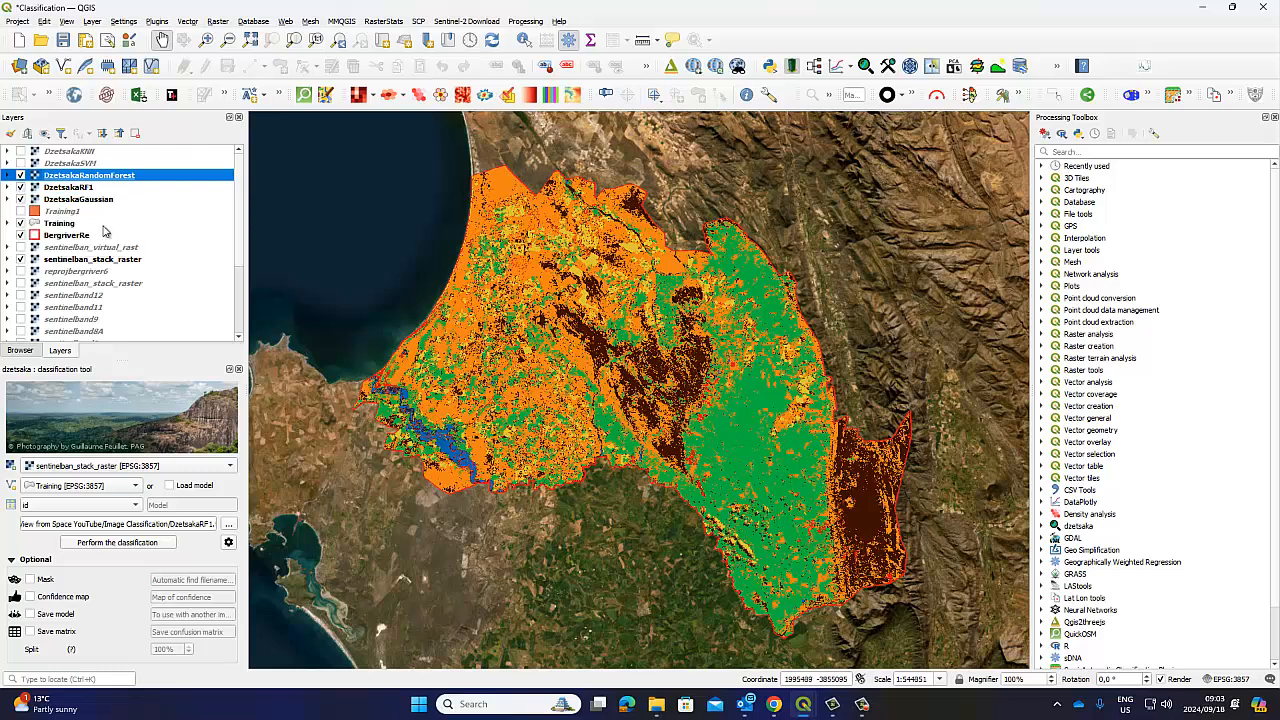
{"action": "left_click", "coordinate": [20, 176]}
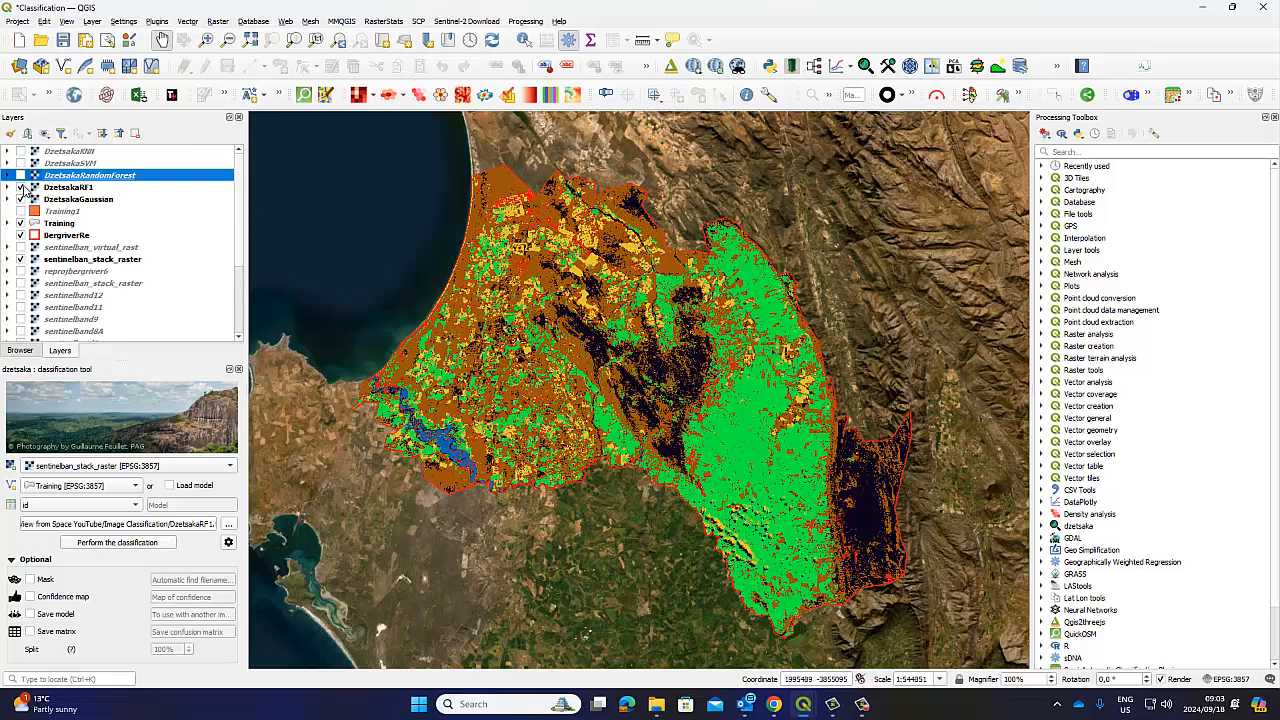
Remove the DzetsakaRF1 layer from the project
{"action": "left_click", "coordinate": [64, 189]}
{"action": "right_click", "coordinate": [64, 189]}
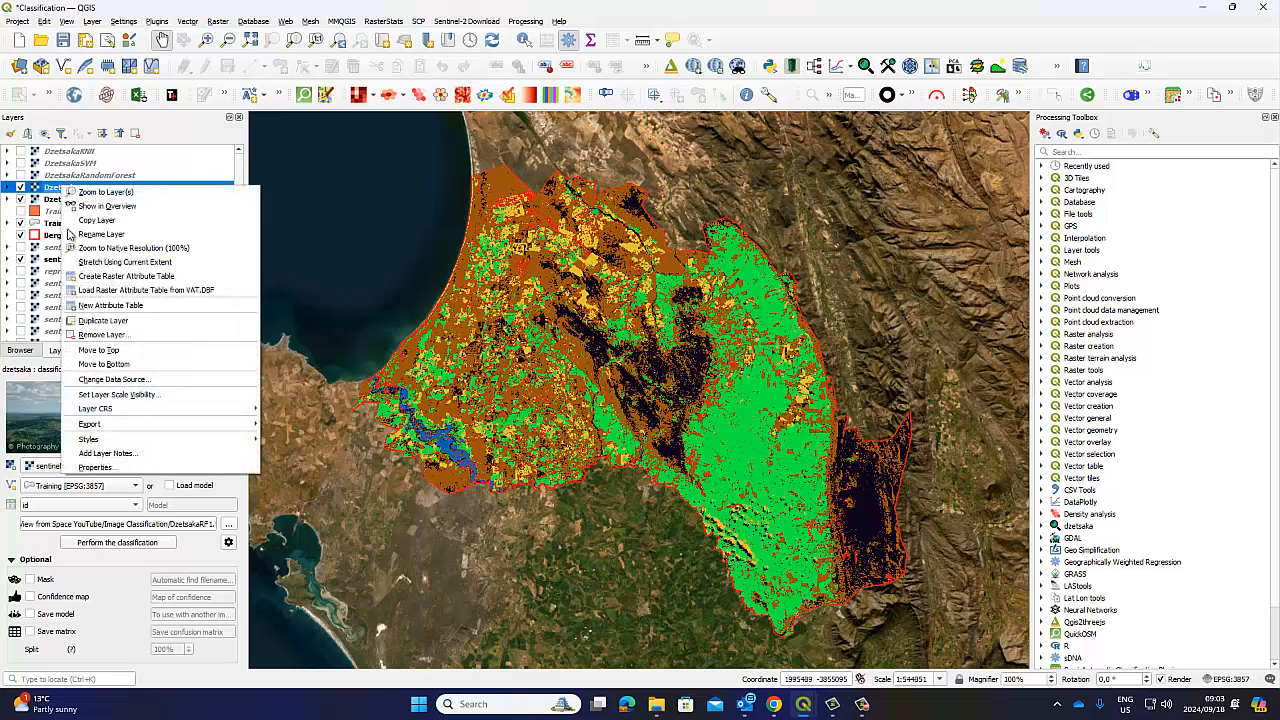
{"action": "left_click", "coordinate": [101, 334]}
{"action": "left_click", "coordinate": [606, 367]}
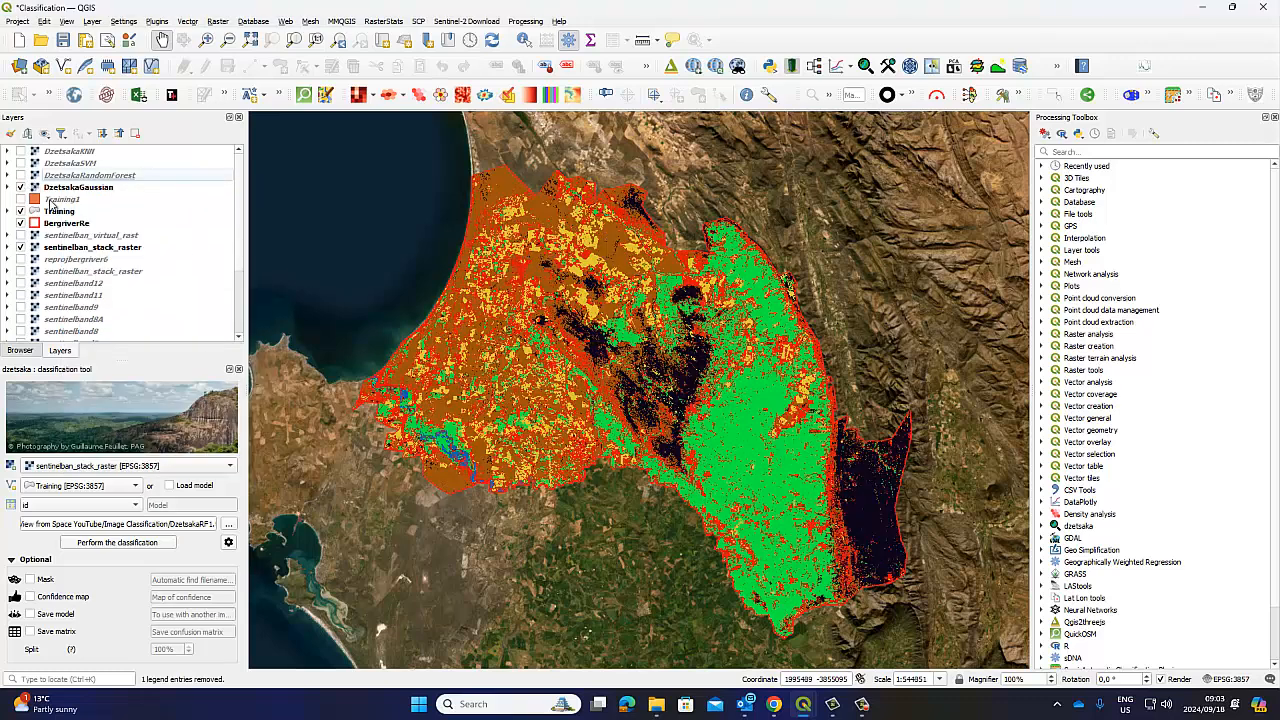
{"action": "left_click", "coordinate": [52, 177]}
Show DzetsakaRandomForest and load DClass1.qml as its style in Symbology, dismissing the Python errors
{"action": "left_click", "coordinate": [20, 175]}
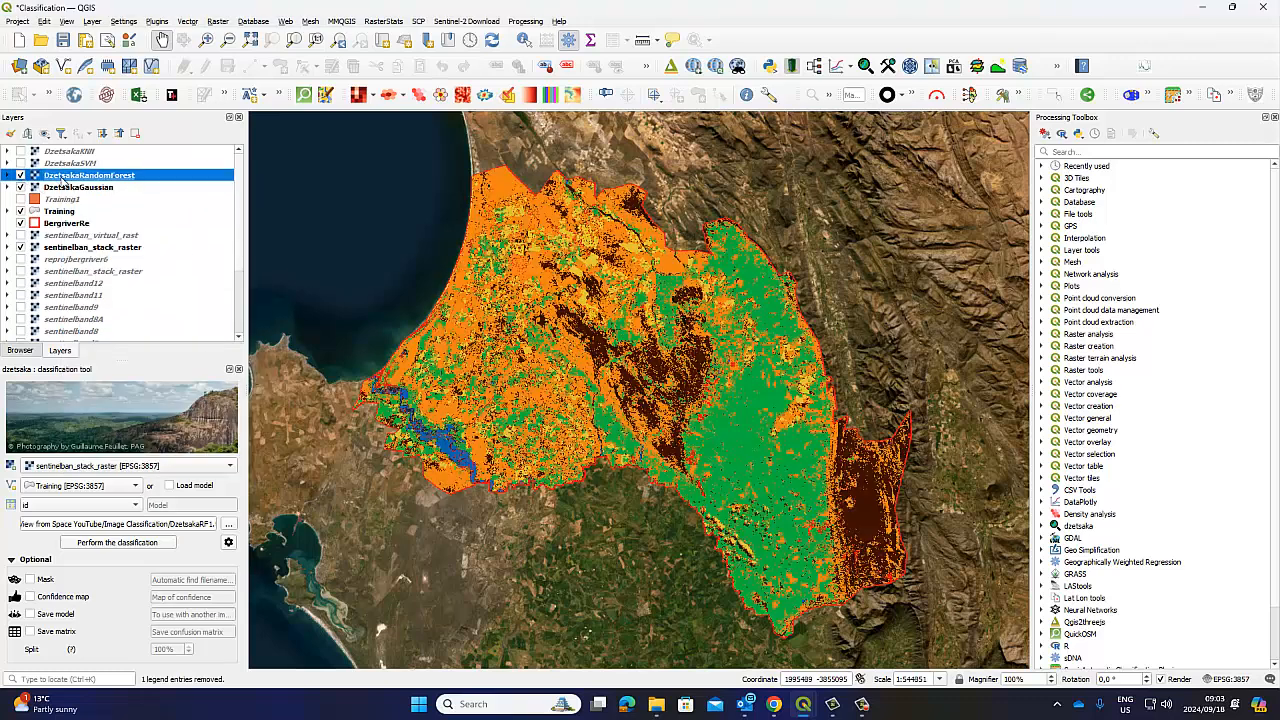
{"action": "right_click", "coordinate": [62, 180]}
{"action": "left_click", "coordinate": [97, 457]}
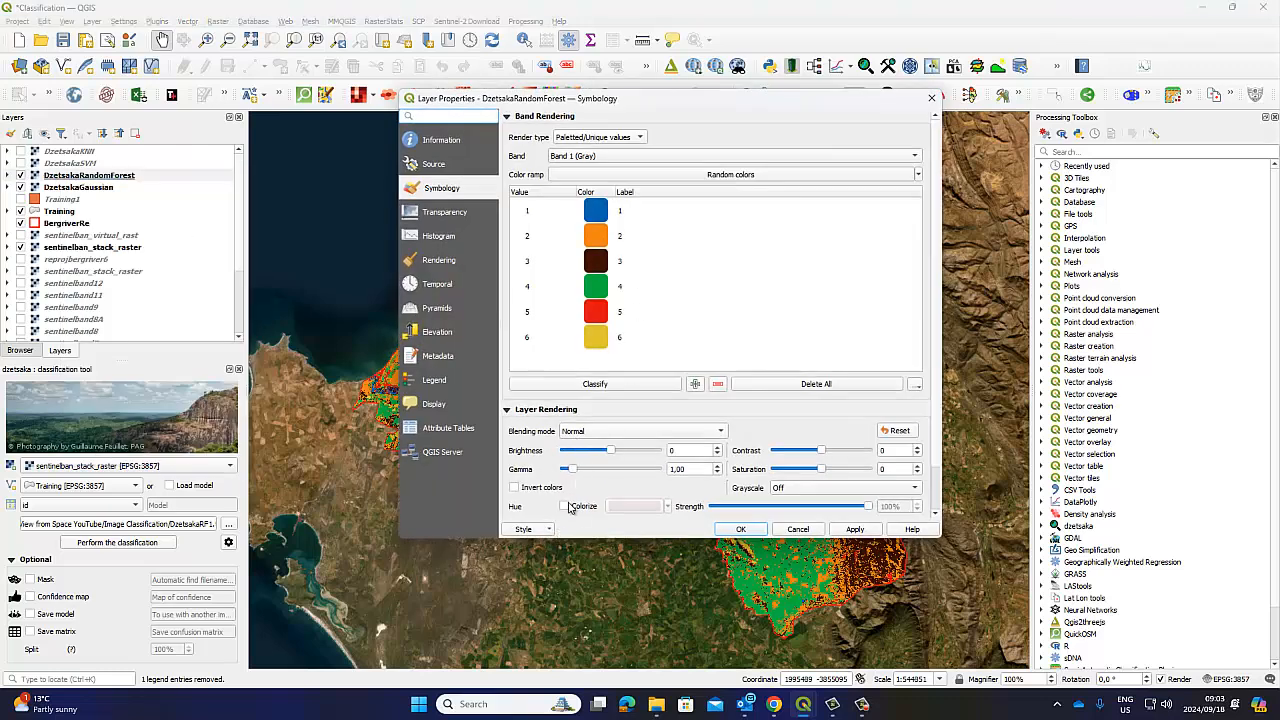
{"action": "left_click", "coordinate": [550, 530]}
{"action": "left_click", "coordinate": [553, 545]}
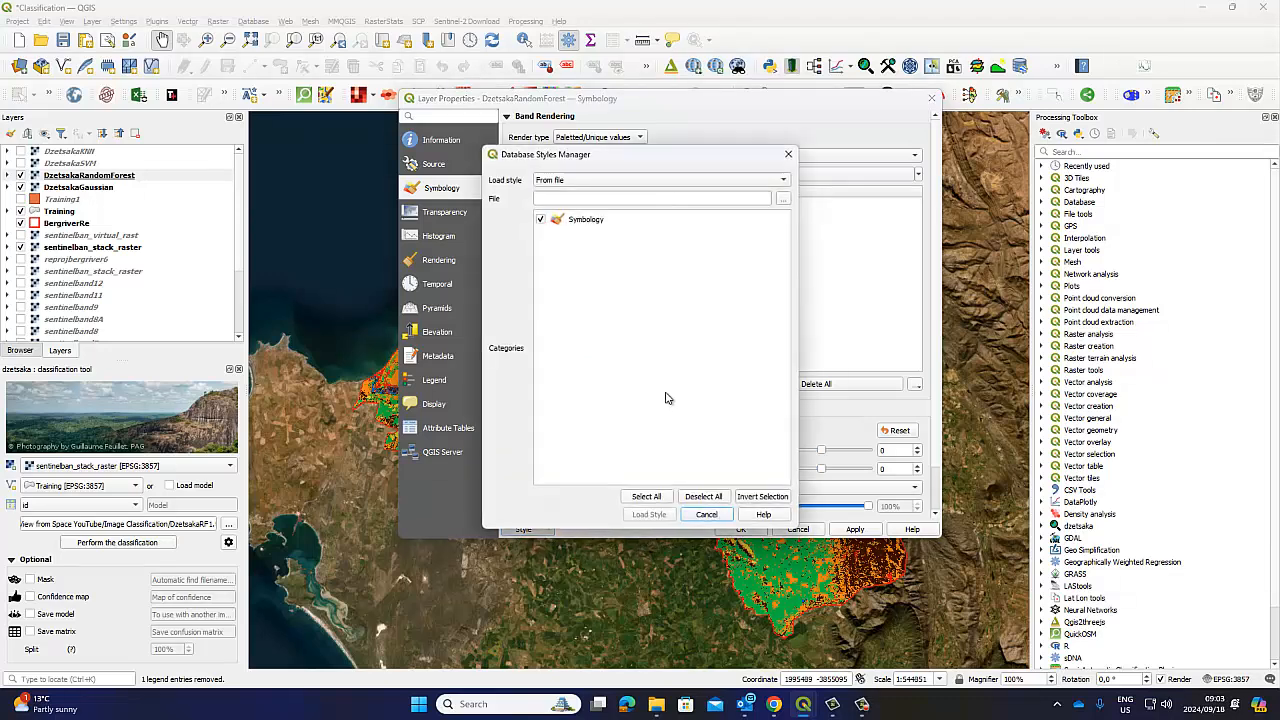
{"action": "left_click", "coordinate": [783, 199]}
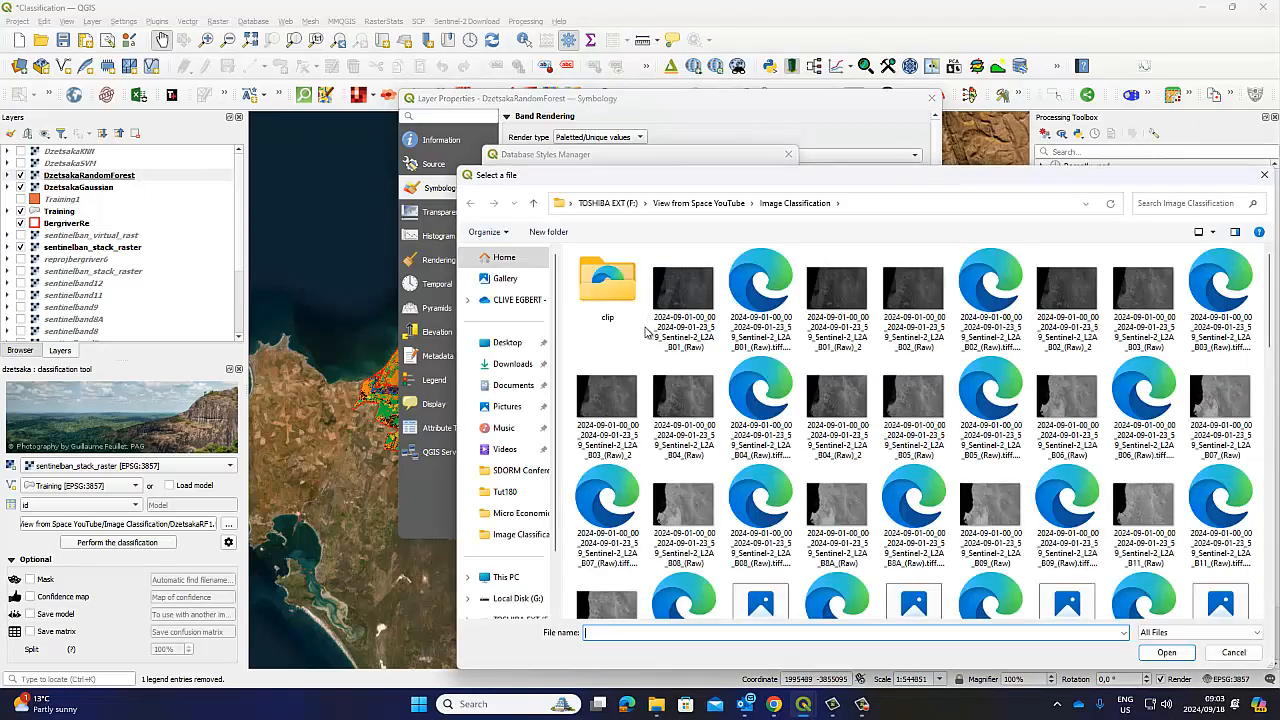
{"action": "scroll", "coordinate": [912, 522], "scroll_direction": "down", "scroll_amount": 5}
{"action": "left_click", "coordinate": [833, 462]}
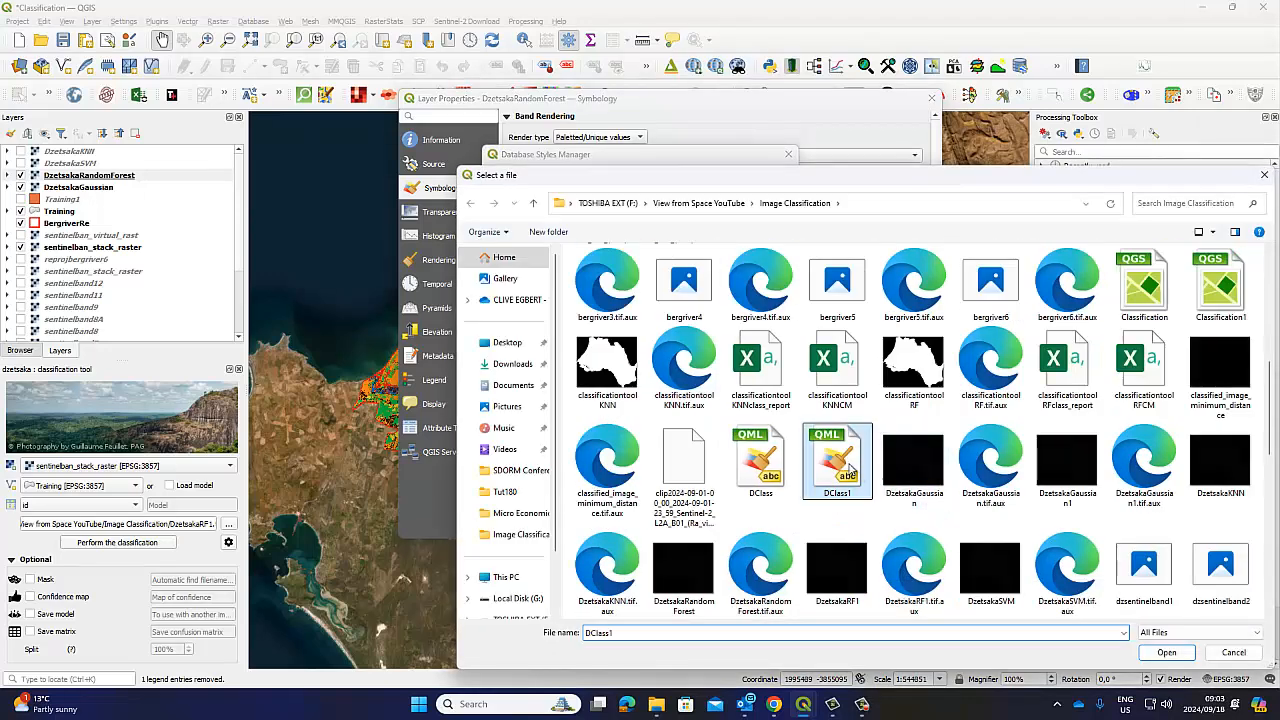
{"action": "left_click", "coordinate": [1166, 652]}
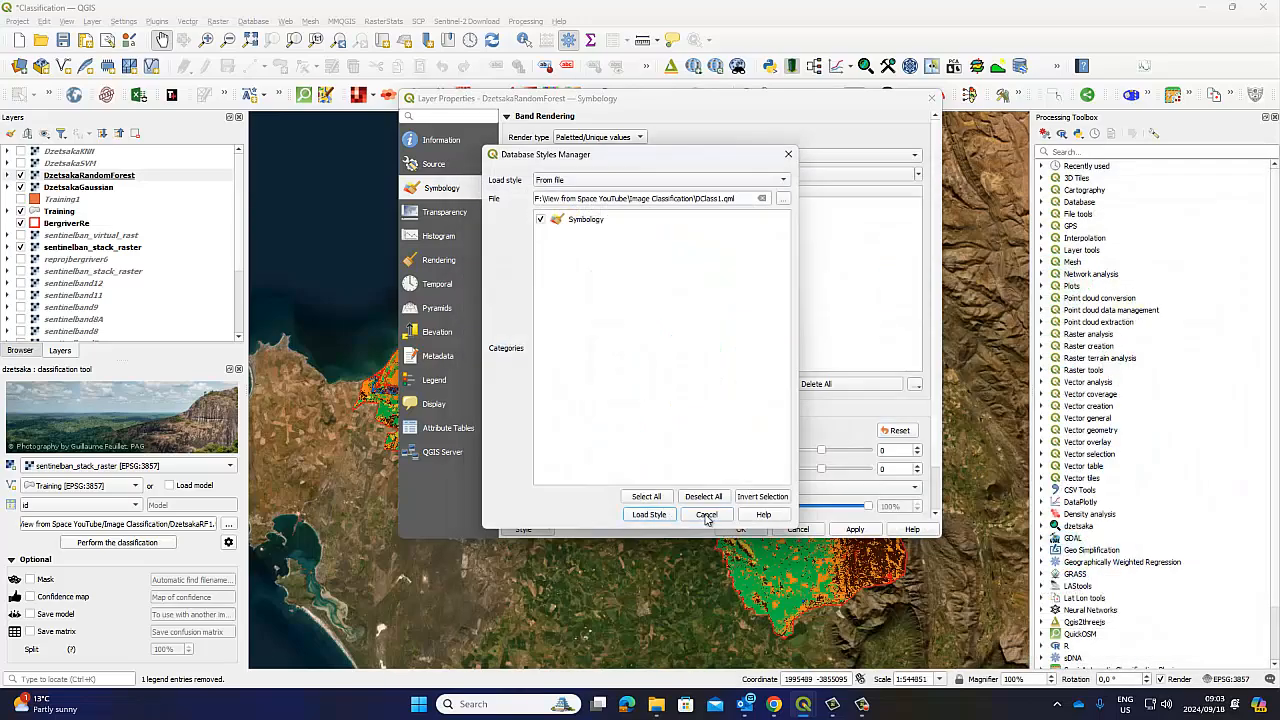
{"action": "left_click", "coordinate": [665, 515]}
{"action": "left_click", "coordinate": [826, 561]}
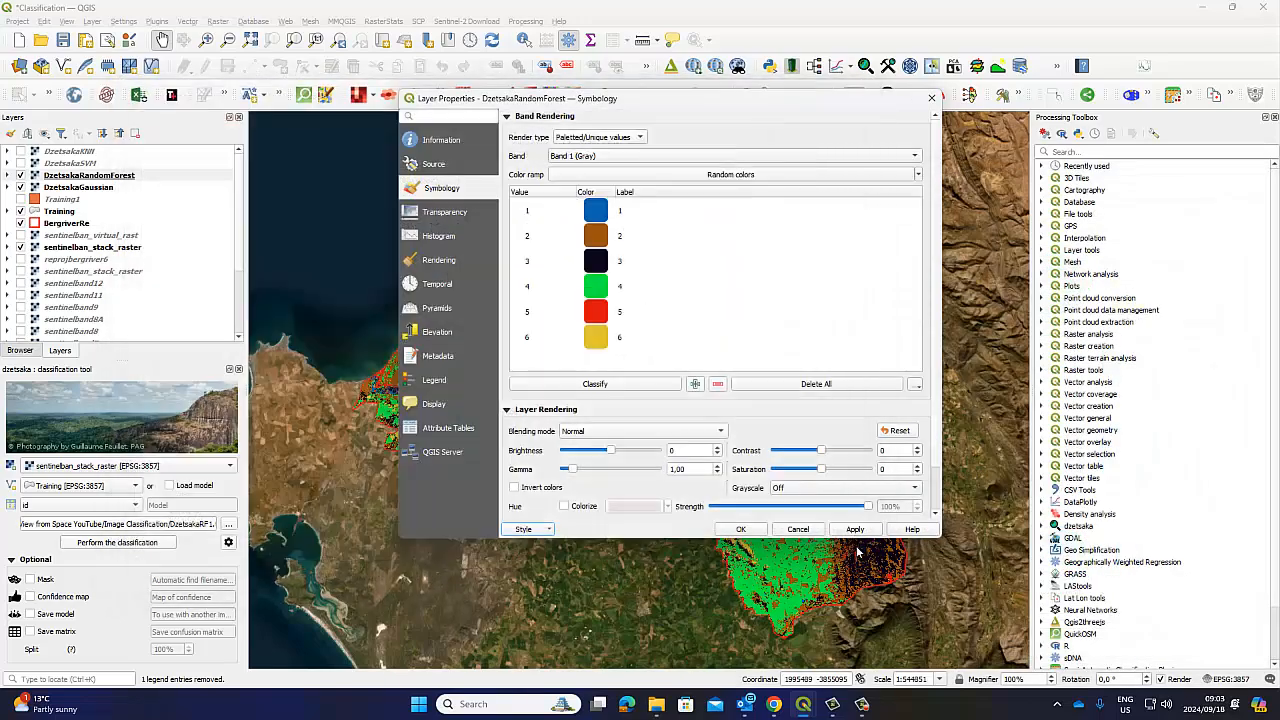
{"action": "left_click", "coordinate": [760, 531]}
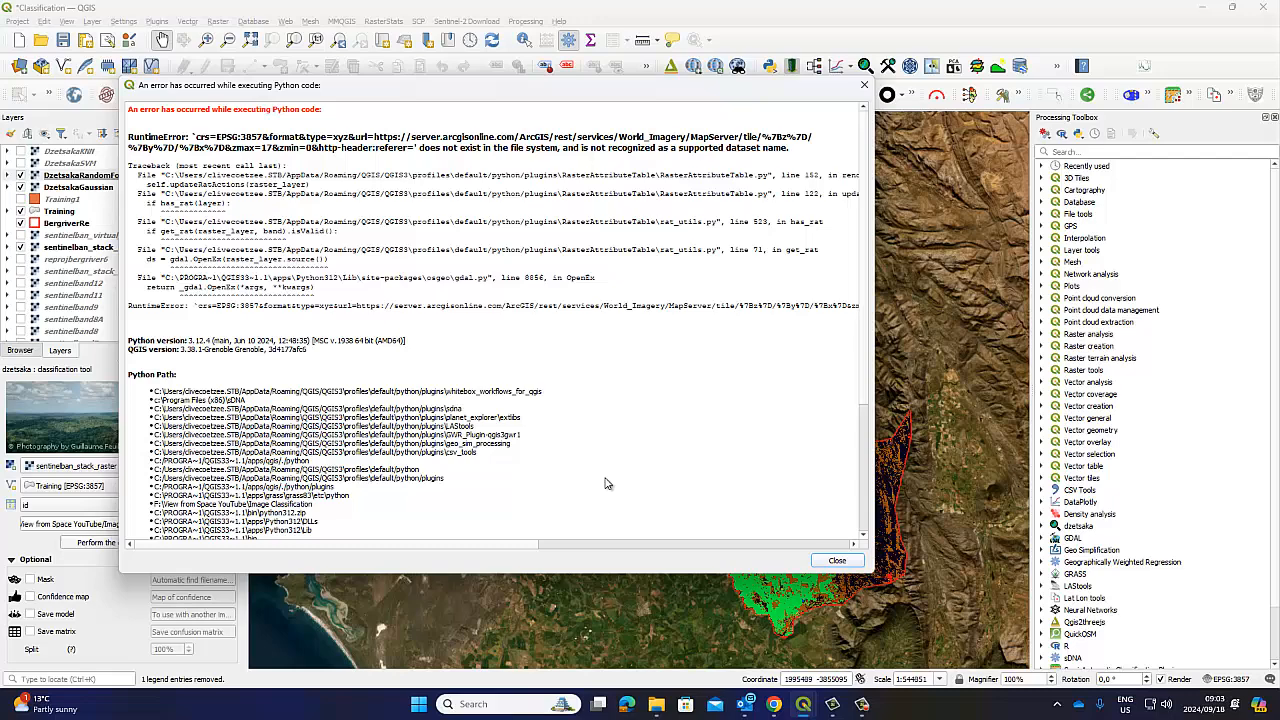
{"action": "left_click", "coordinate": [838, 560]}
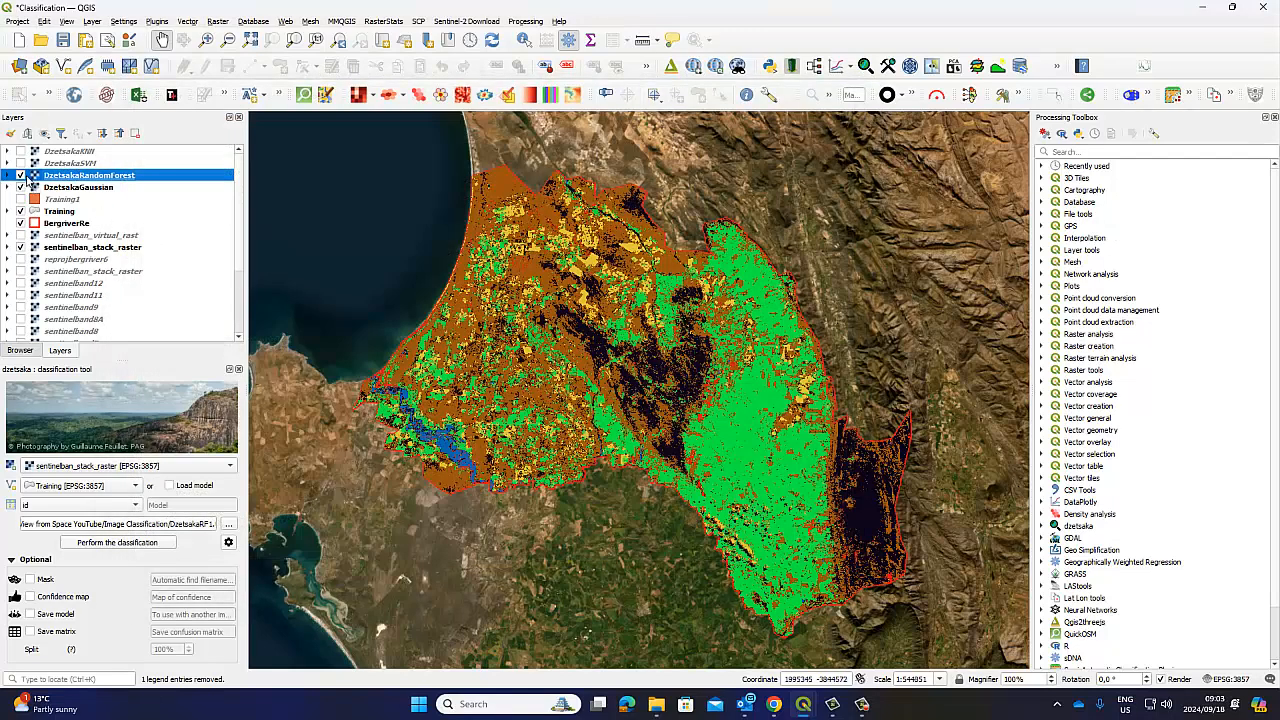
Save the project with the DzetsakaRandomForest layer visible
{"action": "left_click", "coordinate": [20, 176]}
{"action": "left_click", "coordinate": [20, 176]}
{"action": "left_click", "coordinate": [20, 176]}
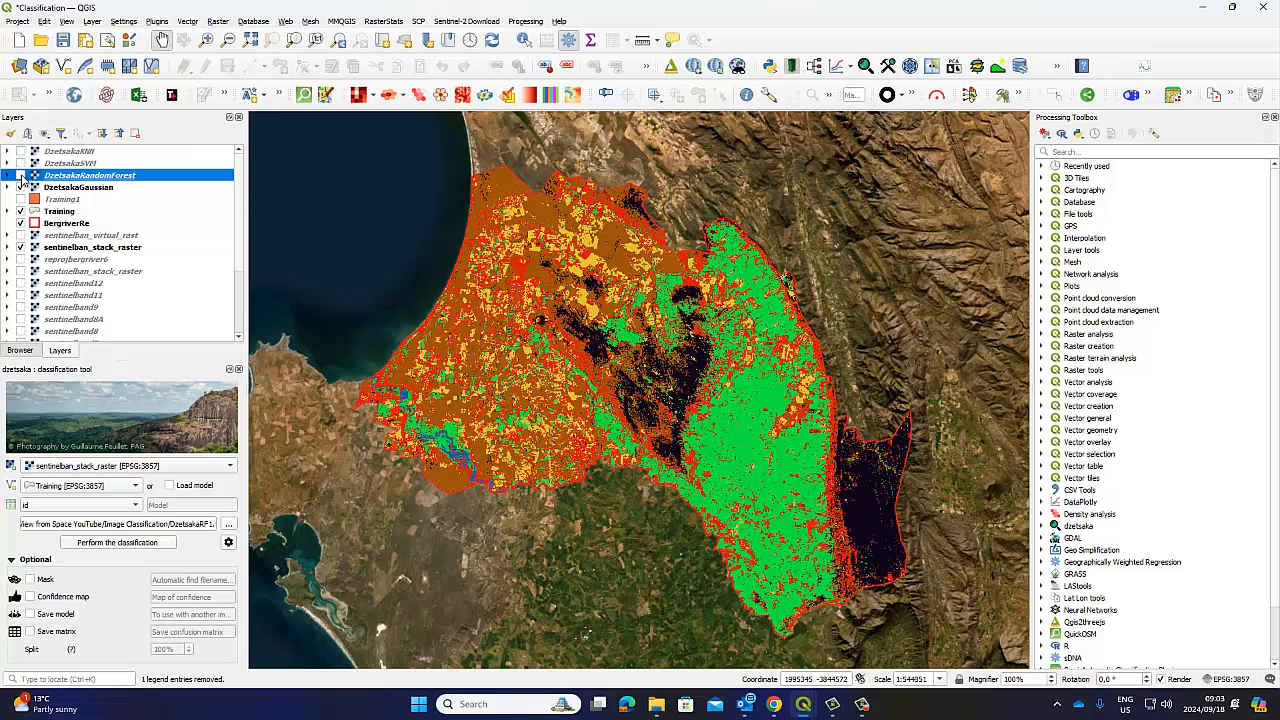
{"action": "left_click", "coordinate": [63, 40]}
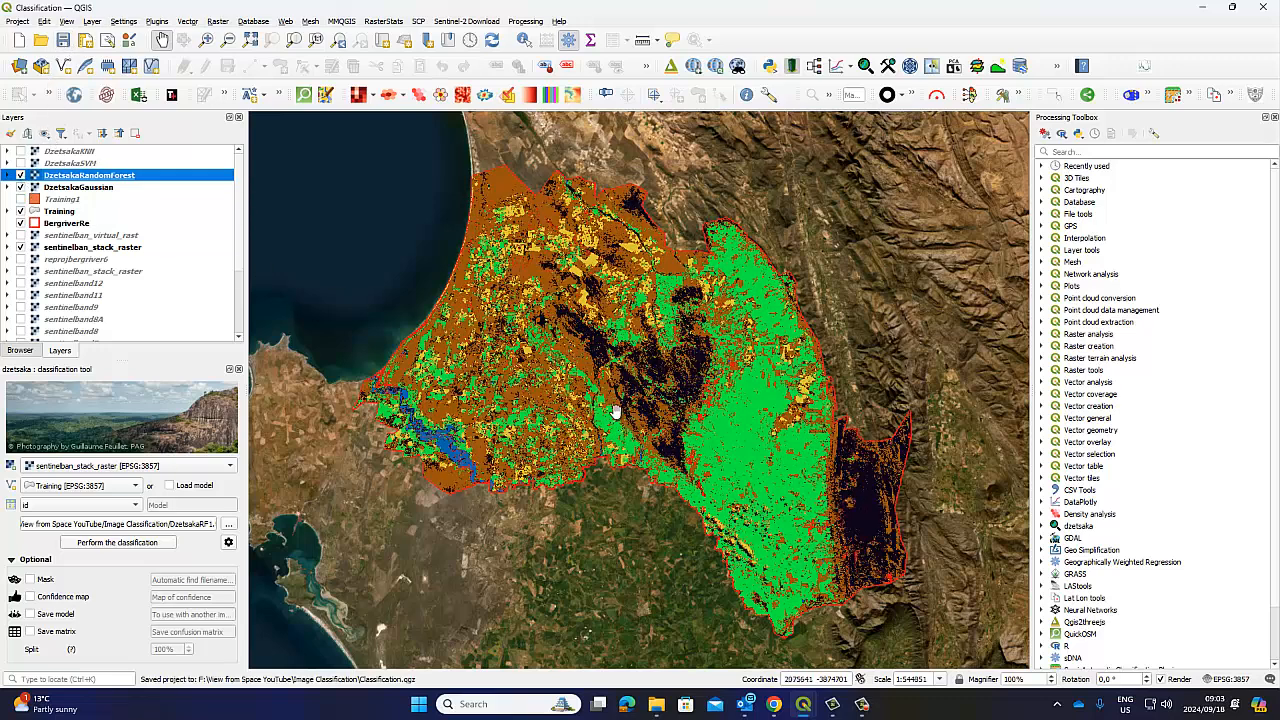
Toggle DzetsakaRandomForest on and off repeatedly to compare it with DzetsakaGaussian beneath
{"action": "left_click", "coordinate": [21, 176]}
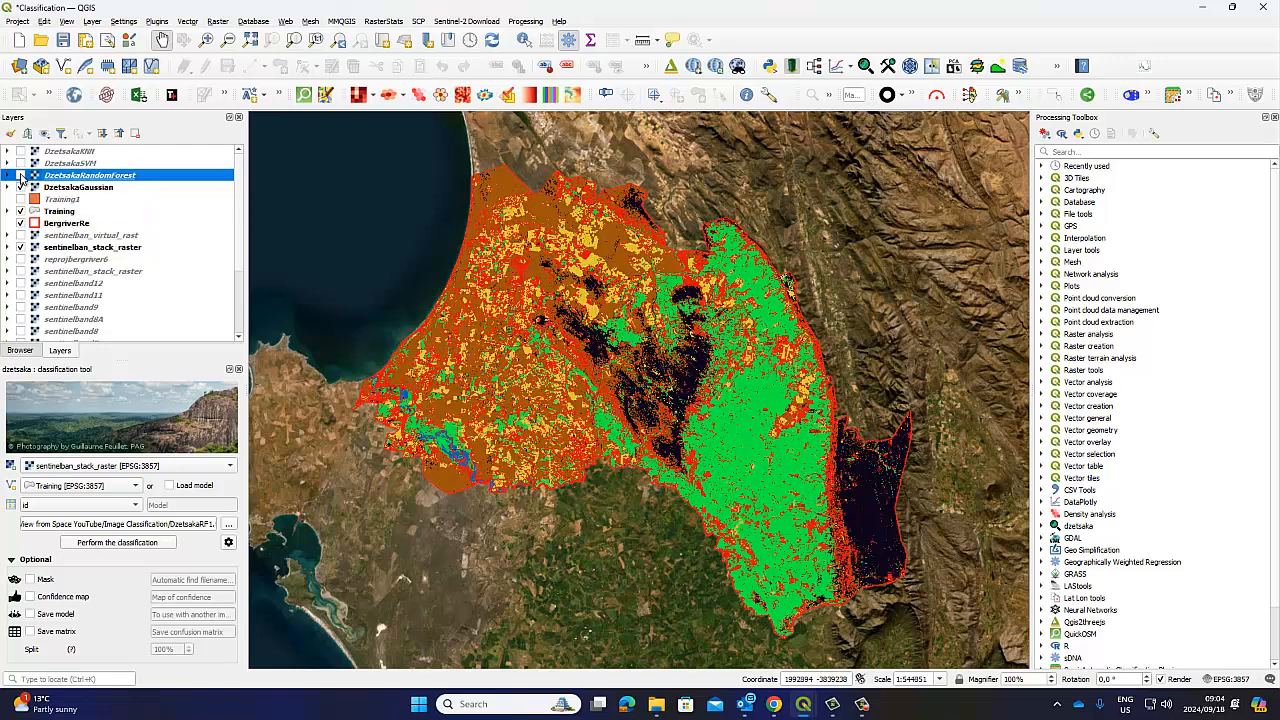
{"action": "left_click", "coordinate": [21, 176]}
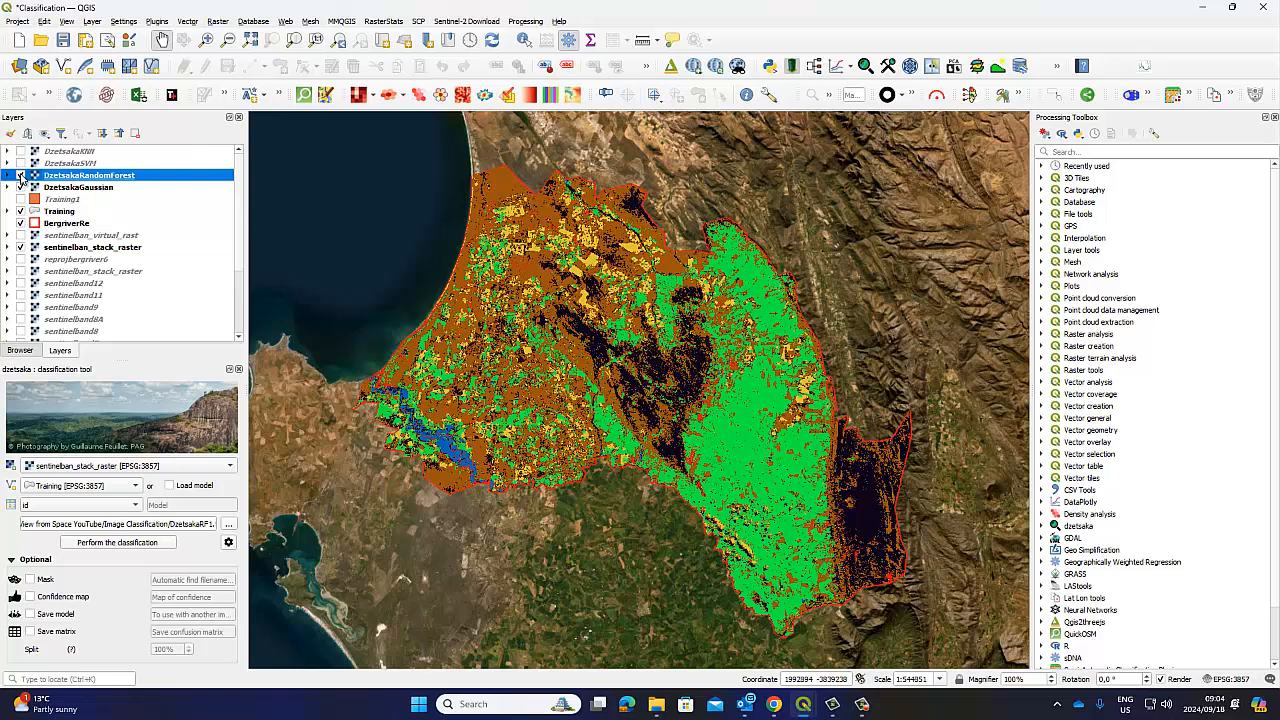
{"action": "left_click", "coordinate": [21, 176]}
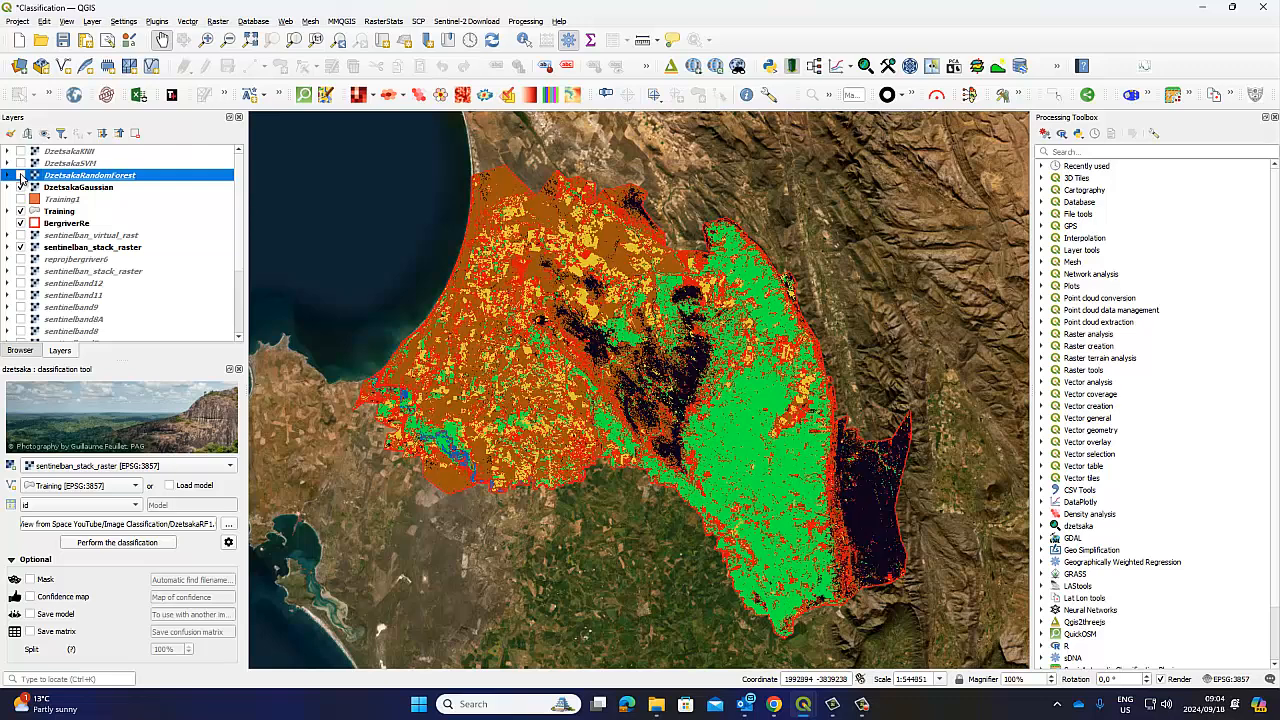
{"action": "left_click", "coordinate": [21, 176]}
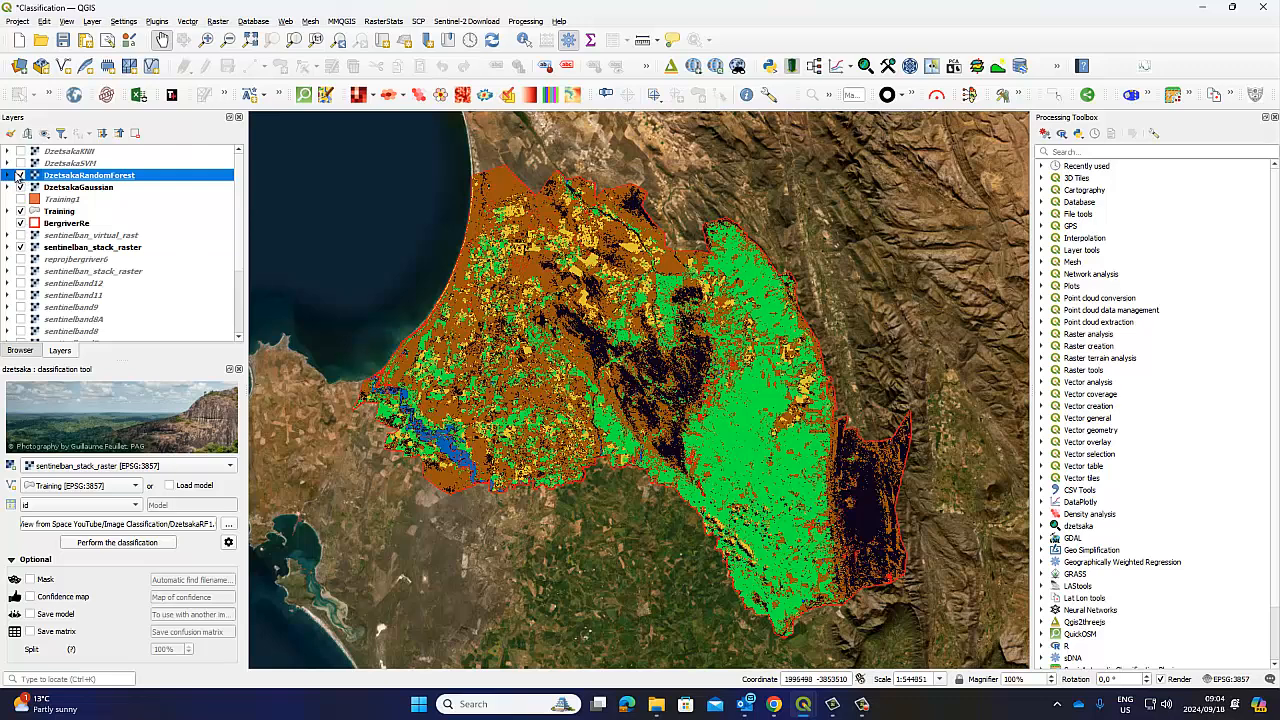
{"action": "left_click", "coordinate": [21, 176]}
{"action": "left_click", "coordinate": [21, 176]}
{"action": "left_click", "coordinate": [21, 175]}
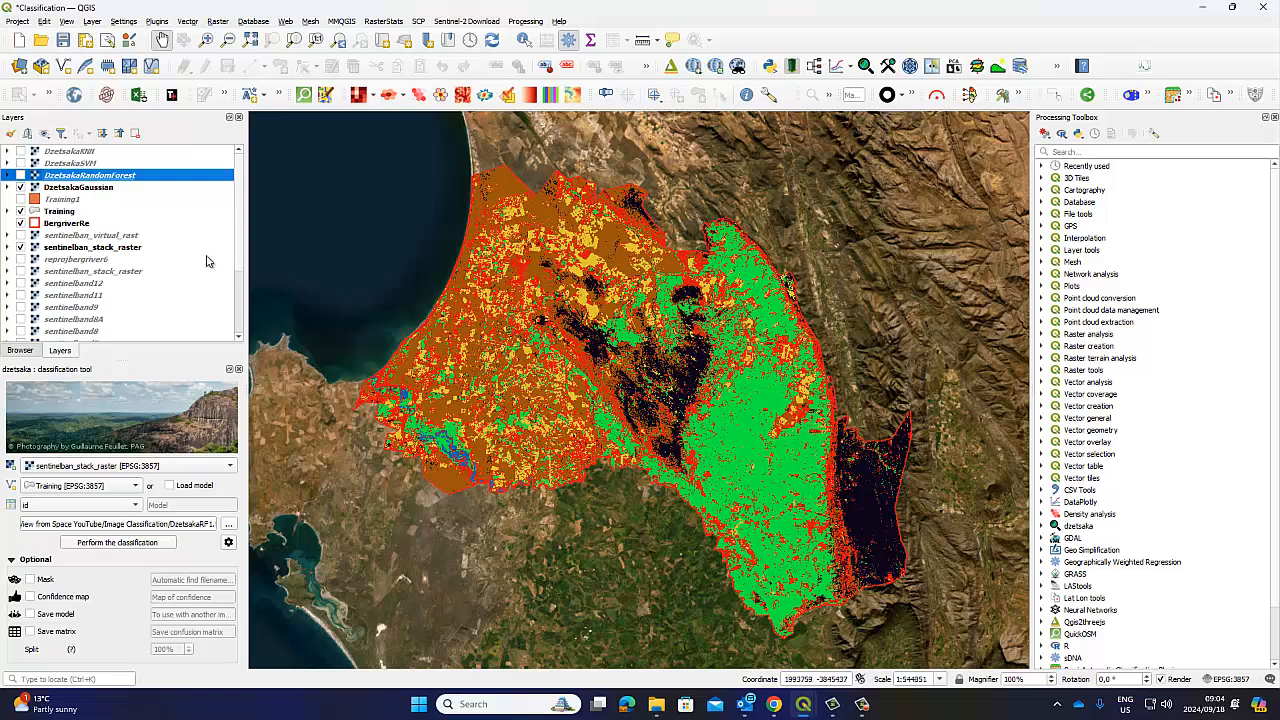
{"action": "left_click", "coordinate": [21, 175]}
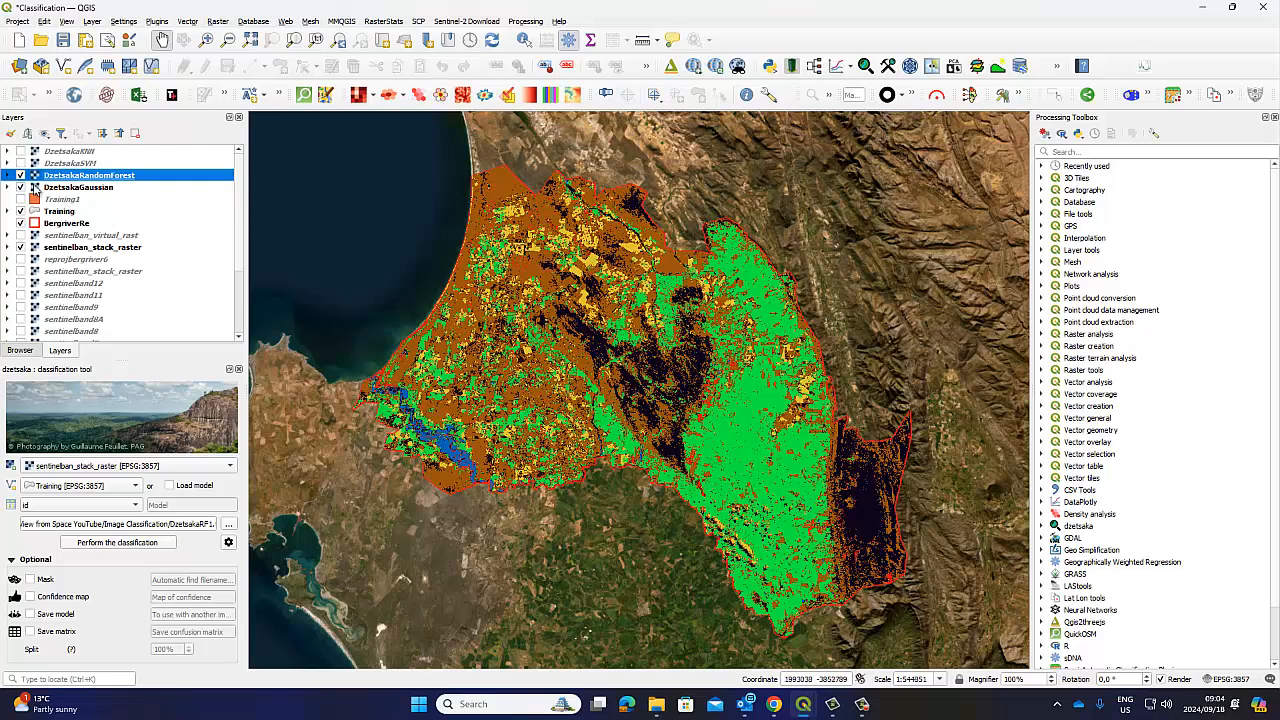
{"action": "left_click", "coordinate": [20, 176]}
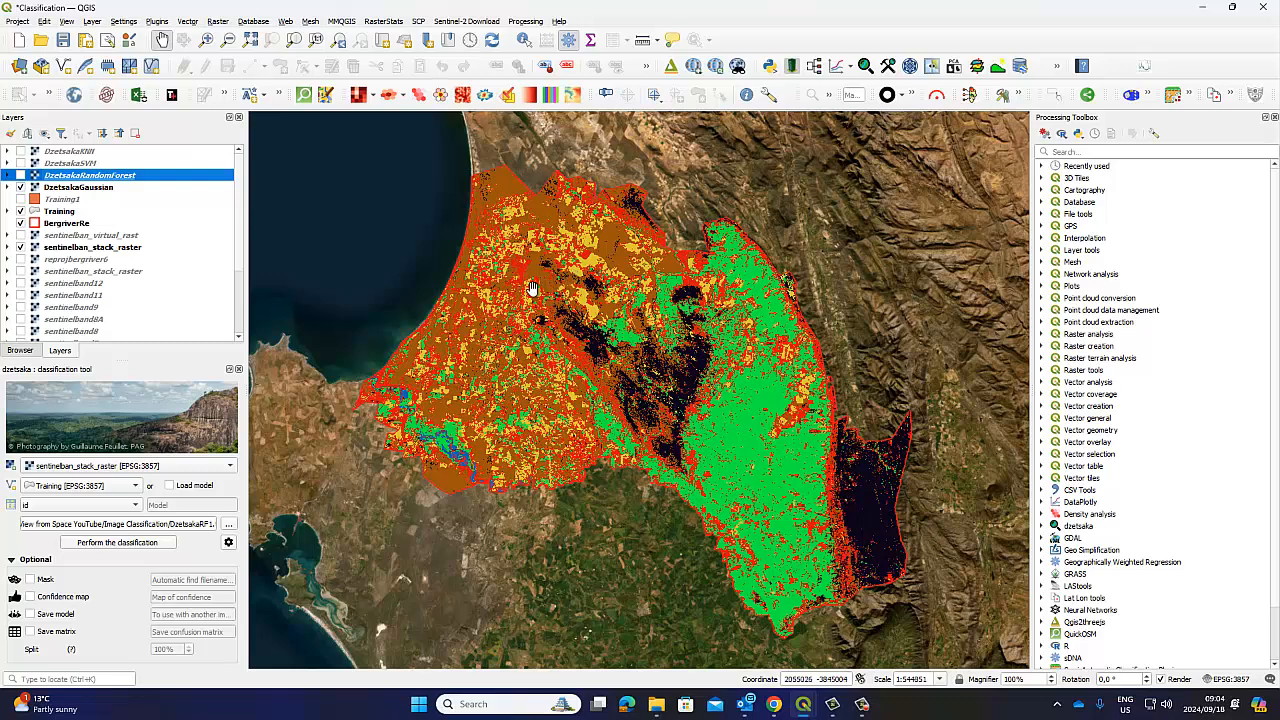
{"action": "left_click", "coordinate": [20, 176]}
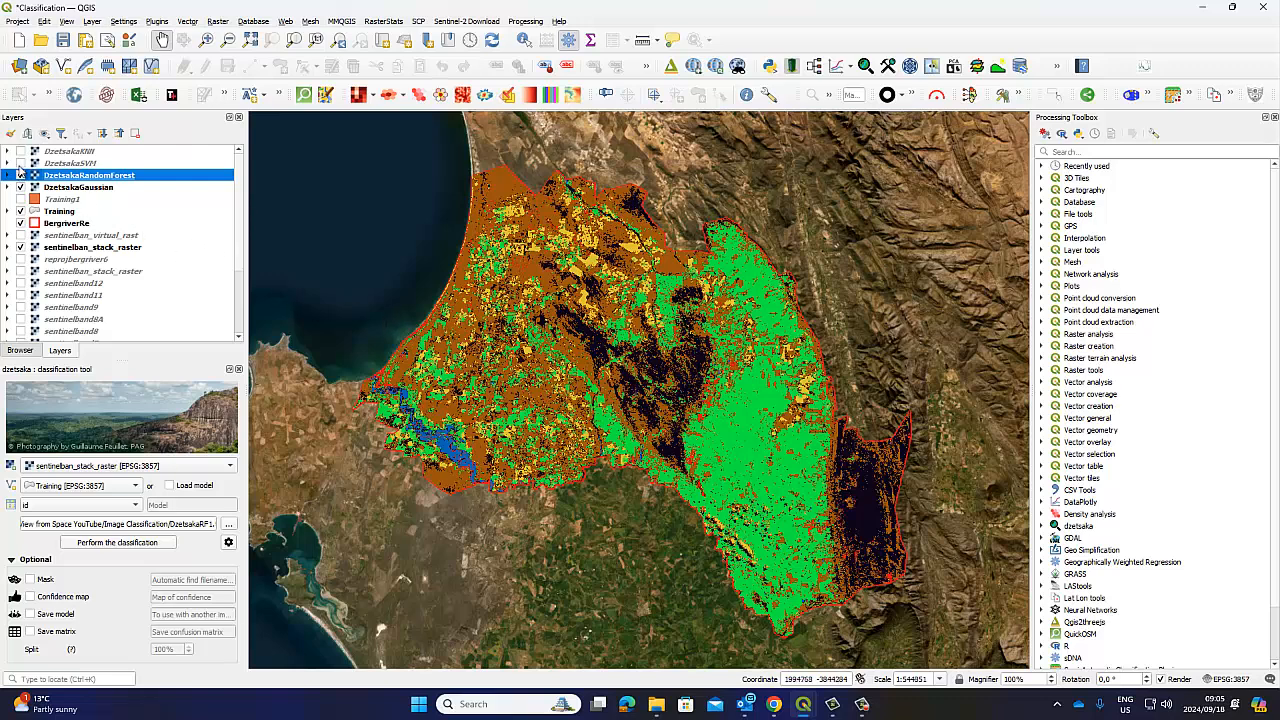
Switch the dzetsaka classifier to Support Vector Machines, clear the temp suffix, and show DzetsakaSVM
{"action": "left_click", "coordinate": [228, 543]}
{"action": "left_click", "coordinate": [728, 291]}
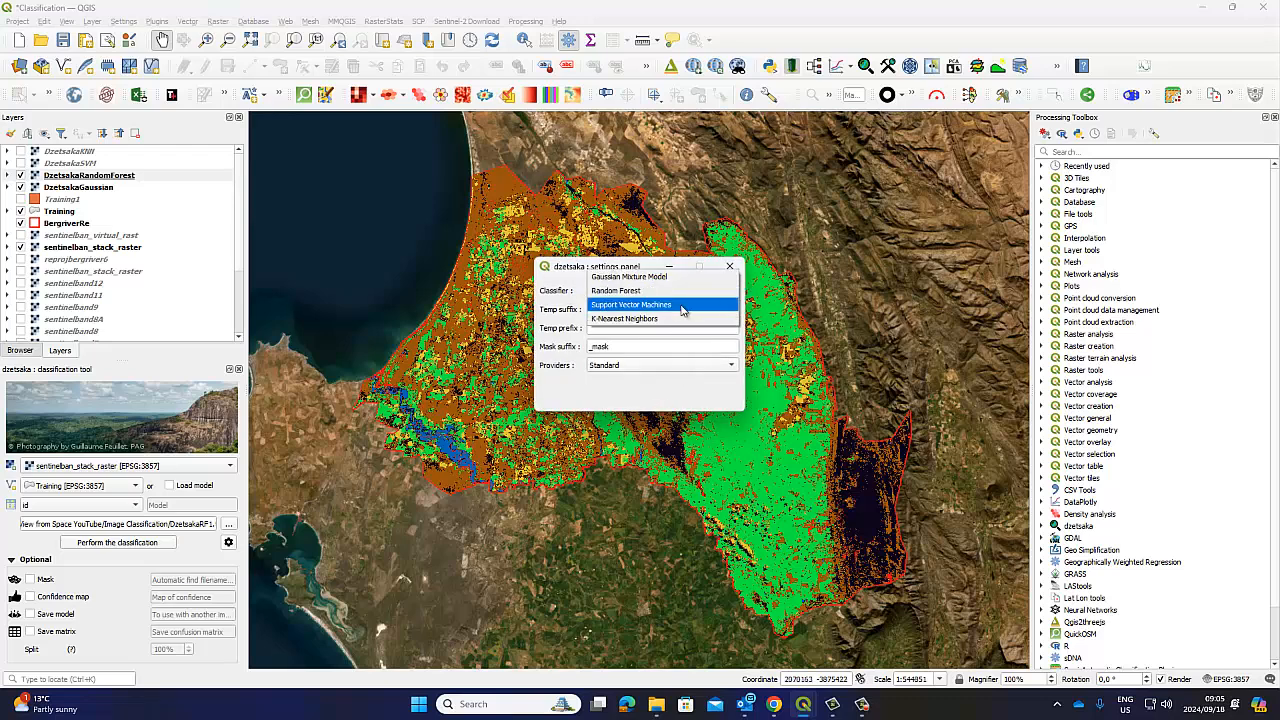
{"action": "left_click", "coordinate": [668, 307]}
{"action": "left_click", "coordinate": [612, 310]}
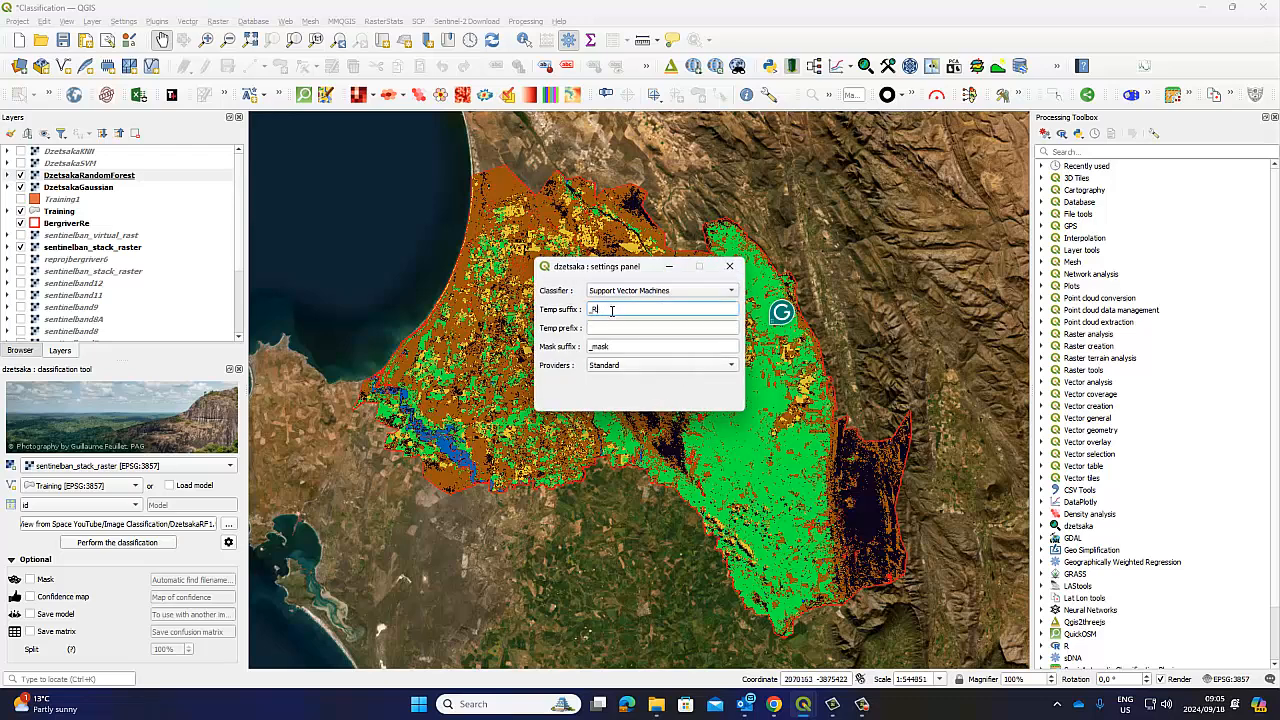
{"action": "key", "text": "BackSpace"}
{"action": "key", "text": "BackSpace"}
{"action": "left_click", "coordinate": [729, 268]}
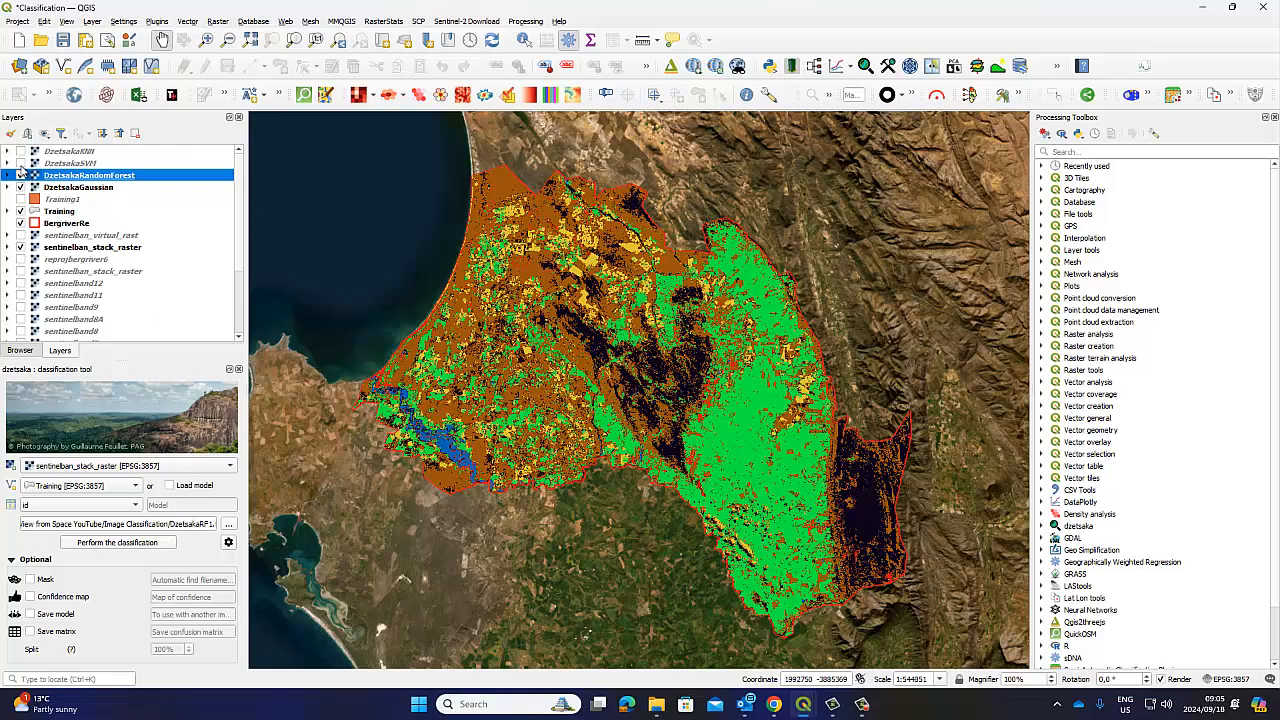
{"action": "left_click", "coordinate": [20, 163]}
Load the DClass1.qml style onto DzetsakaSVM in its layer properties, dismissing the Python errors
{"action": "right_click", "coordinate": [62, 163]}
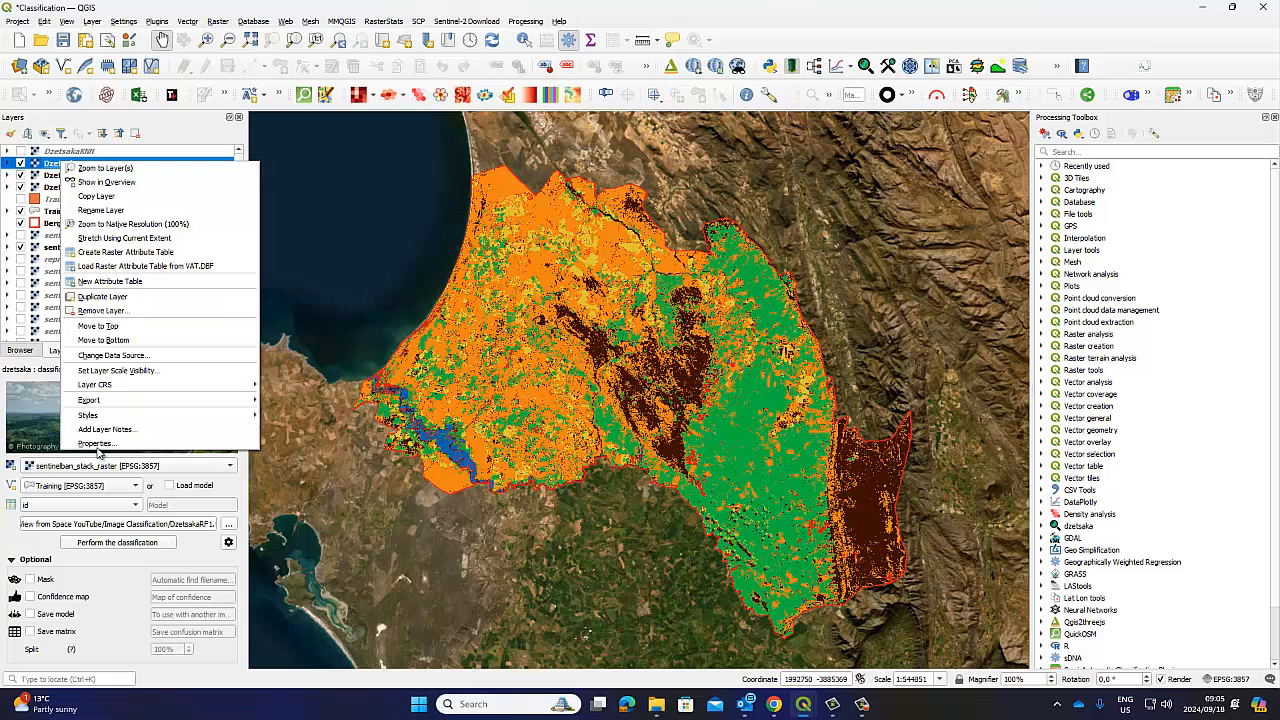
{"action": "left_click", "coordinate": [96, 443]}
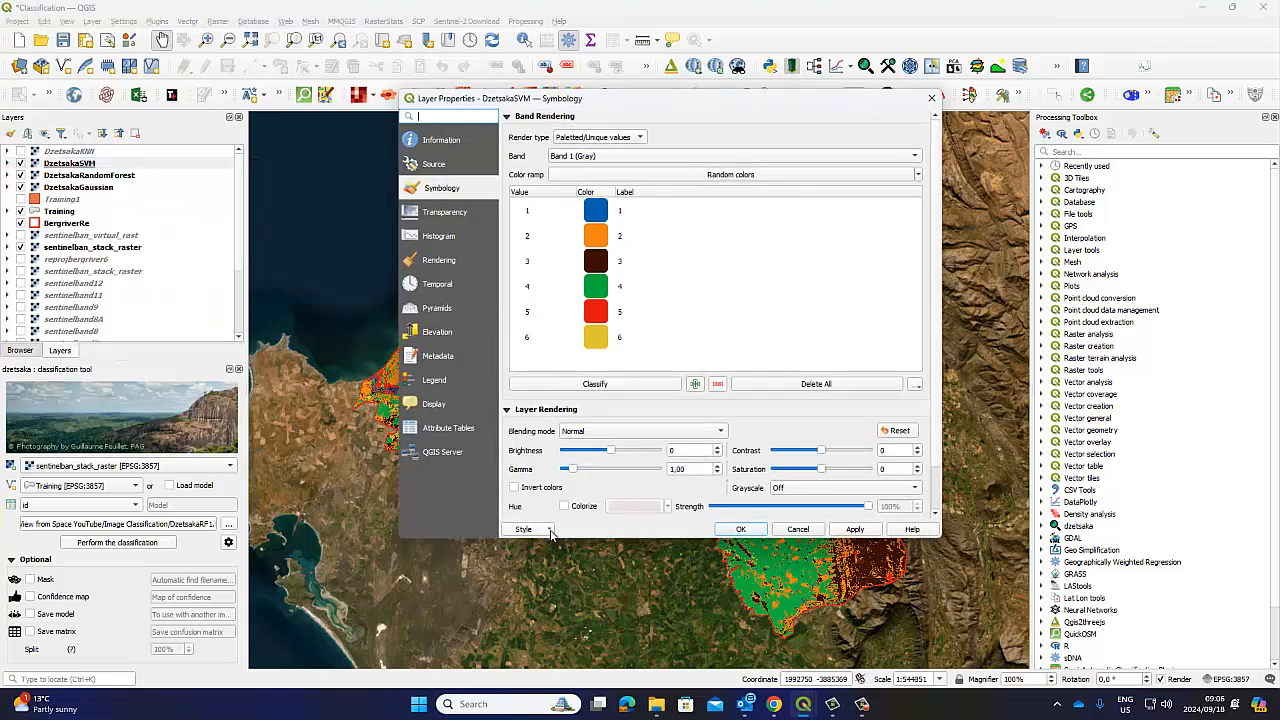
{"action": "left_click", "coordinate": [548, 531]}
{"action": "left_click", "coordinate": [550, 544]}
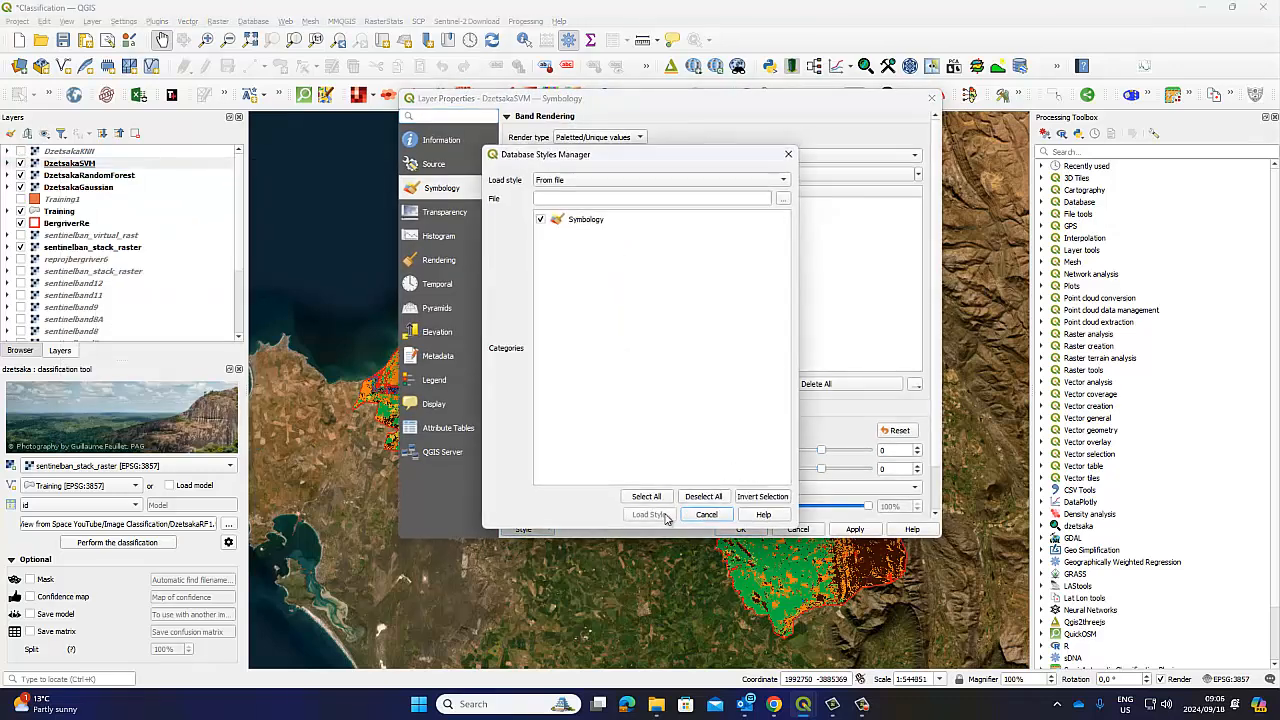
{"action": "left_click", "coordinate": [781, 202]}
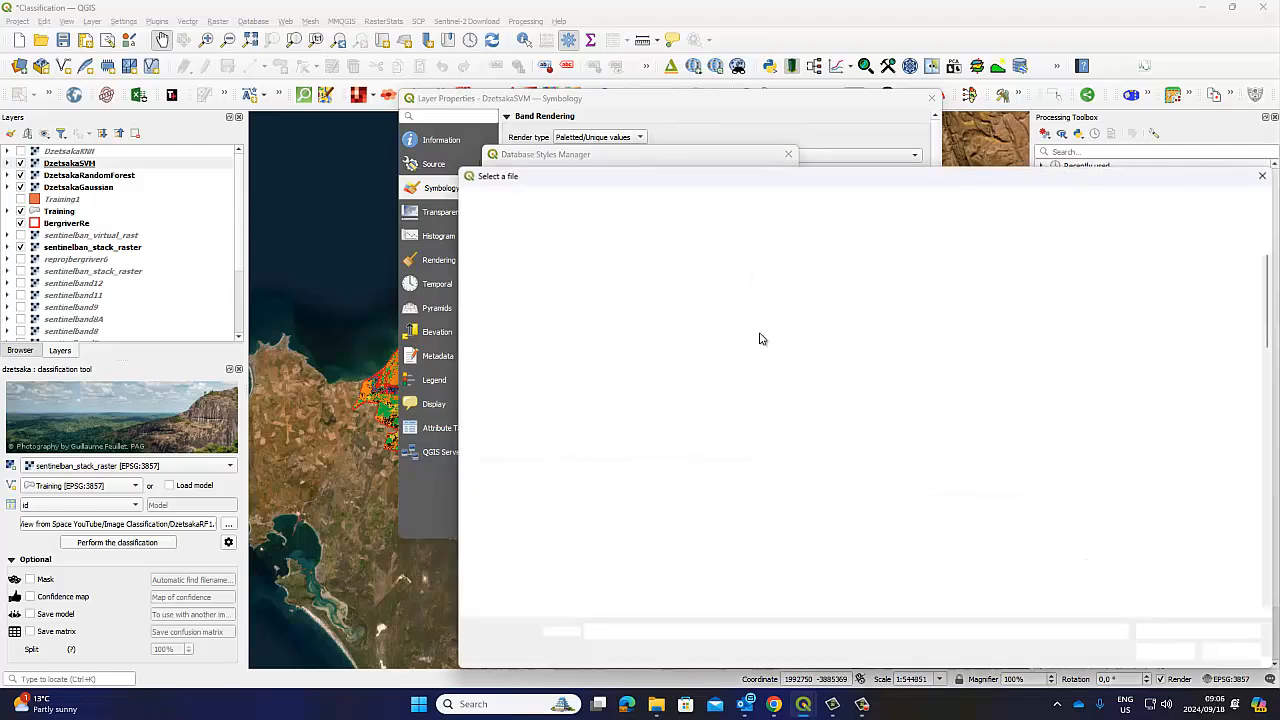
{"action": "scroll", "coordinate": [847, 307], "scroll_direction": "down", "scroll_amount": 3}
{"action": "left_click", "coordinate": [845, 300]}
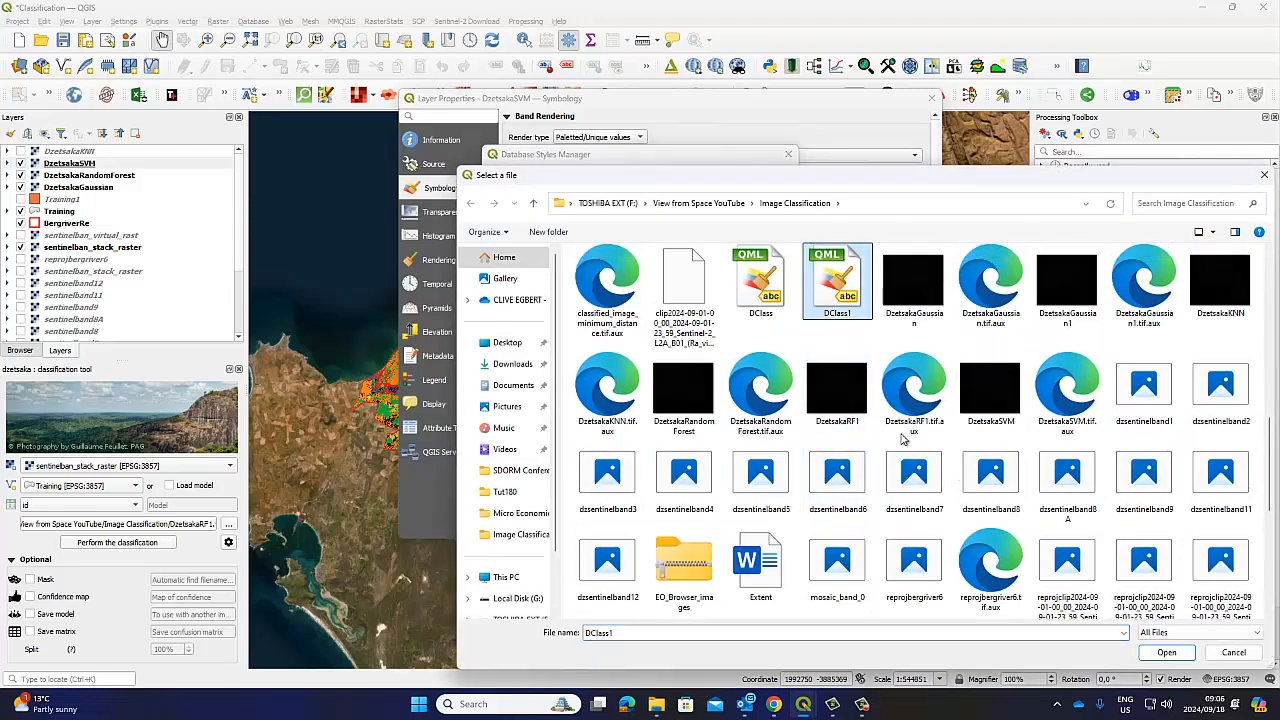
{"action": "left_click", "coordinate": [1166, 652]}
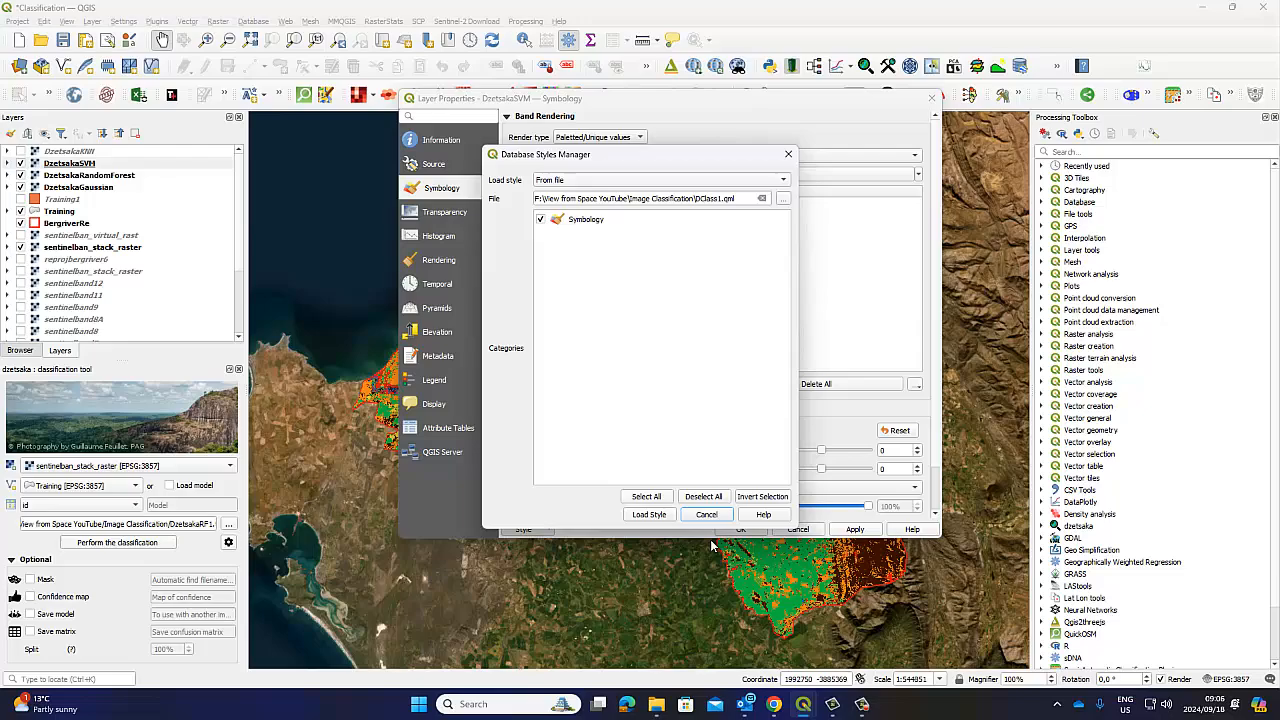
{"action": "left_click", "coordinate": [649, 514]}
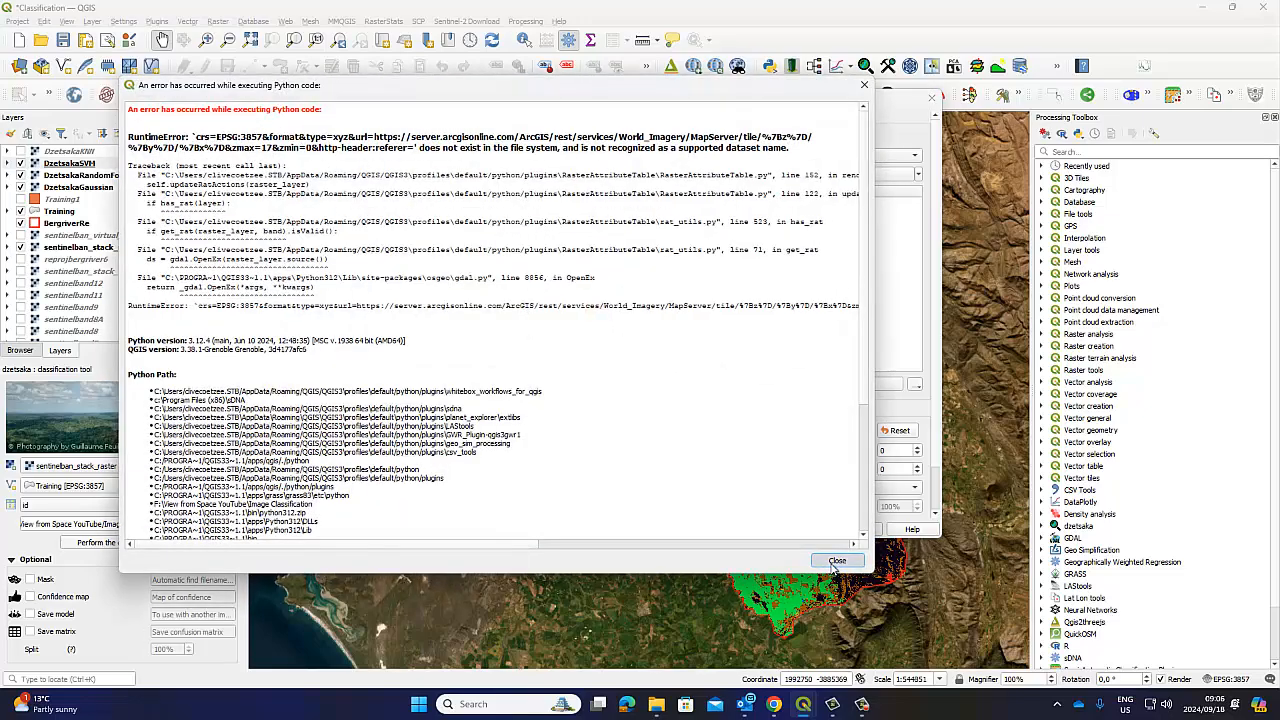
{"action": "left_click", "coordinate": [835, 561]}
{"action": "left_click", "coordinate": [741, 529]}
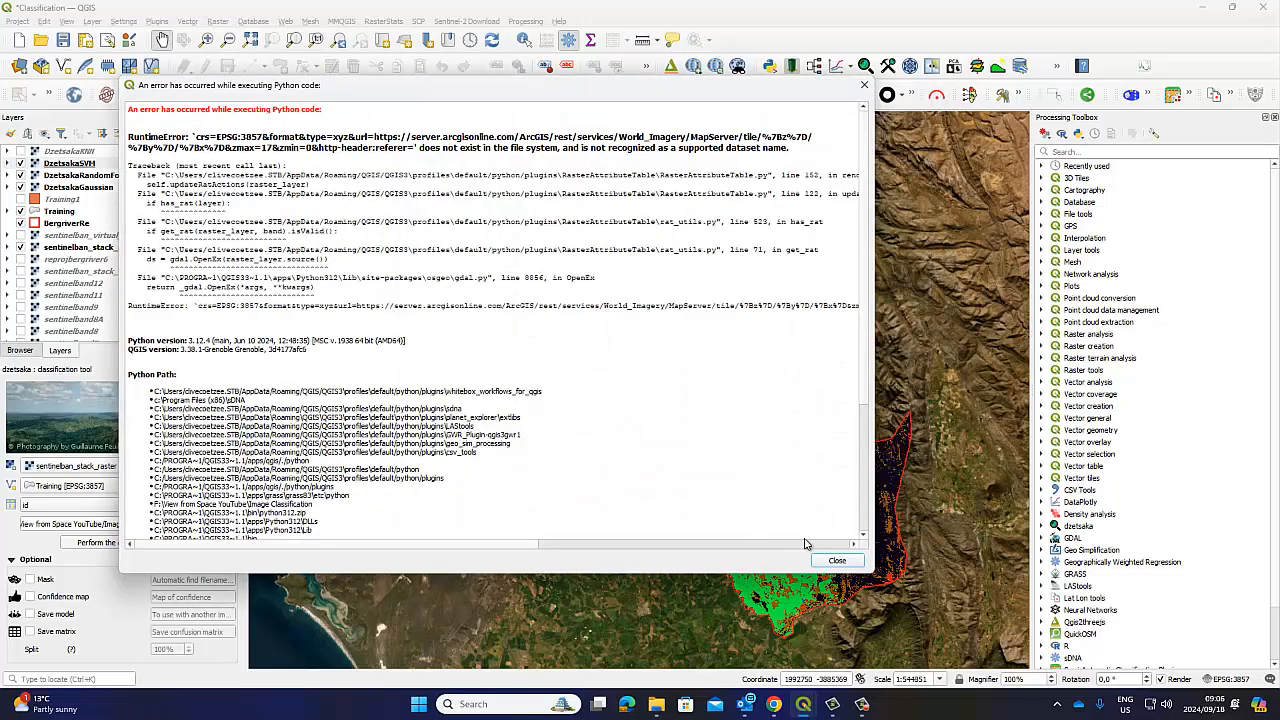
{"action": "left_click", "coordinate": [835, 562]}
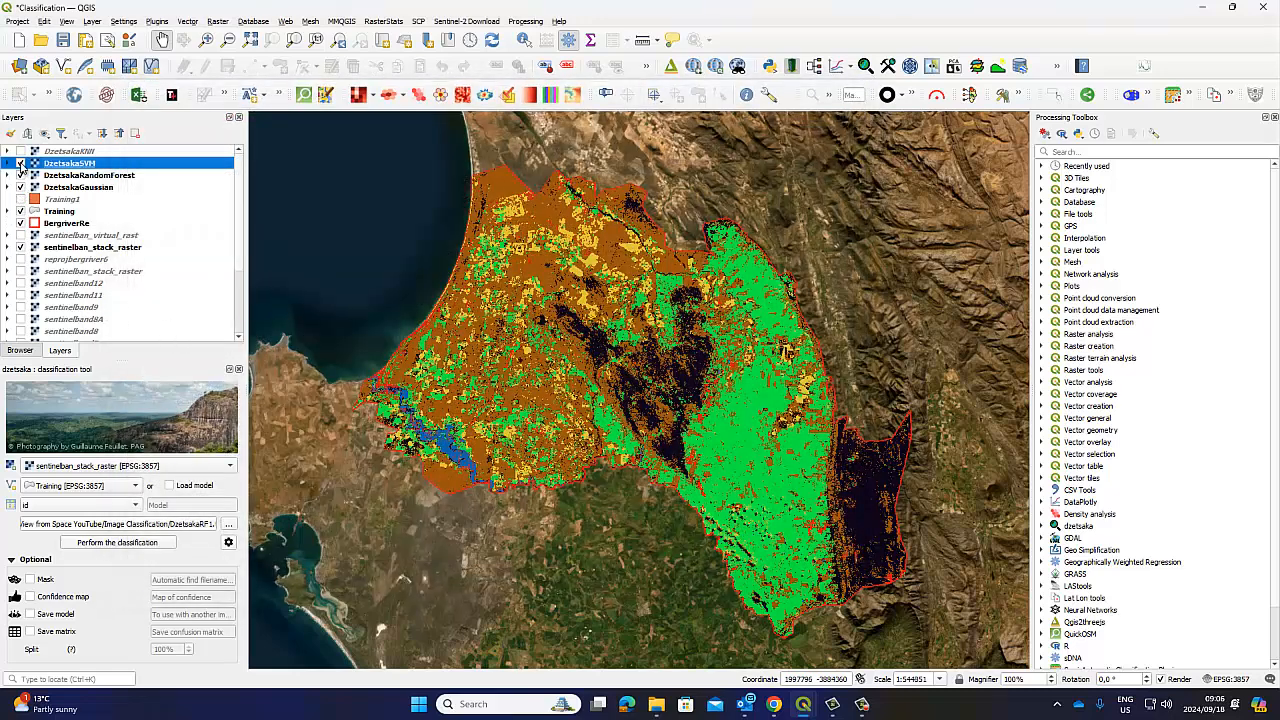
{"action": "left_click", "coordinate": [20, 164]}
{"action": "left_click", "coordinate": [20, 164]}
{"action": "left_click", "coordinate": [20, 164]}
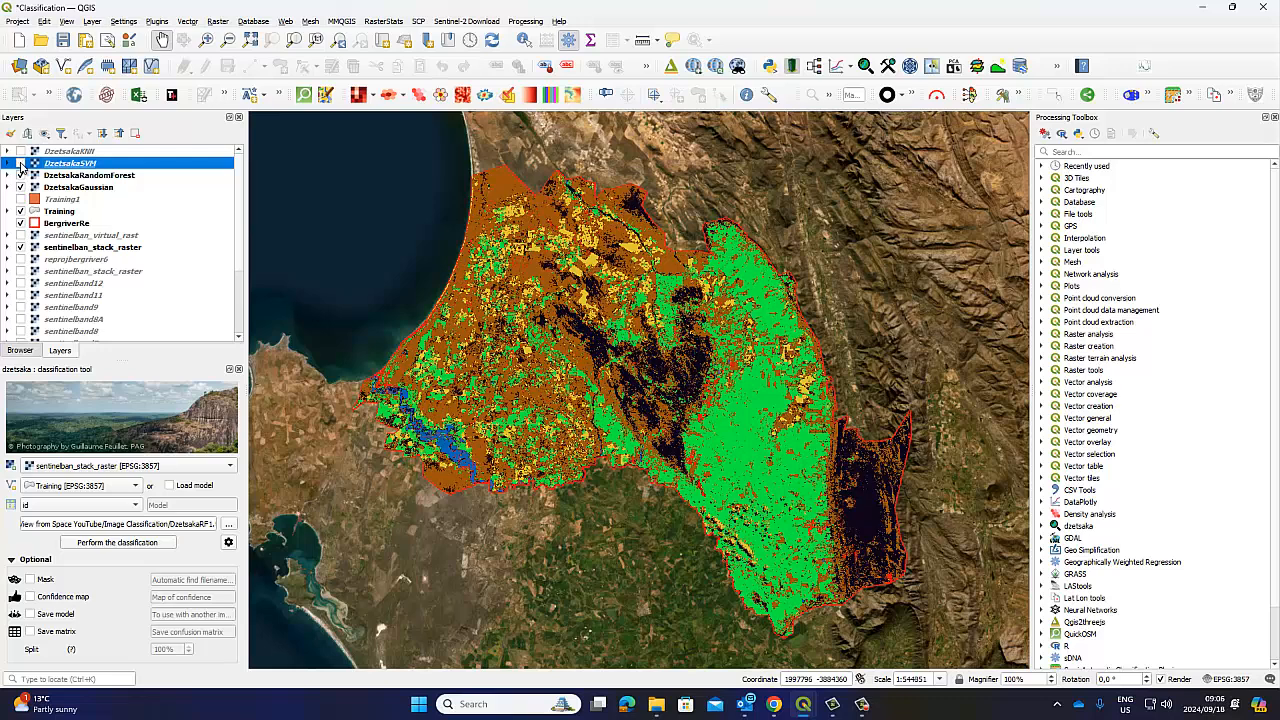
{"action": "left_click", "coordinate": [20, 164]}
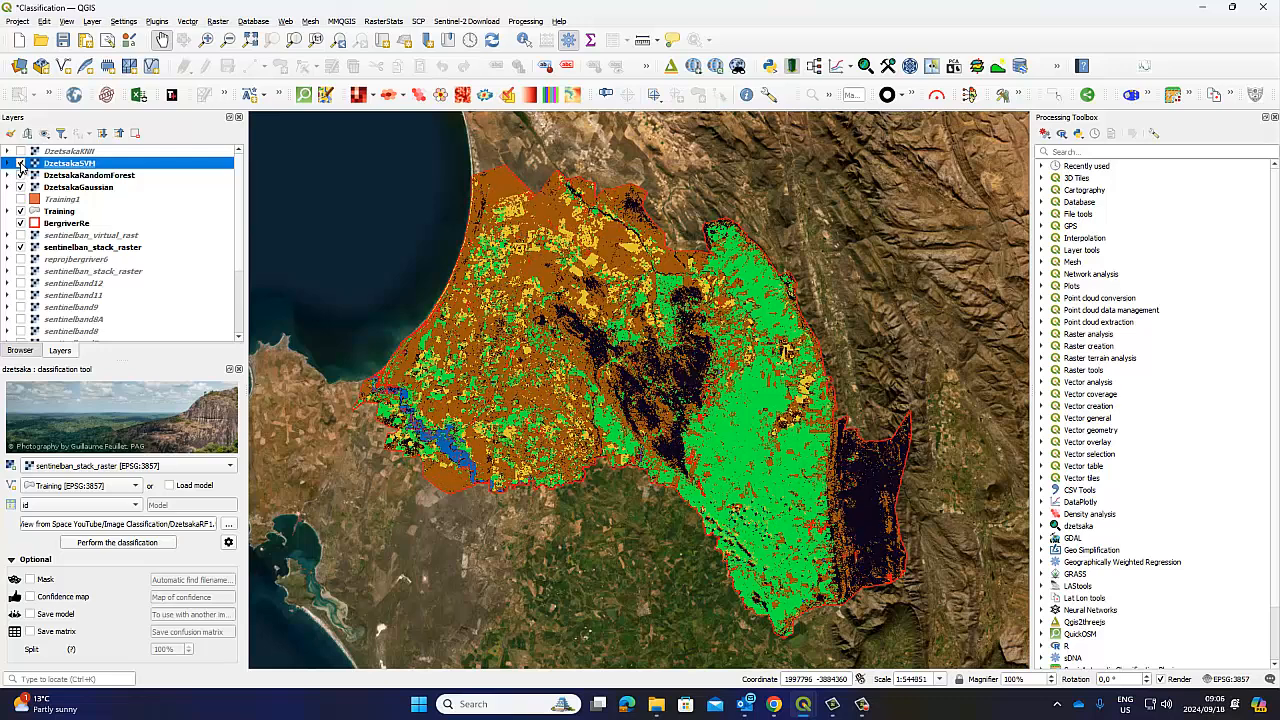
{"action": "left_click", "coordinate": [20, 164]}
{"action": "left_click", "coordinate": [20, 164]}
{"action": "left_click", "coordinate": [21, 163]}
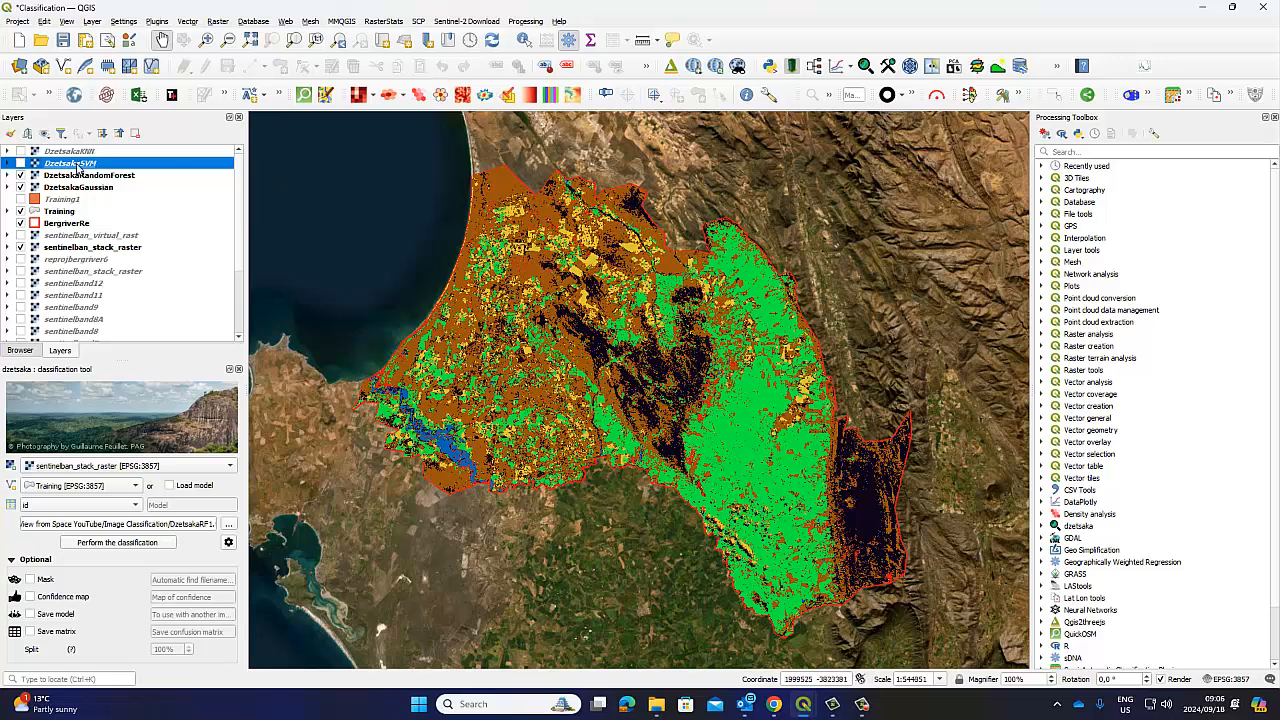
{"action": "left_click", "coordinate": [21, 163]}
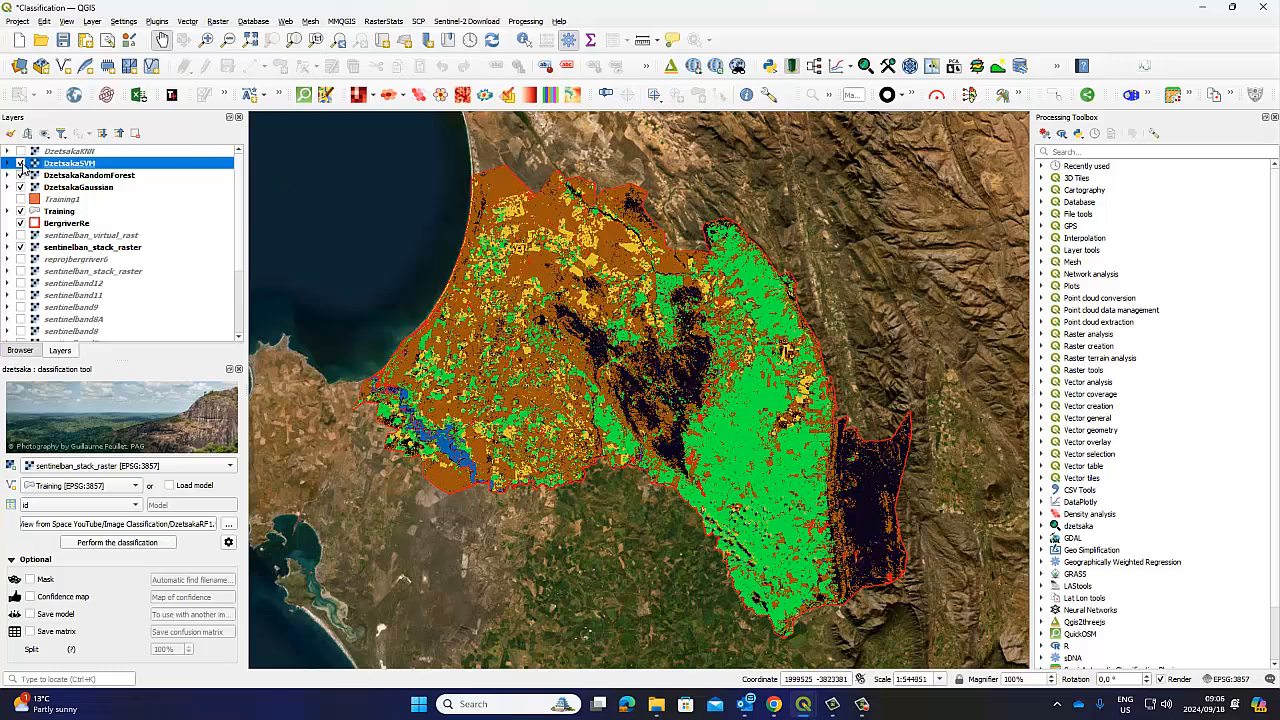
{"action": "left_click", "coordinate": [21, 163]}
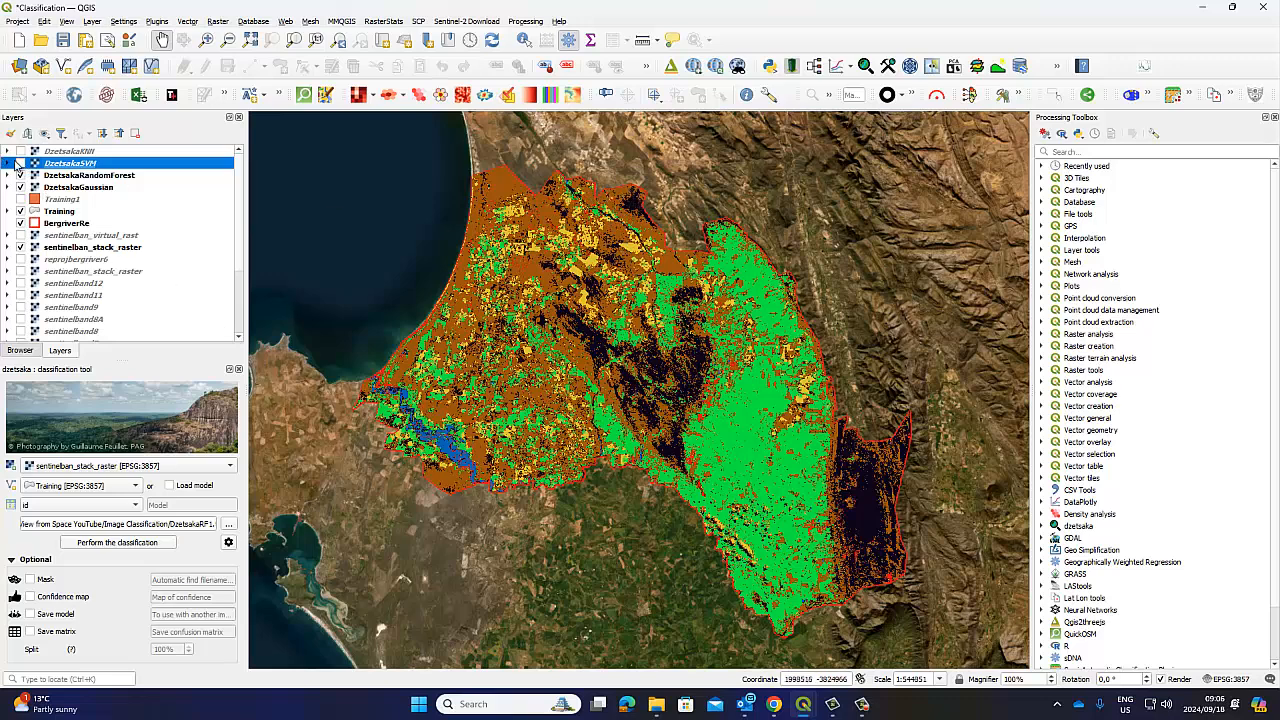
{"action": "left_click", "coordinate": [21, 163]}
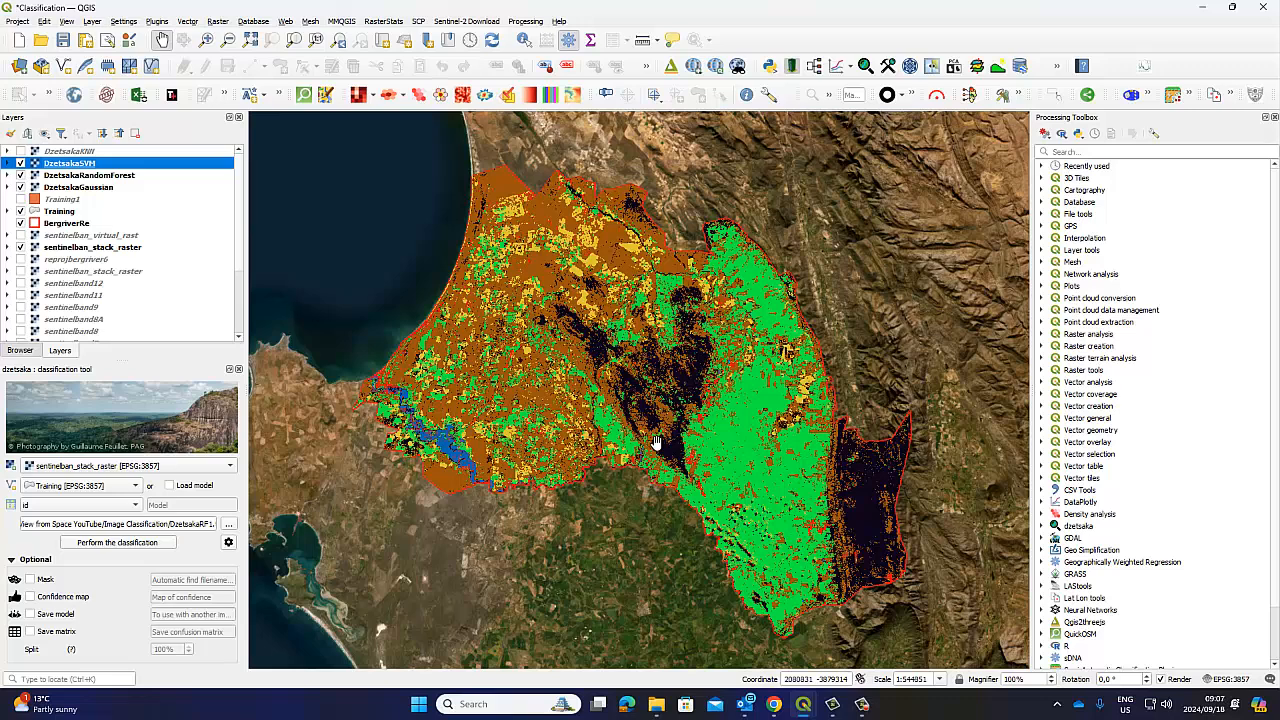
Set the dzetsaka classifier to K-Nearest Neighbors with temp suffix _KNN
{"action": "left_click", "coordinate": [228, 542]}
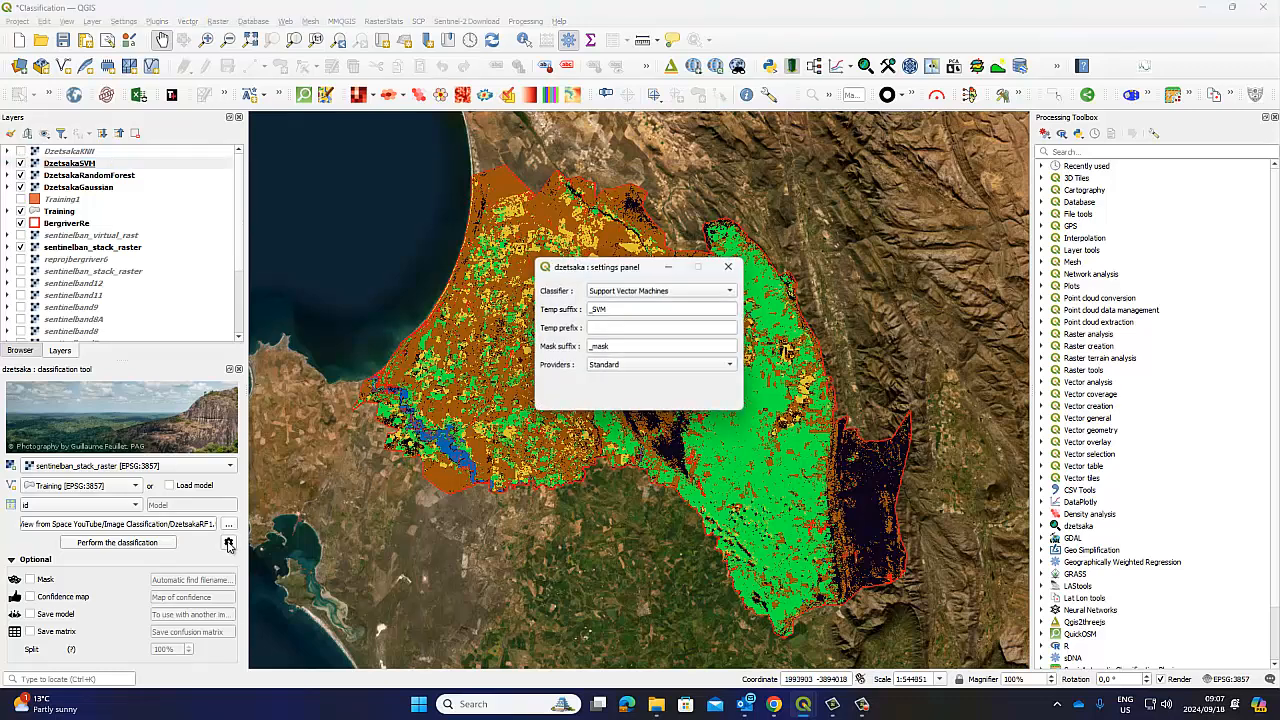
{"action": "left_click", "coordinate": [731, 290]}
{"action": "left_click", "coordinate": [667, 304]}
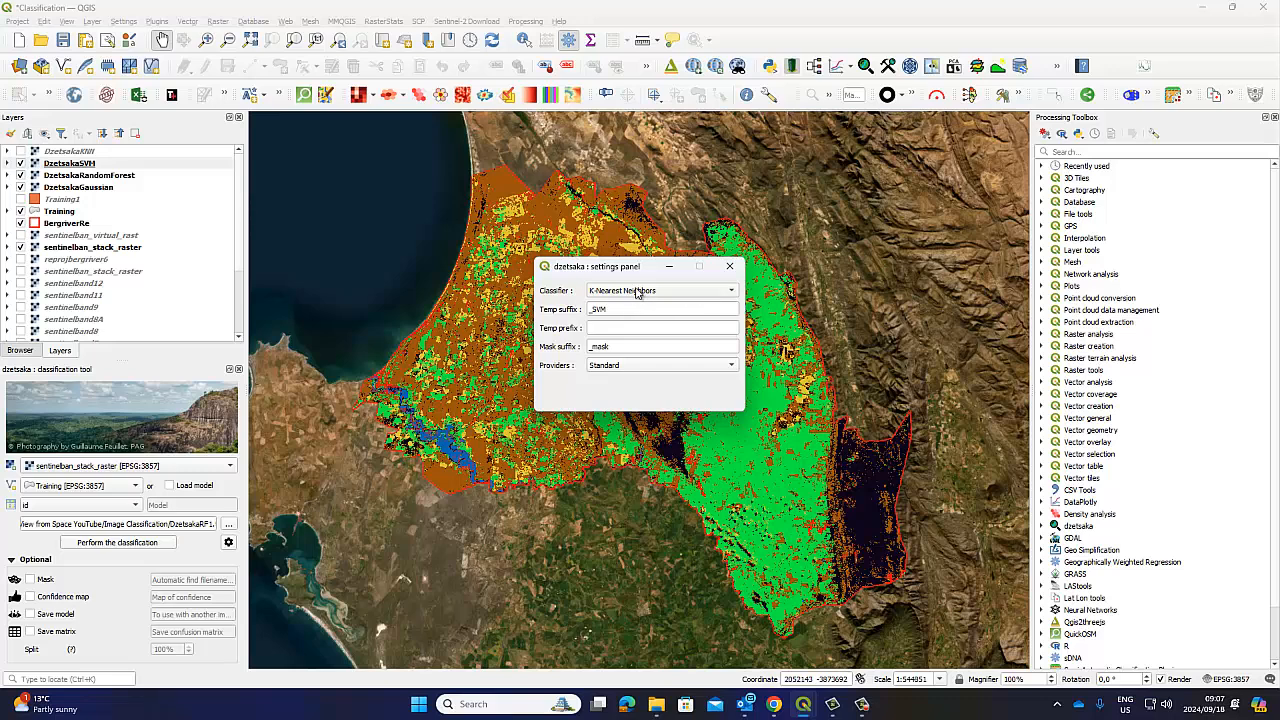
{"action": "left_click", "coordinate": [615, 310]}
{"action": "key", "text": "BackSpace"}
{"action": "key", "text": "BackSpace"}
{"action": "key", "text": "BackSpace"}
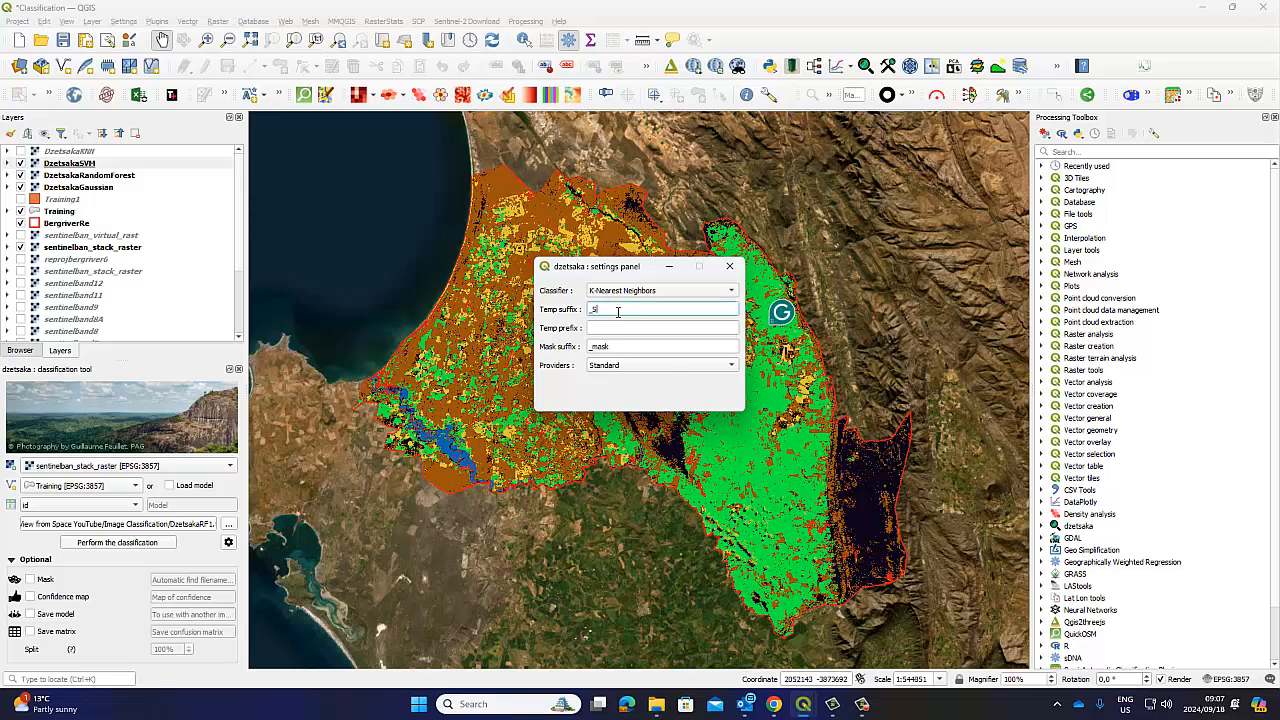
{"action": "type", "text": "KNN"}
{"action": "left_click", "coordinate": [730, 266]}
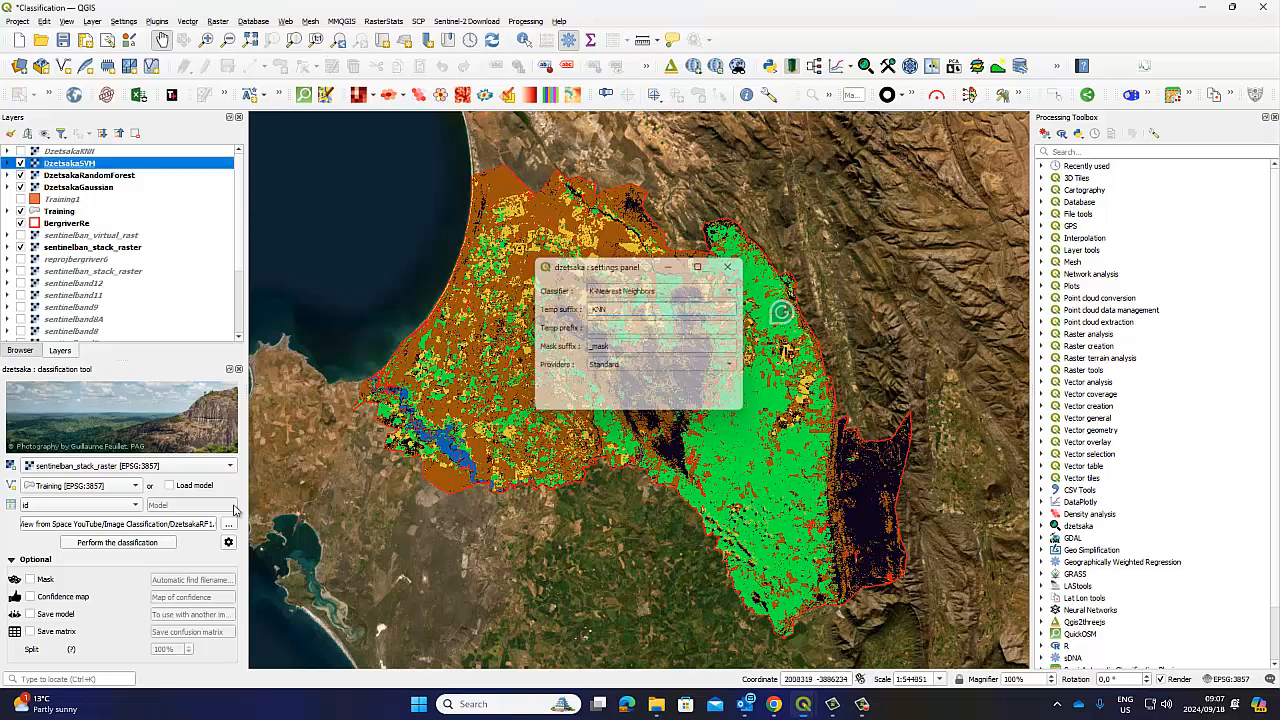
Select the RF1 part of the output file name and show the DzetsakaKNN layer
{"action": "left_click", "coordinate": [201, 530]}
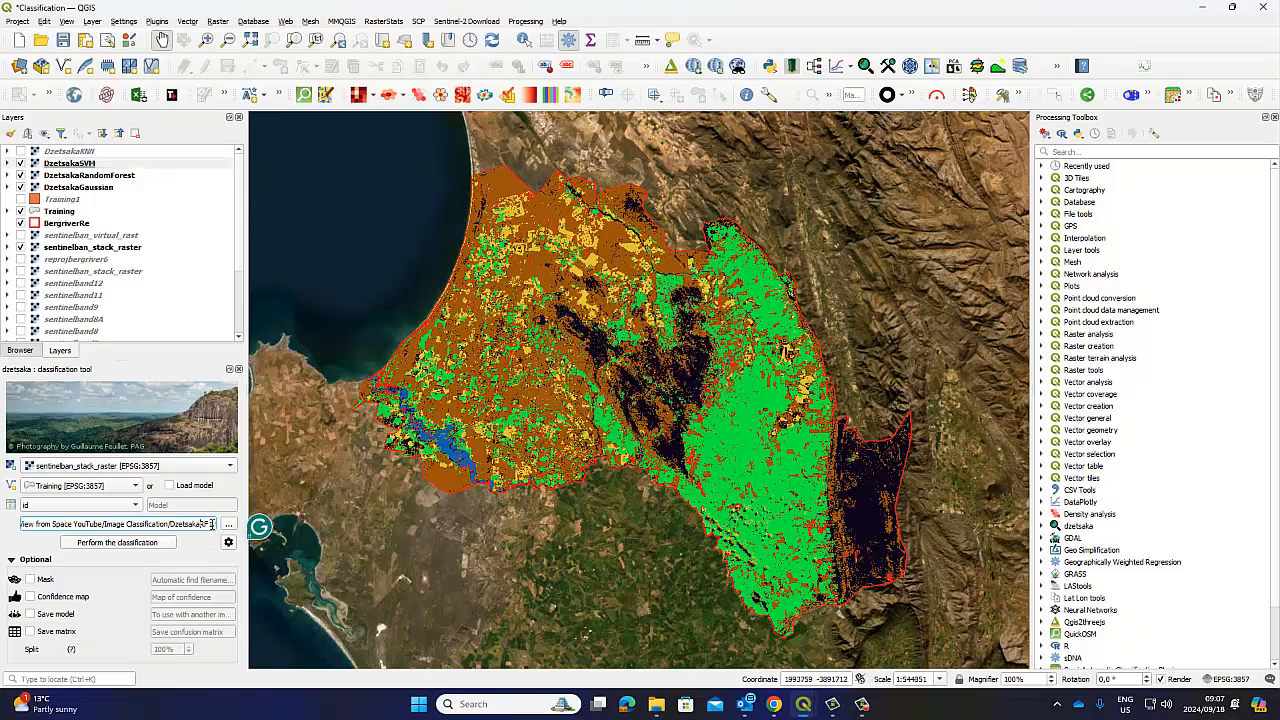
{"action": "left_click_drag", "start_coordinate": [210, 524], "coordinate": [203, 524]}
{"action": "left_click", "coordinate": [213, 525]}
{"action": "left_click", "coordinate": [20, 152]}
Load the DClass1.qml style onto DzetsakaKNN in its layer properties, dismissing the Python errors
{"action": "right_click", "coordinate": [64, 151]}
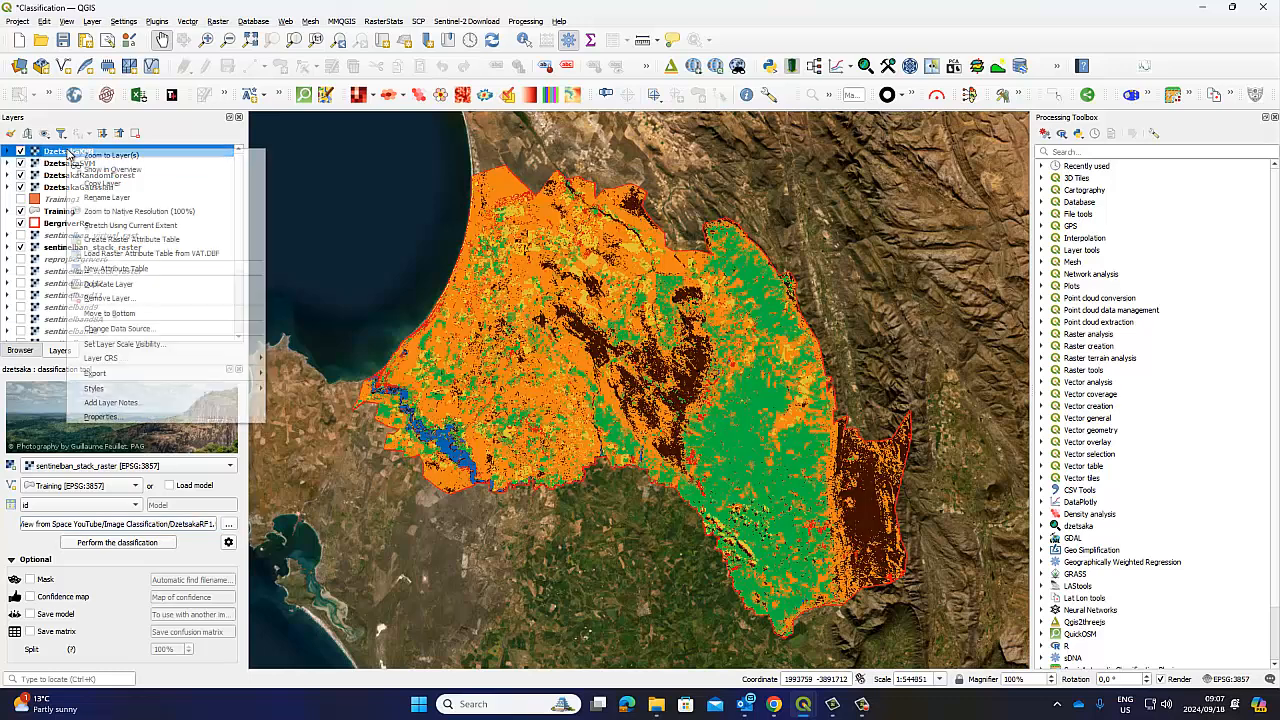
{"action": "left_click", "coordinate": [116, 418]}
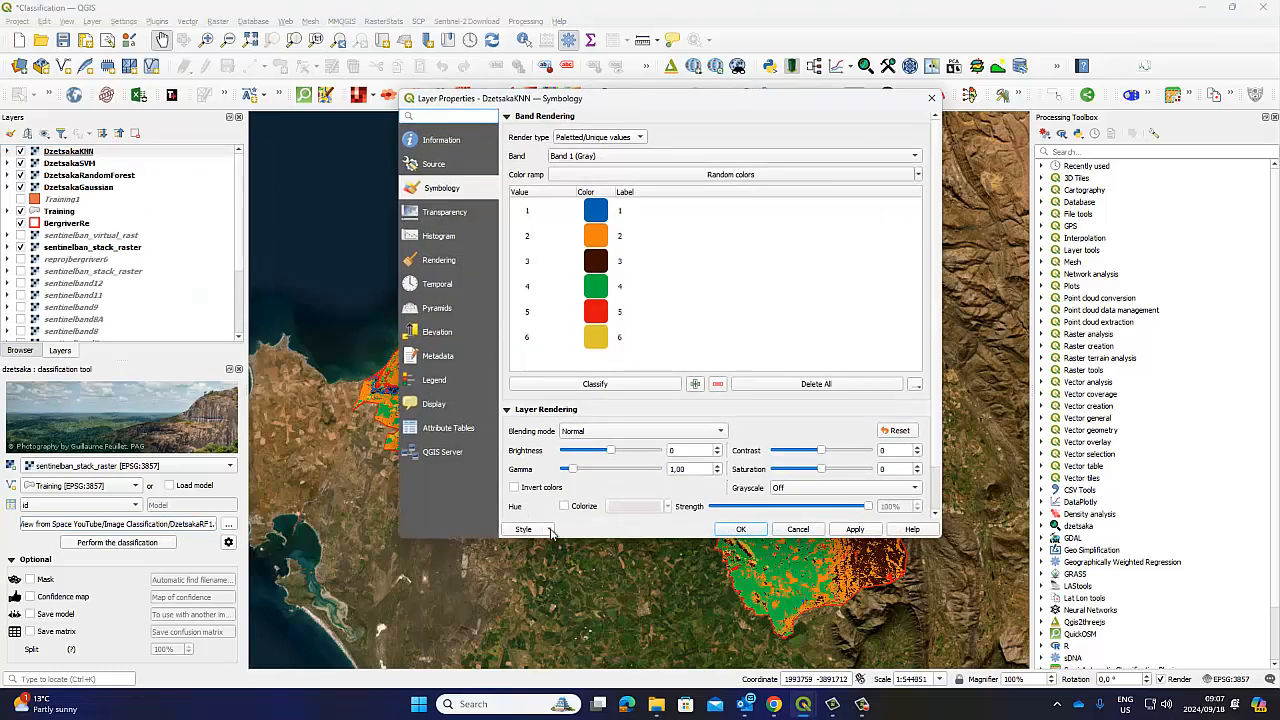
{"action": "left_click", "coordinate": [549, 531]}
{"action": "left_click", "coordinate": [536, 543]}
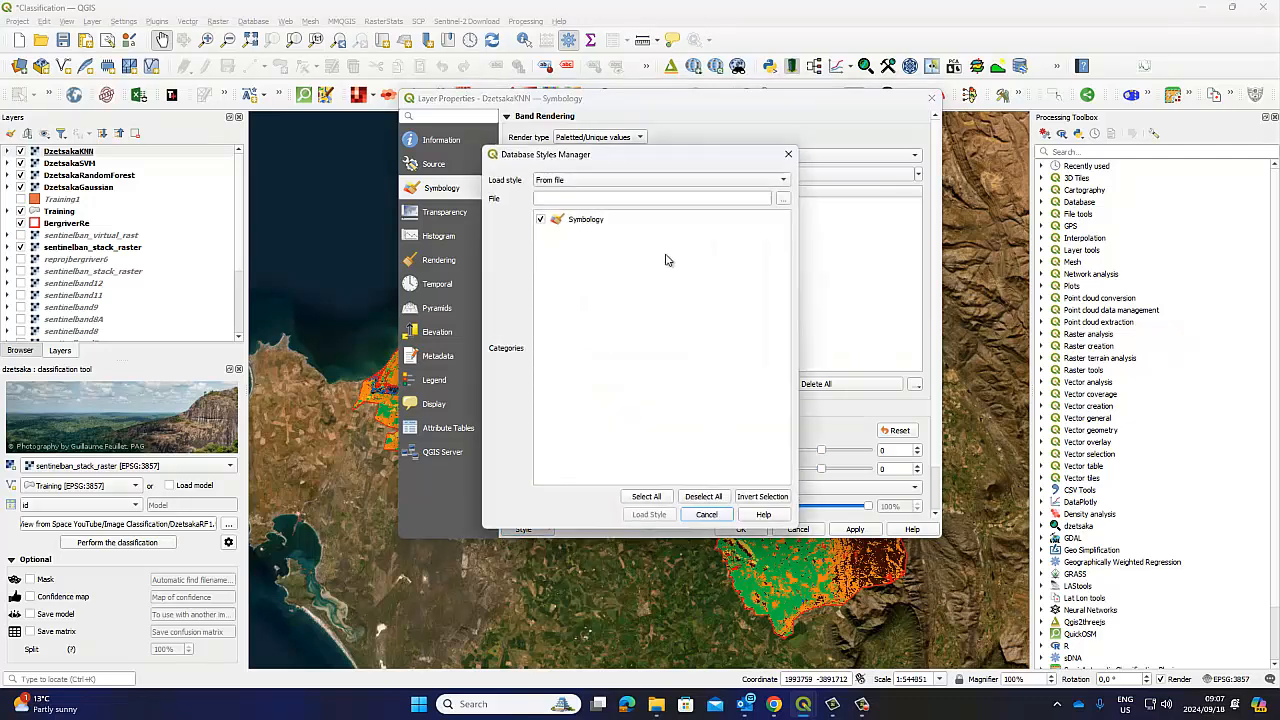
{"action": "left_click", "coordinate": [781, 199]}
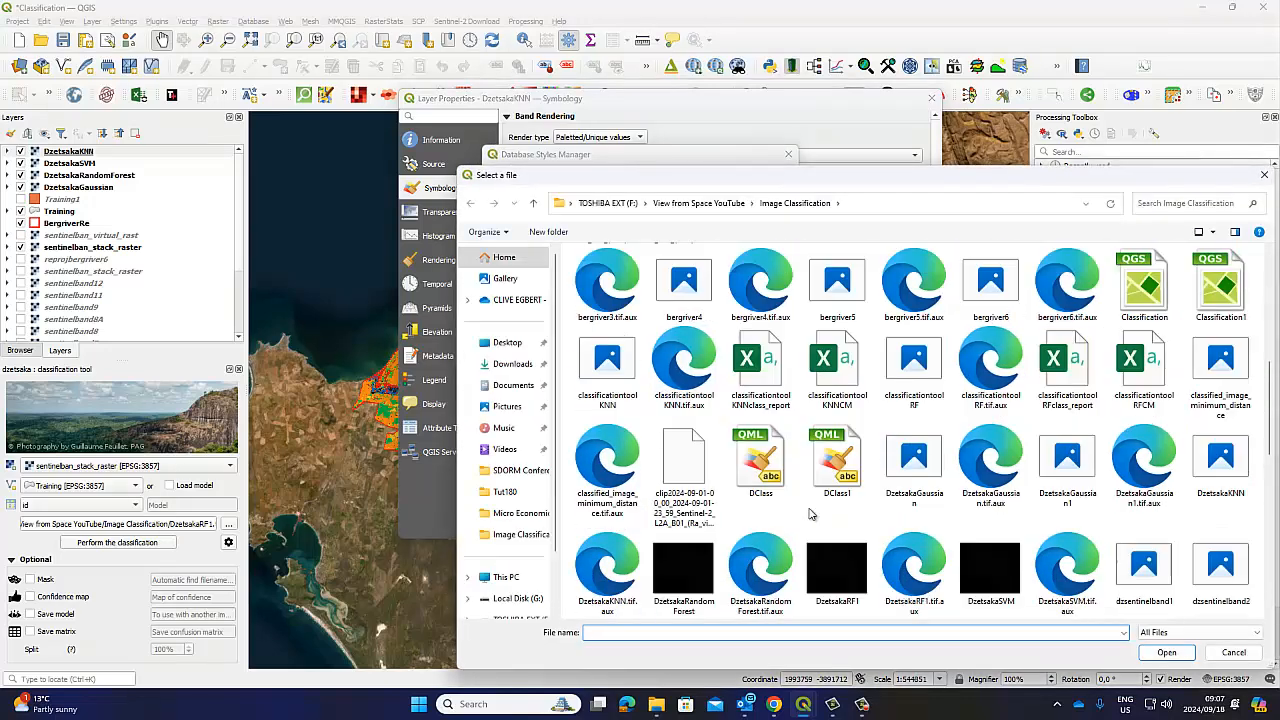
{"action": "left_click", "coordinate": [1167, 652]}
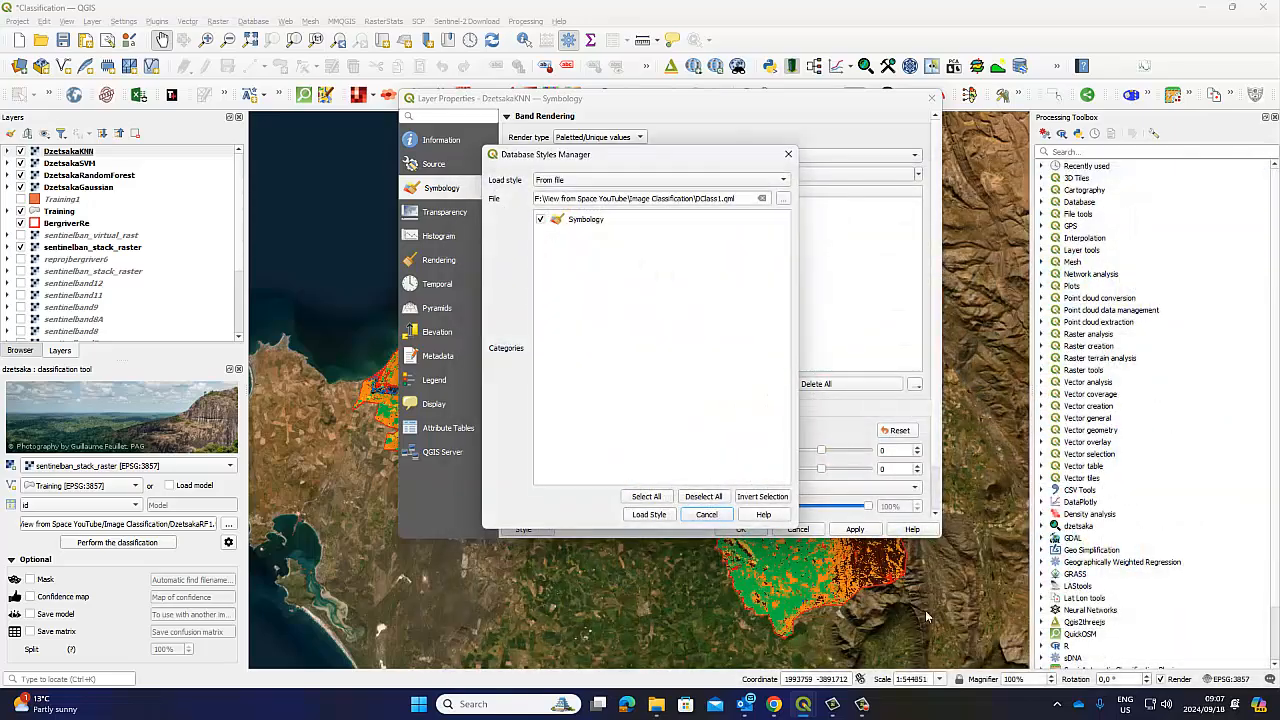
{"action": "left_click", "coordinate": [649, 515]}
{"action": "left_click", "coordinate": [836, 561]}
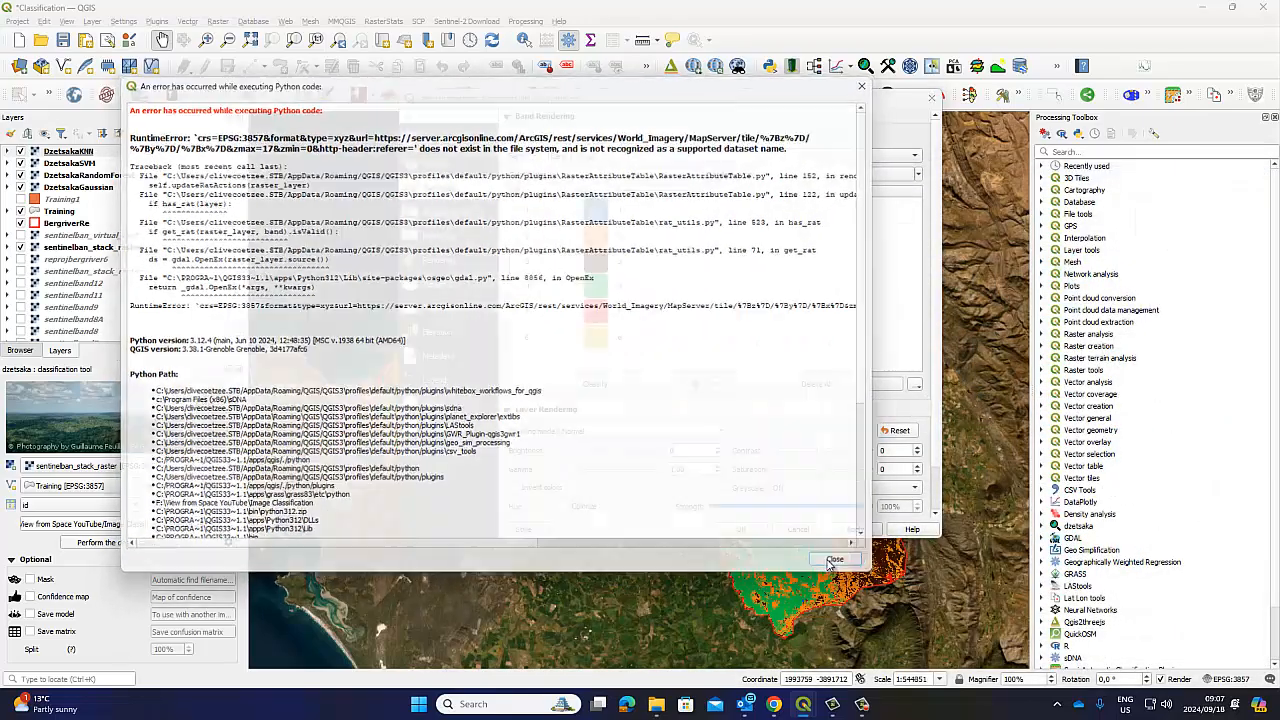
{"action": "left_click", "coordinate": [837, 561]}
{"action": "left_click", "coordinate": [740, 531]}
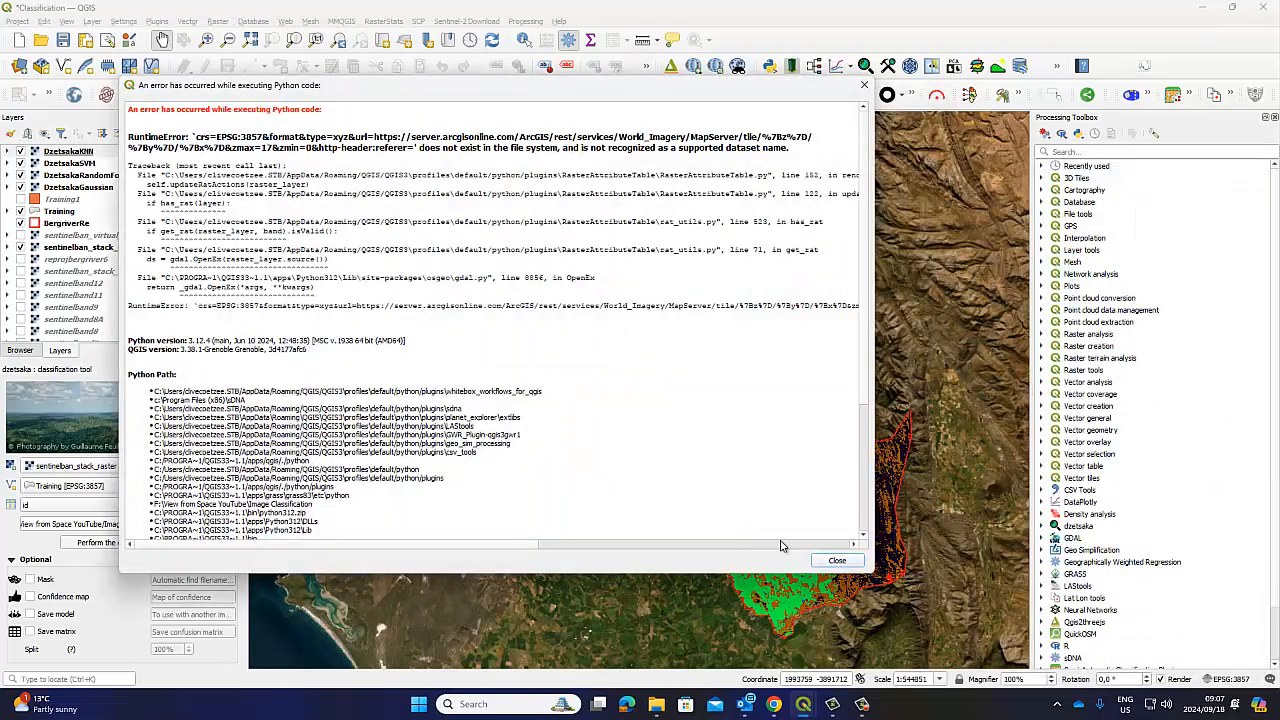
{"action": "left_click", "coordinate": [826, 557]}
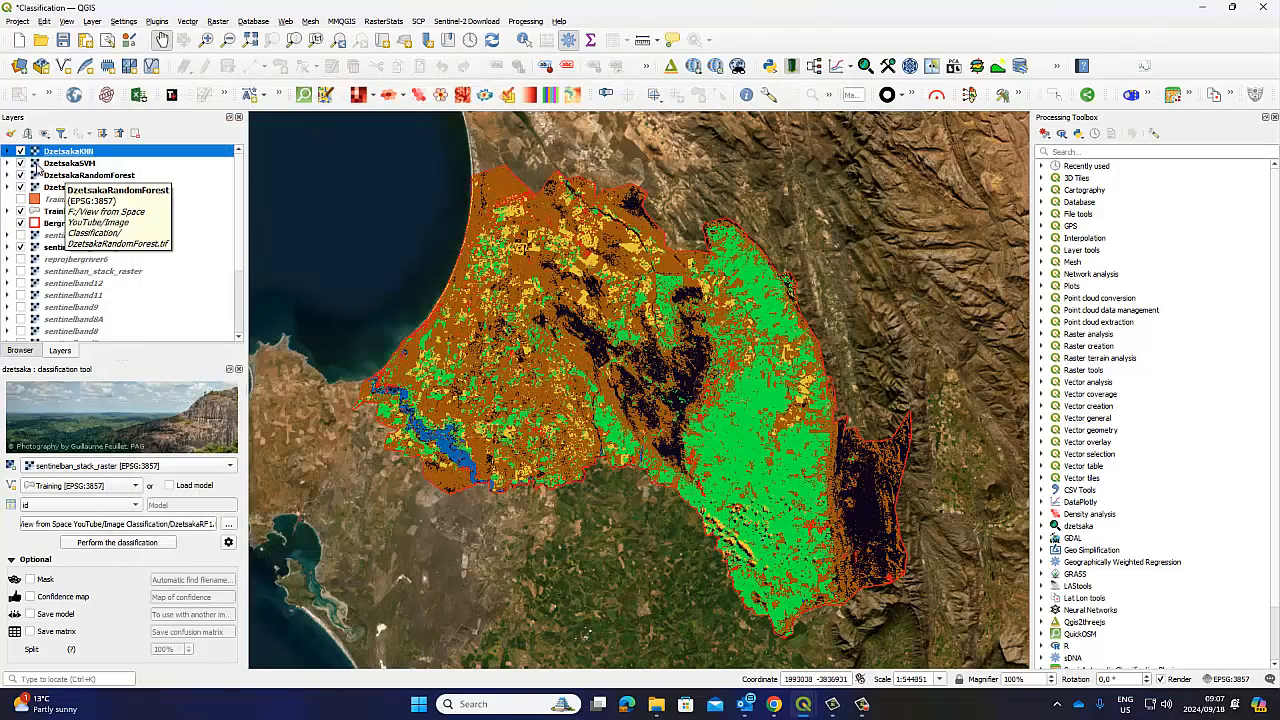
{"action": "left_click", "coordinate": [20, 151]}
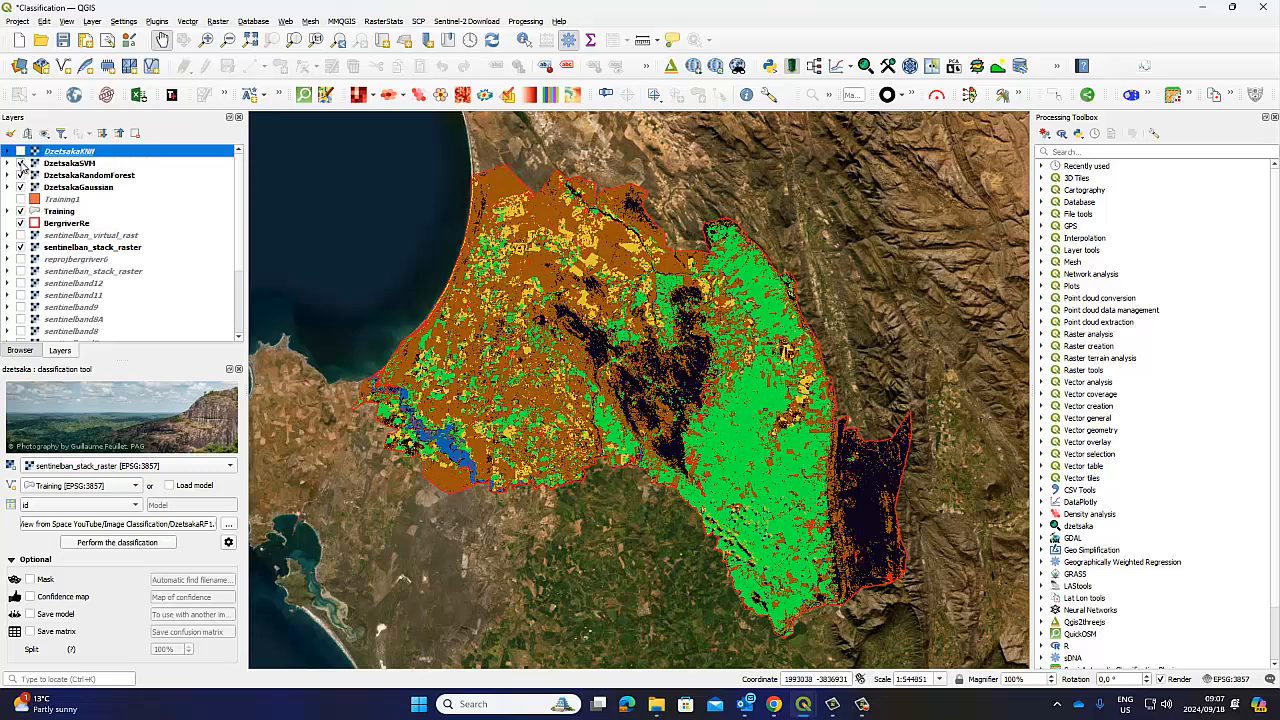
{"action": "left_click", "coordinate": [20, 163]}
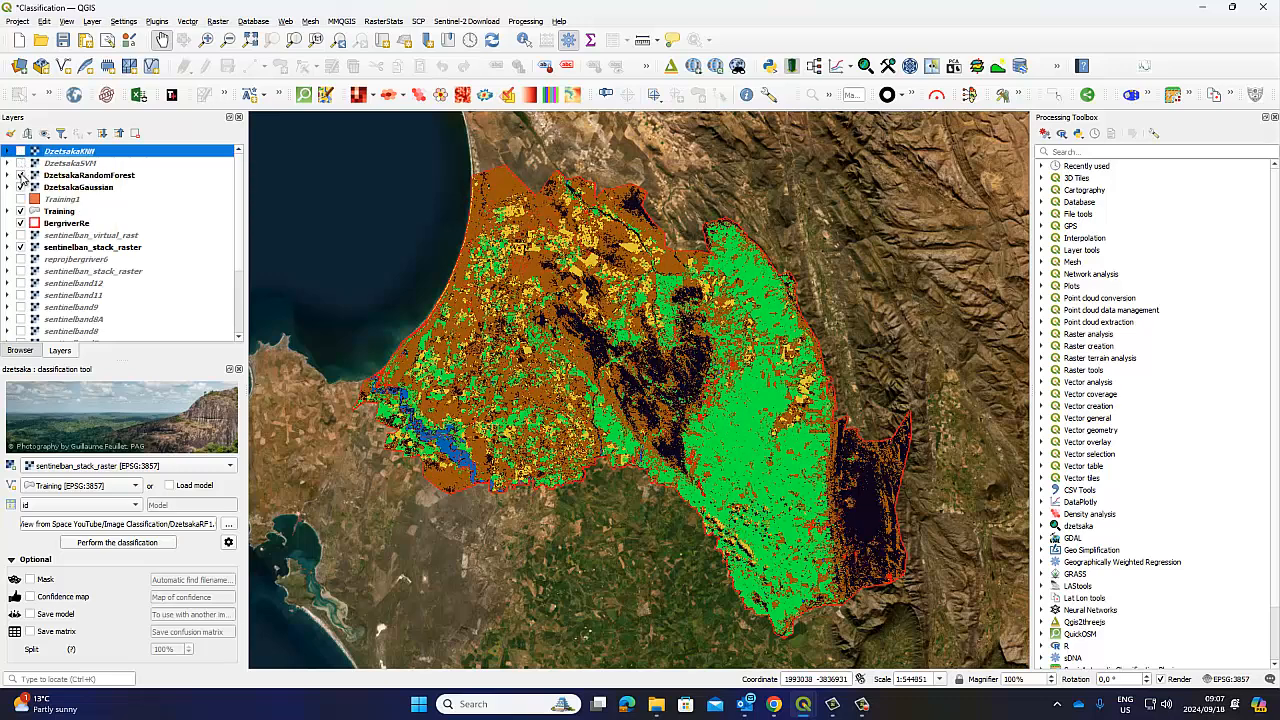
{"action": "left_click", "coordinate": [20, 175]}
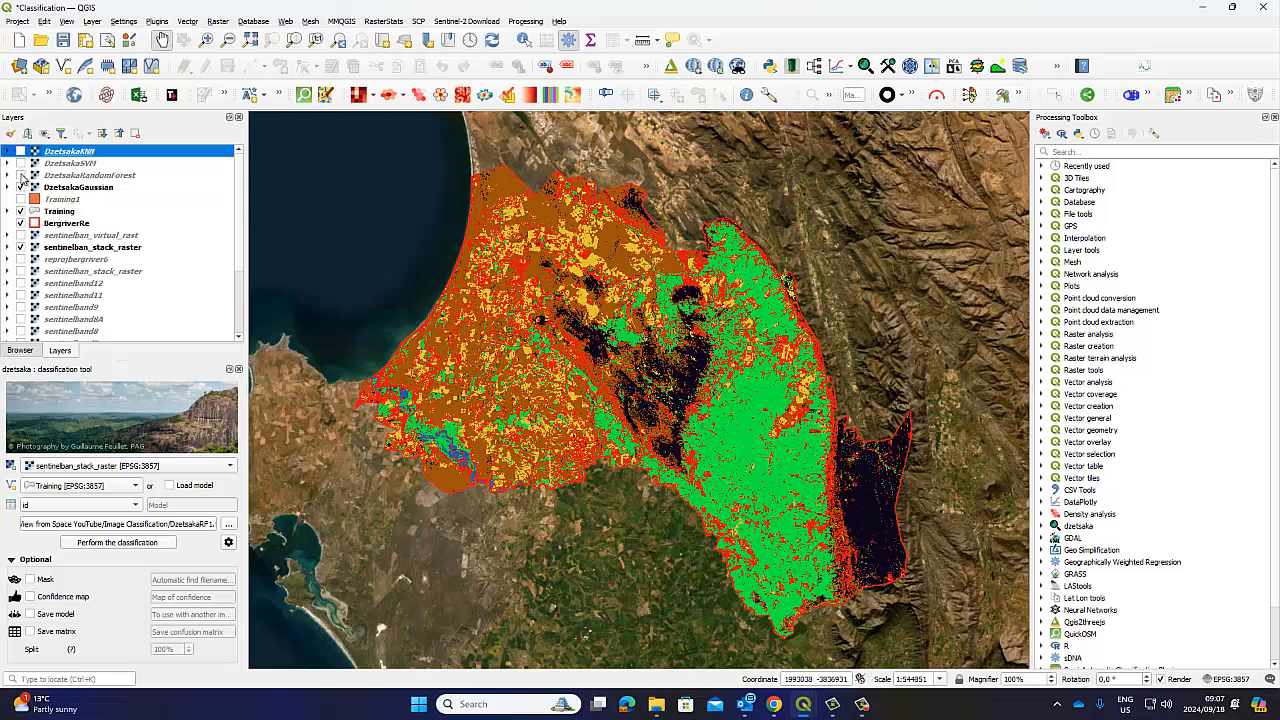
{"action": "left_click", "coordinate": [20, 175]}
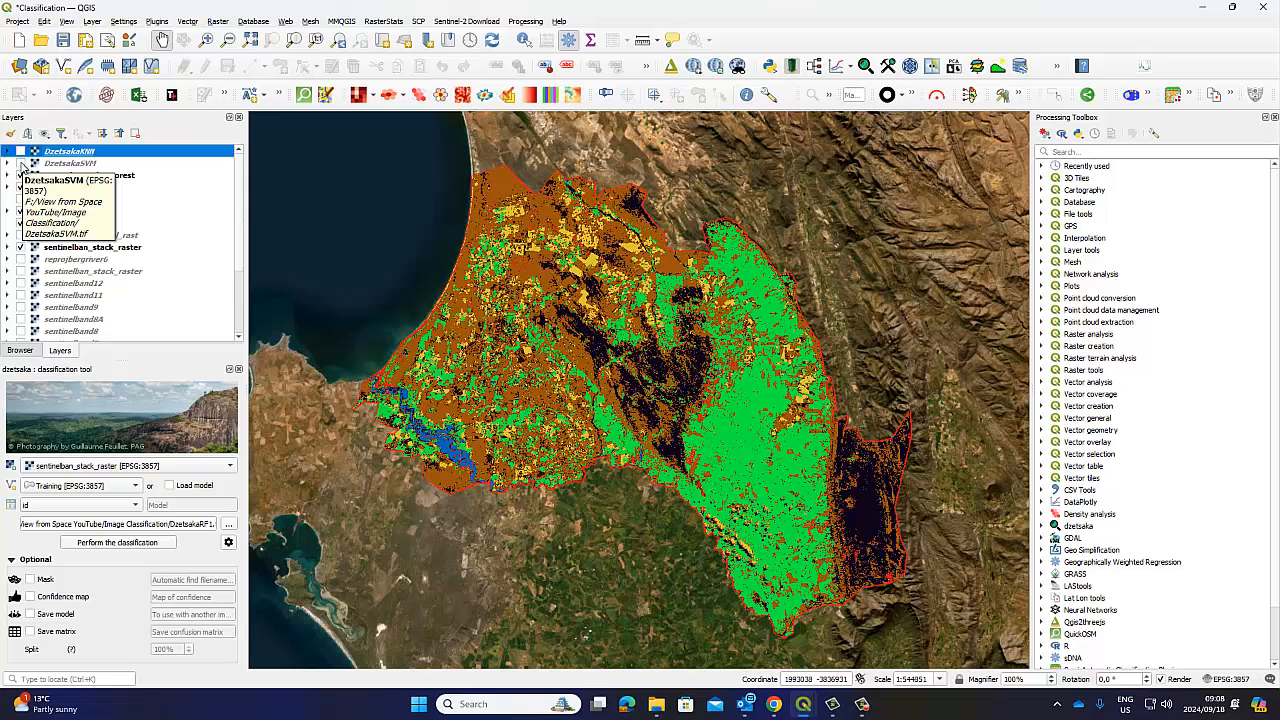
{"action": "left_click", "coordinate": [21, 163]}
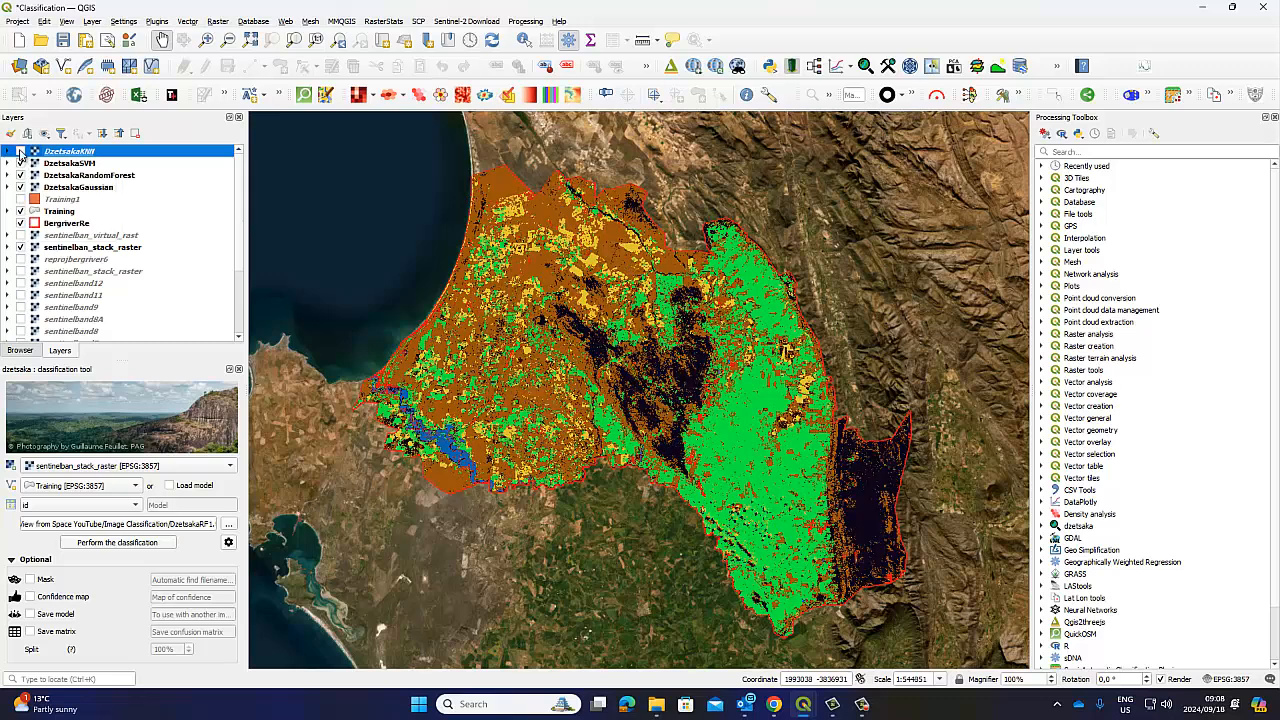
{"action": "left_click", "coordinate": [20, 151]}
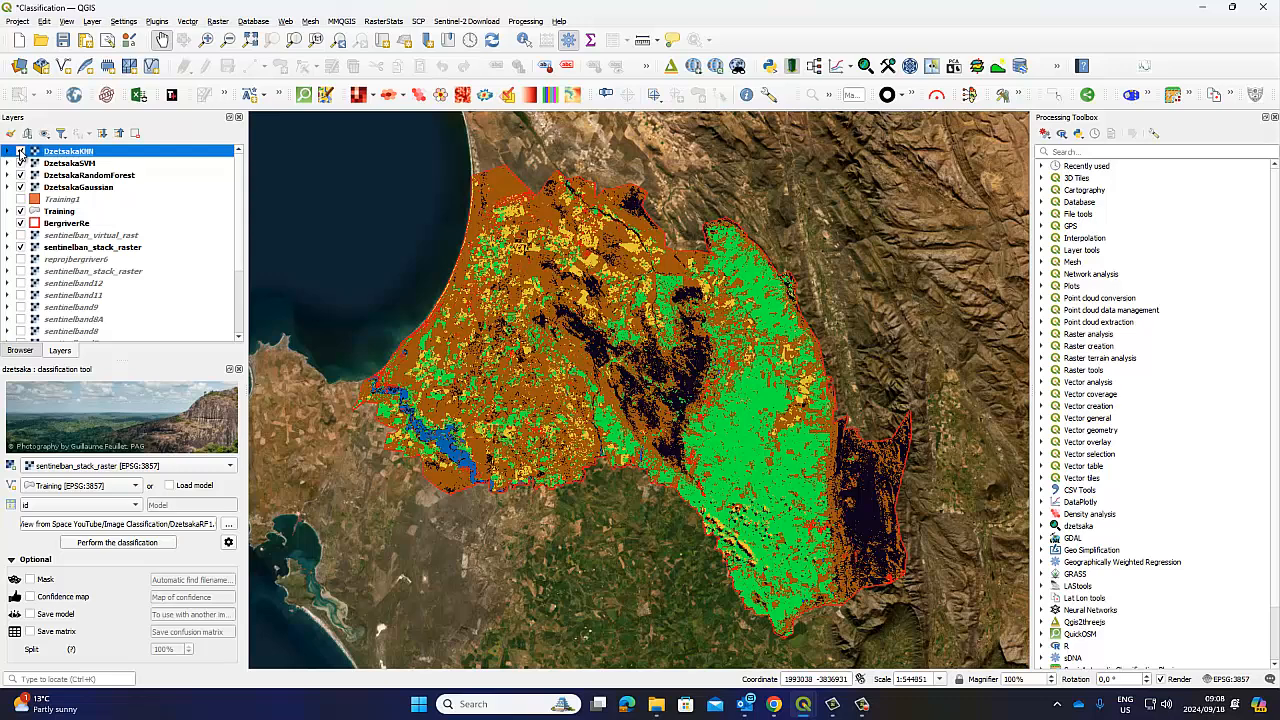
{"action": "left_click", "coordinate": [20, 151]}
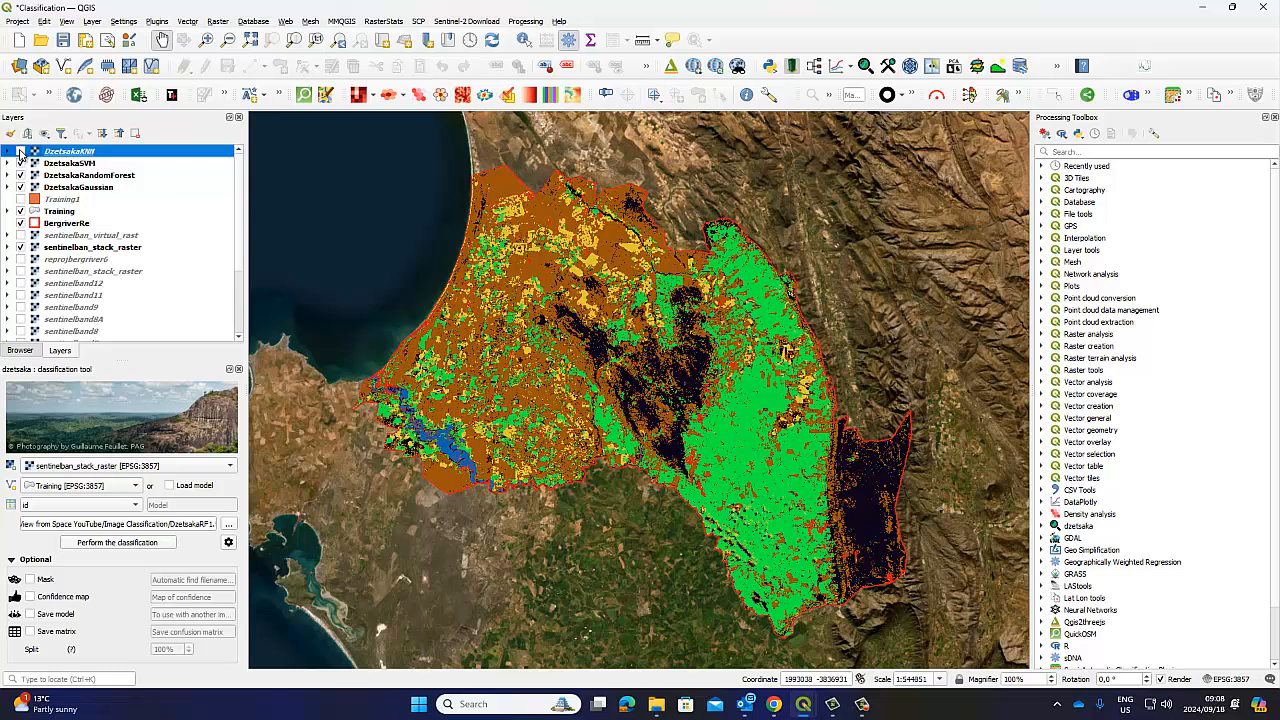
{"action": "left_click", "coordinate": [20, 151]}
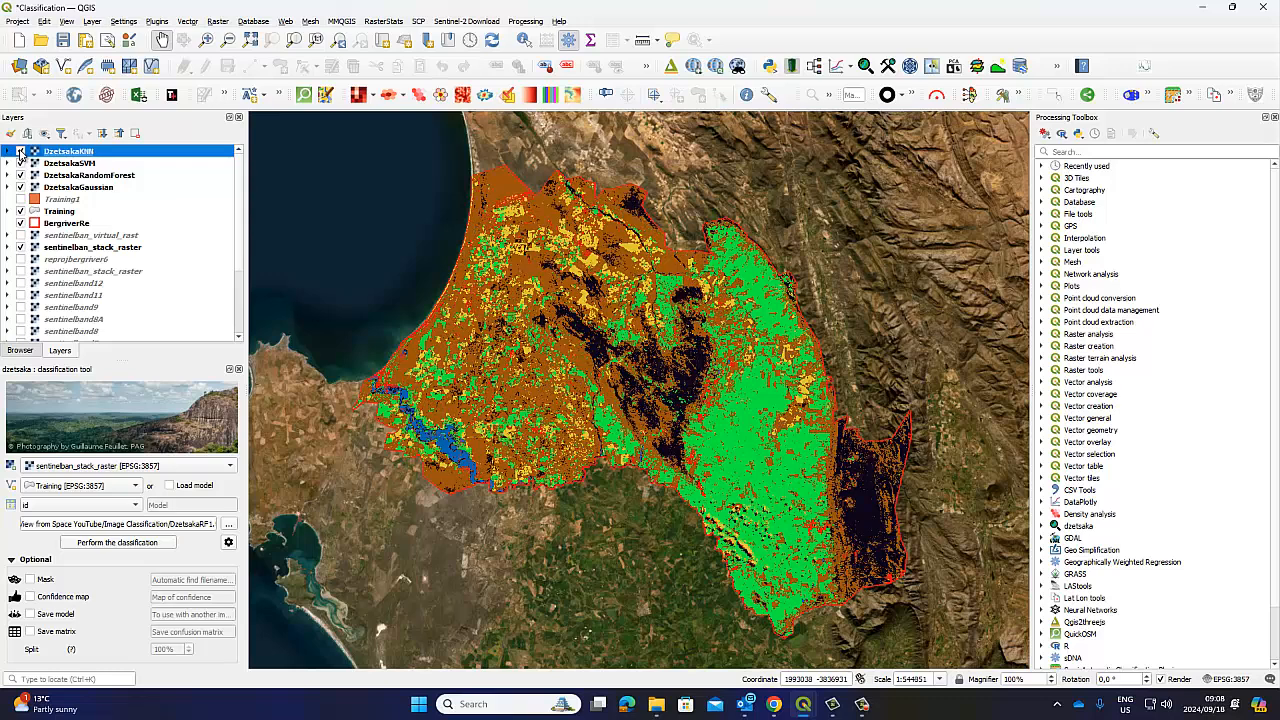
{"action": "left_click", "coordinate": [20, 151]}
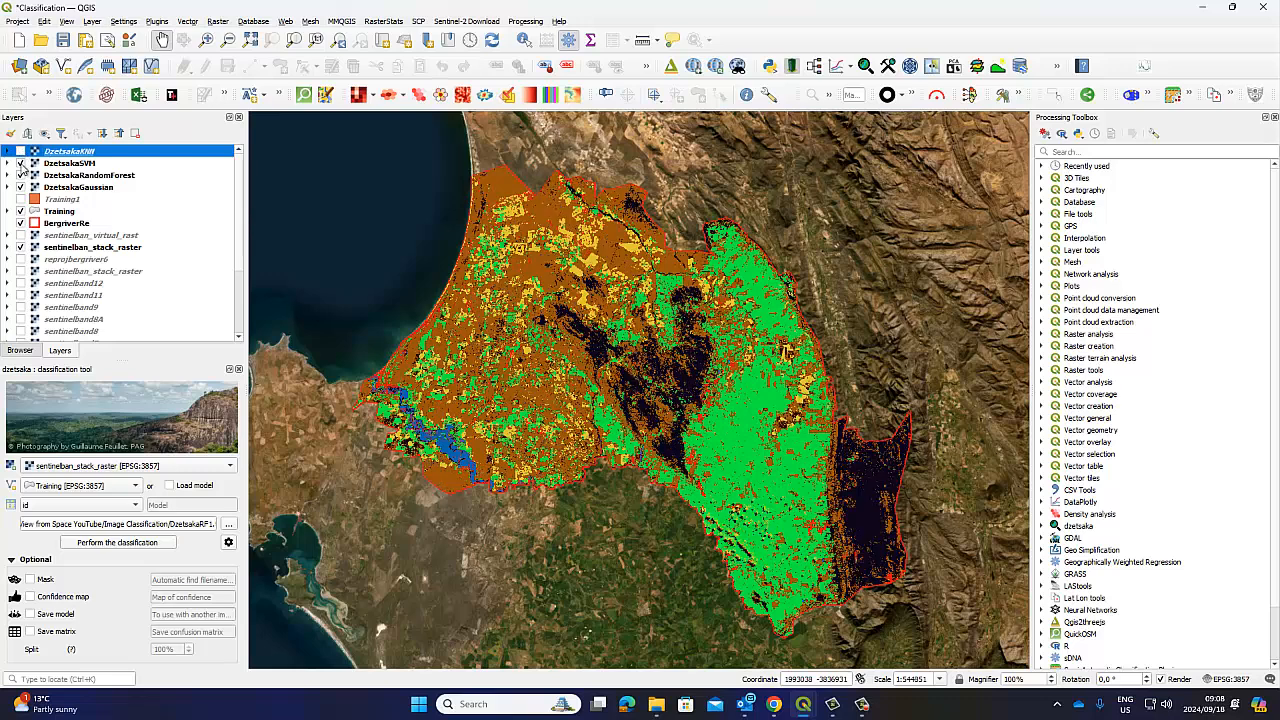
{"action": "left_click", "coordinate": [20, 163]}
{"action": "left_click", "coordinate": [20, 175]}
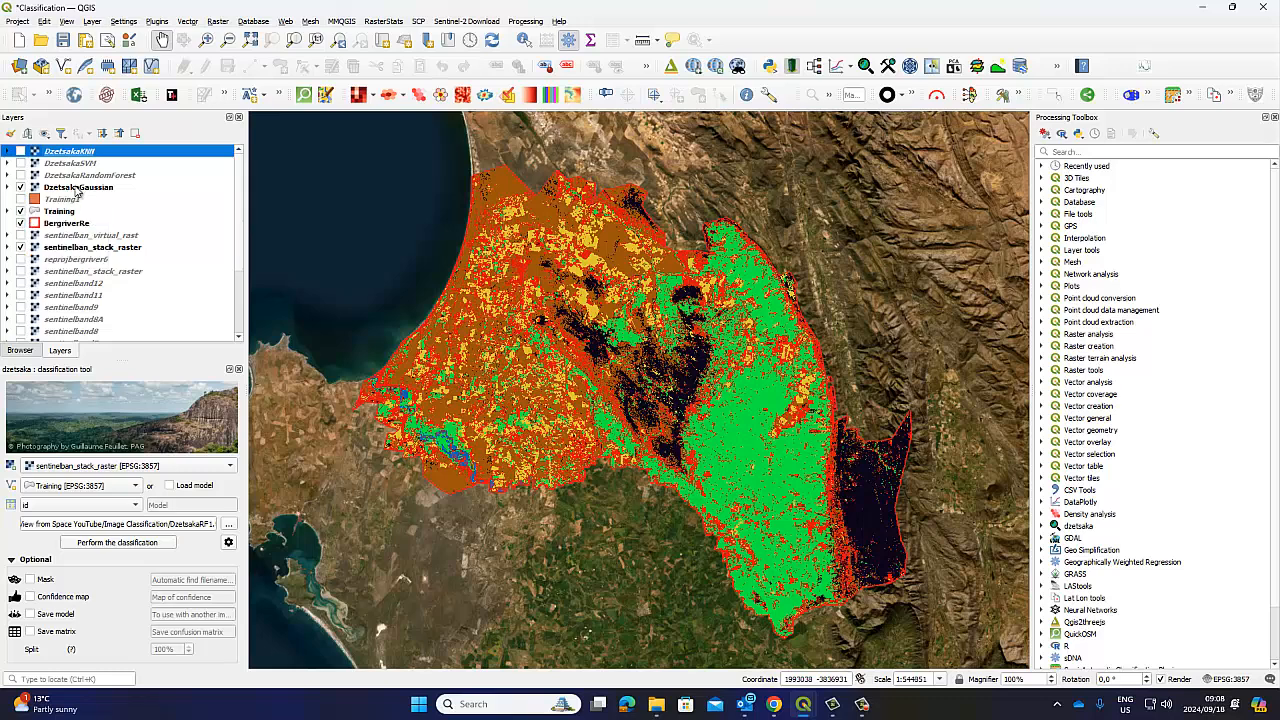
{"action": "left_click", "coordinate": [21, 175]}
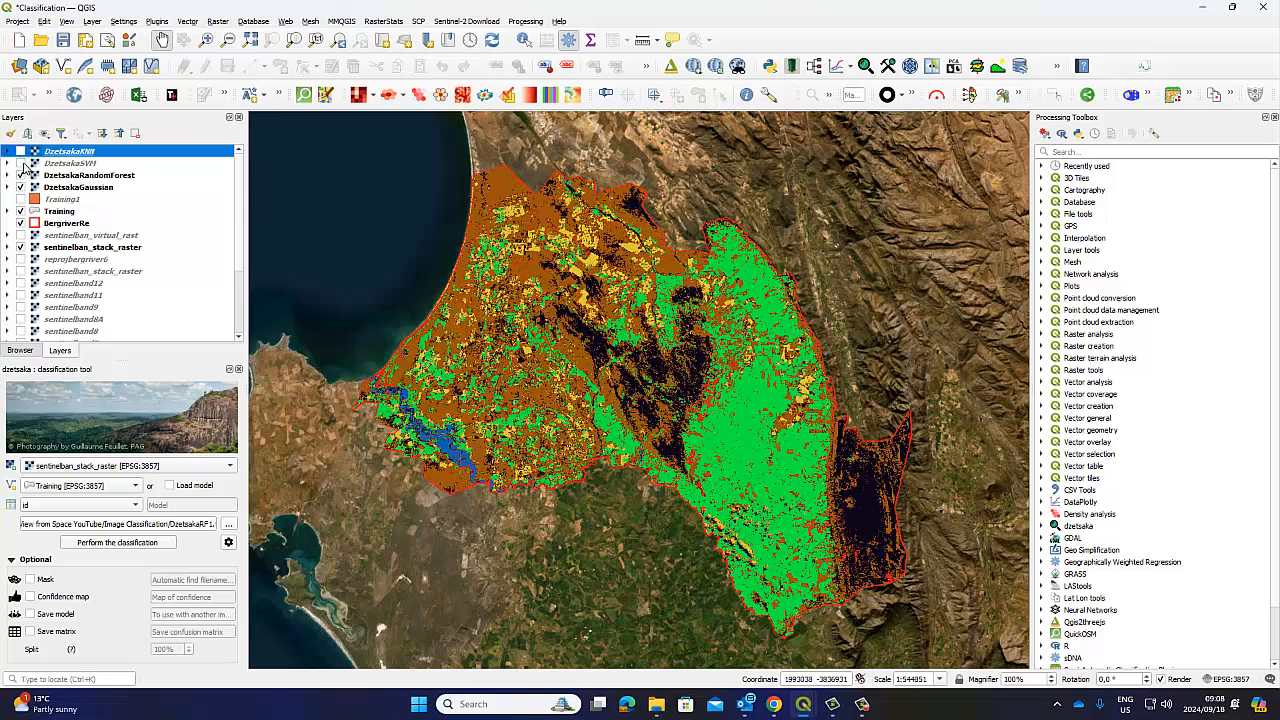
{"action": "left_click", "coordinate": [21, 163]}
{"action": "left_click", "coordinate": [21, 151]}
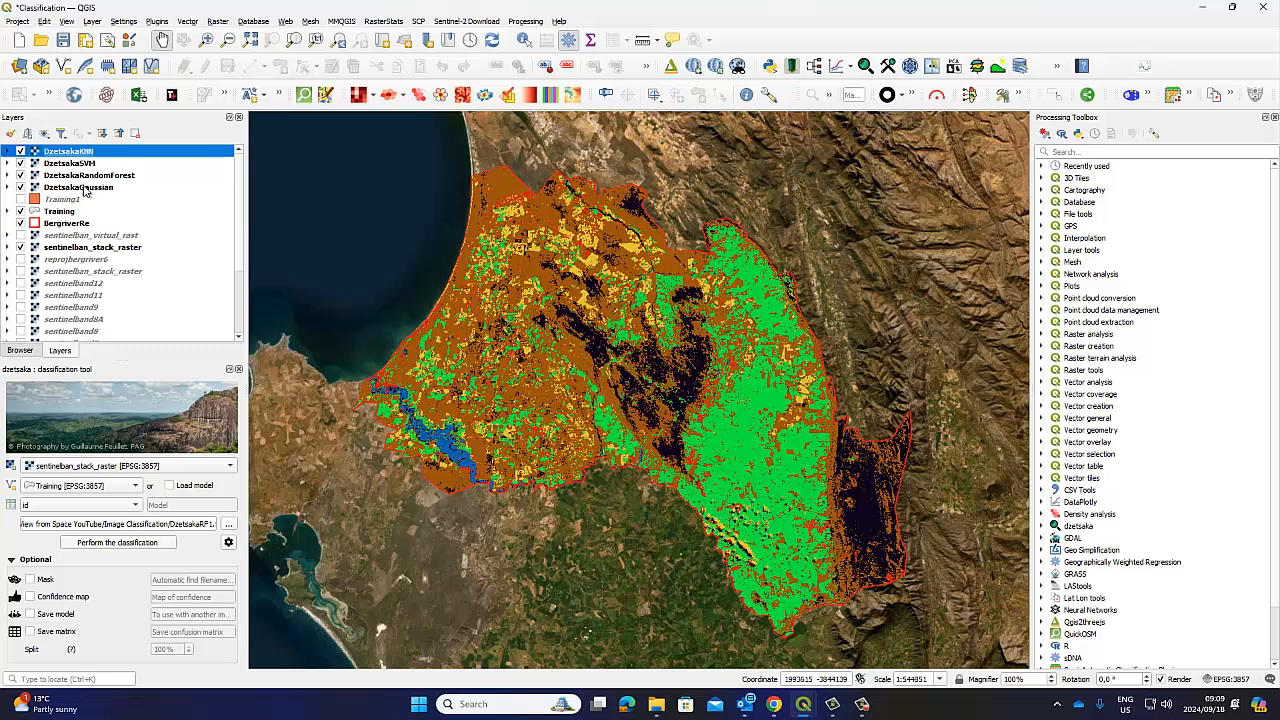
Toggle the KNN and SVM classifications off and on to compare, then select DzetsakaGaussian
{"action": "left_click", "coordinate": [20, 151]}
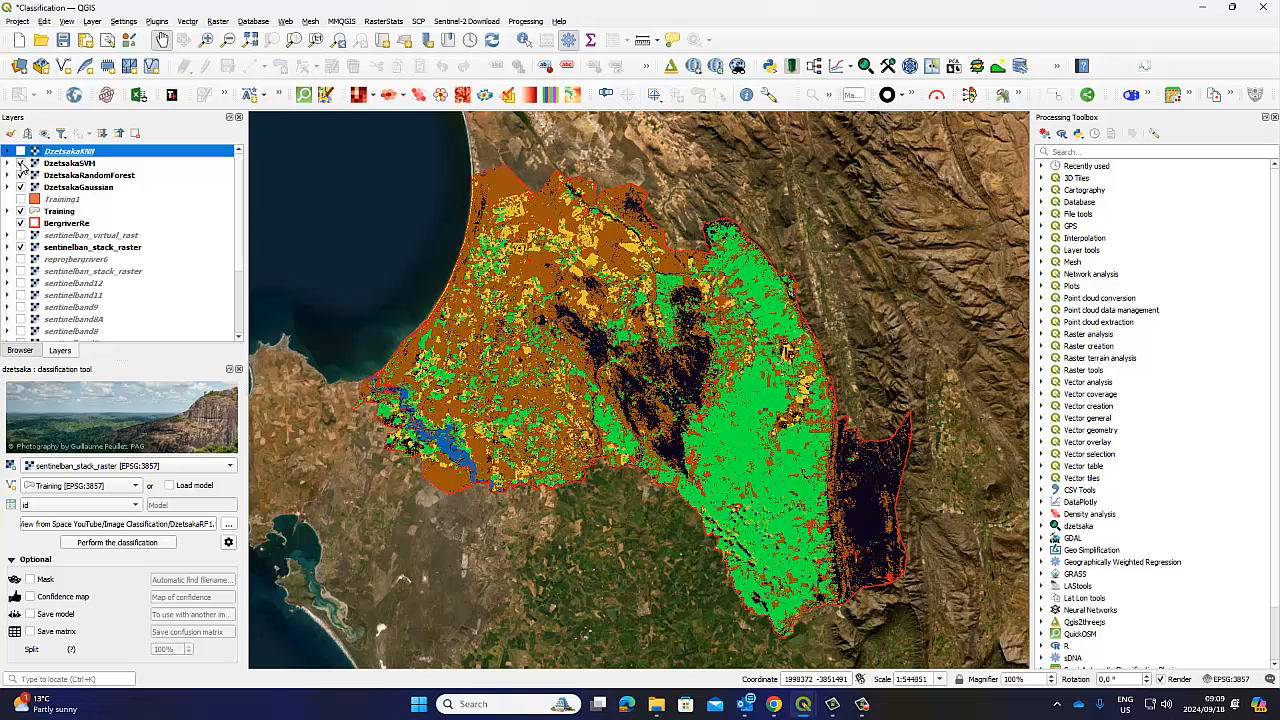
{"action": "left_click", "coordinate": [21, 163]}
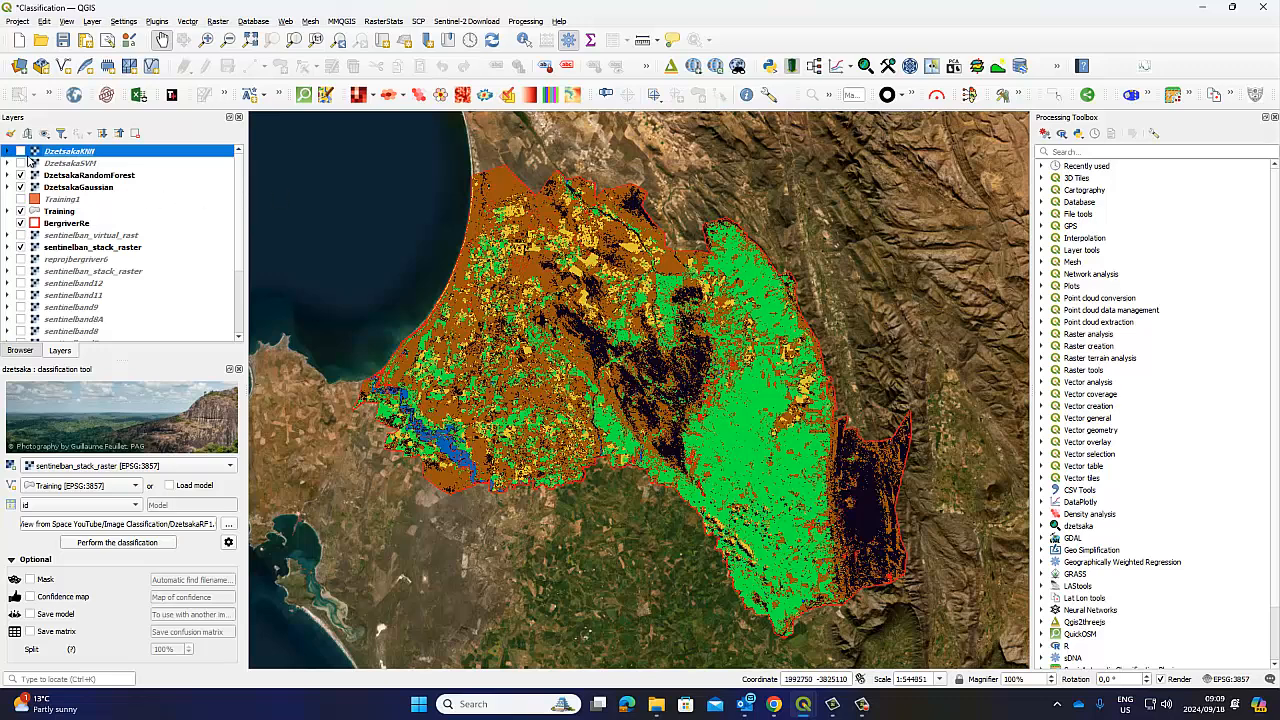
{"action": "left_click", "coordinate": [21, 151]}
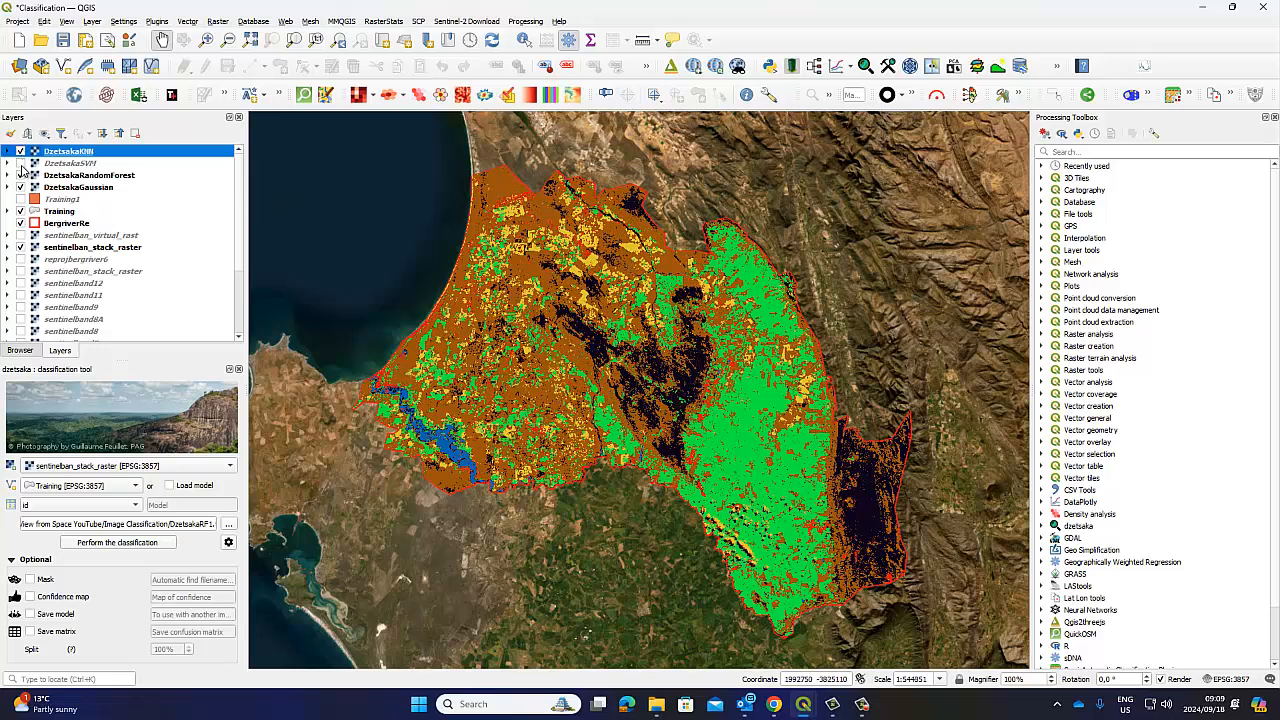
{"action": "left_click", "coordinate": [21, 163]}
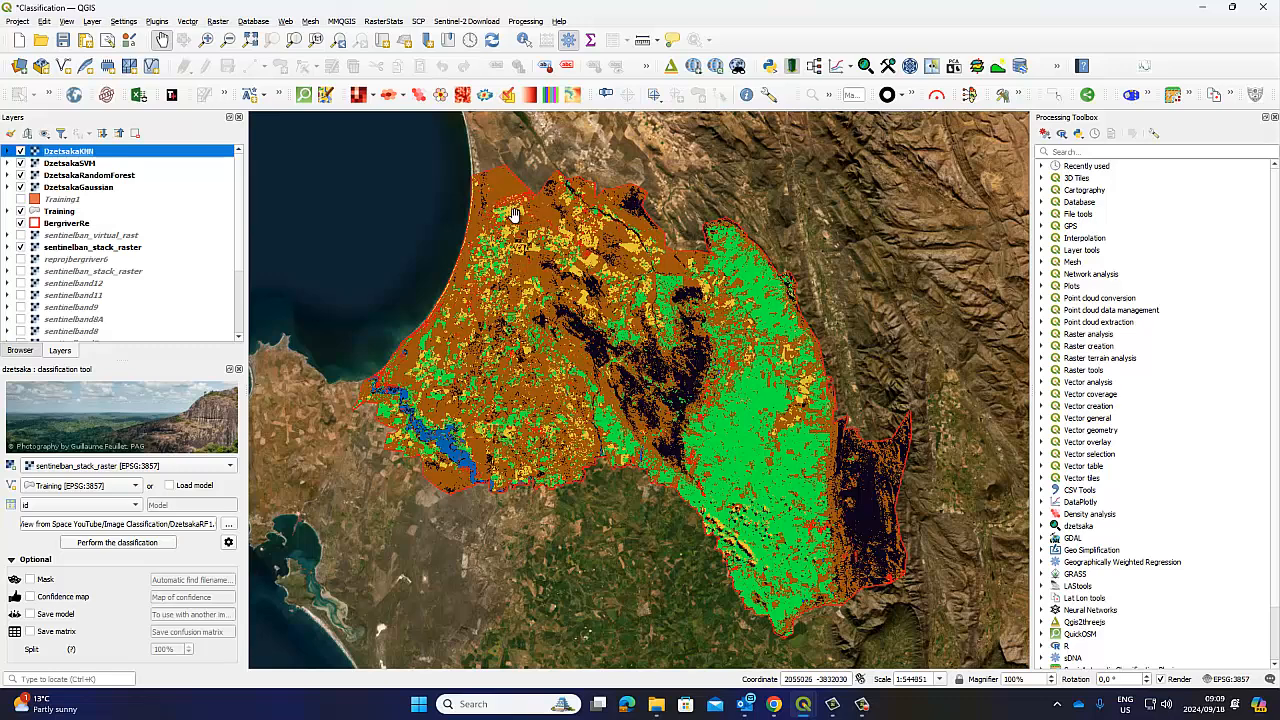
{"action": "left_click", "coordinate": [65, 190]}
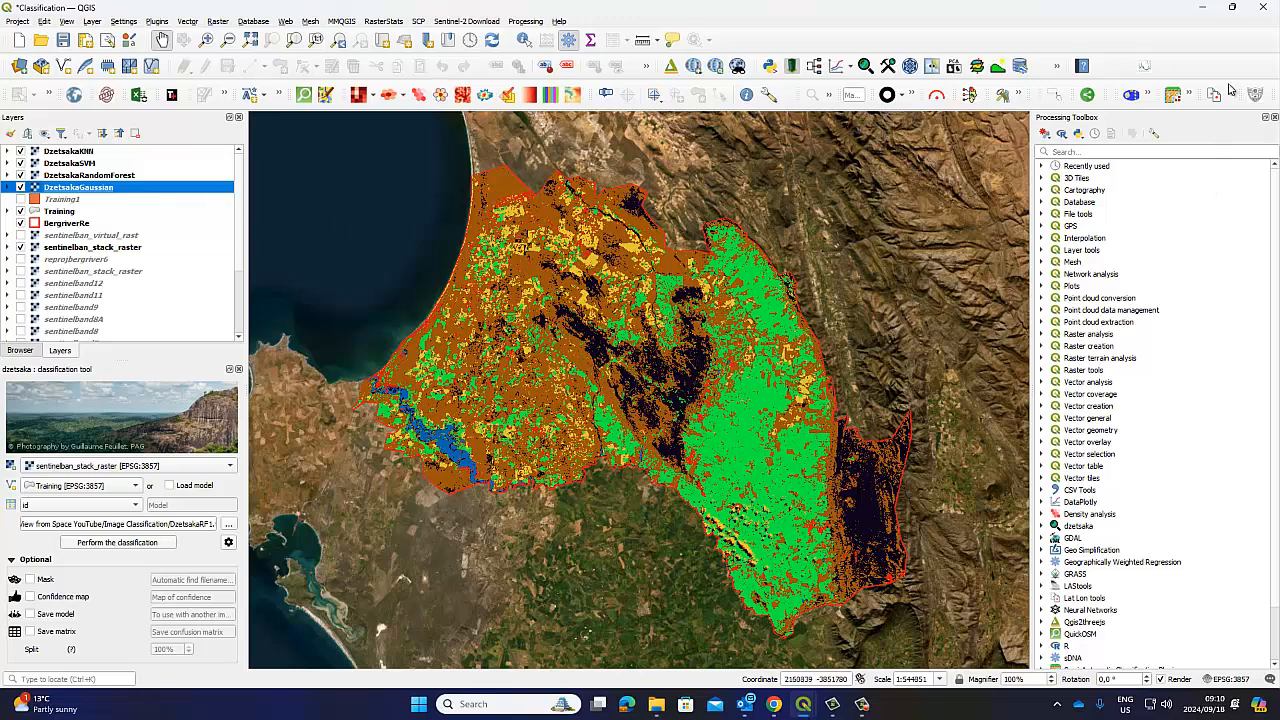
Glance at the Training attribute table, then return to the maximised Classification project window
{"action": "left_click", "coordinate": [1231, 7]}
{"action": "mouse_move", "coordinate": [1259, 135]}
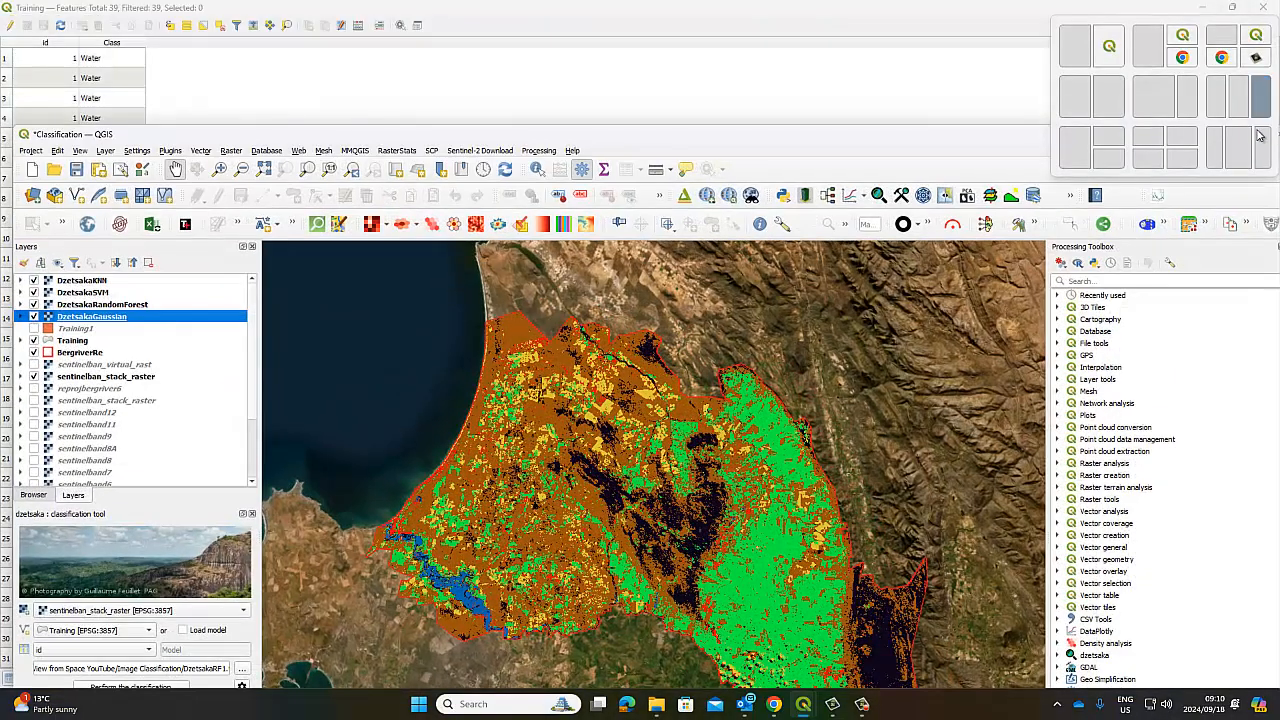
{"action": "left_click", "coordinate": [1088, 6]}
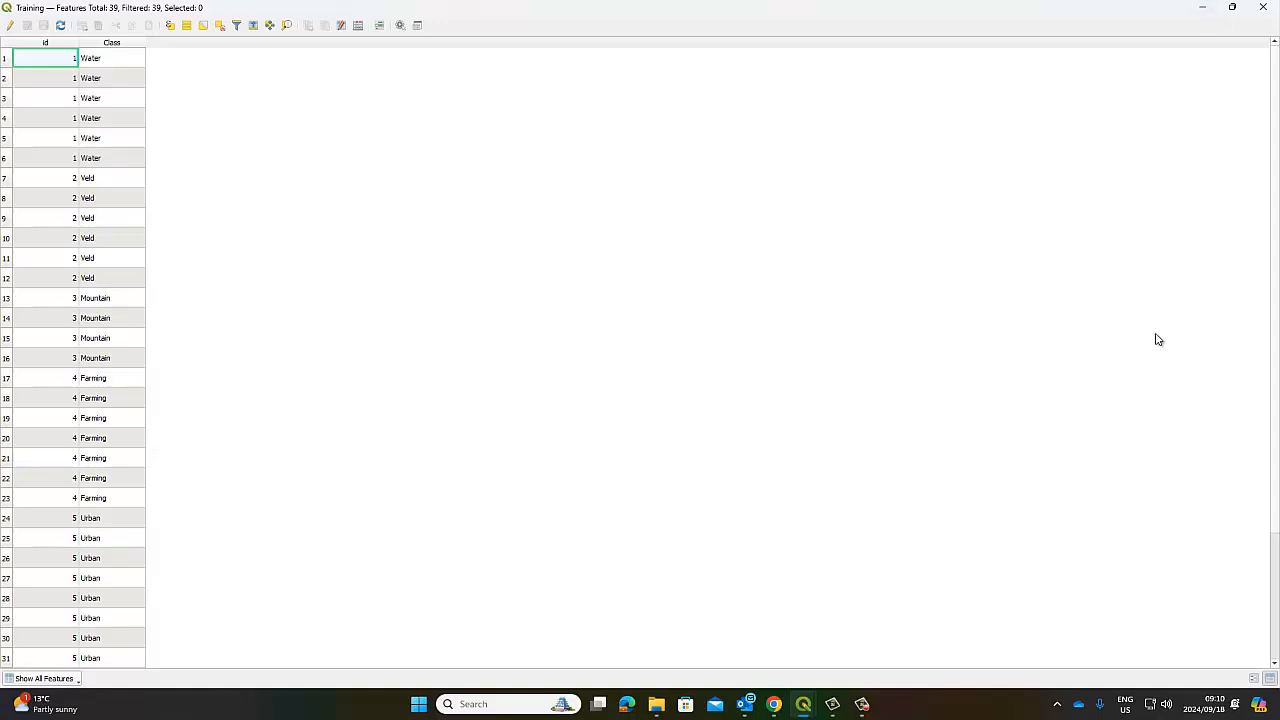
{"action": "mouse_move", "coordinate": [803, 707]}
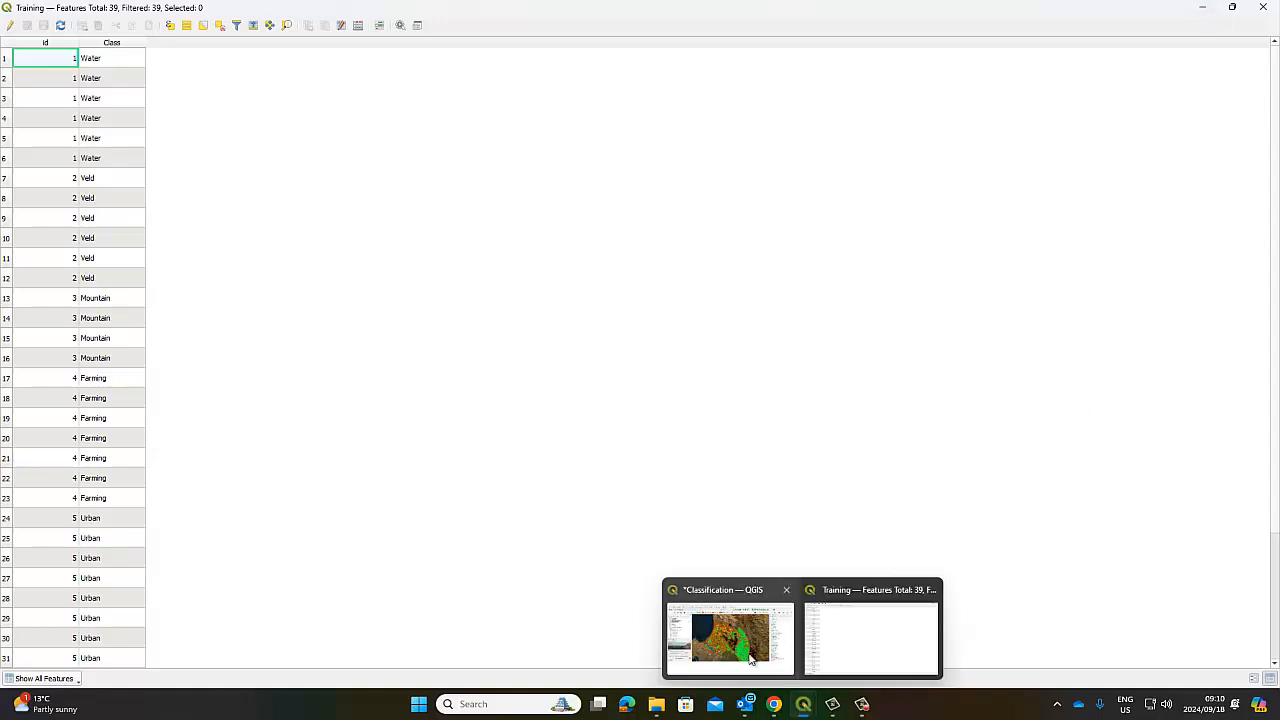
{"action": "left_click", "coordinate": [729, 626]}
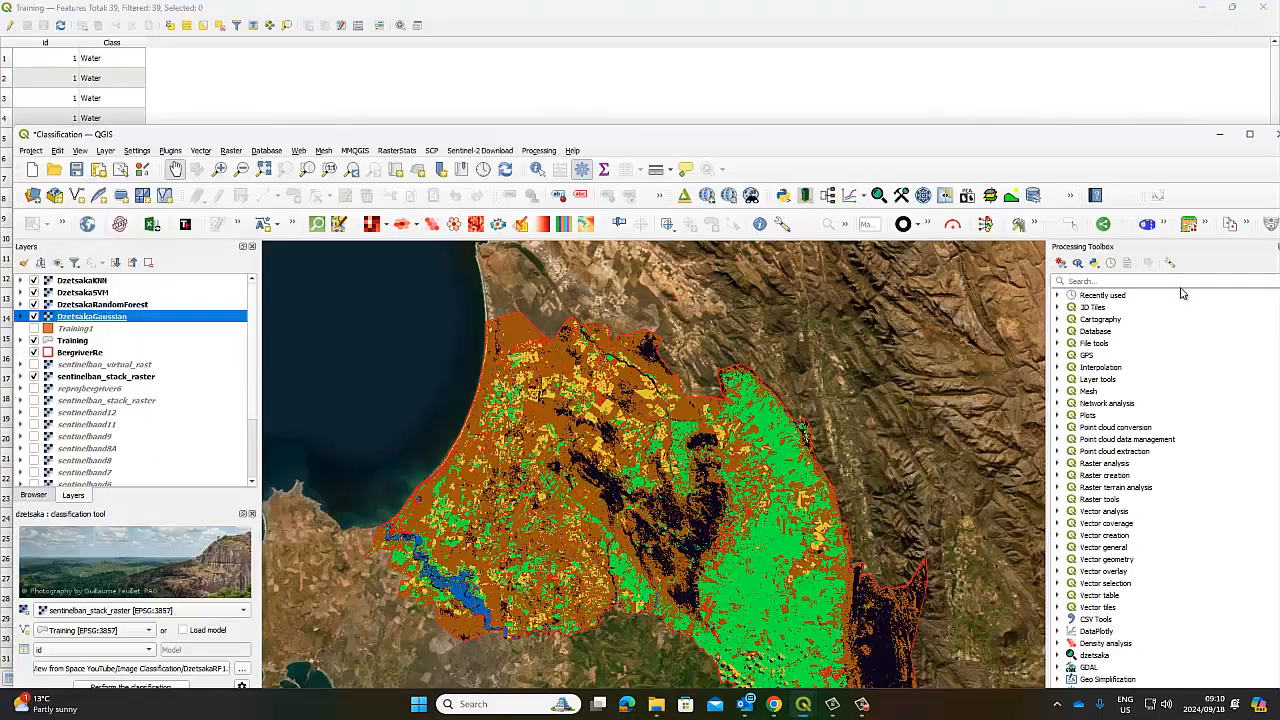
{"action": "left_click", "coordinate": [1250, 134]}
Search the Processing Toolbox for 'raster unique' and open Raster layer unique values report
{"action": "left_click", "coordinate": [1064, 150]}
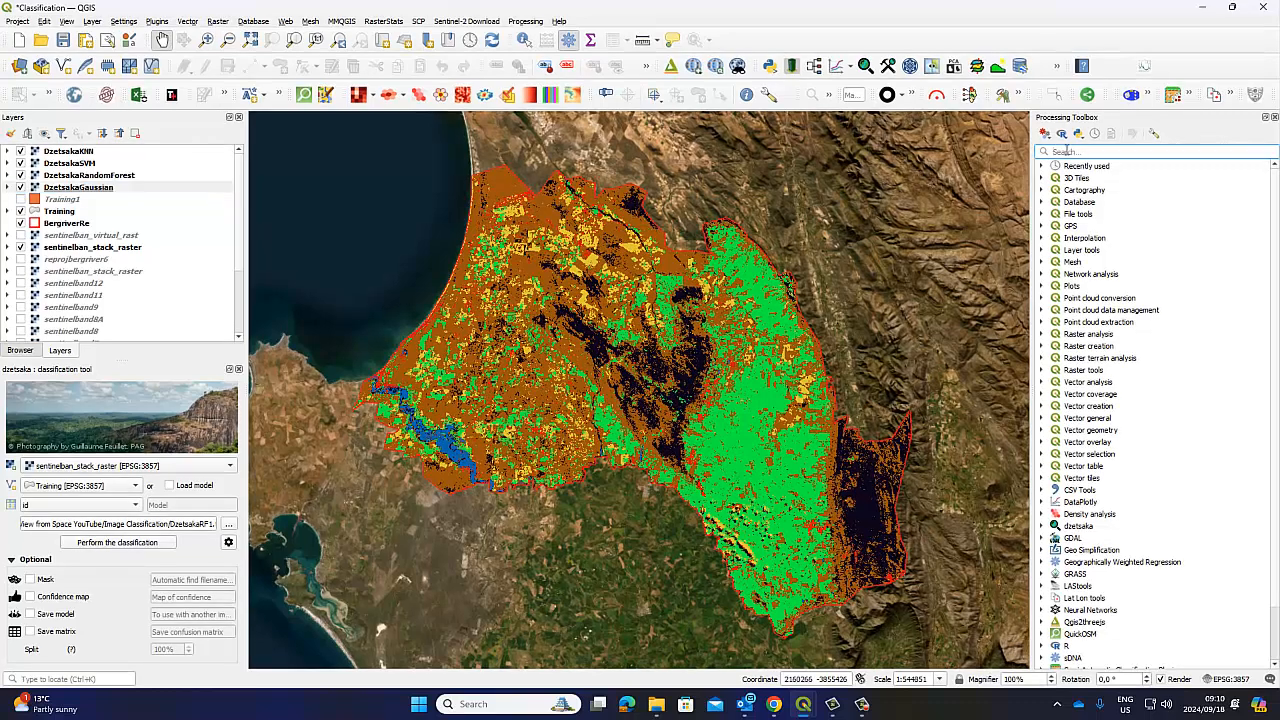
{"action": "type", "text": "raster "}
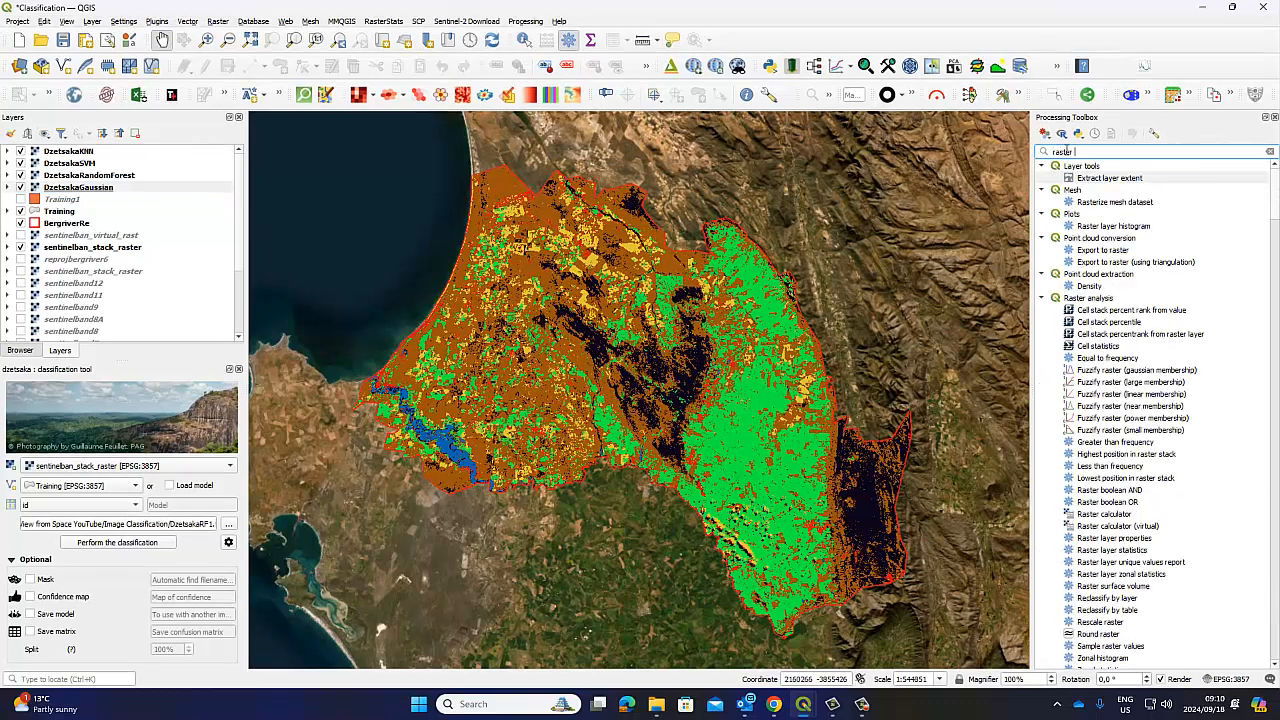
{"action": "type", "text": "sey"}
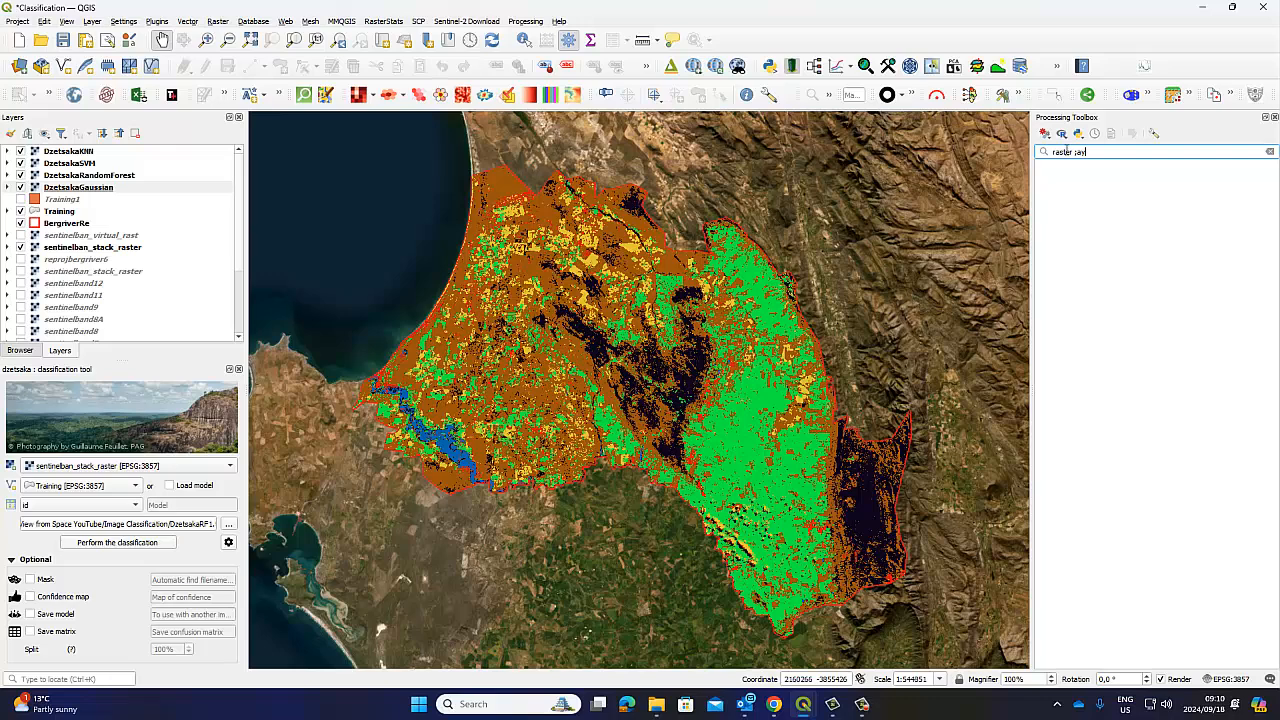
{"action": "key", "text": "BackSpace"}
{"action": "key", "text": "BackSpace"}
{"action": "key", "text": "BackSpace"}
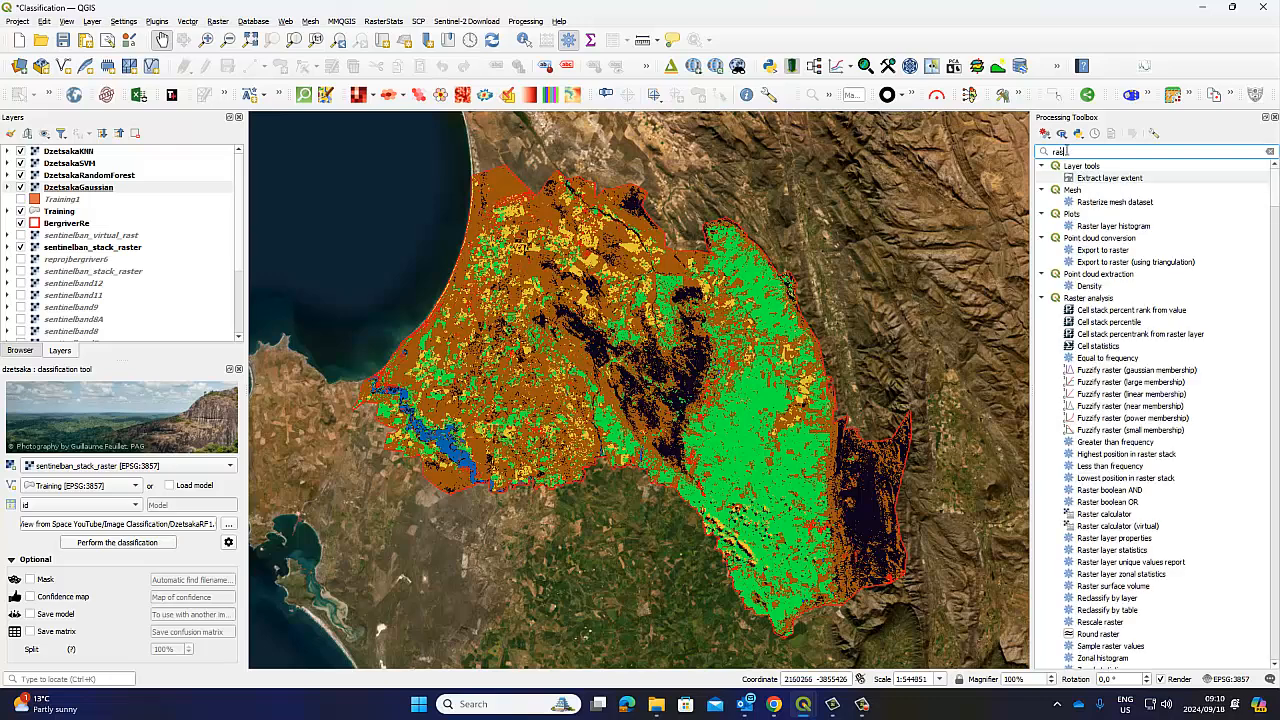
{"action": "key", "text": "BackSpace"}
{"action": "key", "text": "BackSpace"}
{"action": "key", "text": "BackSpace"}
{"action": "type", "text": "ra"}
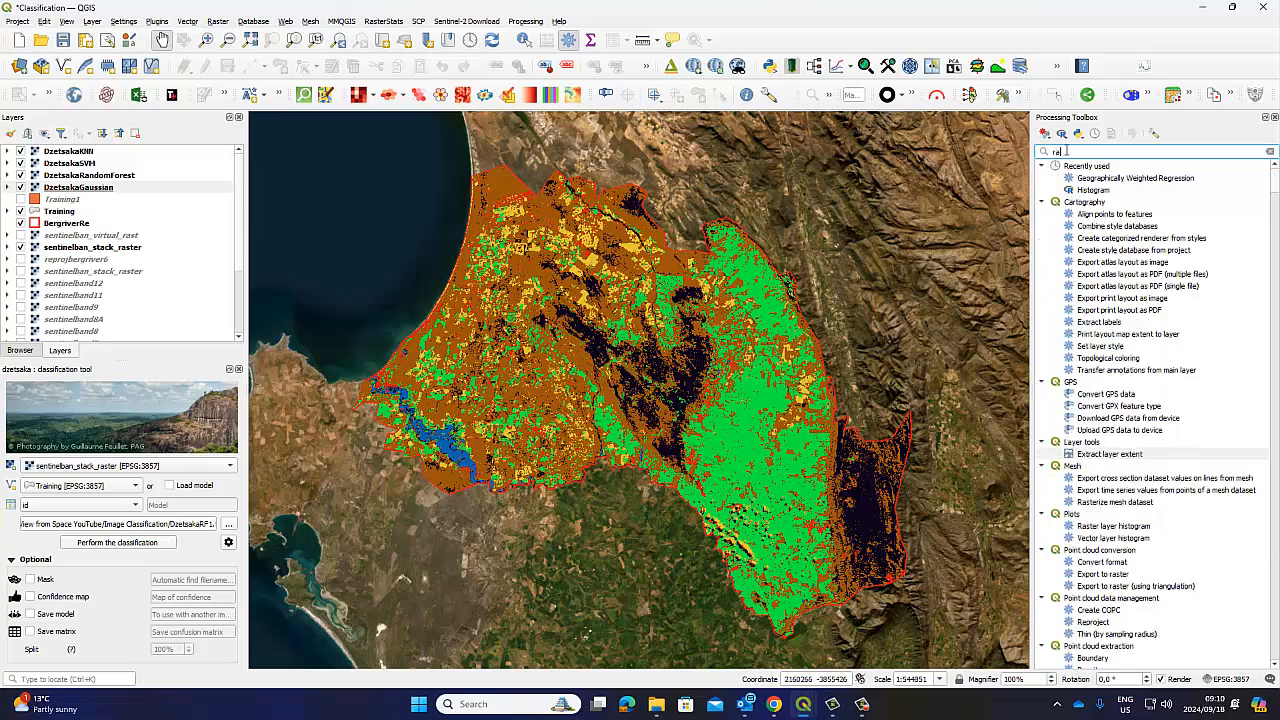
{"action": "type", "text": "ster uniques"}
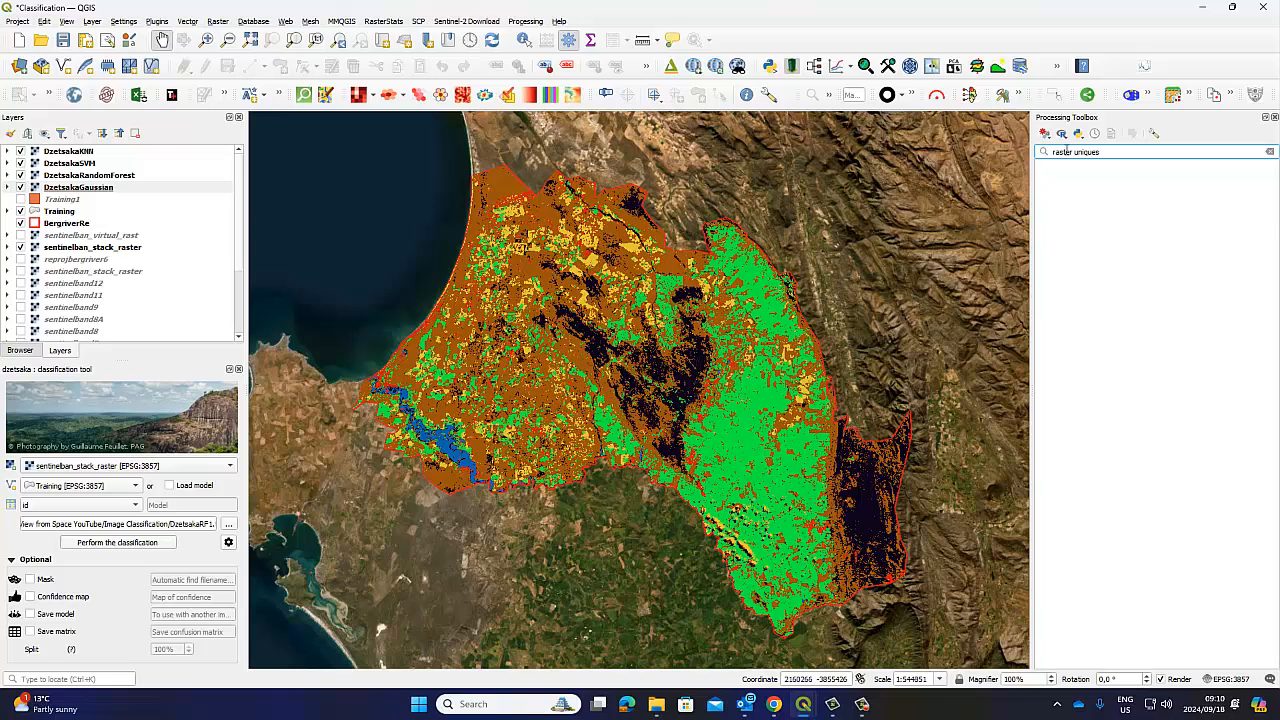
{"action": "key", "text": "BackSpace"}
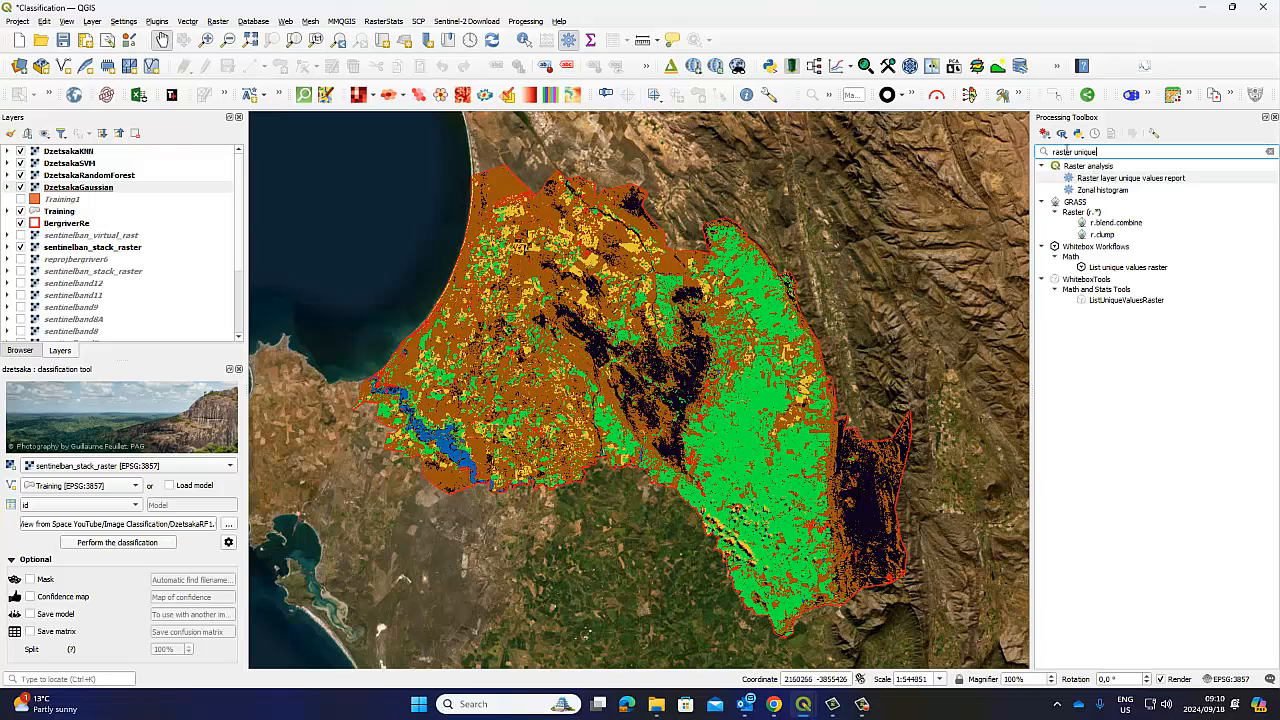
{"action": "double_click", "coordinate": [1110, 177]}
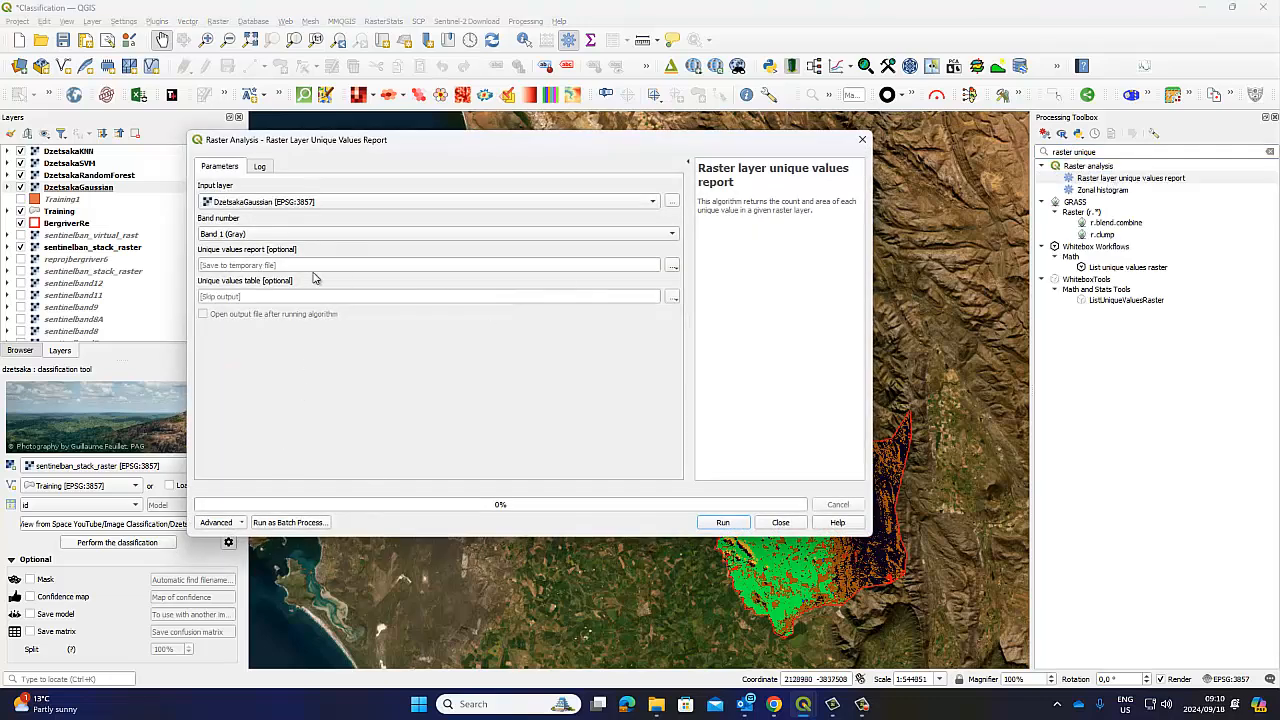
Switch to batch mode and add DzetsakaGaussian, KNN, RandomForest and SVM from open layers, each on Band 1
{"action": "left_click_drag", "start_coordinate": [344, 147], "coordinate": [535, 150]}
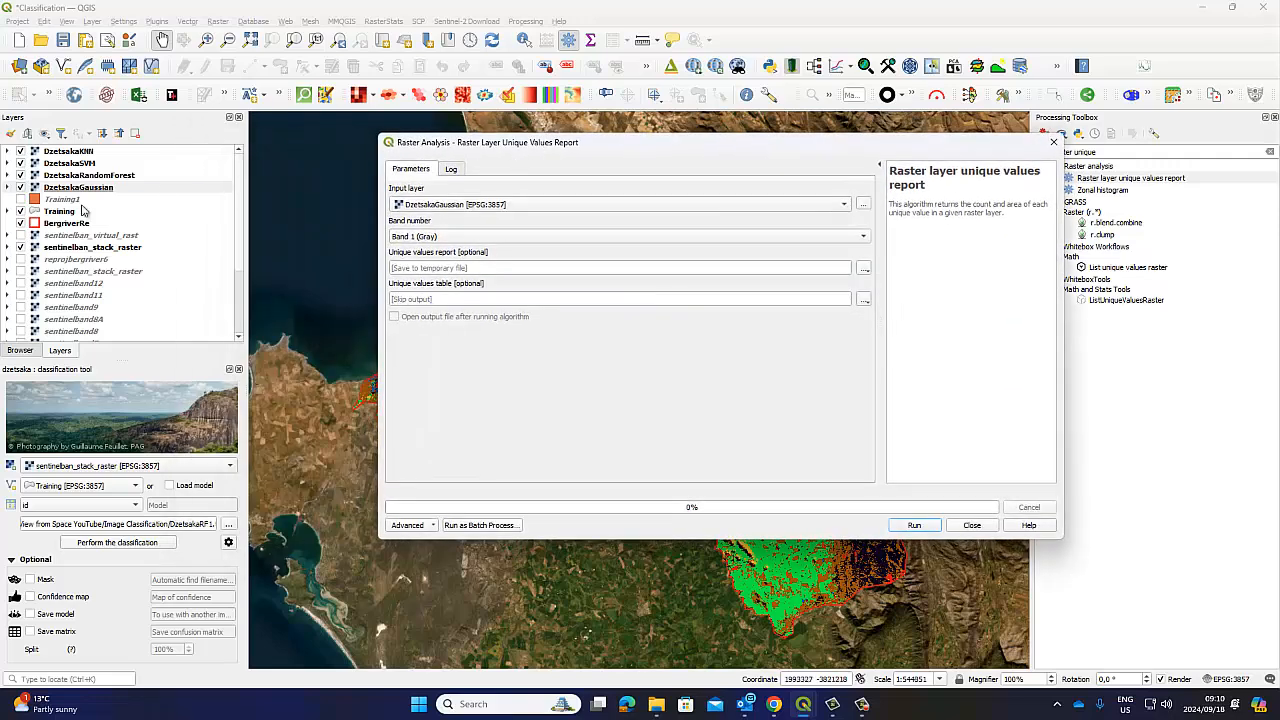
{"action": "left_click", "coordinate": [470, 527]}
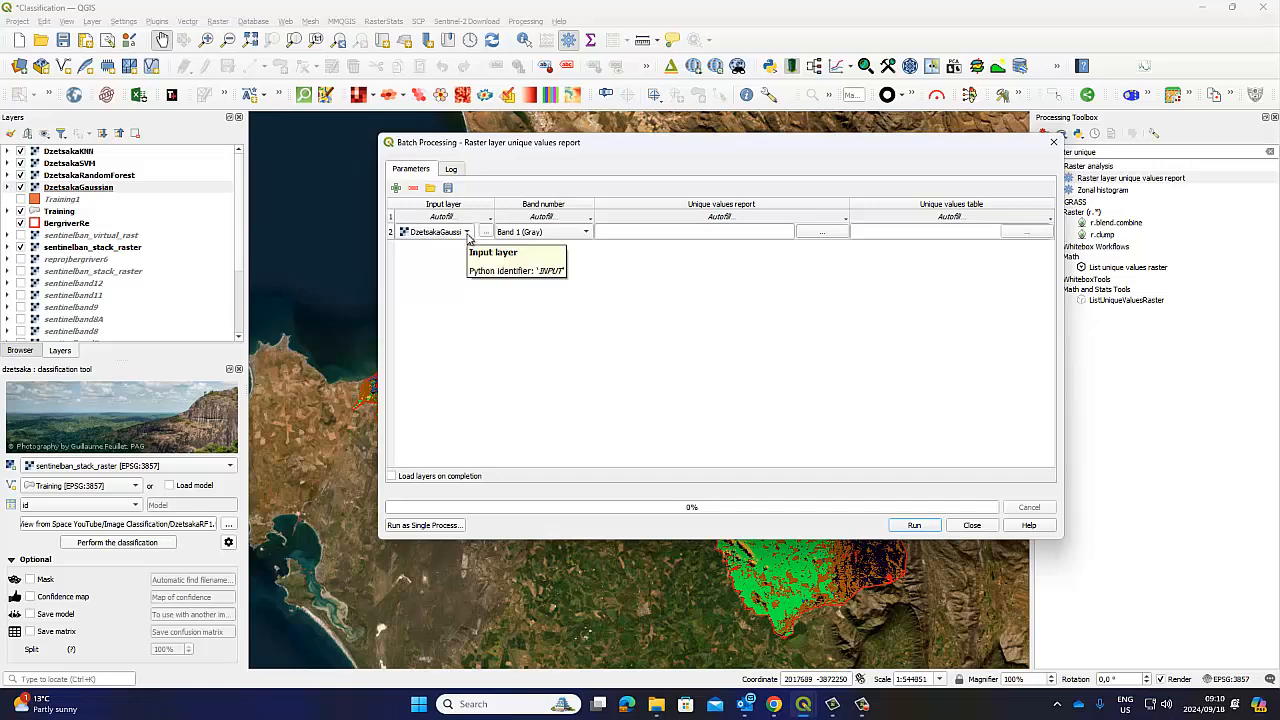
{"action": "left_click", "coordinate": [485, 232]}
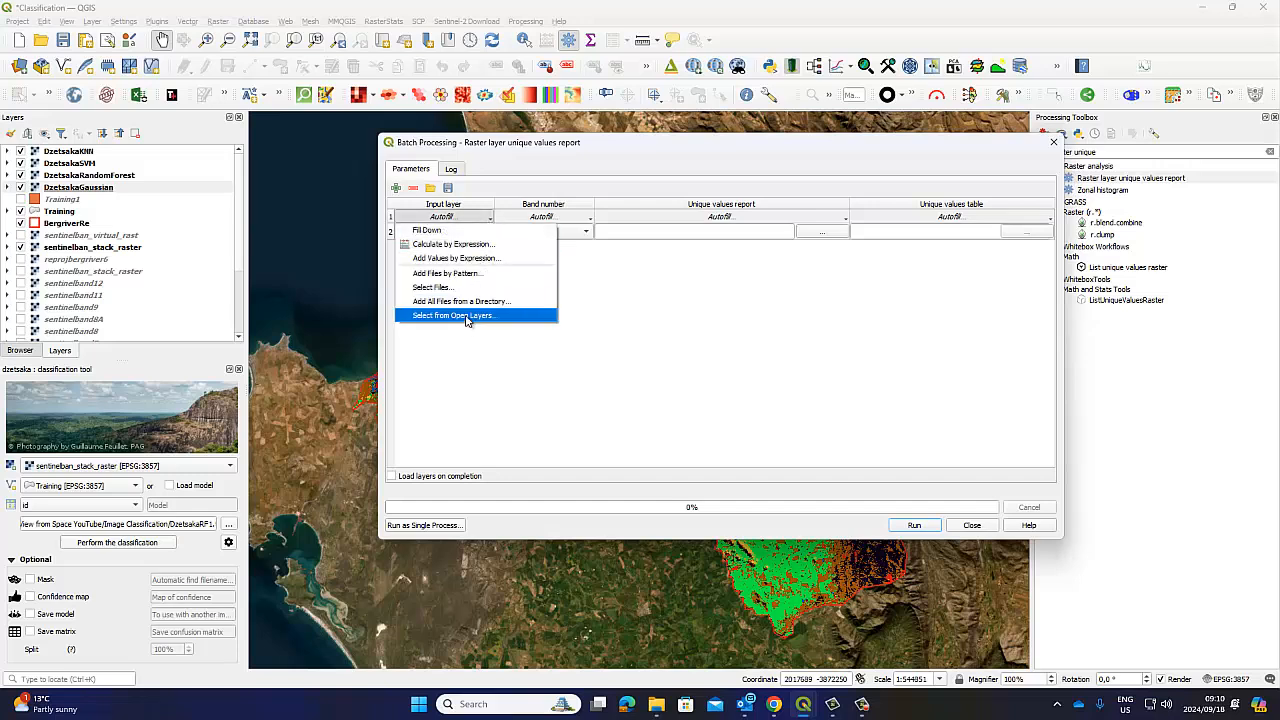
{"action": "left_click", "coordinate": [470, 315]}
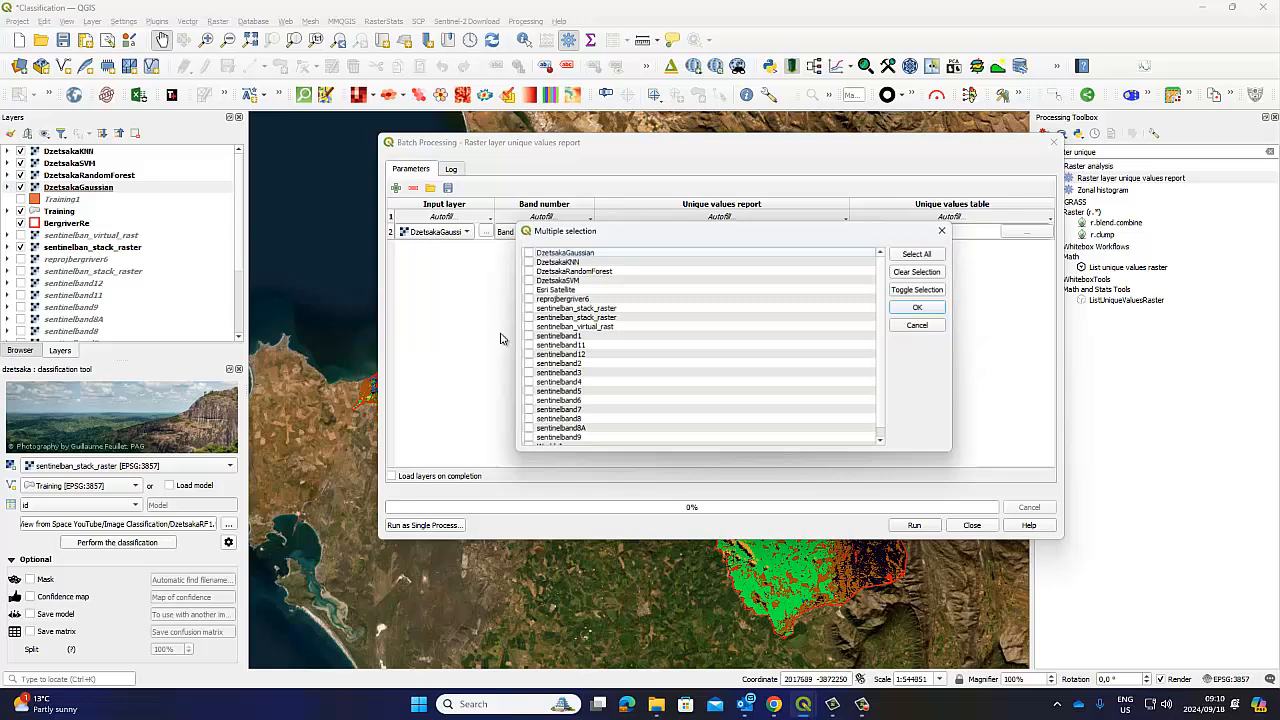
{"action": "left_click", "coordinate": [526, 280]}
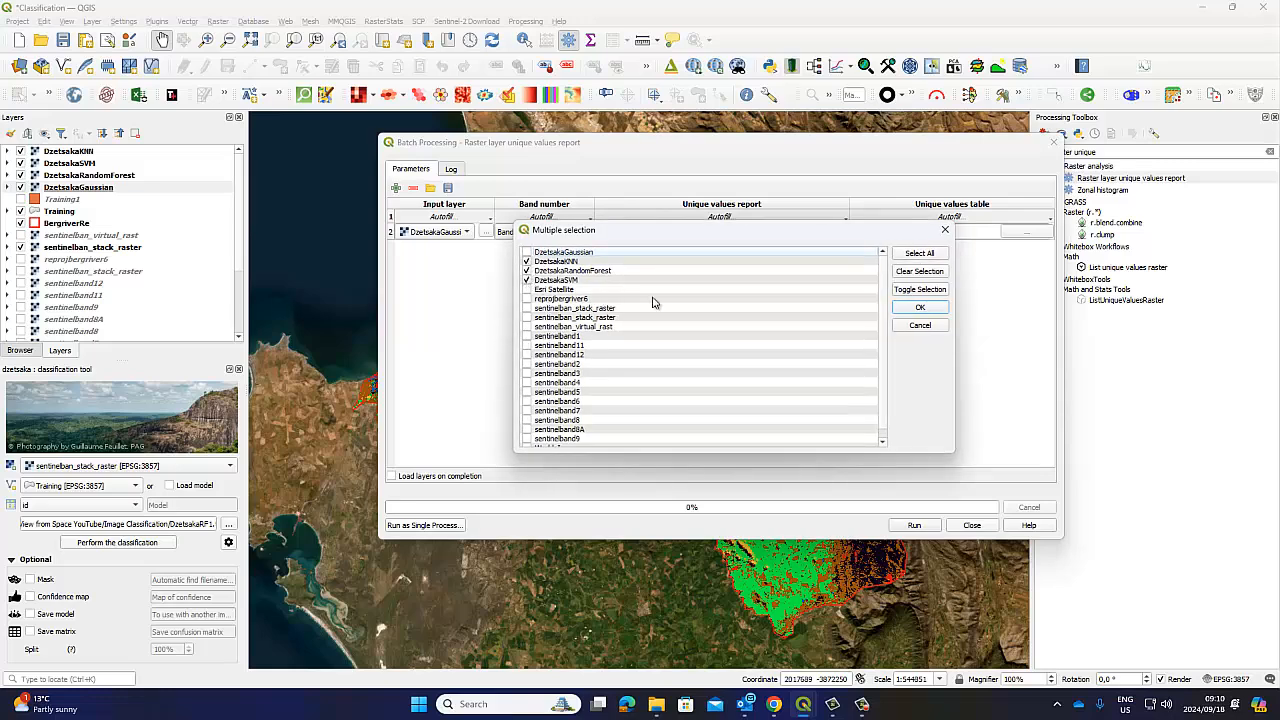
{"action": "left_click", "coordinate": [919, 308]}
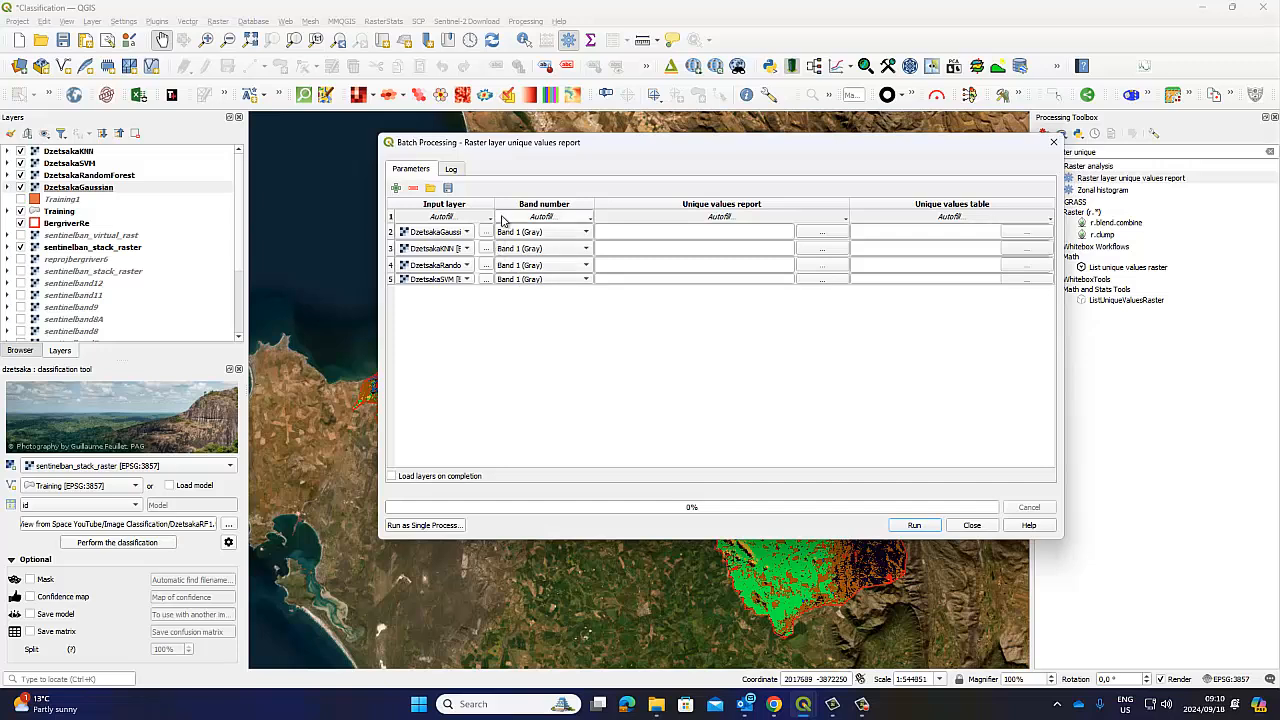
{"action": "left_click_drag", "start_coordinate": [493, 203], "coordinate": [569, 200]}
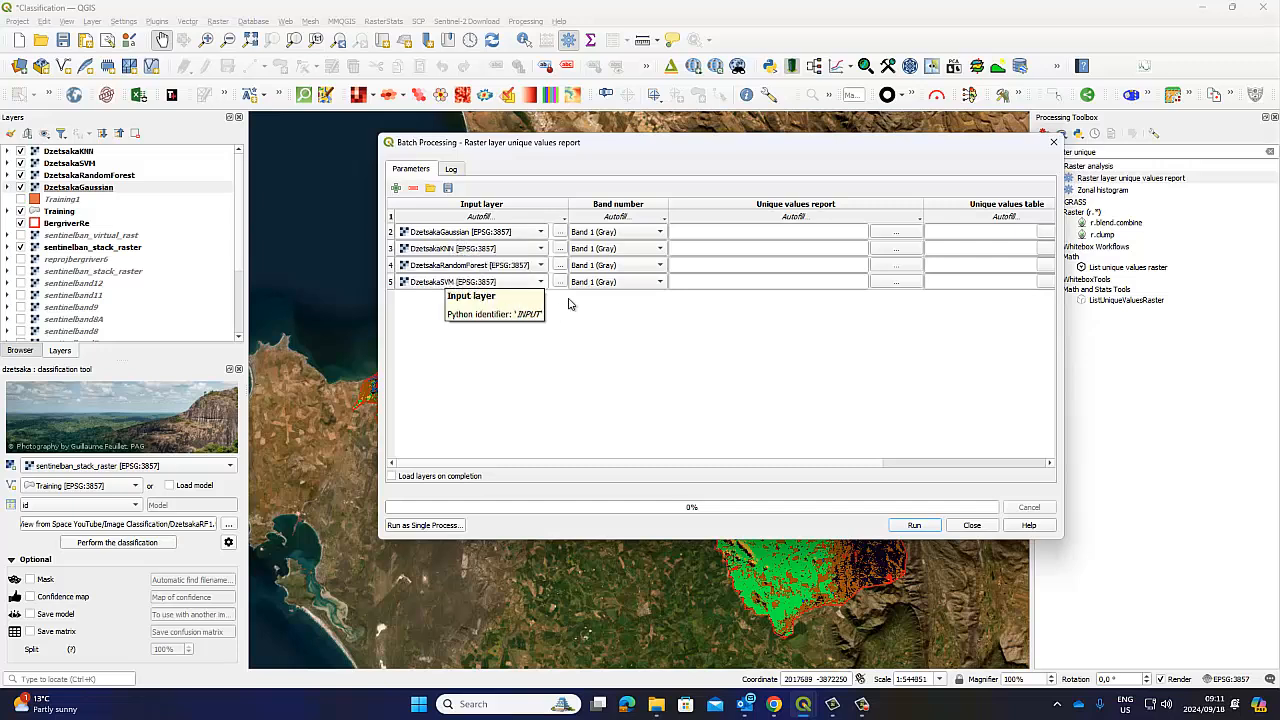
{"action": "left_click", "coordinate": [663, 233]}
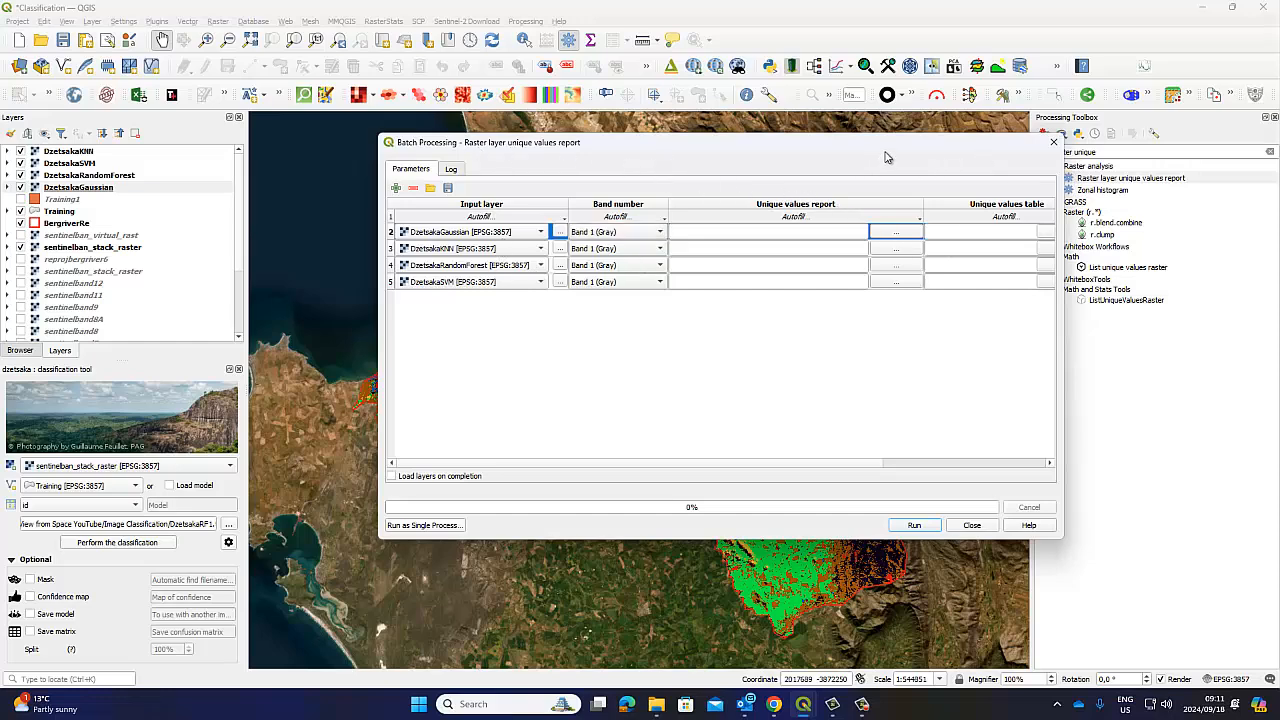
{"action": "left_click_drag", "start_coordinate": [885, 157], "coordinate": [785, 158]}
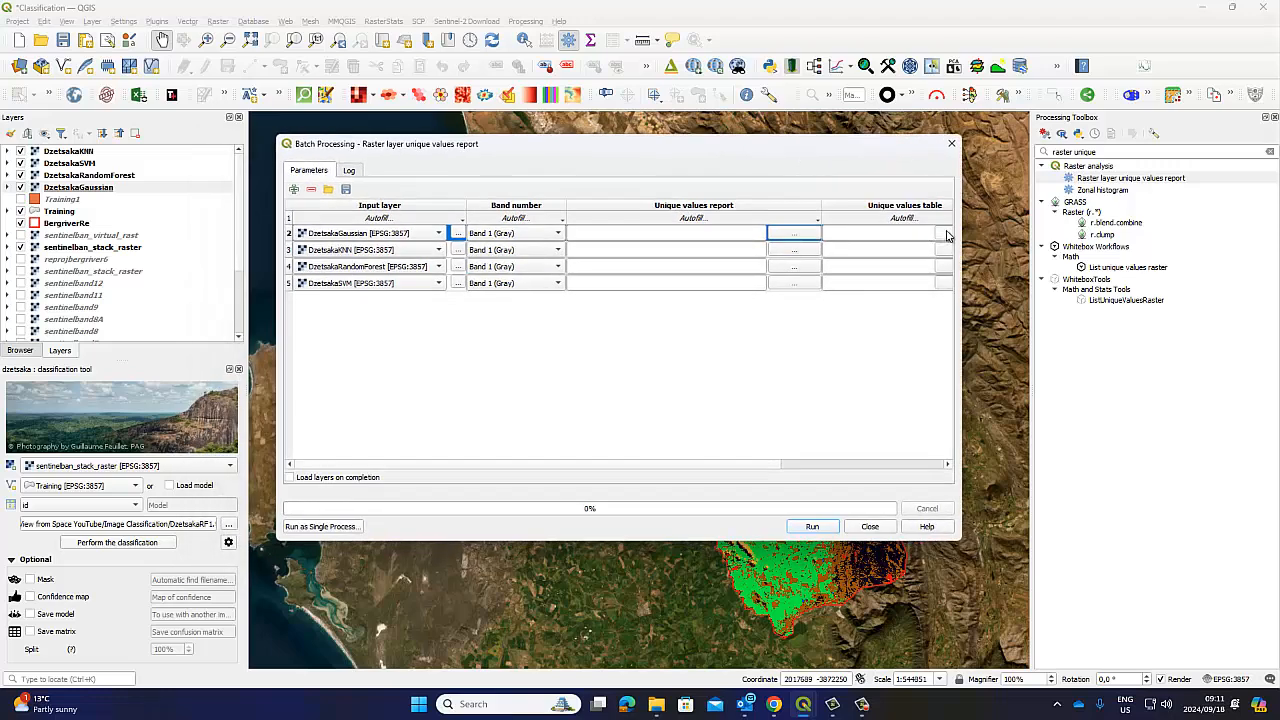
Create a 'values' folder inside Image Classification and set the output file as Class there
{"action": "left_click", "coordinate": [945, 234]}
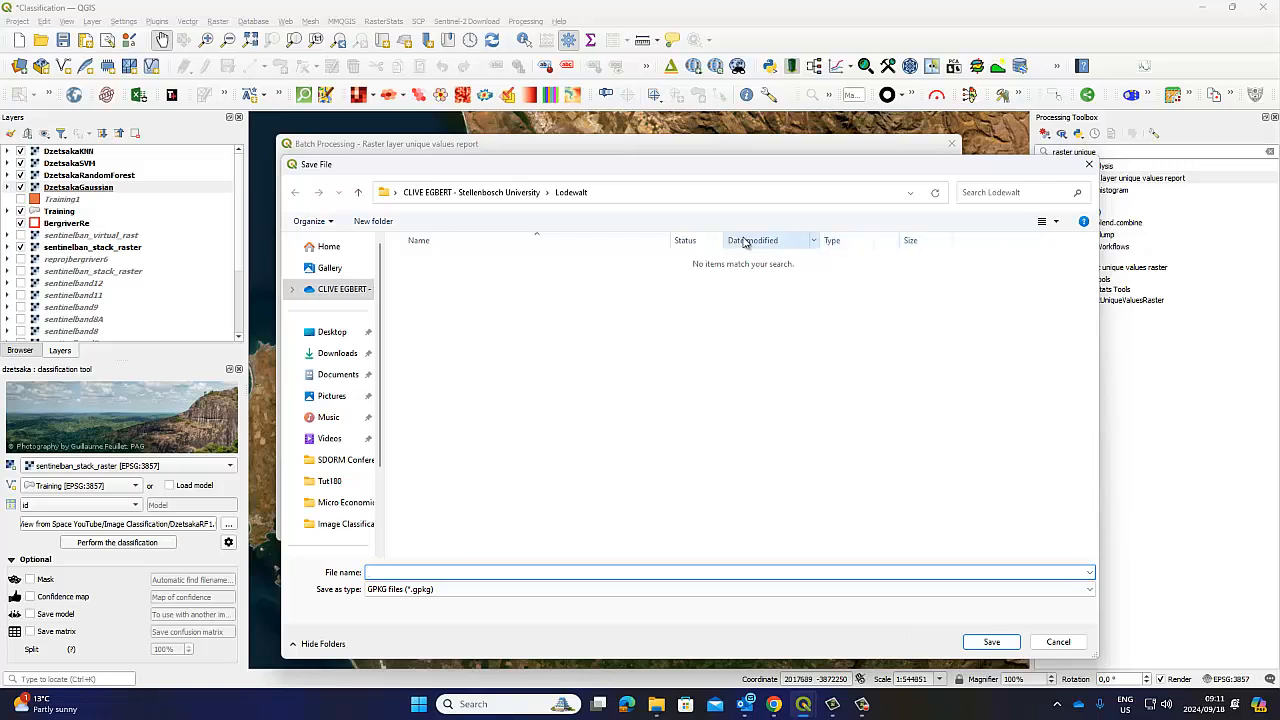
{"action": "left_click", "coordinate": [320, 289]}
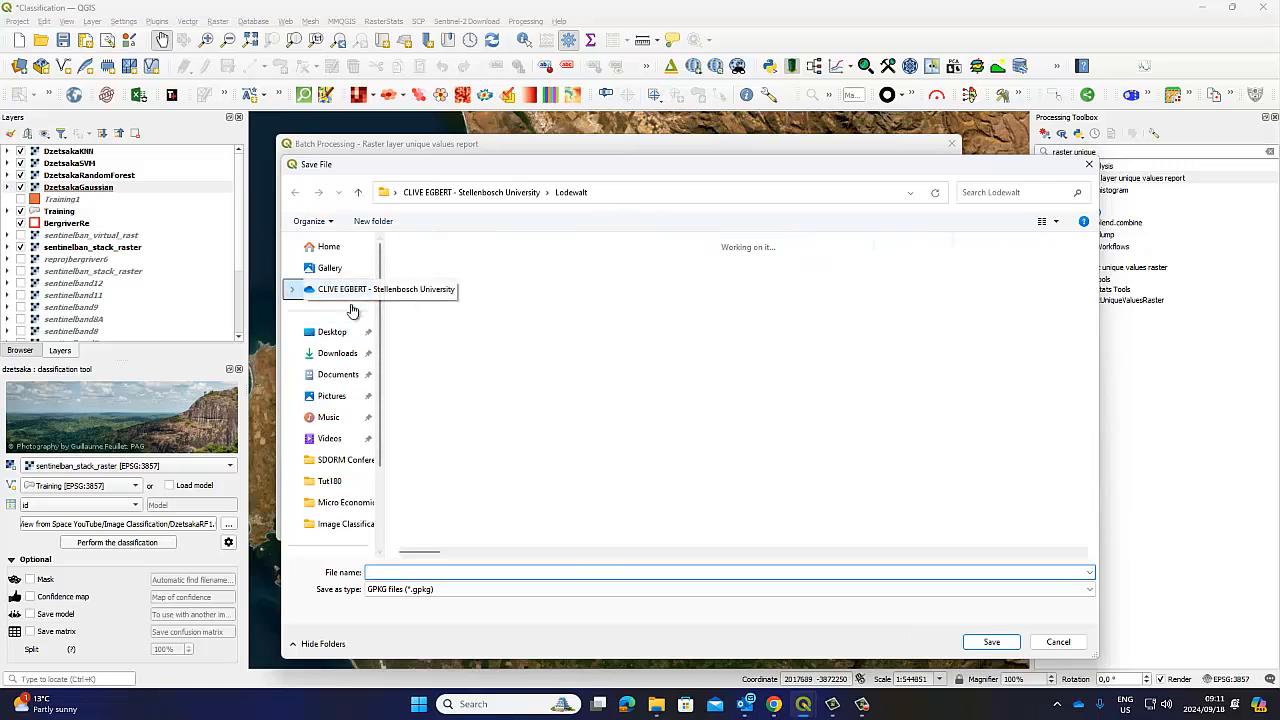
{"action": "left_click", "coordinate": [329, 523]}
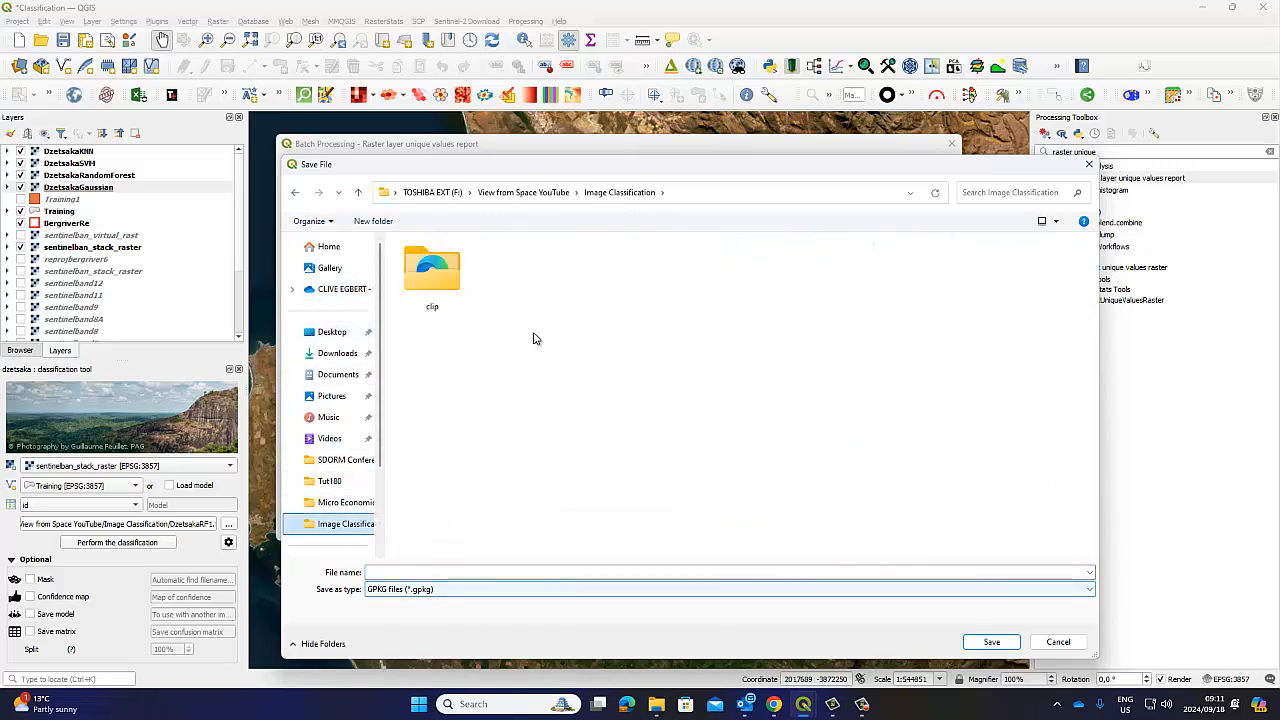
{"action": "right_click", "coordinate": [545, 316]}
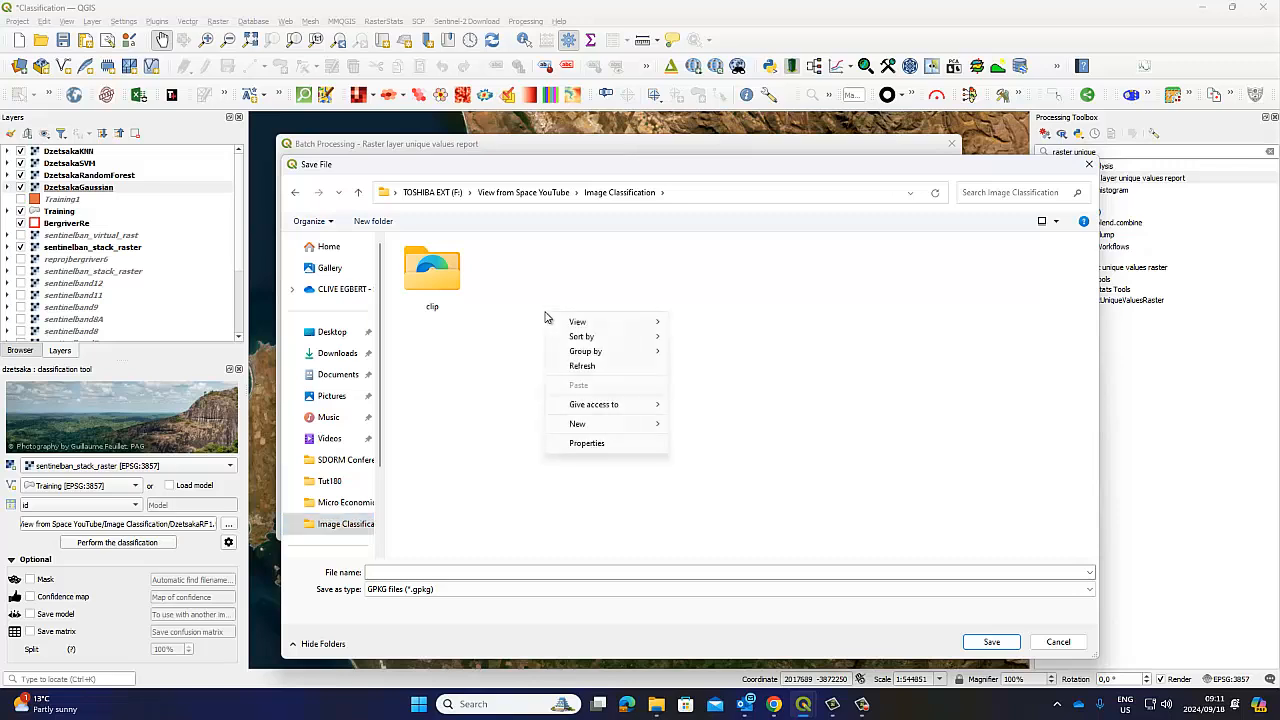
{"action": "mouse_move", "coordinate": [605, 424]}
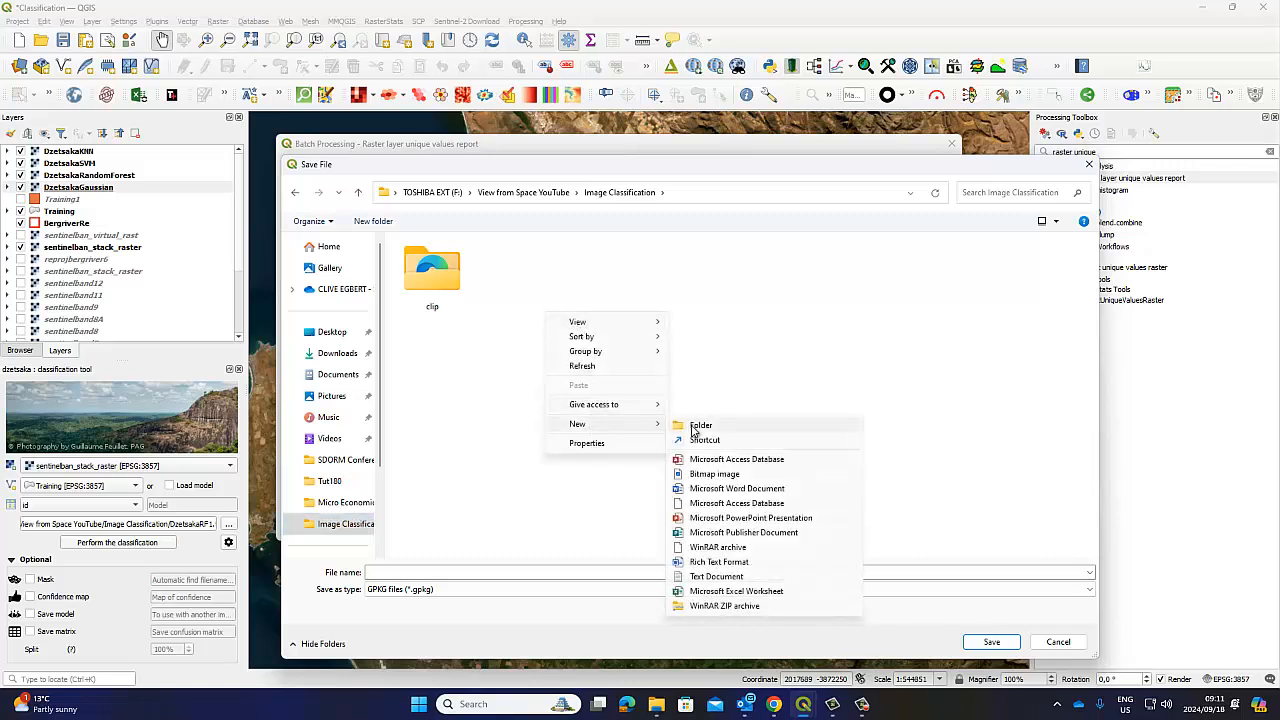
{"action": "left_click", "coordinate": [697, 426]}
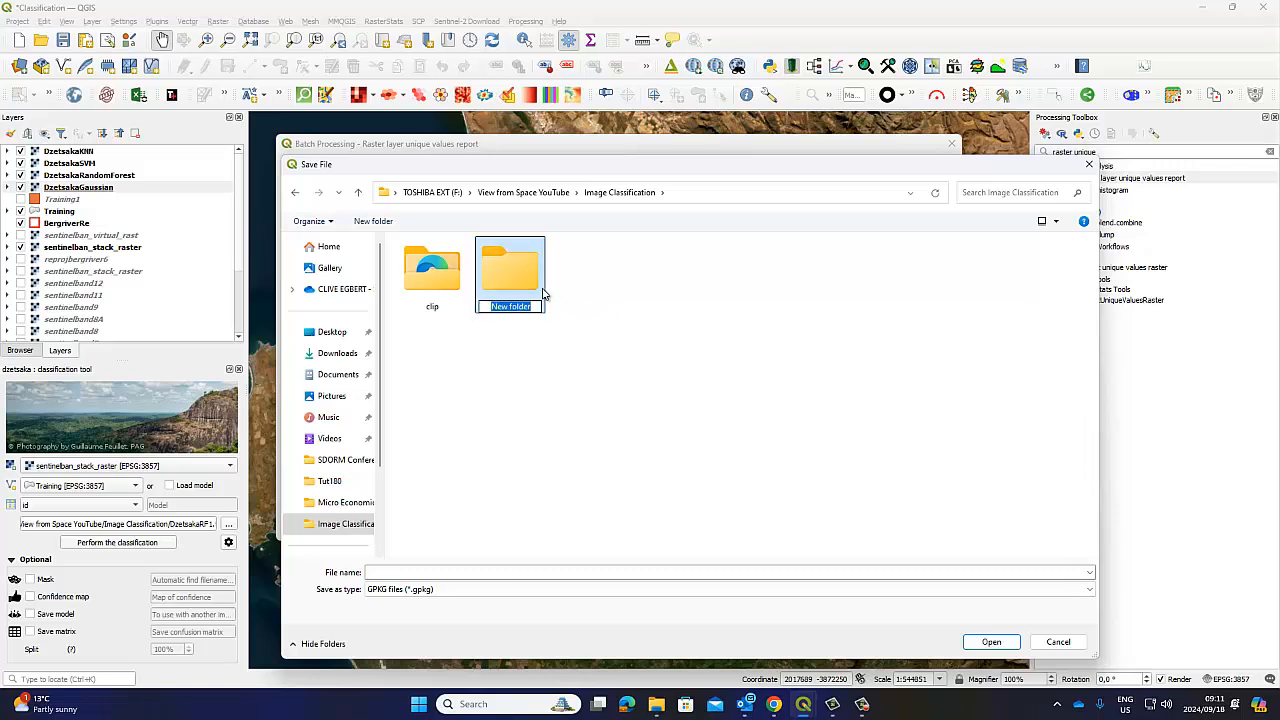
{"action": "type", "text": "values"}
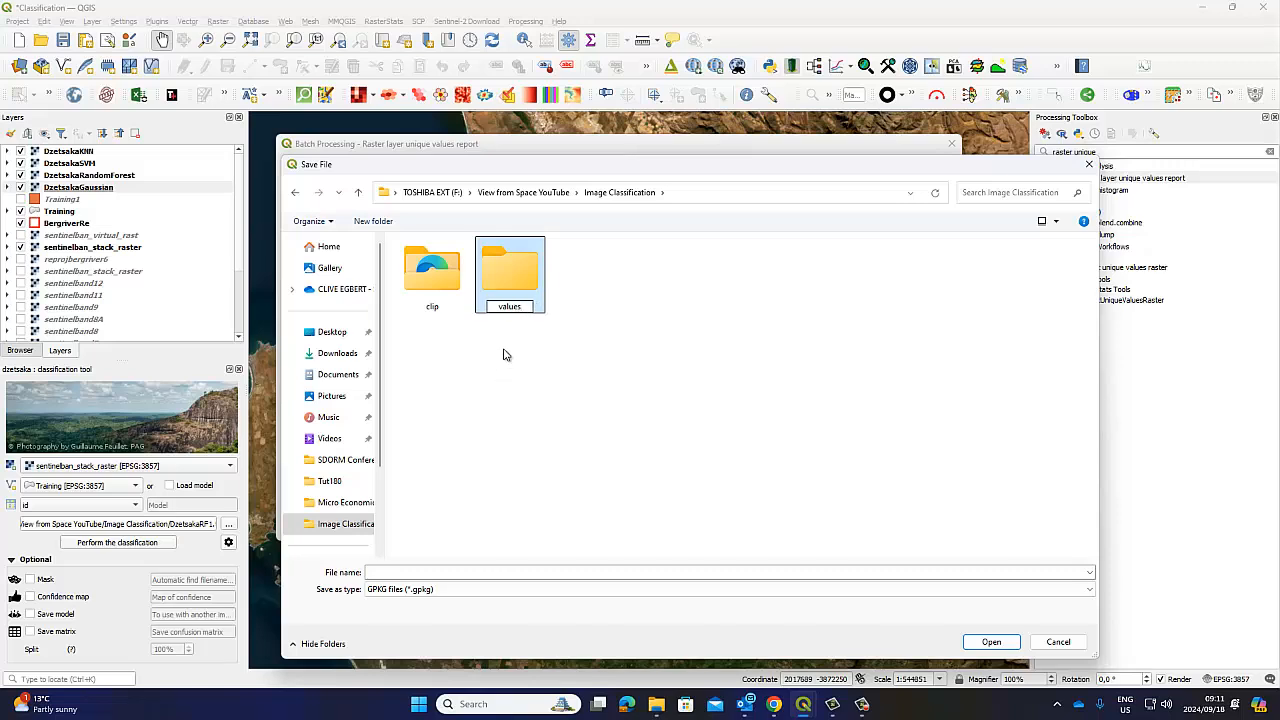
{"action": "left_click", "coordinate": [504, 354]}
{"action": "double_click", "coordinate": [512, 280]}
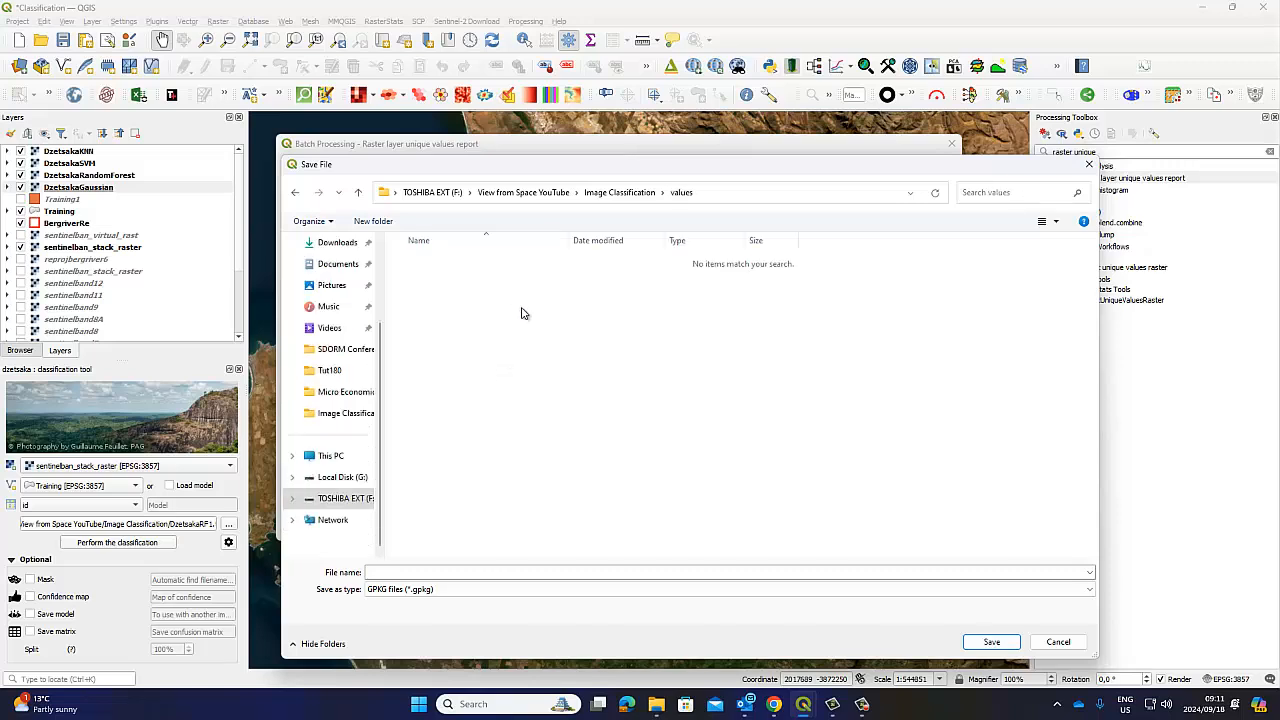
{"action": "left_click", "coordinate": [988, 645]}
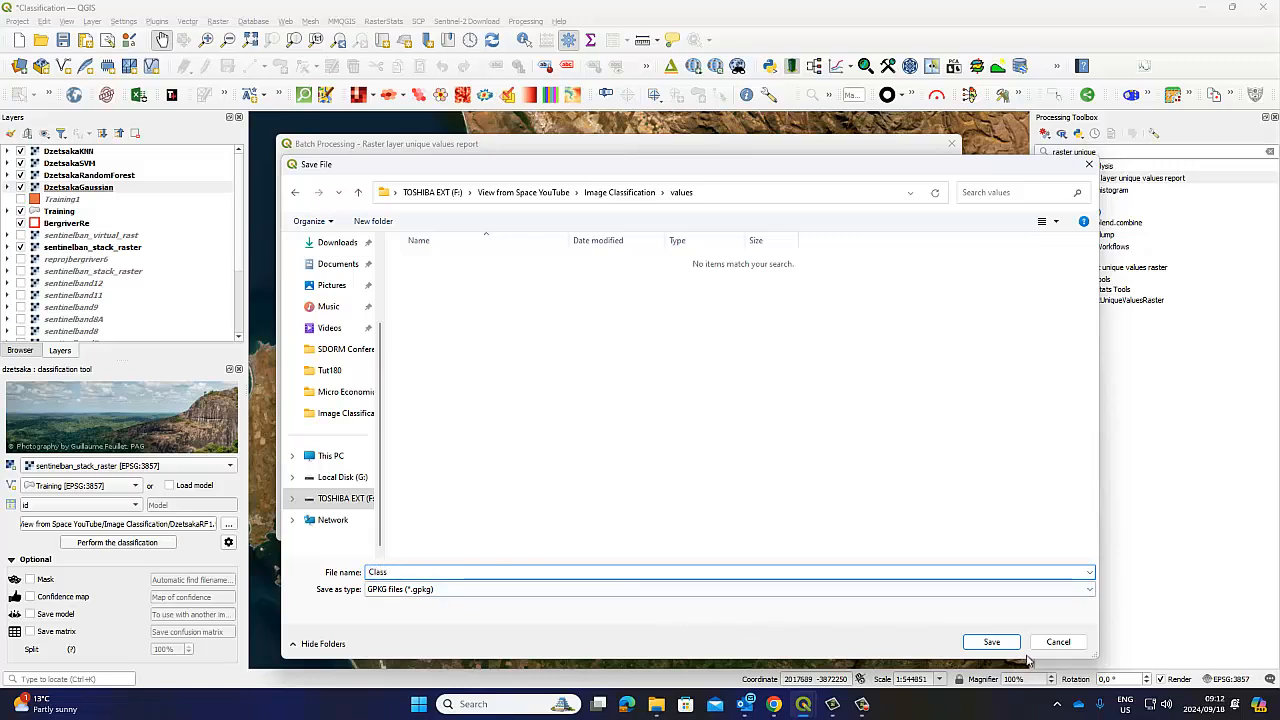
{"action": "left_click", "coordinate": [991, 641]}
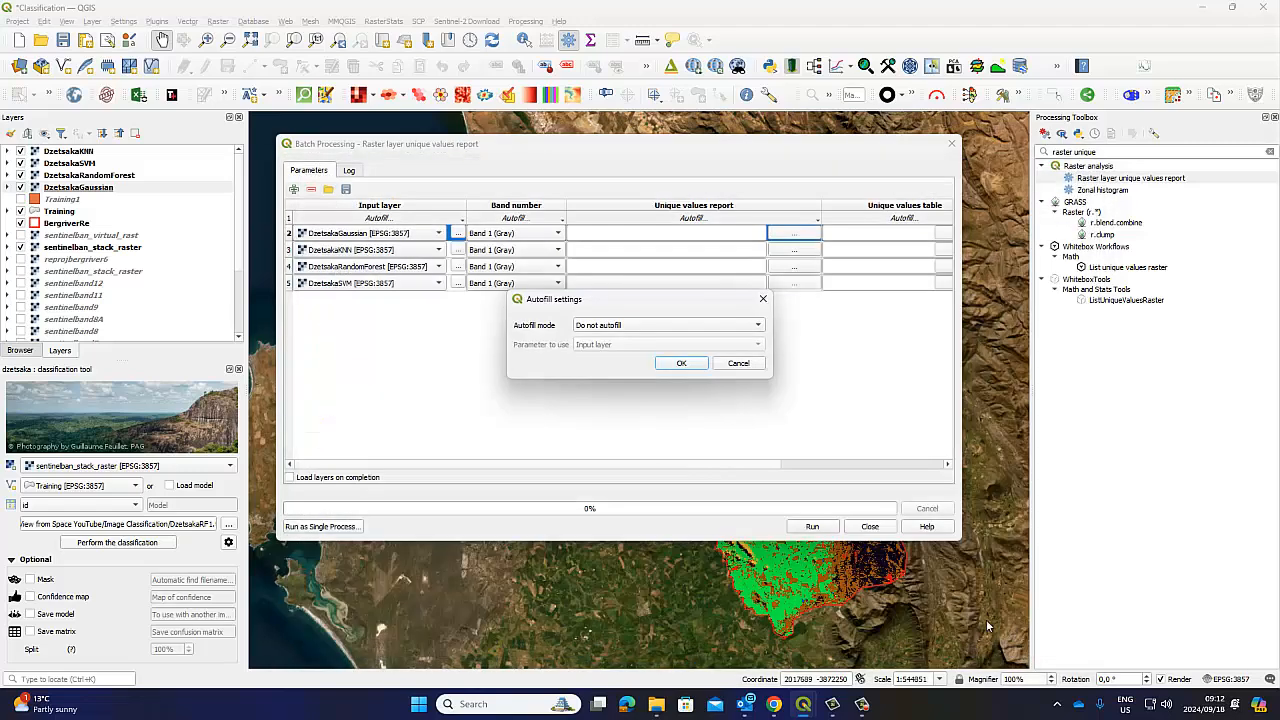
Autofill the output paths using Fill with parameter values from the Input layer
{"action": "left_click", "coordinate": [758, 326]}
{"action": "left_click", "coordinate": [662, 351]}
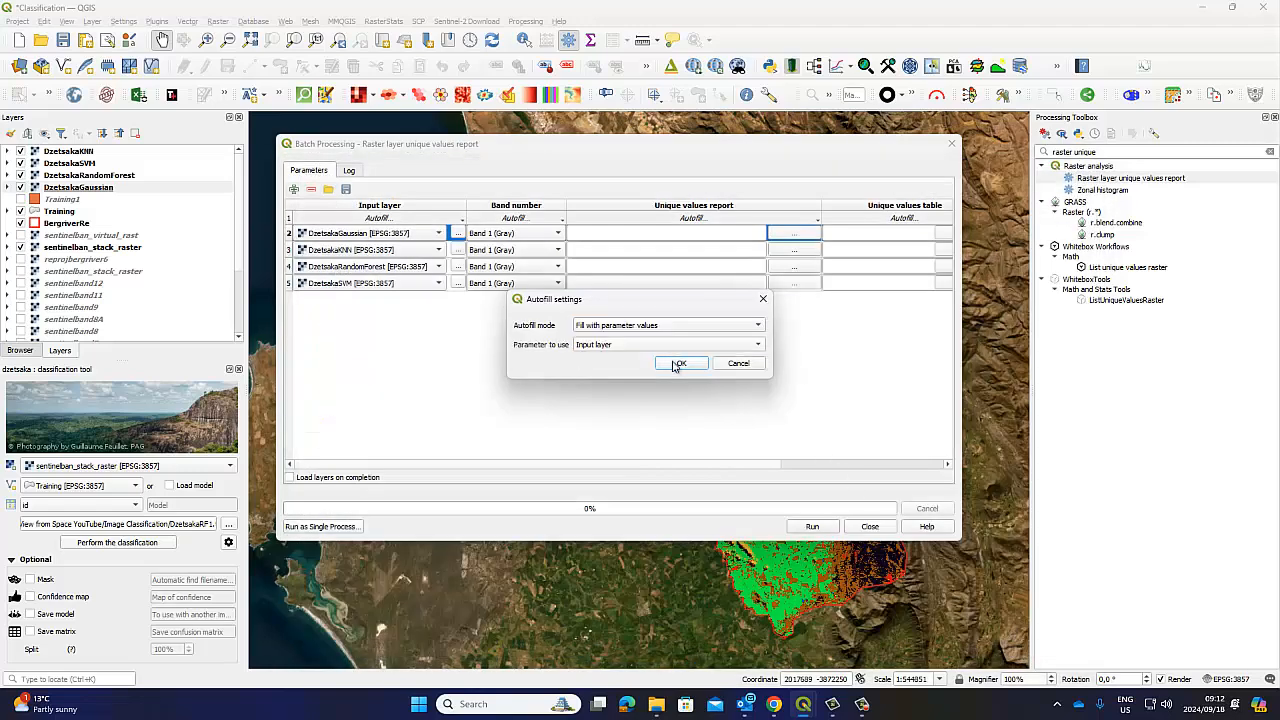
{"action": "left_click", "coordinate": [679, 363]}
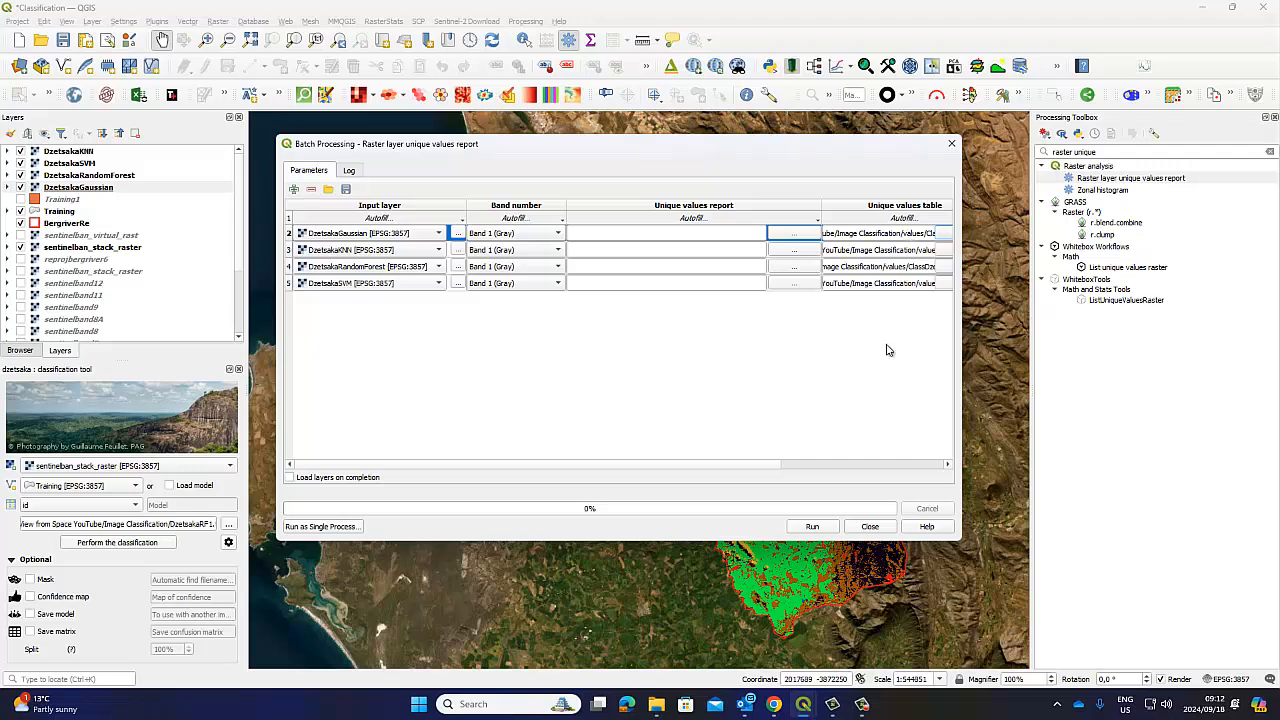
Widen the batch window, run the report for all four layers, then close it
{"action": "left_click_drag", "start_coordinate": [388, 465], "coordinate": [575, 467]}
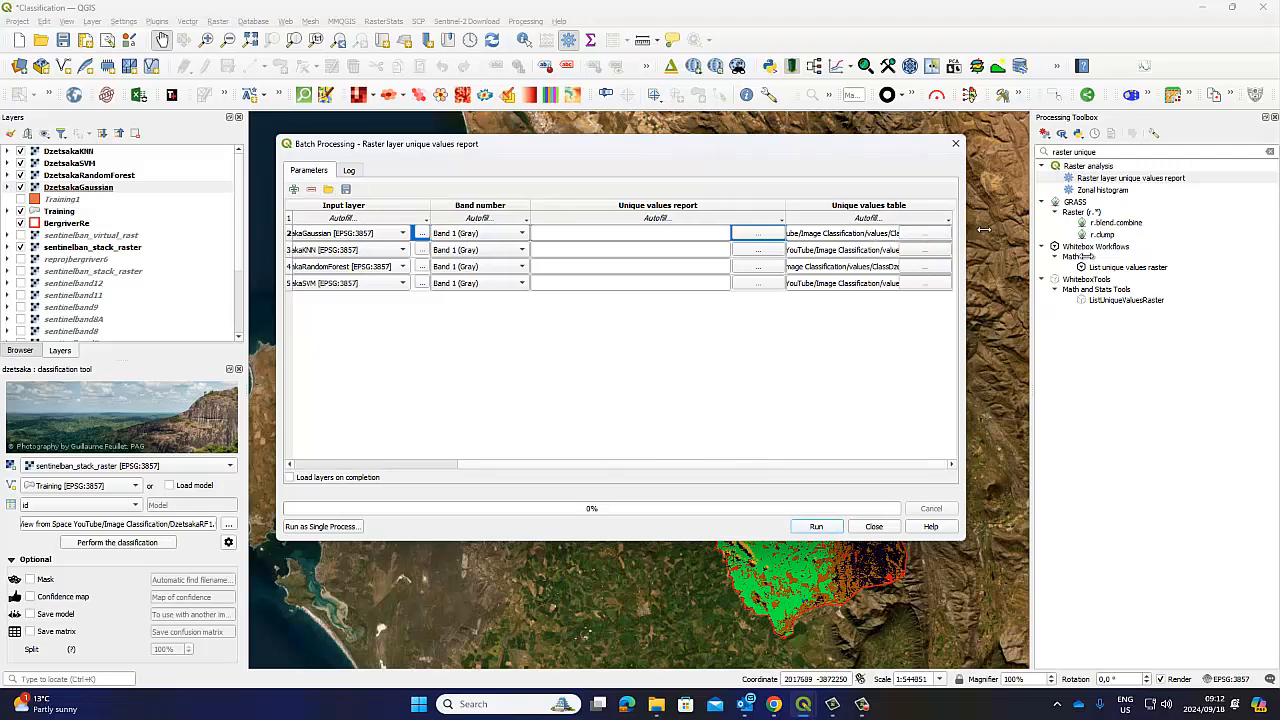
{"action": "left_click_drag", "start_coordinate": [967, 225], "coordinate": [1148, 226]}
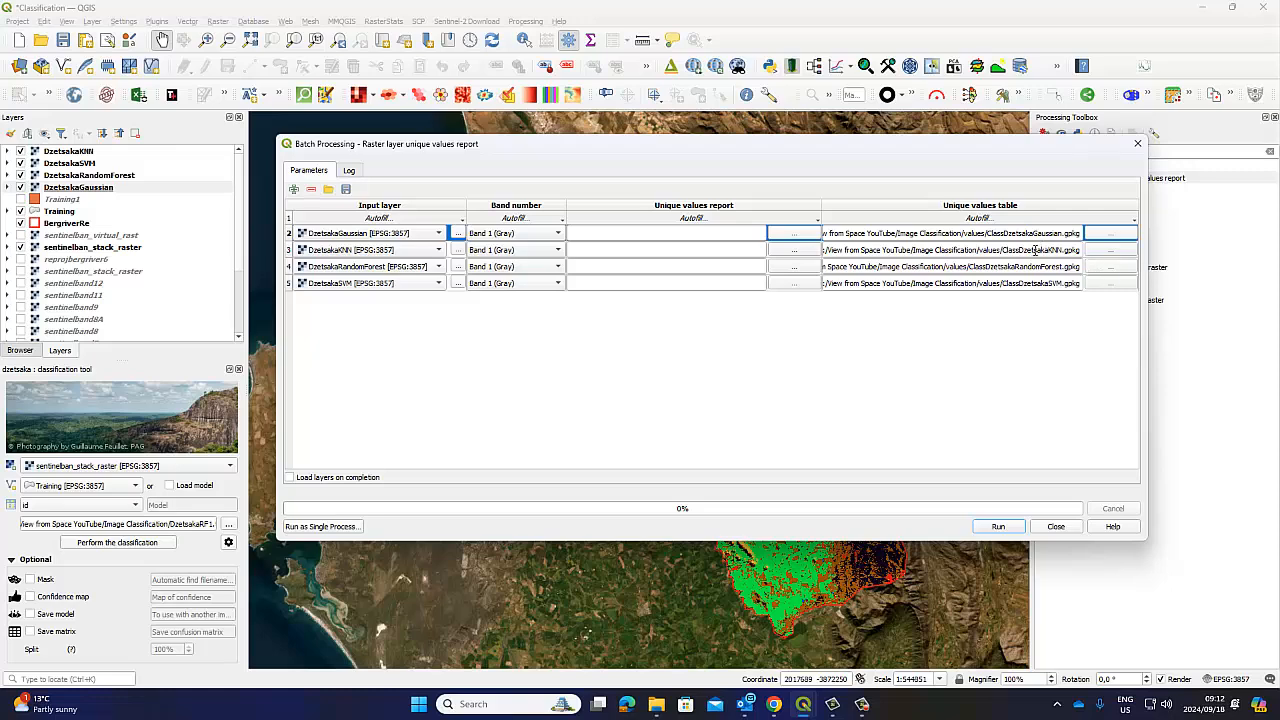
{"action": "left_click", "coordinate": [998, 526]}
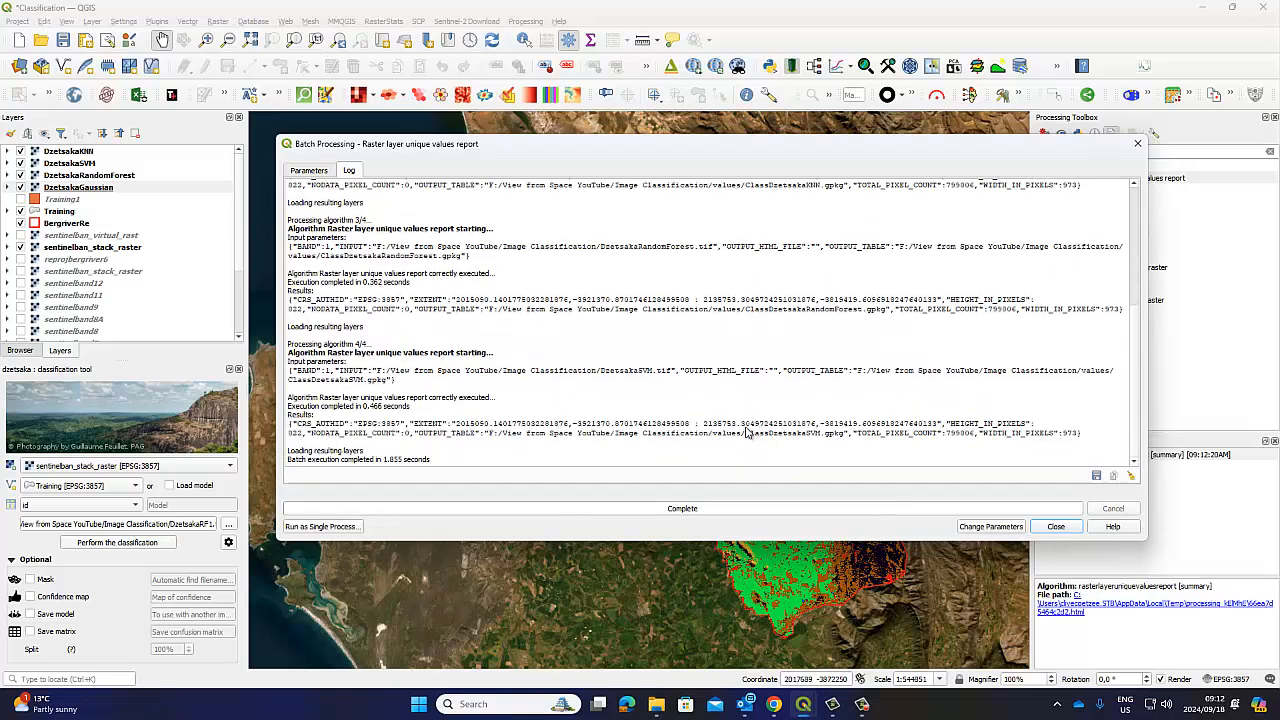
{"action": "left_click_drag", "start_coordinate": [365, 150], "coordinate": [393, 147]}
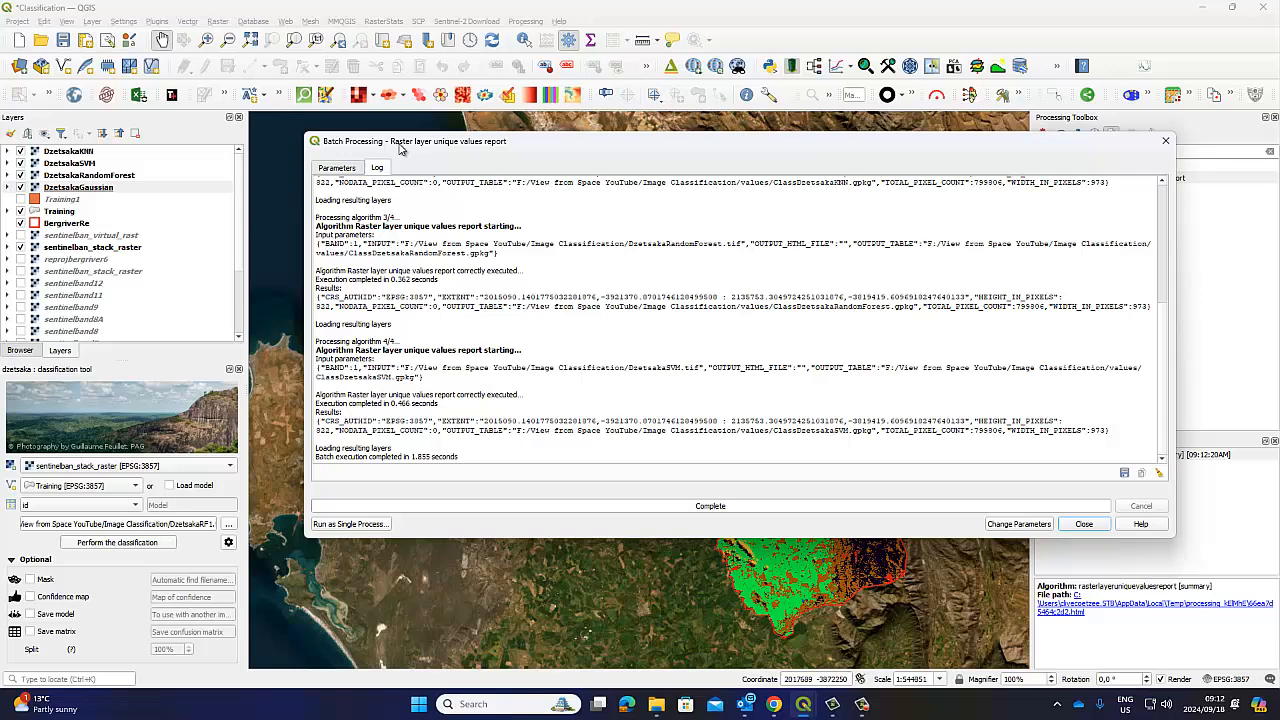
{"action": "left_click", "coordinate": [1084, 524]}
Open the batch summary report in Edge and review its values, including the 973 pixel width
{"action": "double_click", "coordinate": [1100, 457]}
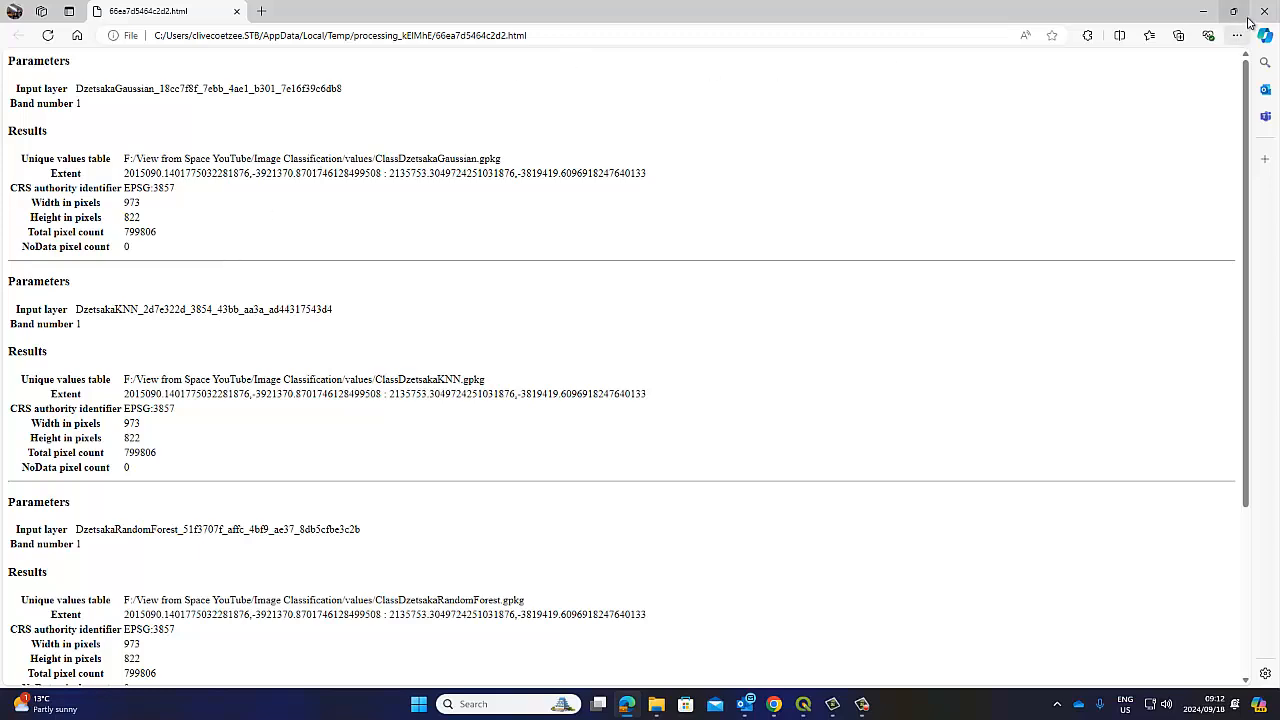
{"action": "scroll", "coordinate": [180, 460], "scroll_direction": "down", "scroll_amount": 3}
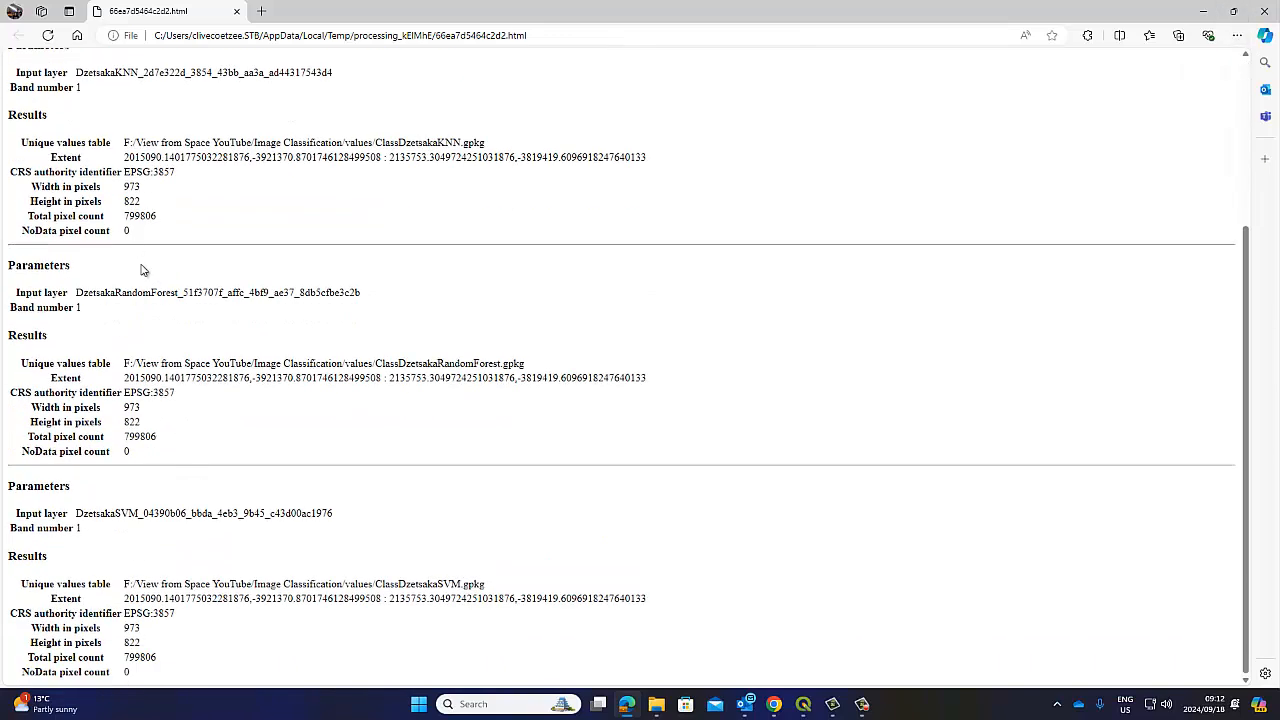
{"action": "scroll", "coordinate": [143, 266], "scroll_direction": "up", "scroll_amount": 3}
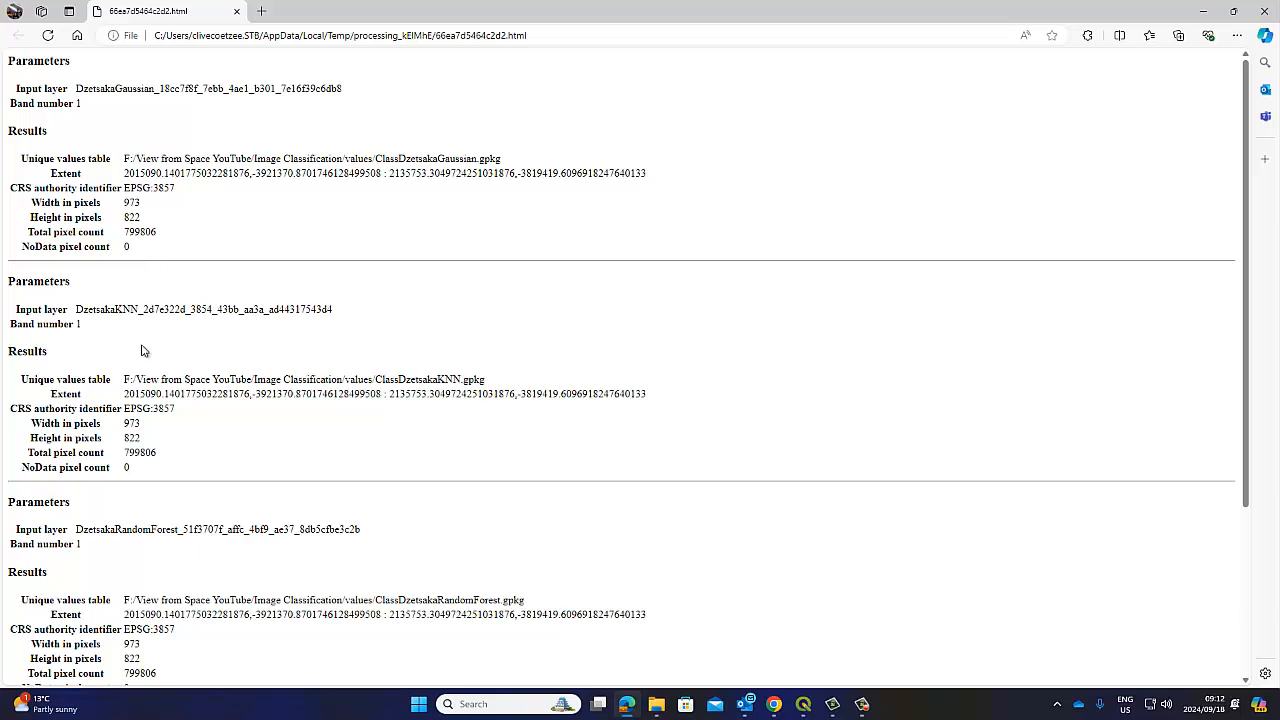
{"action": "left_click_drag", "start_coordinate": [141, 204], "coordinate": [122, 204]}
{"action": "left_click", "coordinate": [128, 212]}
{"action": "left_click", "coordinate": [161, 242]}
{"action": "scroll", "coordinate": [167, 251], "scroll_direction": "down", "scroll_amount": 3}
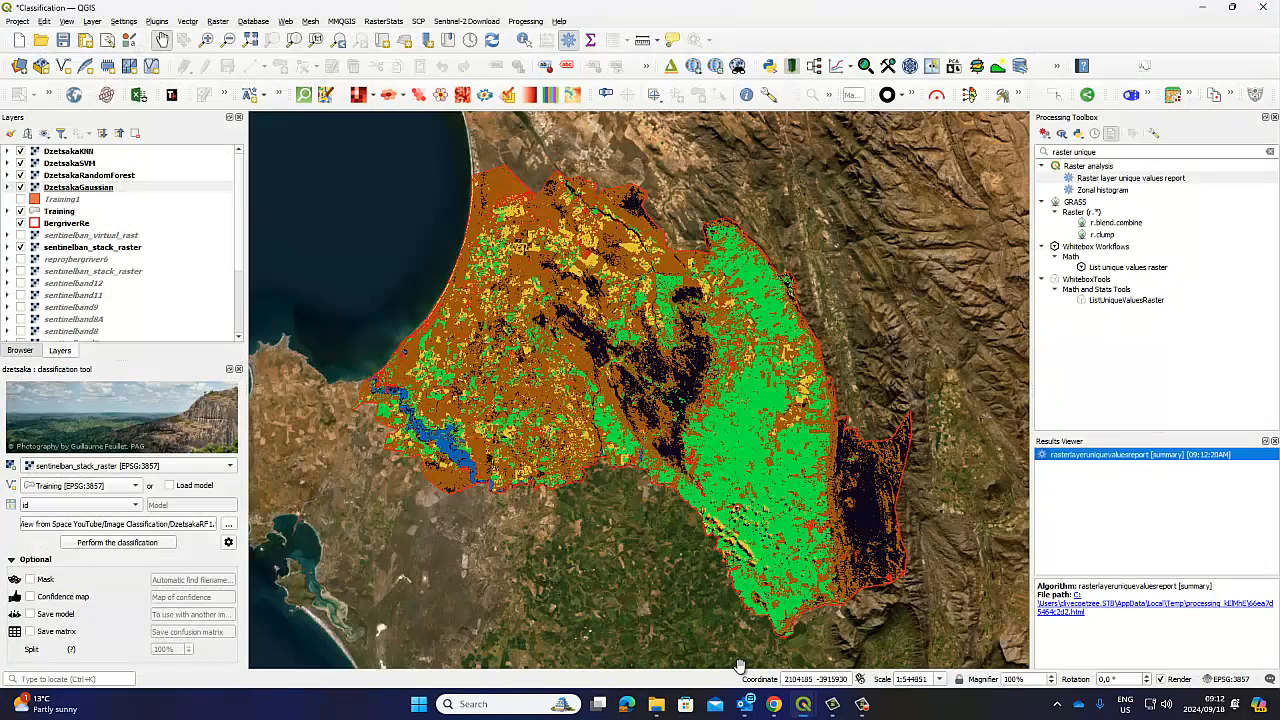
Close Edge and bring up the Image Classification folder in File Explorer
{"action": "left_click", "coordinate": [1260, 11]}
{"action": "mouse_move", "coordinate": [750, 700]}
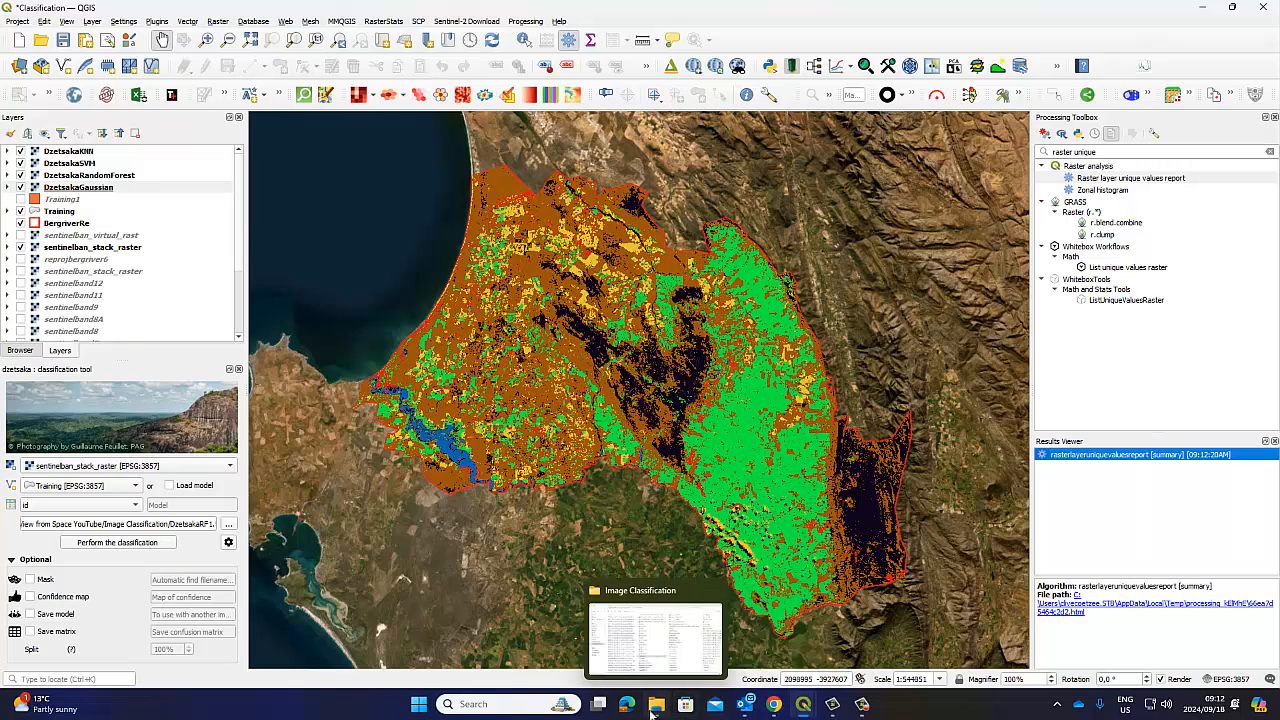
{"action": "left_click", "coordinate": [658, 695]}
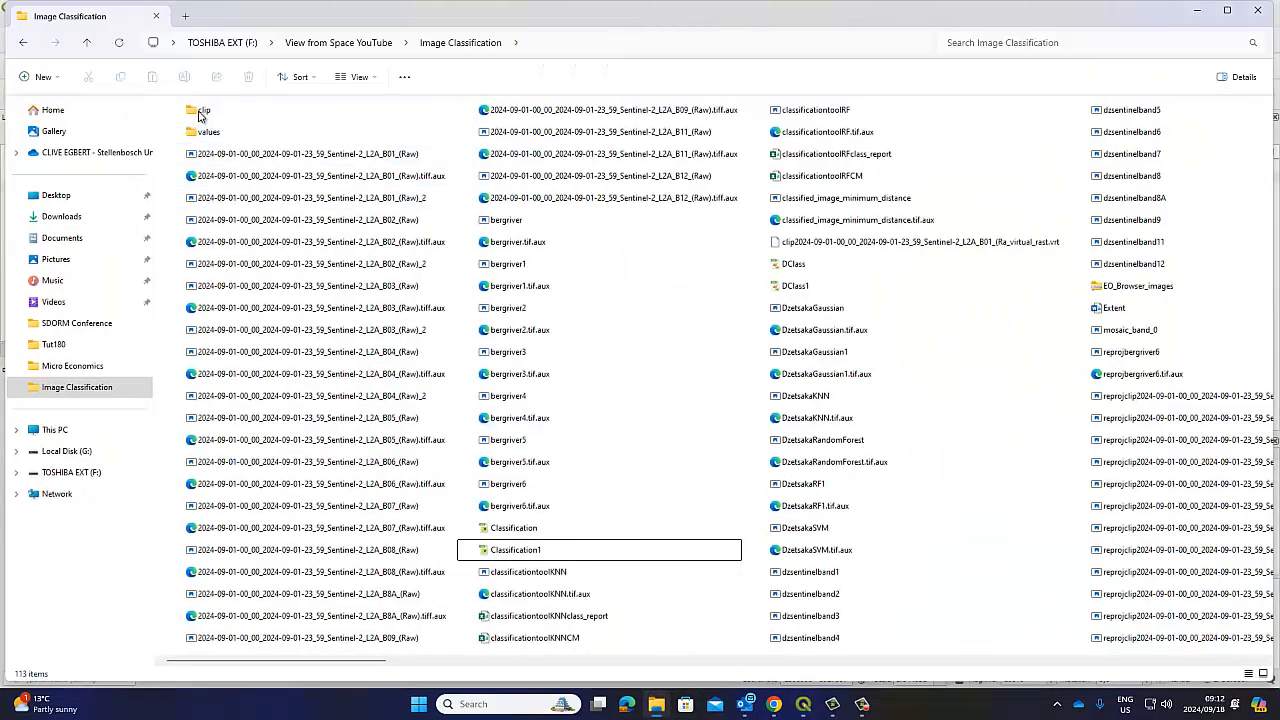
Peek into clip, confirm the values folder holds four 72 KB ClassDzetsaka GPKG files, and minimise Explorer
{"action": "double_click", "coordinate": [198, 116]}
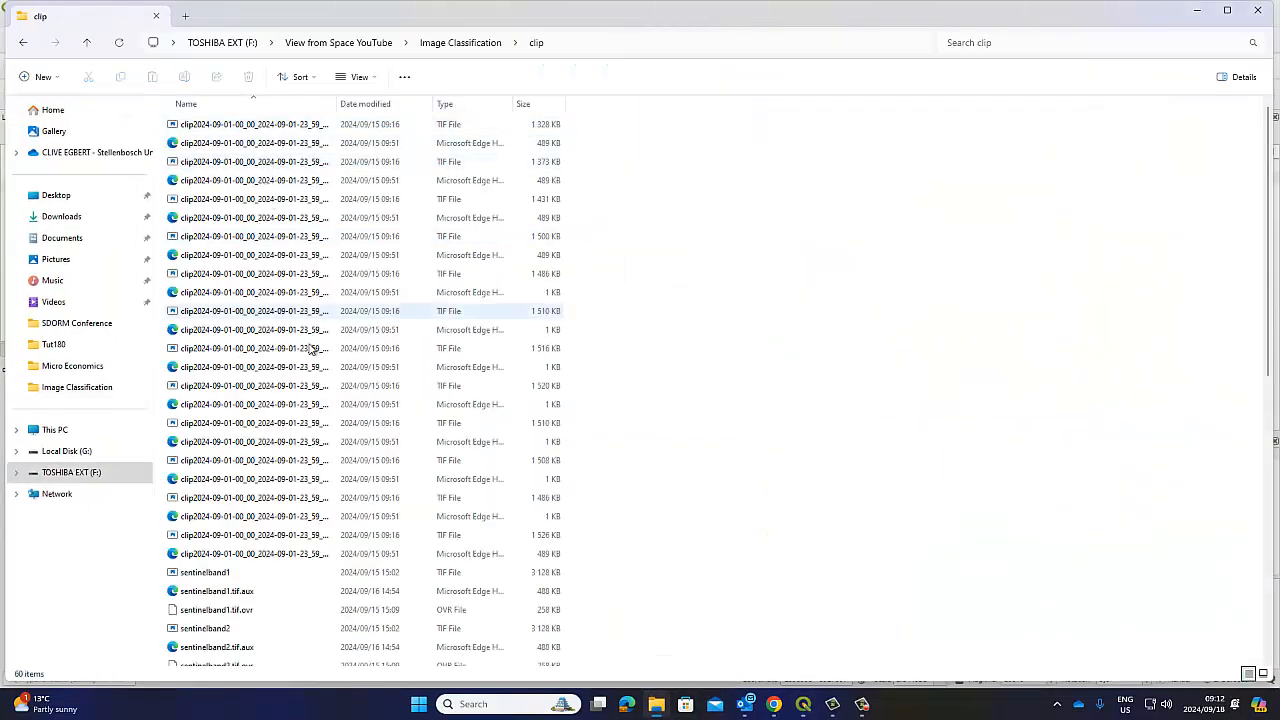
{"action": "scroll", "coordinate": [313, 374], "scroll_direction": "down", "scroll_amount": 4}
{"action": "scroll", "coordinate": [313, 374], "scroll_direction": "down", "scroll_amount": 5}
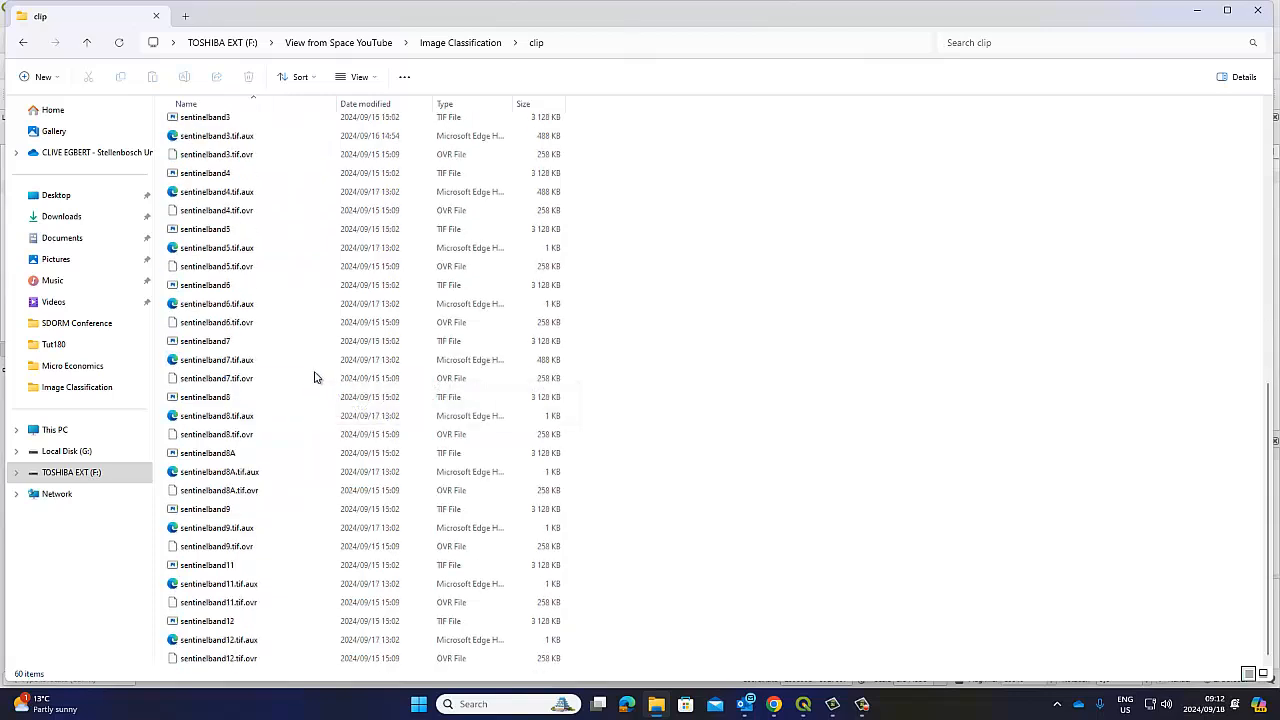
{"action": "left_click", "coordinate": [20, 47]}
{"action": "double_click", "coordinate": [211, 128]}
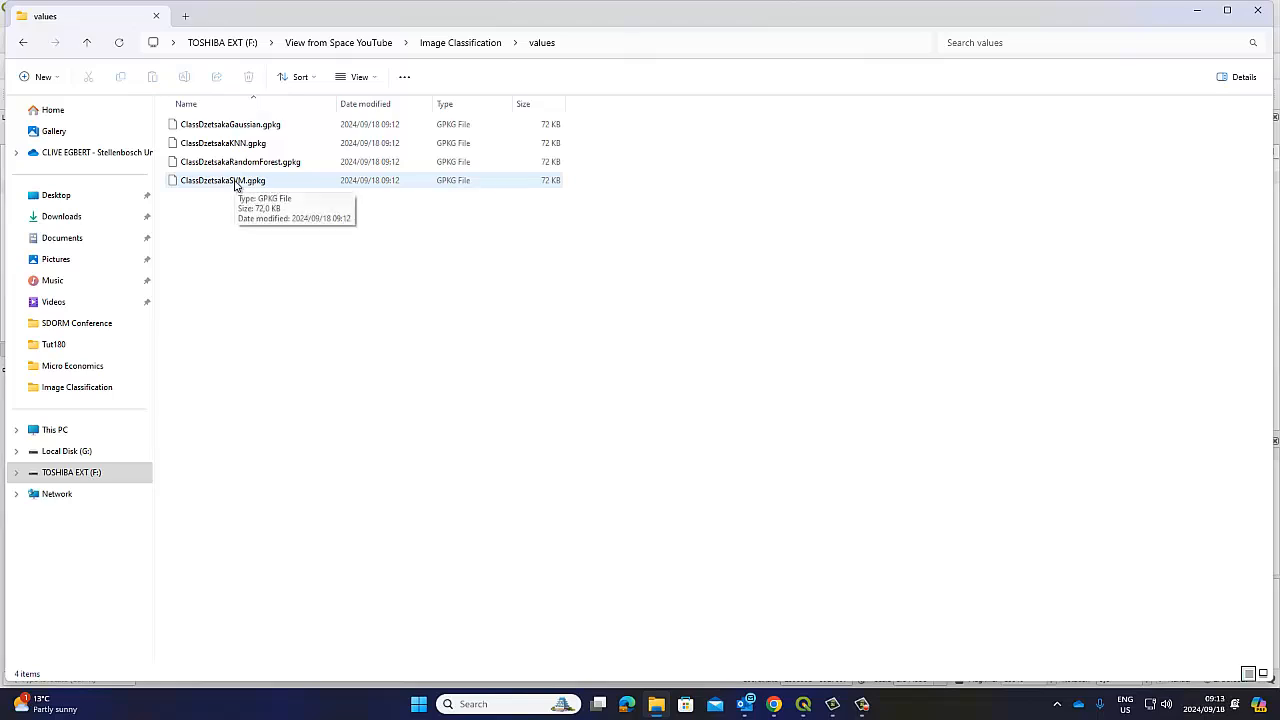
{"action": "left_click", "coordinate": [1197, 10]}
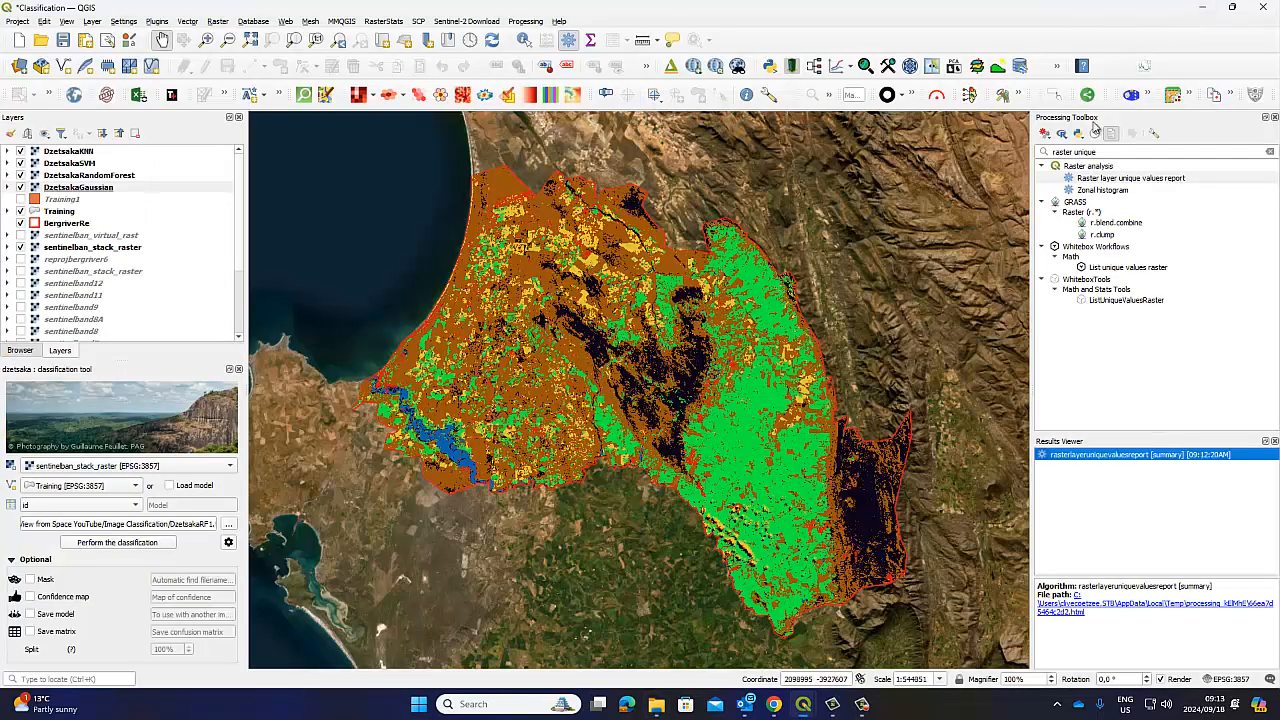
Close the batch summary, rerun the report on DzetsakaGaussian only, and open its values 0–6 table
{"action": "left_click", "coordinate": [1071, 610]}
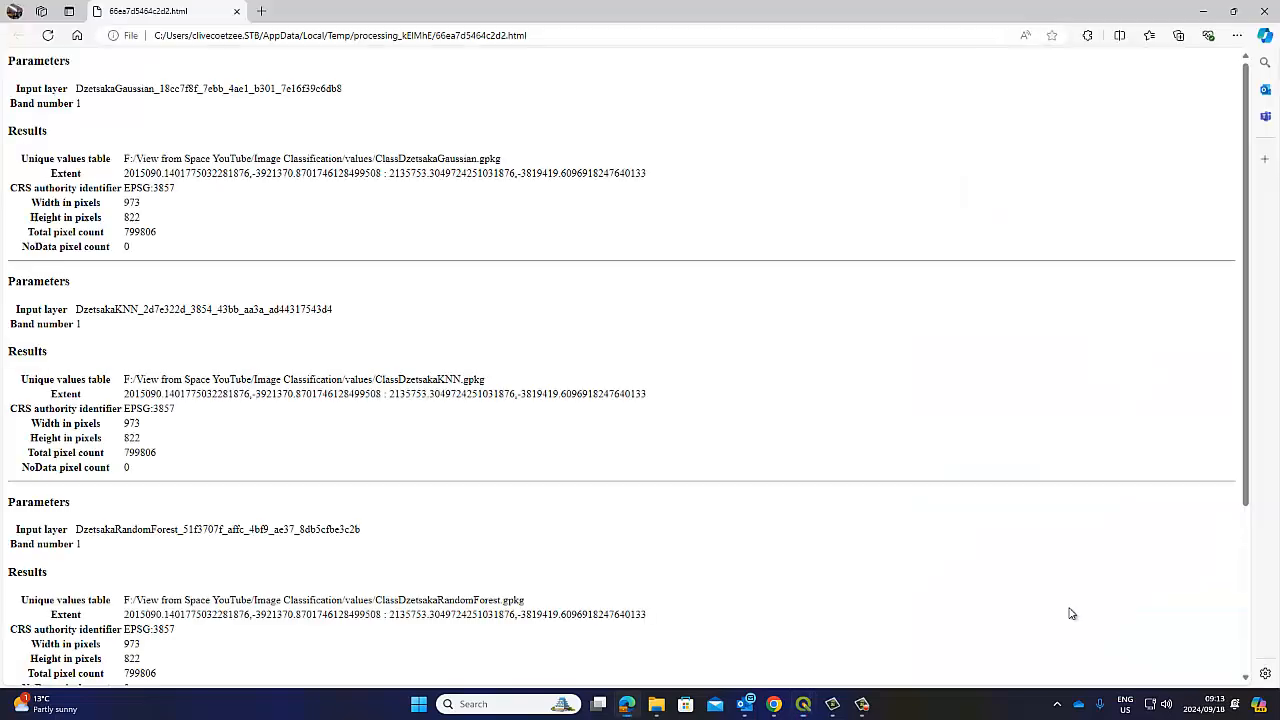
{"action": "left_click", "coordinate": [1262, 11]}
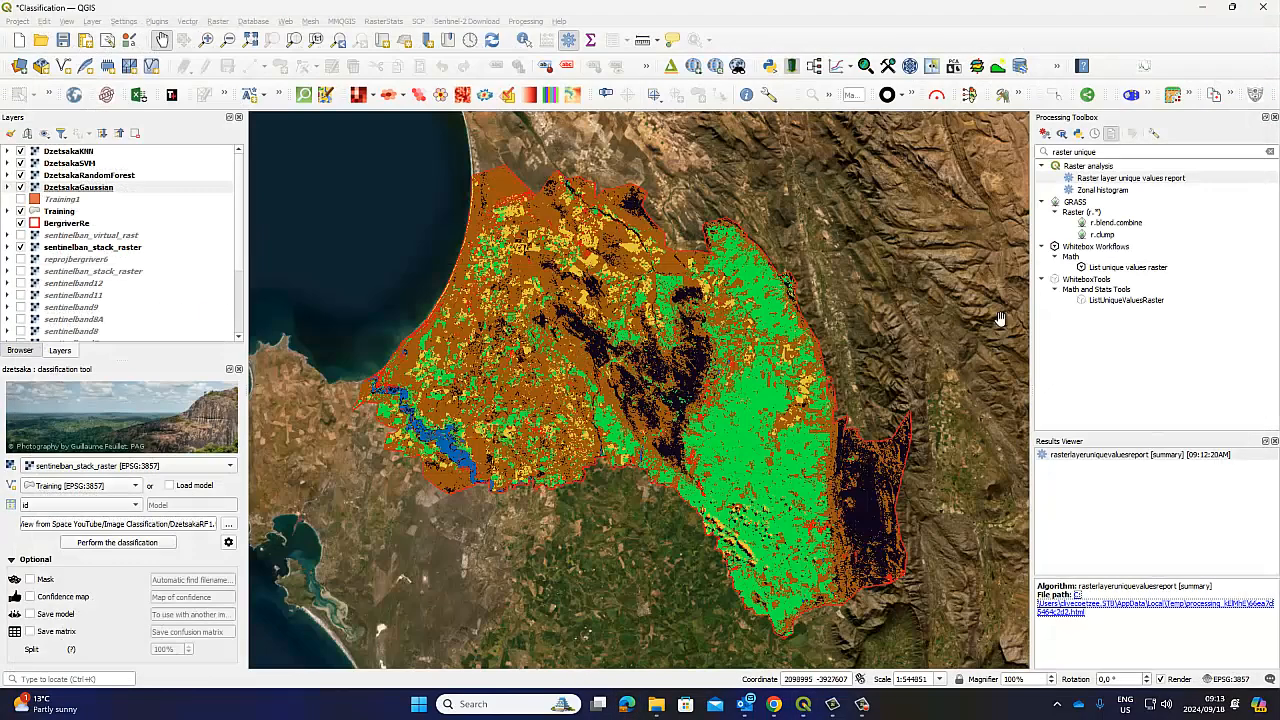
{"action": "double_click", "coordinate": [1145, 180]}
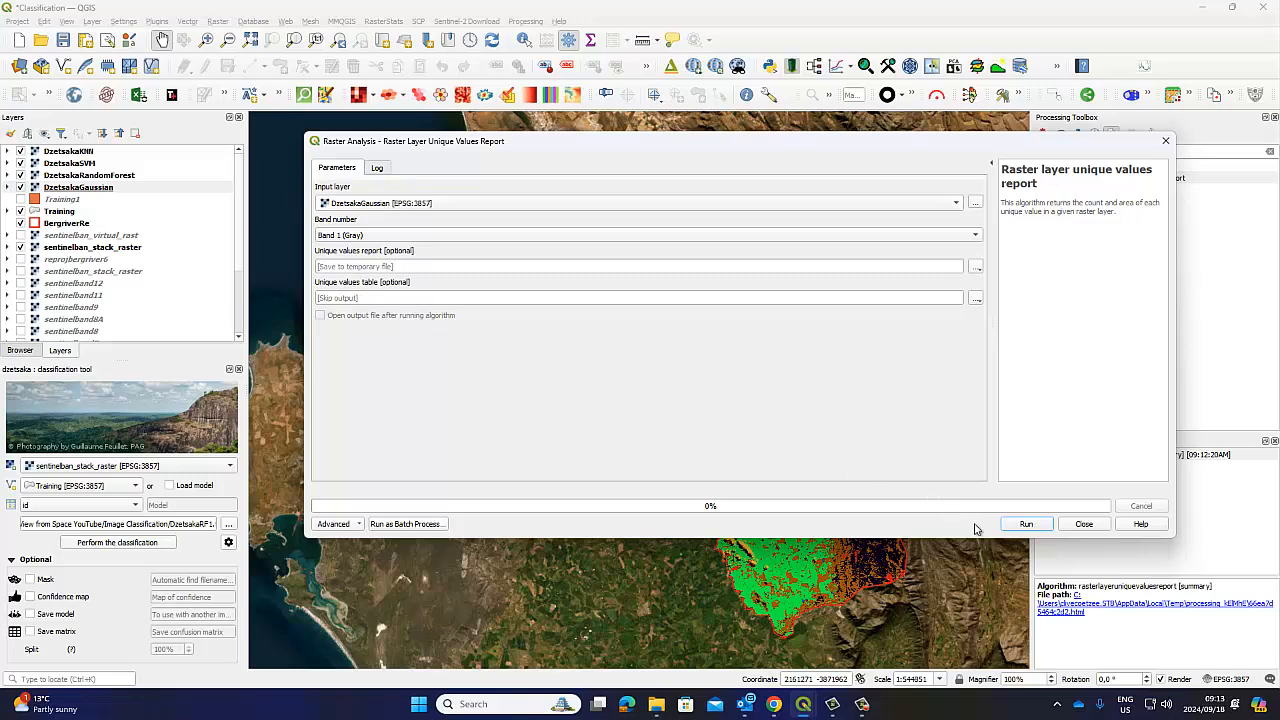
{"action": "left_click", "coordinate": [1016, 524]}
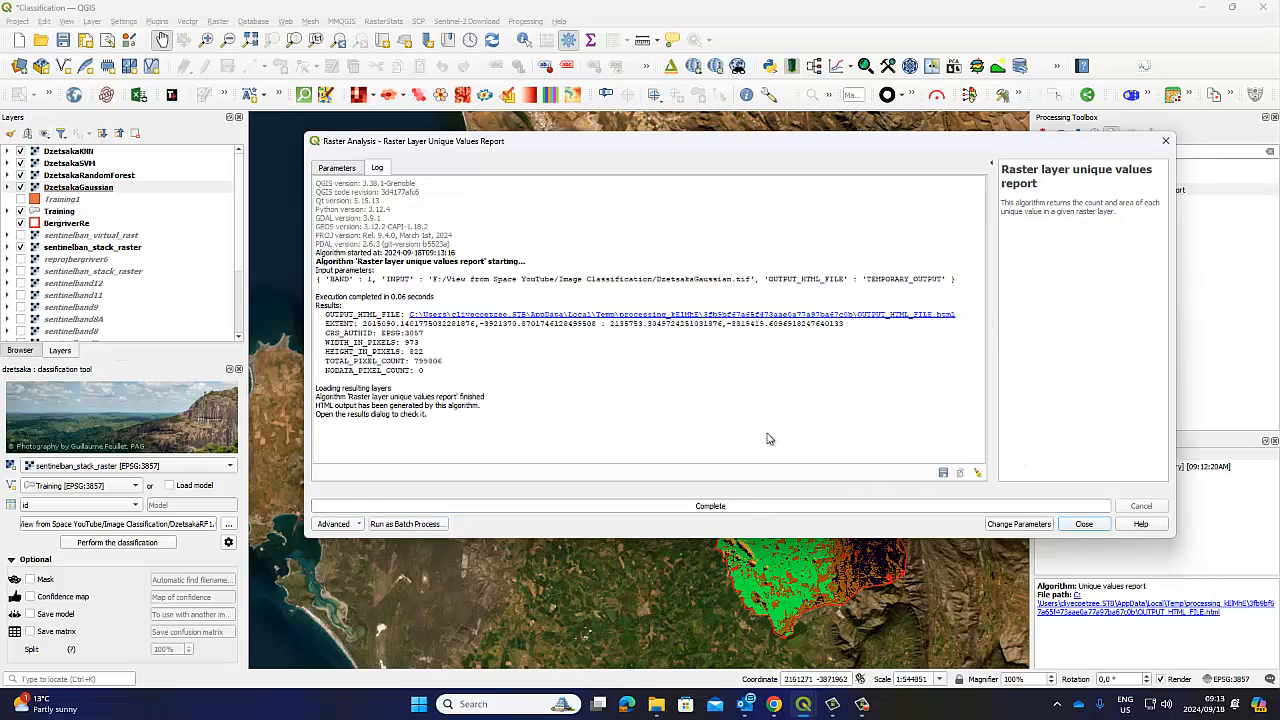
{"action": "left_click", "coordinate": [1084, 524]}
{"action": "double_click", "coordinate": [1096, 456]}
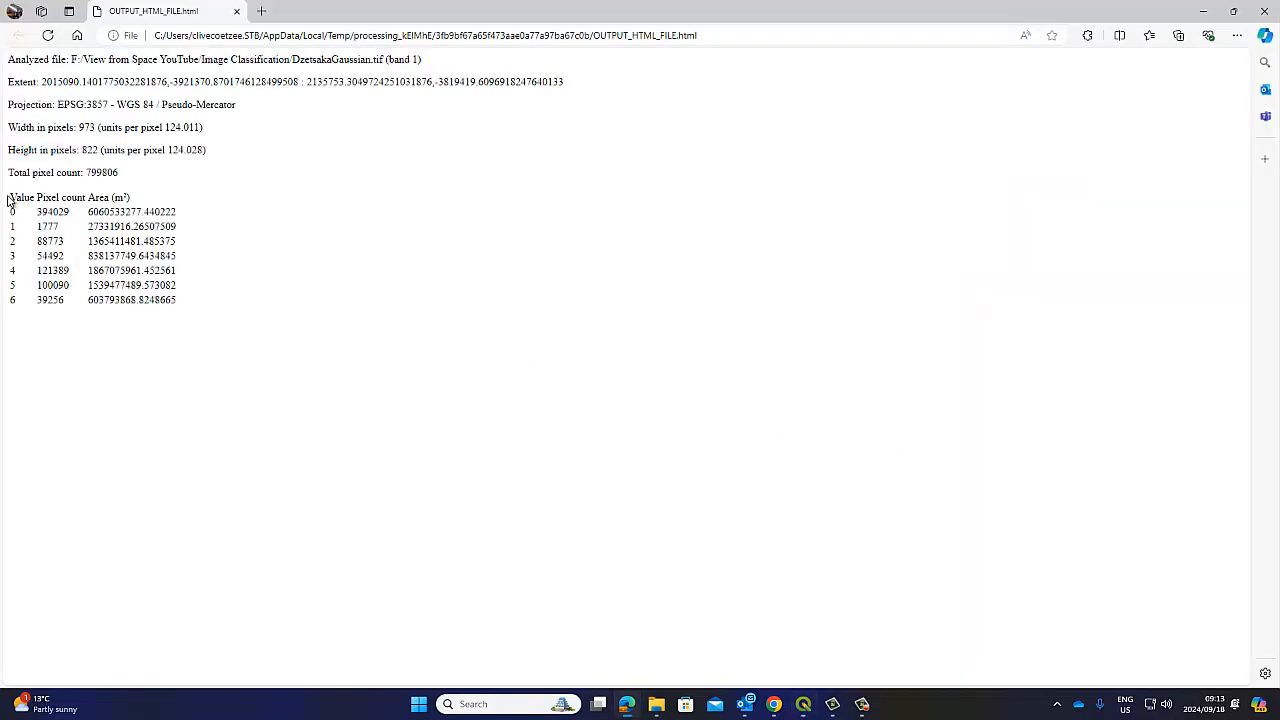
Copy the Gaussian Value, Pixel count and Area table including its header, and launch Excel
{"action": "left_click_drag", "start_coordinate": [10, 198], "coordinate": [182, 295]}
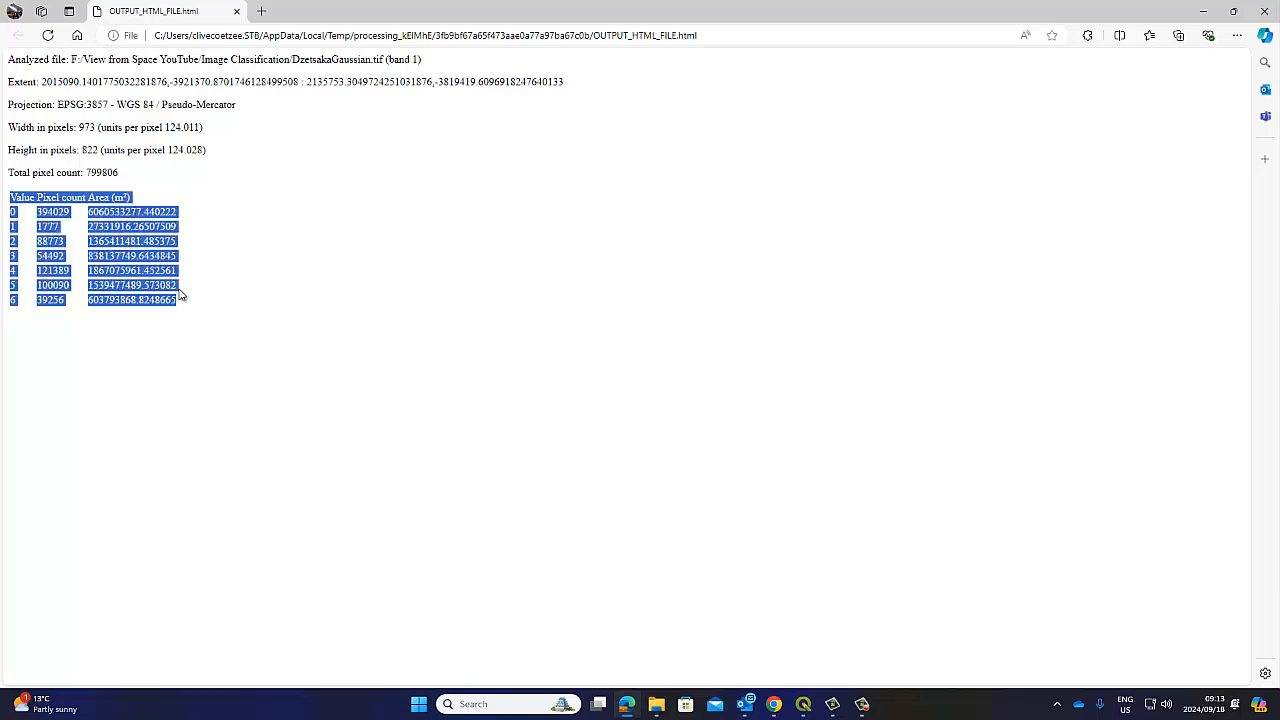
{"action": "left_click", "coordinate": [82, 231]}
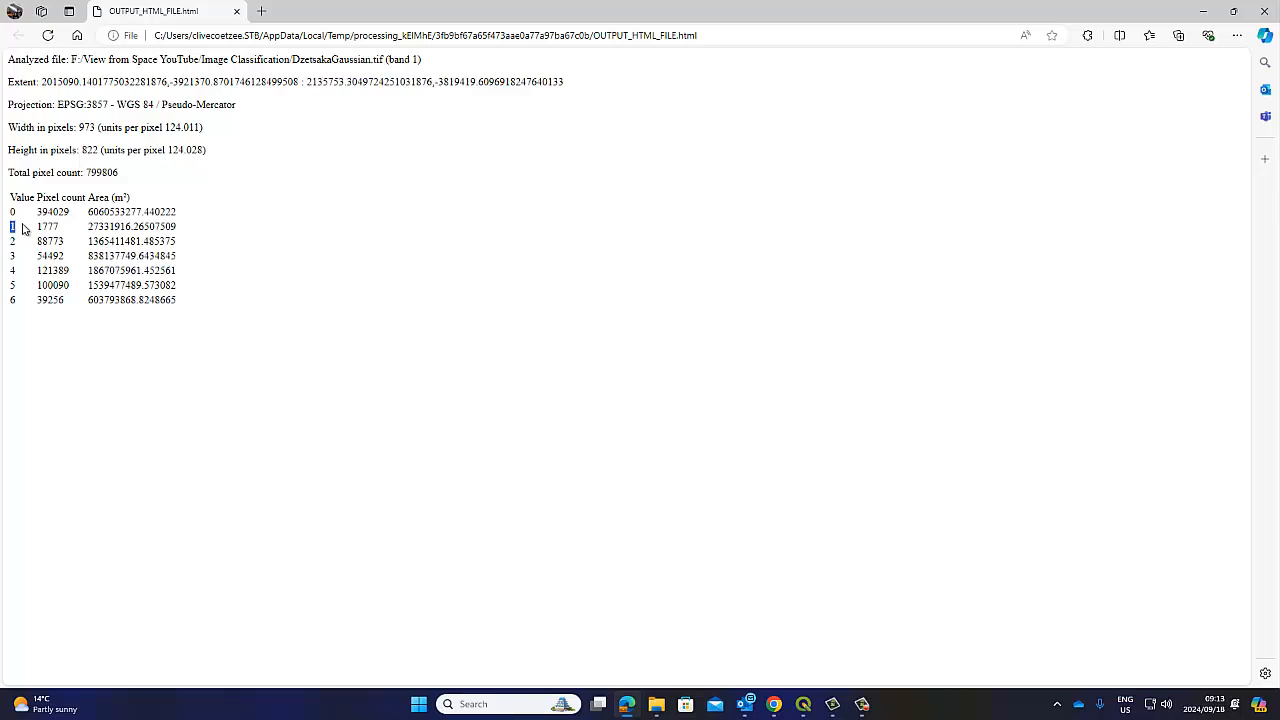
{"action": "left_click", "coordinate": [27, 214]}
{"action": "left_click_drag", "start_coordinate": [89, 212], "coordinate": [195, 215]}
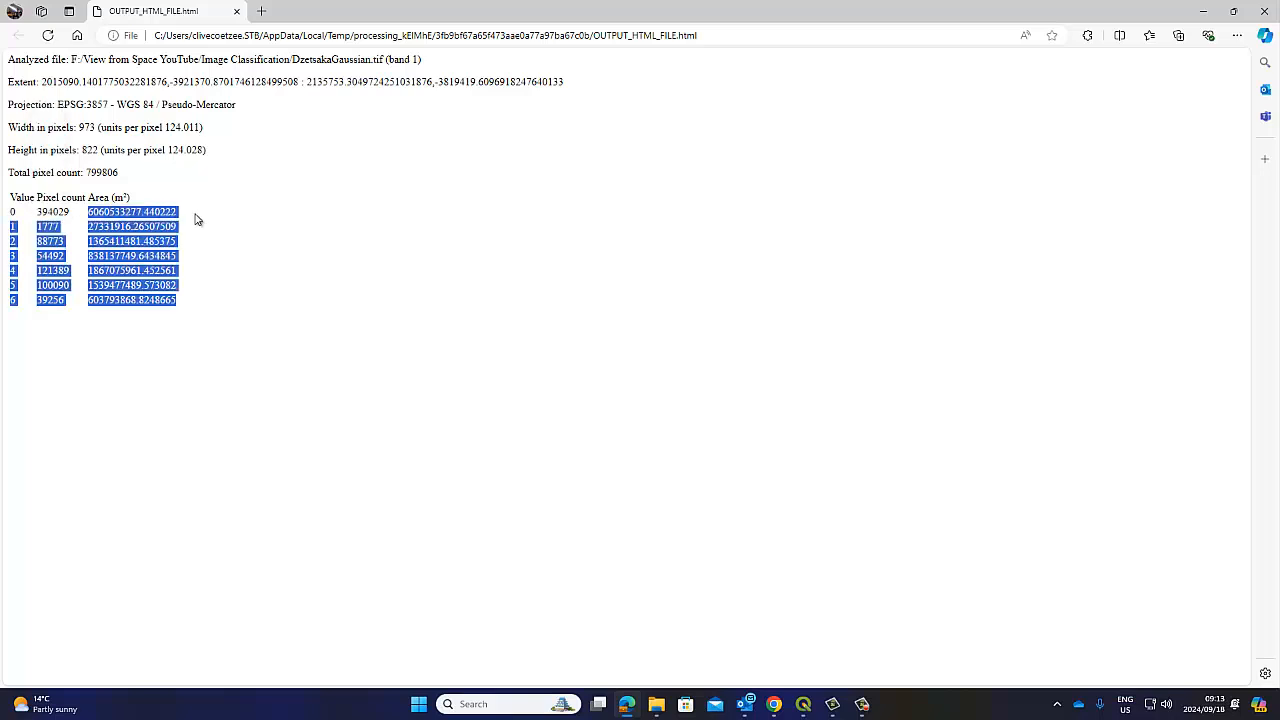
{"action": "left_click", "coordinate": [61, 229]}
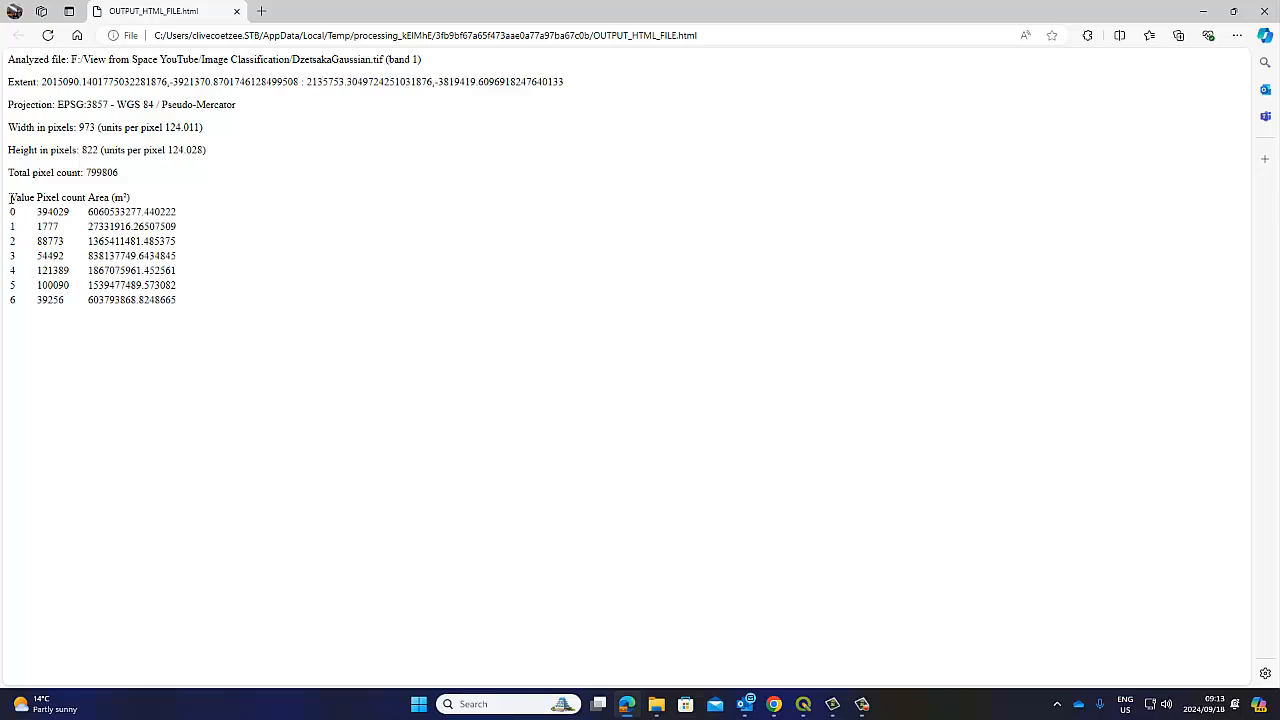
{"action": "left_click_drag", "start_coordinate": [10, 197], "coordinate": [163, 268]}
{"action": "right_click", "coordinate": [163, 268]}
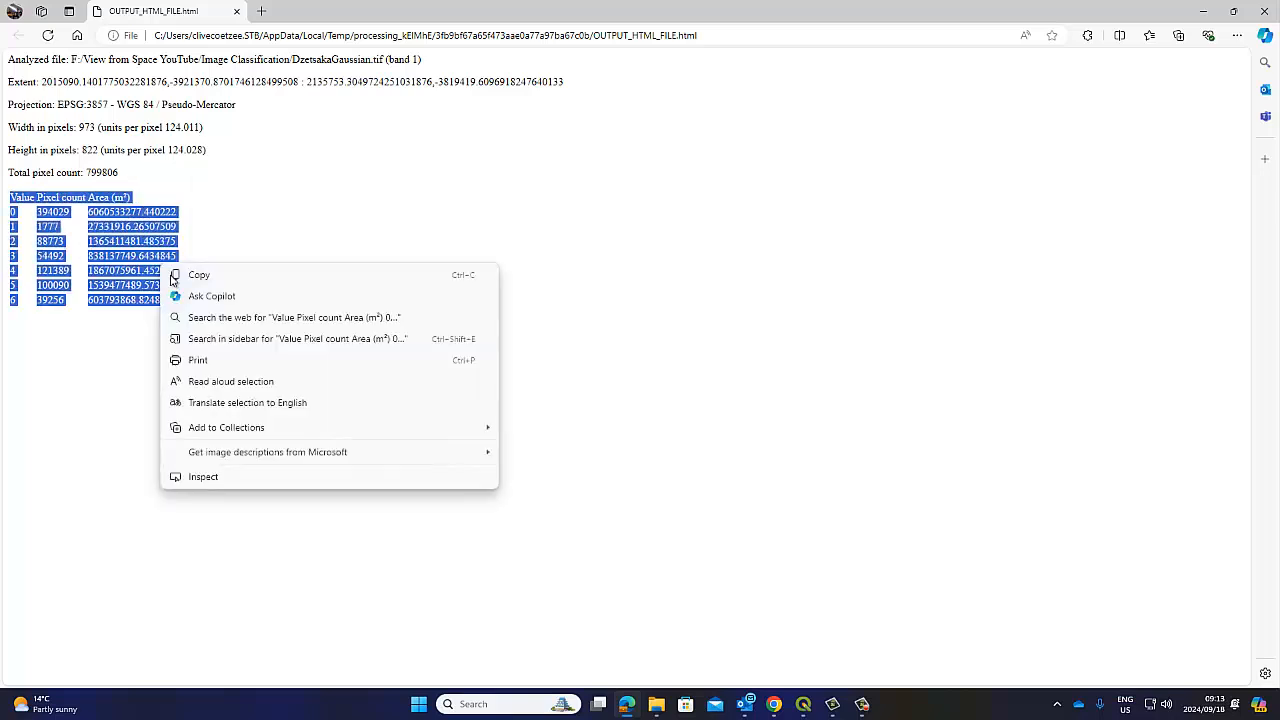
{"action": "left_click", "coordinate": [240, 275]}
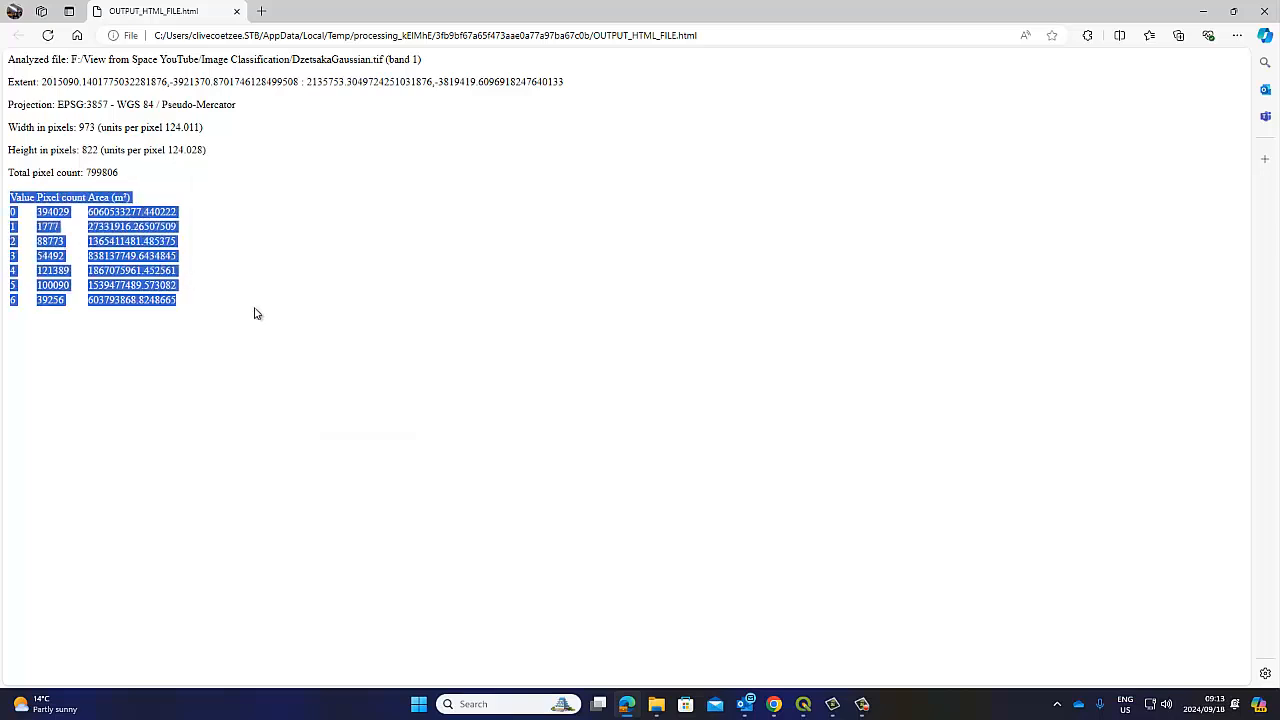
{"action": "left_click", "coordinate": [419, 704]}
{"action": "left_click", "coordinate": [672, 312]}
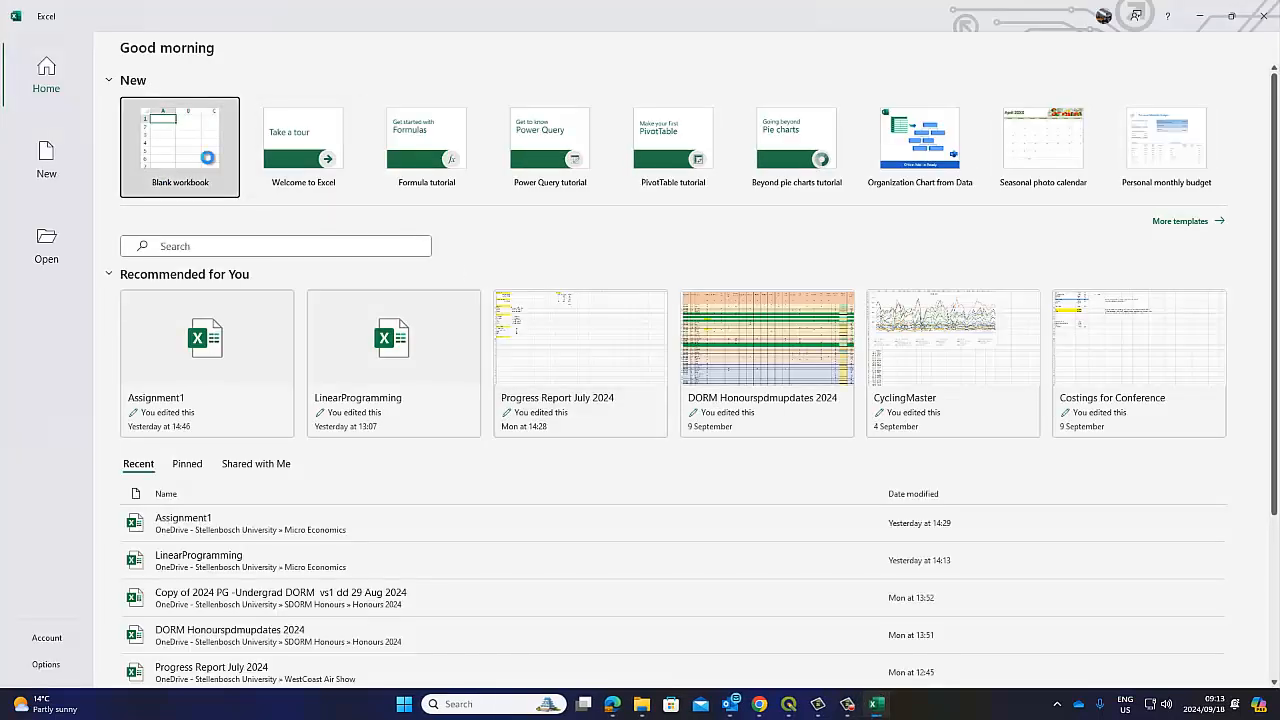
Create a blank workbook, paste the table into A1 twice, and undo both jumbled row-1 pastes
{"action": "left_click", "coordinate": [207, 158]}
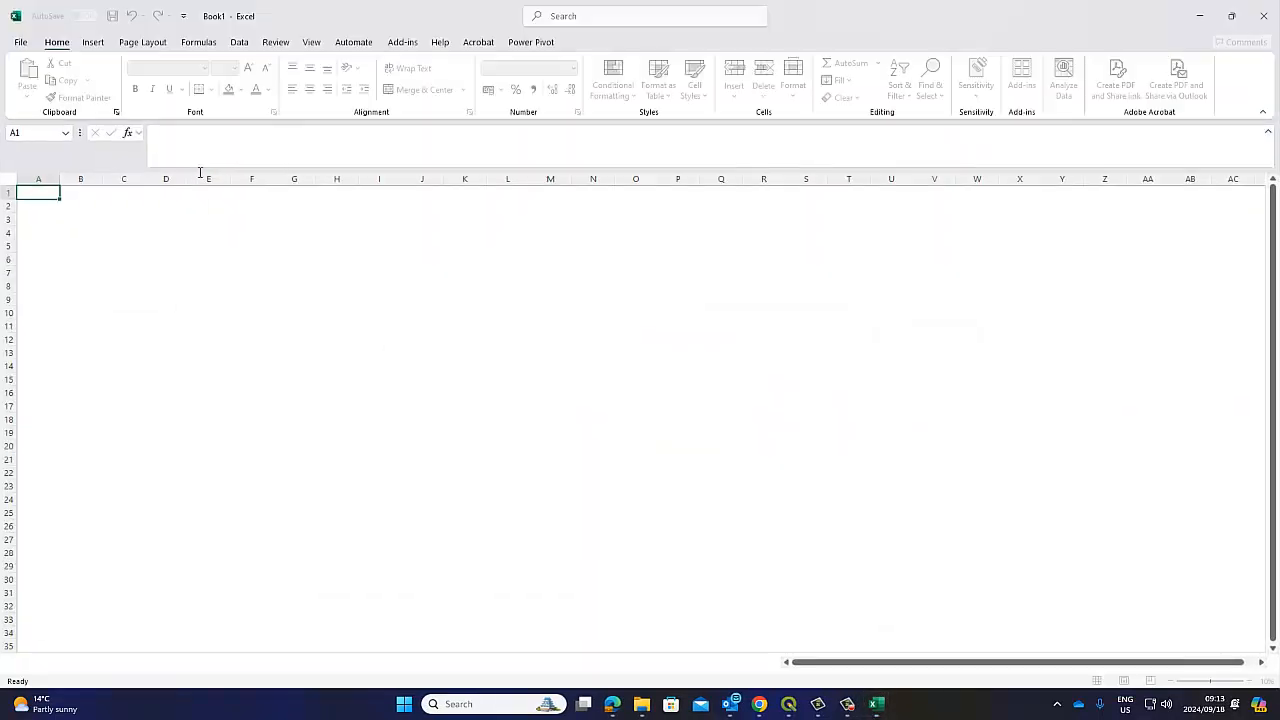
{"action": "right_click", "coordinate": [40, 198]}
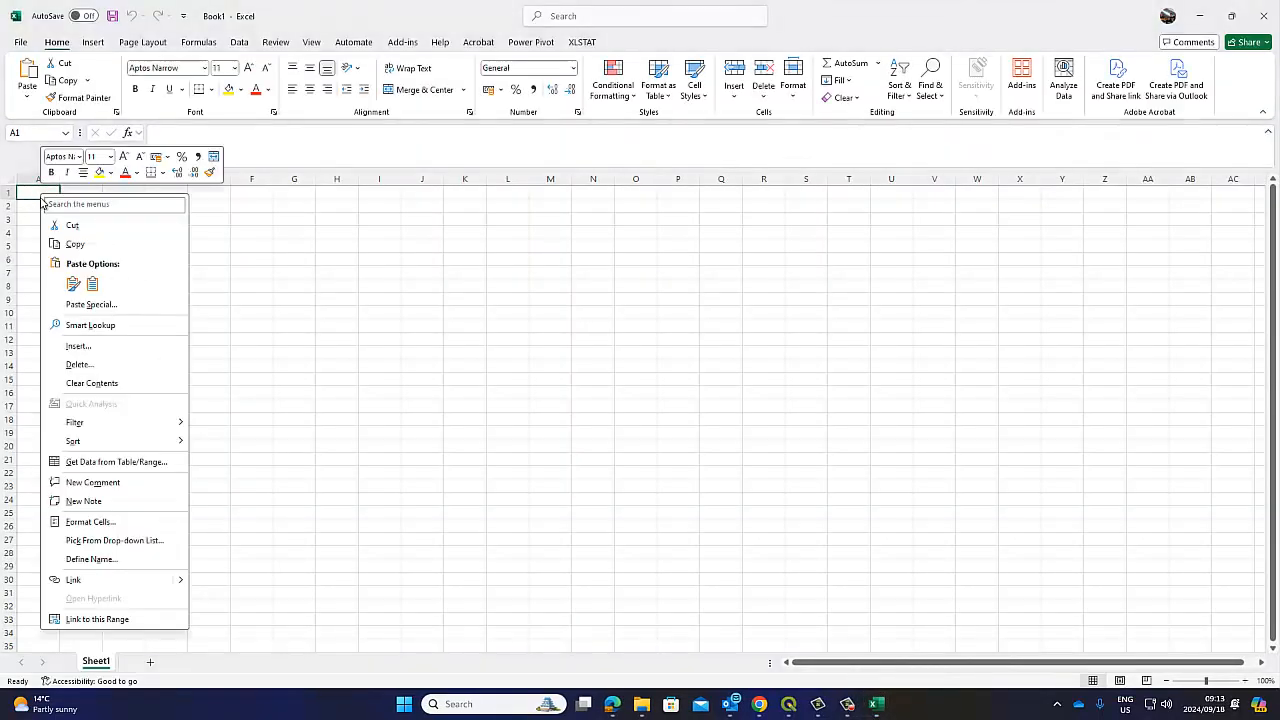
{"action": "left_click", "coordinate": [73, 284]}
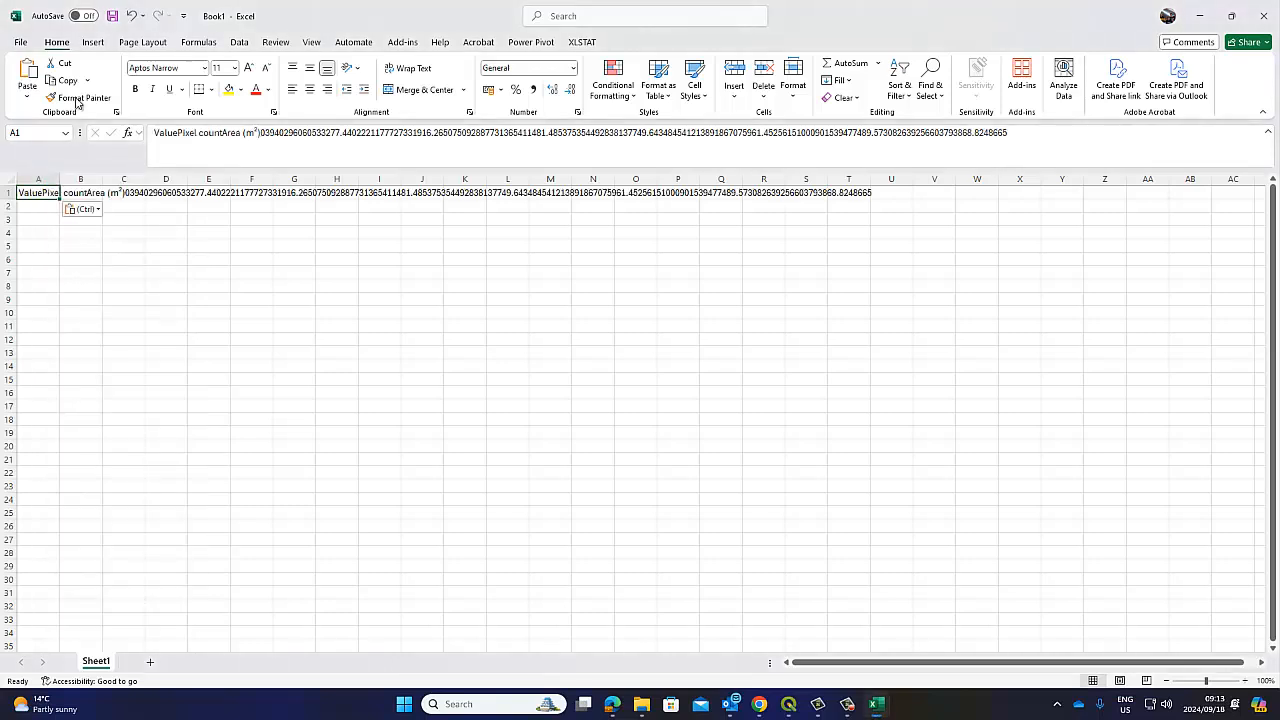
{"action": "left_click", "coordinate": [131, 15]}
{"action": "right_click", "coordinate": [36, 193]}
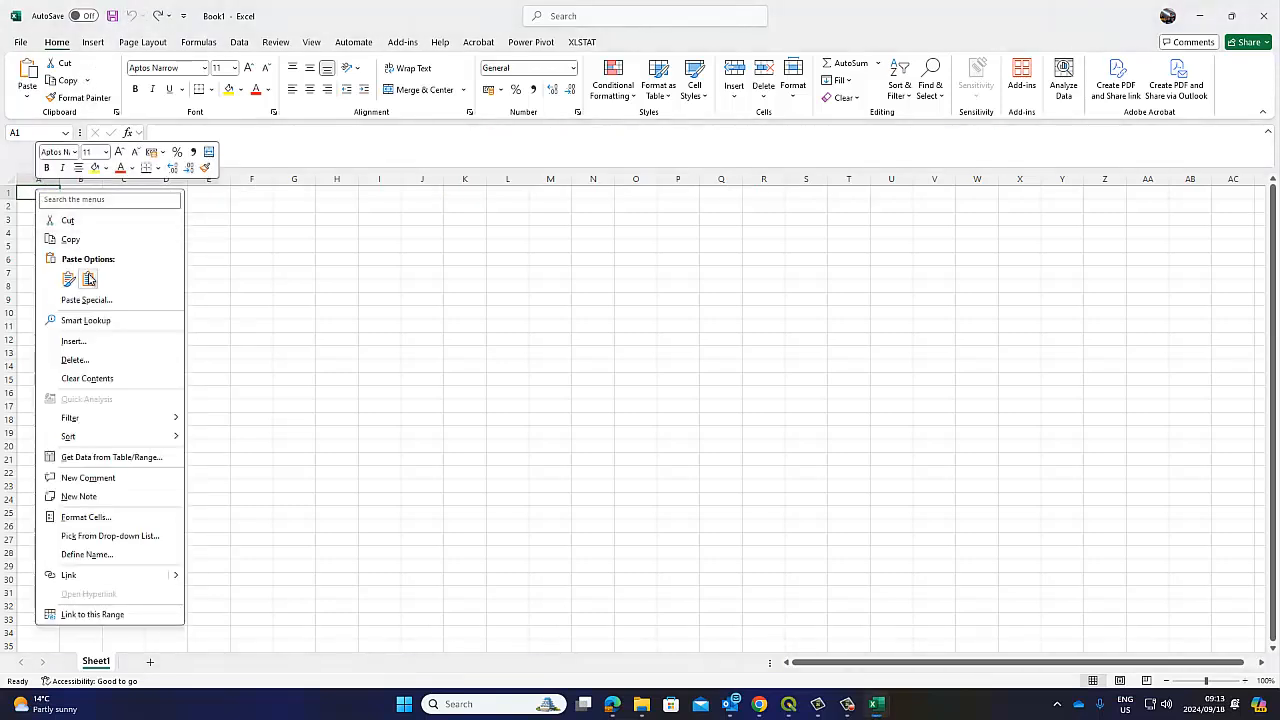
{"action": "left_click", "coordinate": [89, 280]}
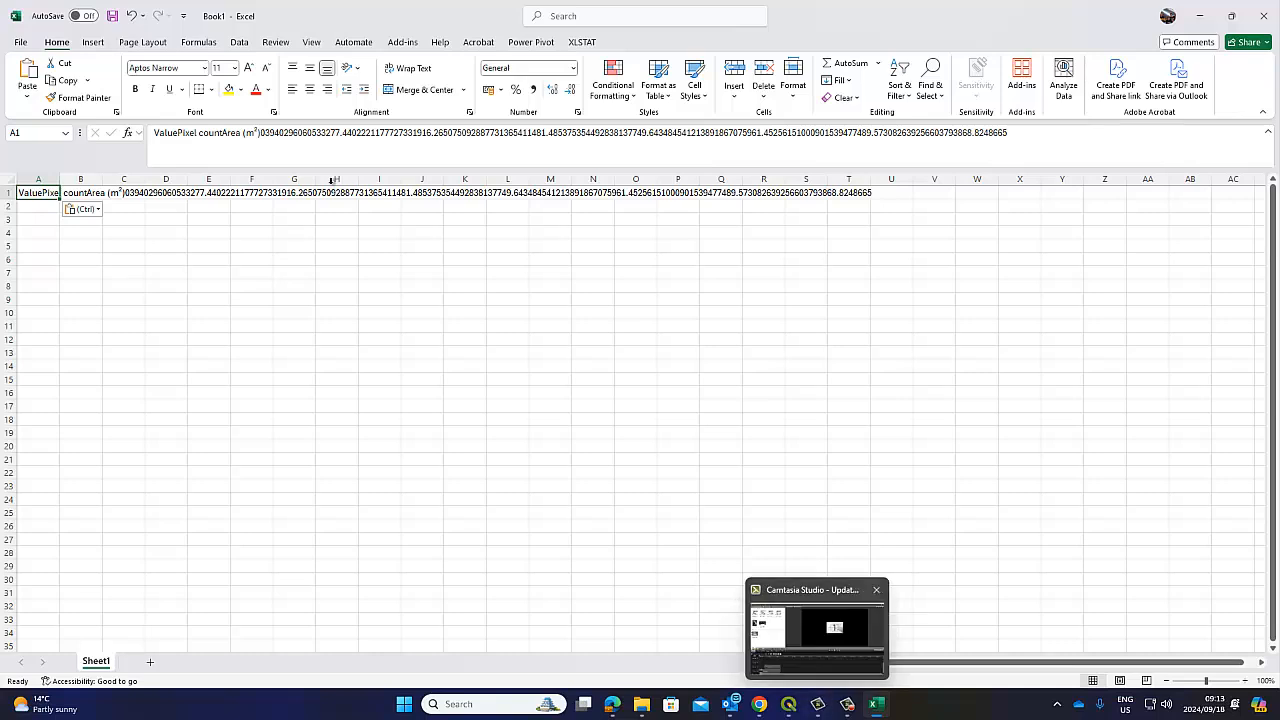
{"action": "left_click", "coordinate": [131, 15]}
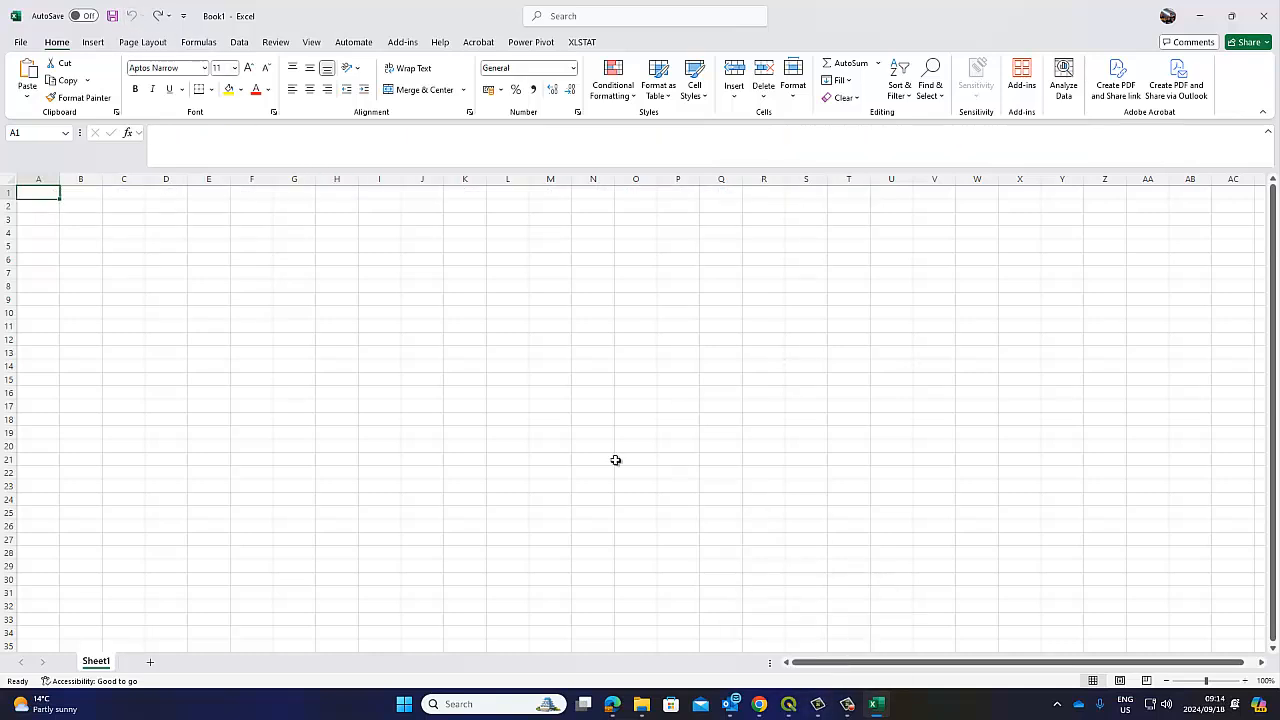
Bring the Classification QGIS project forward, then the Gmail inbox window
{"action": "left_click", "coordinate": [786, 709]}
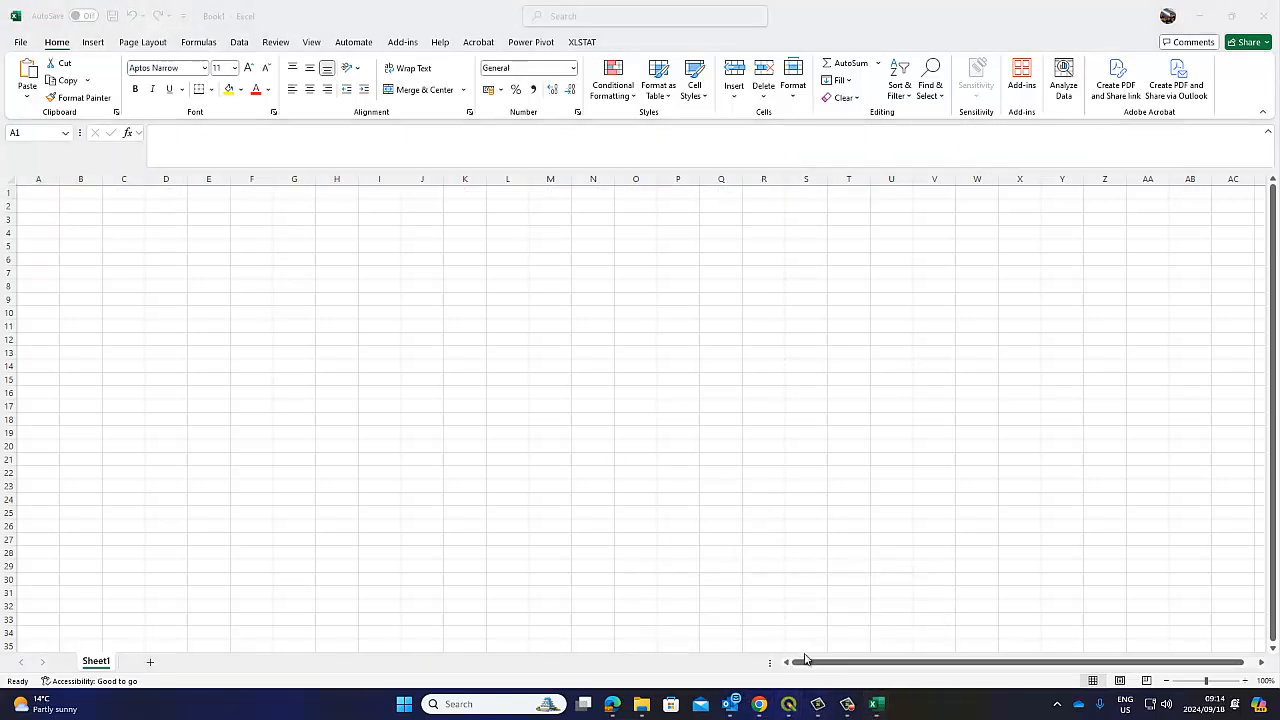
{"action": "mouse_move", "coordinate": [794, 706]}
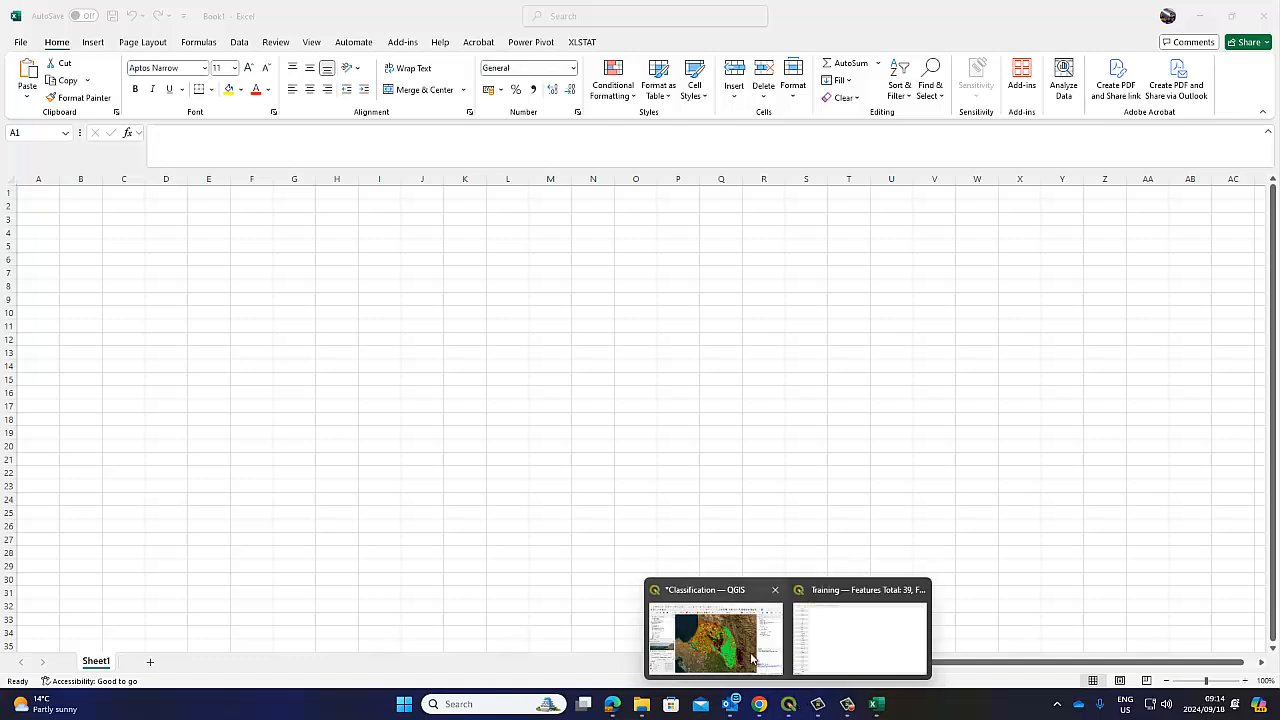
{"action": "left_click", "coordinate": [730, 630]}
{"action": "mouse_move", "coordinate": [759, 704]}
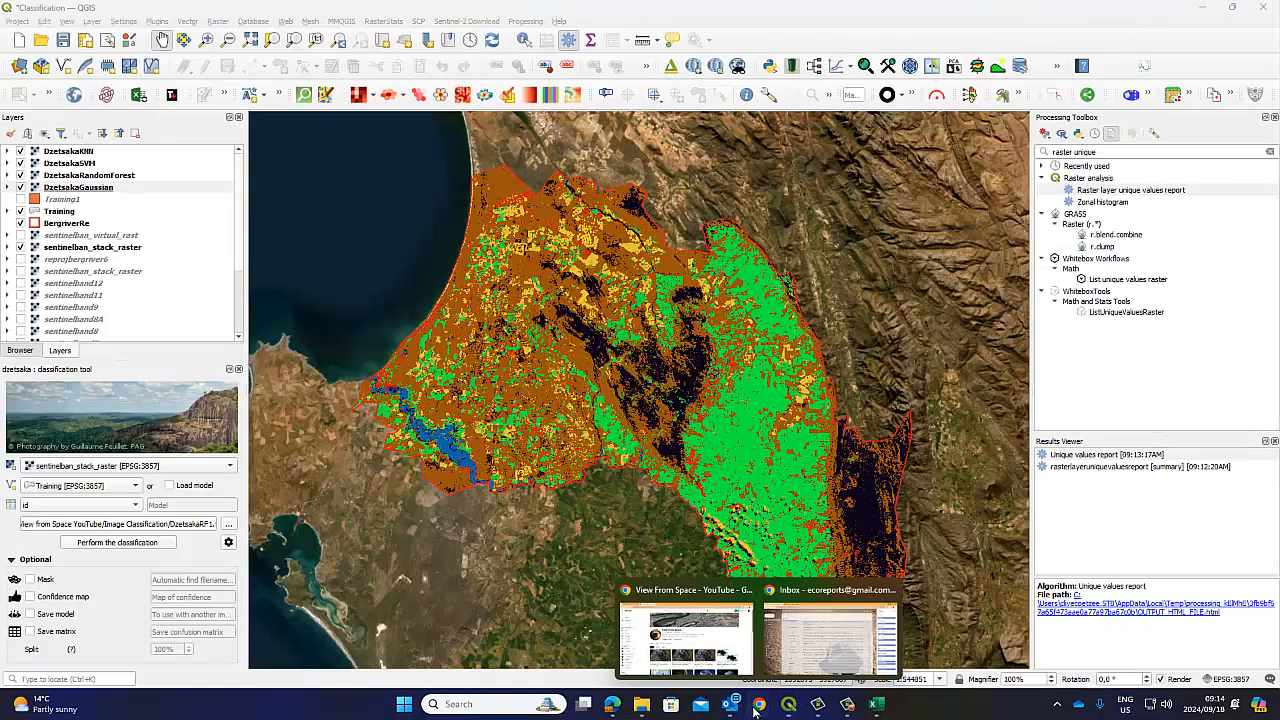
{"action": "left_click", "coordinate": [808, 648]}
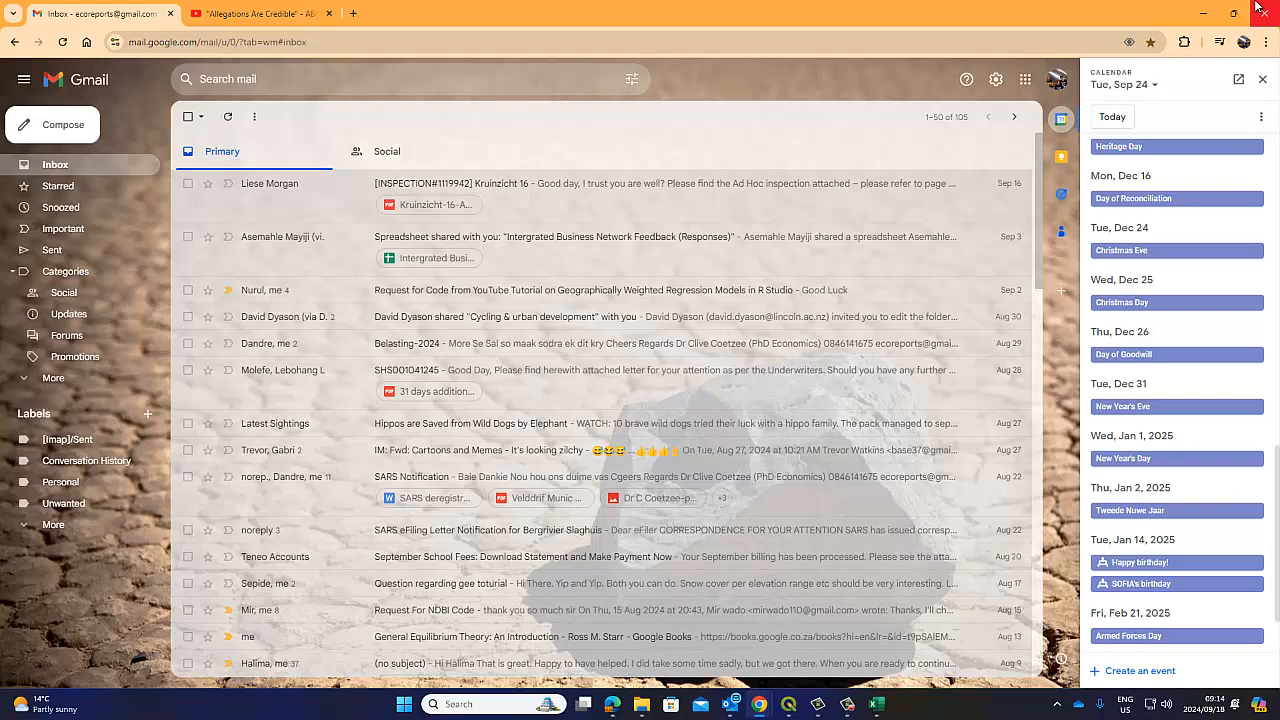
Copy the Gaussian report's Total pixel count line and values table, then return to Excel
{"action": "left_click", "coordinate": [1203, 12]}
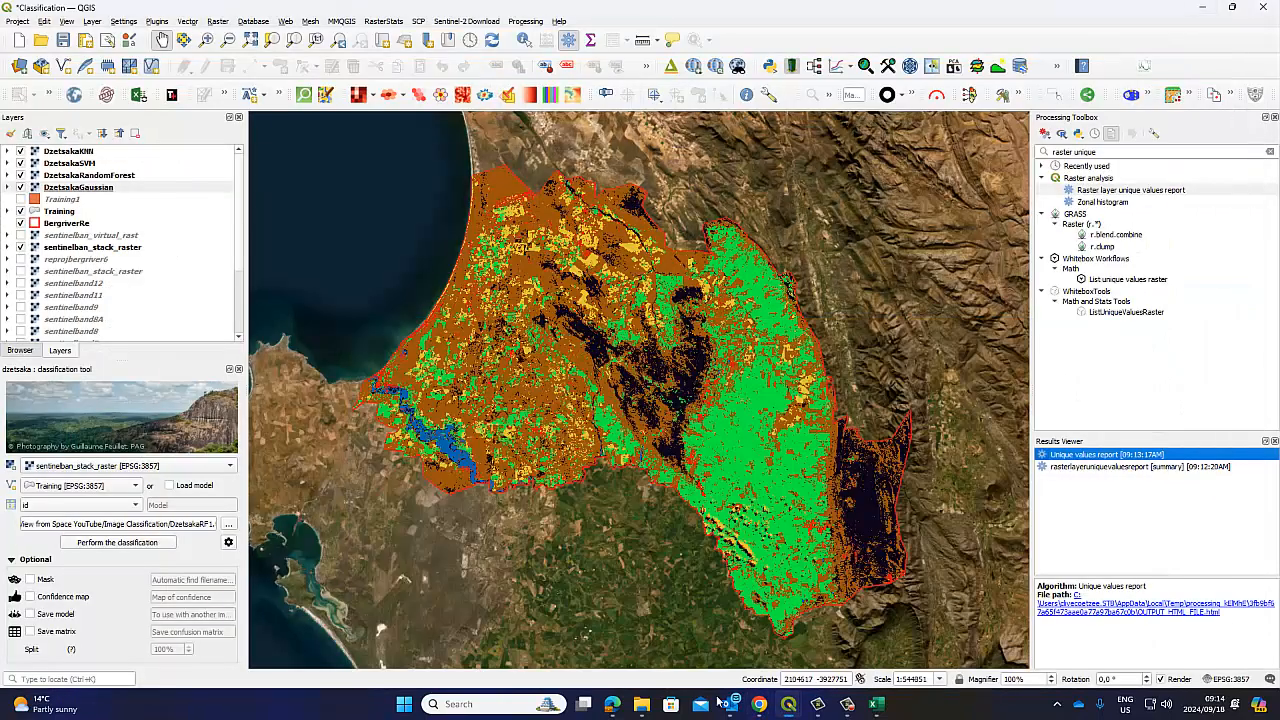
{"action": "left_click", "coordinate": [612, 704]}
{"action": "left_click", "coordinate": [456, 463]}
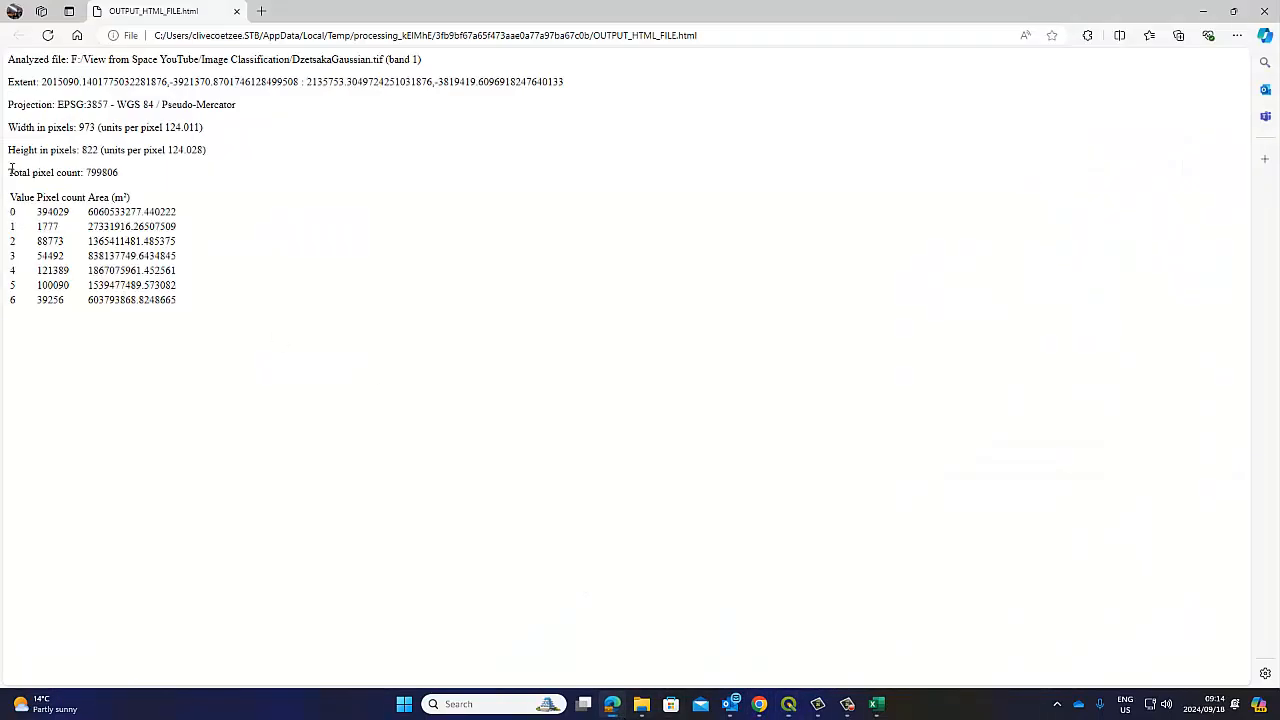
{"action": "left_click_drag", "start_coordinate": [14, 167], "coordinate": [187, 301]}
{"action": "right_click", "coordinate": [148, 268]}
{"action": "left_click", "coordinate": [172, 256]}
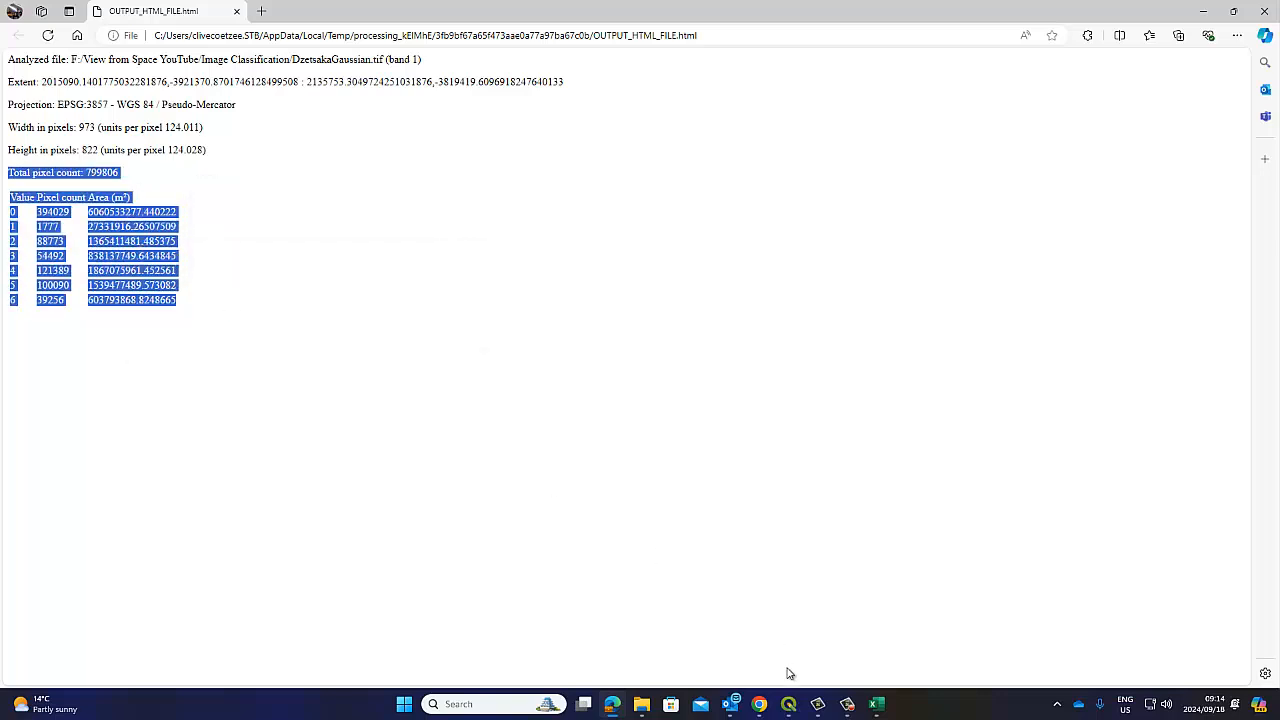
{"action": "left_click", "coordinate": [873, 706]}
Paste the Gaussian pixel count and area table at A1 and autofit columns B and C
{"action": "right_click", "coordinate": [43, 193]}
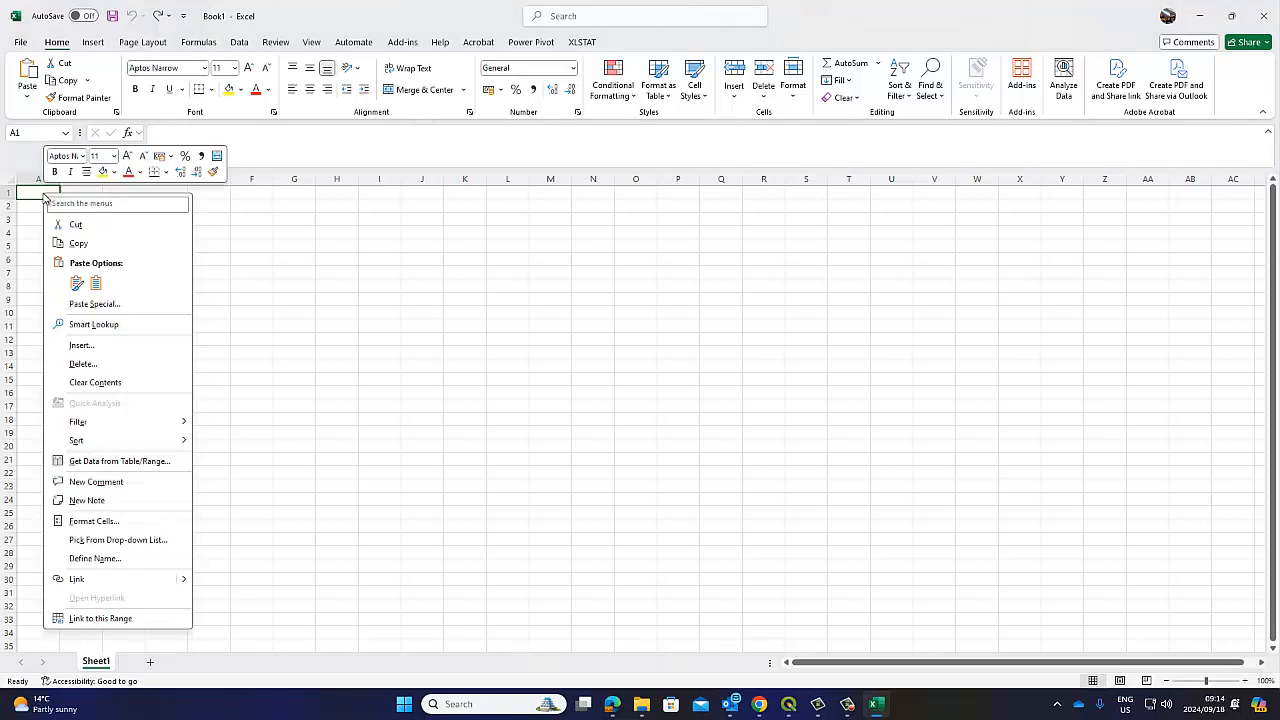
{"action": "left_click", "coordinate": [95, 283]}
{"action": "left_click", "coordinate": [251, 299]}
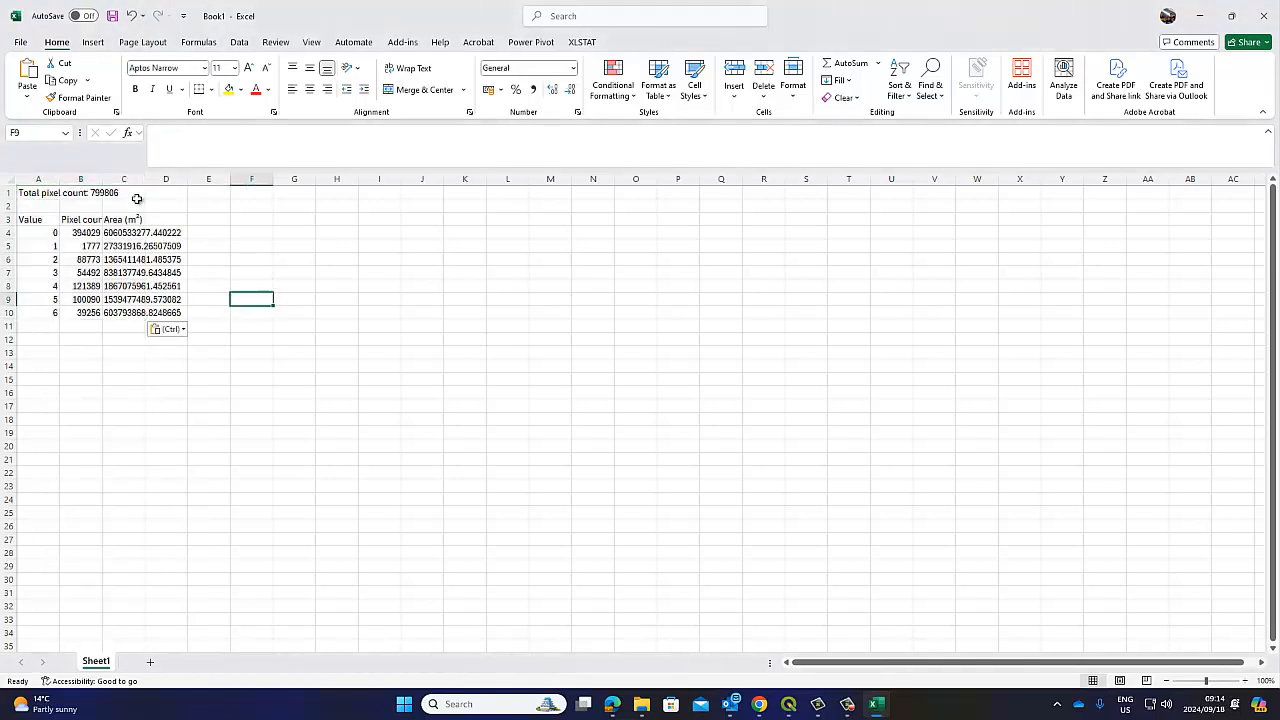
{"action": "double_click", "coordinate": [142, 179]}
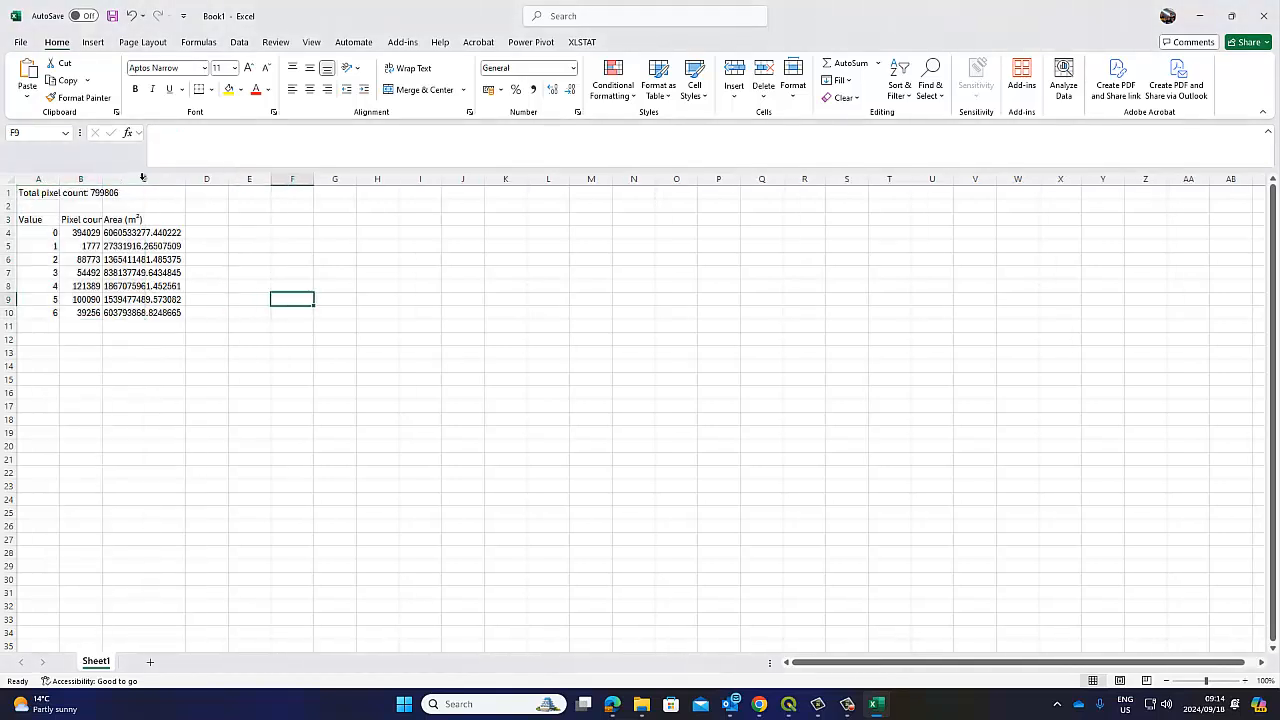
{"action": "left_click", "coordinate": [88, 234]}
{"action": "double_click", "coordinate": [103, 178]}
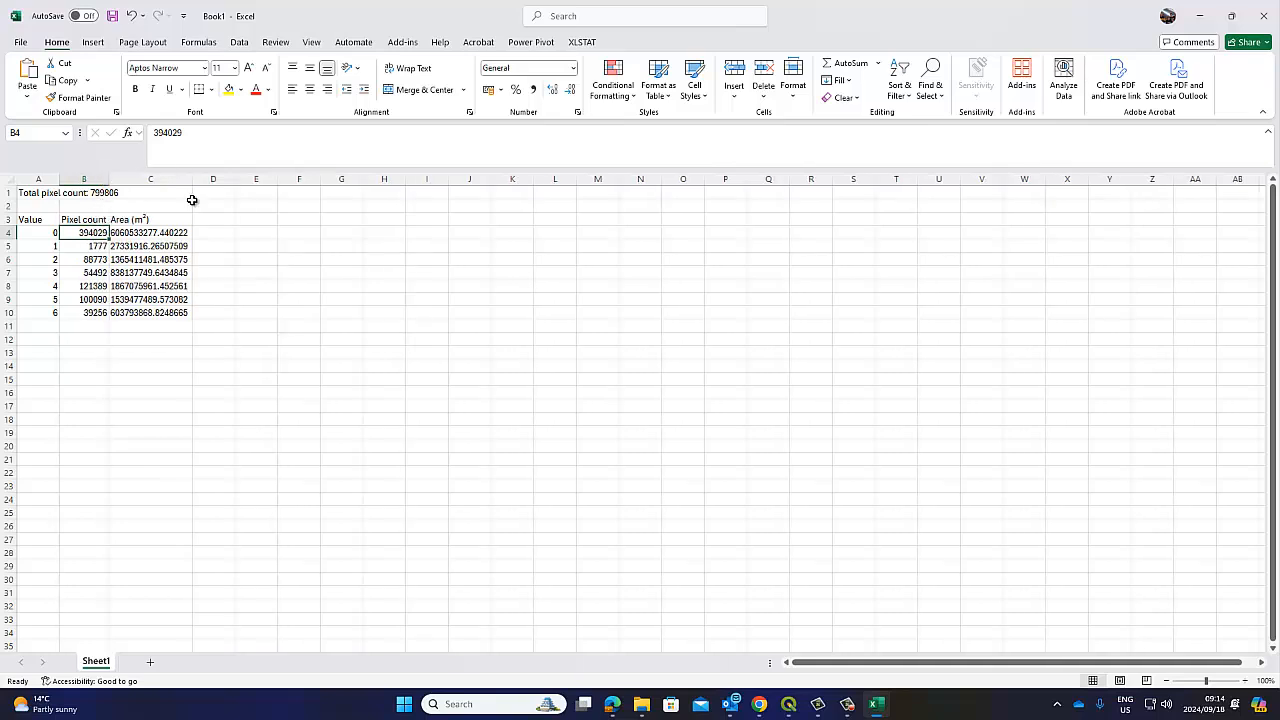
{"action": "double_click", "coordinate": [191, 180]}
Centre columns A to C, review the pixel count and area values, then return to QGIS
{"action": "left_click_drag", "start_coordinate": [35, 174], "coordinate": [164, 179]}
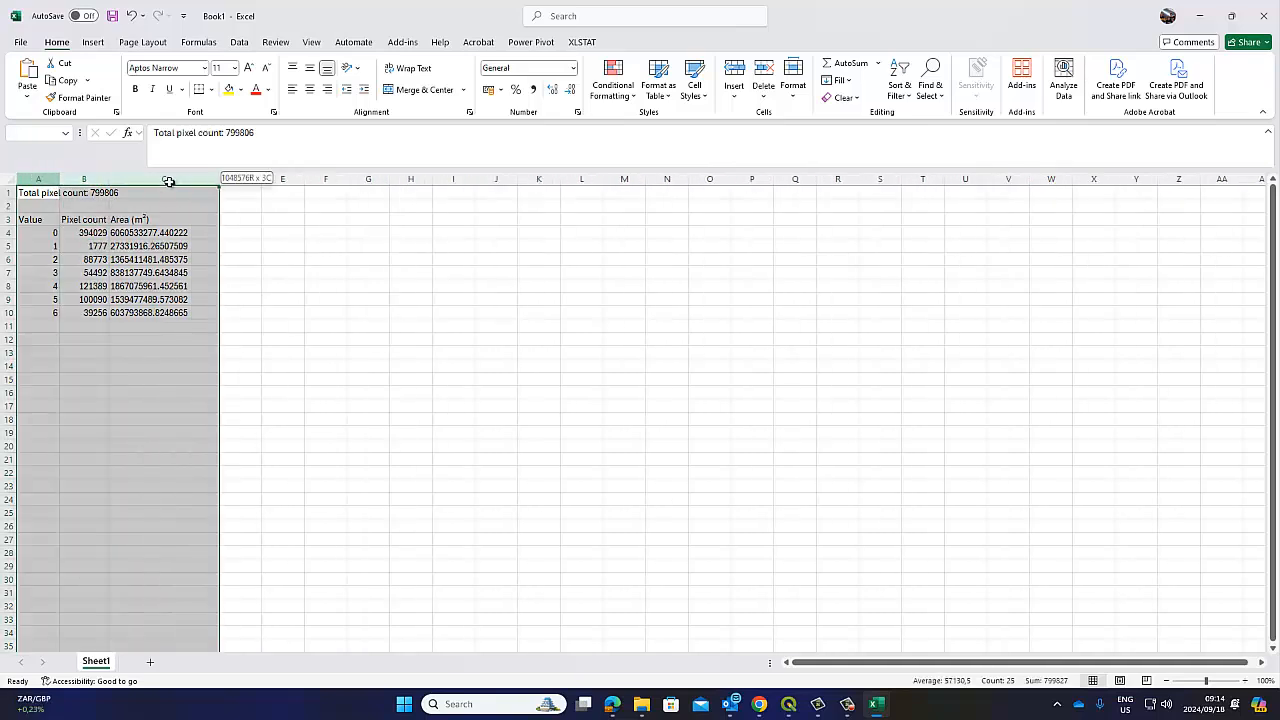
{"action": "left_click", "coordinate": [310, 89]}
{"action": "left_click", "coordinate": [283, 285]}
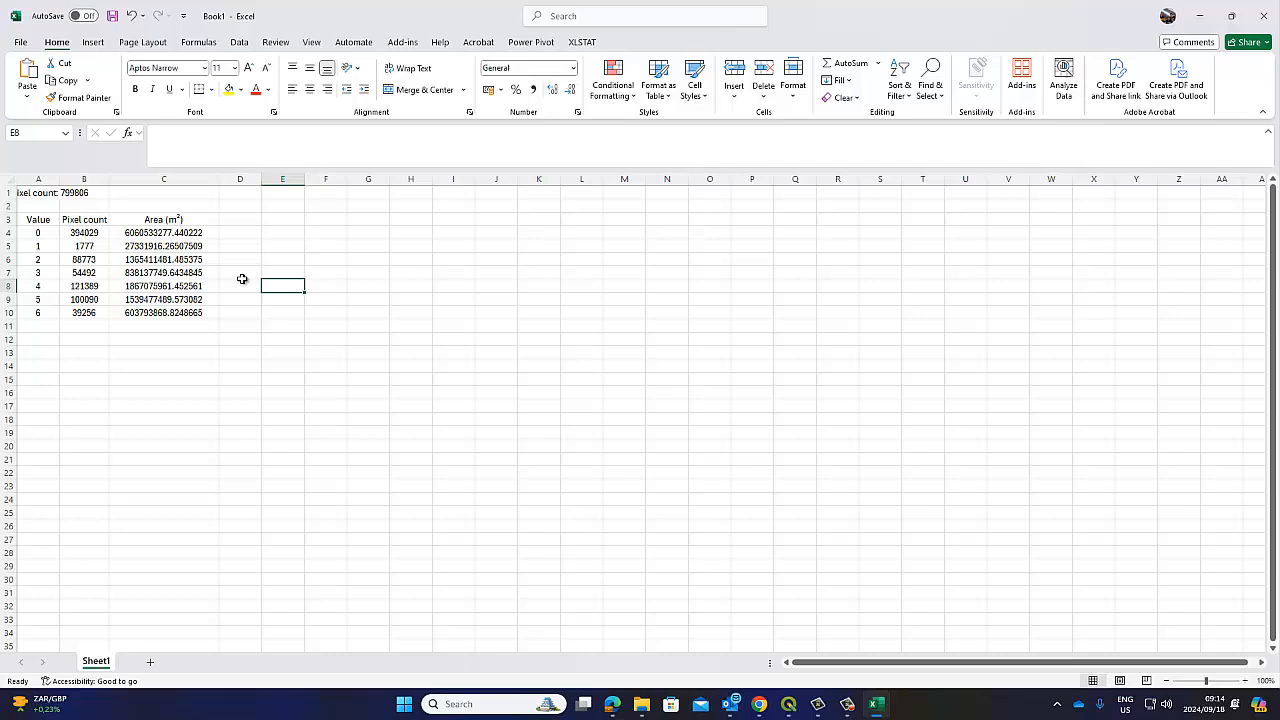
{"action": "left_click", "coordinate": [83, 231]}
{"action": "left_click", "coordinate": [158, 233]}
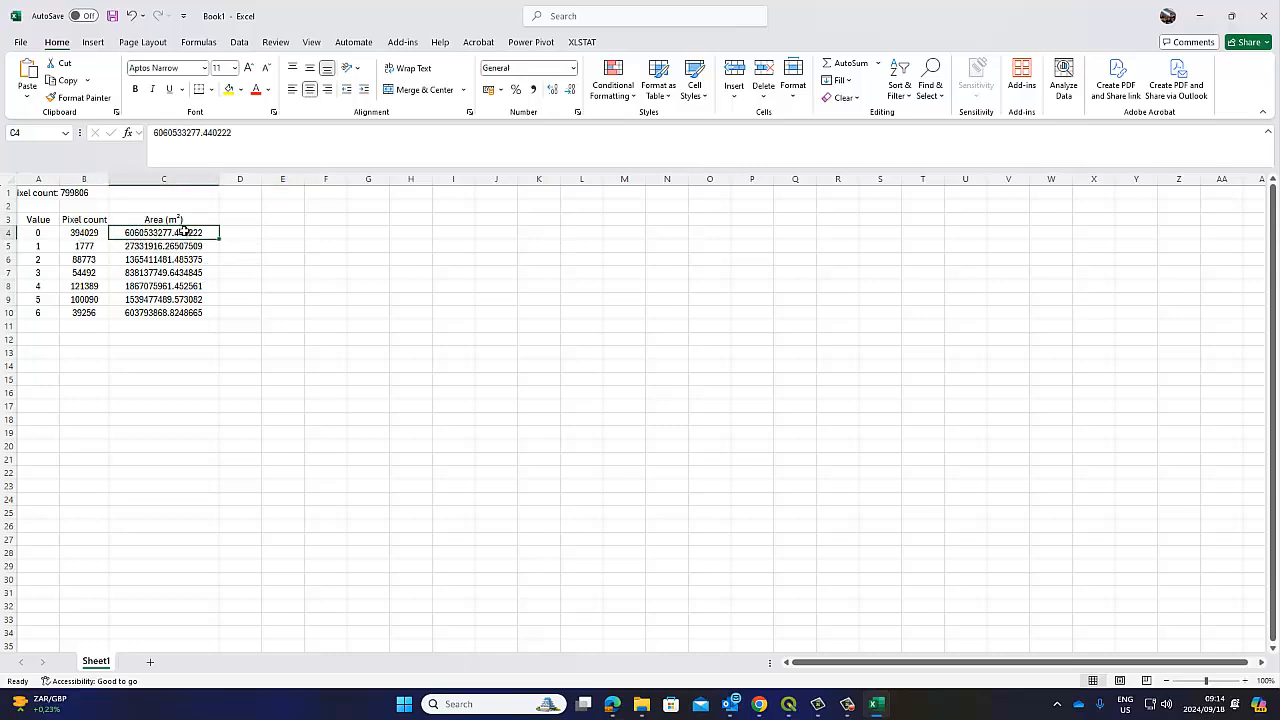
{"action": "left_click_drag", "start_coordinate": [181, 233], "coordinate": [177, 310]}
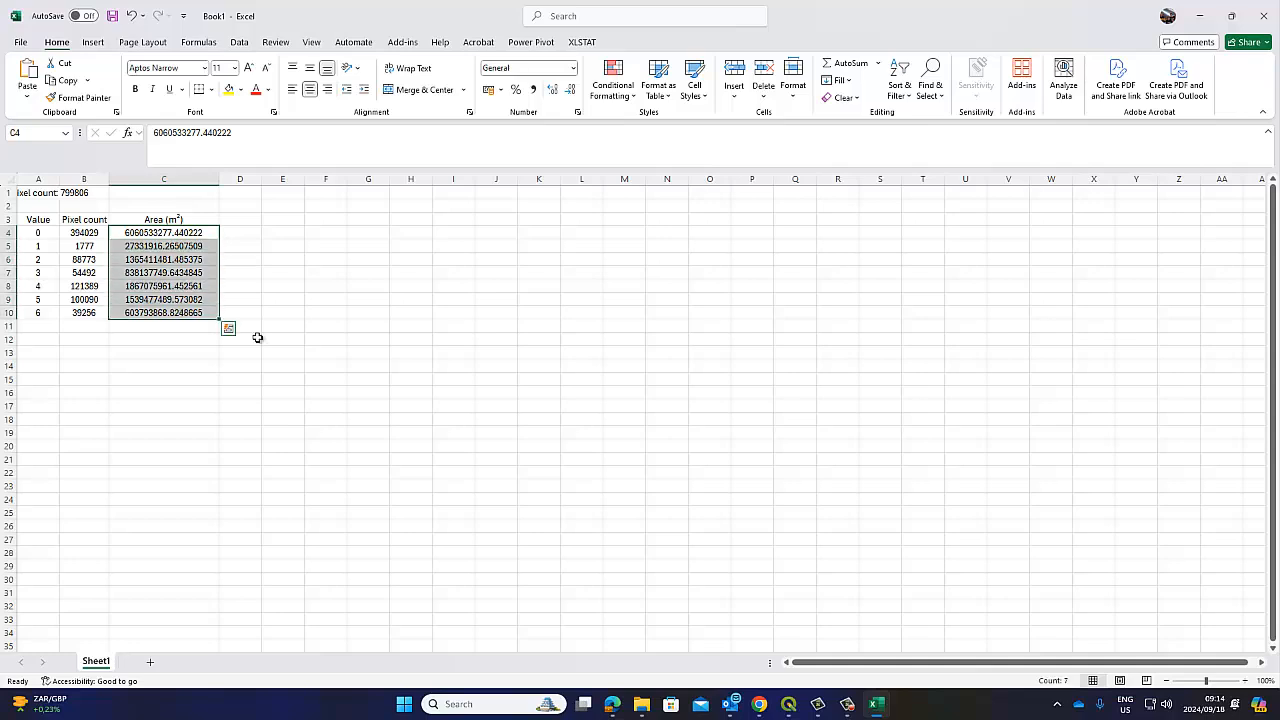
{"action": "mouse_move", "coordinate": [788, 704]}
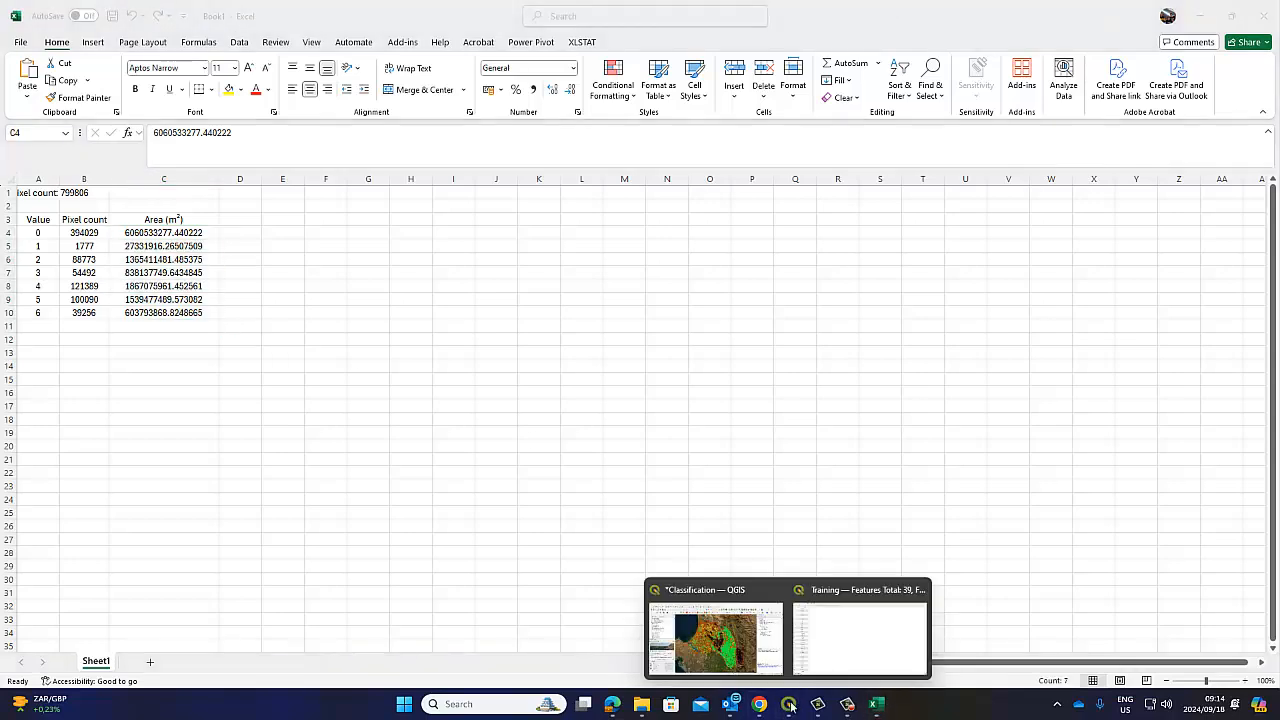
{"action": "left_click", "coordinate": [720, 625]}
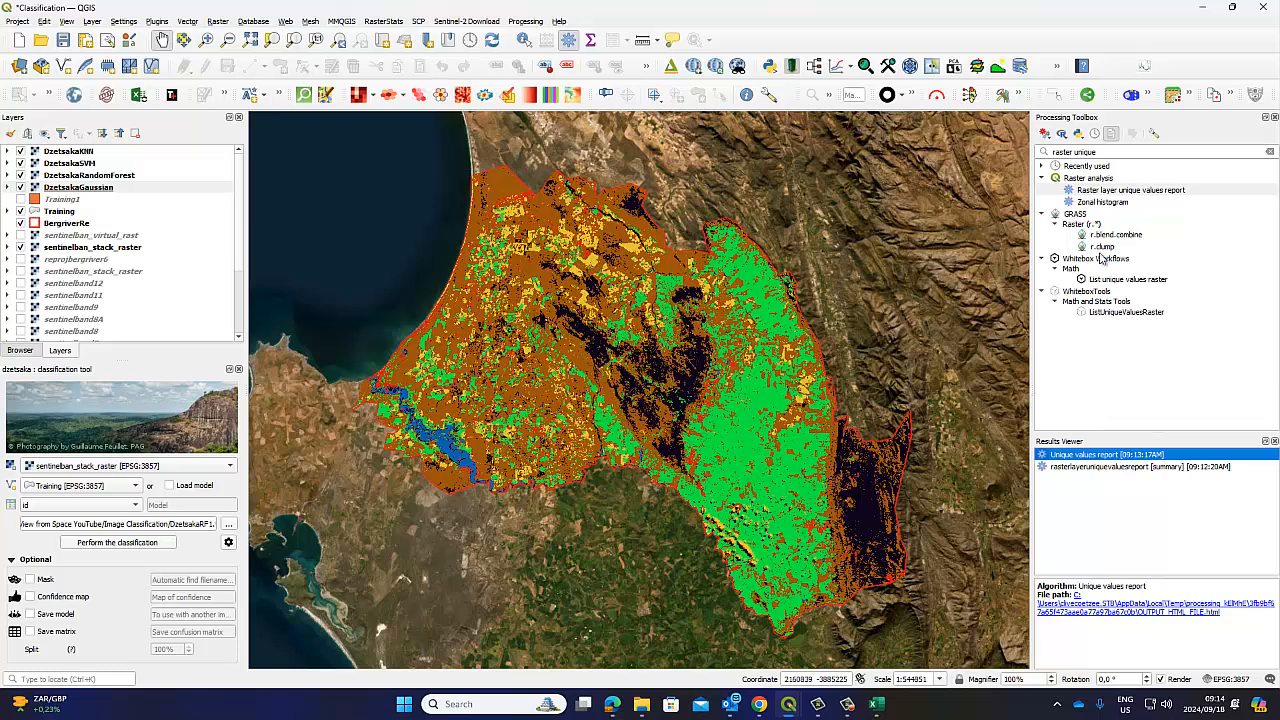
Run the raster unique values report with DzetsakaKNN as the input layer
{"action": "double_click", "coordinate": [1104, 190]}
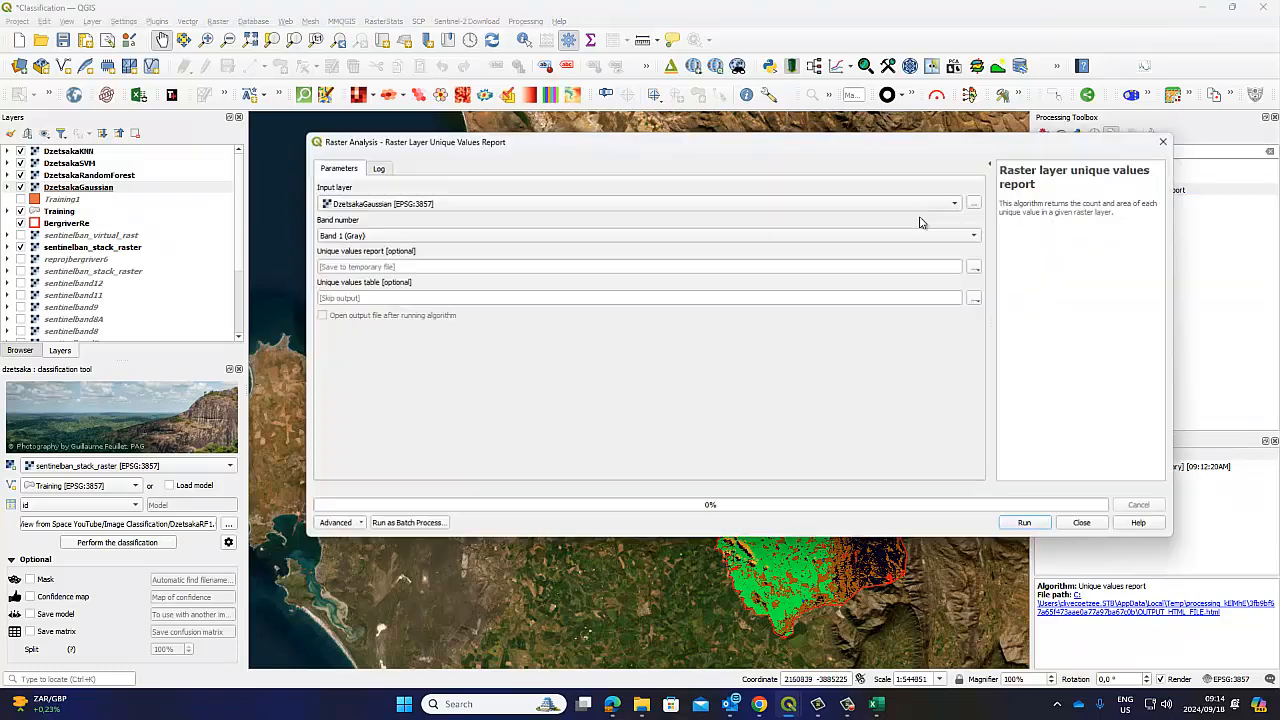
{"action": "left_click", "coordinate": [416, 204]}
{"action": "left_click", "coordinate": [410, 217]}
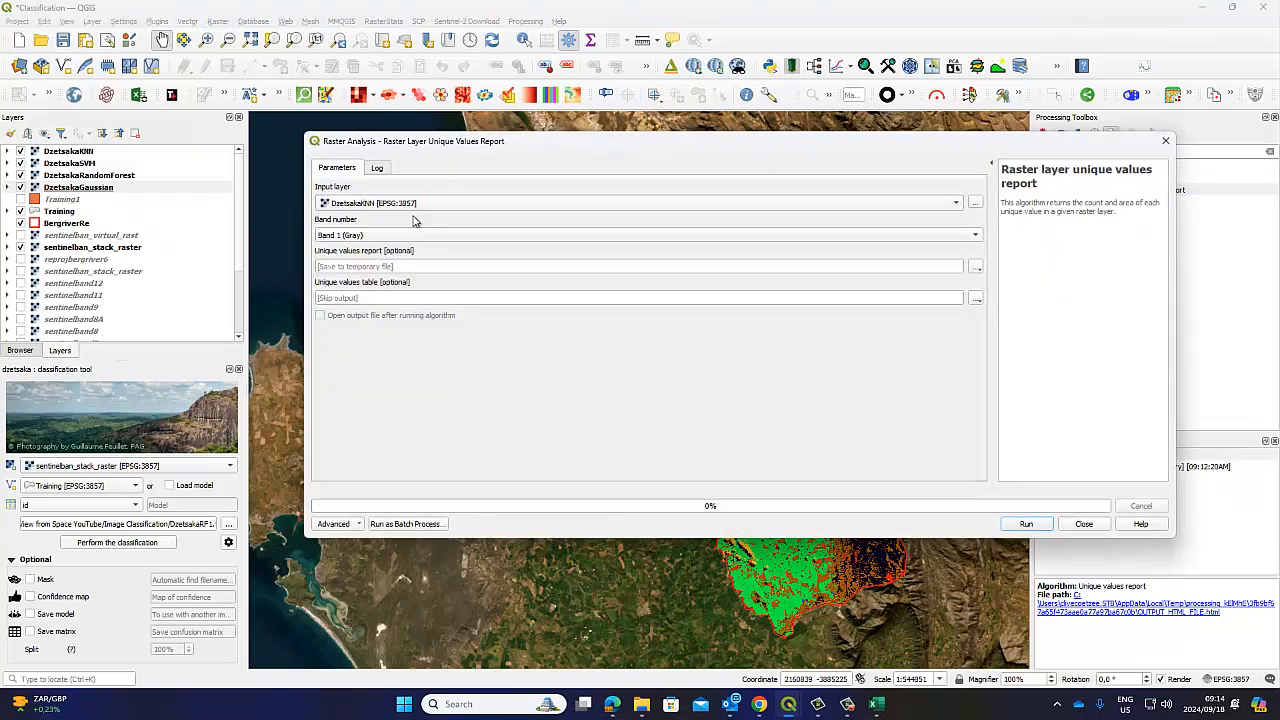
{"action": "left_click", "coordinate": [1026, 524]}
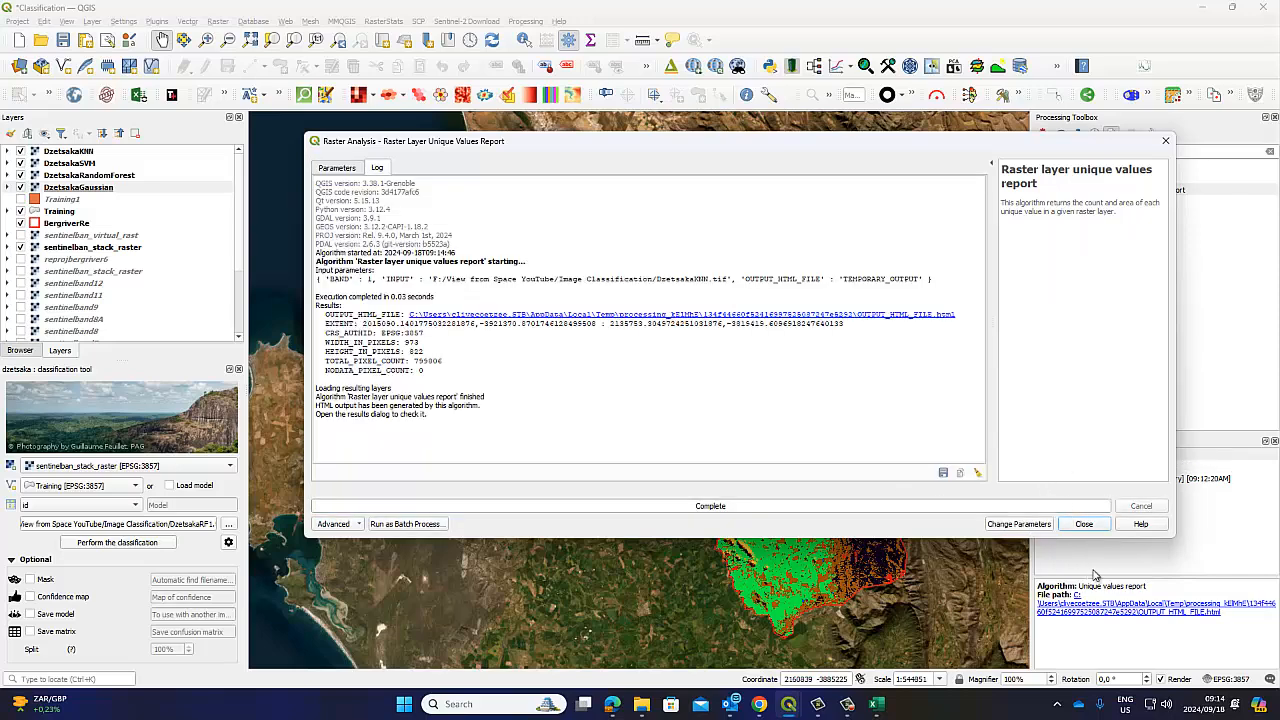
Open the new KNN report and copy its total pixel count and class table
{"action": "left_click", "coordinate": [1207, 482]}
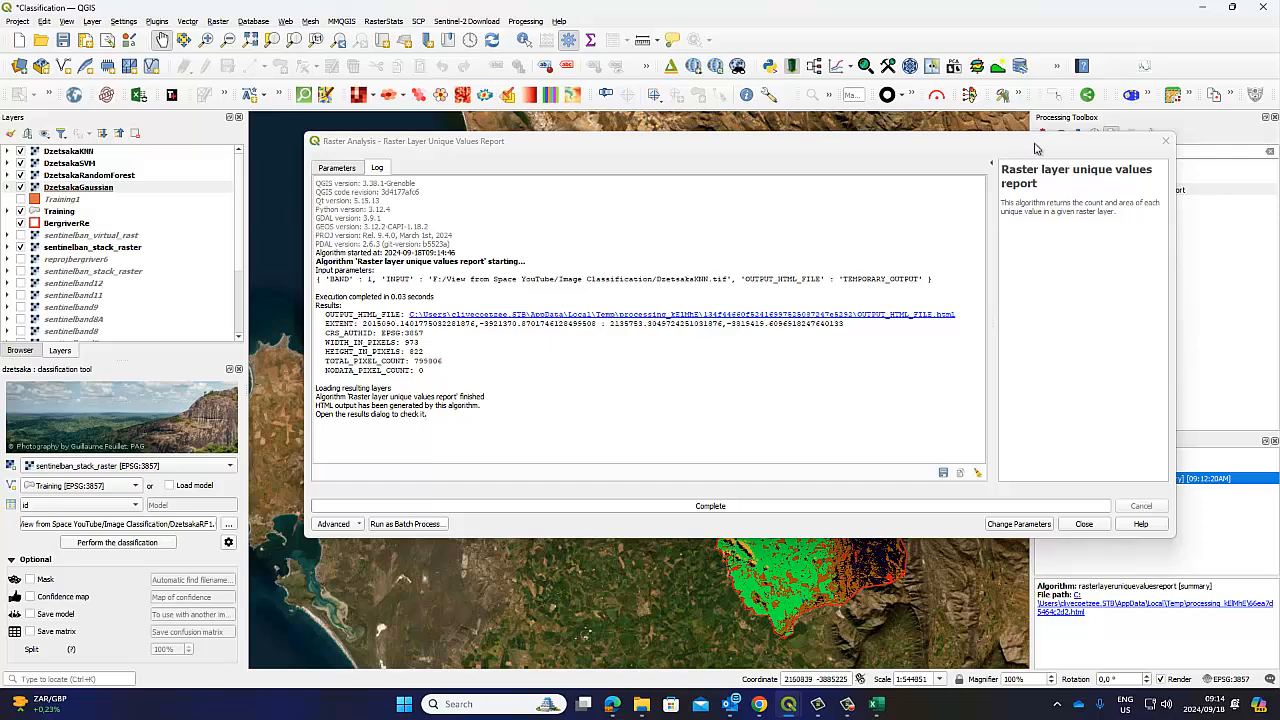
{"action": "left_click_drag", "start_coordinate": [1035, 148], "coordinate": [773, 136]}
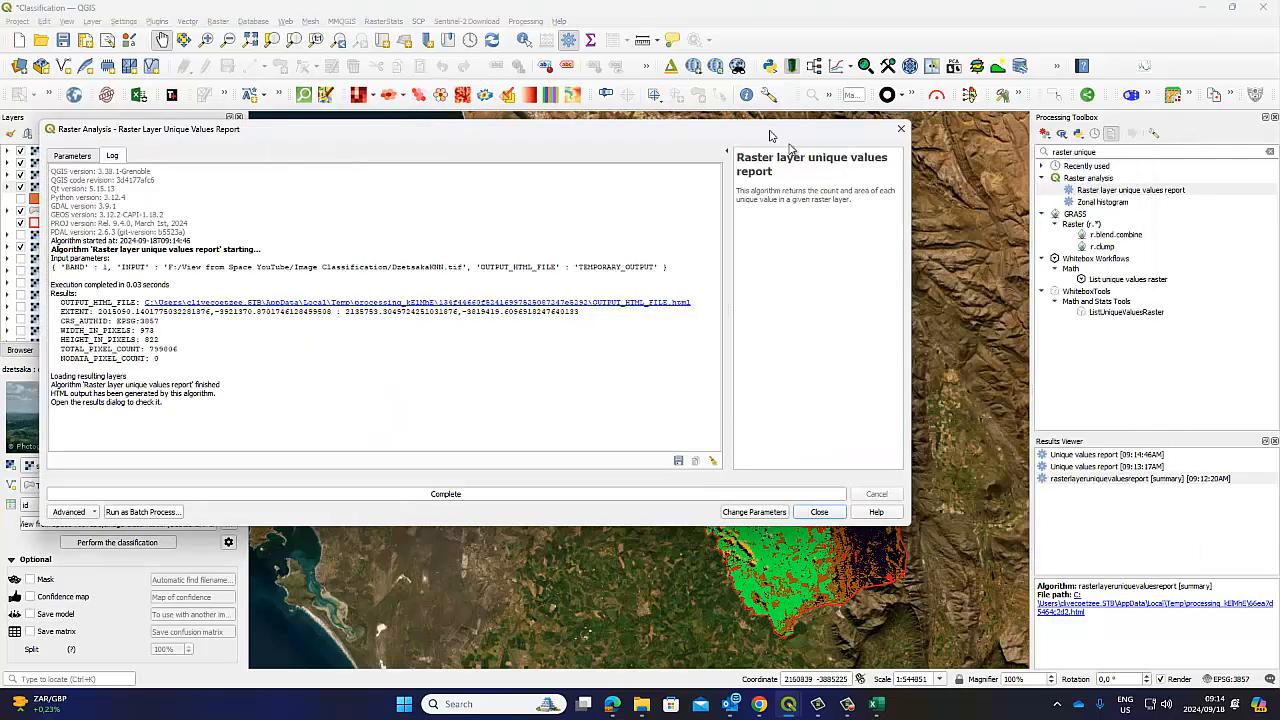
{"action": "double_click", "coordinate": [1104, 456]}
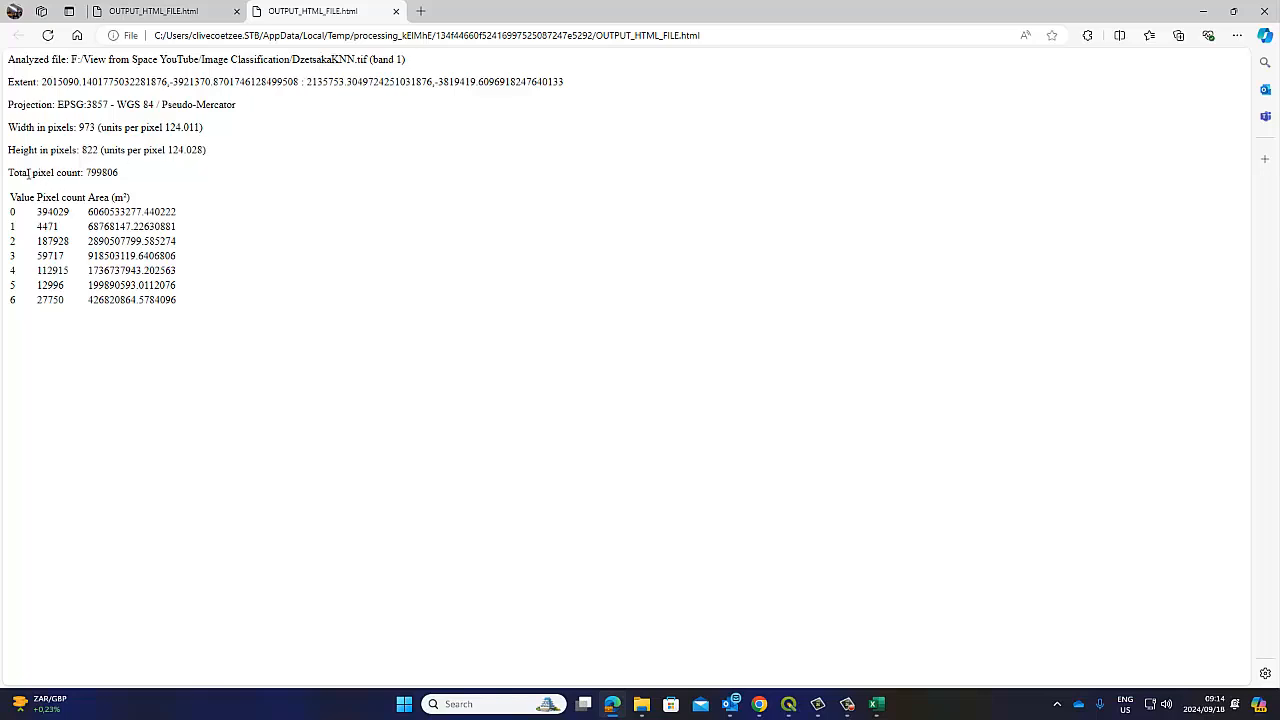
{"action": "left_click_drag", "start_coordinate": [30, 172], "coordinate": [186, 278]}
{"action": "right_click", "coordinate": [152, 256]}
{"action": "left_click", "coordinate": [178, 263]}
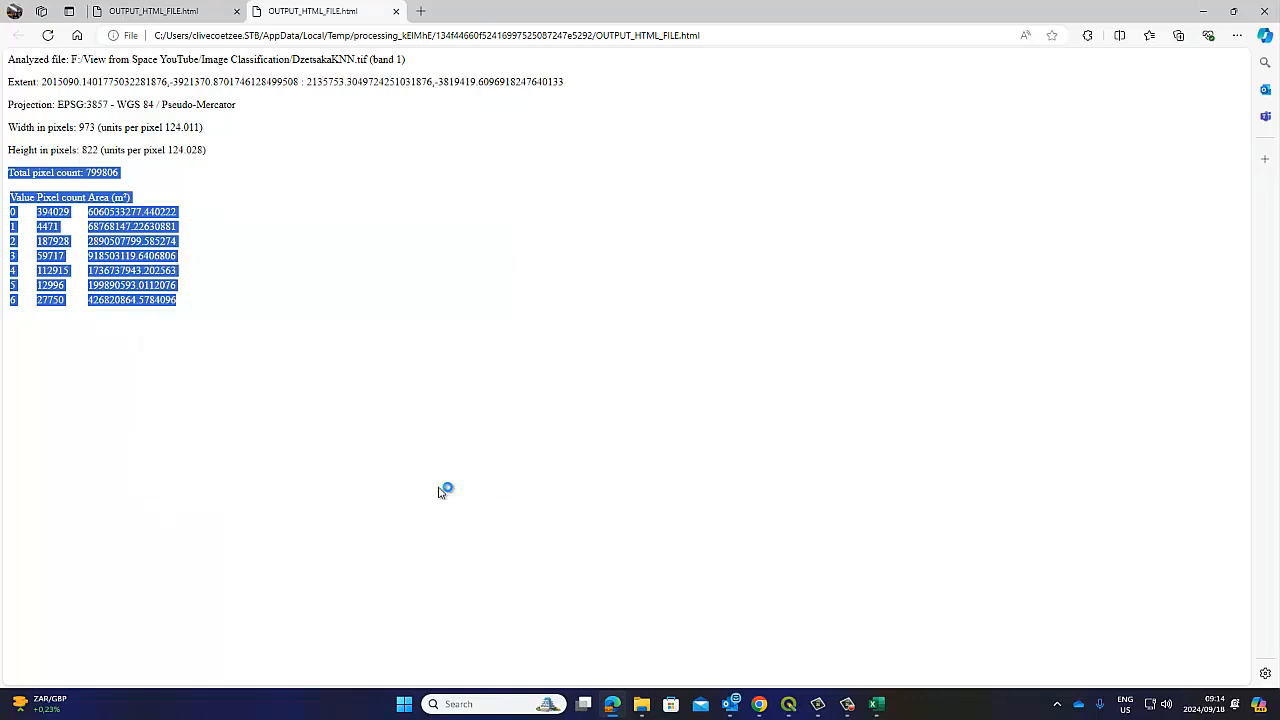
{"action": "left_click", "coordinate": [876, 706]}
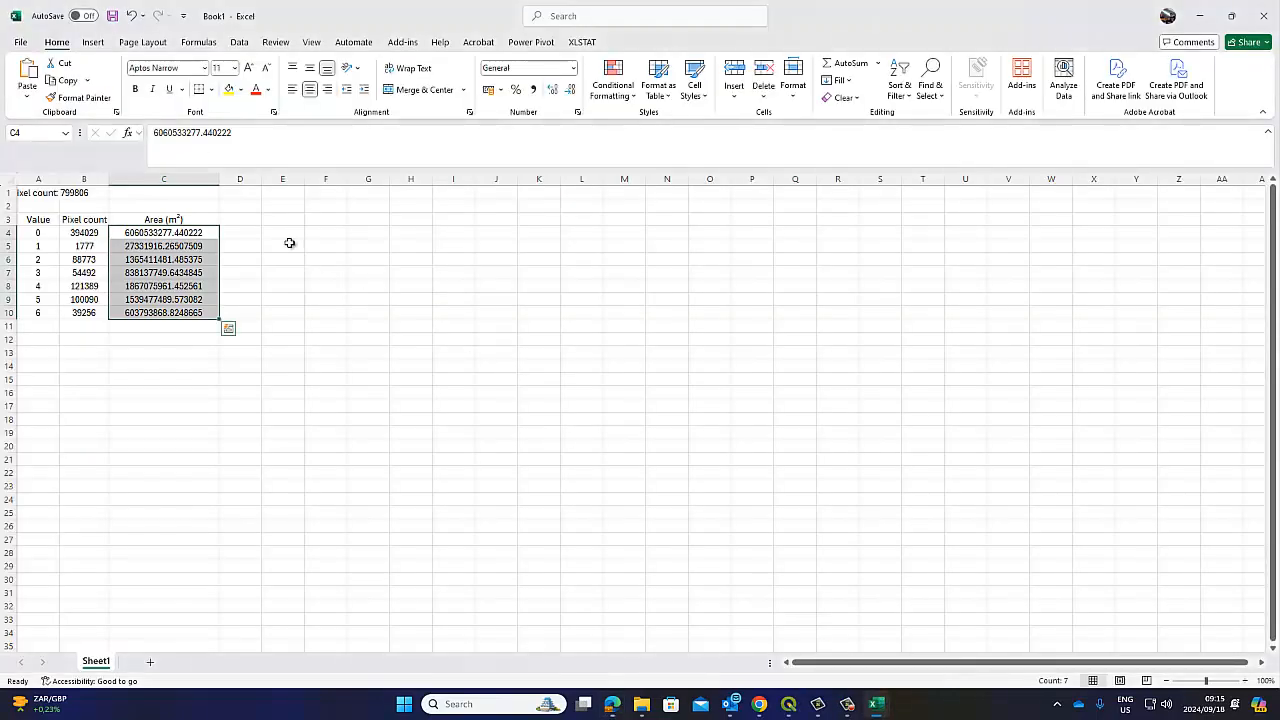
Paste the KNN table at D1 after widening columns D through I
{"action": "left_click", "coordinate": [257, 197]}
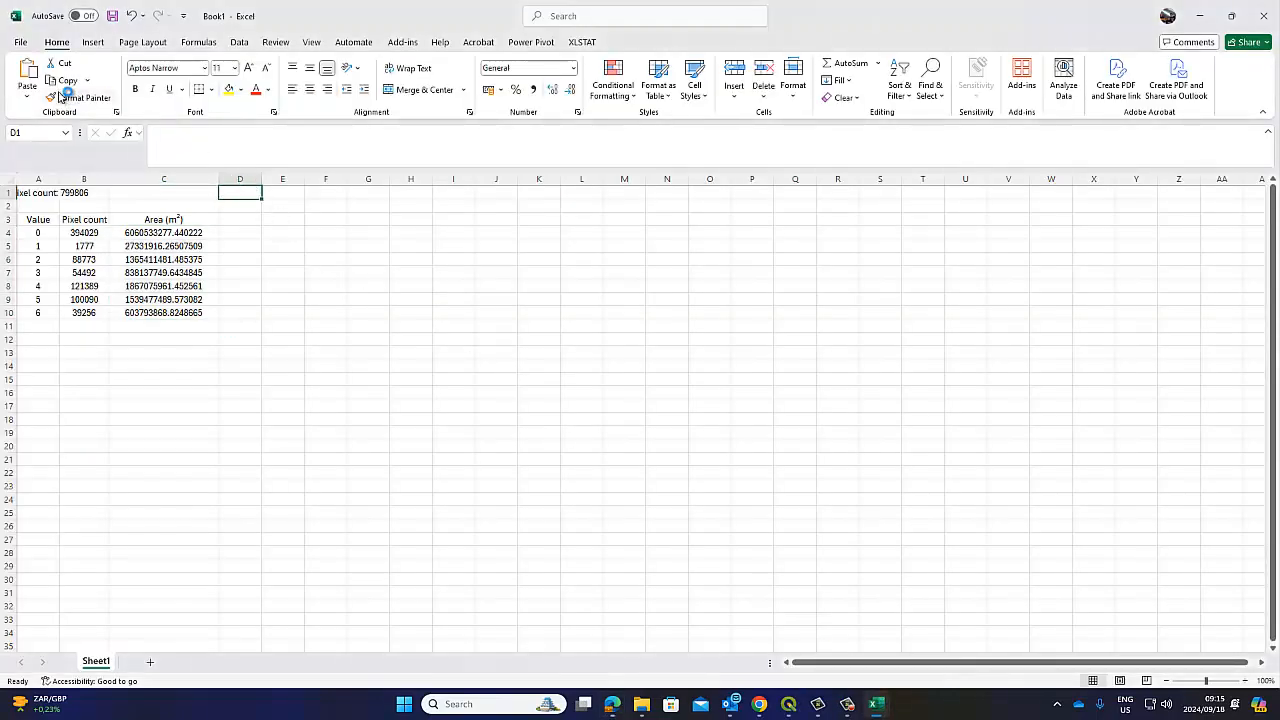
{"action": "left_click", "coordinate": [33, 72]}
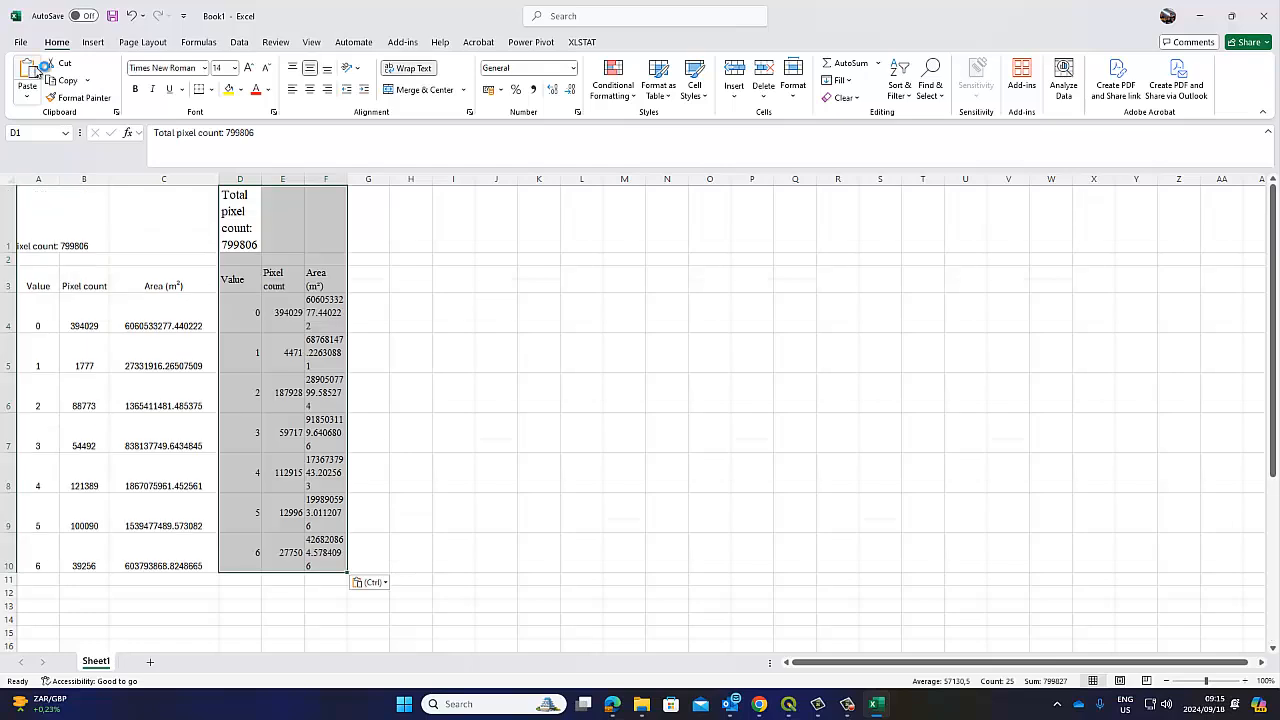
{"action": "left_click", "coordinate": [130, 15]}
{"action": "left_click_drag", "start_coordinate": [247, 178], "coordinate": [326, 180]}
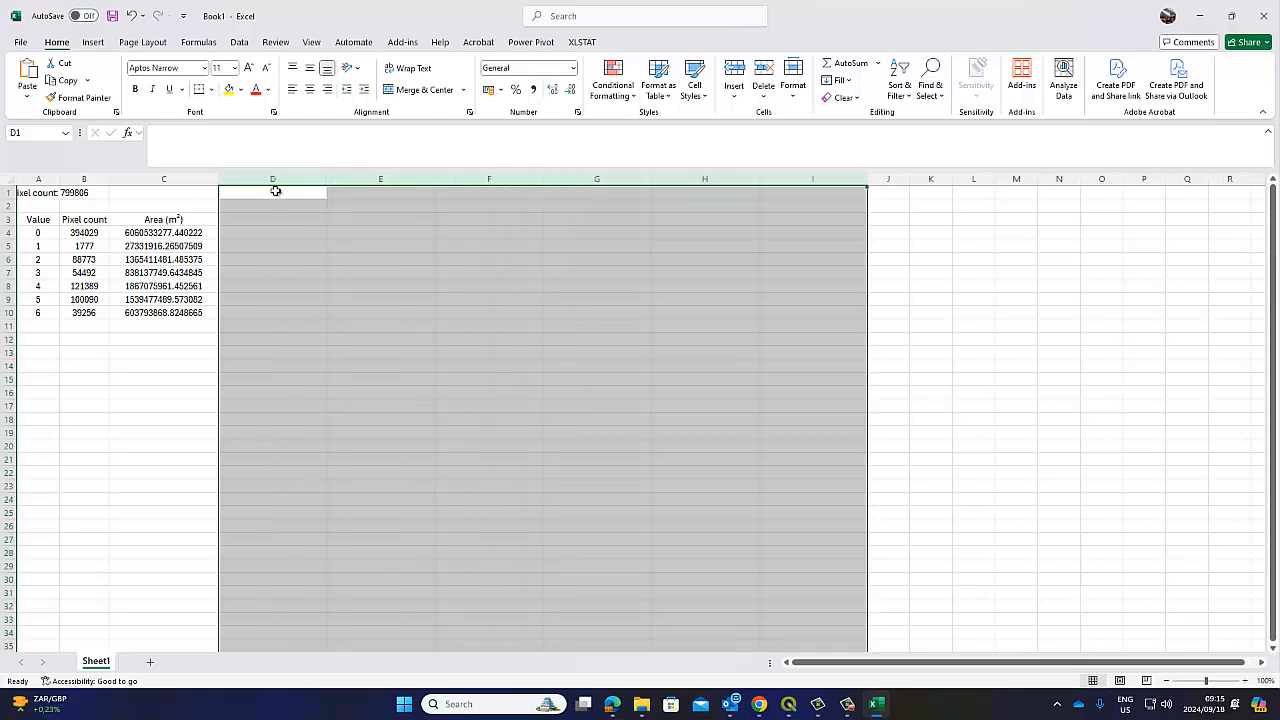
{"action": "left_click", "coordinate": [274, 190]}
{"action": "left_click", "coordinate": [33, 72]}
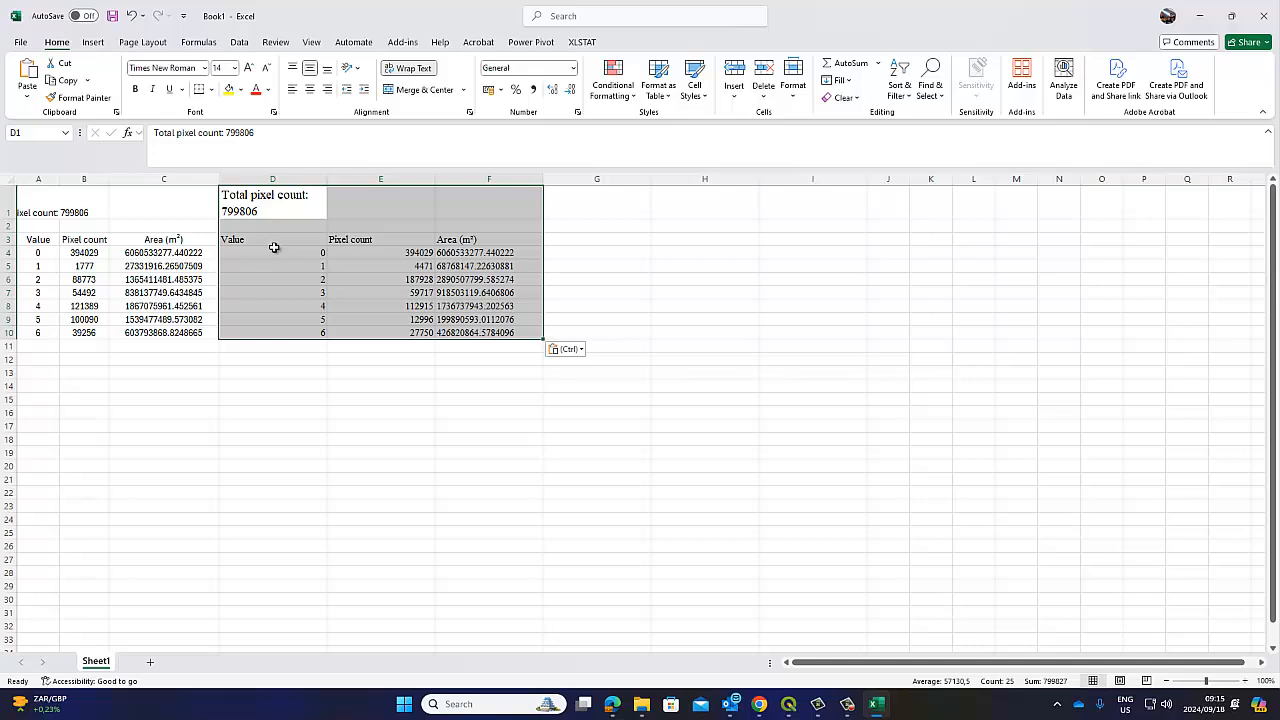
Delete the duplicate Value column D and centre the KNN figures in D3:E10
{"action": "left_click", "coordinate": [272, 180]}
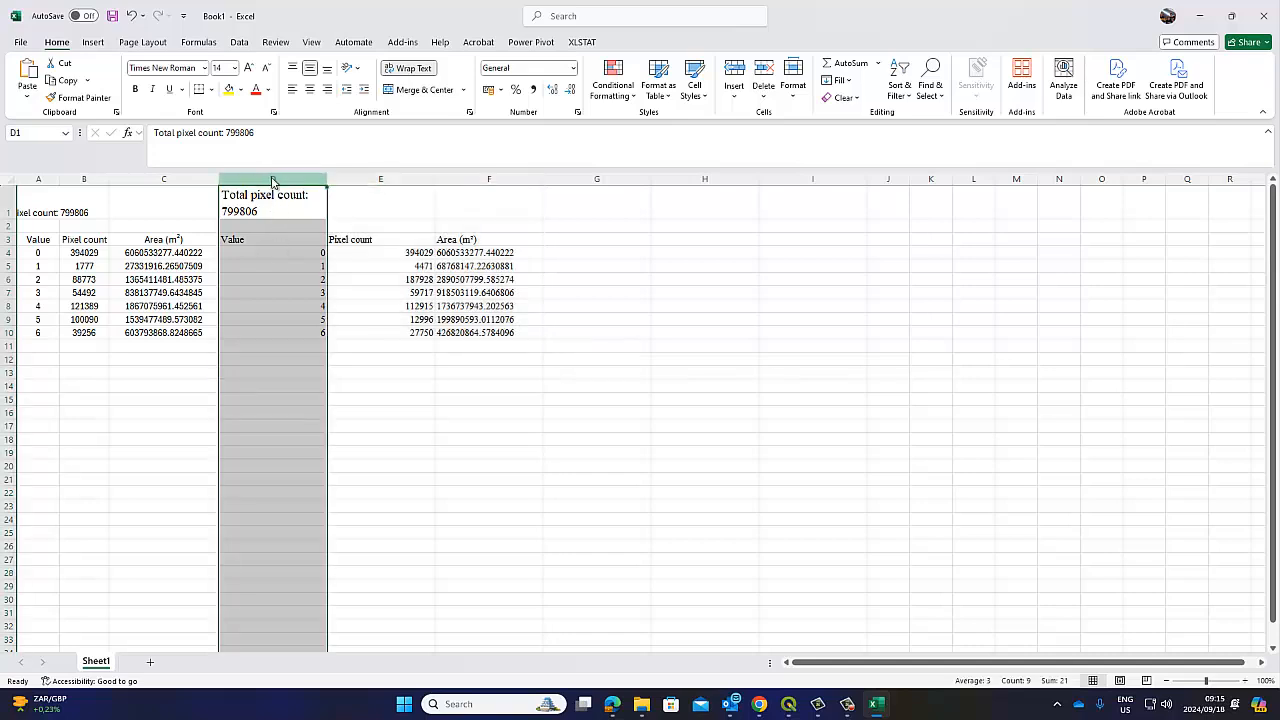
{"action": "right_click", "coordinate": [273, 181]}
{"action": "left_click", "coordinate": [309, 328]}
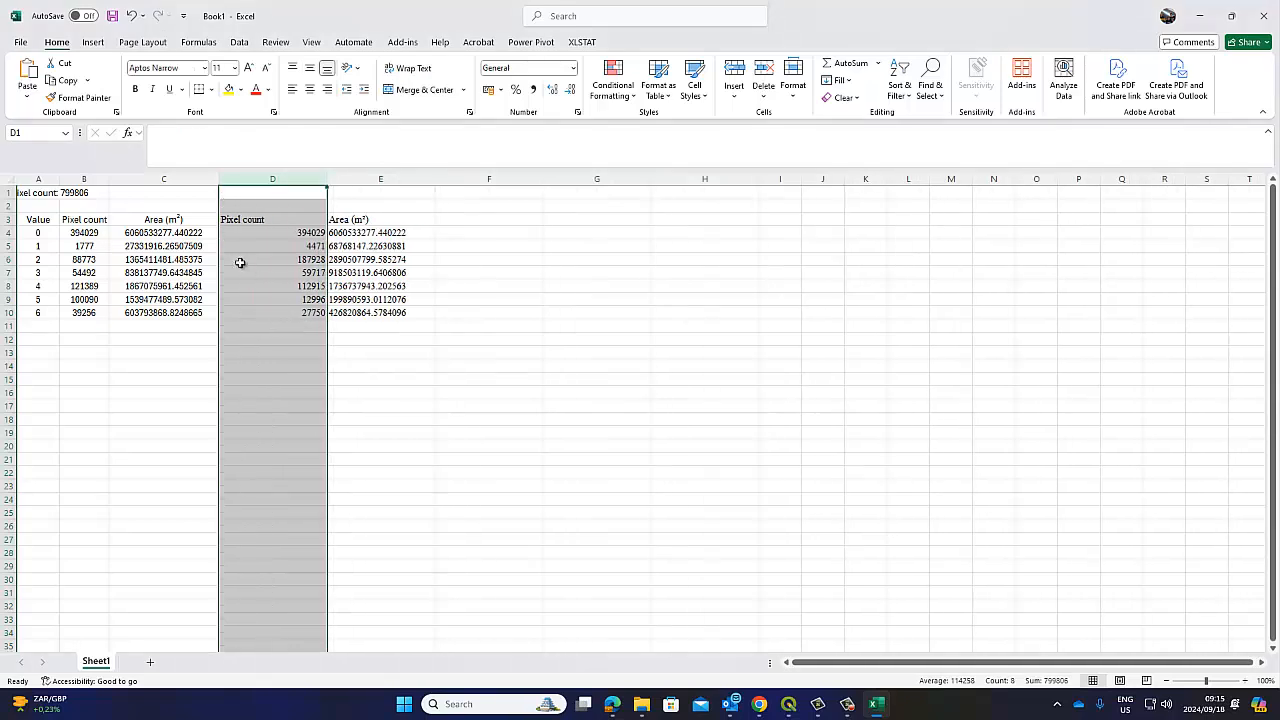
{"action": "left_click", "coordinate": [248, 221]}
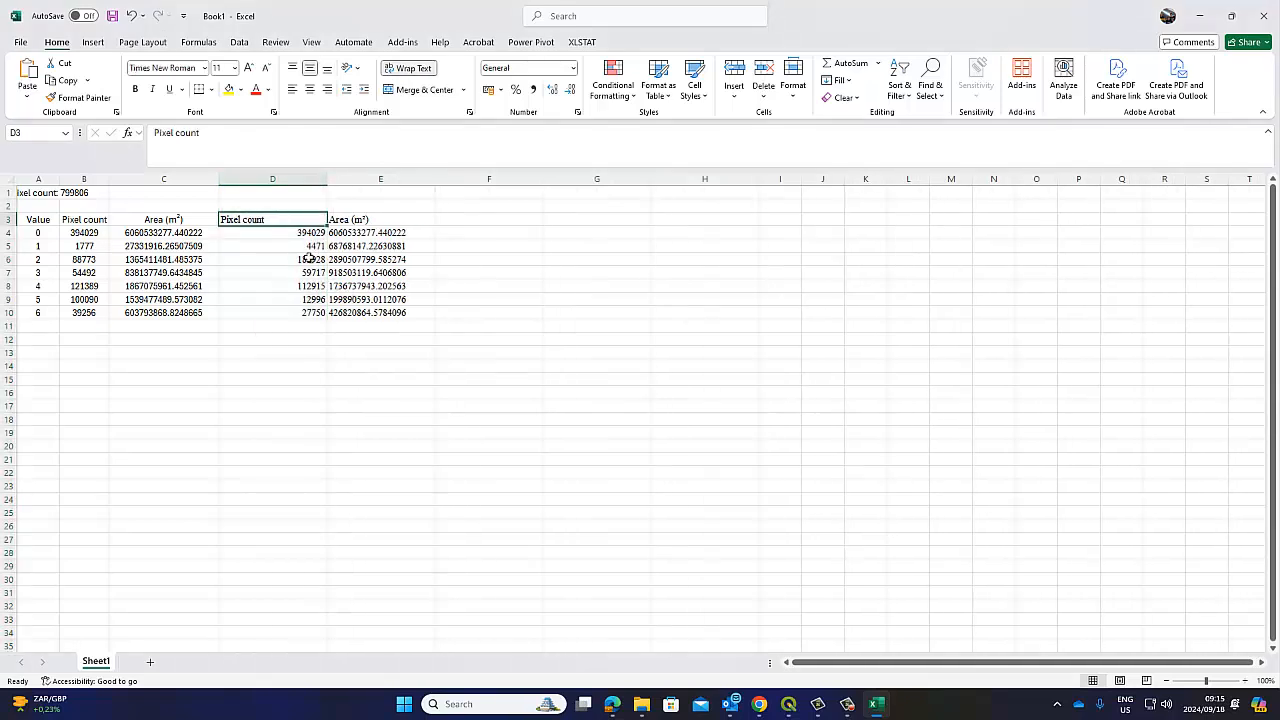
{"action": "left_click_drag", "start_coordinate": [248, 217], "coordinate": [368, 312]}
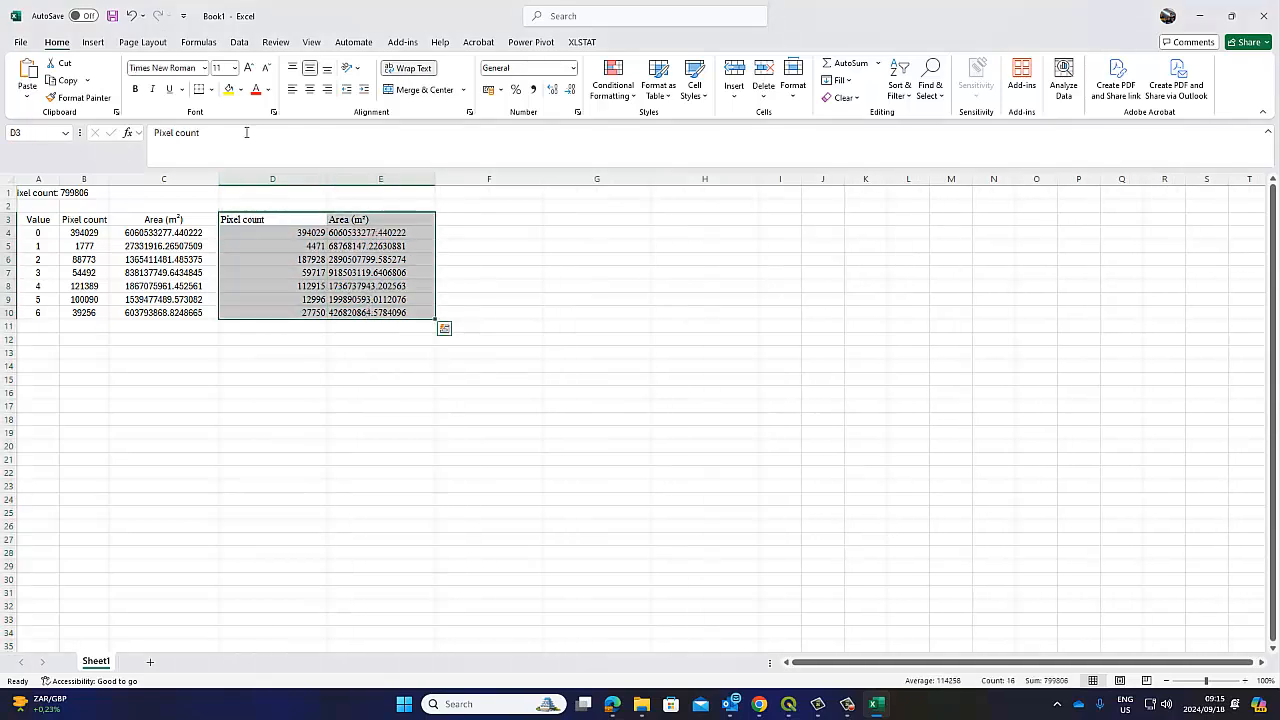
{"action": "left_click", "coordinate": [309, 89]}
{"action": "left_click", "coordinate": [329, 380]}
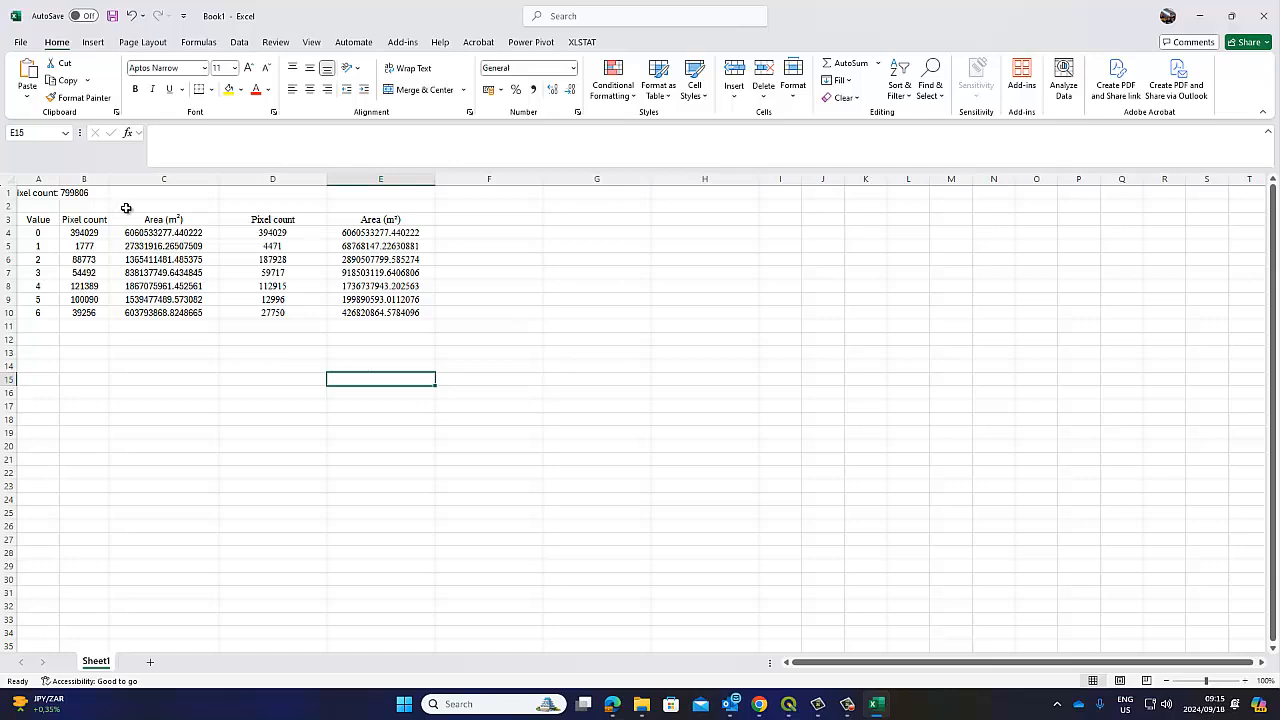
Merge B2:C2 labelled 'Gaussian' and D2:E2 labelled 'KNN' as block headings
{"action": "left_click_drag", "start_coordinate": [77, 204], "coordinate": [199, 201]}
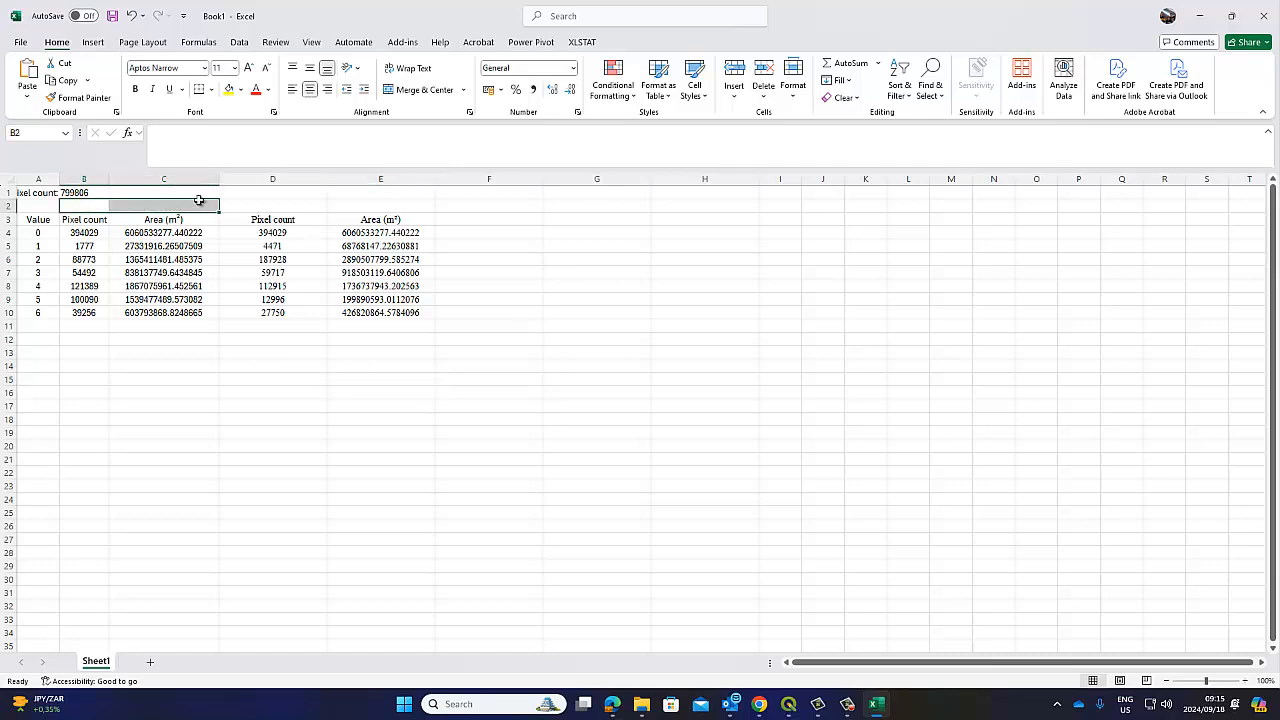
{"action": "left_click", "coordinate": [425, 91]}
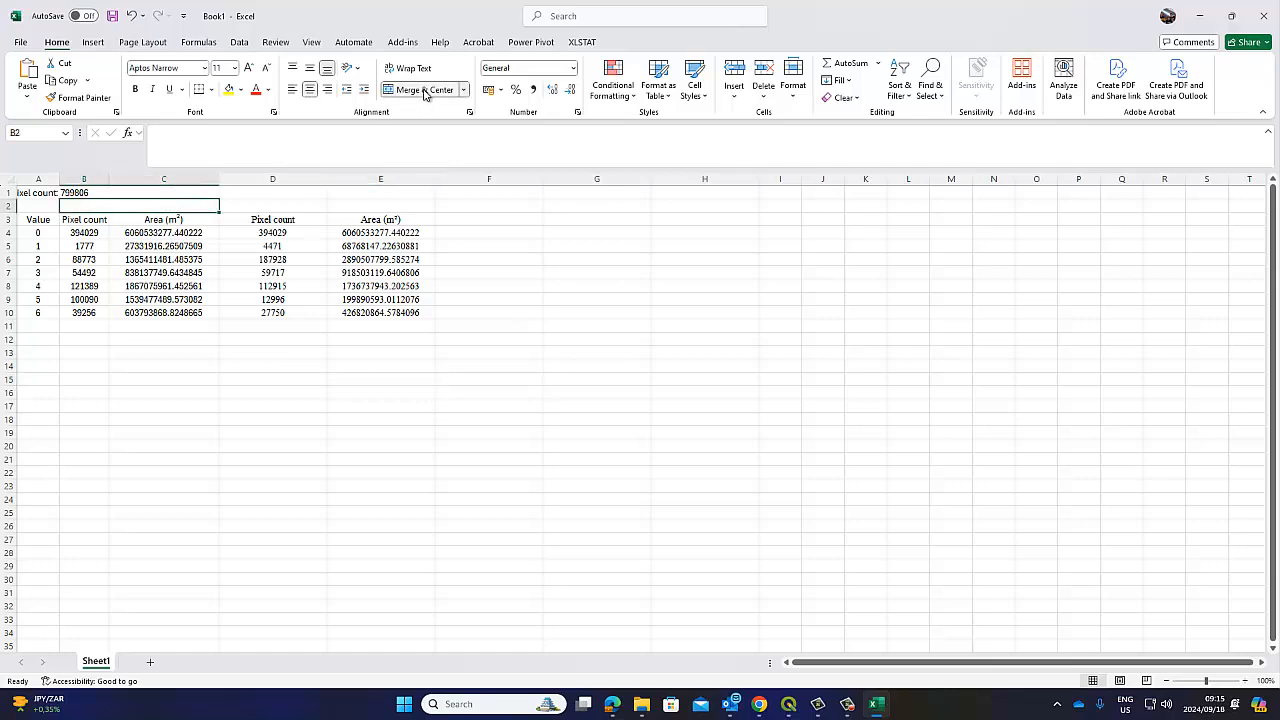
{"action": "type", "text": "Gaussian"}
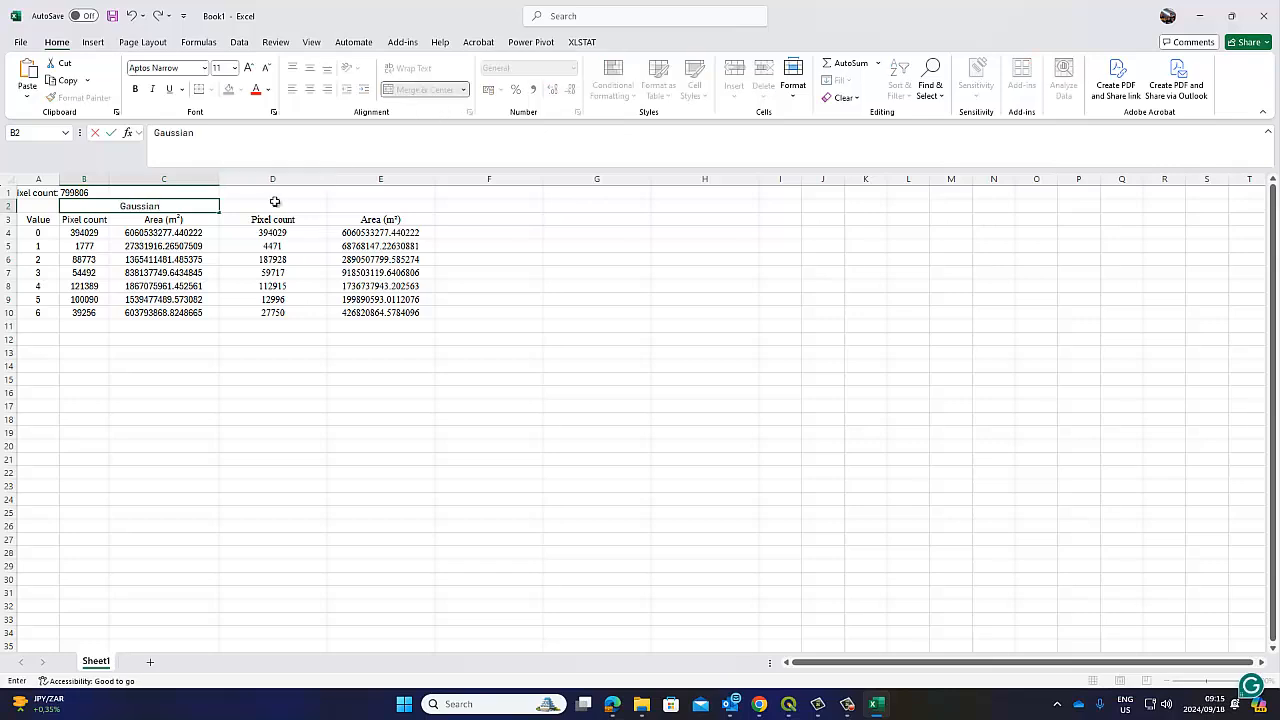
{"action": "left_click_drag", "start_coordinate": [272, 205], "coordinate": [356, 205]}
{"action": "left_click", "coordinate": [418, 91]}
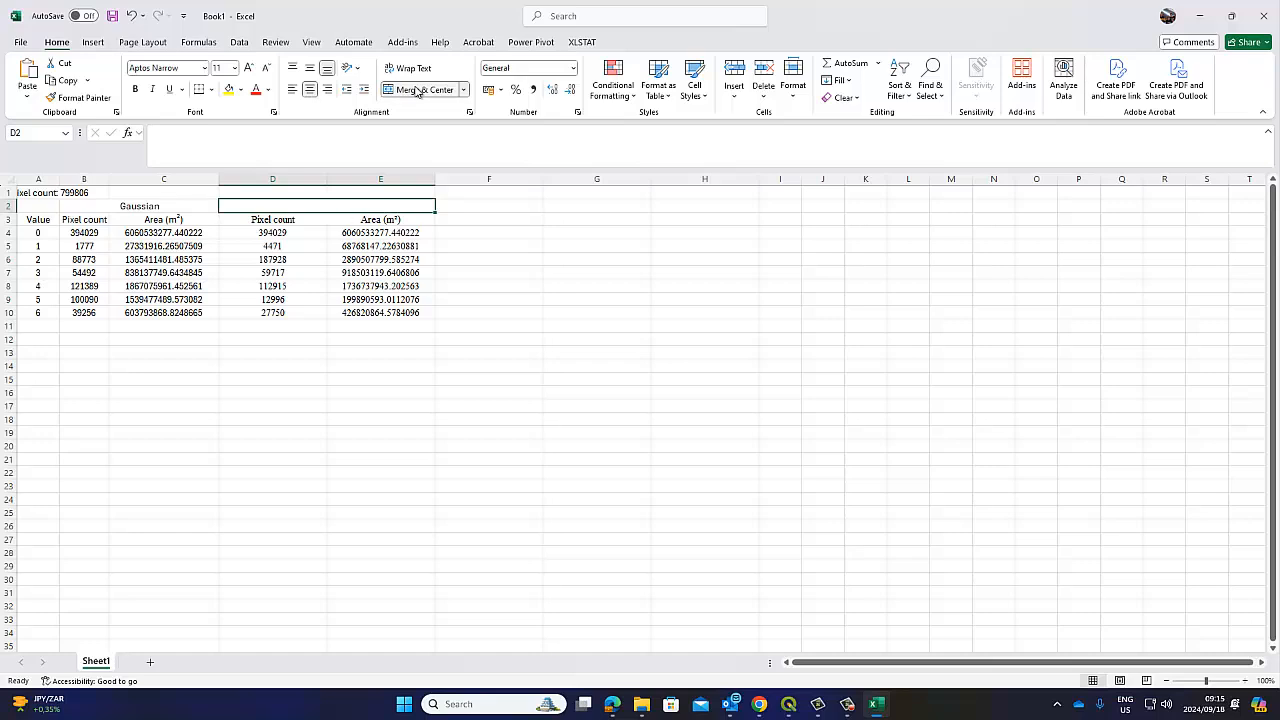
{"action": "type", "text": "KNN"}
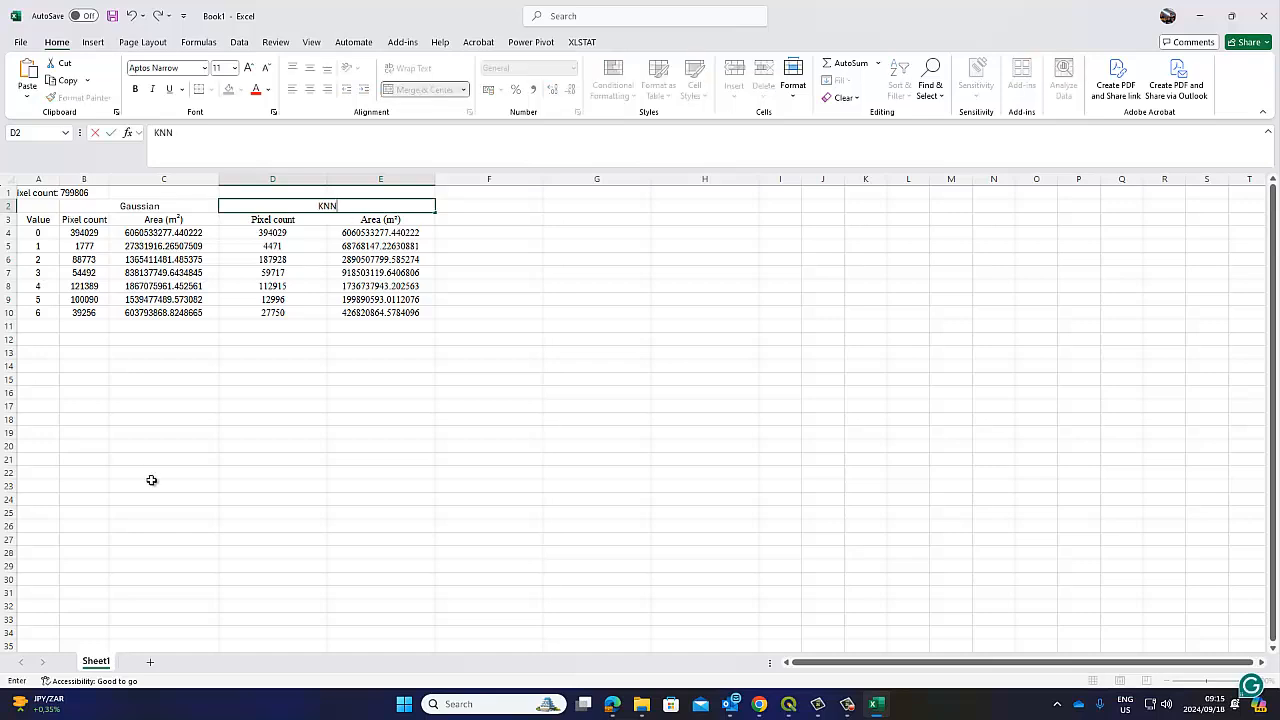
{"action": "left_click", "coordinate": [152, 485]}
Give the Gaussian and KNN blocks outside borders and centre the total pixel count across A1:E1
{"action": "left_click_drag", "start_coordinate": [96, 212], "coordinate": [170, 312]}
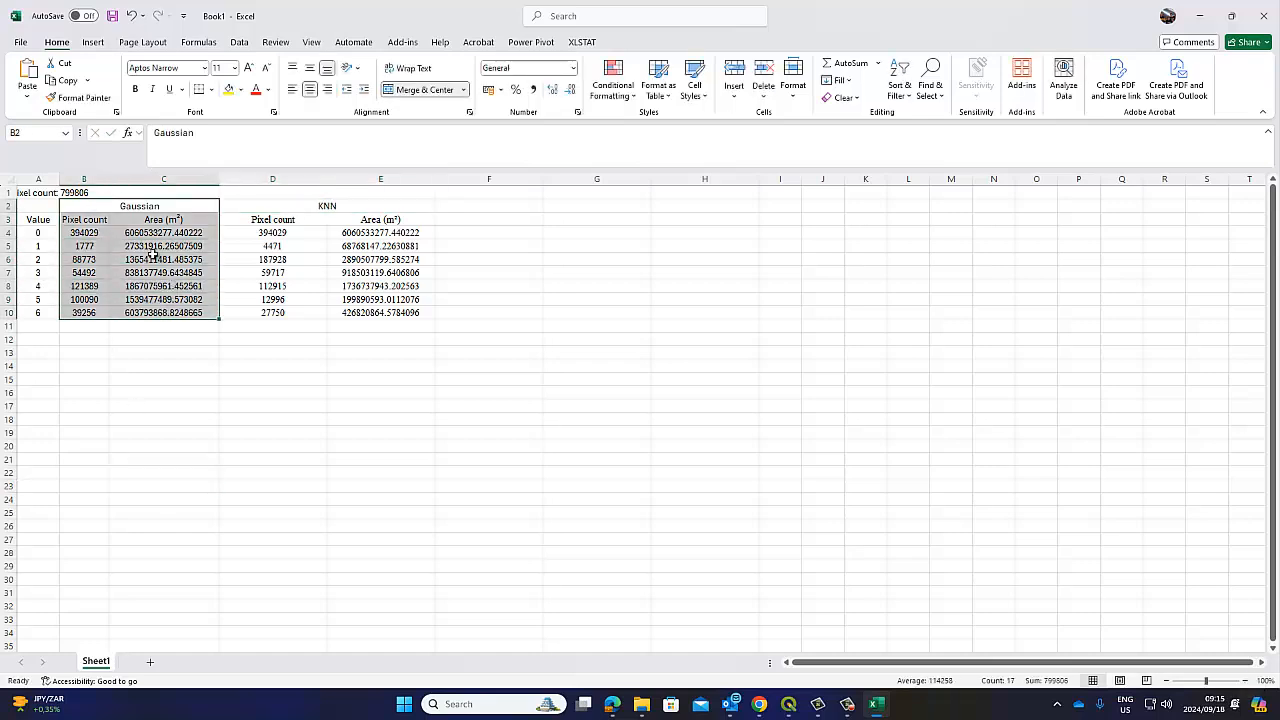
{"action": "left_click", "coordinate": [211, 89]}
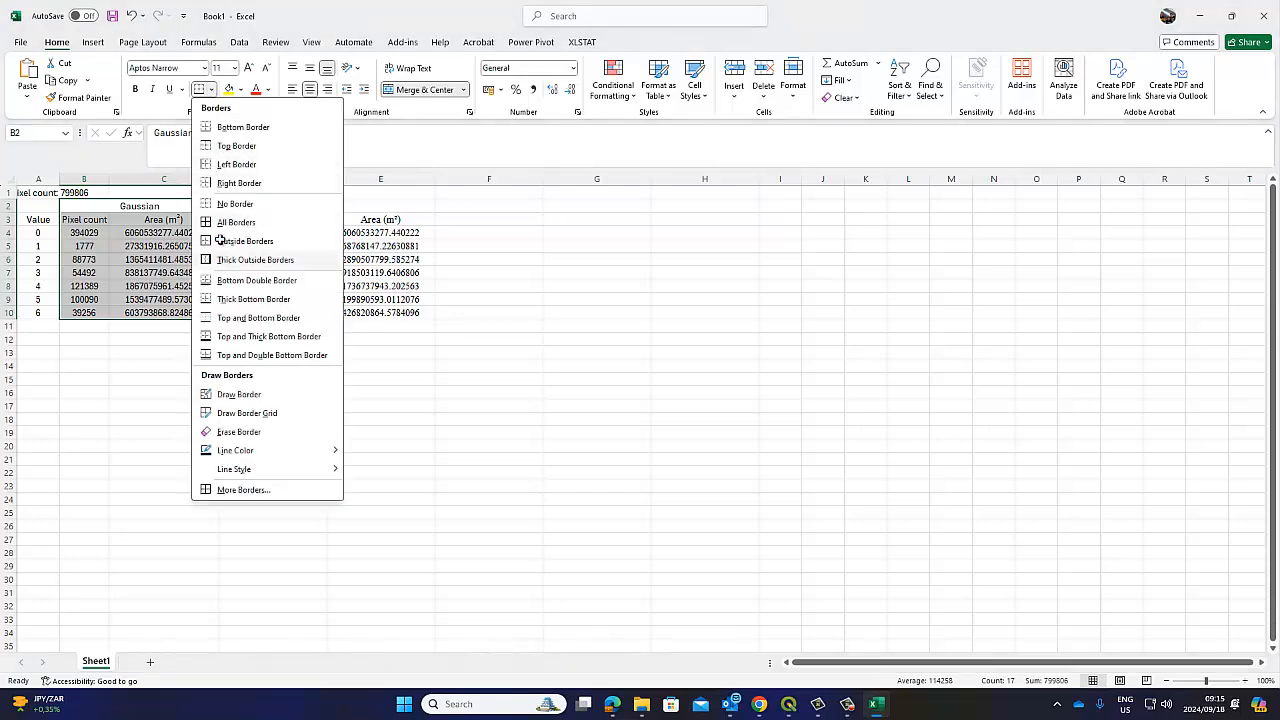
{"action": "left_click", "coordinate": [305, 260]}
{"action": "left_click", "coordinate": [272, 205]}
{"action": "left_click_drag", "start_coordinate": [272, 205], "coordinate": [380, 313]}
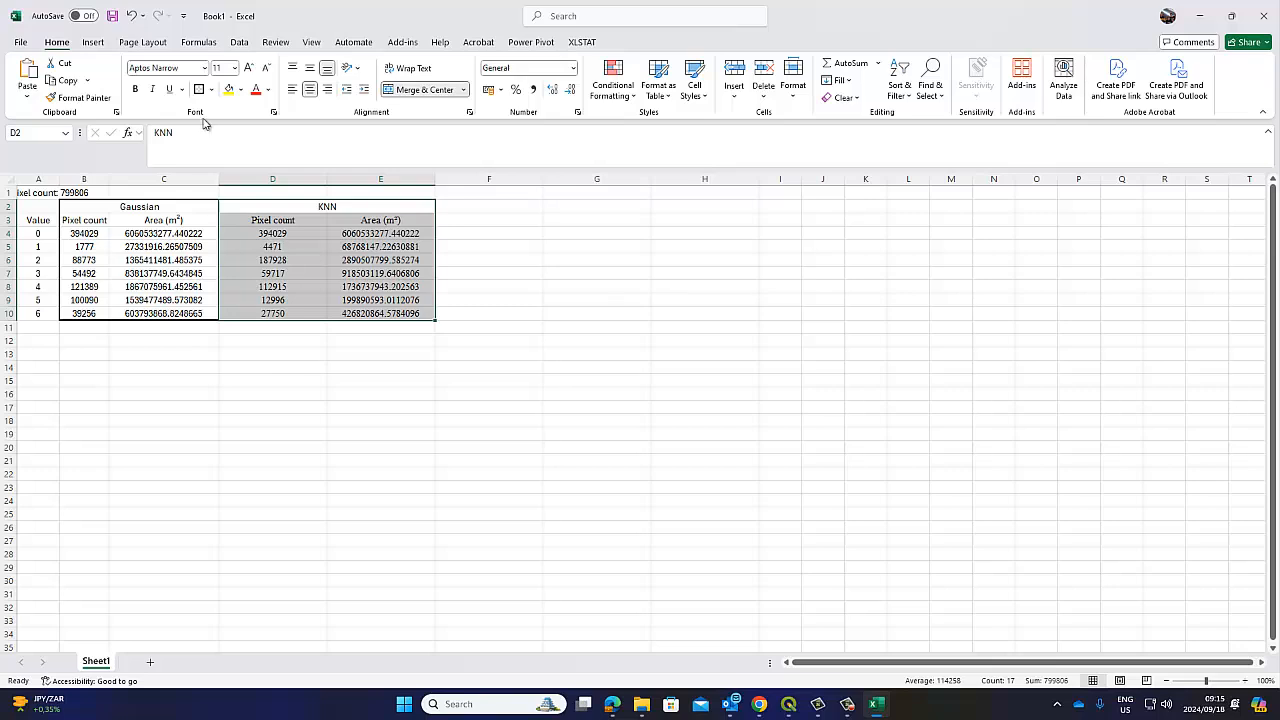
{"action": "left_click", "coordinate": [180, 418]}
{"action": "left_click_drag", "start_coordinate": [40, 193], "coordinate": [369, 172]}
{"action": "left_click", "coordinate": [418, 89]}
{"action": "left_click", "coordinate": [488, 340]}
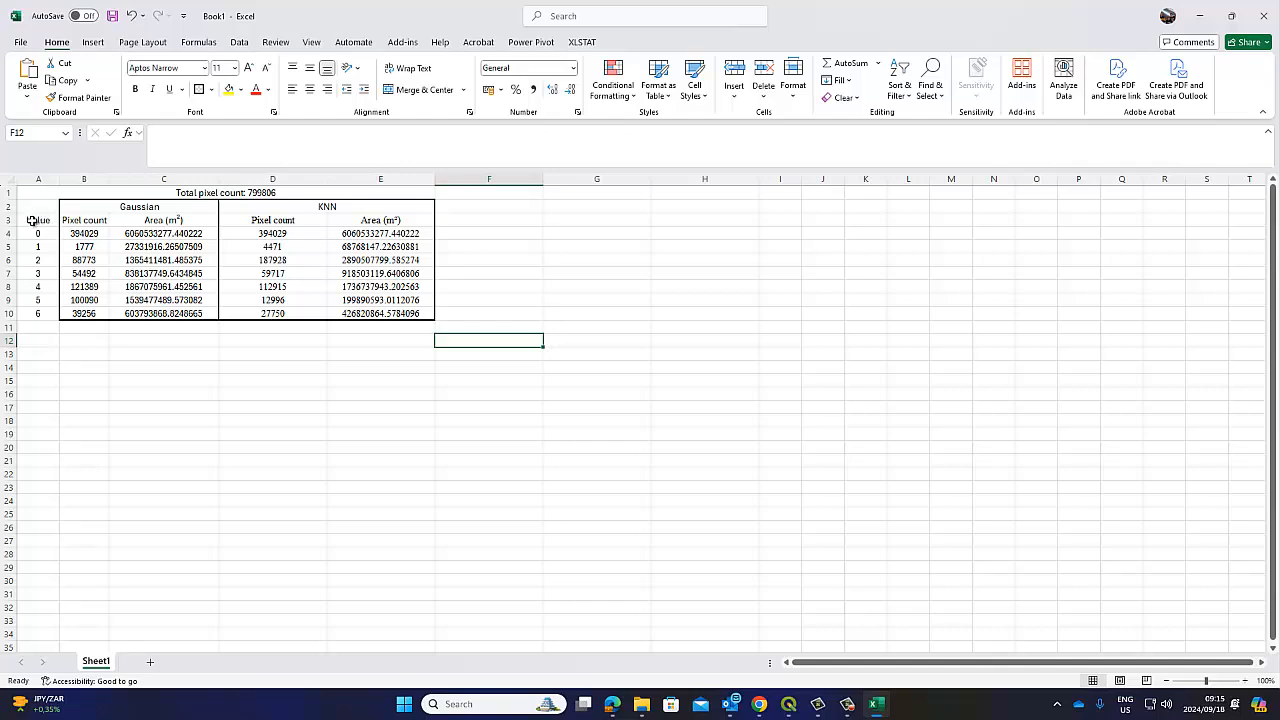
Fill the Value cells A3:A10 yellow and make them bold
{"action": "left_click_drag", "start_coordinate": [32, 220], "coordinate": [29, 310]}
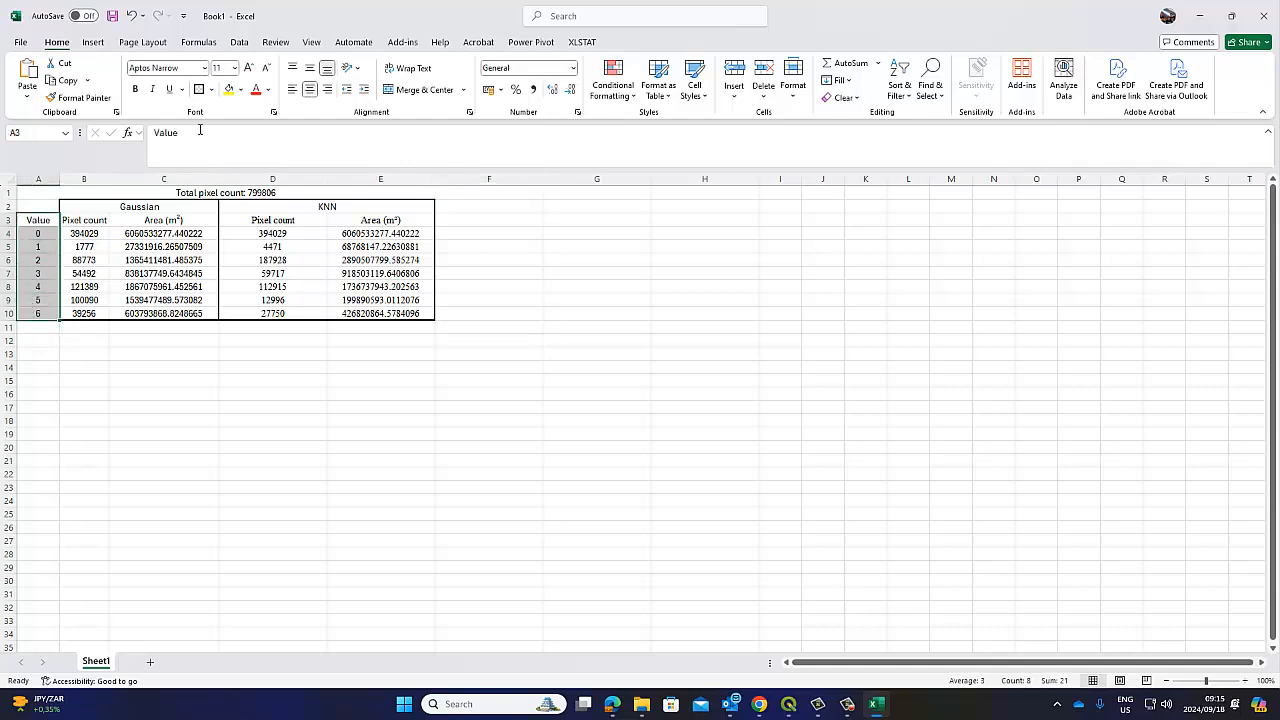
{"action": "left_click", "coordinate": [228, 89]}
{"action": "left_click", "coordinate": [137, 90]}
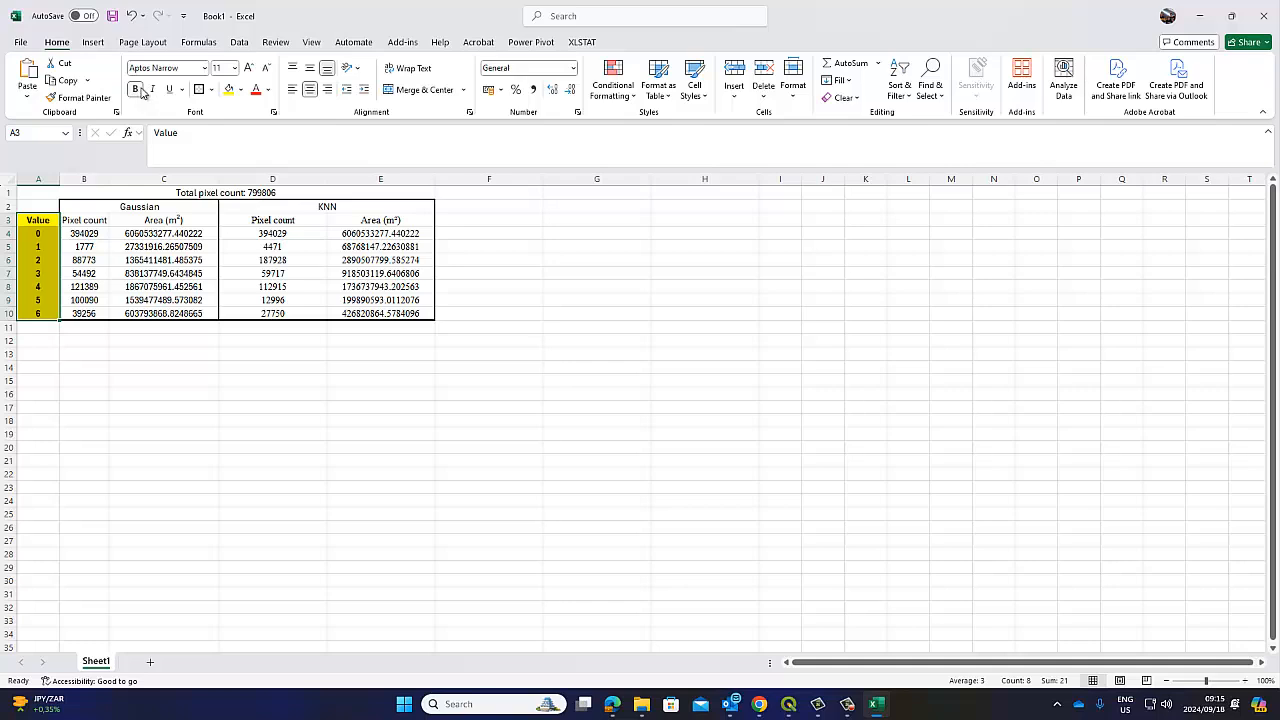
{"action": "left_click", "coordinate": [590, 379]}
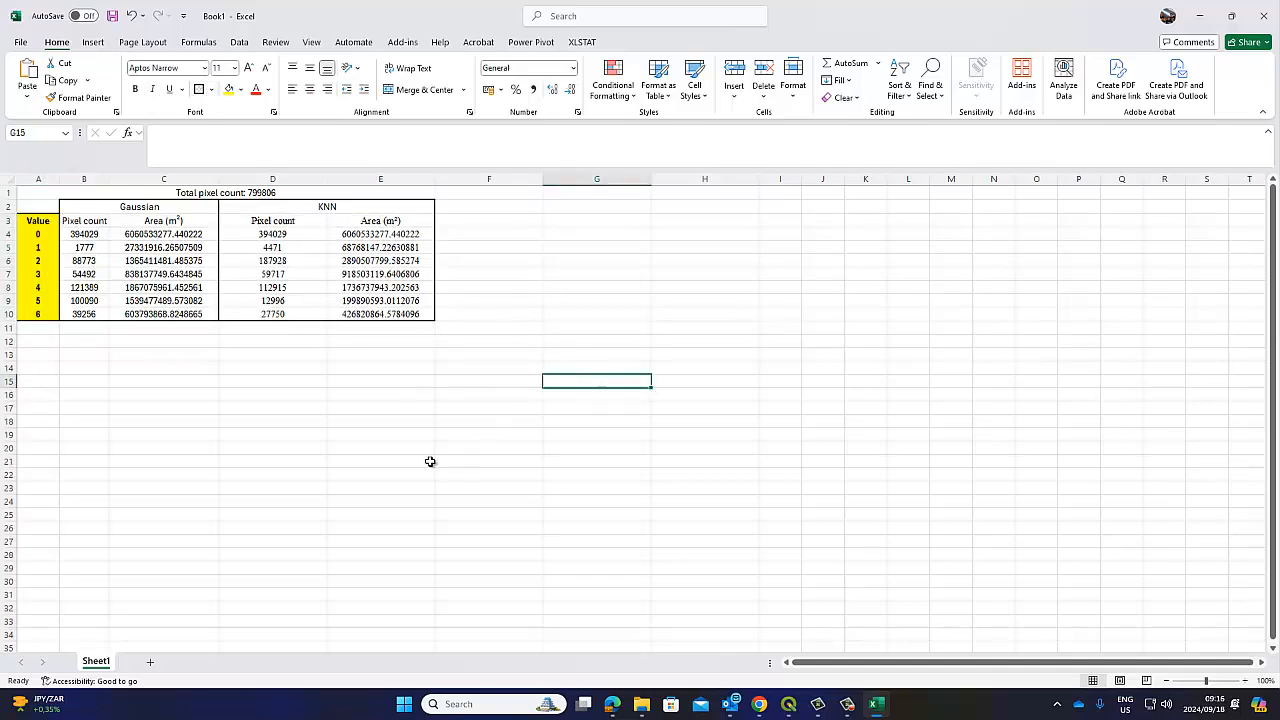
Replace '.' with ',' in the Gaussian areas C4:C10 and KNN areas E5:E10
{"action": "left_click_drag", "start_coordinate": [183, 237], "coordinate": [177, 311]}
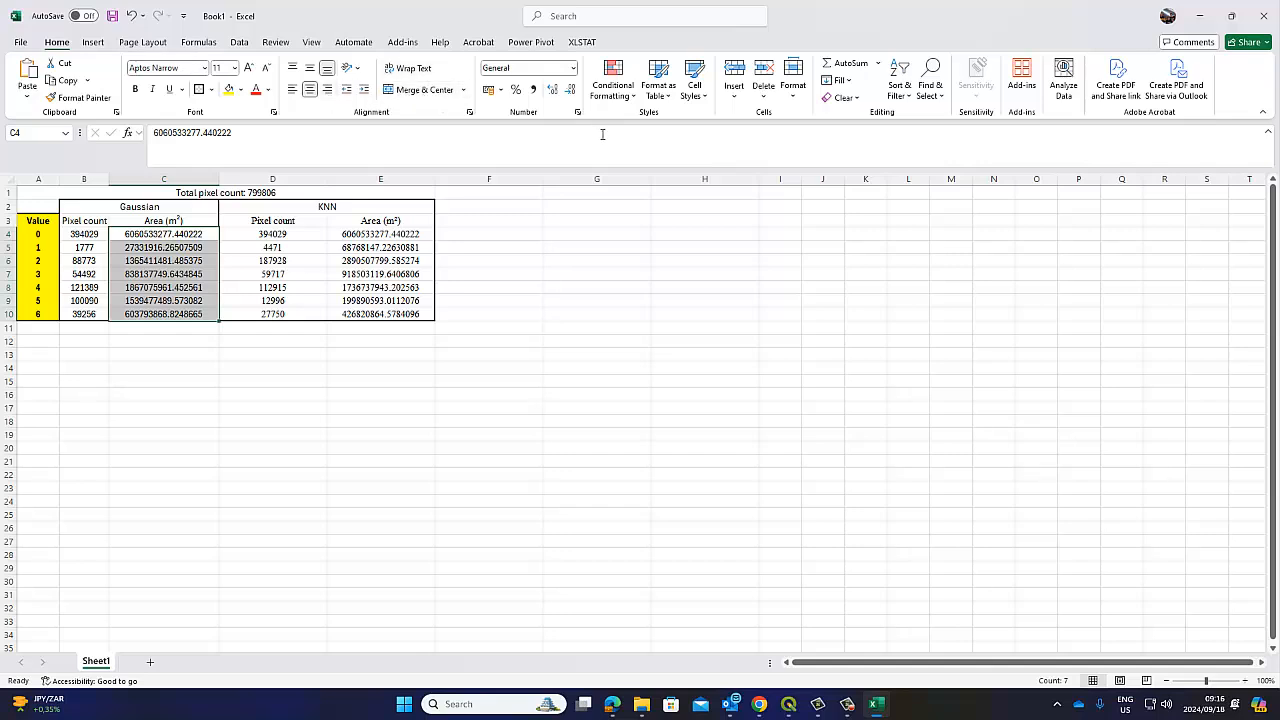
{"action": "left_click", "coordinate": [916, 96]}
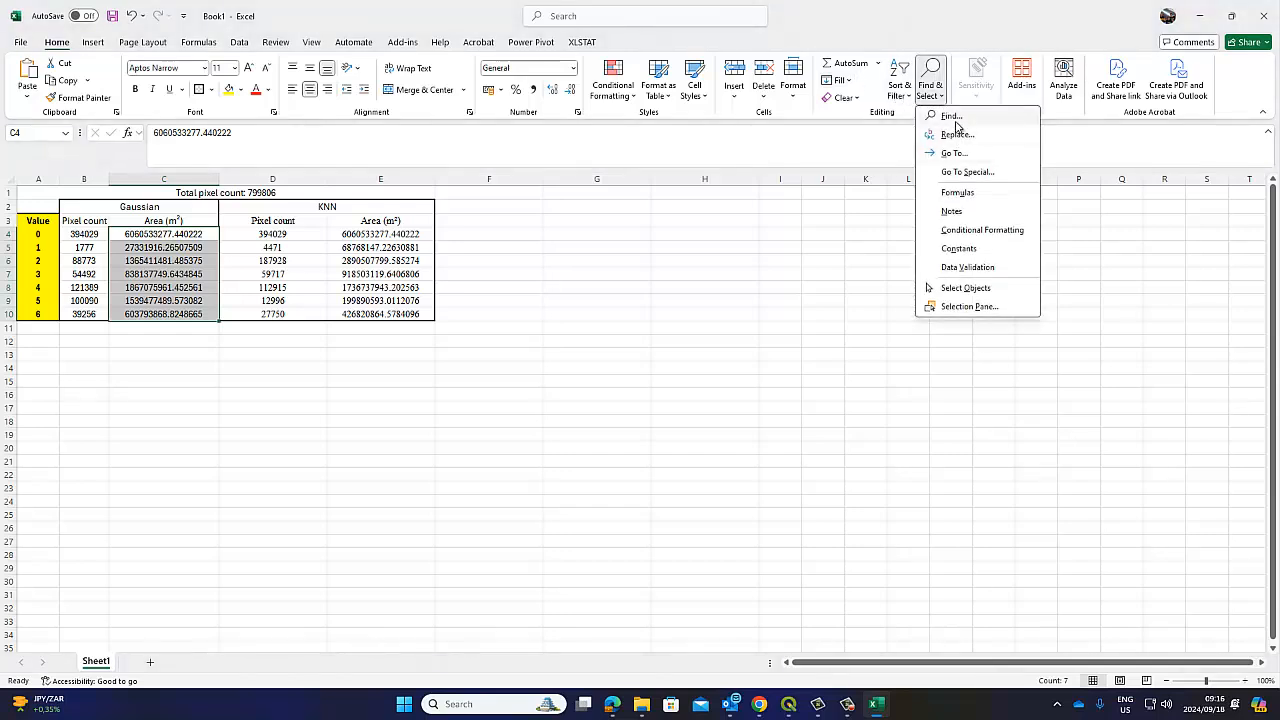
{"action": "left_click", "coordinate": [952, 116]}
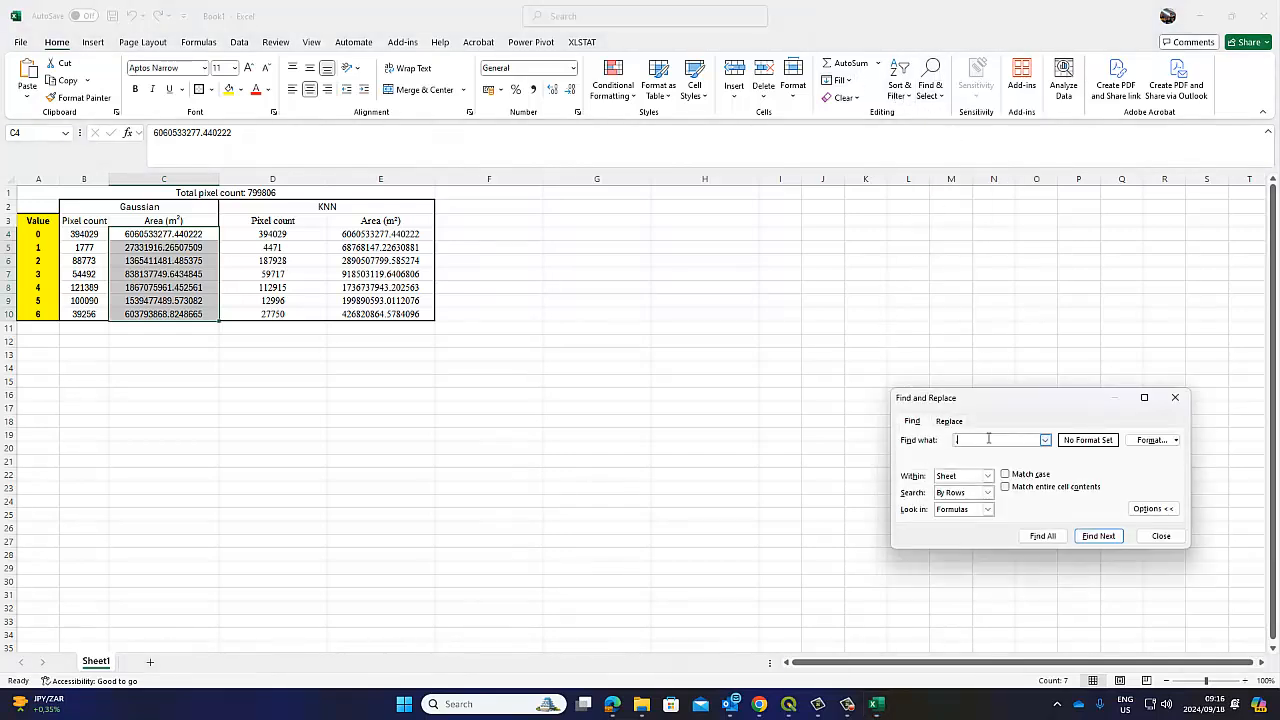
{"action": "left_click", "coordinate": [952, 424]}
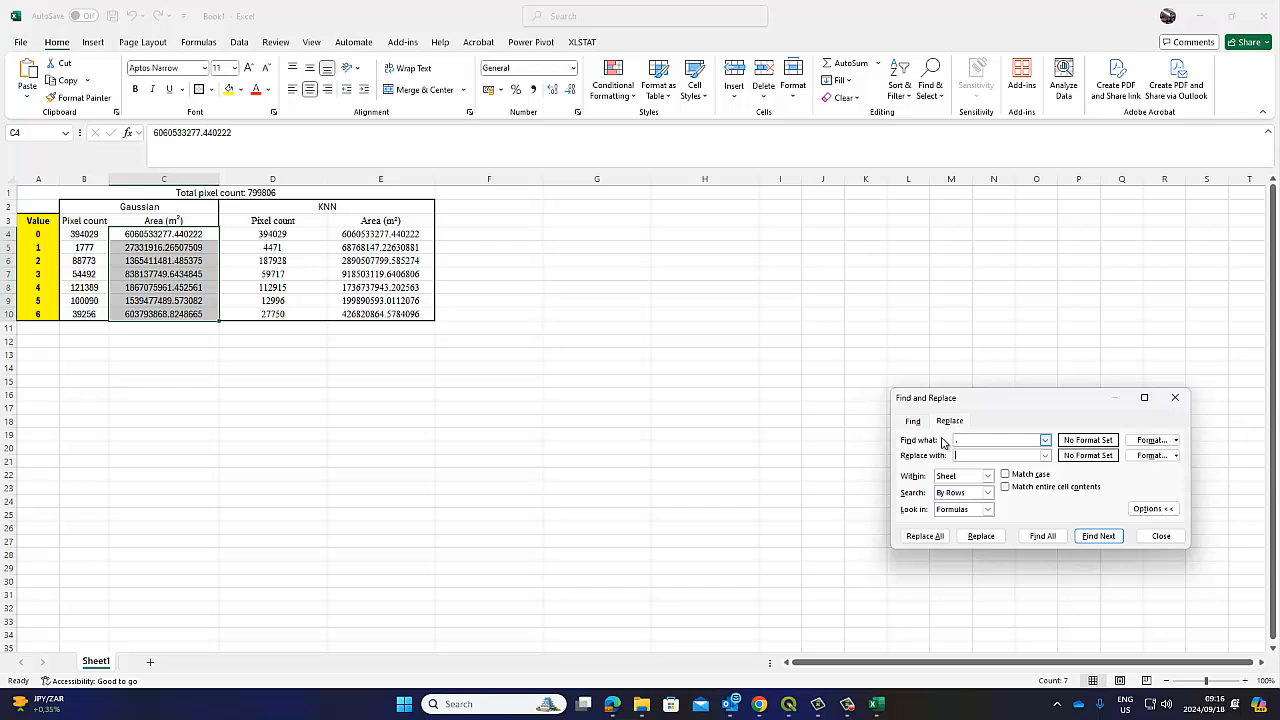
{"action": "left_click", "coordinate": [925, 536]}
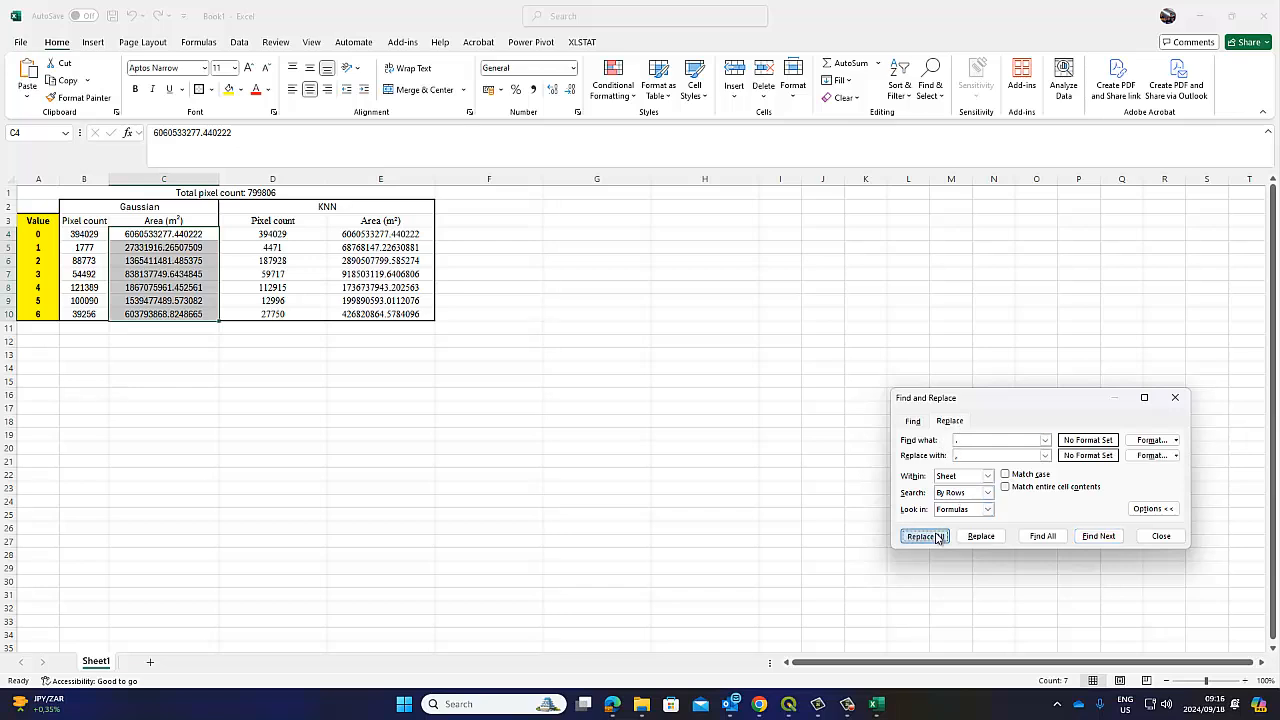
{"action": "key", "text": "Return"}
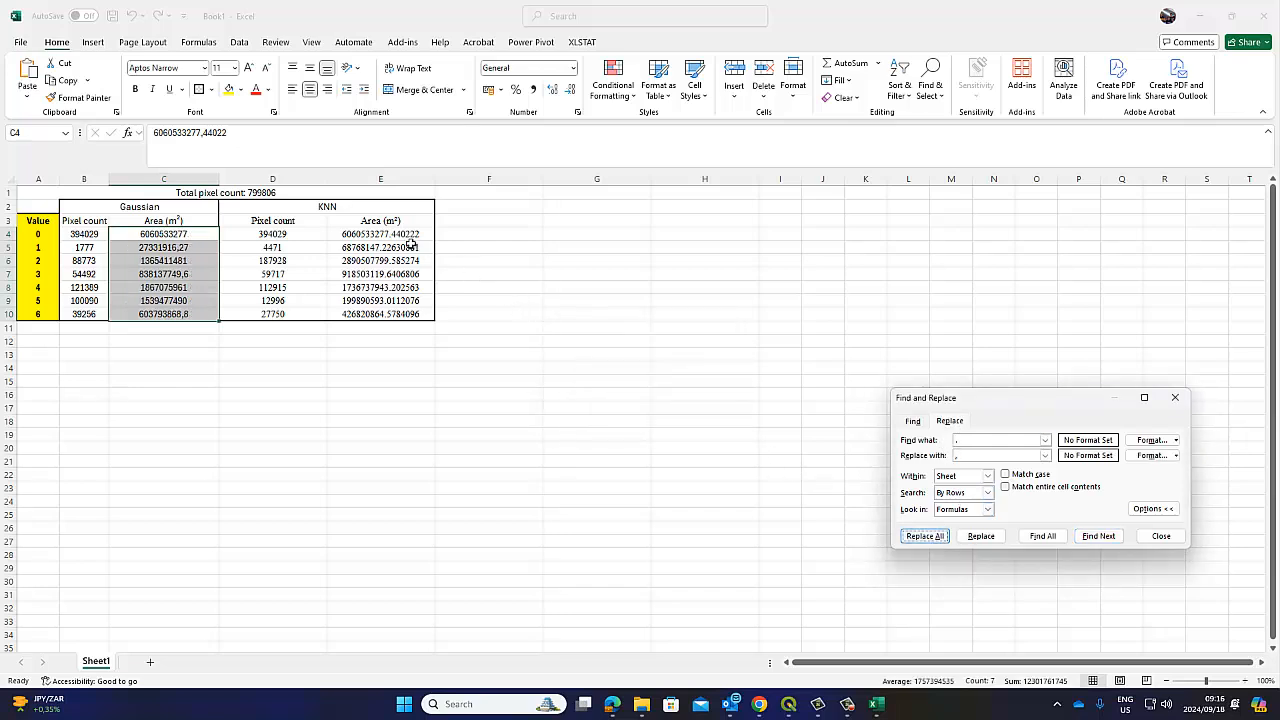
{"action": "left_click_drag", "start_coordinate": [411, 246], "coordinate": [404, 310]}
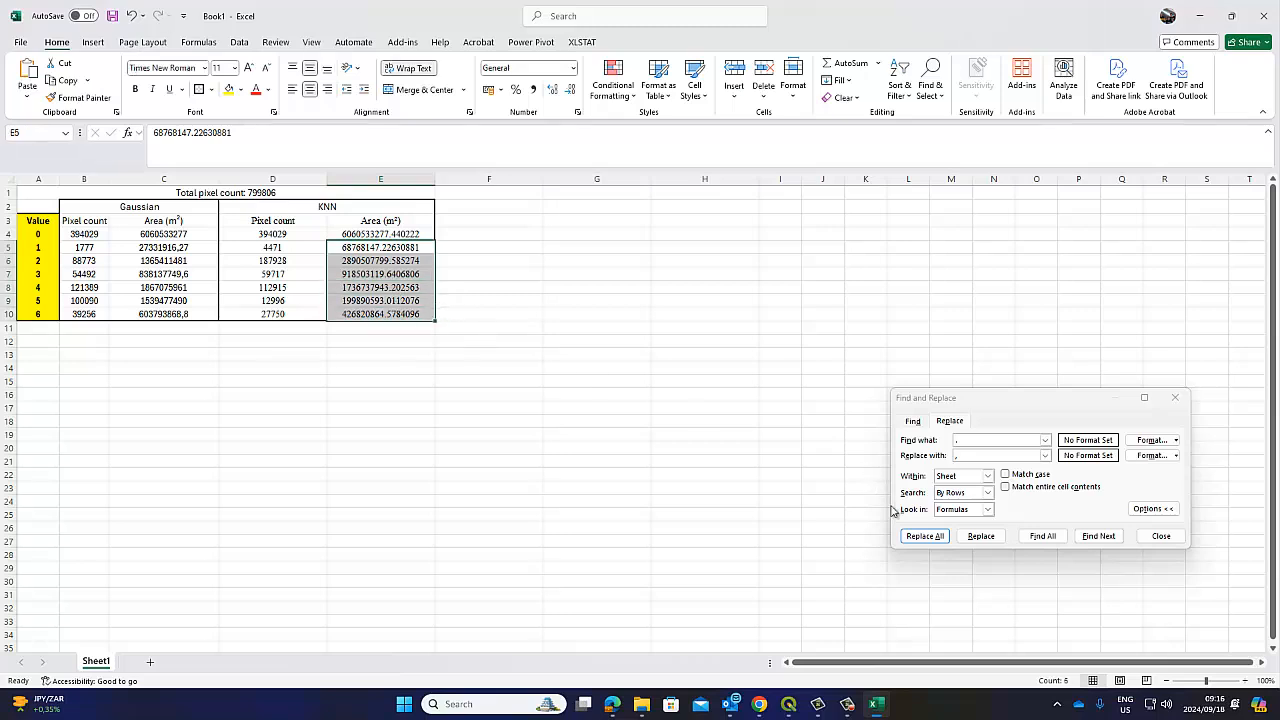
{"action": "left_click", "coordinate": [925, 536]}
{"action": "left_click", "coordinate": [655, 391]}
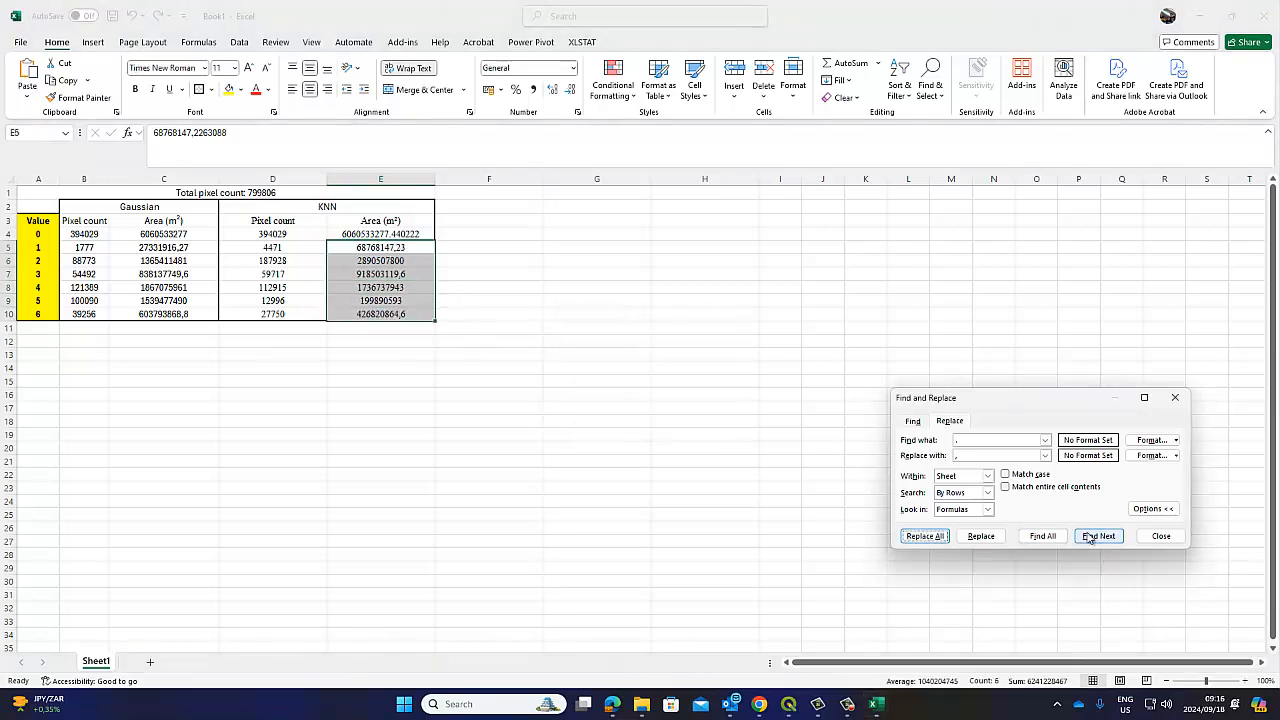
{"action": "left_click", "coordinate": [1161, 536]}
{"action": "left_click", "coordinate": [737, 404]}
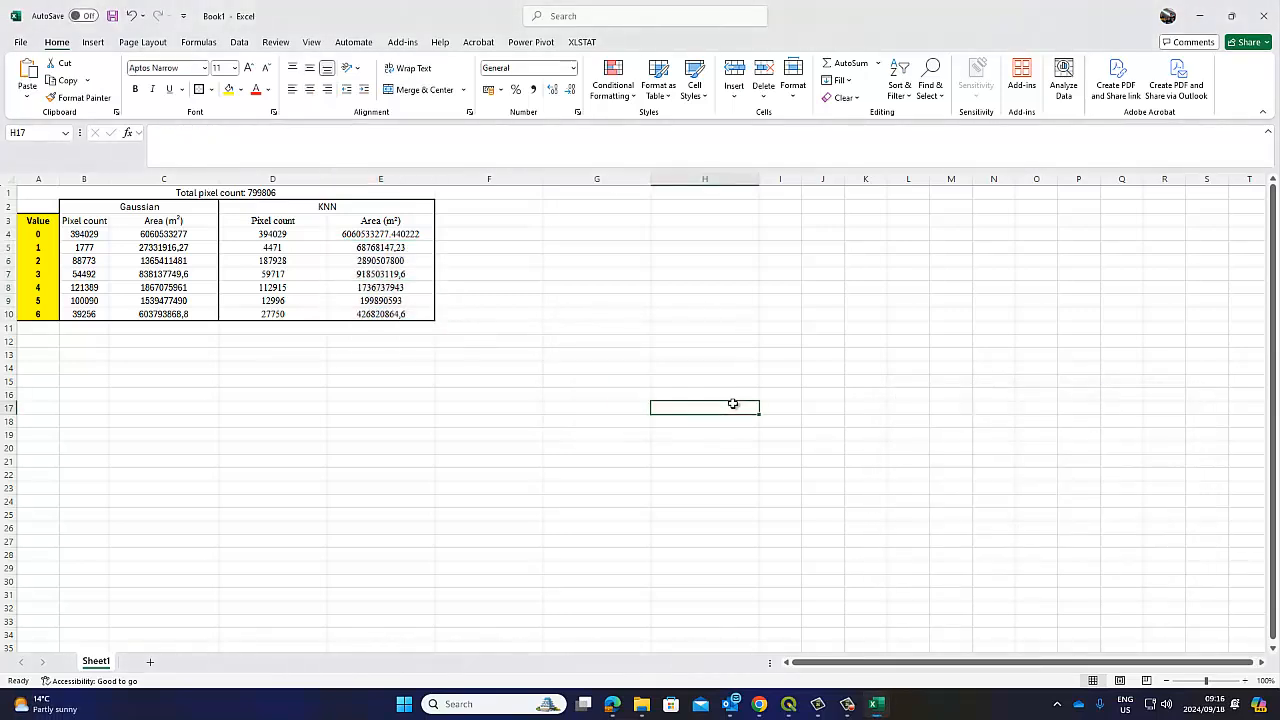
Replace the remaining decimal point in E4 with a comma, then select the B4:E9 figures
{"action": "left_click", "coordinate": [405, 237]}
{"action": "left_click", "coordinate": [931, 82]}
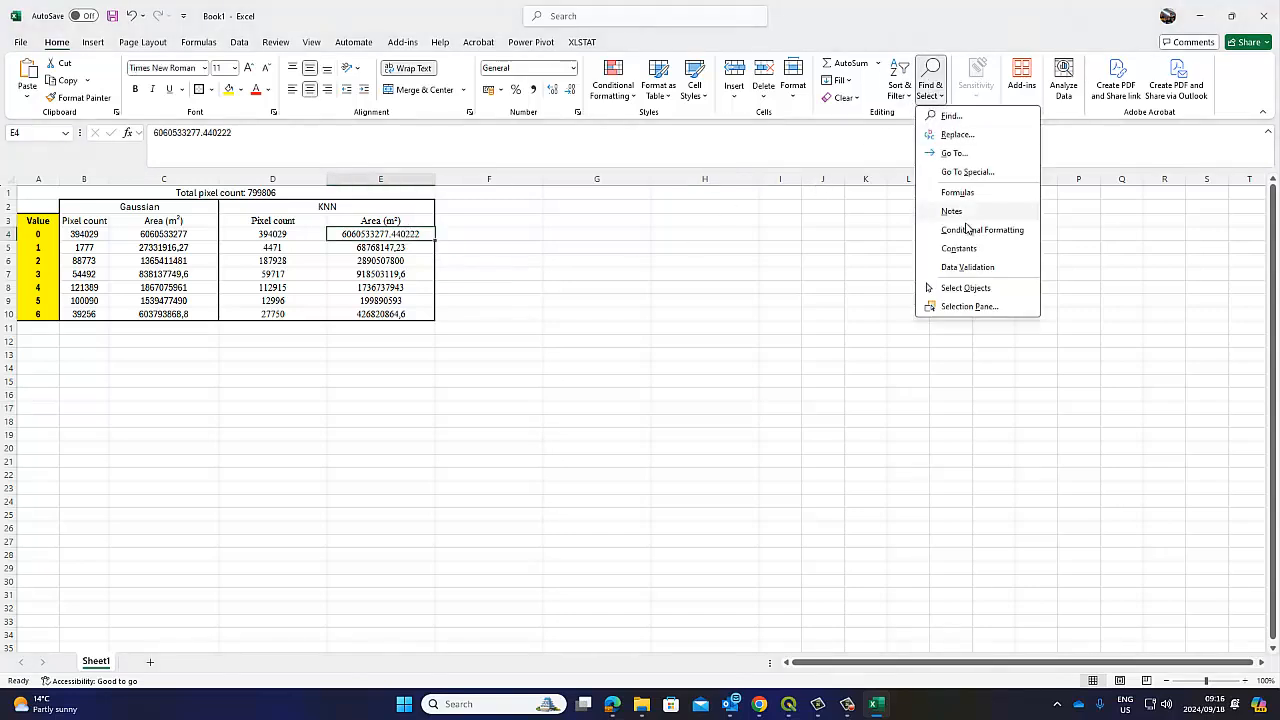
{"action": "left_click", "coordinate": [950, 115]}
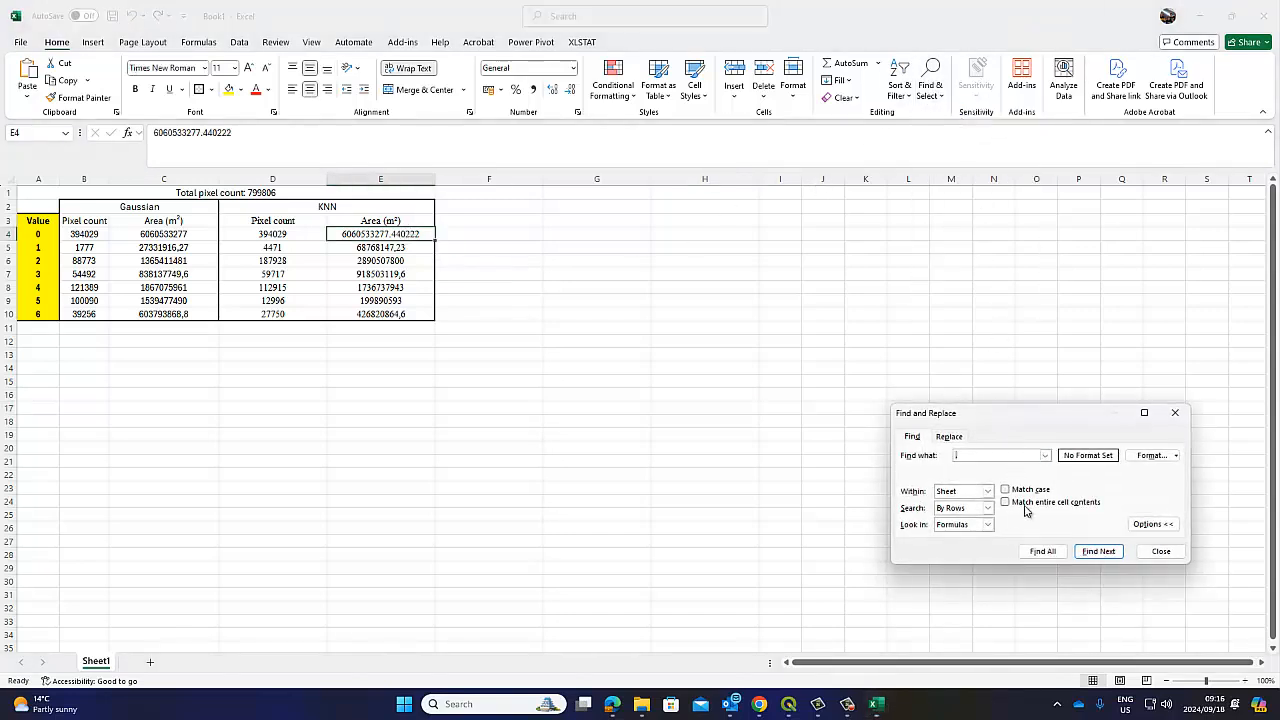
{"action": "left_click", "coordinate": [949, 436]}
{"action": "left_click", "coordinate": [924, 551]}
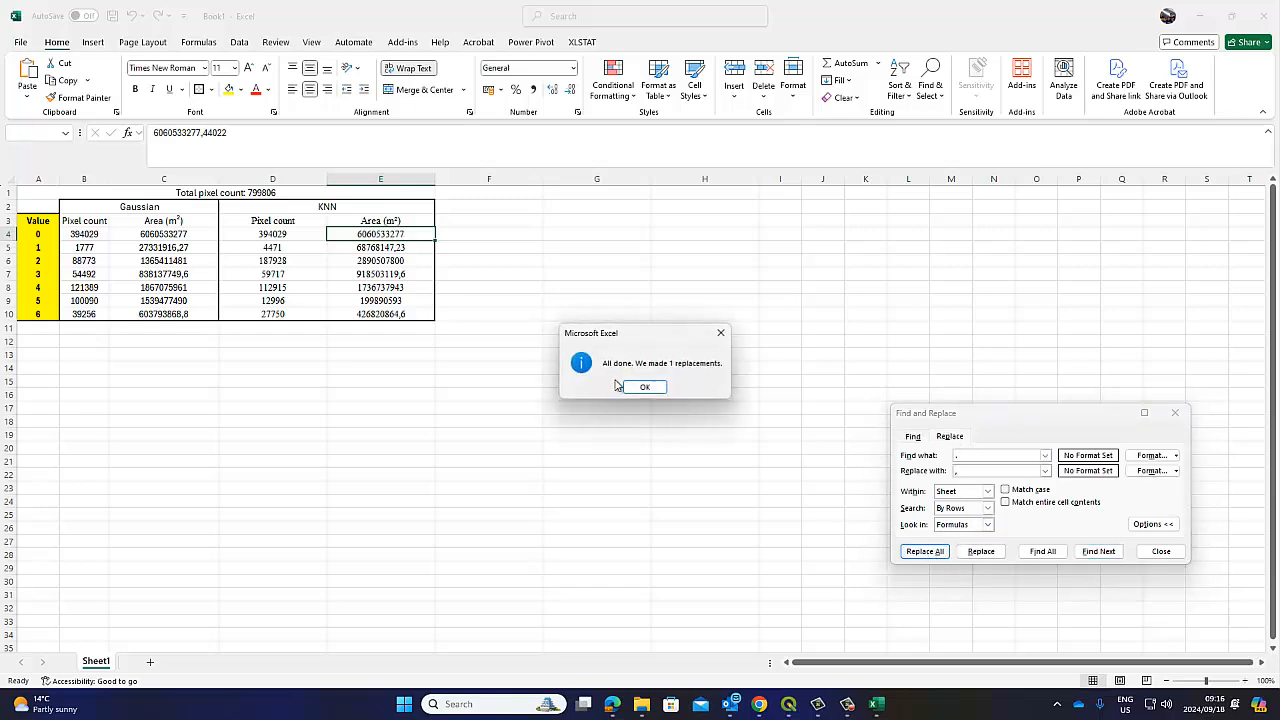
{"action": "left_click", "coordinate": [645, 387]}
{"action": "left_click", "coordinate": [628, 356]}
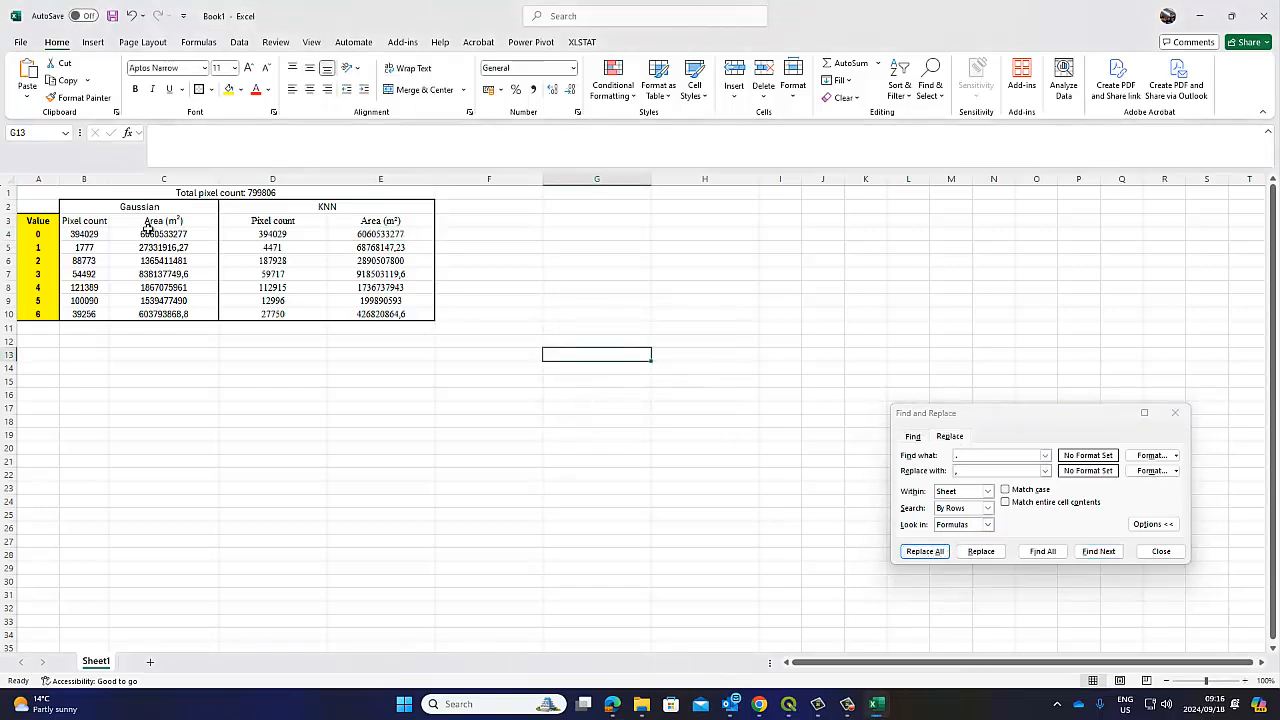
{"action": "left_click", "coordinate": [148, 231]}
{"action": "left_click_drag", "start_coordinate": [103, 232], "coordinate": [348, 314]}
Format the pixel counts and areas as numbers with 0 decimals and a 1000 separator
{"action": "right_click", "coordinate": [350, 288]}
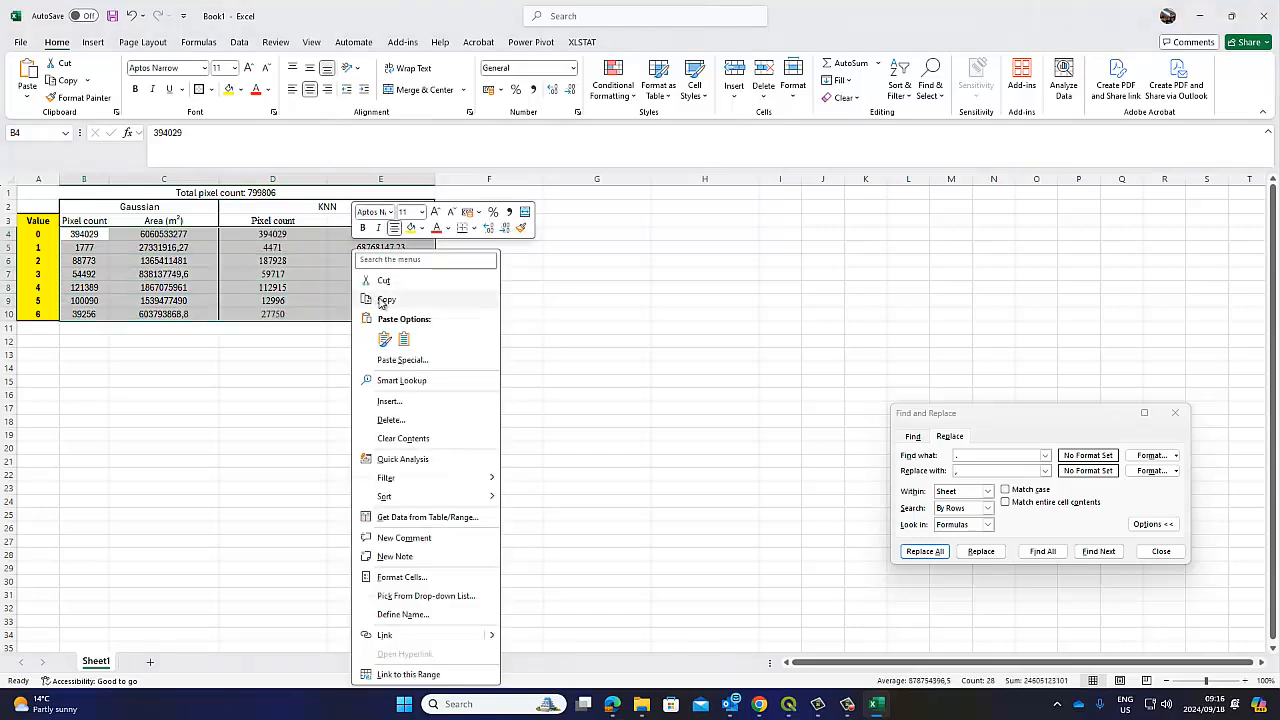
{"action": "left_click", "coordinate": [424, 578]}
{"action": "left_click", "coordinate": [293, 441]}
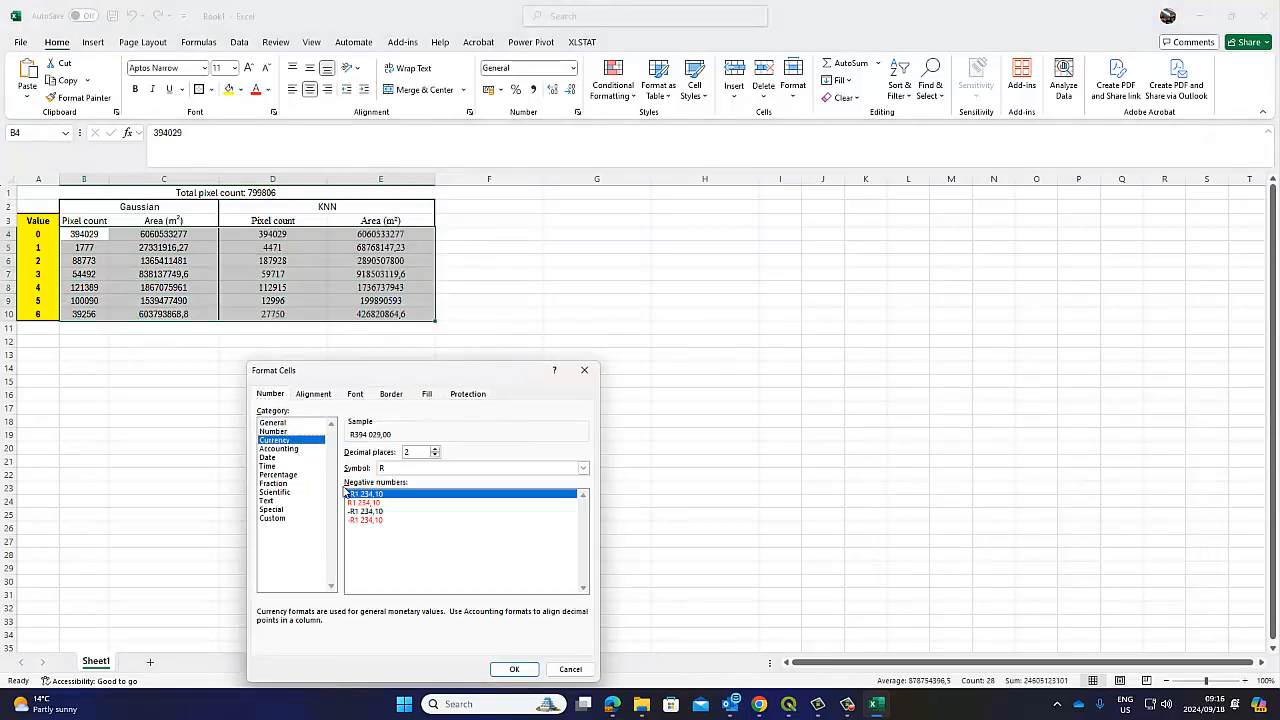
{"action": "key", "text": "Up"}
{"action": "left_click", "coordinate": [349, 468]}
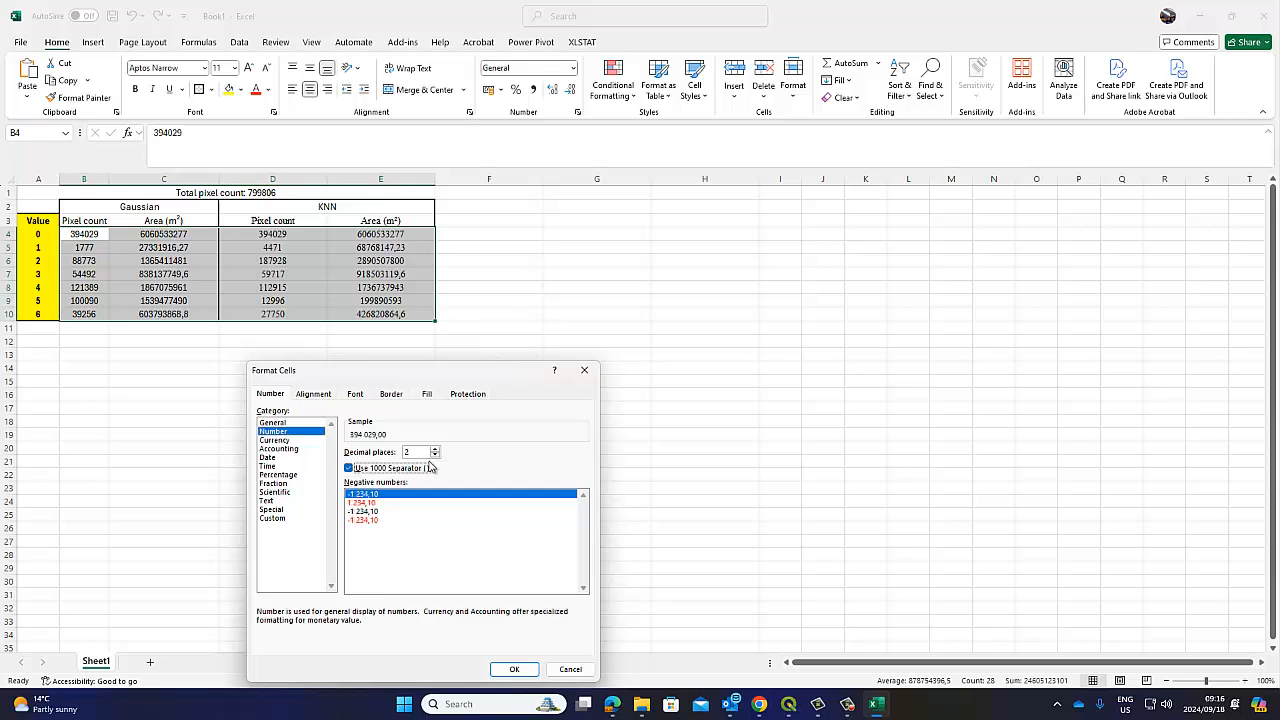
{"action": "left_click", "coordinate": [435, 455]}
{"action": "left_click", "coordinate": [435, 455]}
{"action": "left_click", "coordinate": [514, 669]}
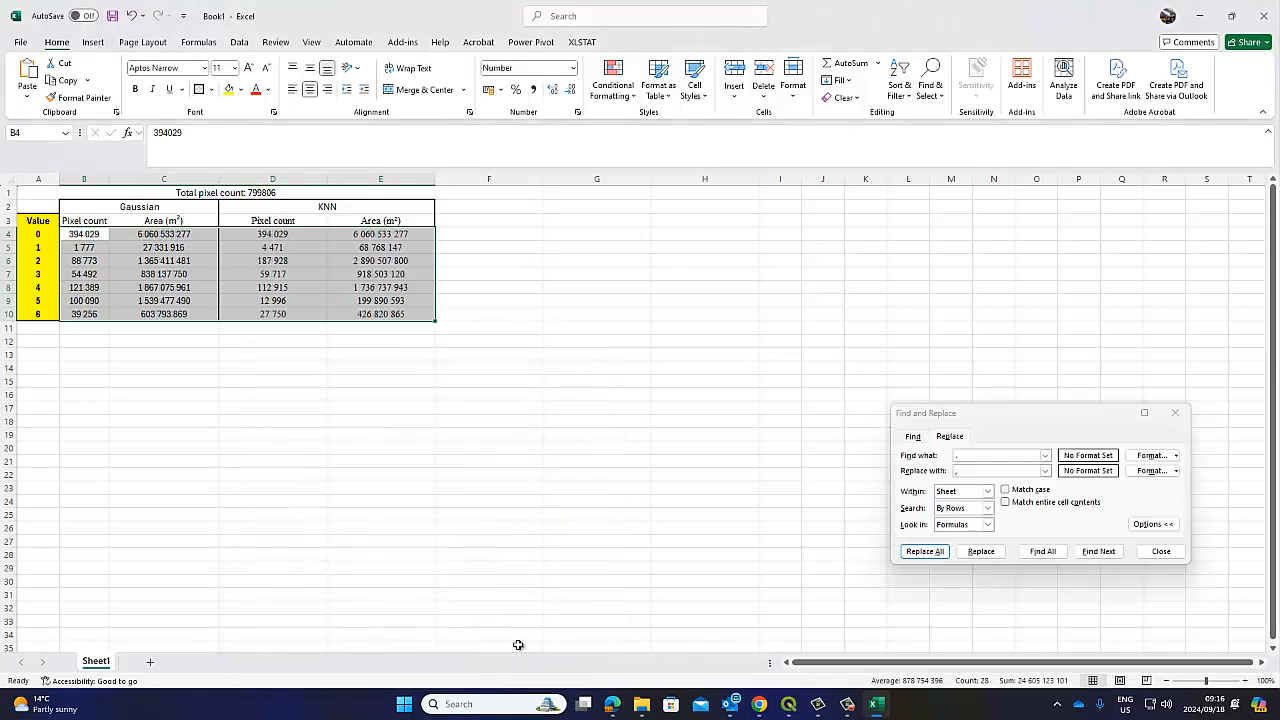
{"action": "left_click", "coordinate": [606, 434]}
{"action": "left_click", "coordinate": [1180, 414]}
{"action": "left_click", "coordinate": [831, 327]}
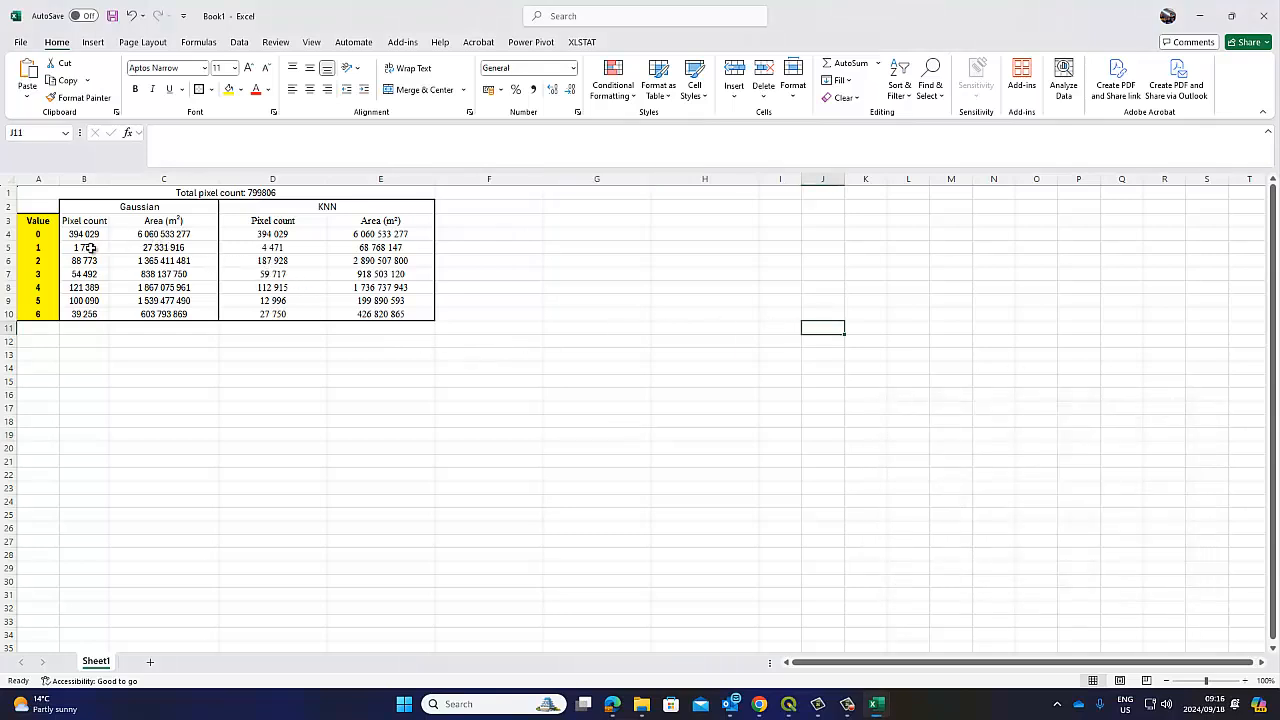
Compare the pixel count cells in columns B and D, rows 5 to 7, for matching fonts
{"action": "left_click", "coordinate": [170, 247]}
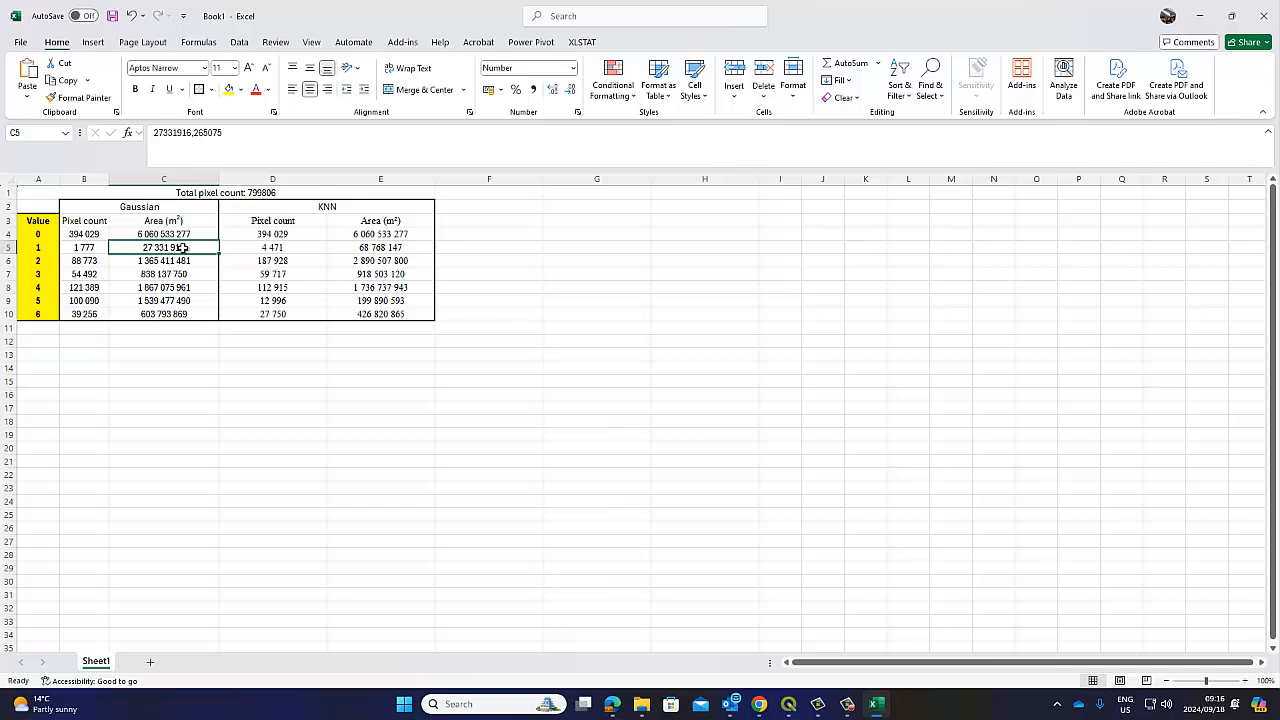
{"action": "left_click", "coordinate": [93, 249]}
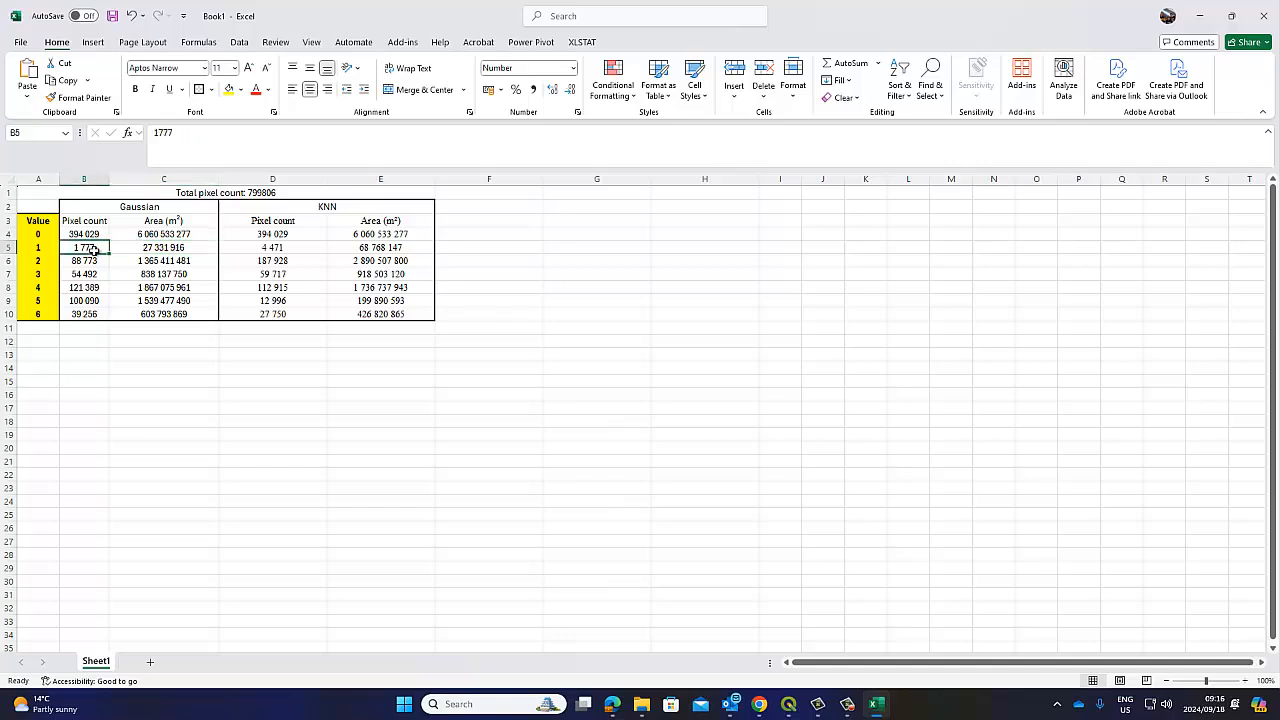
{"action": "left_click", "coordinate": [252, 247]}
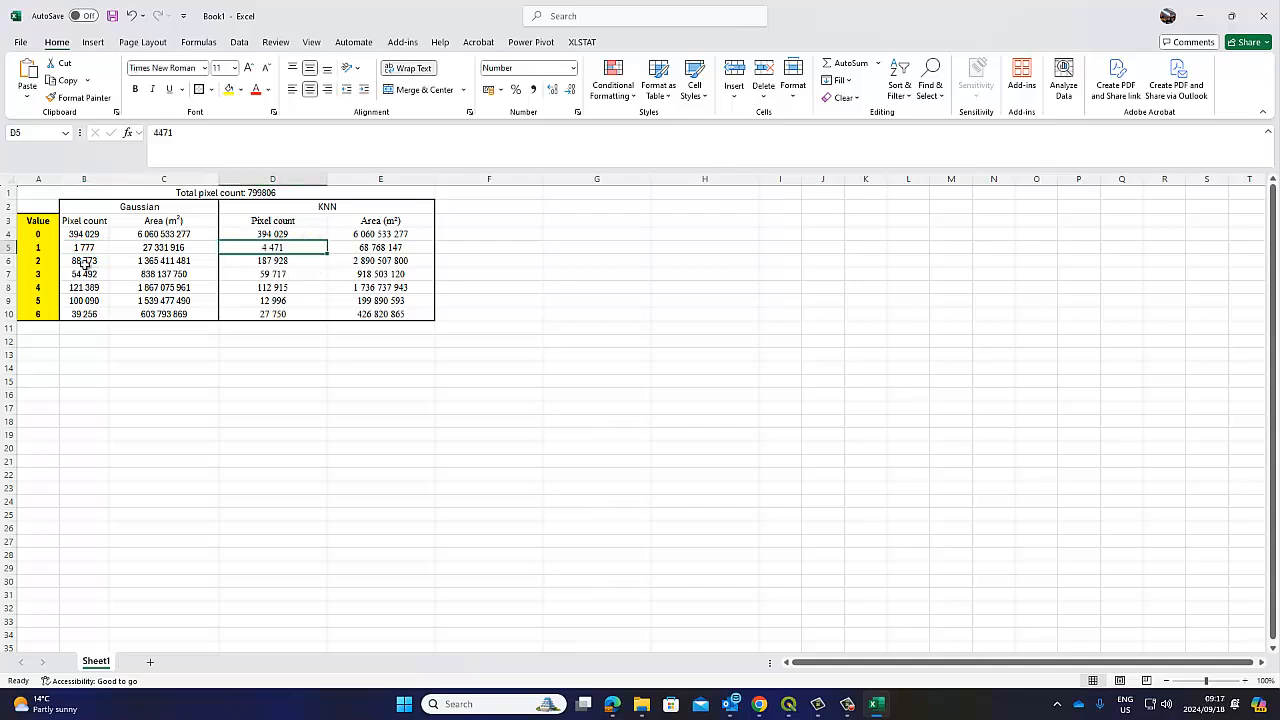
{"action": "left_click", "coordinate": [85, 260]}
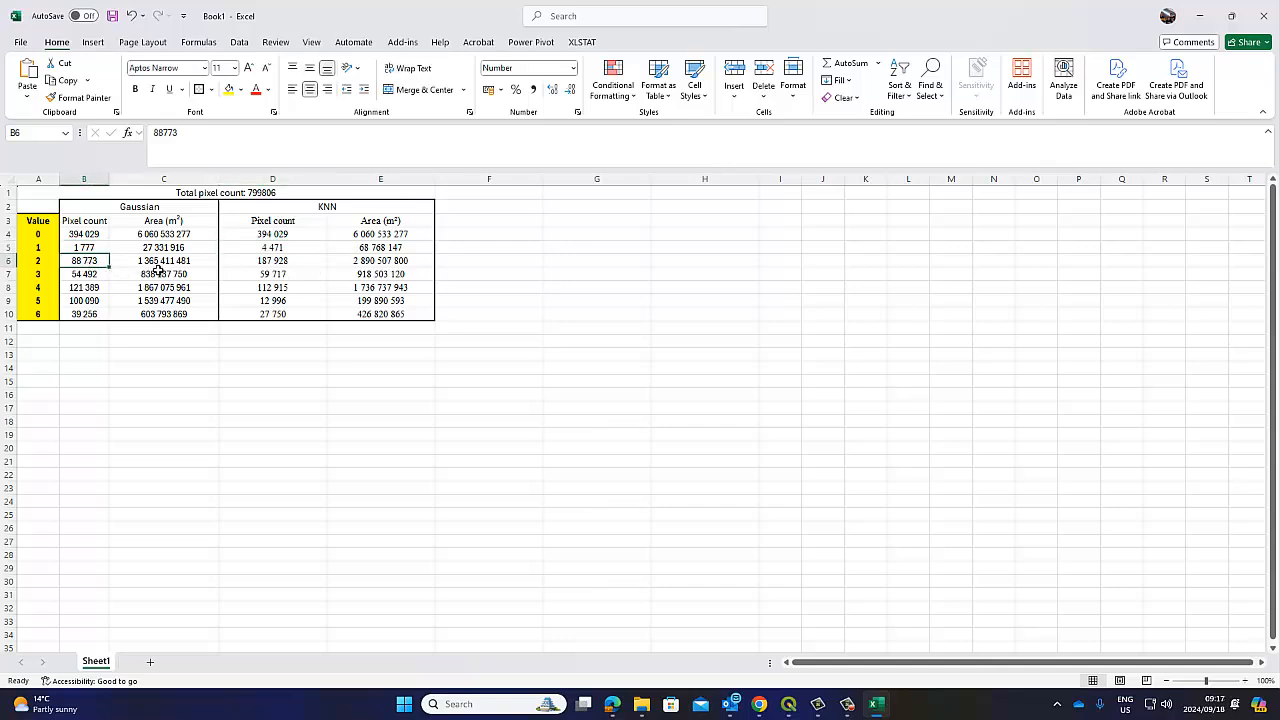
{"action": "left_click", "coordinate": [257, 261]}
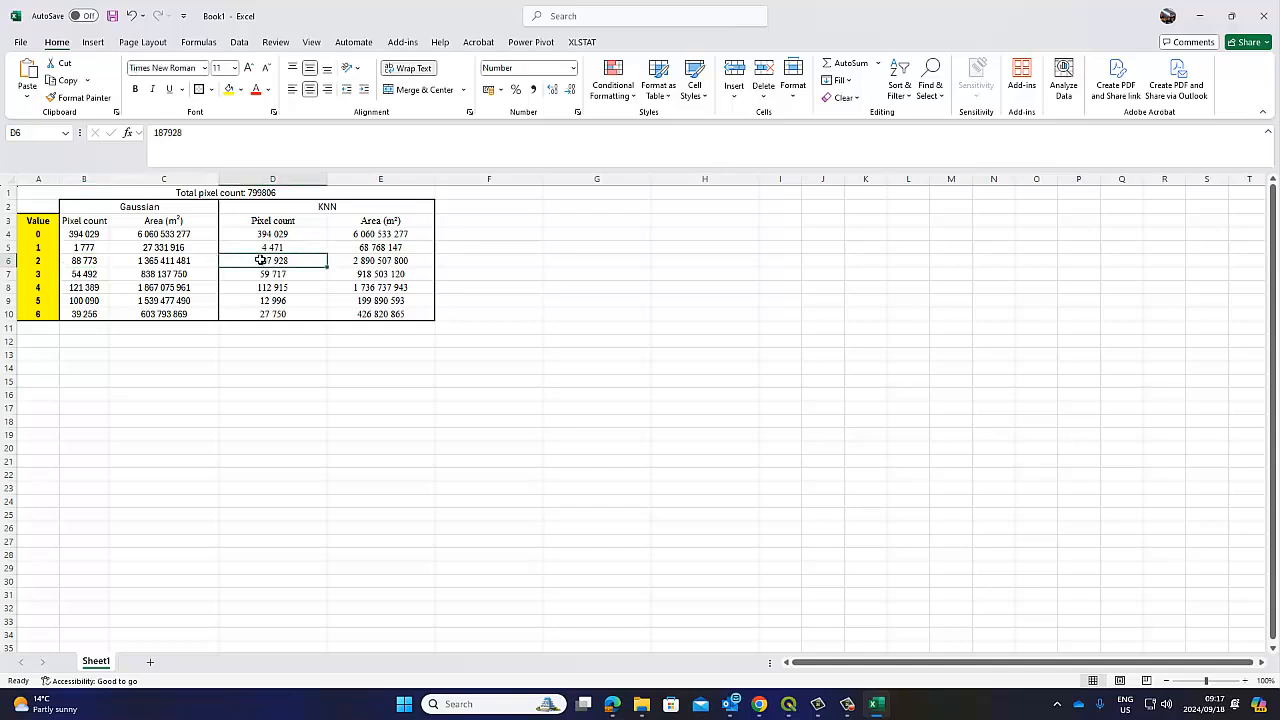
{"action": "left_click", "coordinate": [84, 273]}
{"action": "left_click", "coordinate": [279, 274]}
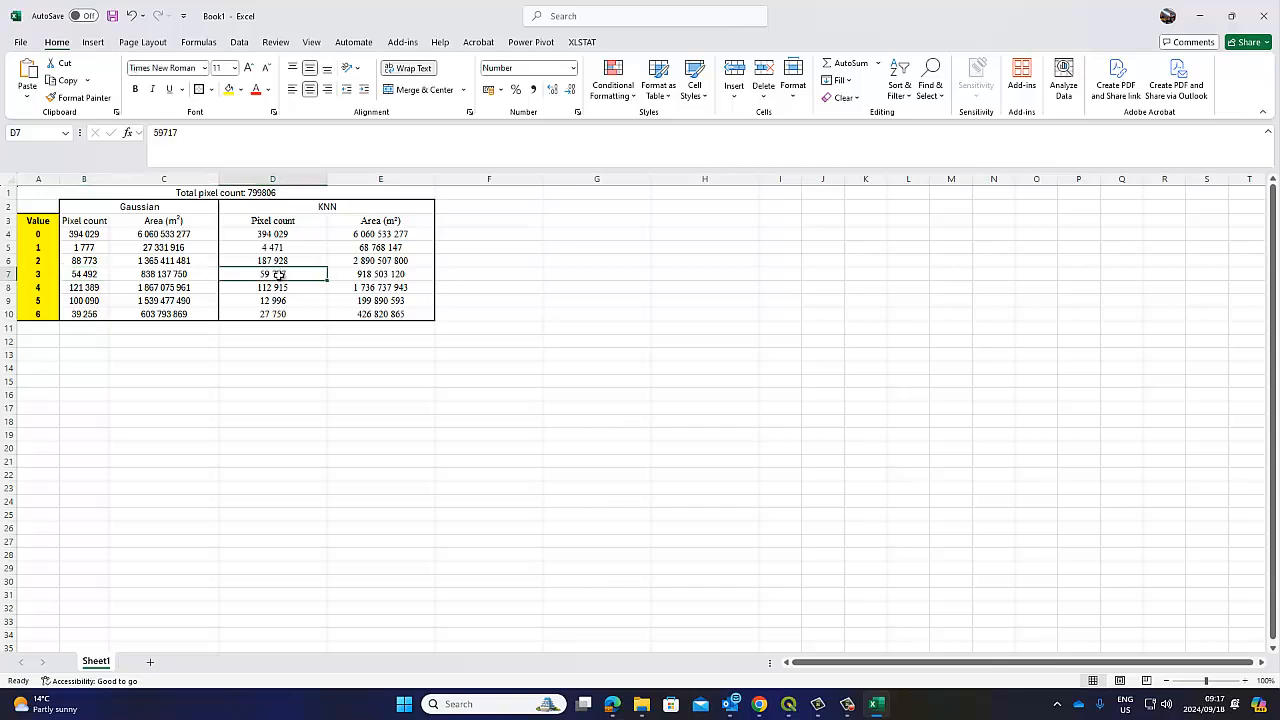
{"action": "left_click", "coordinate": [89, 287]}
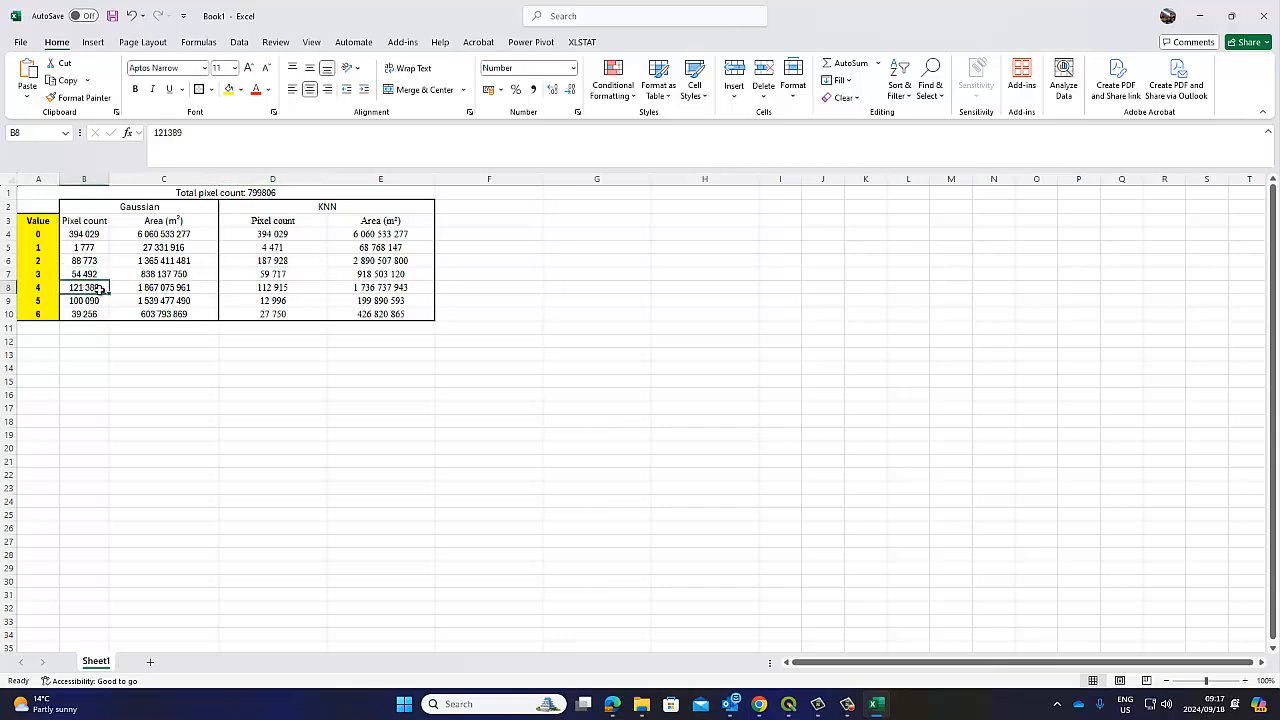
{"action": "left_click", "coordinate": [788, 704]}
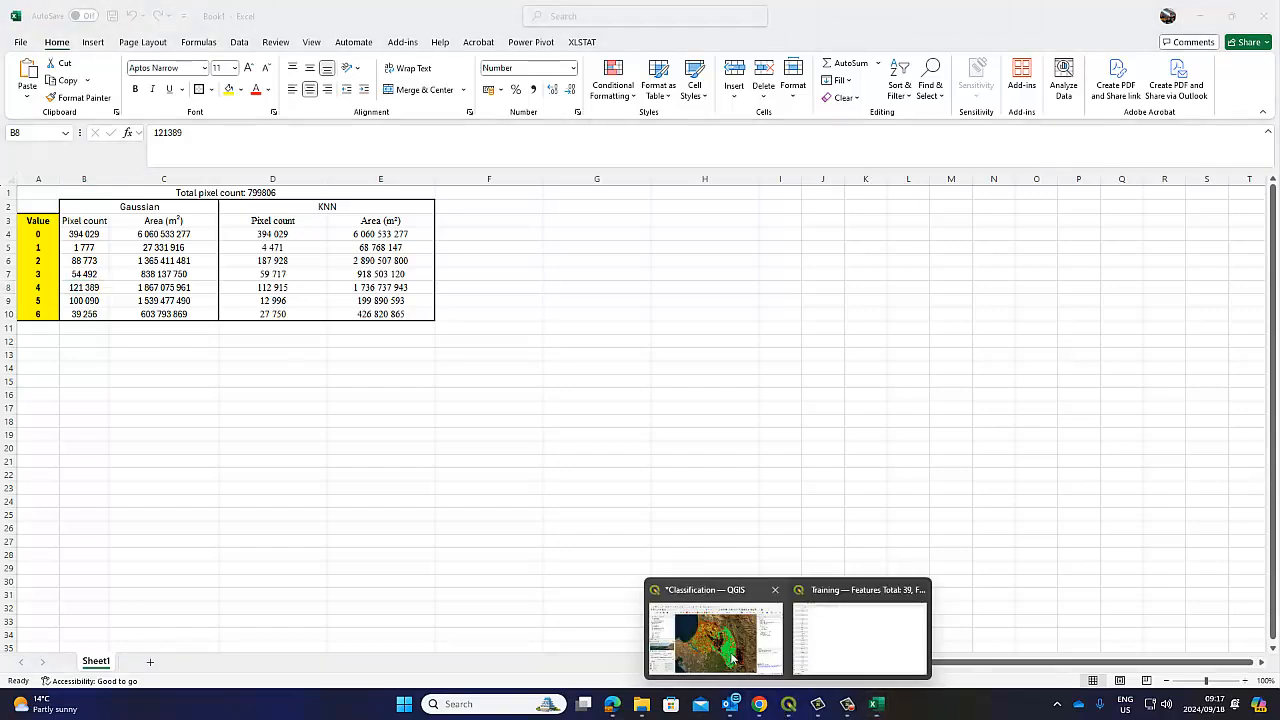
{"action": "left_click", "coordinate": [733, 657]}
{"action": "left_click", "coordinate": [816, 512]}
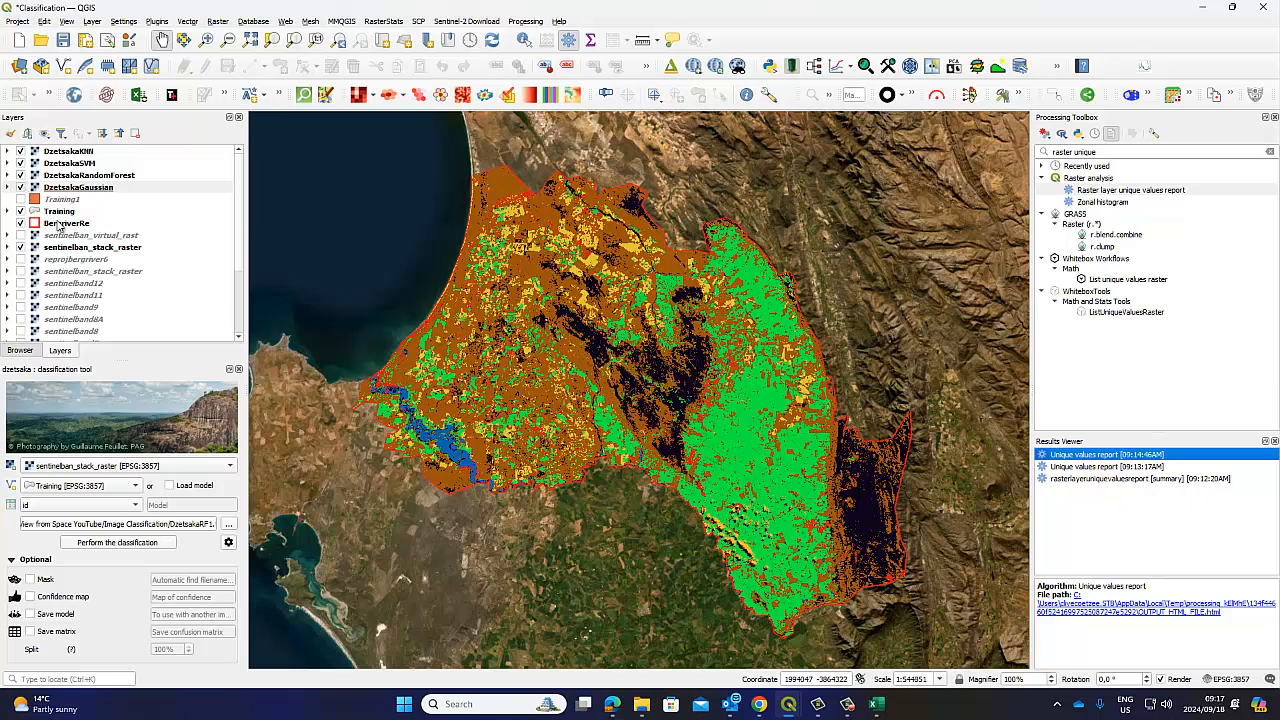
{"action": "right_click", "coordinate": [60, 215]}
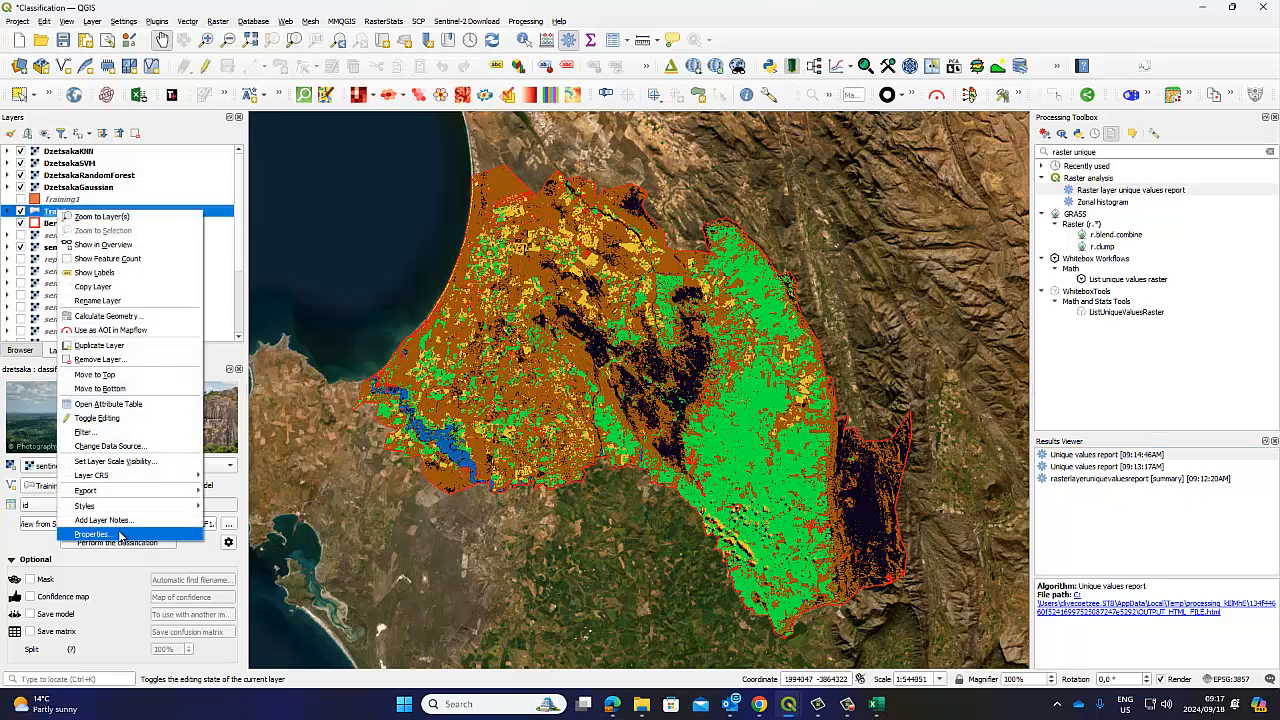
{"action": "left_click", "coordinate": [100, 403]}
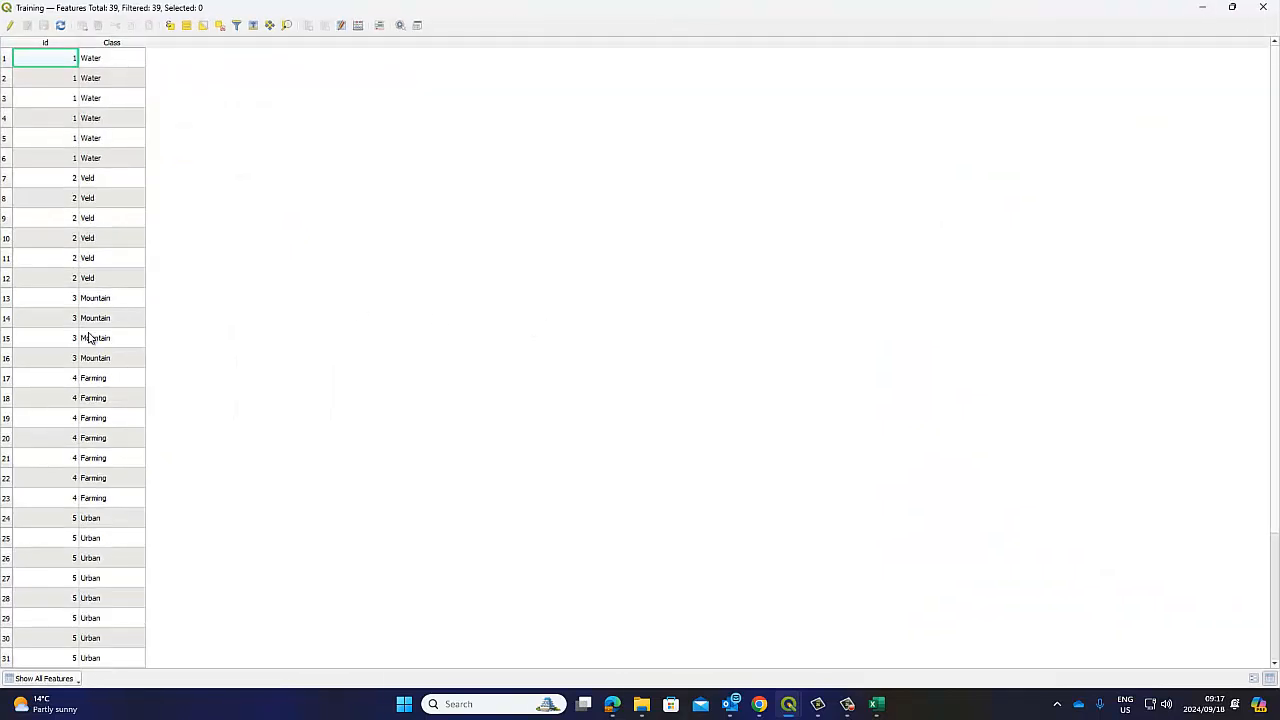
{"action": "left_click", "coordinate": [1203, 7]}
{"action": "left_click", "coordinate": [876, 704]}
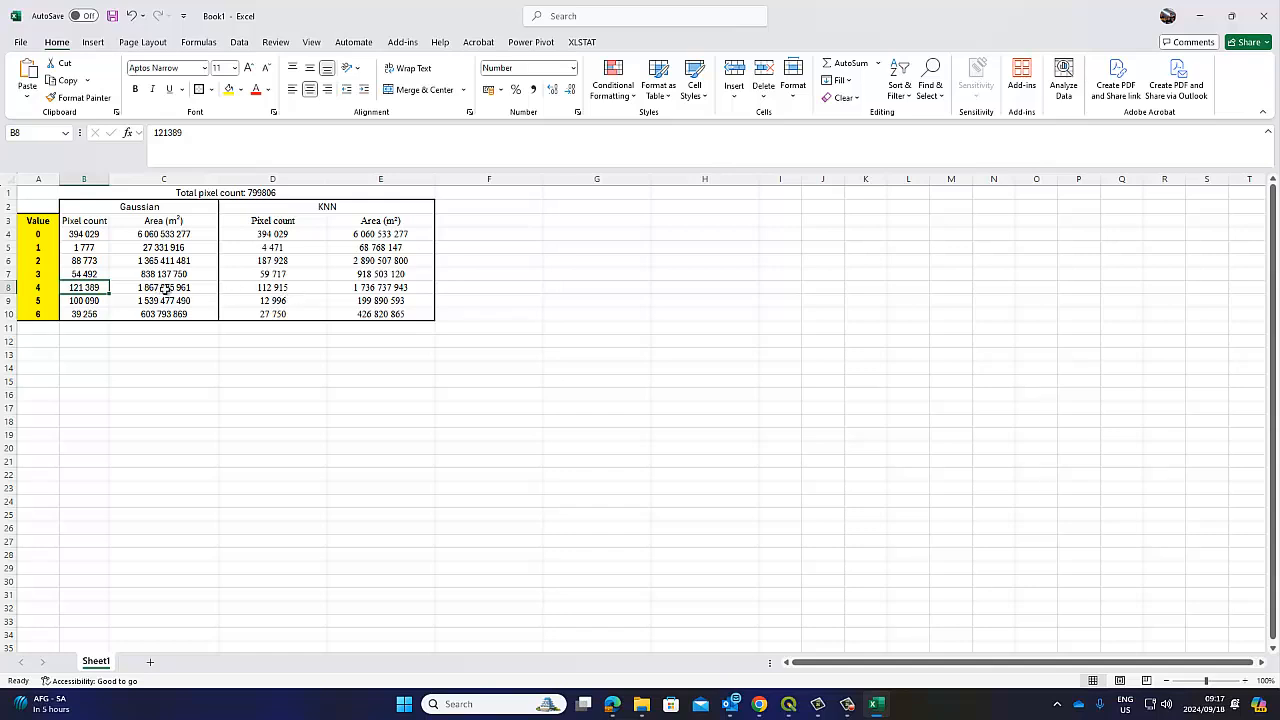
{"action": "left_click", "coordinate": [272, 290]}
{"action": "left_click", "coordinate": [93, 301]}
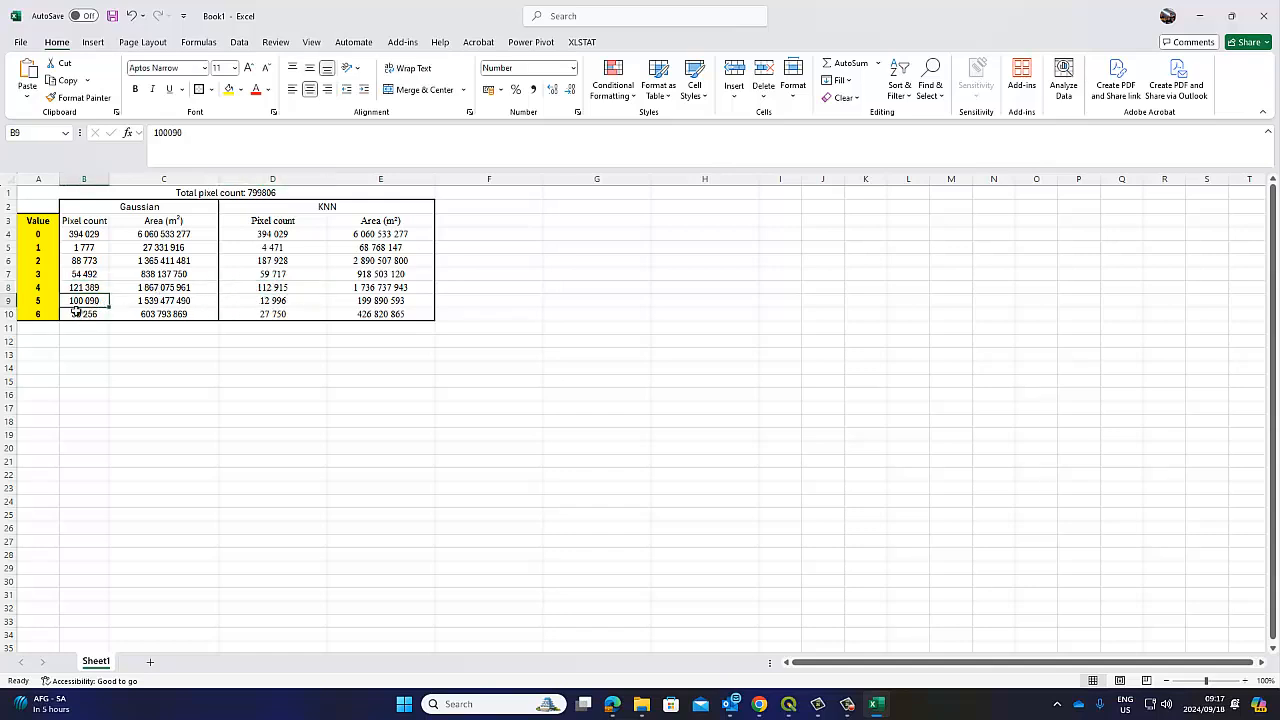
{"action": "left_click", "coordinate": [285, 300]}
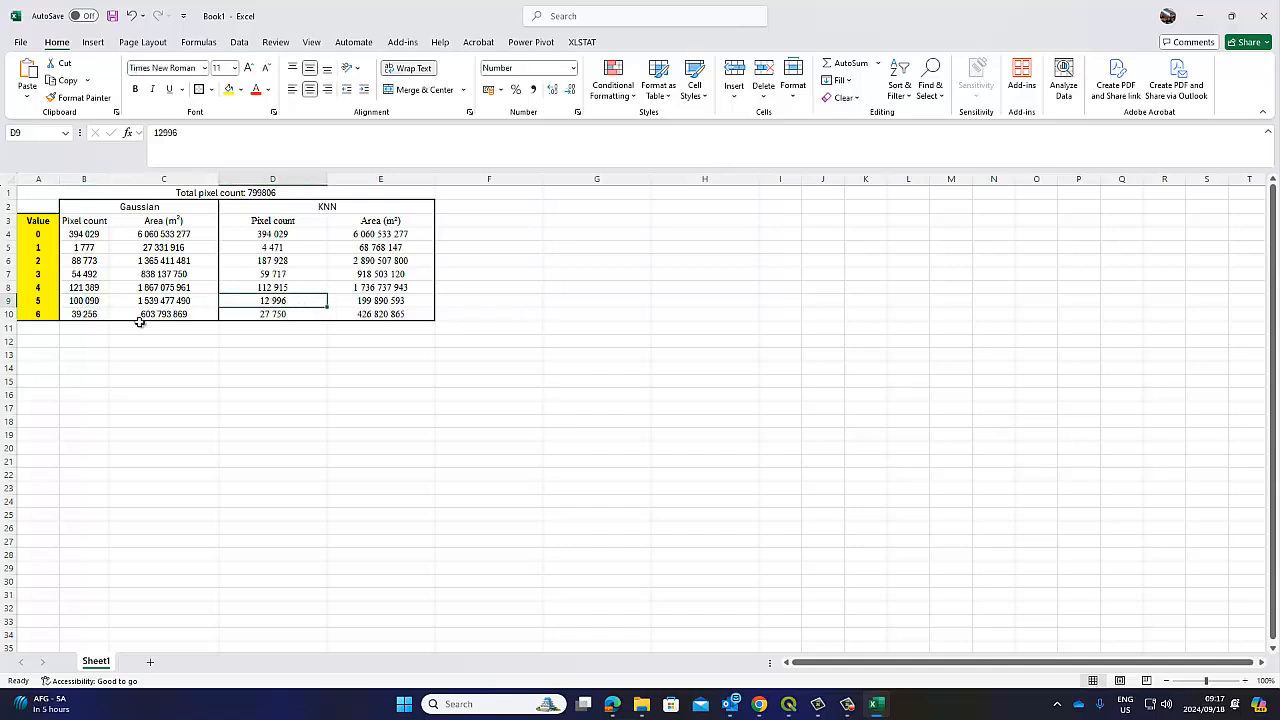
{"action": "left_click", "coordinate": [72, 314]}
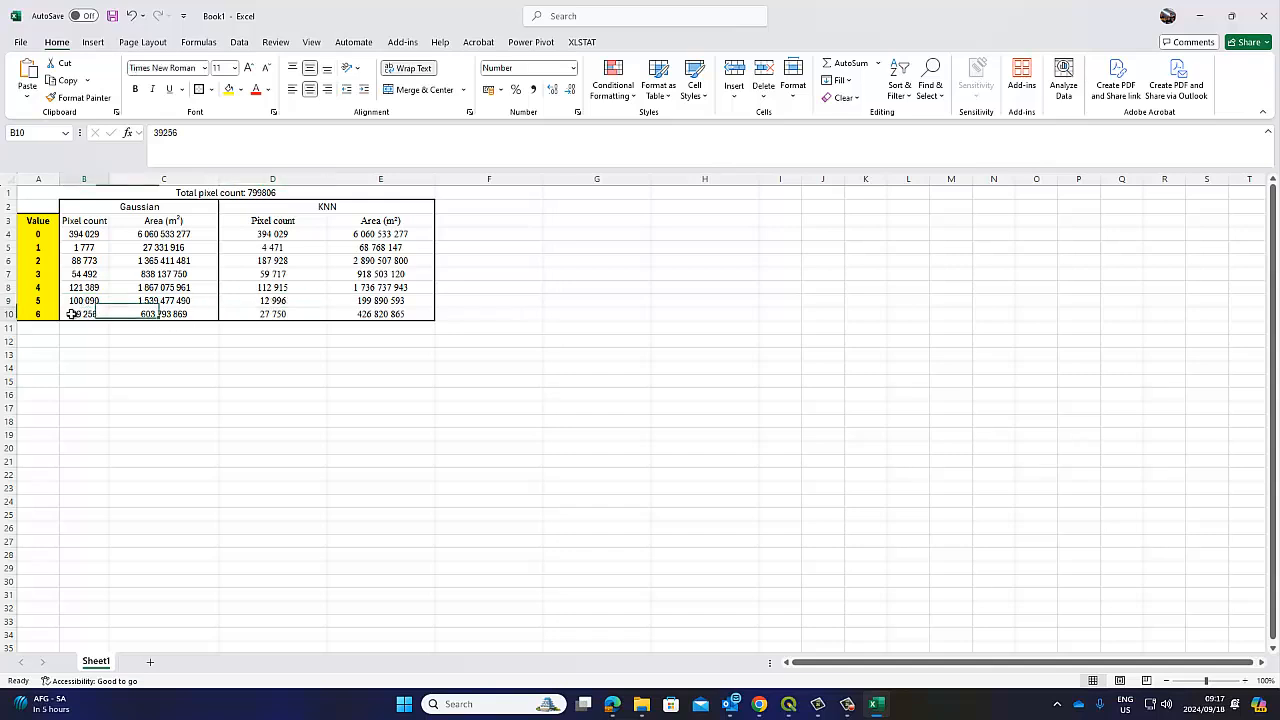
{"action": "left_click", "coordinate": [273, 314]}
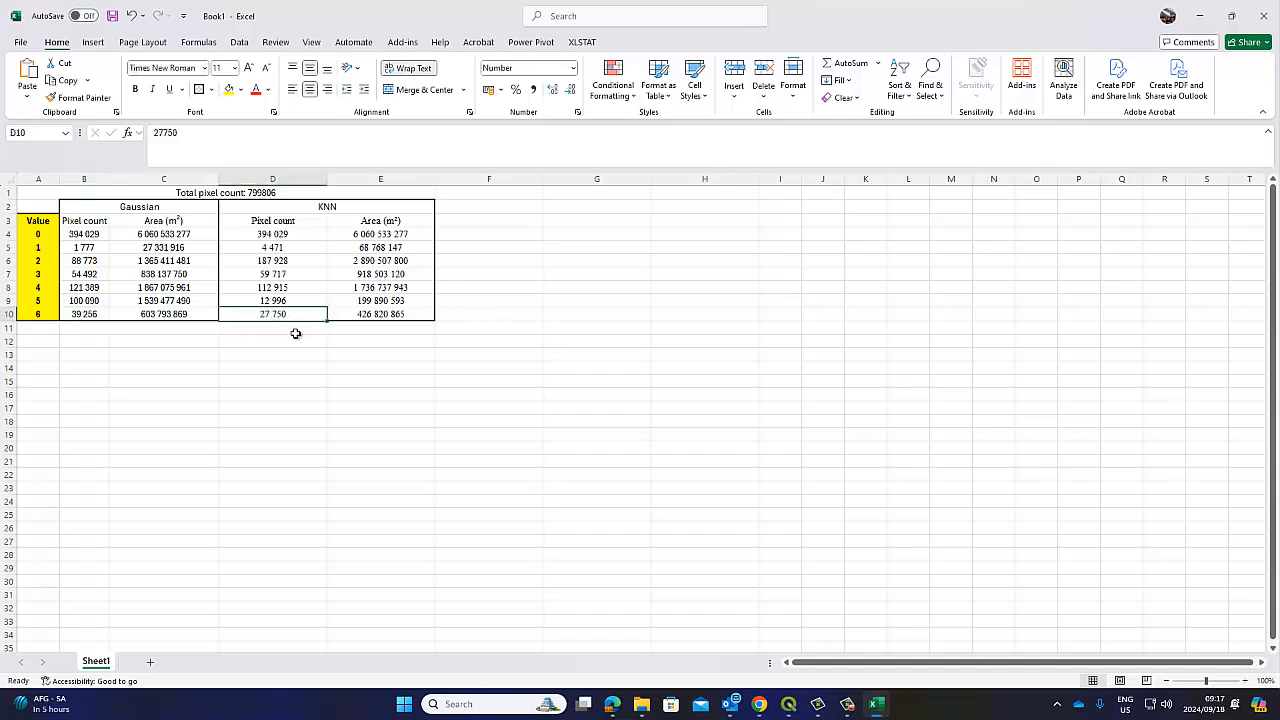
{"action": "left_click", "coordinate": [84, 315]}
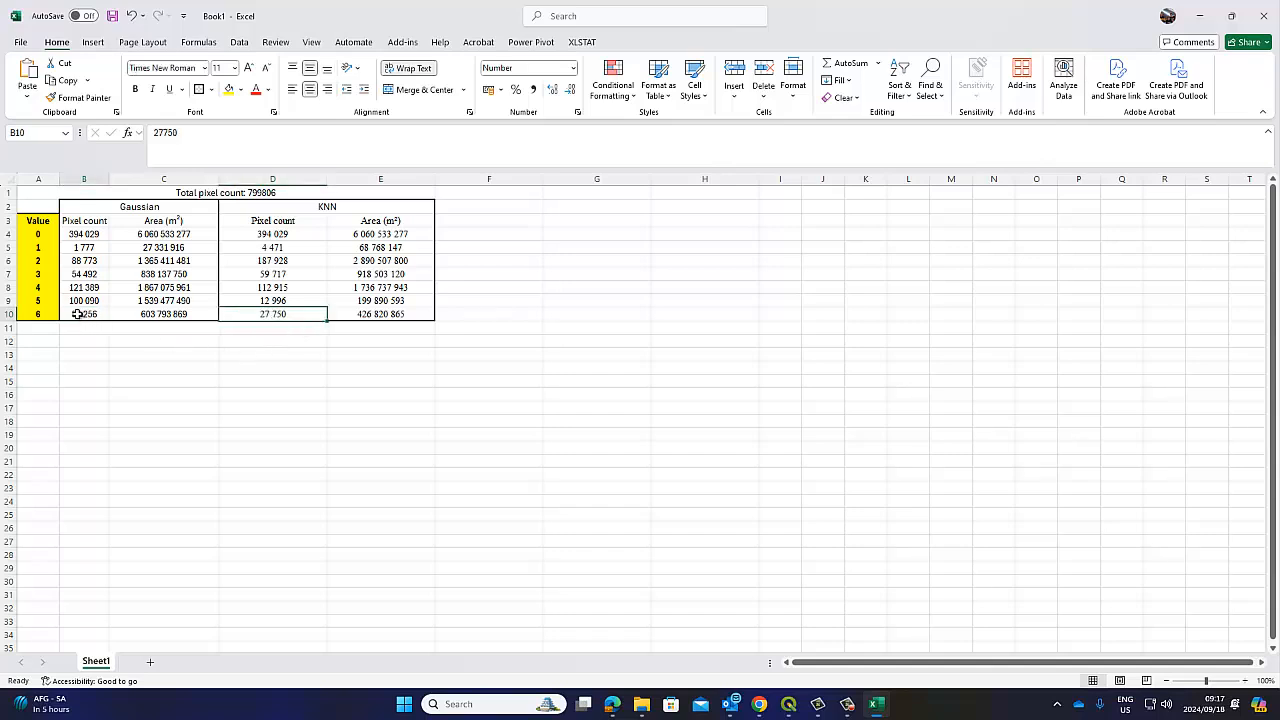
{"action": "left_click", "coordinate": [263, 315]}
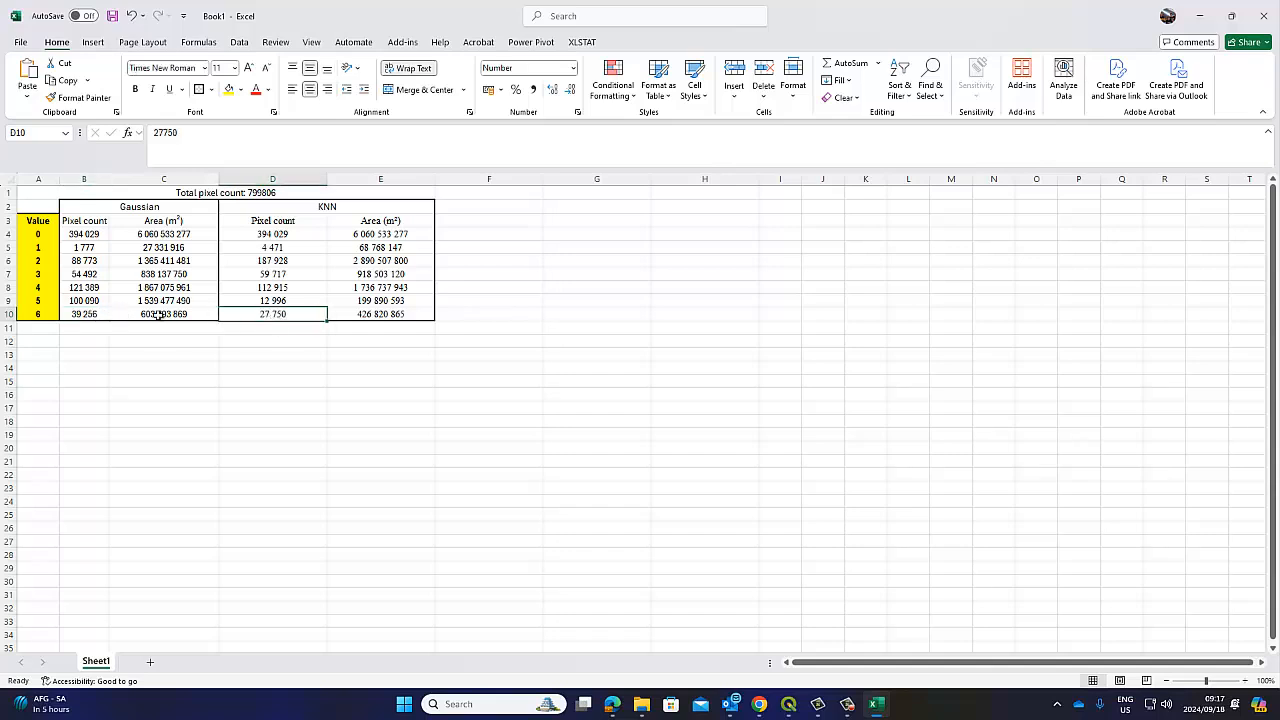
{"action": "left_click", "coordinate": [85, 301]}
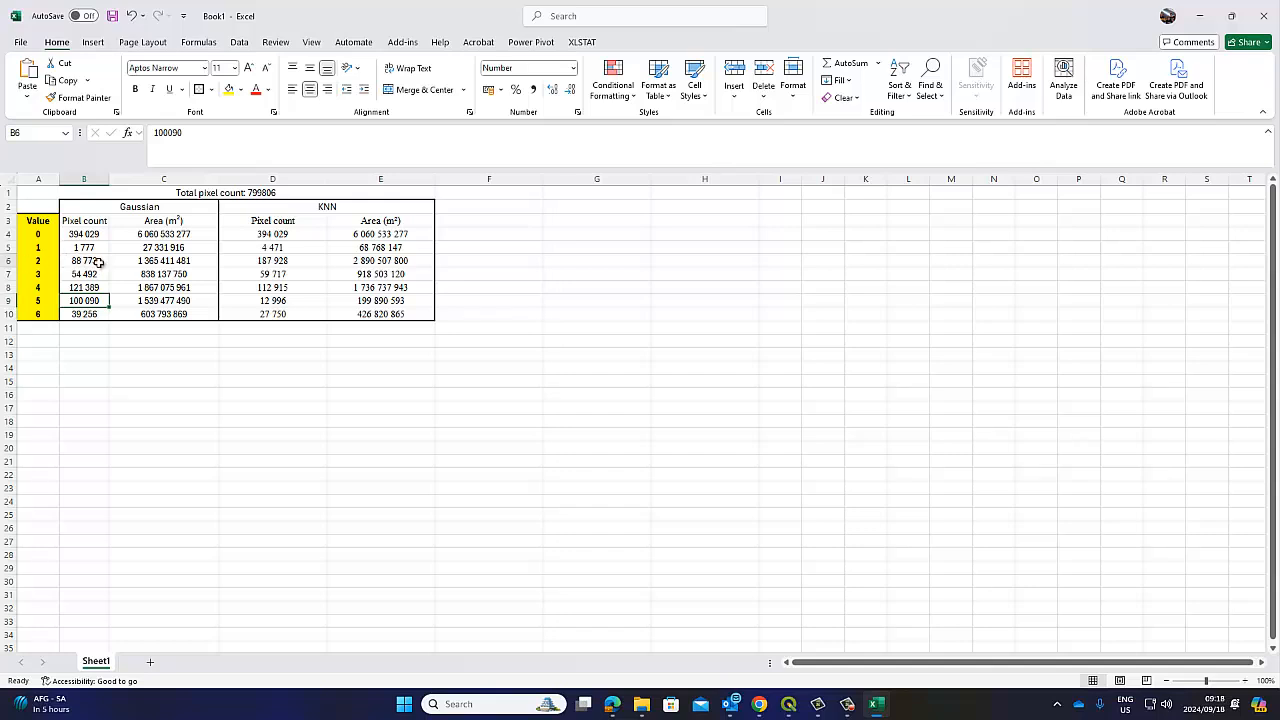
{"action": "left_click", "coordinate": [68, 261]}
{"action": "left_click", "coordinate": [258, 263]}
{"action": "left_click", "coordinate": [80, 298]}
{"action": "left_click", "coordinate": [247, 258]}
{"action": "left_click", "coordinate": [81, 300]}
{"action": "left_click_drag", "start_coordinate": [368, 233], "coordinate": [380, 314]}
{"action": "left_click_drag", "start_coordinate": [195, 236], "coordinate": [180, 289]}
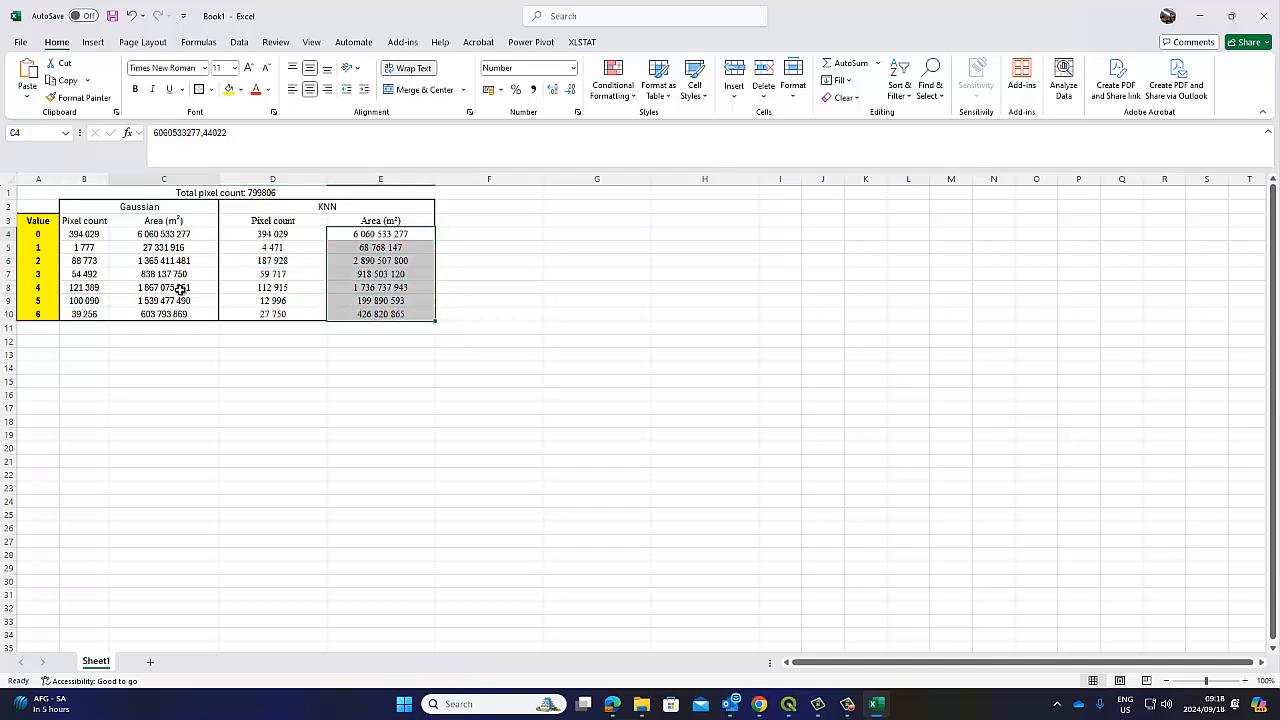
{"action": "left_click_drag", "start_coordinate": [498, 207], "coordinate": [603, 314]}
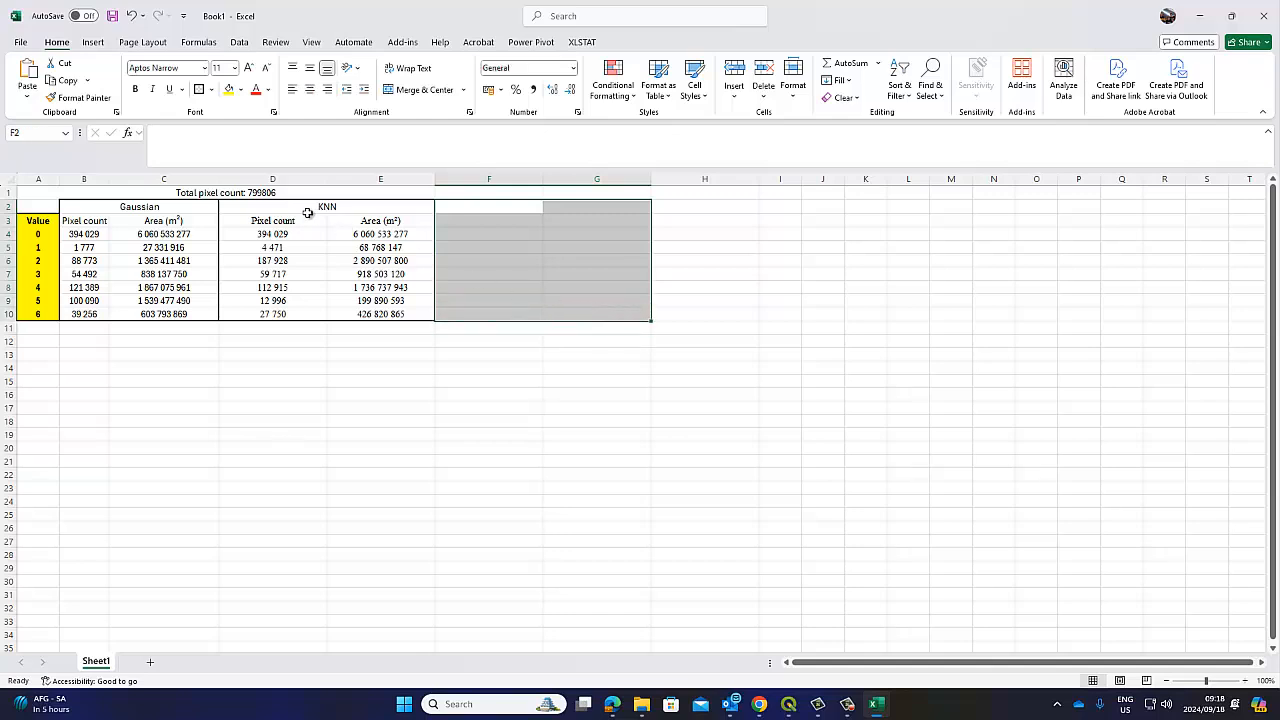
Copy the KNN block to F2 and relabel its header SVM
{"action": "left_click_drag", "start_coordinate": [308, 213], "coordinate": [371, 314]}
{"action": "right_click", "coordinate": [371, 314]}
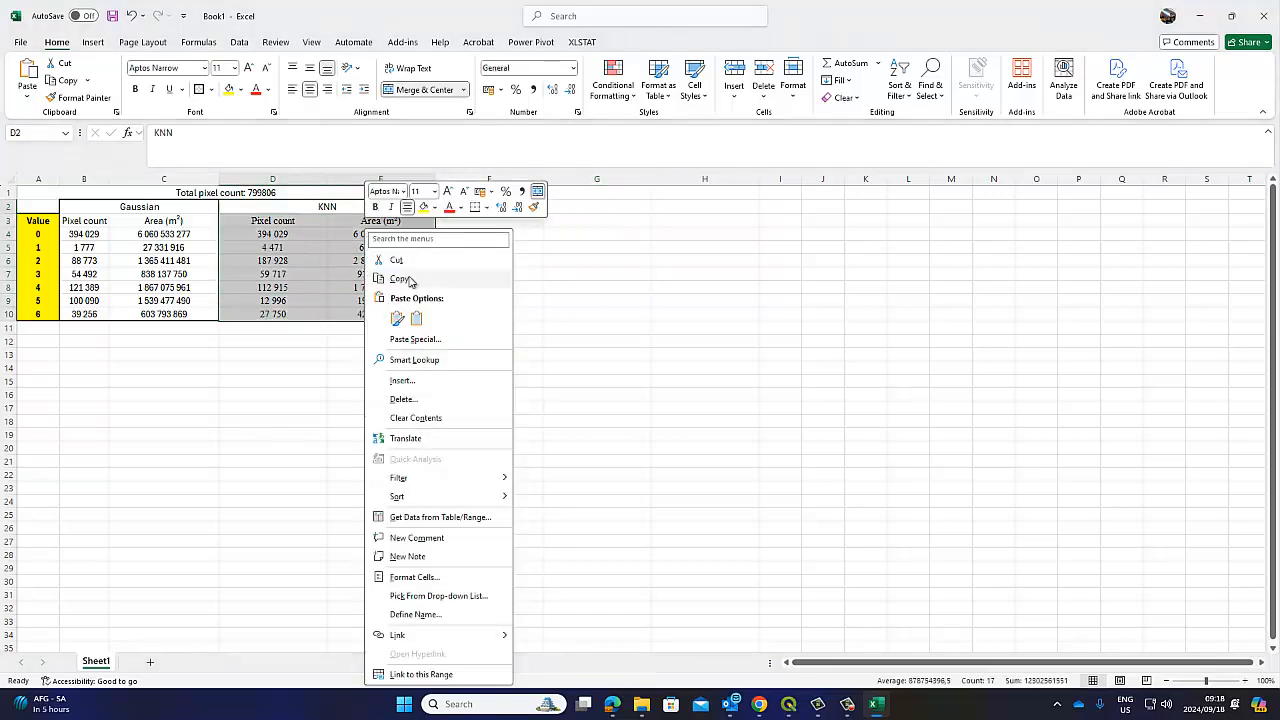
{"action": "left_click", "coordinate": [409, 280]}
{"action": "left_click", "coordinate": [486, 206]}
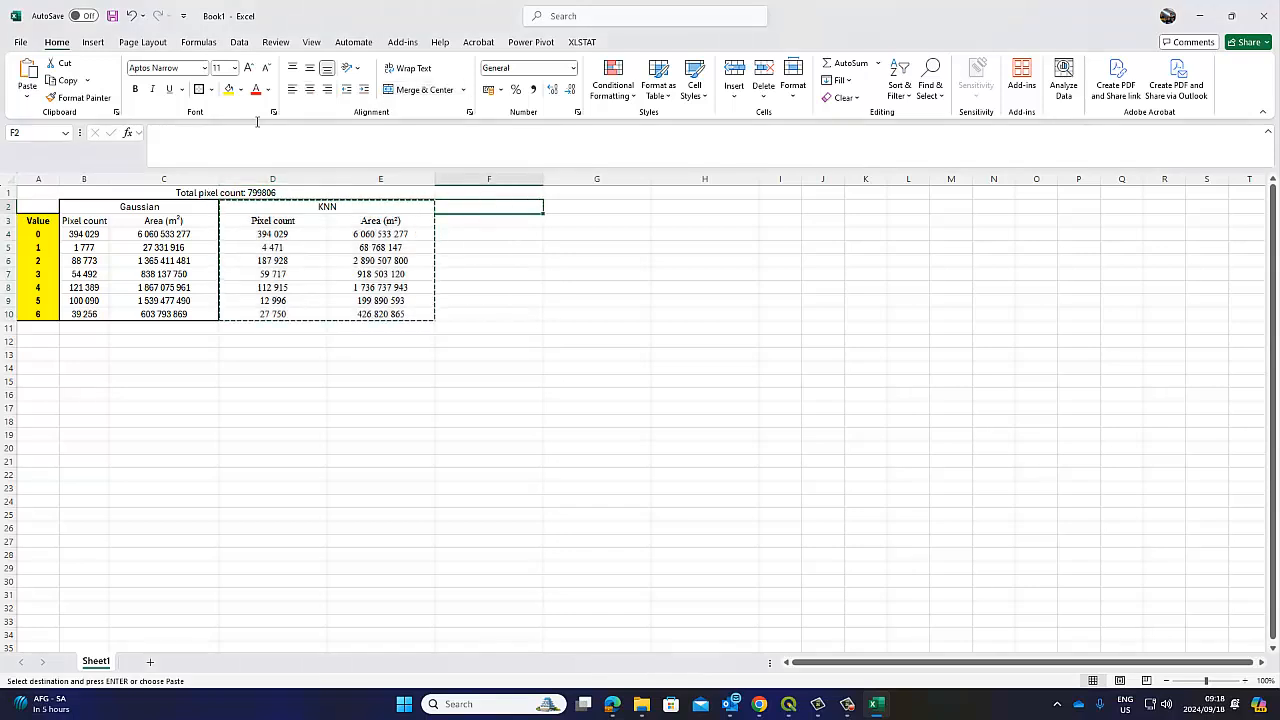
{"action": "left_click", "coordinate": [27, 72]}
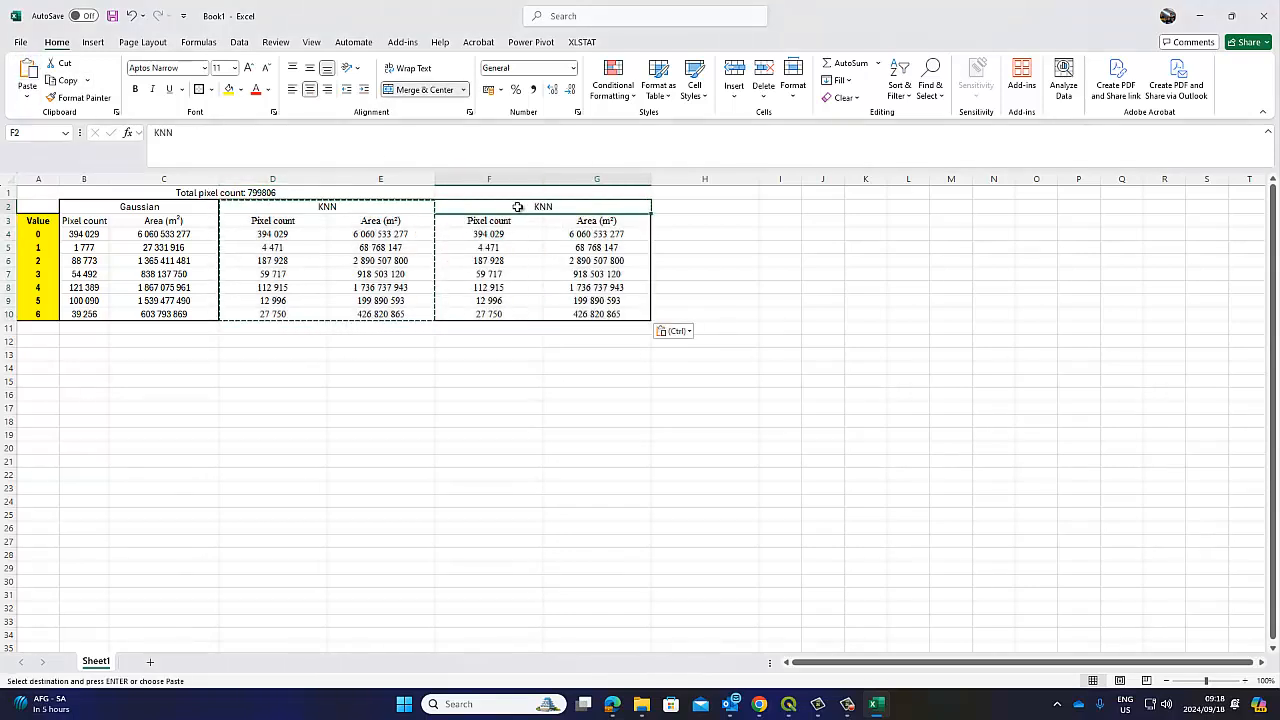
{"action": "type", "text": "SVM"}
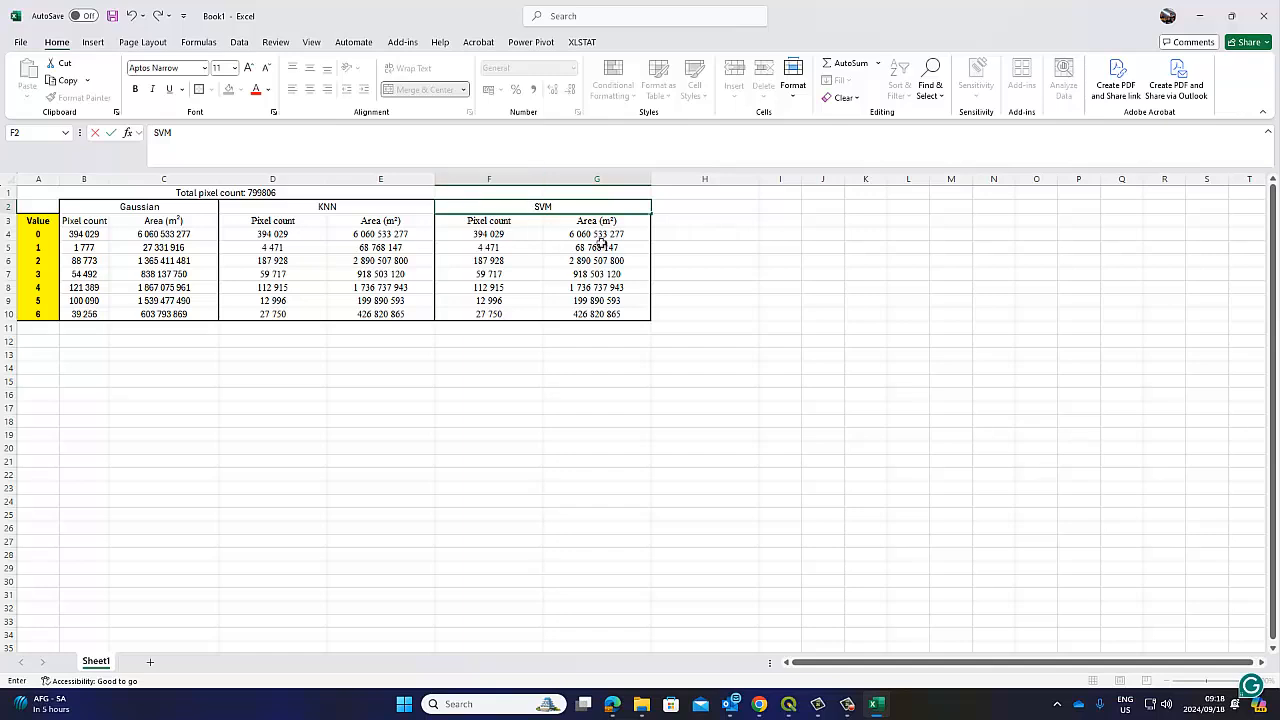
{"action": "left_click", "coordinate": [757, 314]}
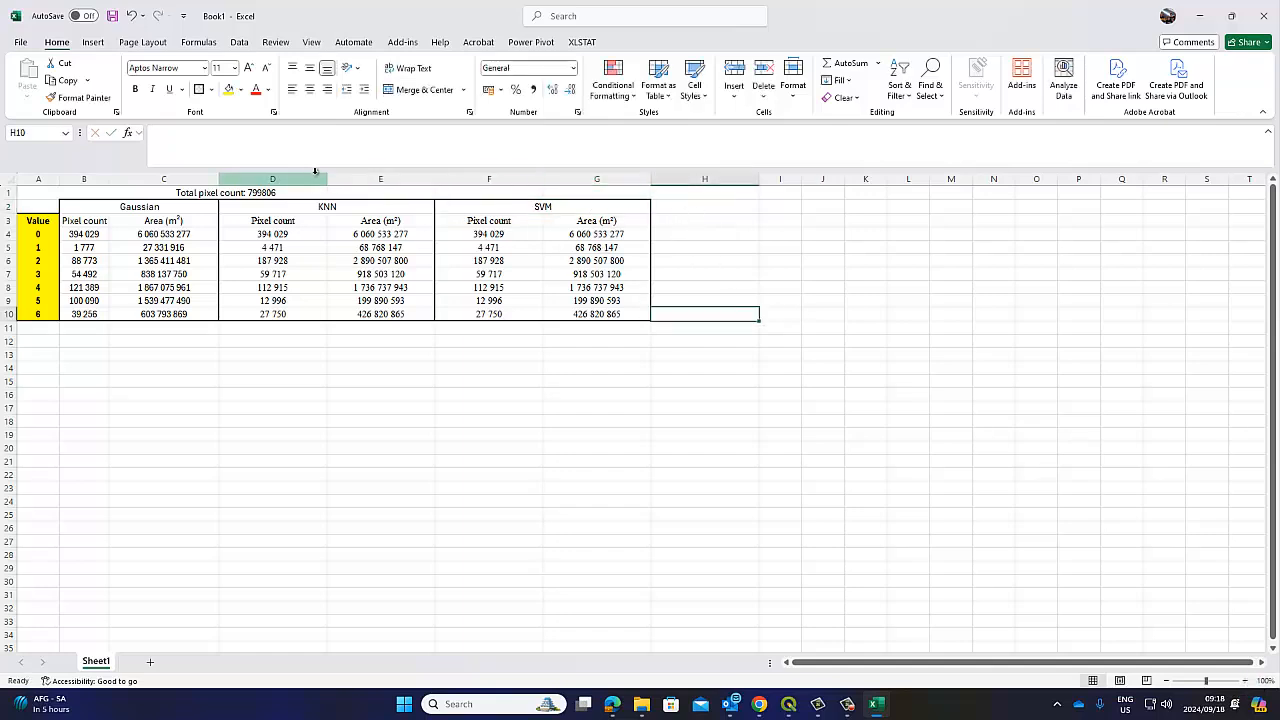
Make columns F to I equally wide and paste the SVM block into H2
{"action": "left_click_drag", "start_coordinate": [483, 179], "coordinate": [753, 172]}
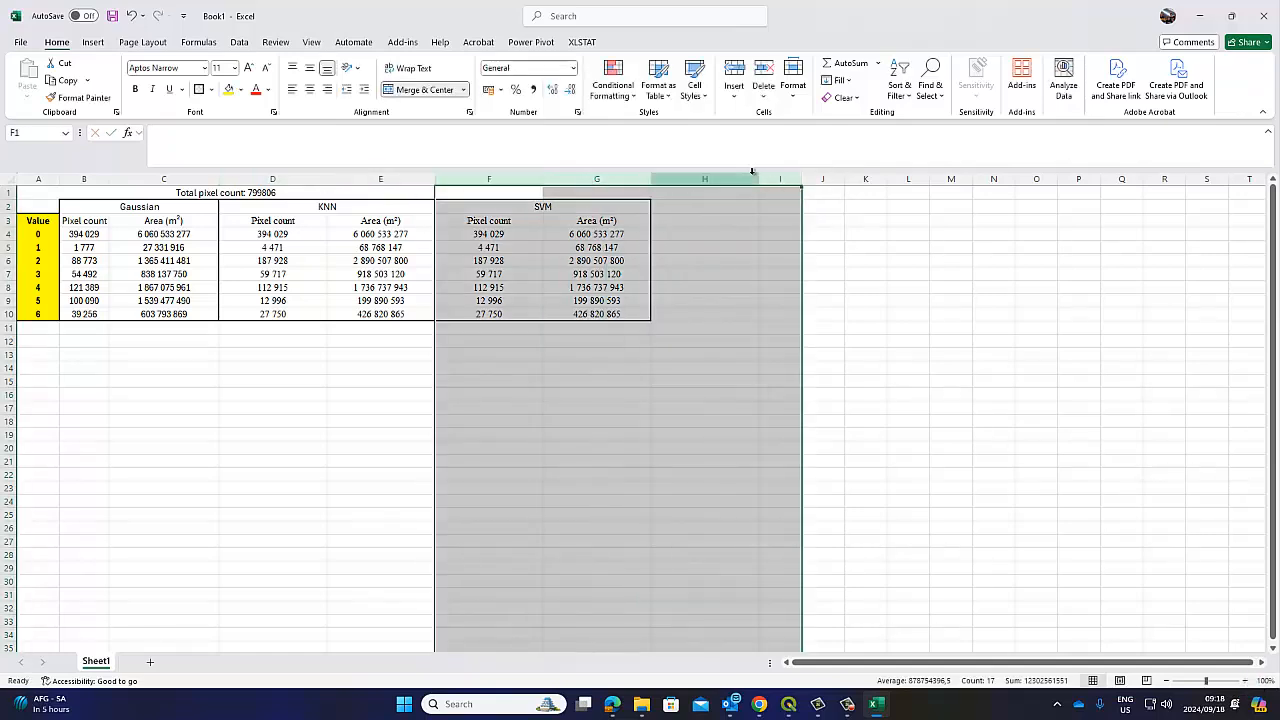
{"action": "left_click_drag", "start_coordinate": [651, 180], "coordinate": [648, 180]}
{"action": "left_click_drag", "start_coordinate": [509, 210], "coordinate": [531, 312]}
{"action": "right_click", "coordinate": [531, 312]}
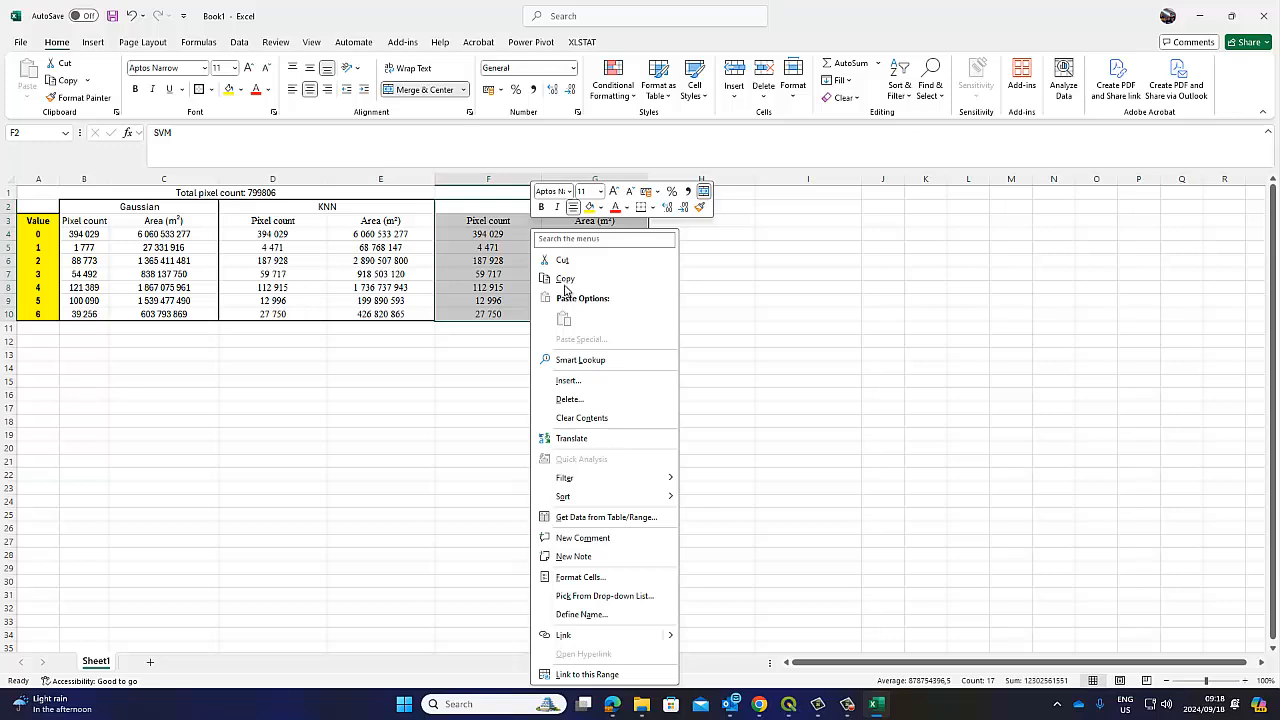
{"action": "left_click", "coordinate": [565, 280]}
{"action": "left_click", "coordinate": [666, 206]}
{"action": "right_click", "coordinate": [694, 208]}
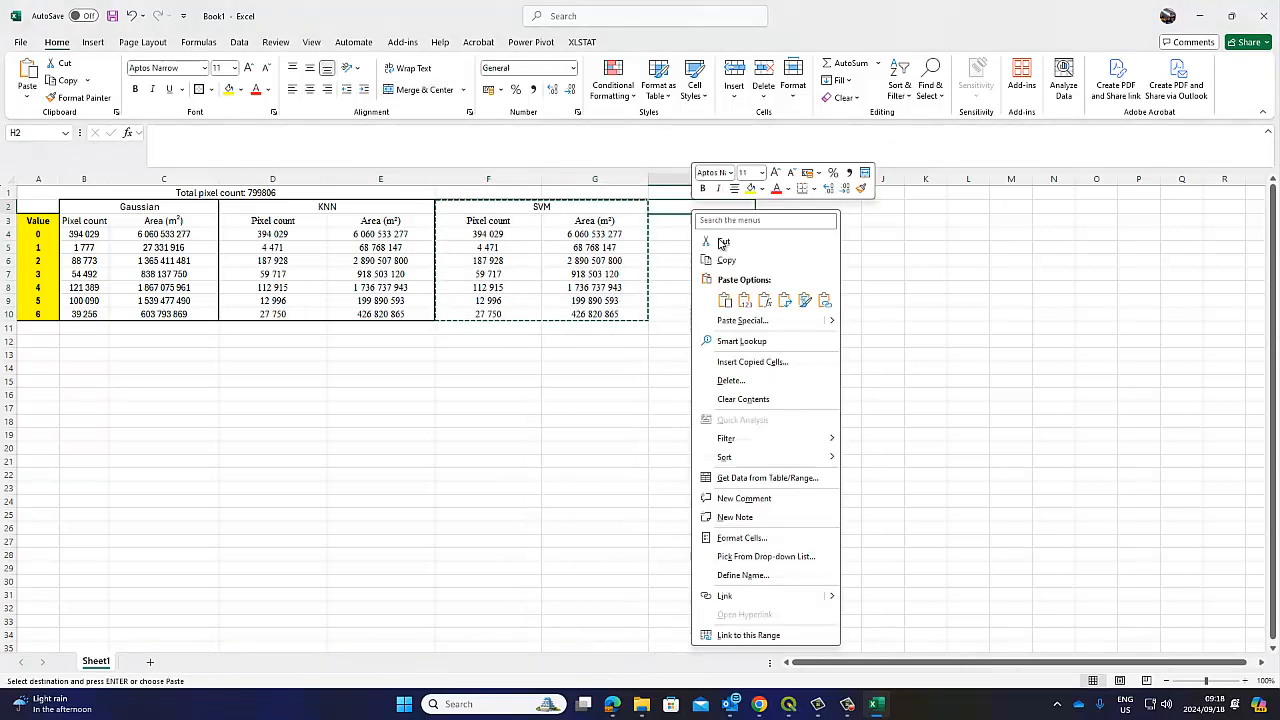
{"action": "left_click", "coordinate": [746, 301]}
{"action": "key", "text": "Escape"}
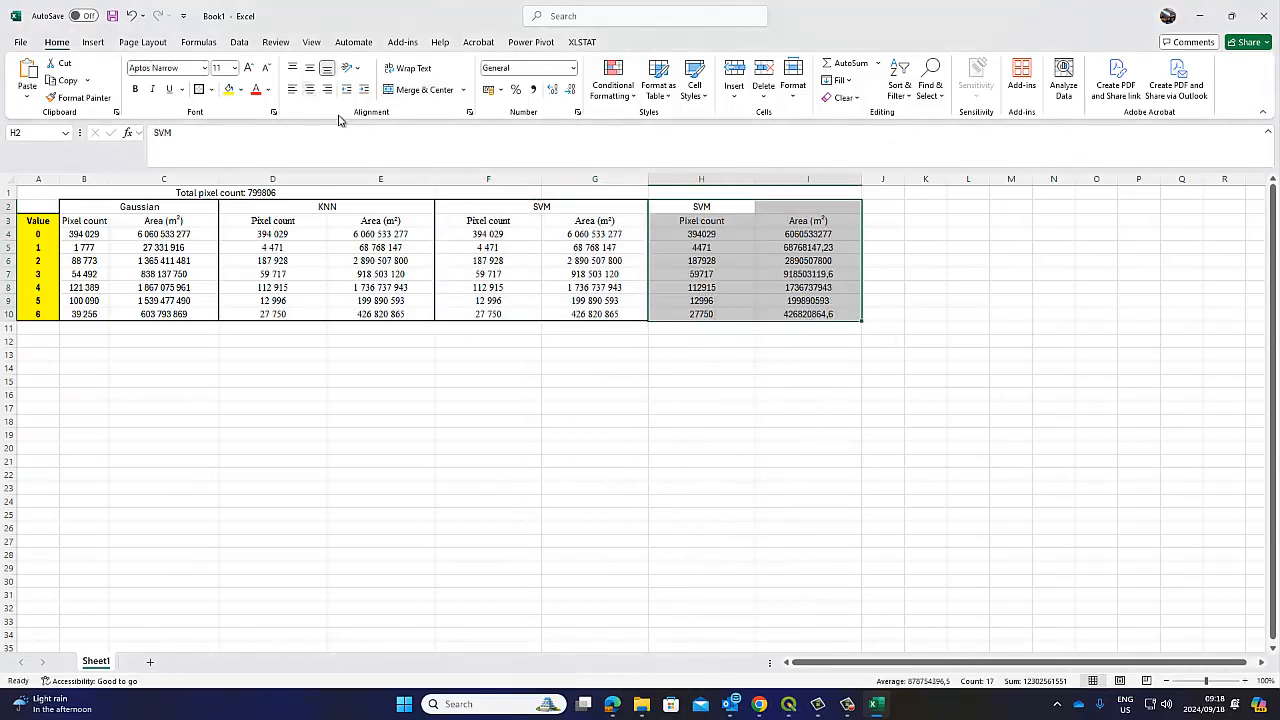
{"action": "left_click", "coordinate": [808, 434]}
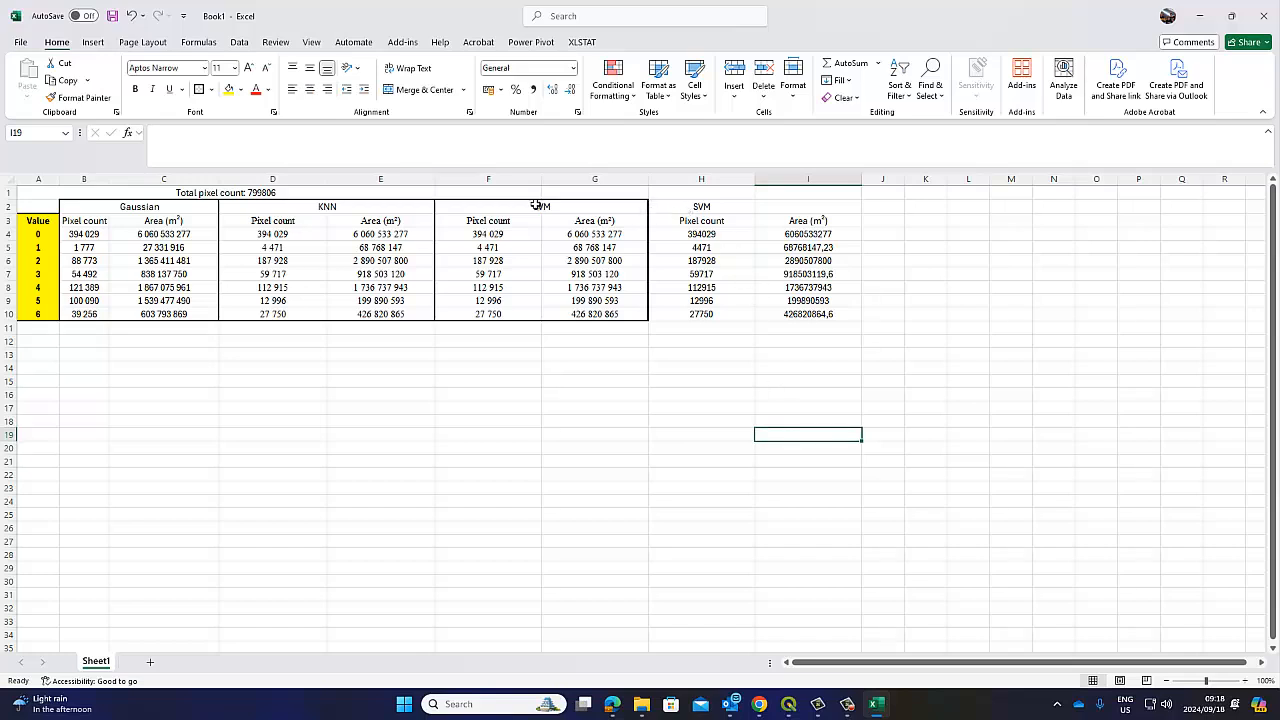
Re-paste the SVM block at H2 keeping its source formatting
{"action": "left_click_drag", "start_coordinate": [537, 205], "coordinate": [573, 316]}
{"action": "right_click", "coordinate": [573, 318]}
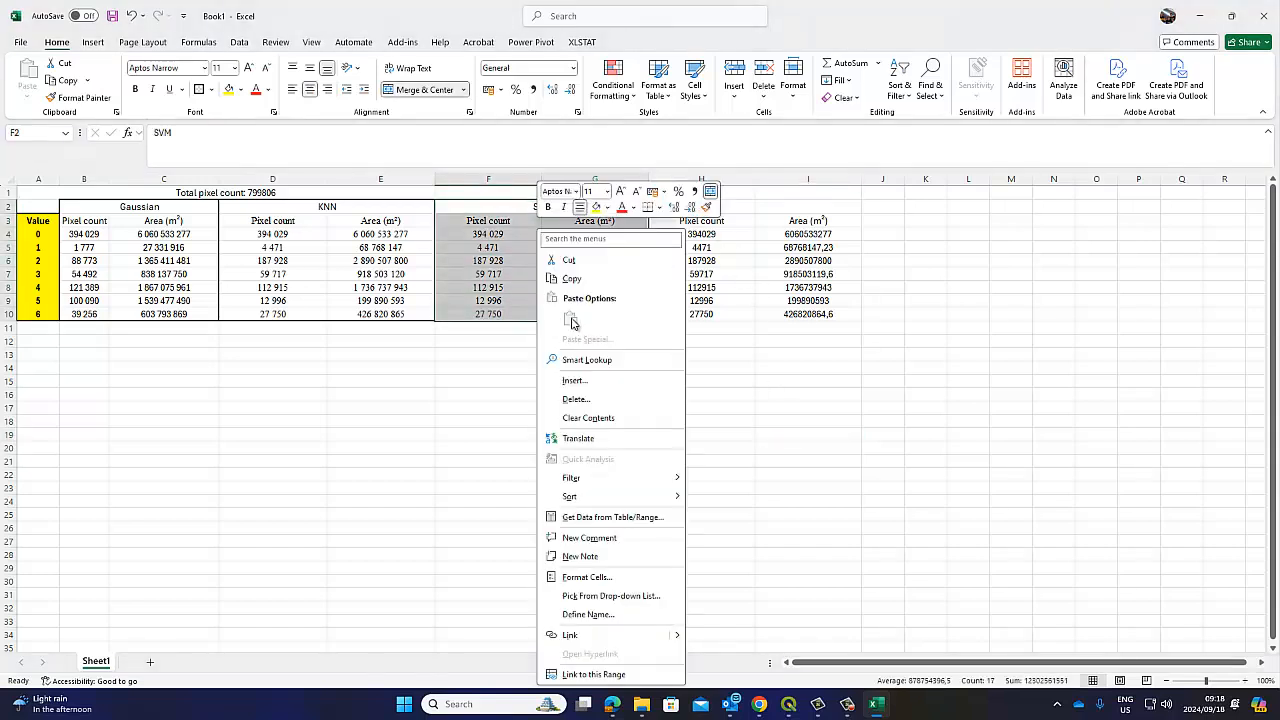
{"action": "left_click", "coordinate": [571, 278]}
{"action": "left_click", "coordinate": [708, 207]}
{"action": "right_click", "coordinate": [714, 212]}
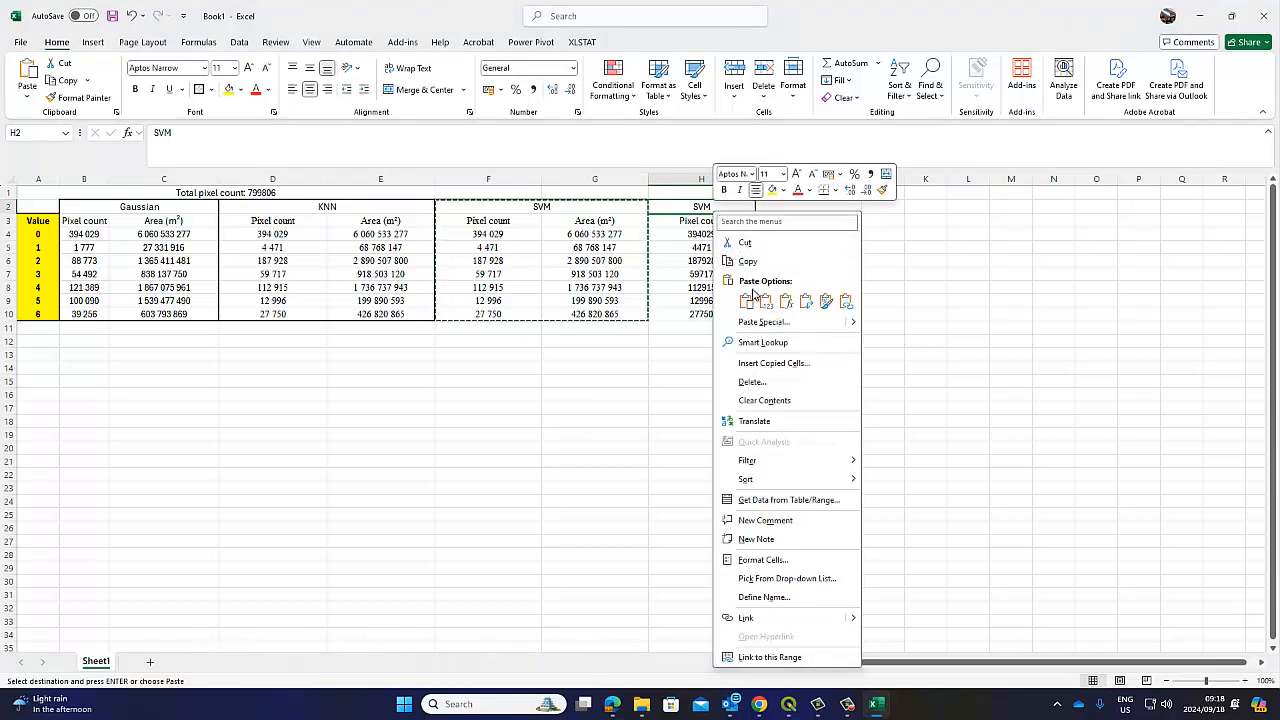
{"action": "left_click", "coordinate": [753, 295]}
{"action": "right_click", "coordinate": [710, 211]}
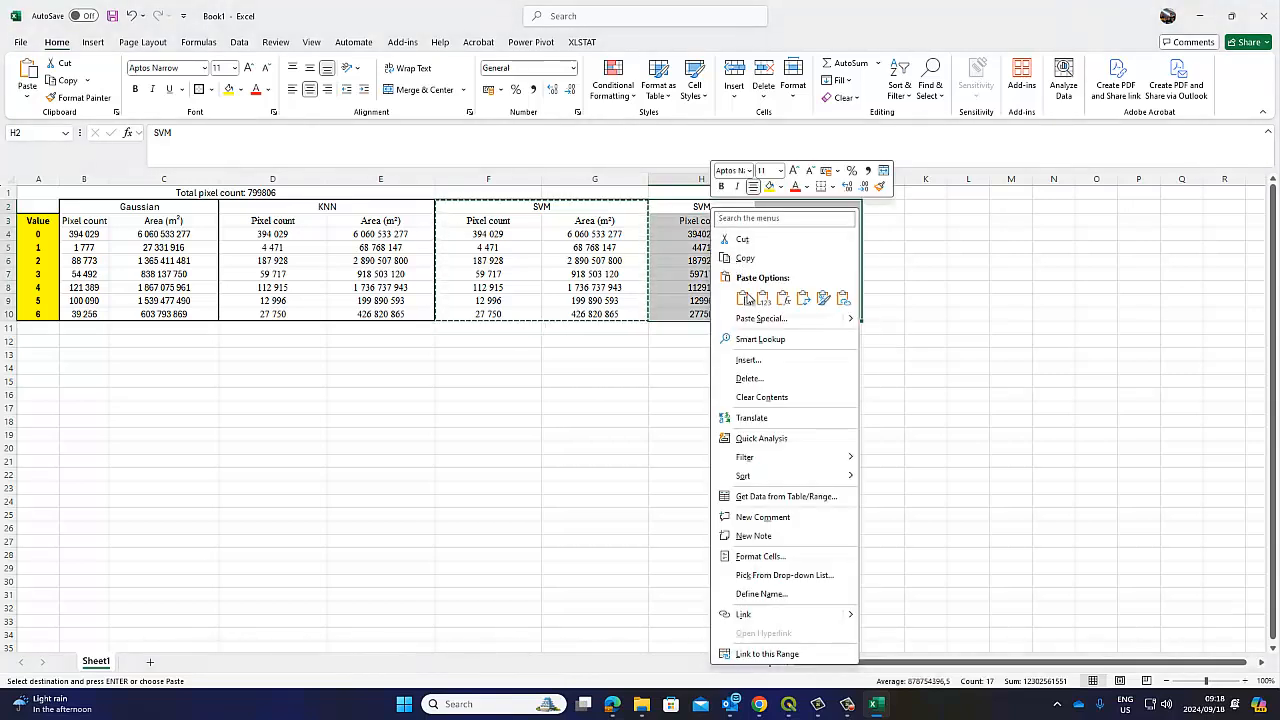
{"action": "left_click", "coordinate": [747, 298]}
Rename the H2 header to RF and check the SVM and RF headings
{"action": "left_click", "coordinate": [741, 205]}
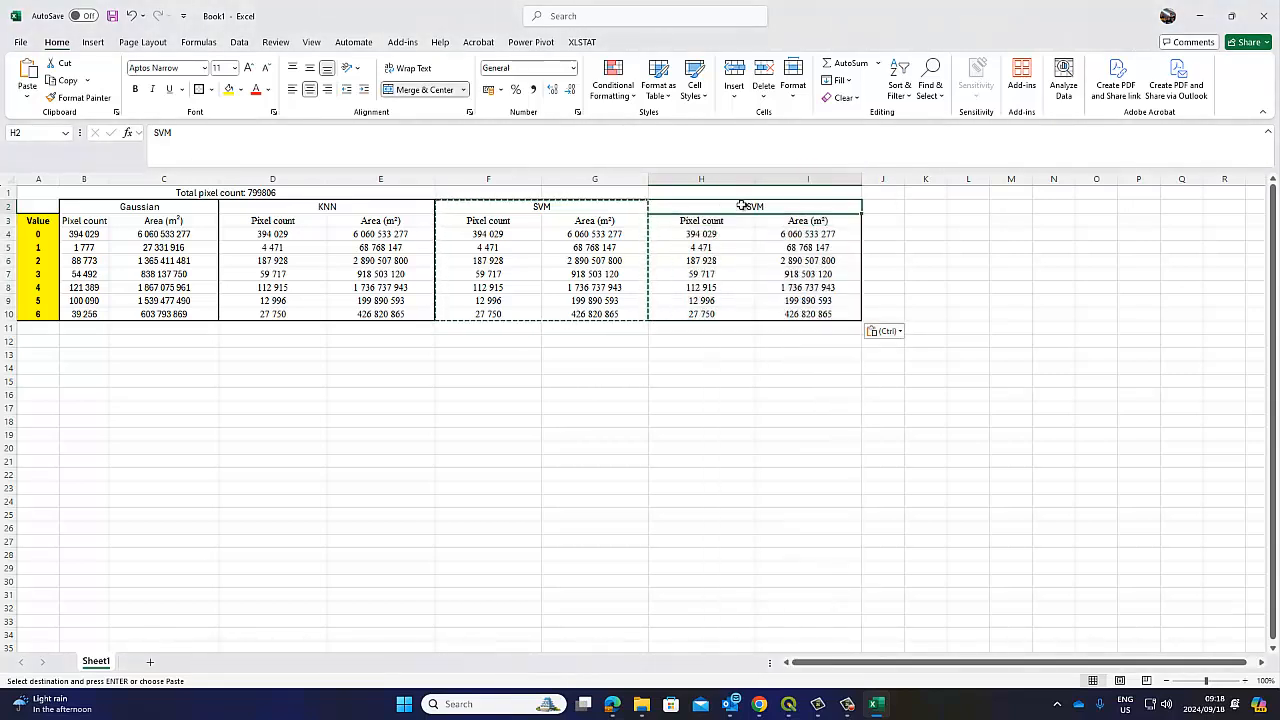
{"action": "type", "text": "RF"}
{"action": "left_click", "coordinate": [670, 432]}
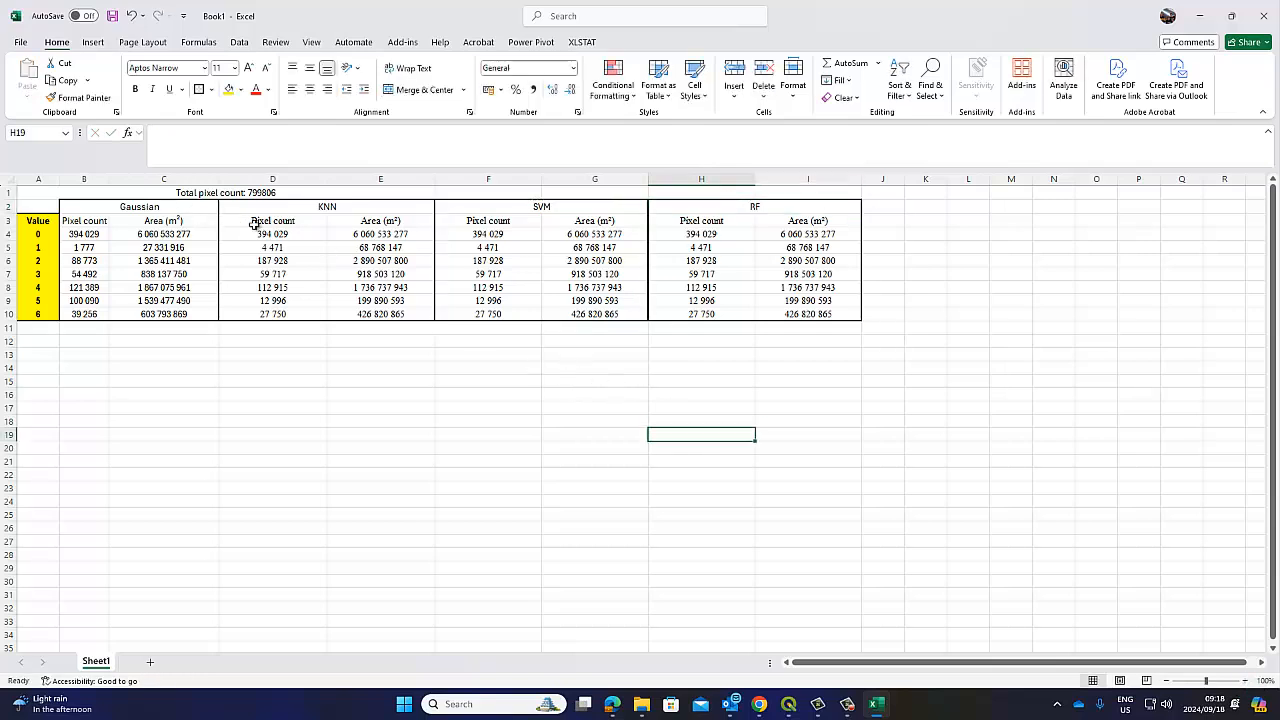
{"action": "left_click", "coordinate": [561, 210]}
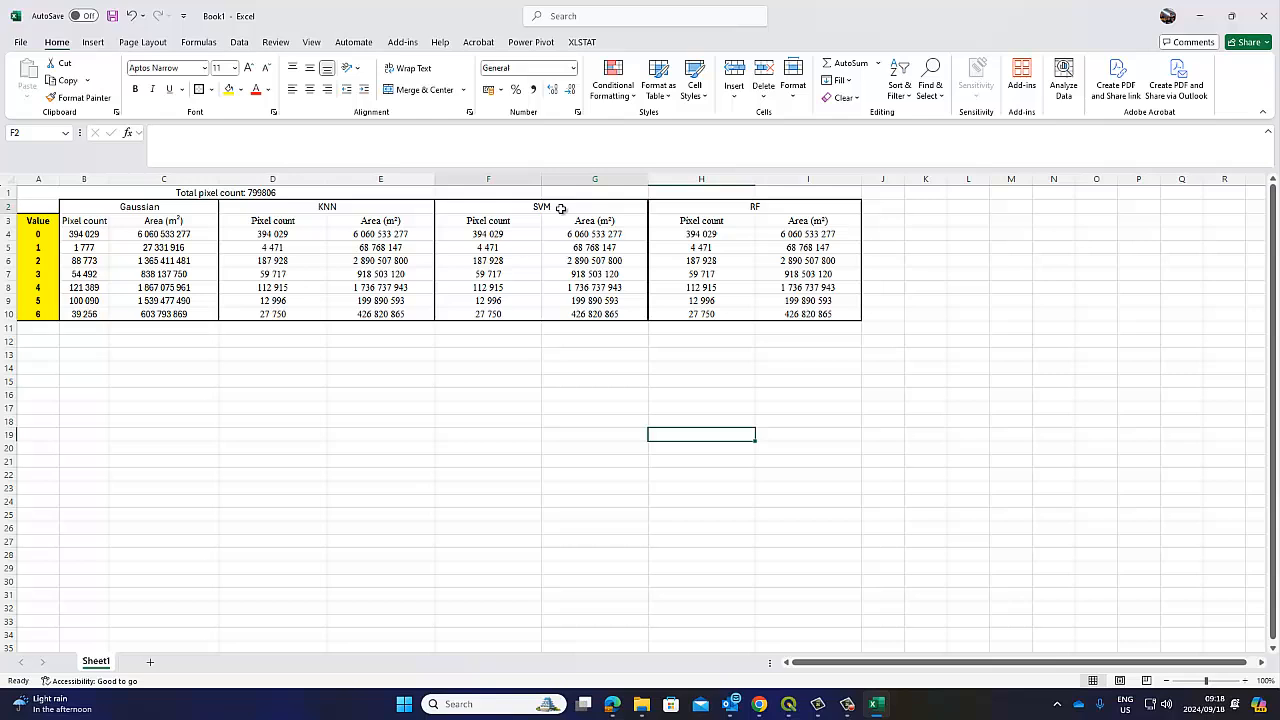
{"action": "left_click", "coordinate": [776, 222]}
{"action": "left_click", "coordinate": [767, 203]}
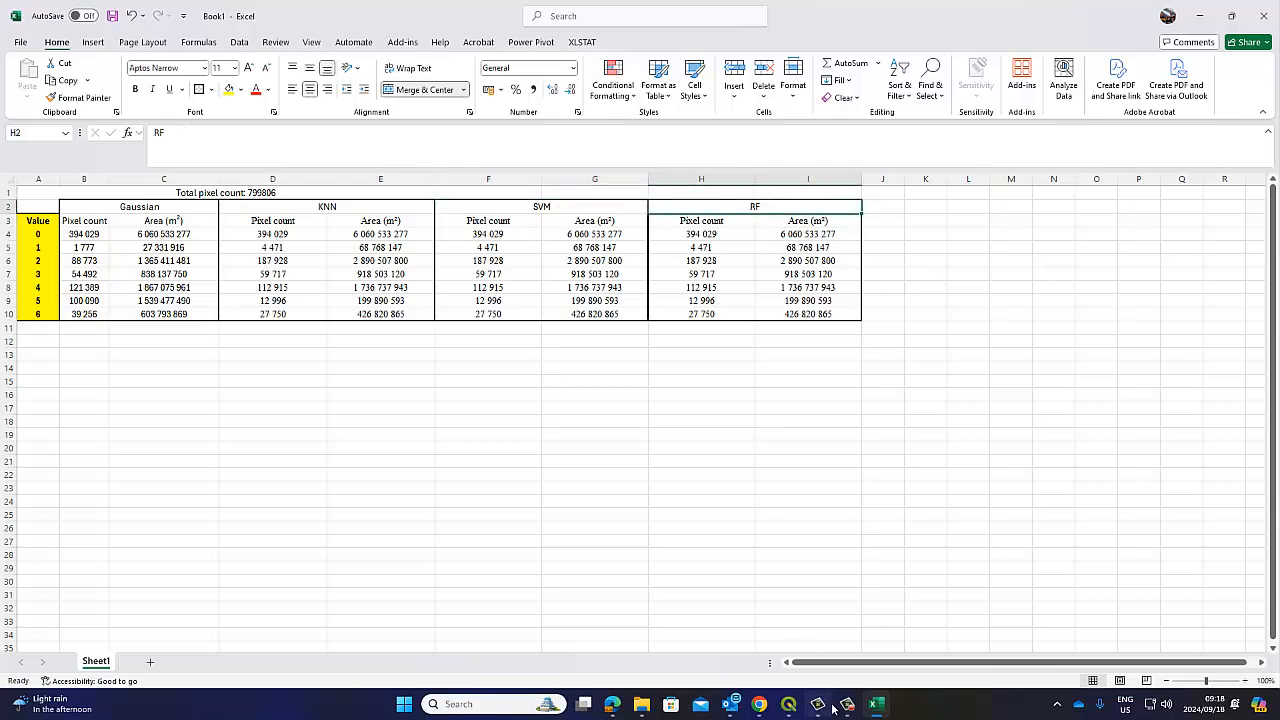
Run the Raster layer unique values report in QGIS with DzetsakaSVM as the input layer
{"action": "mouse_move", "coordinate": [796, 706]}
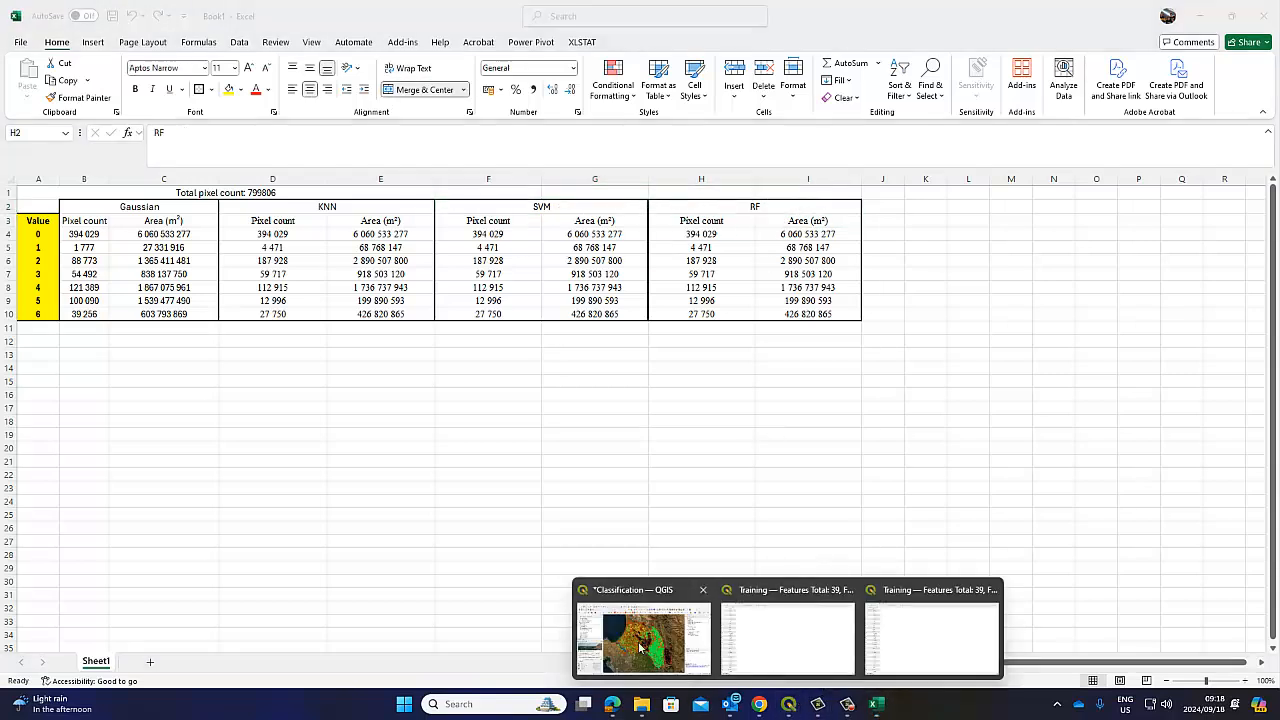
{"action": "left_click", "coordinate": [700, 655]}
{"action": "double_click", "coordinate": [1130, 190]}
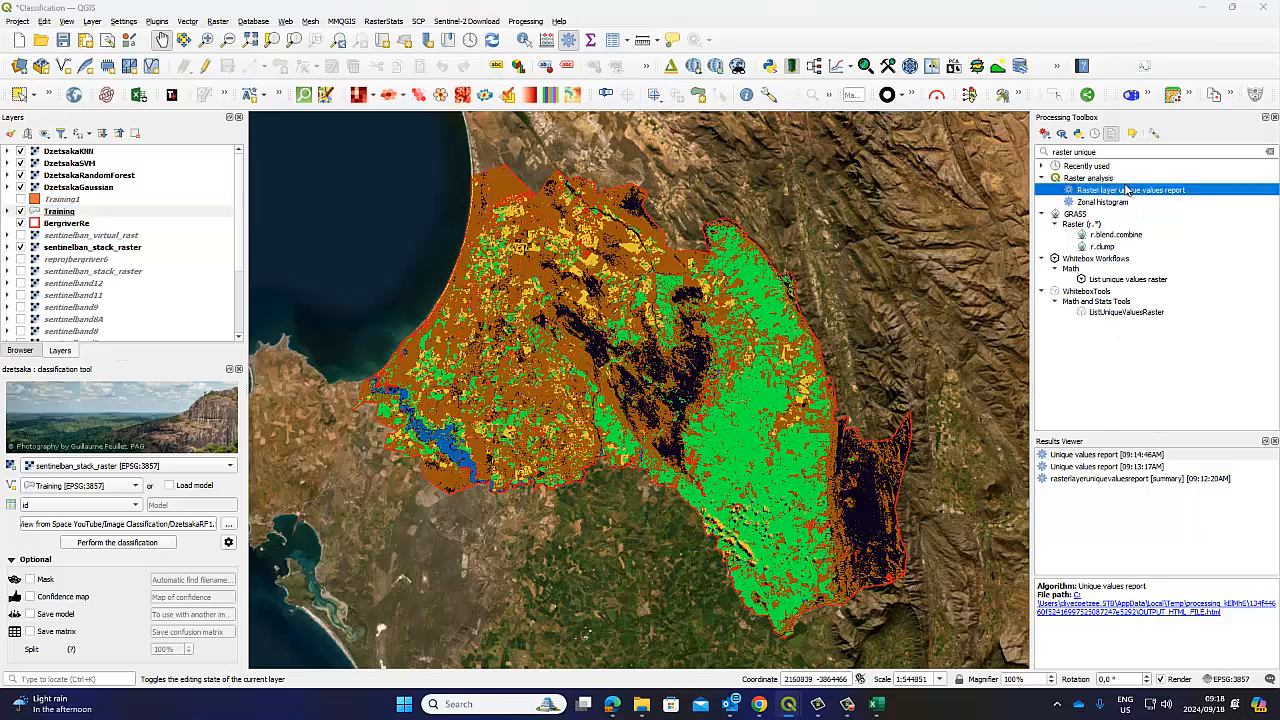
{"action": "left_click_drag", "start_coordinate": [652, 138], "coordinate": [840, 152]}
{"action": "left_click", "coordinate": [870, 204]}
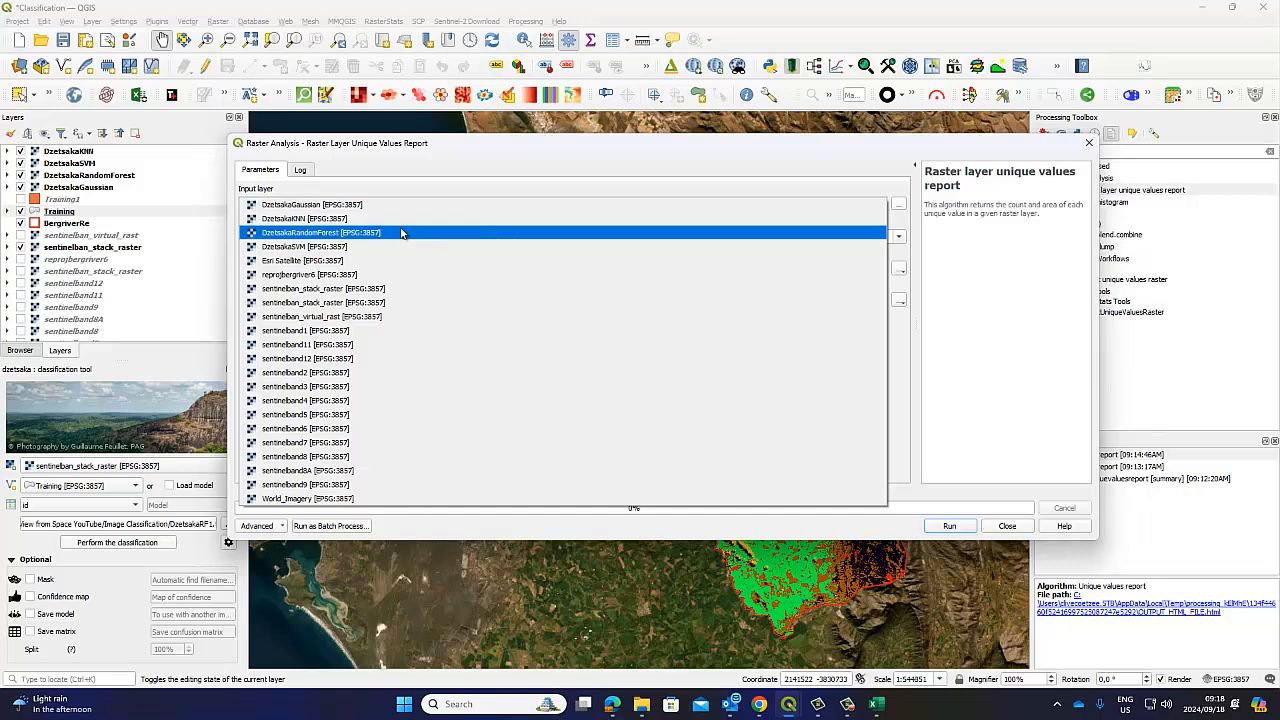
{"action": "left_click", "coordinate": [370, 246]}
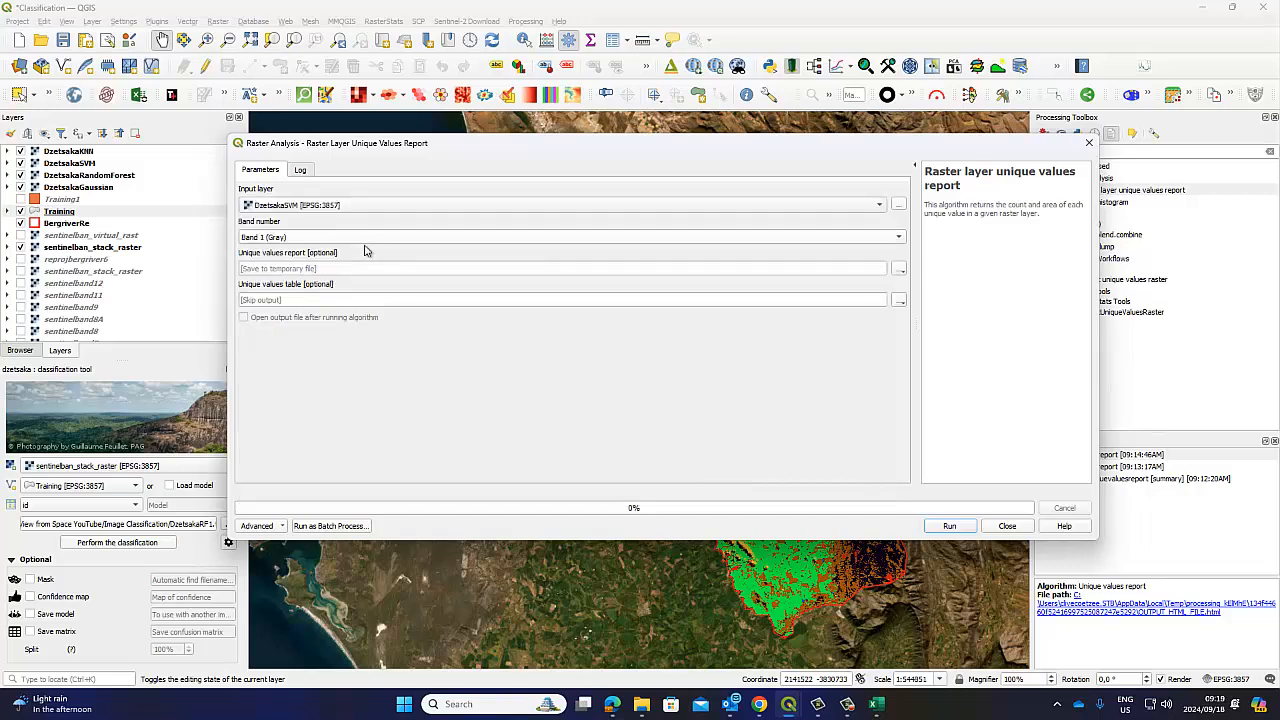
{"action": "left_click", "coordinate": [947, 526]}
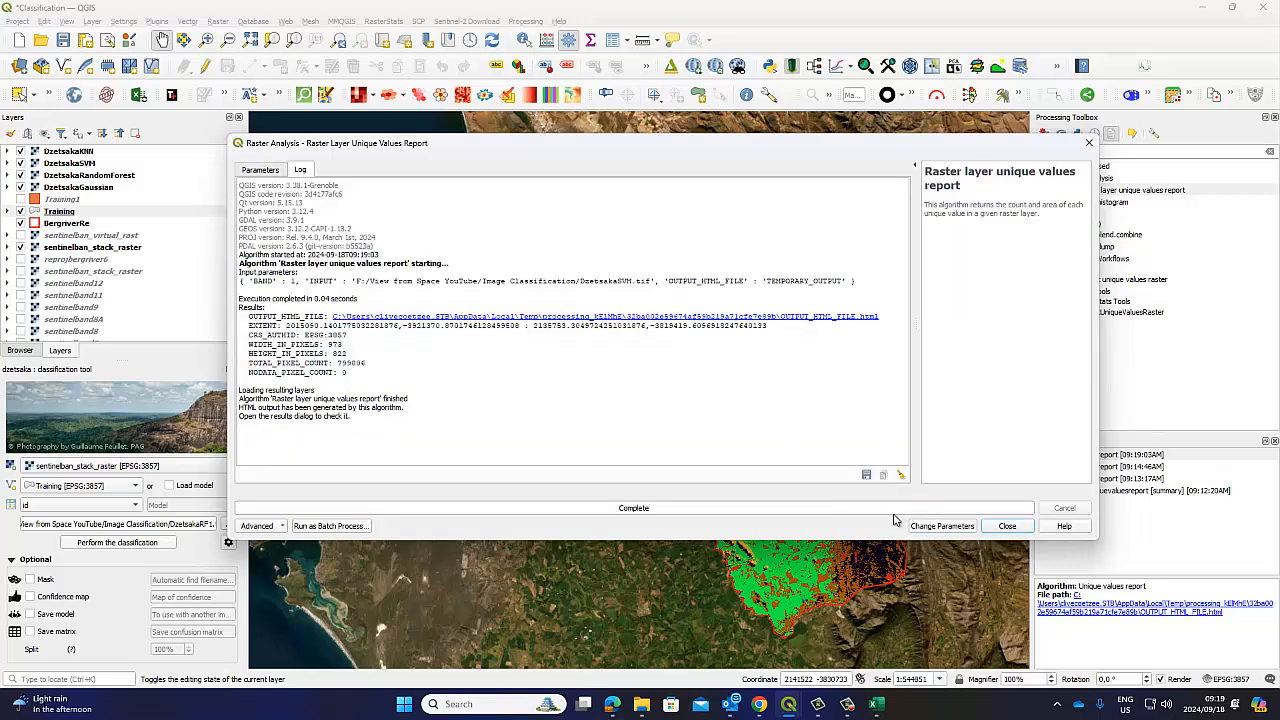
Copy the SVM report's total pixel count and values table, then select cell B13 in Excel
{"action": "left_click", "coordinate": [536, 316]}
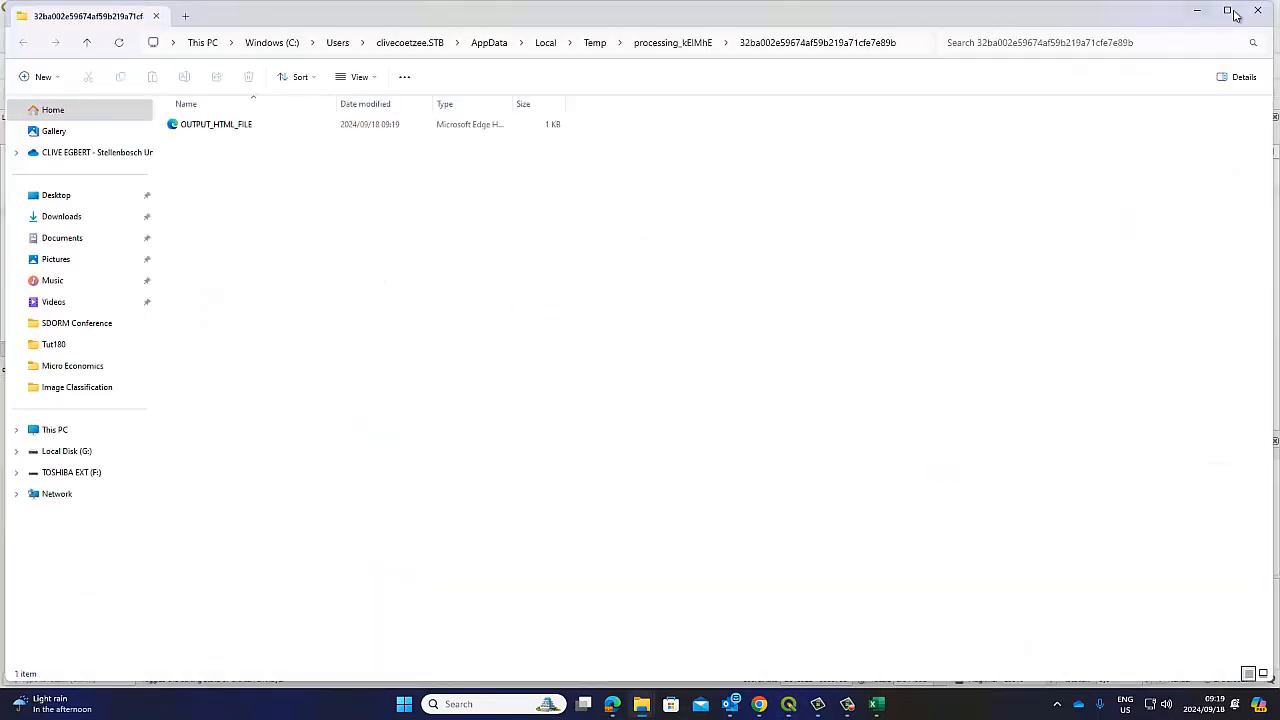
{"action": "left_click", "coordinate": [1257, 10]}
{"action": "left_click_drag", "start_coordinate": [1028, 150], "coordinate": [922, 163]}
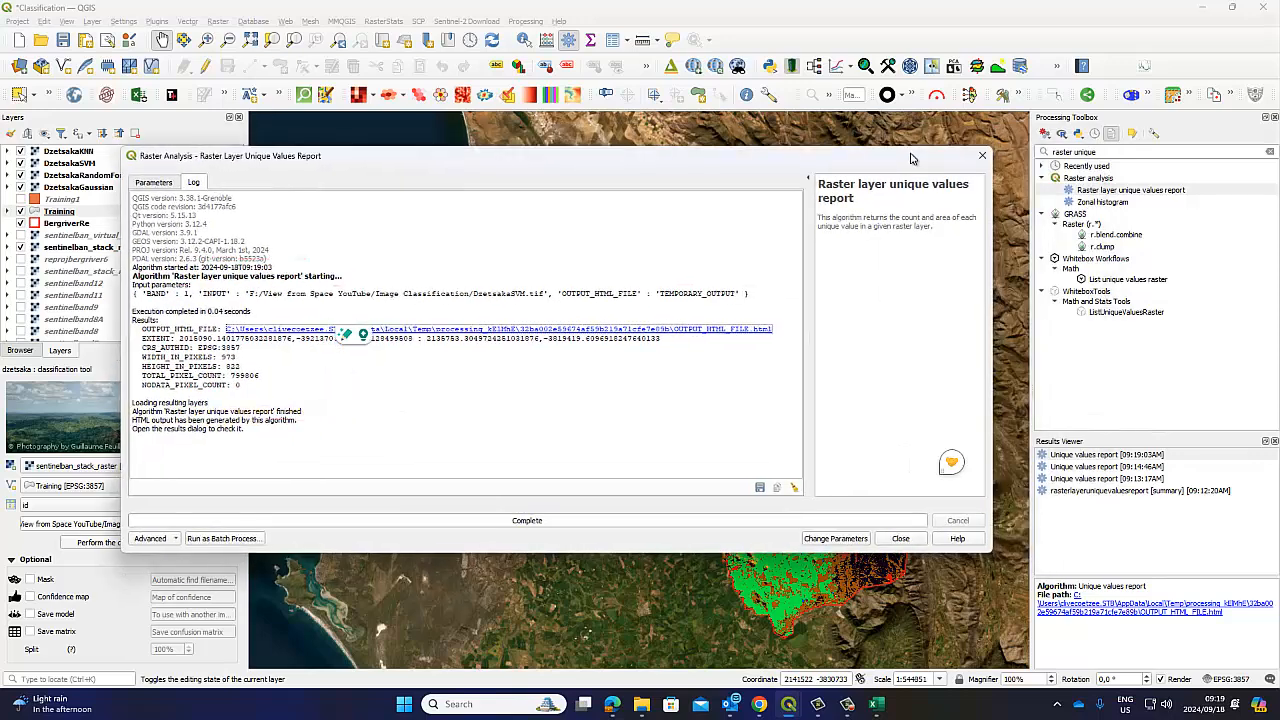
{"action": "left_click", "coordinate": [1098, 455]}
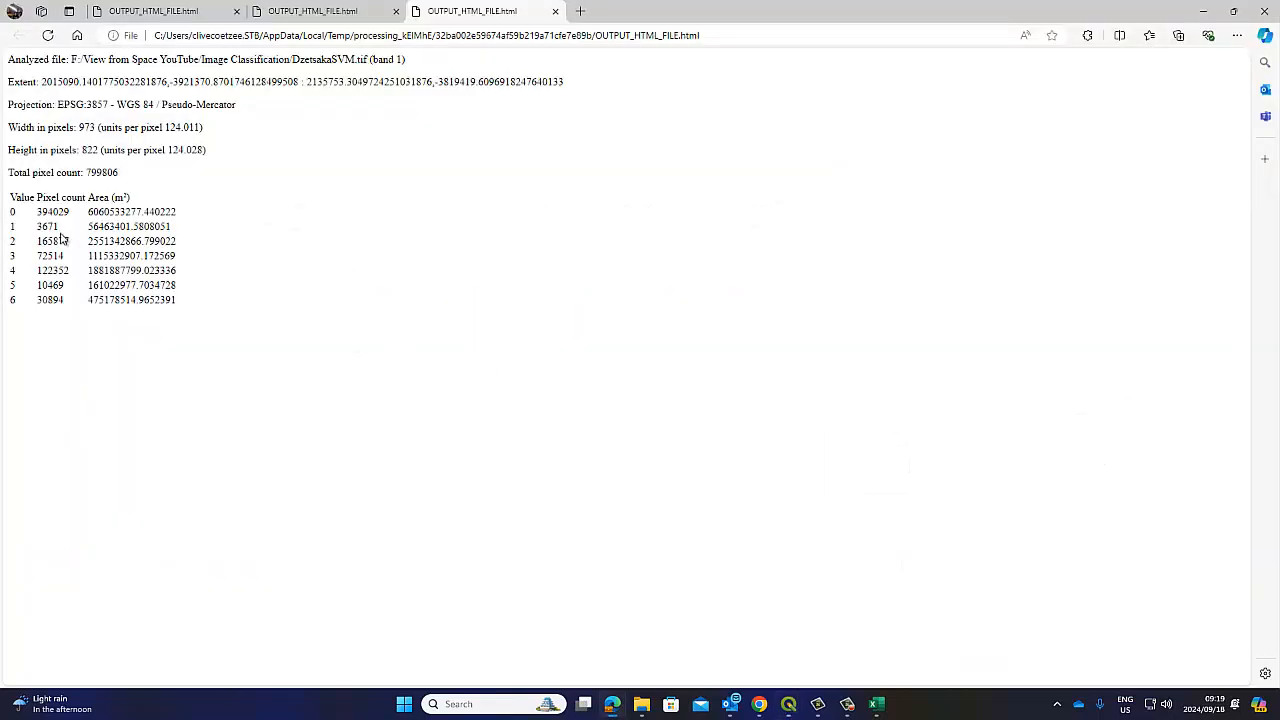
{"action": "left_click_drag", "start_coordinate": [83, 176], "coordinate": [168, 287]}
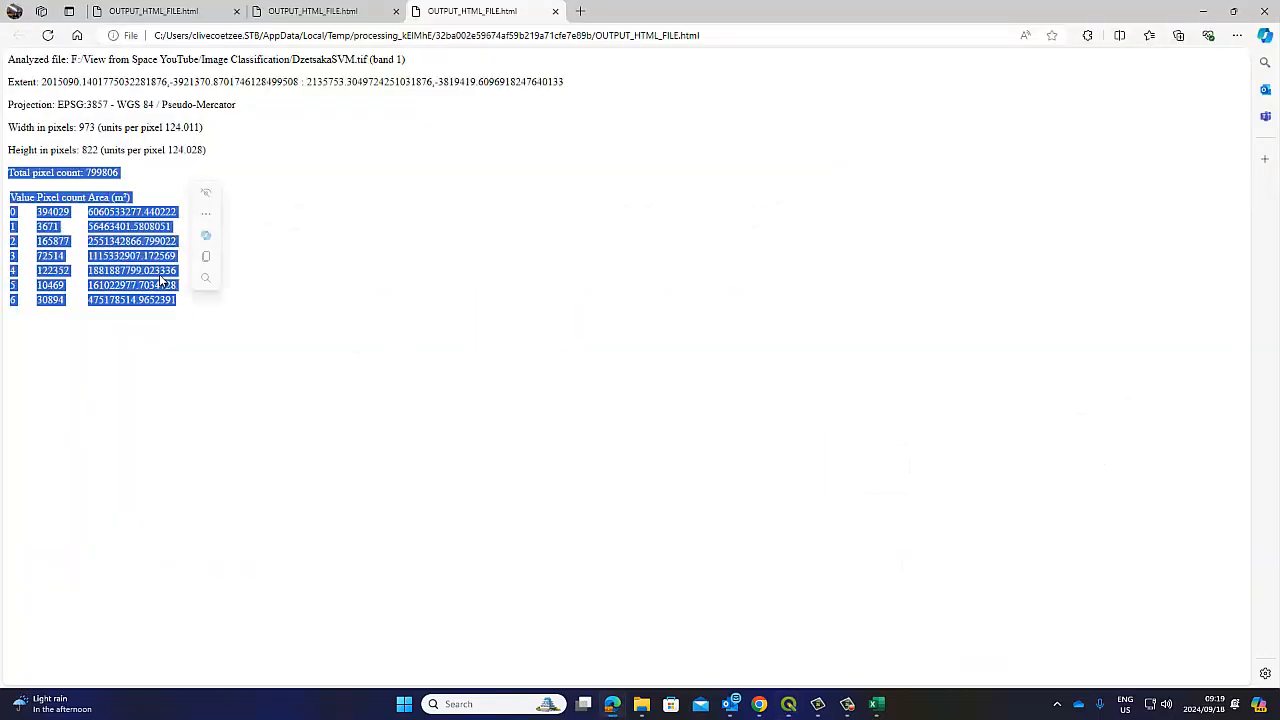
{"action": "right_click", "coordinate": [164, 284]}
{"action": "left_click", "coordinate": [184, 290]}
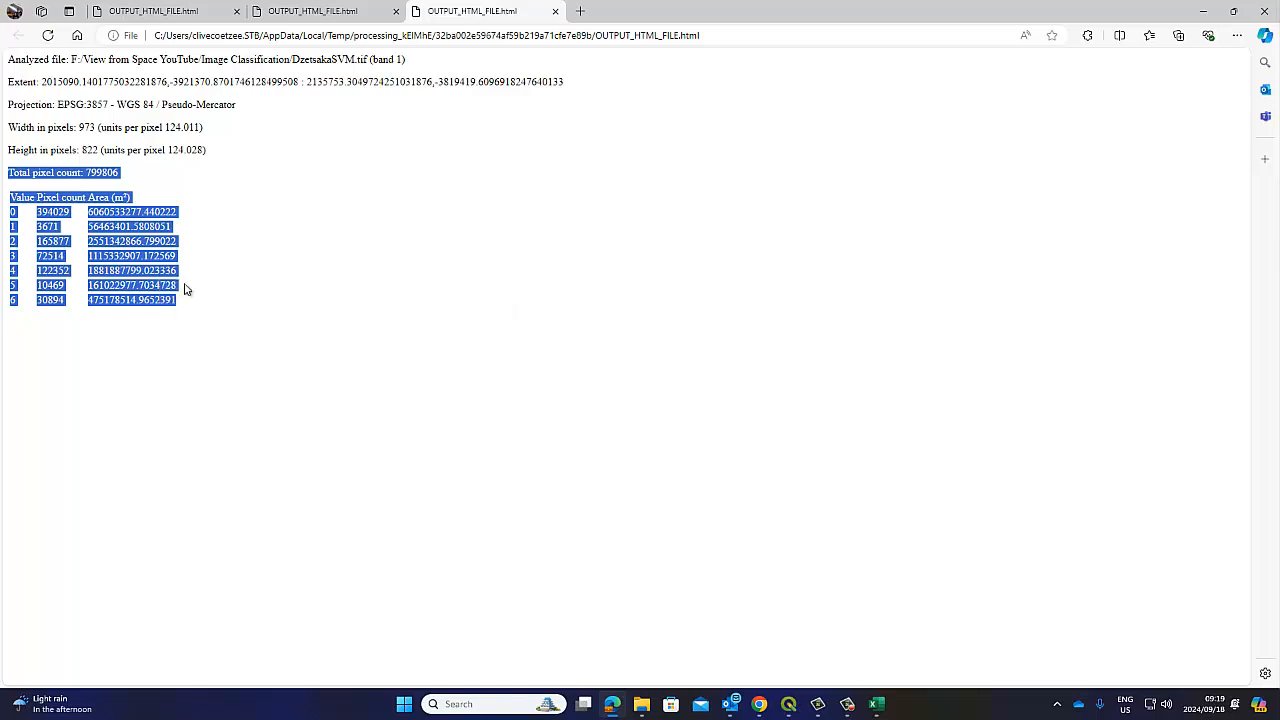
{"action": "left_click", "coordinate": [877, 704]}
{"action": "left_click", "coordinate": [84, 354]}
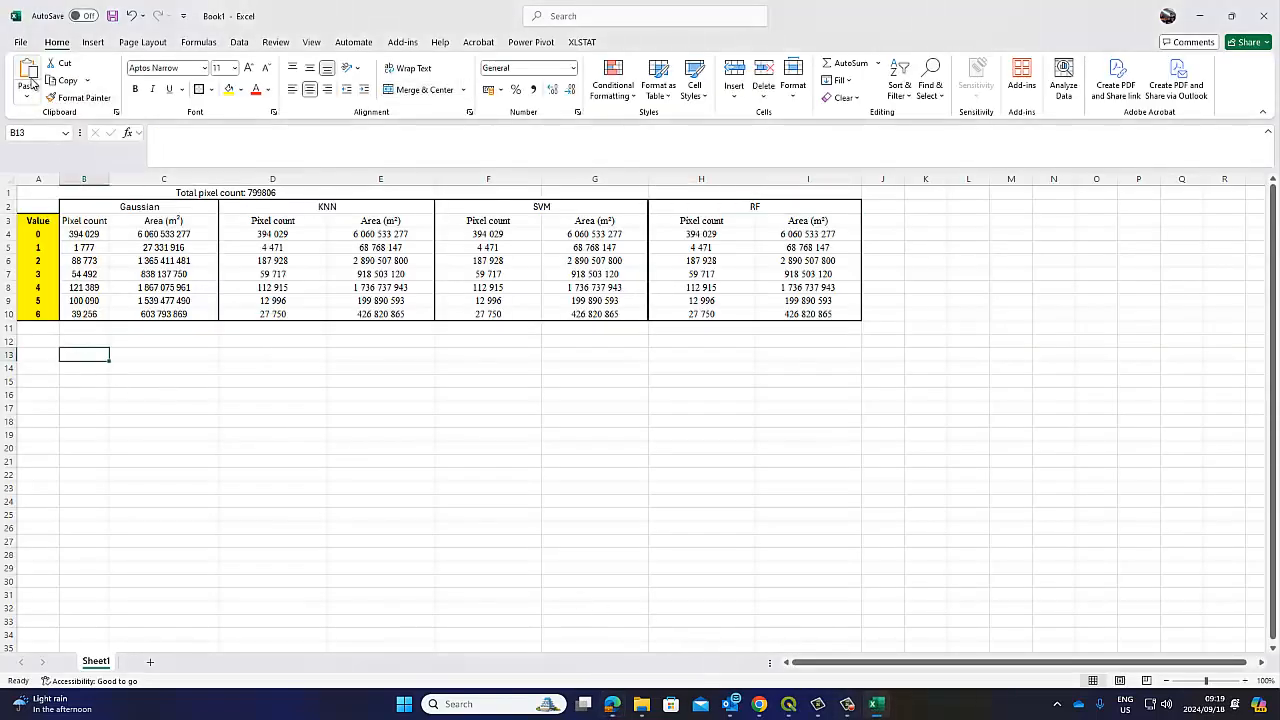
Paste the SVM report at B13, then copy its counts and areas into F4:G10
{"action": "key", "text": "ctrl+v"}
{"action": "left_click_drag", "start_coordinate": [231, 448], "coordinate": [241, 522]}
{"action": "right_click", "coordinate": [240, 520]}
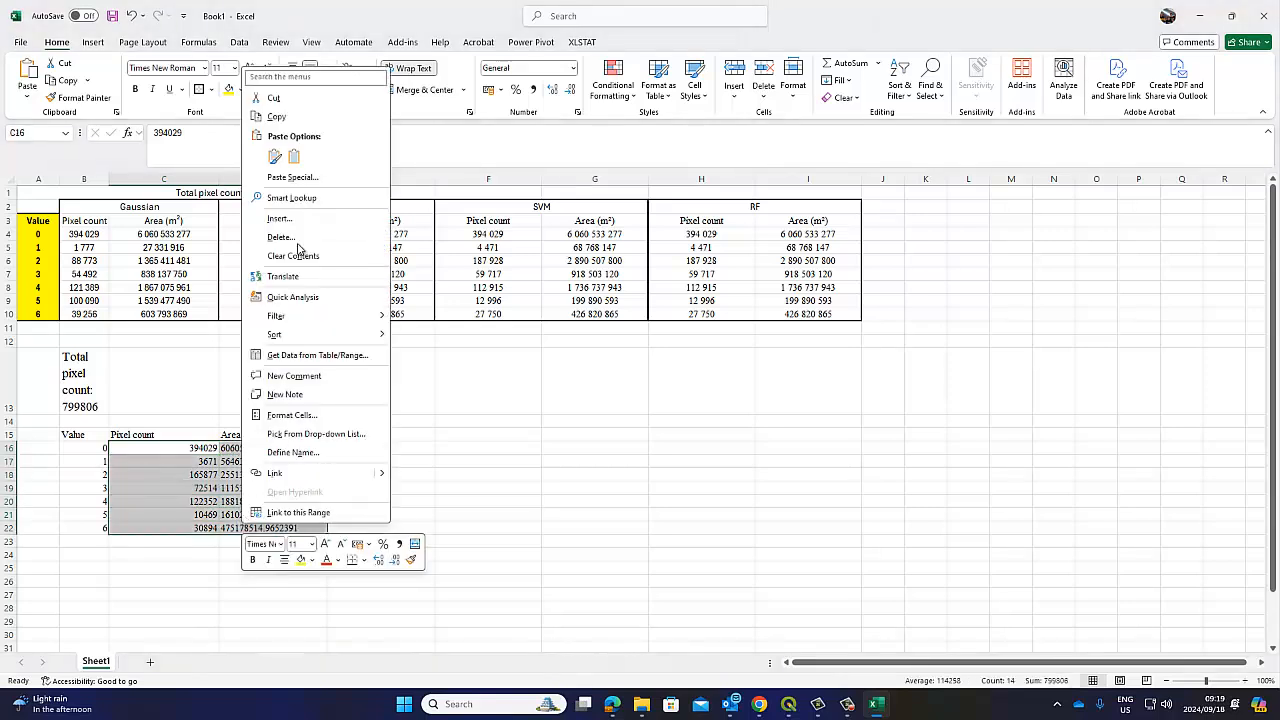
{"action": "left_click", "coordinate": [285, 116]}
{"action": "left_click_drag", "start_coordinate": [480, 233], "coordinate": [610, 313]}
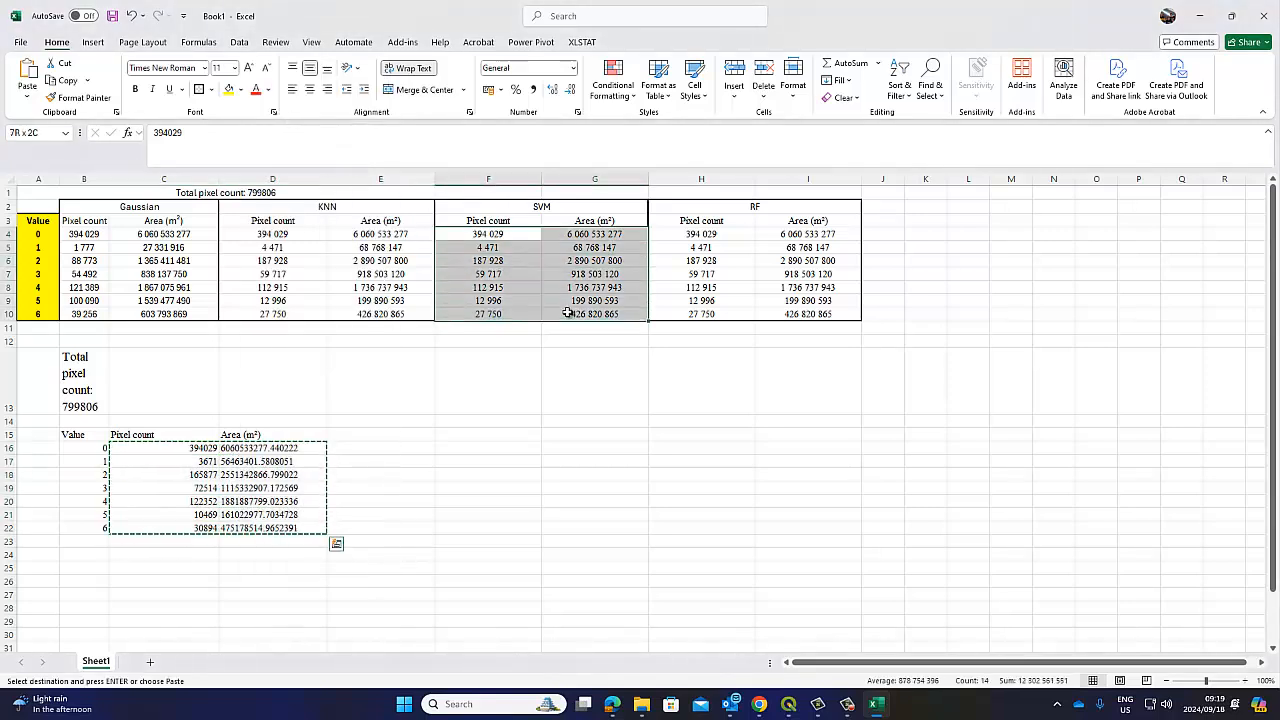
{"action": "left_click", "coordinate": [30, 75]}
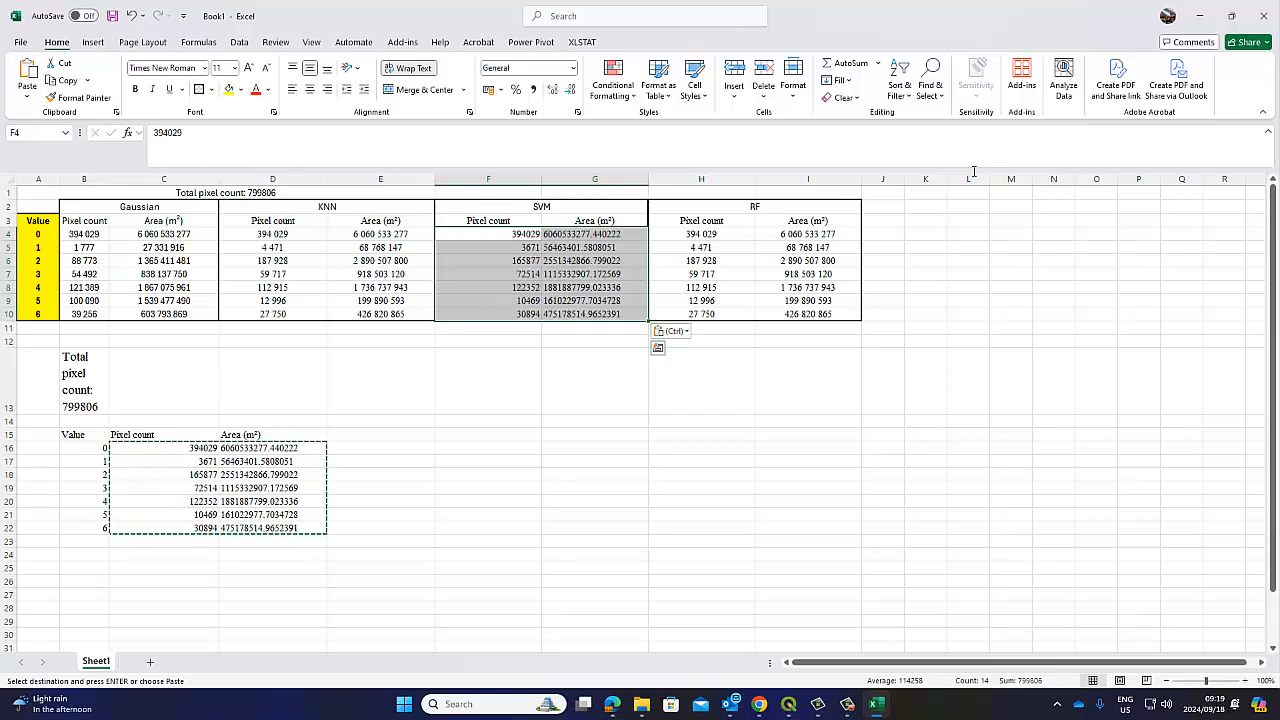
Replace all periods with commas in the SVM values
{"action": "left_click", "coordinate": [930, 80]}
{"action": "left_click", "coordinate": [950, 135]}
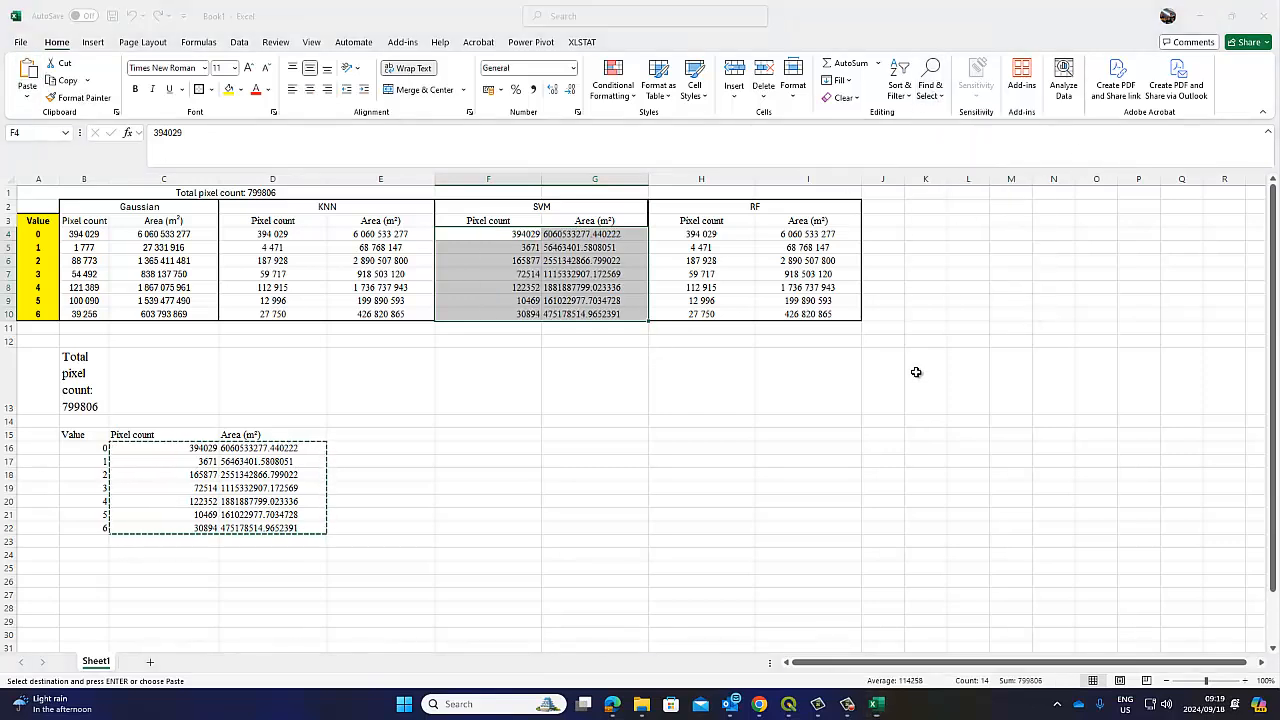
{"action": "left_click", "coordinate": [949, 452]}
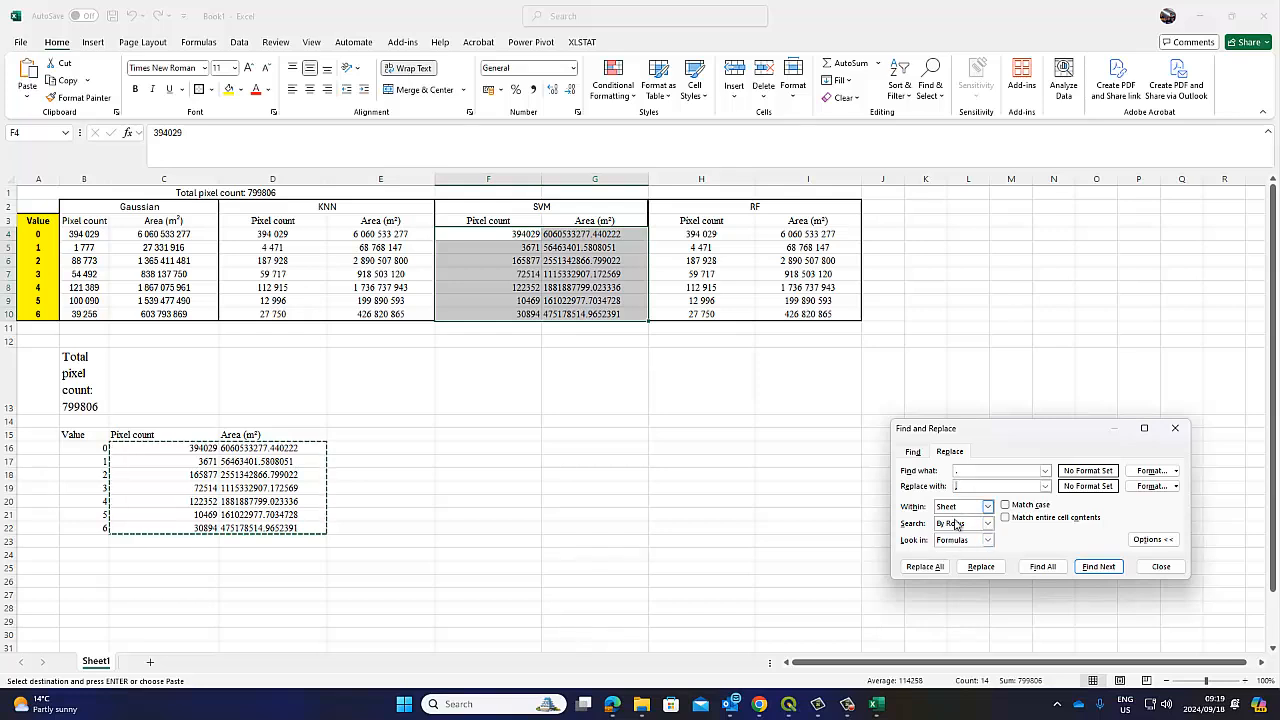
{"action": "left_click", "coordinate": [924, 567]}
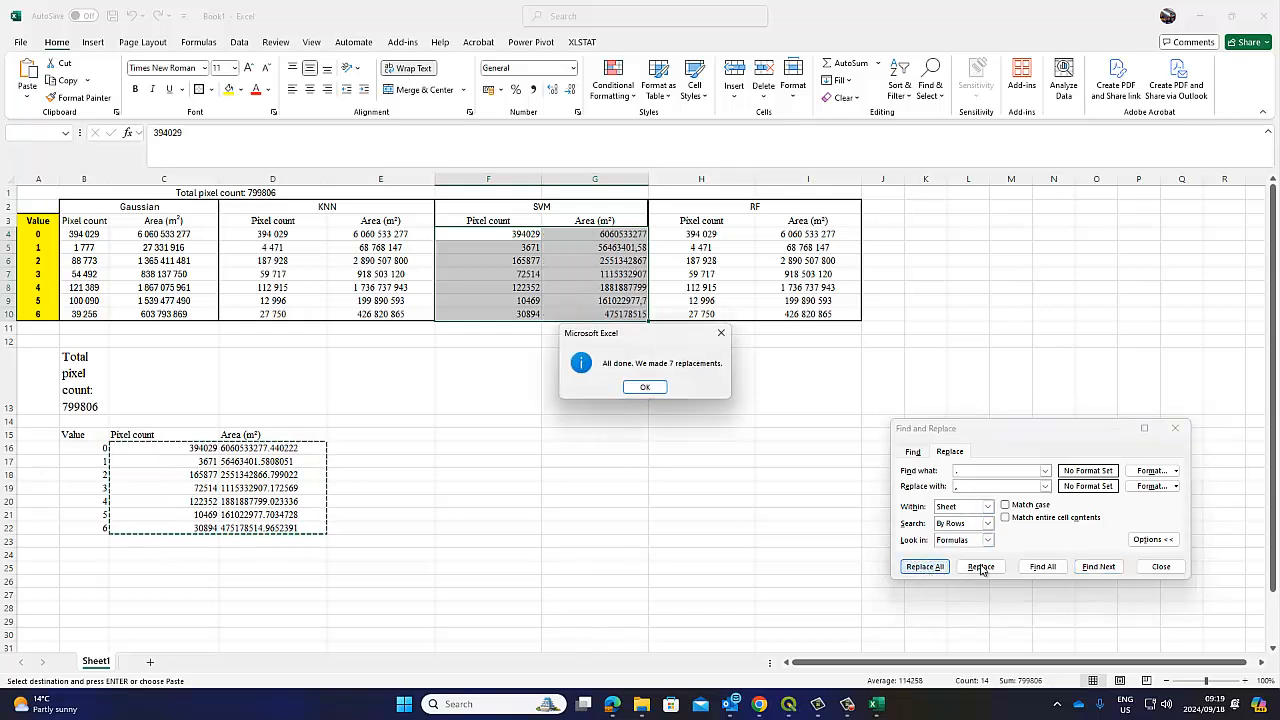
{"action": "left_click", "coordinate": [646, 388]}
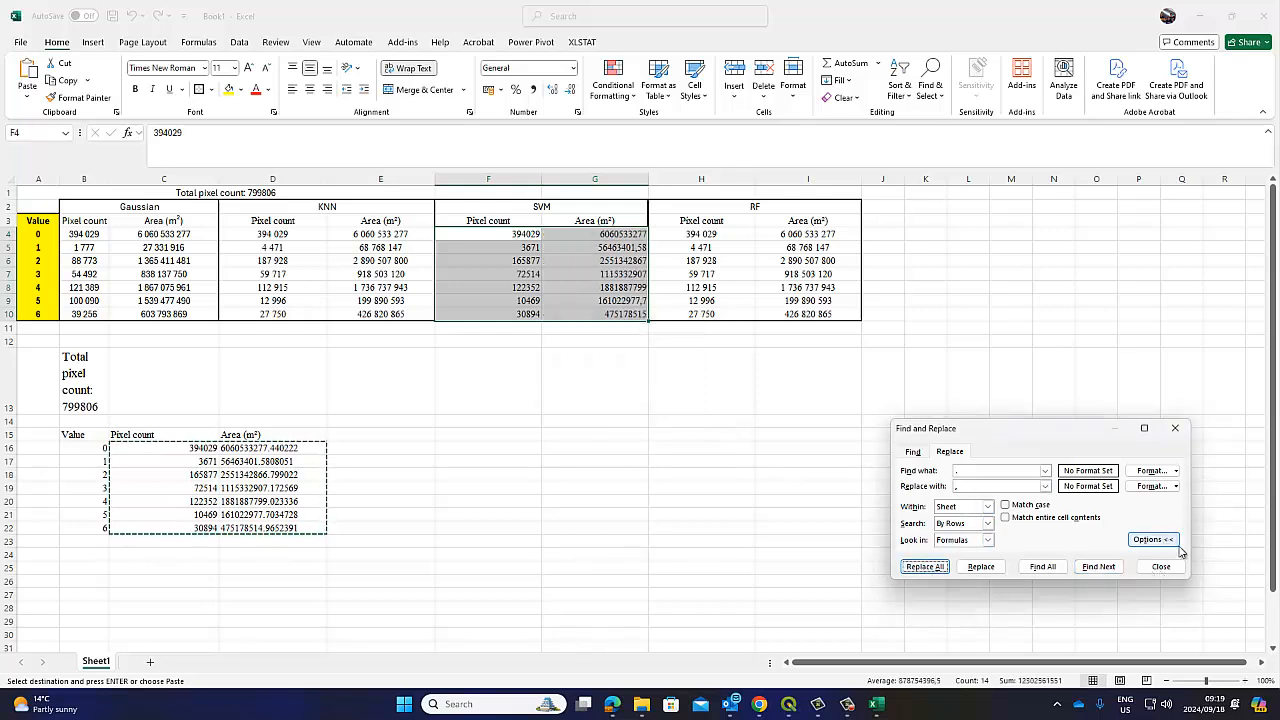
{"action": "left_click", "coordinate": [1160, 566]}
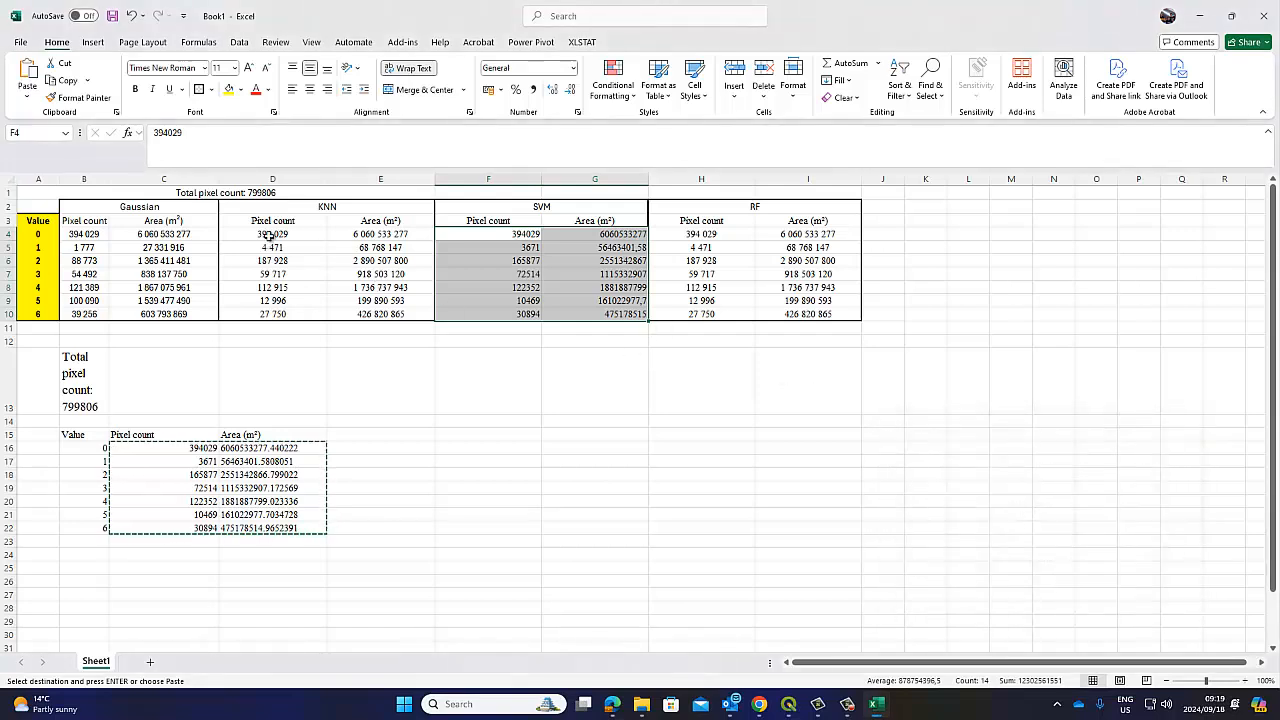
Copy the KNN cells' number format from D4:E5 onto the SVM range F4:G10
{"action": "left_click_drag", "start_coordinate": [270, 236], "coordinate": [380, 247]}
{"action": "left_click", "coordinate": [80, 97]}
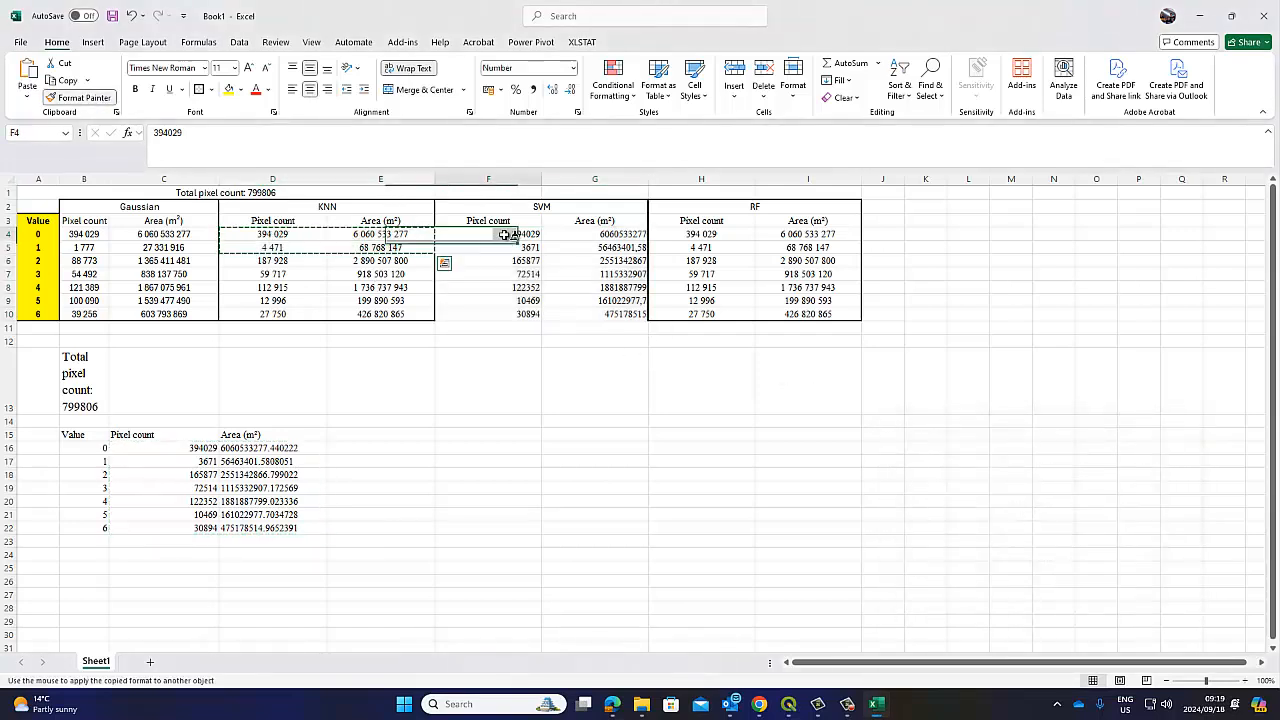
{"action": "mouse_move", "coordinate": [505, 234]}
{"action": "left_mouse_down"}
{"action": "mouse_move", "coordinate": [620, 310]}
{"action": "mouse_move", "coordinate": [595, 314]}
{"action": "left_mouse_up"}
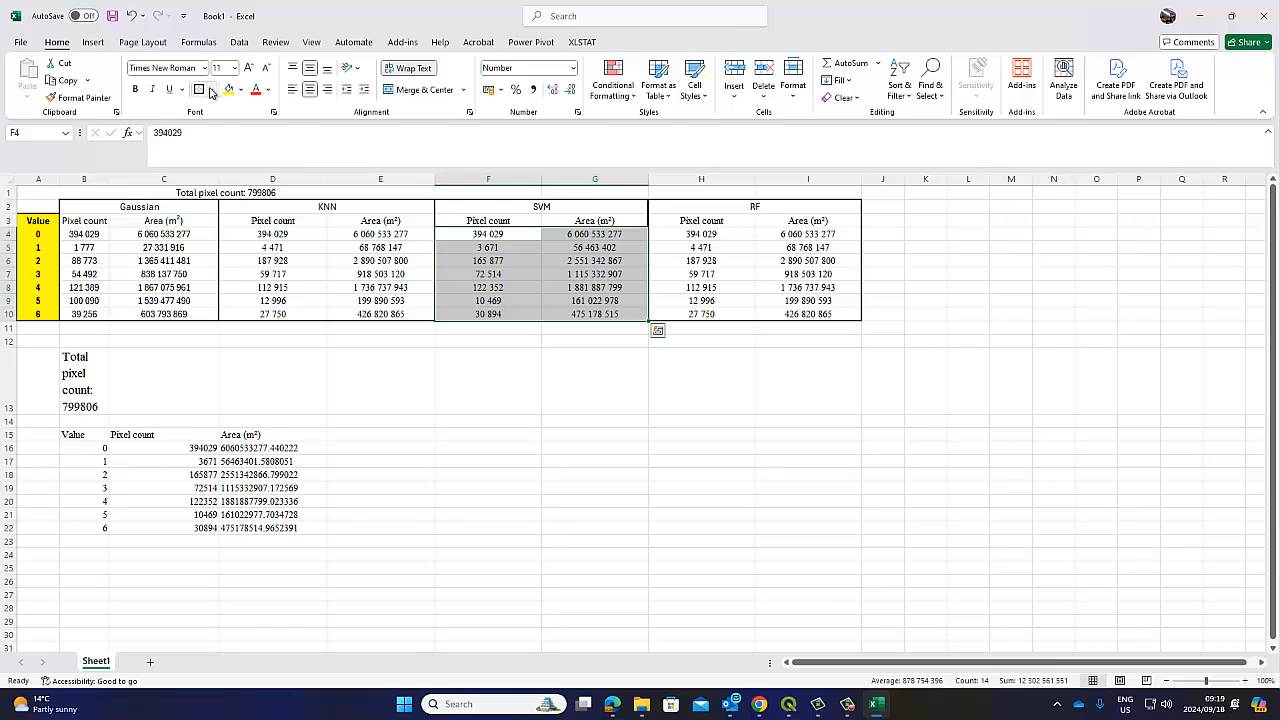
{"action": "left_click", "coordinate": [488, 435]}
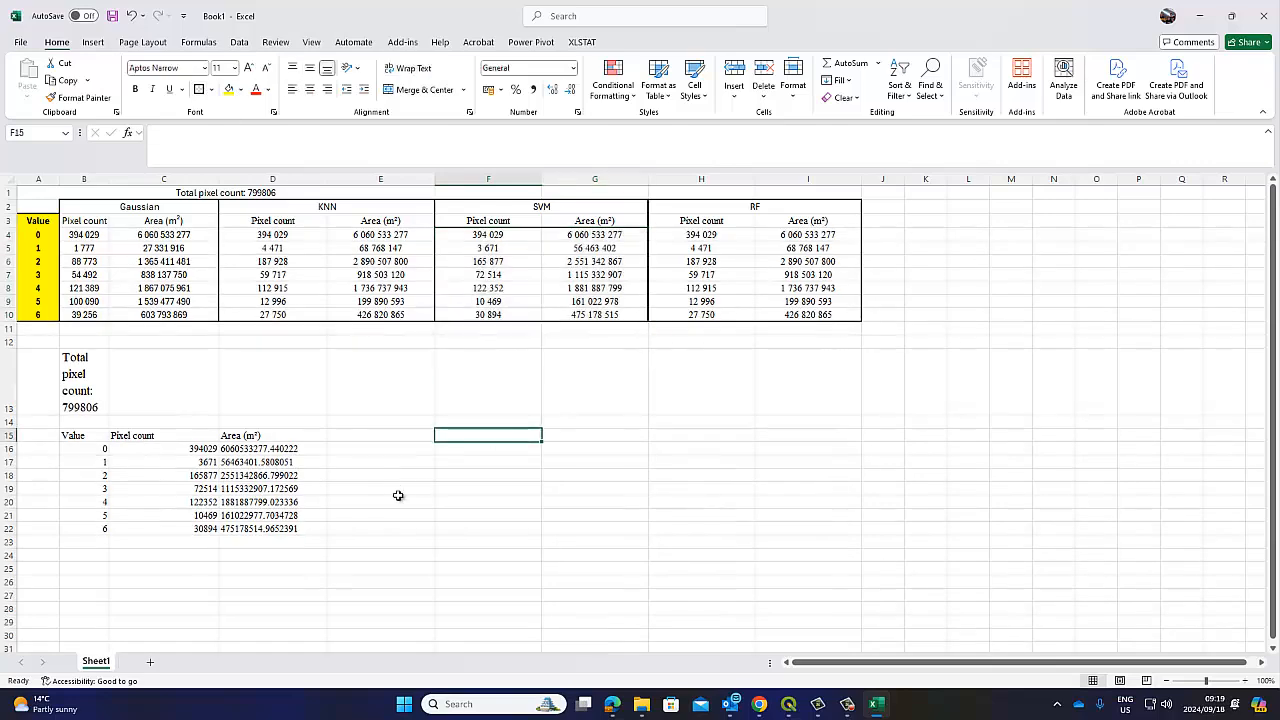
Rerun the unique values report in QGIS with DzetsakaRandomForest as the input layer
{"action": "left_click", "coordinate": [796, 705]}
{"action": "left_click", "coordinate": [643, 632]}
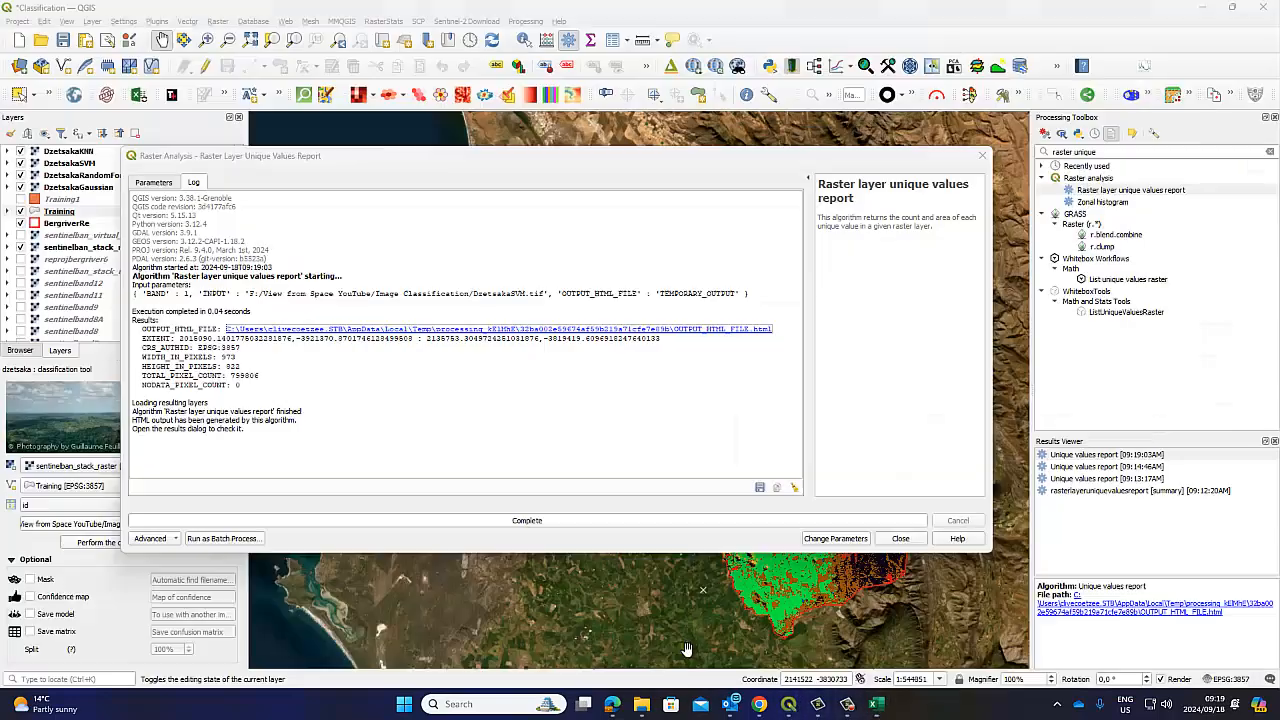
{"action": "left_click", "coordinate": [155, 183]}
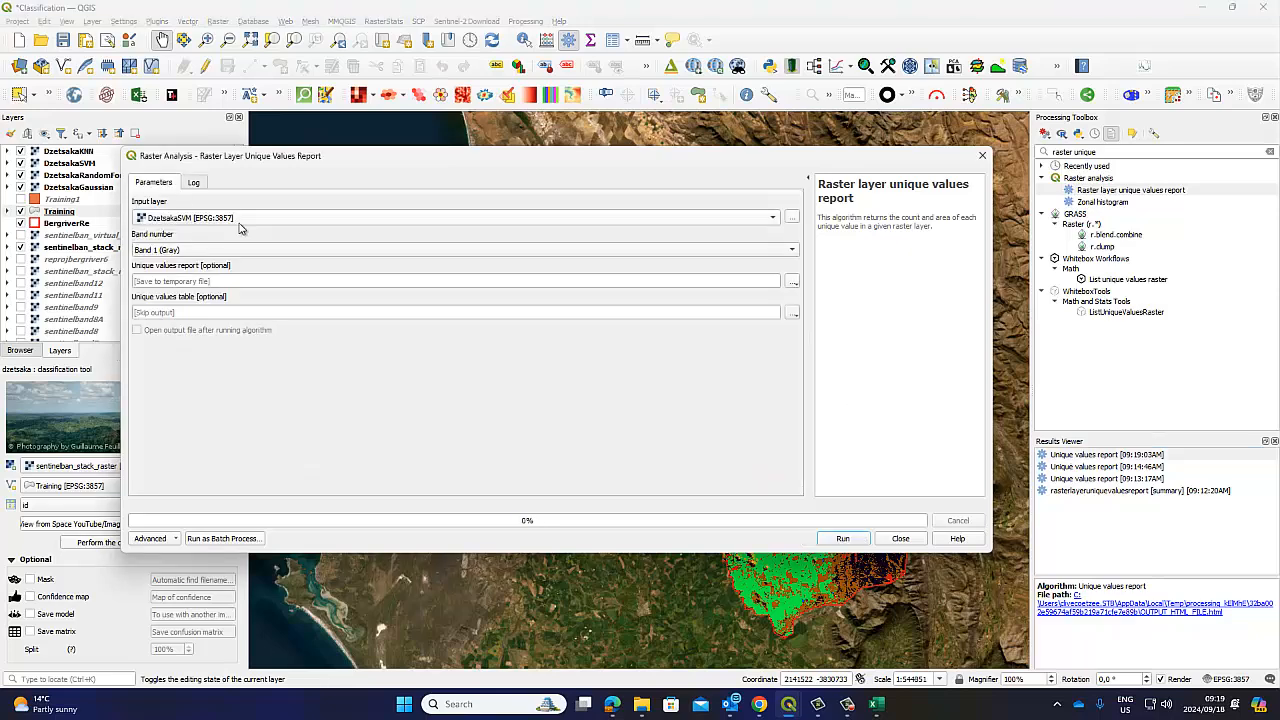
{"action": "left_click", "coordinate": [240, 218]}
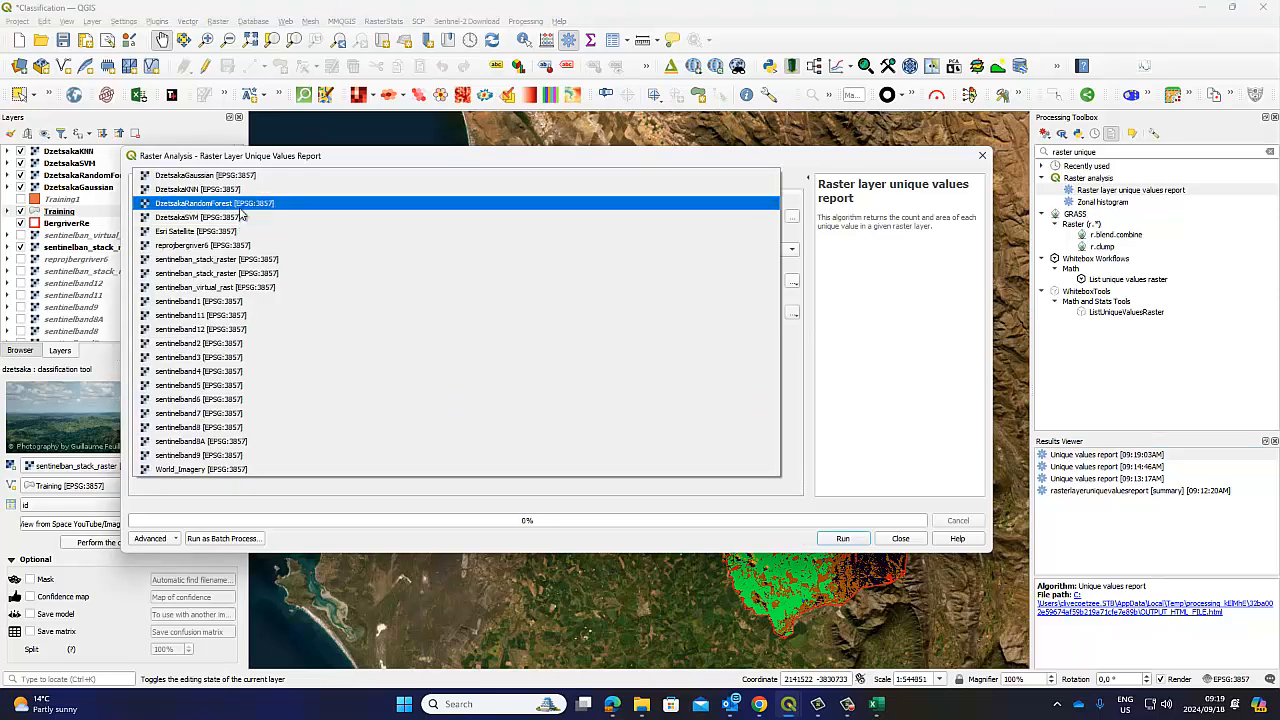
{"action": "left_click", "coordinate": [230, 203]}
{"action": "left_click", "coordinate": [840, 539]}
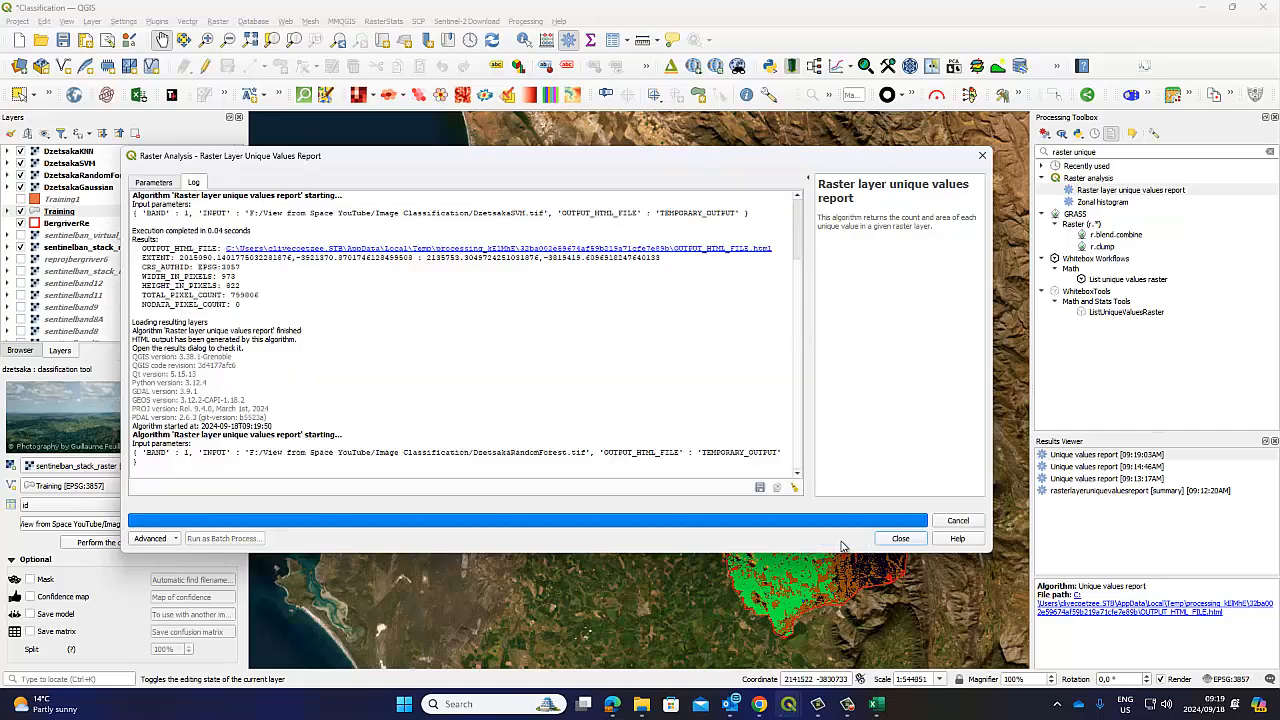
Copy the Random Forest report's pixel count and area table, then return to Excel
{"action": "double_click", "coordinate": [1104, 458]}
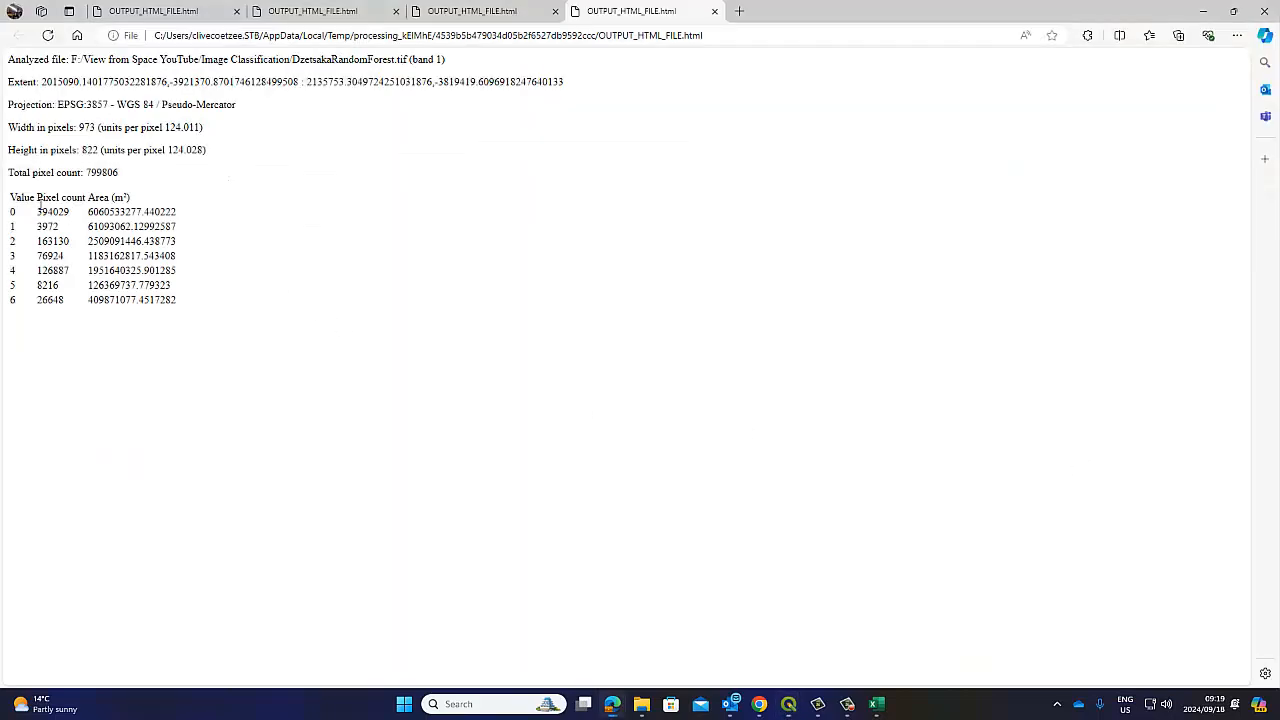
{"action": "left_click_drag", "start_coordinate": [70, 185], "coordinate": [162, 292]}
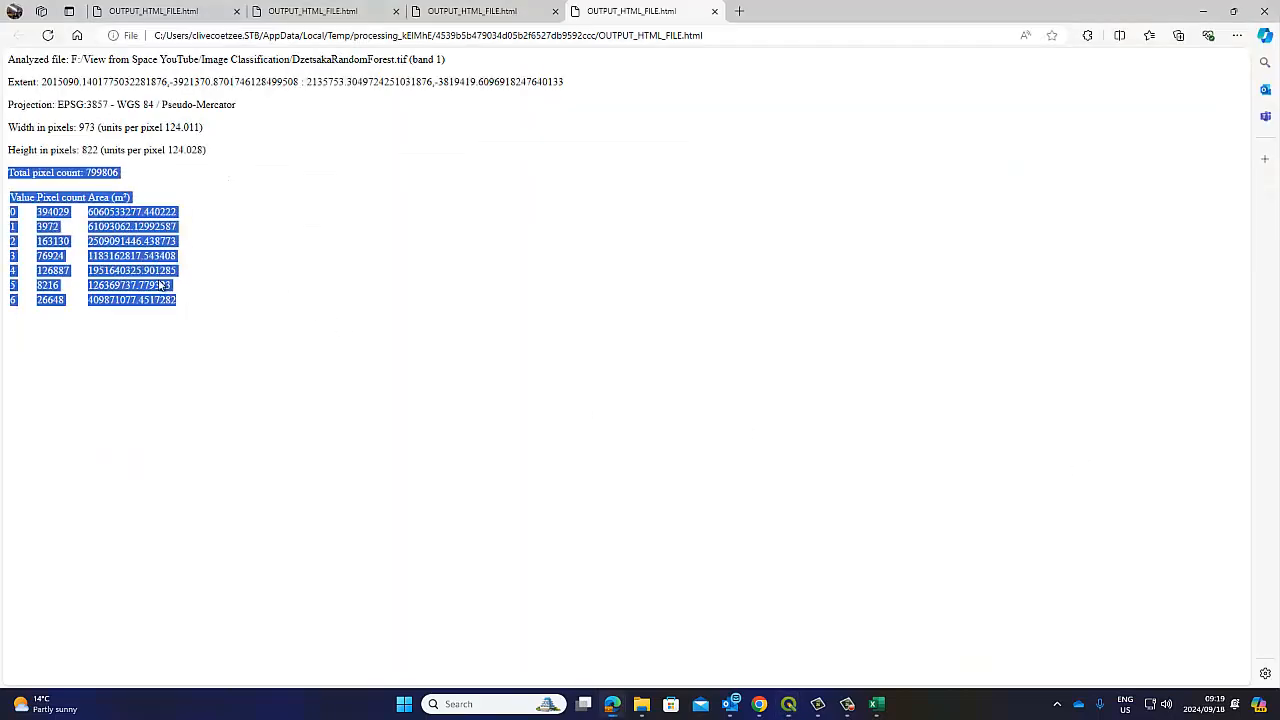
{"action": "right_click", "coordinate": [160, 288]}
{"action": "left_click", "coordinate": [172, 278]}
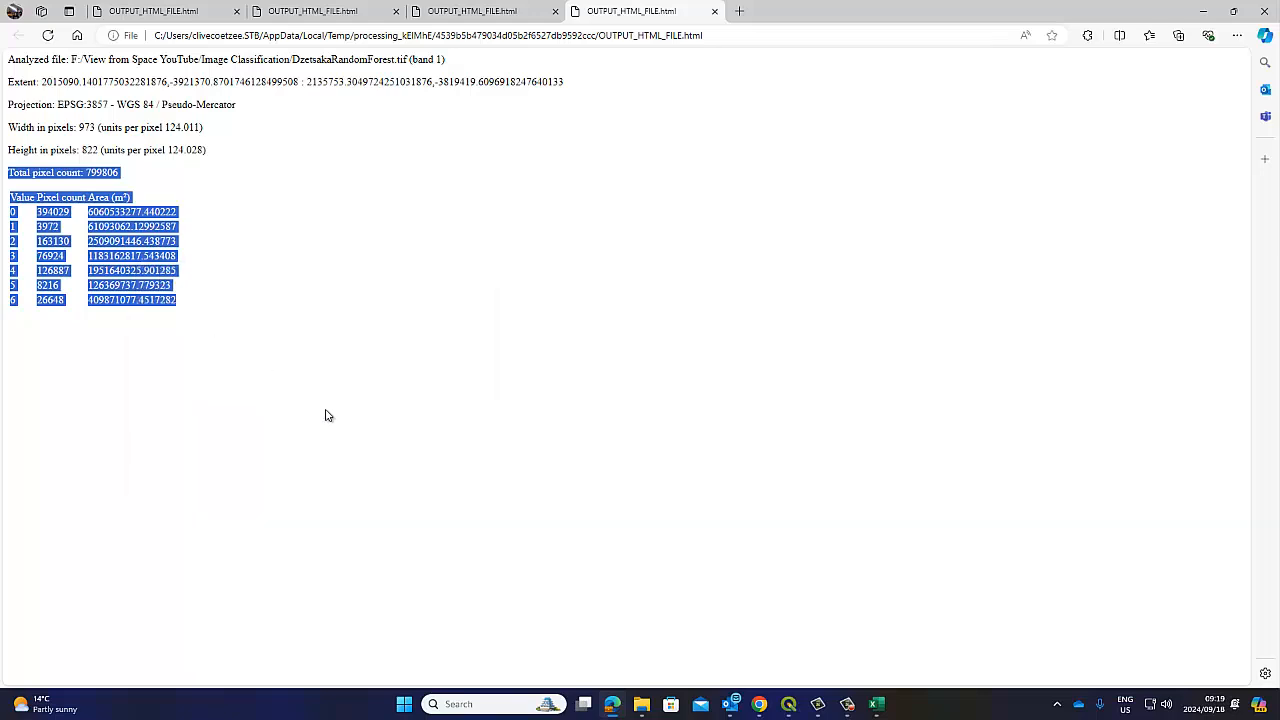
{"action": "left_click", "coordinate": [874, 705]}
Paste the Random Forest report at B13 and paste its counts and areas as values at H4
{"action": "left_click", "coordinate": [88, 390]}
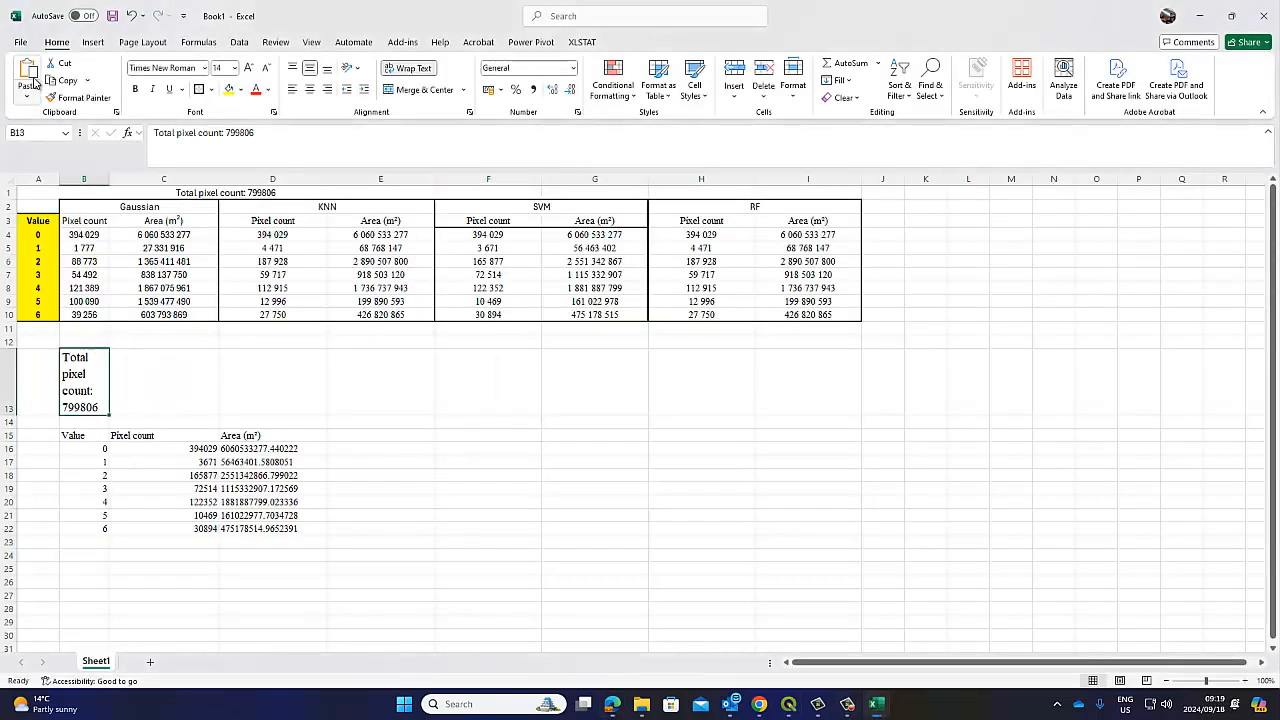
{"action": "key", "text": "ctrl+v"}
{"action": "left_click_drag", "start_coordinate": [196, 449], "coordinate": [267, 527]}
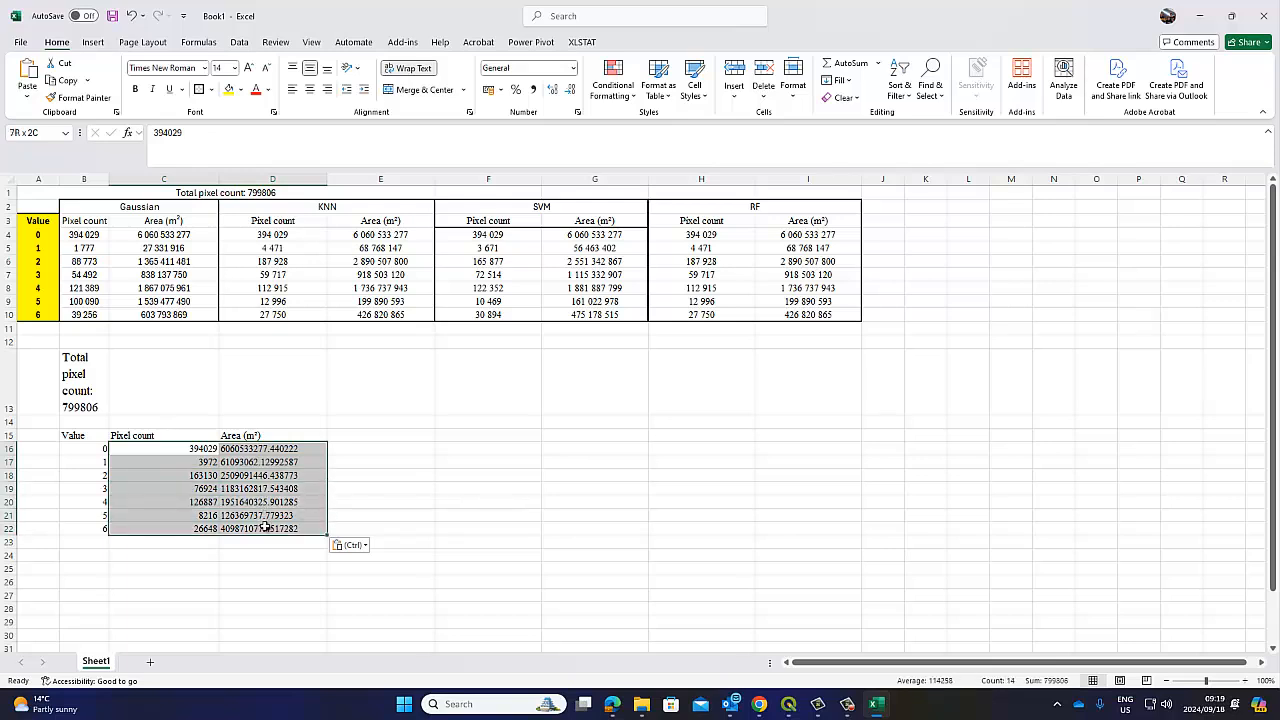
{"action": "right_click", "coordinate": [266, 527]}
{"action": "left_click", "coordinate": [300, 120]}
{"action": "left_click", "coordinate": [695, 236]}
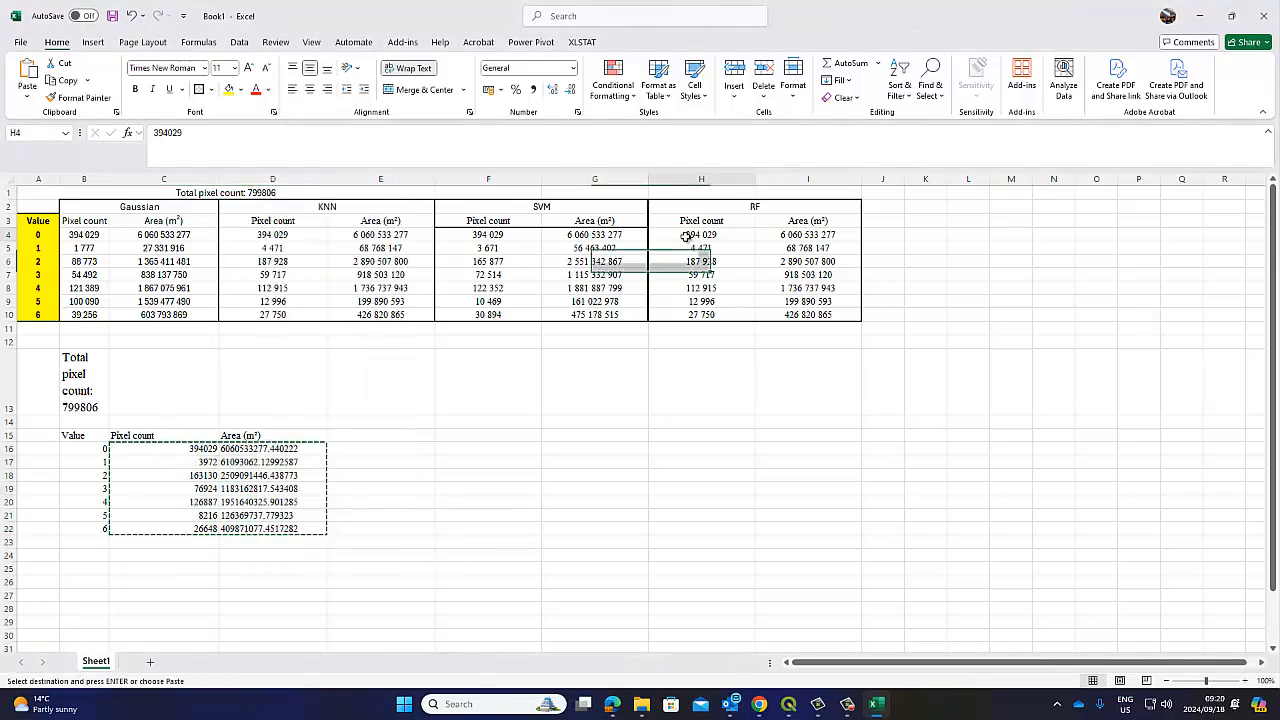
{"action": "right_click", "coordinate": [690, 240]}
{"action": "left_click", "coordinate": [739, 328]}
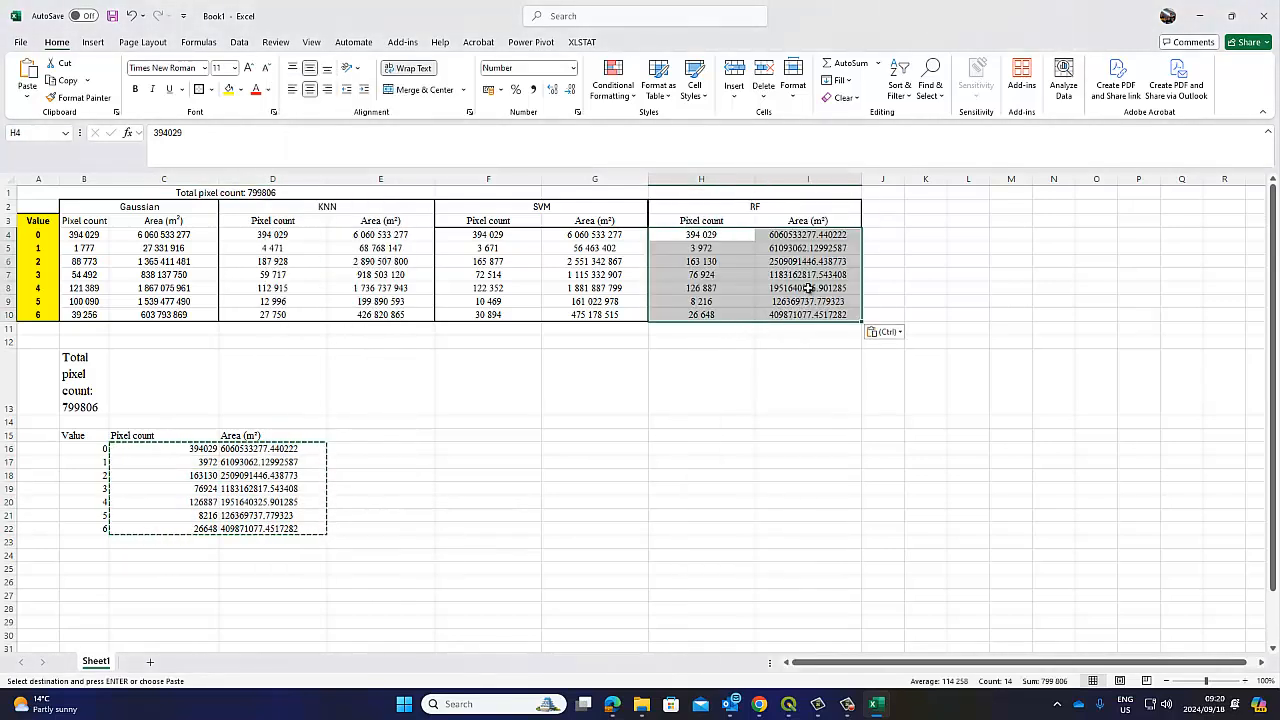
Replace all periods with commas in the RF values
{"action": "left_click", "coordinate": [938, 76]}
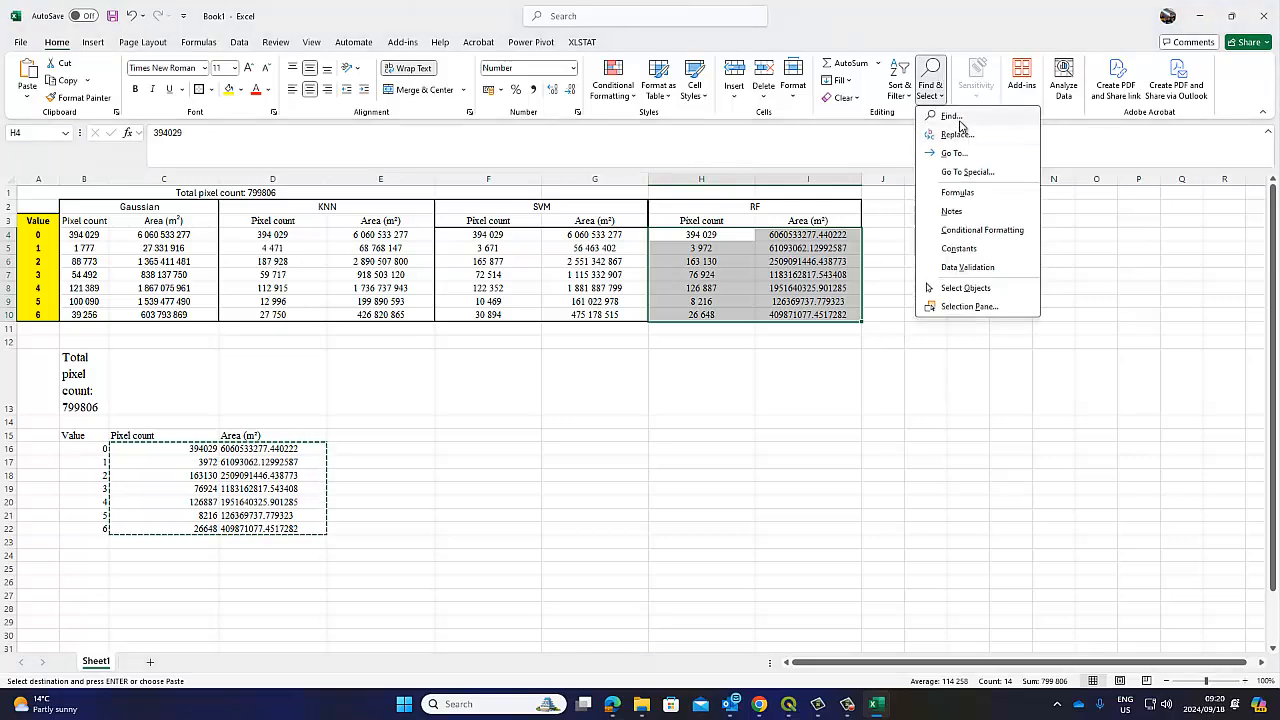
{"action": "left_click", "coordinate": [963, 121]}
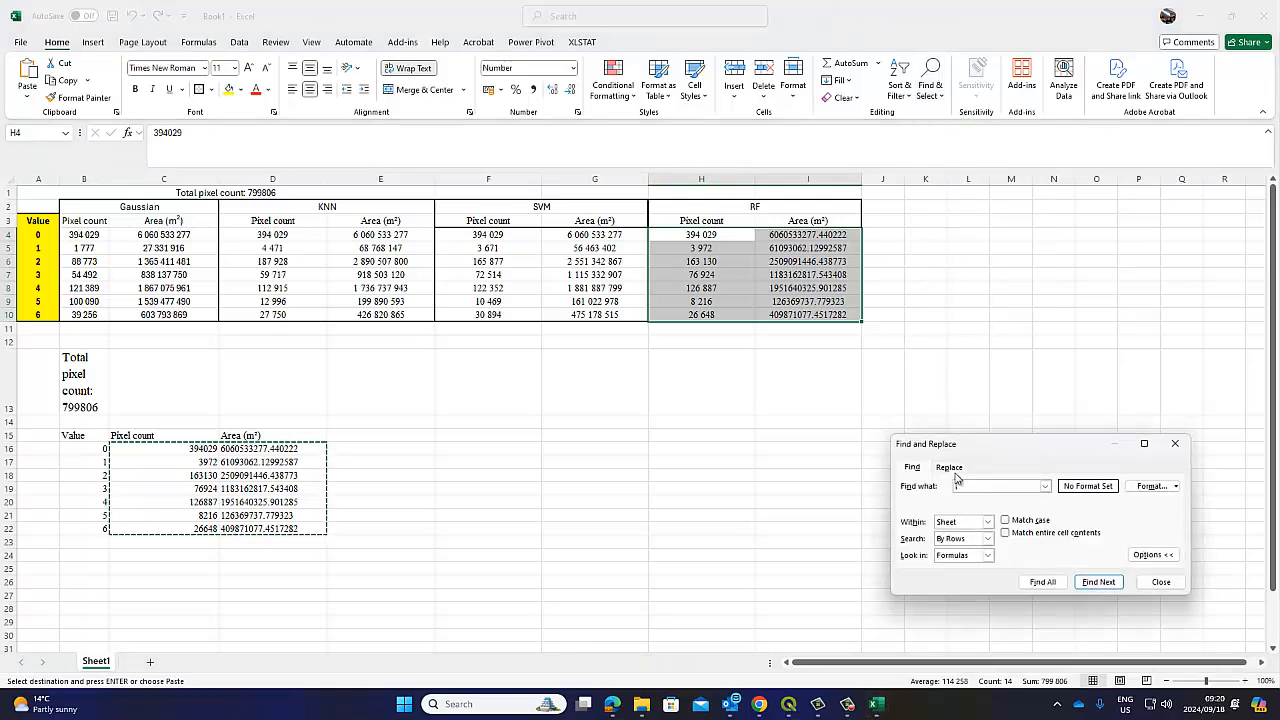
{"action": "left_click", "coordinate": [925, 582]}
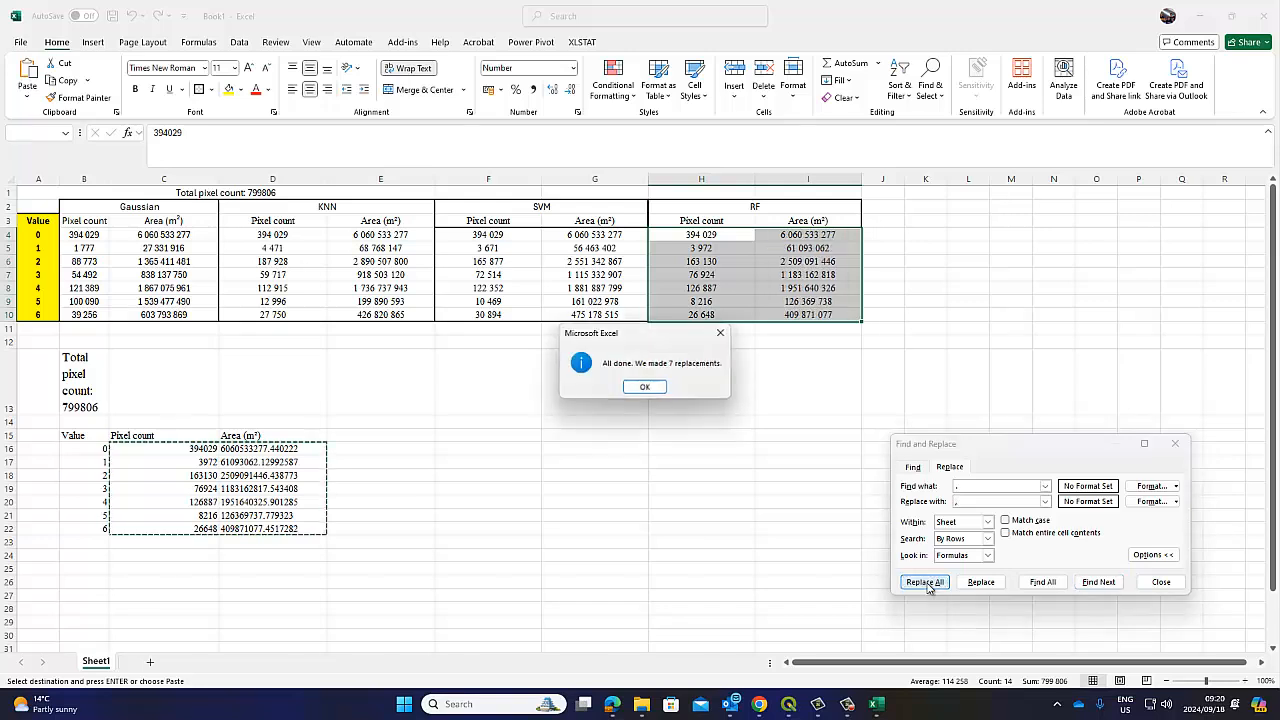
{"action": "left_click", "coordinate": [650, 390]}
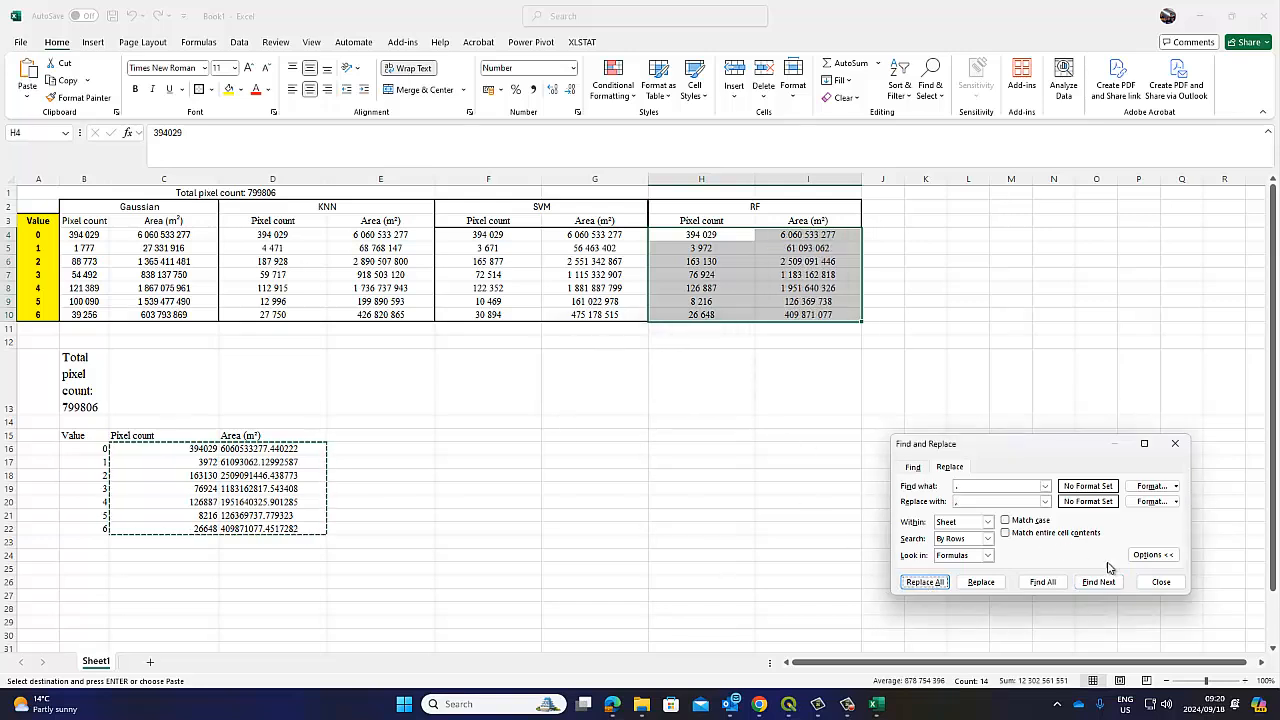
{"action": "left_click", "coordinate": [1161, 582]}
Delete the temporary pasted table in B13:E22
{"action": "left_click_drag", "start_coordinate": [88, 361], "coordinate": [430, 480]}
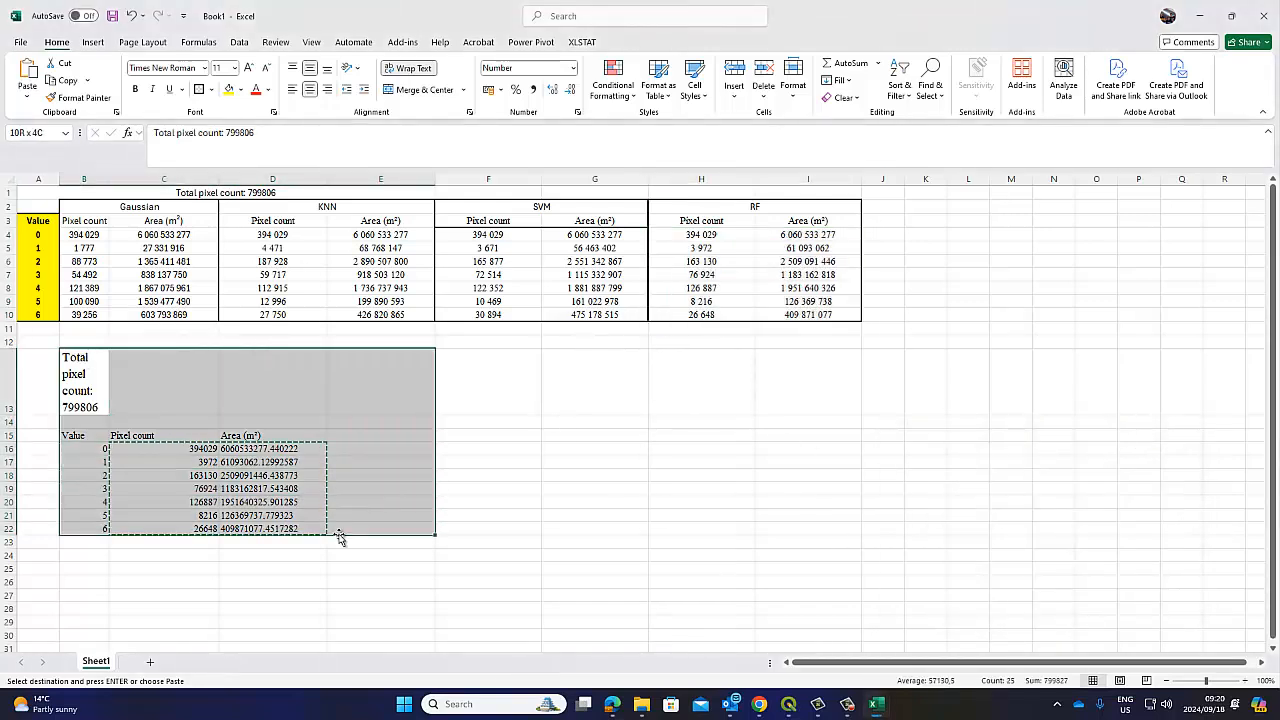
{"action": "key", "text": "Delete"}
{"action": "left_click", "coordinate": [636, 463]}
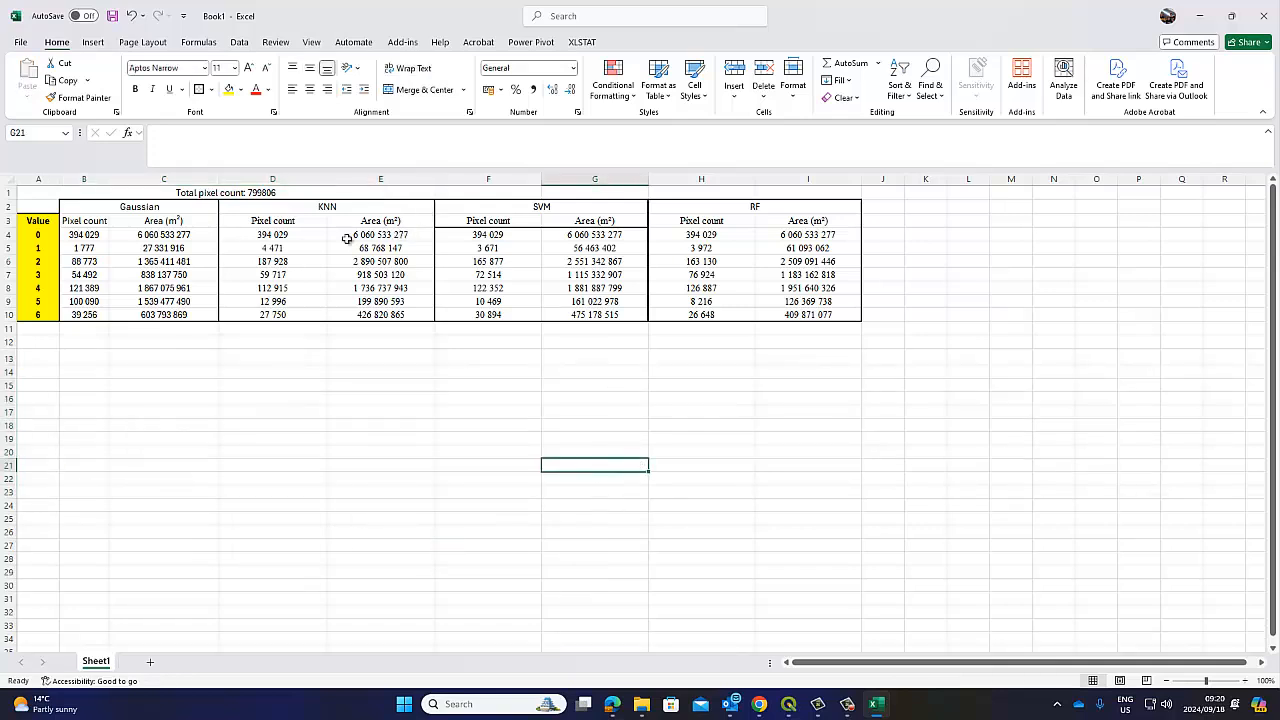
{"action": "left_click", "coordinate": [293, 249]}
{"action": "left_click", "coordinate": [487, 249]}
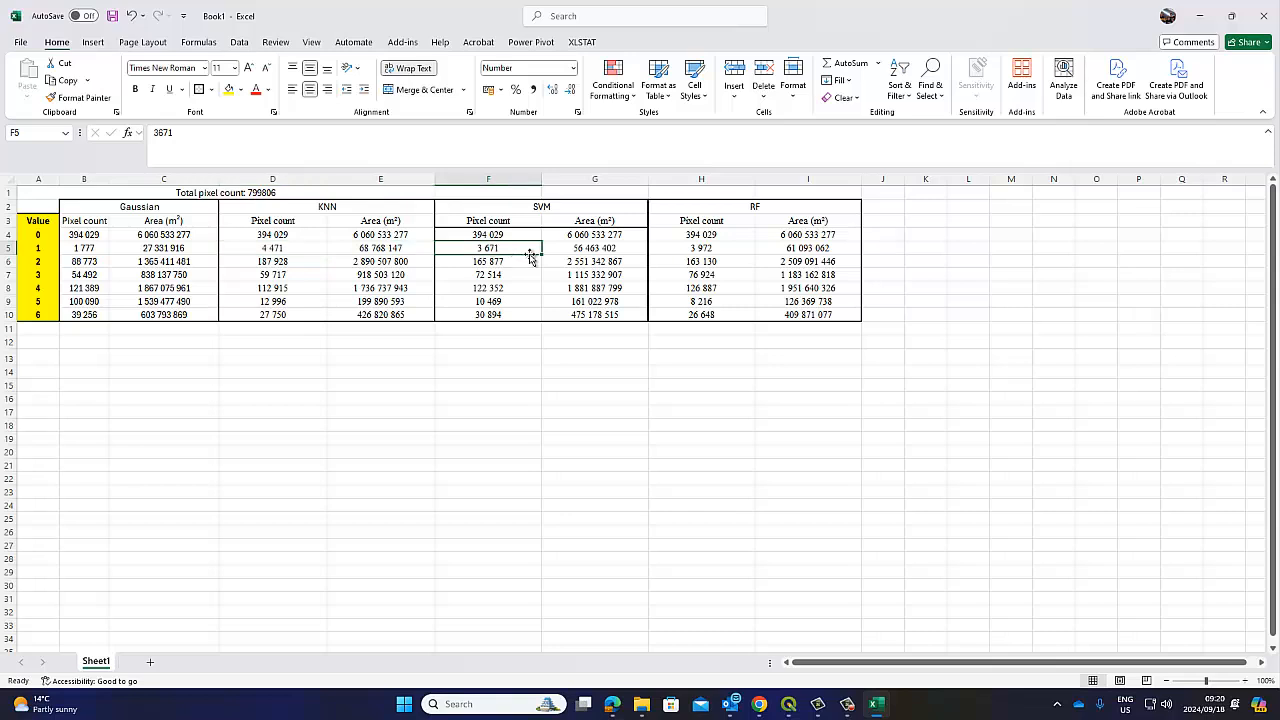
{"action": "left_click", "coordinate": [544, 210]}
{"action": "left_click", "coordinate": [694, 249]}
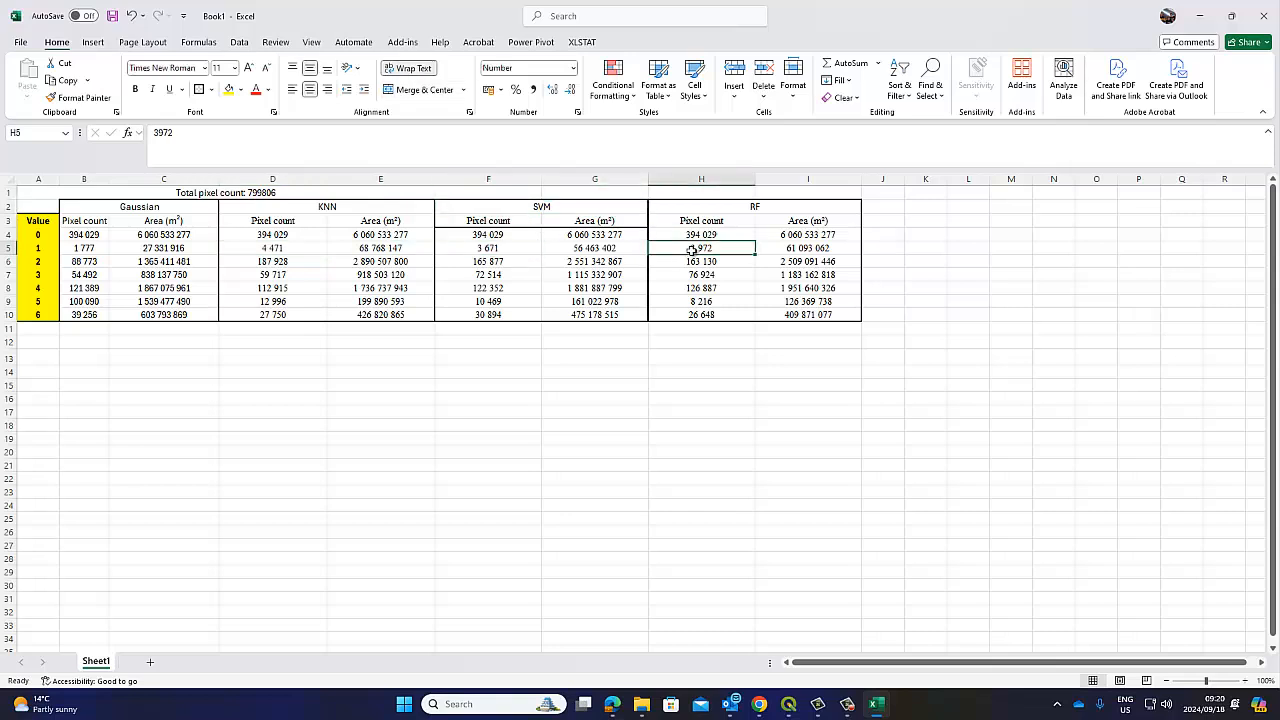
{"action": "left_click", "coordinate": [498, 249]}
{"action": "left_click", "coordinate": [690, 251]}
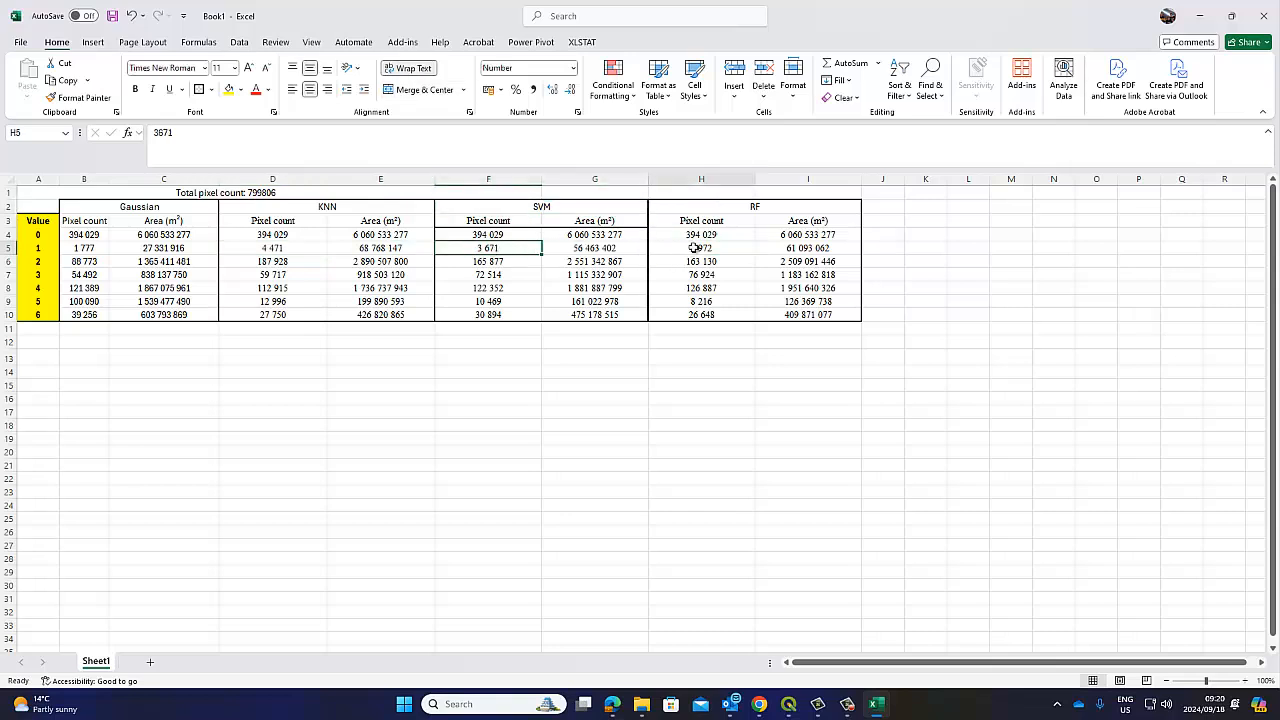
{"action": "left_click", "coordinate": [511, 259]}
{"action": "left_click", "coordinate": [682, 260]}
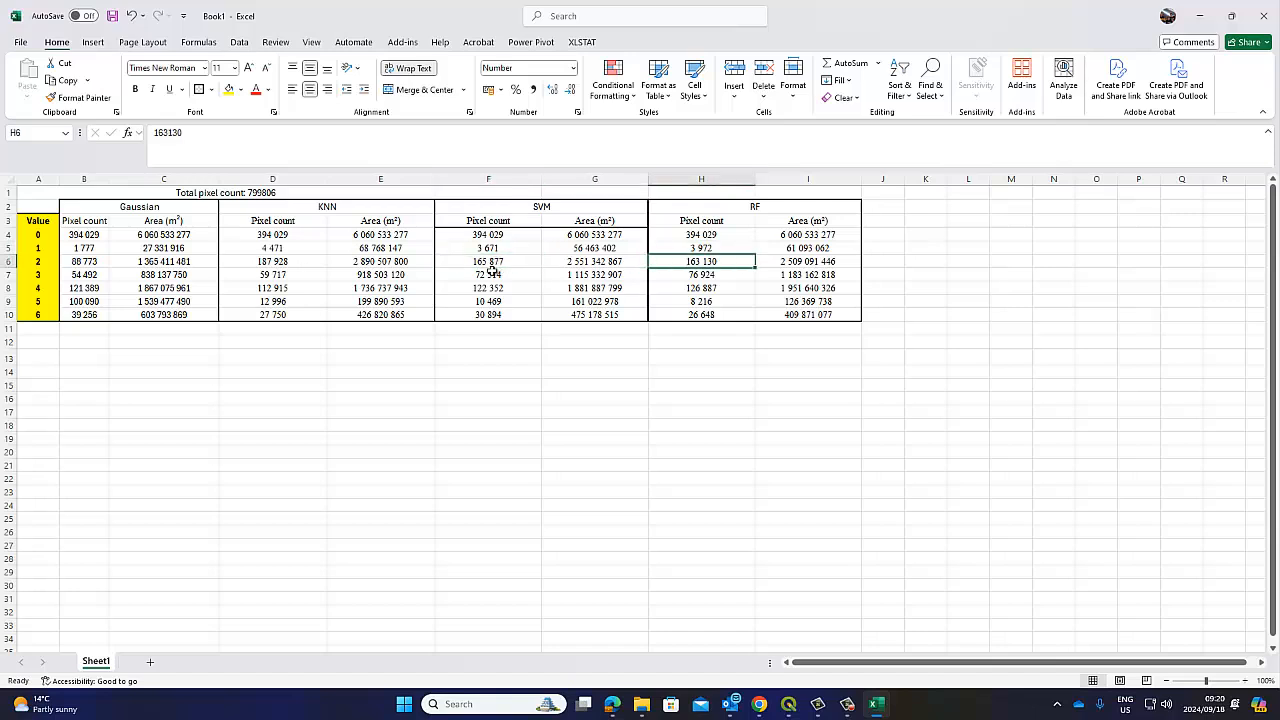
{"action": "left_click", "coordinate": [497, 274]}
{"action": "left_click", "coordinate": [676, 274]}
{"action": "left_click", "coordinate": [497, 288]}
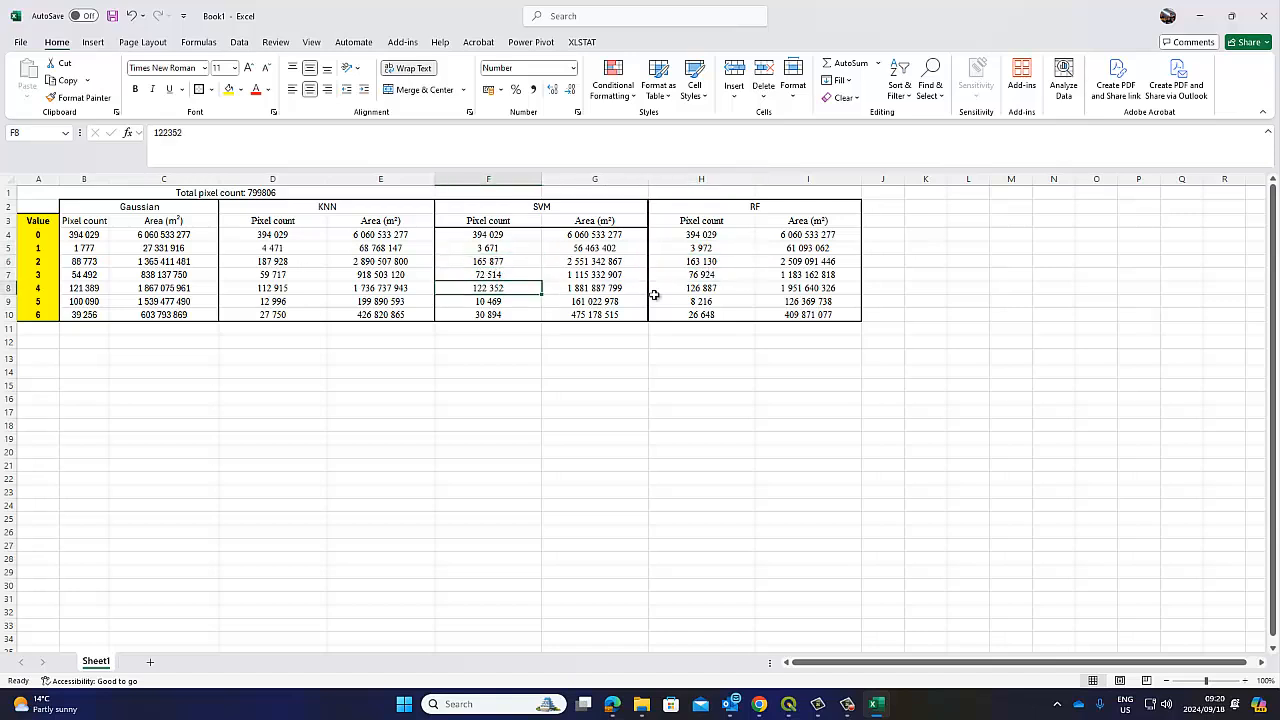
{"action": "left_click", "coordinate": [677, 288]}
{"action": "left_click", "coordinate": [491, 301]}
{"action": "left_click", "coordinate": [689, 301]}
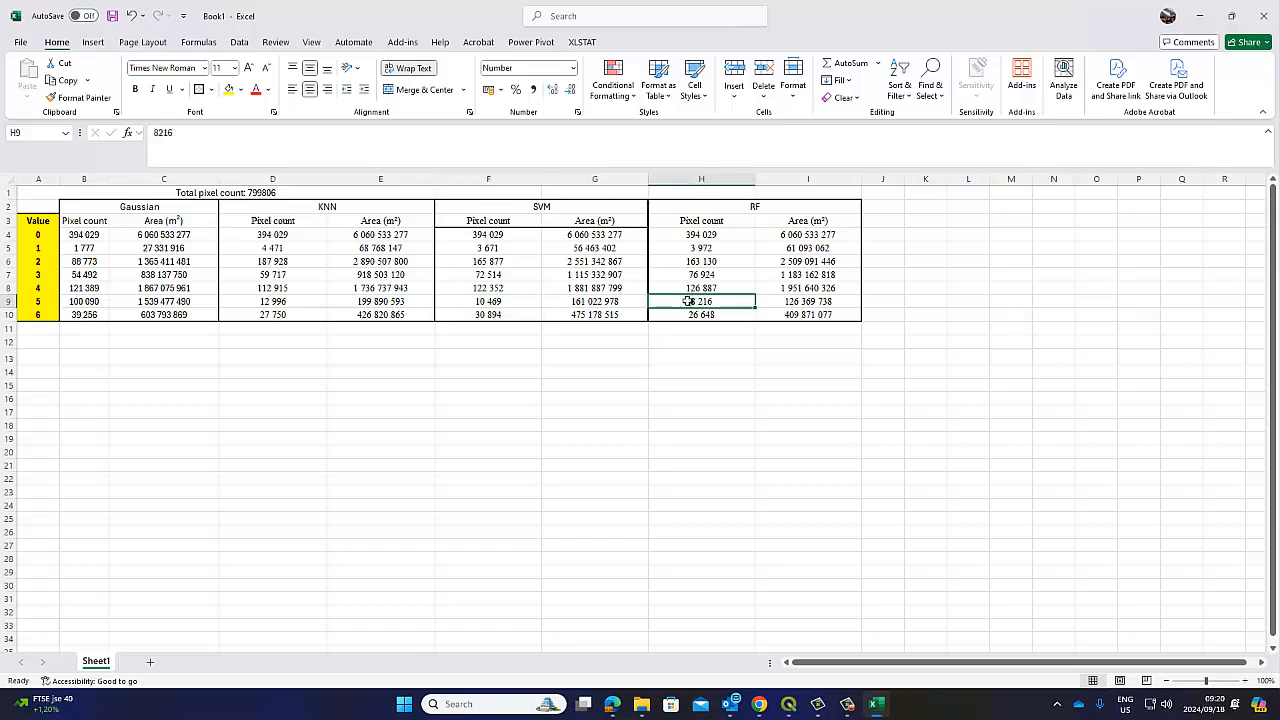
{"action": "left_click", "coordinate": [289, 300]}
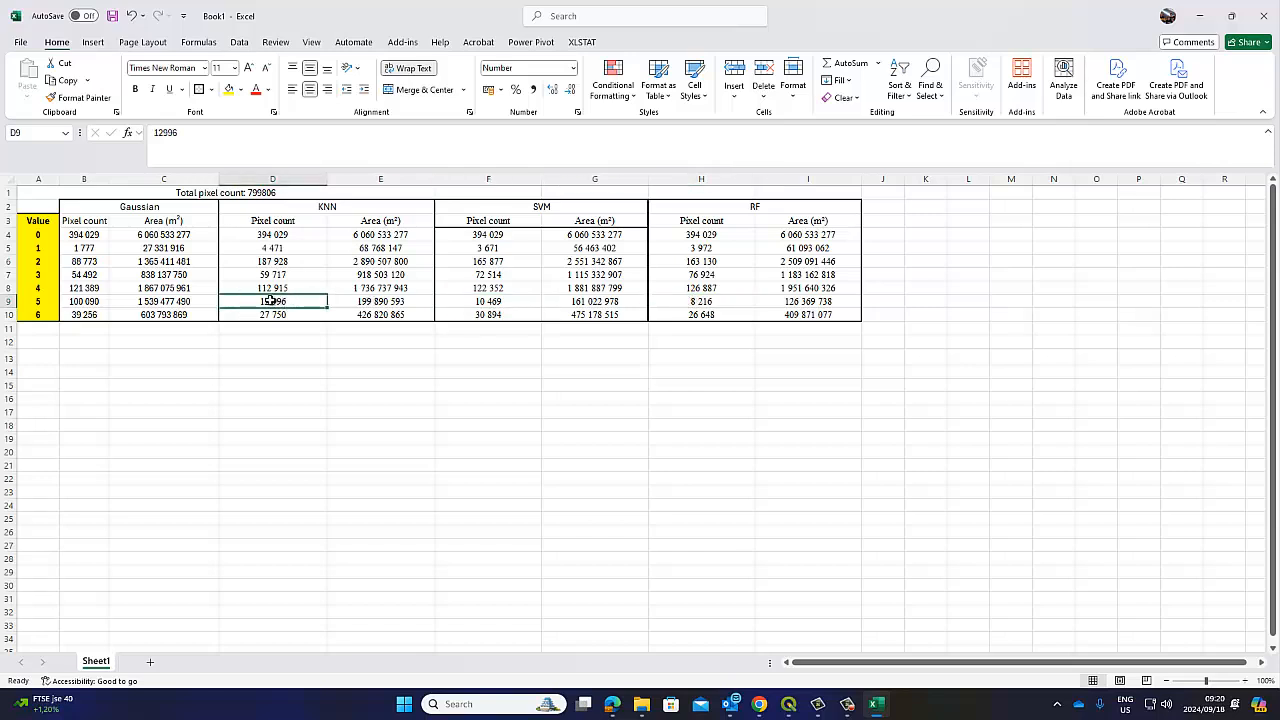
{"action": "left_click", "coordinate": [468, 300]}
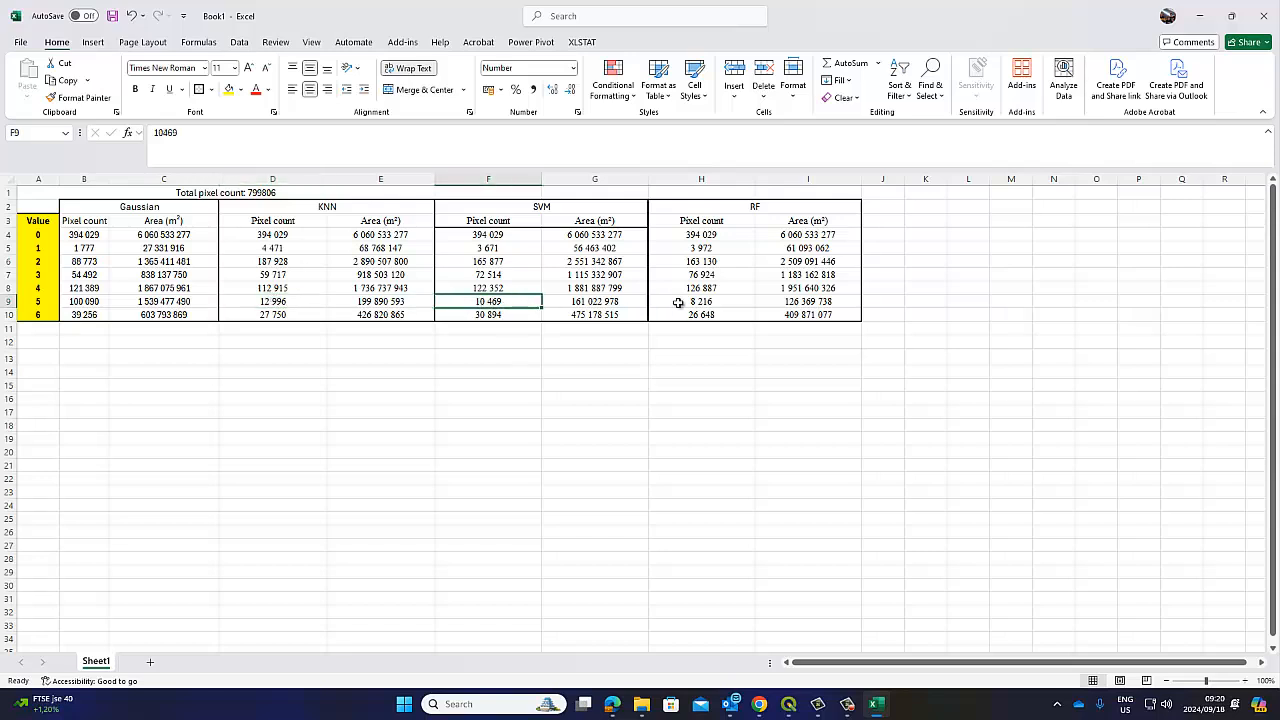
{"action": "left_click", "coordinate": [711, 304]}
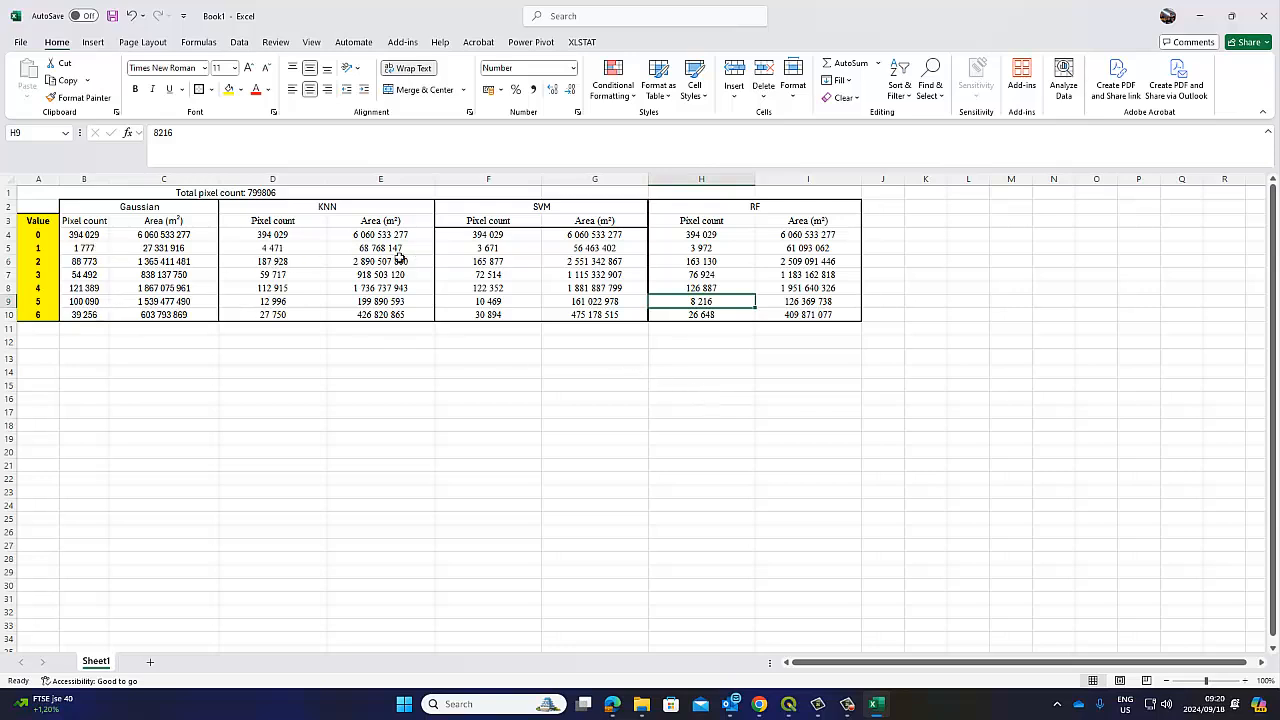
{"action": "left_click", "coordinate": [276, 249]}
{"action": "left_click", "coordinate": [472, 251]}
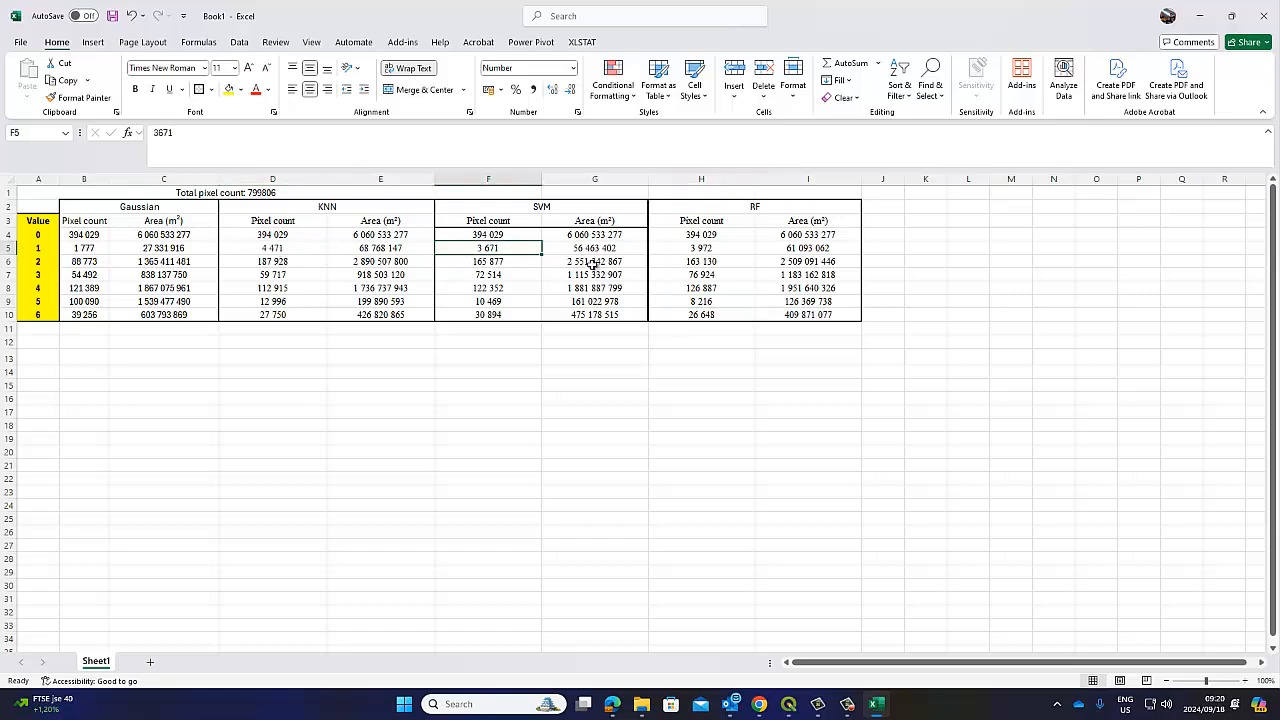
{"action": "left_click", "coordinate": [689, 251]}
{"action": "left_click", "coordinate": [500, 252]}
{"action": "left_click", "coordinate": [688, 250]}
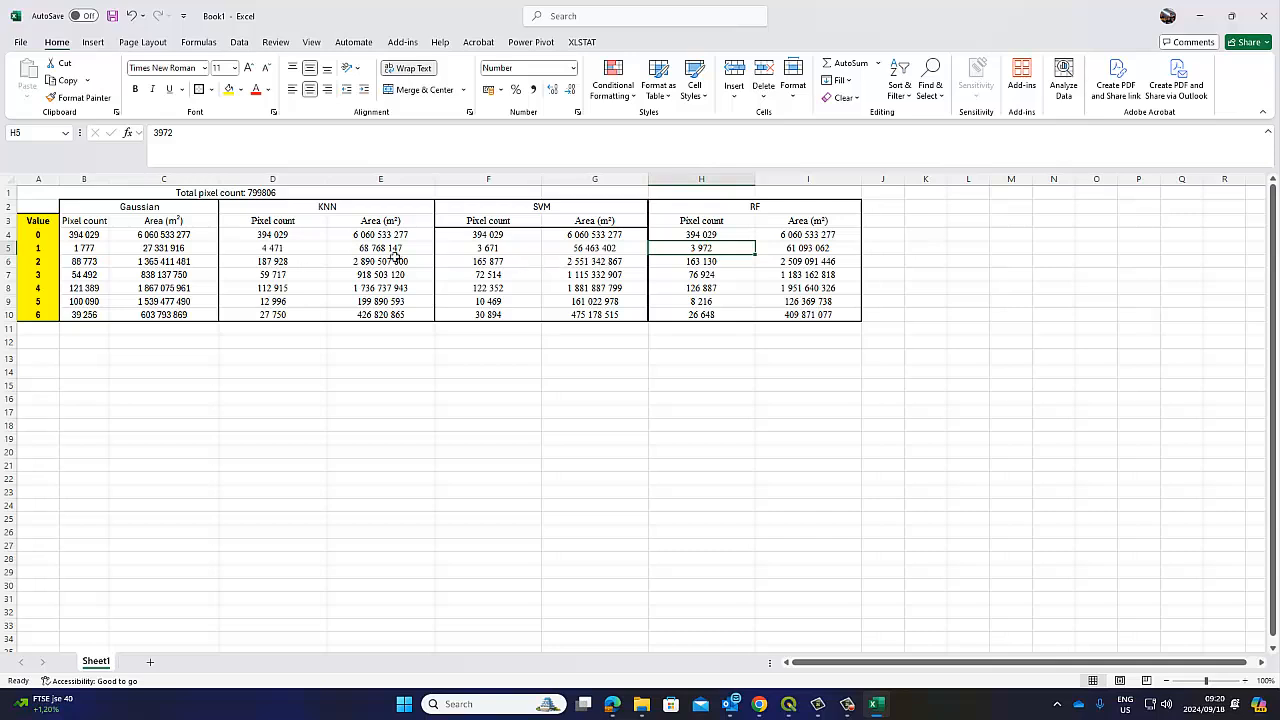
{"action": "left_click", "coordinate": [282, 261]}
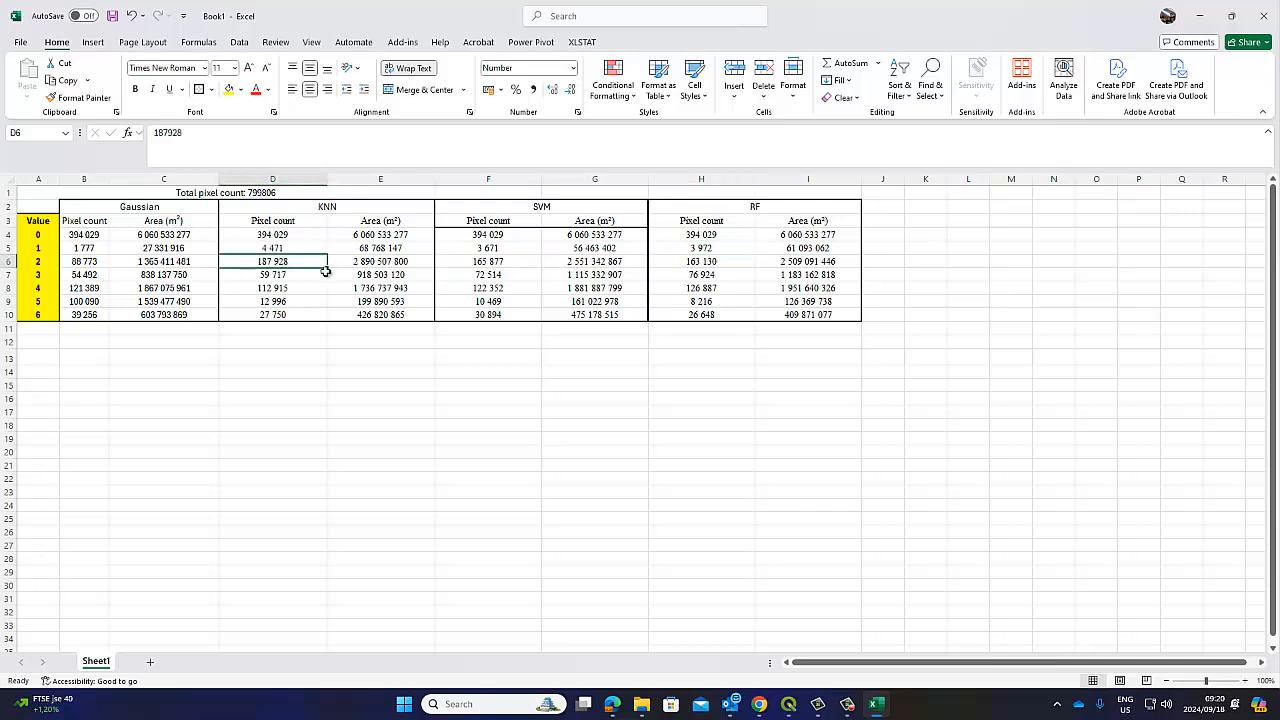
{"action": "left_click", "coordinate": [480, 263]}
{"action": "left_click", "coordinate": [690, 265]}
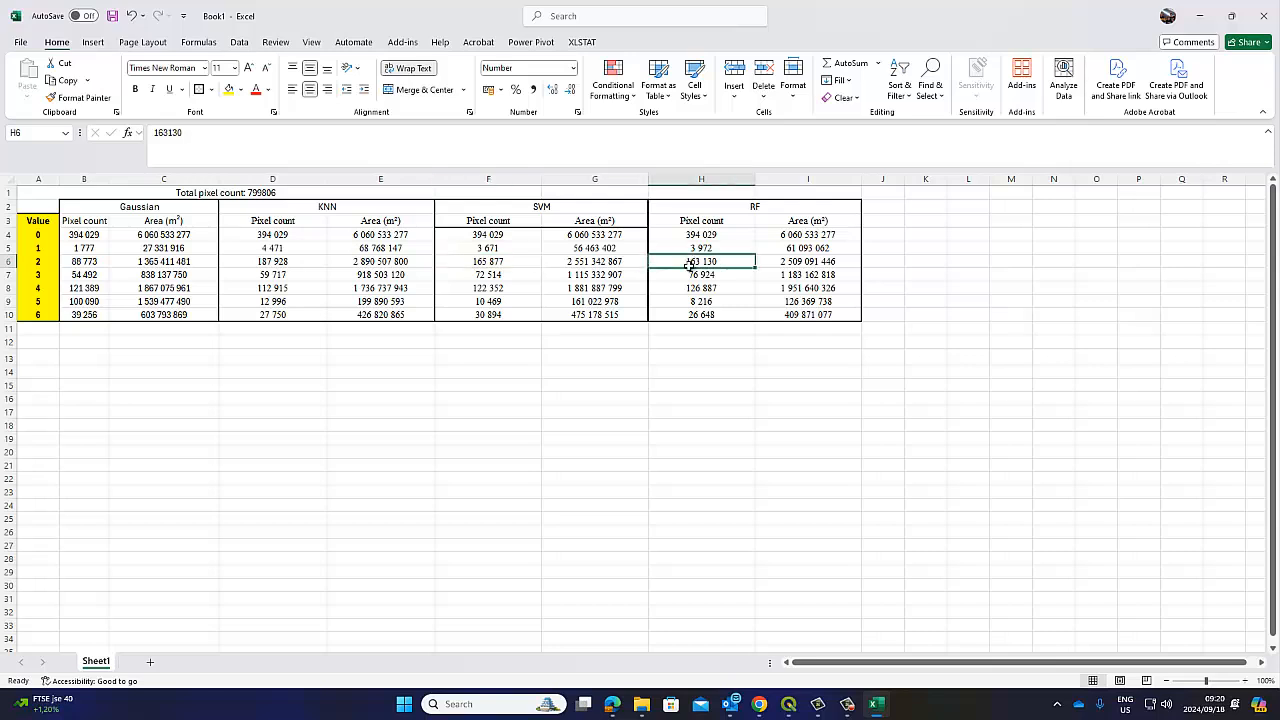
{"action": "left_click", "coordinate": [280, 277]}
{"action": "left_click", "coordinate": [482, 286]}
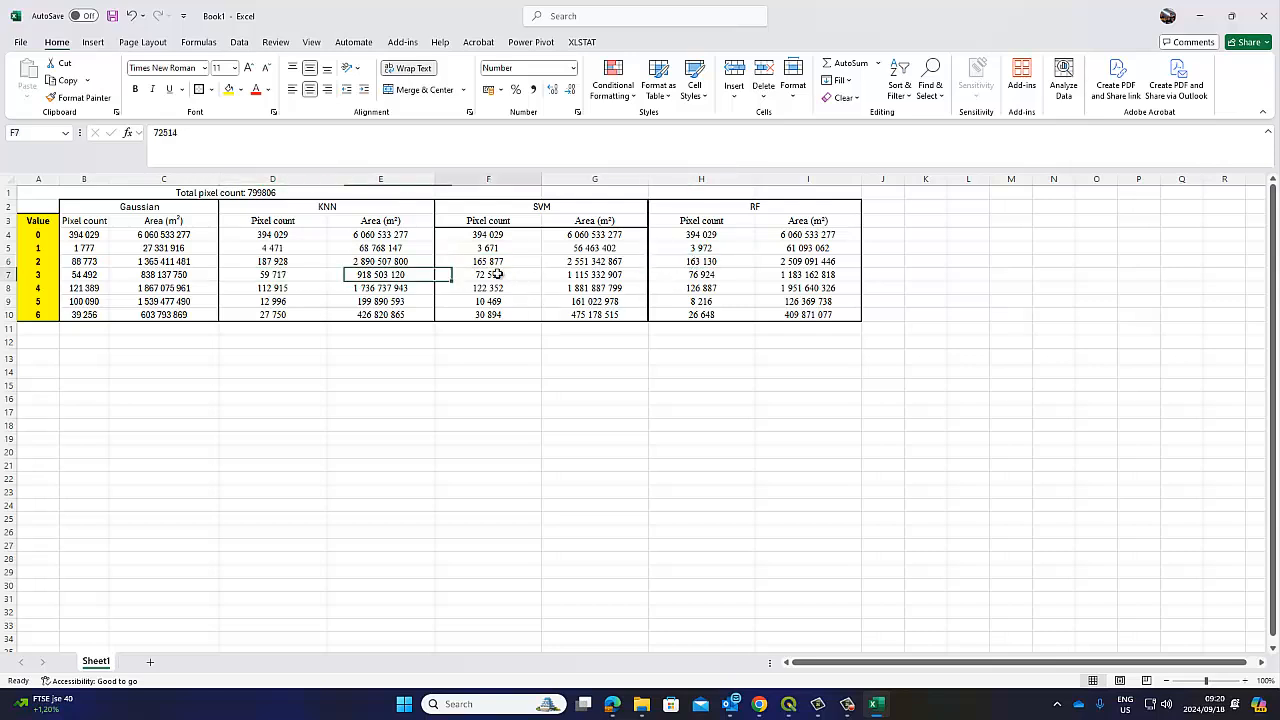
{"action": "left_click", "coordinate": [668, 282]}
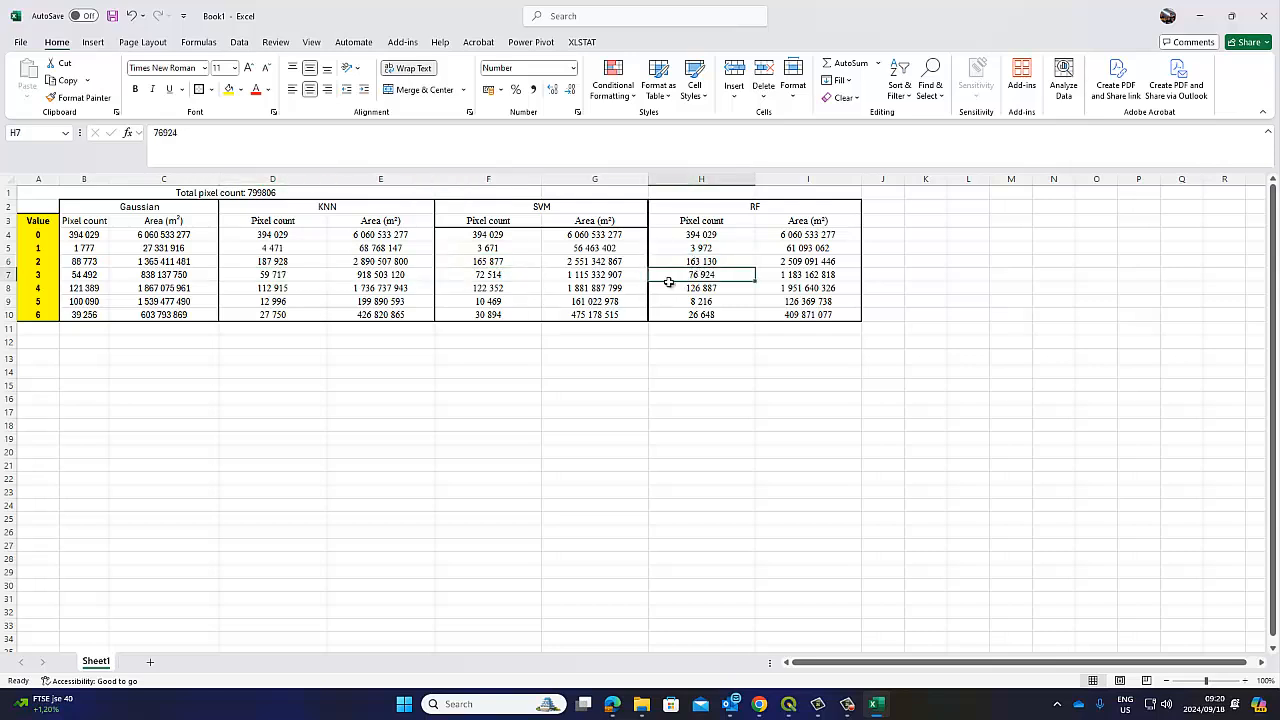
{"action": "left_click", "coordinate": [471, 287]}
{"action": "left_click", "coordinate": [703, 289]}
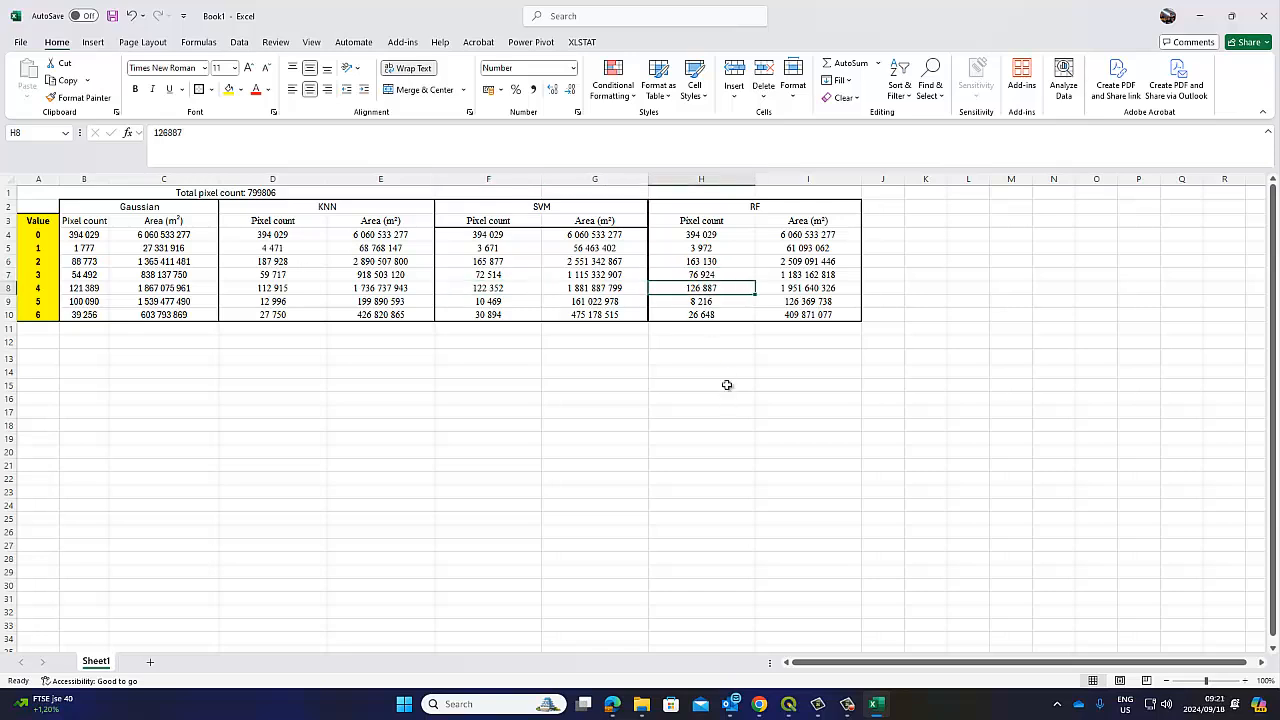
{"action": "left_click", "coordinate": [720, 261]}
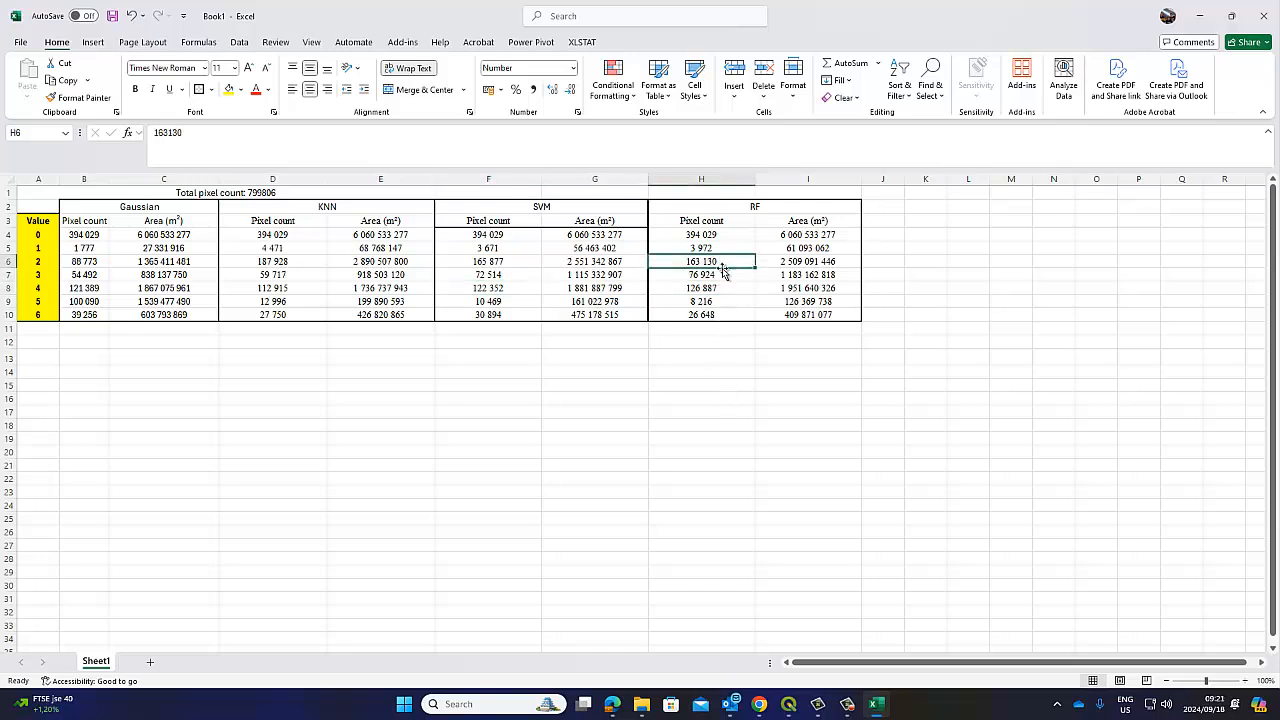
{"action": "left_click", "coordinate": [720, 286]}
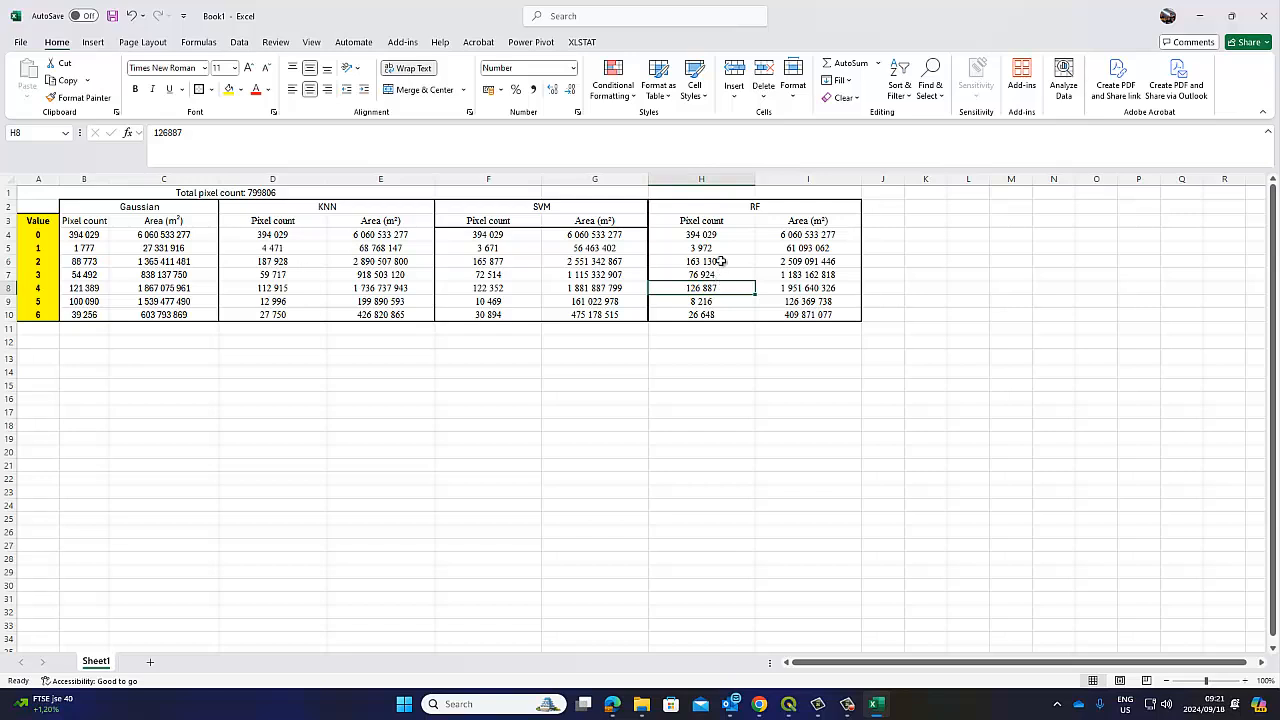
{"action": "left_click", "coordinate": [720, 261]}
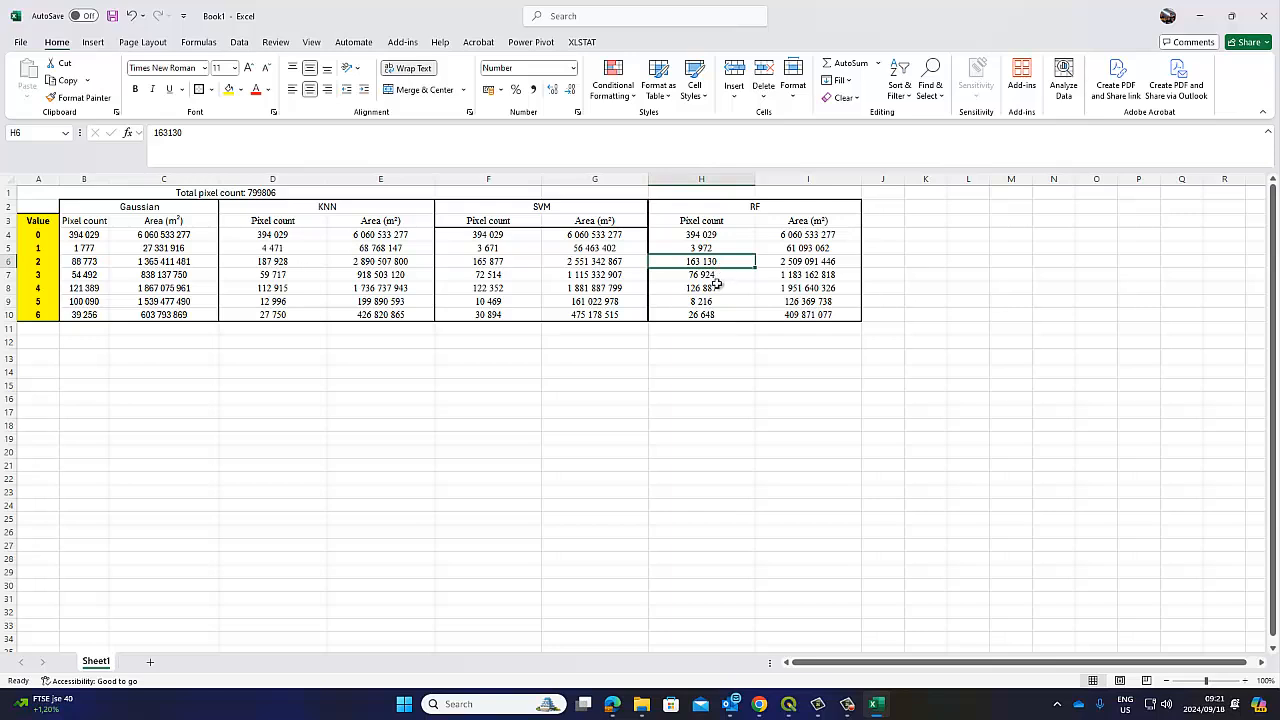
{"action": "left_click", "coordinate": [709, 288]}
{"action": "left_click", "coordinate": [705, 249]}
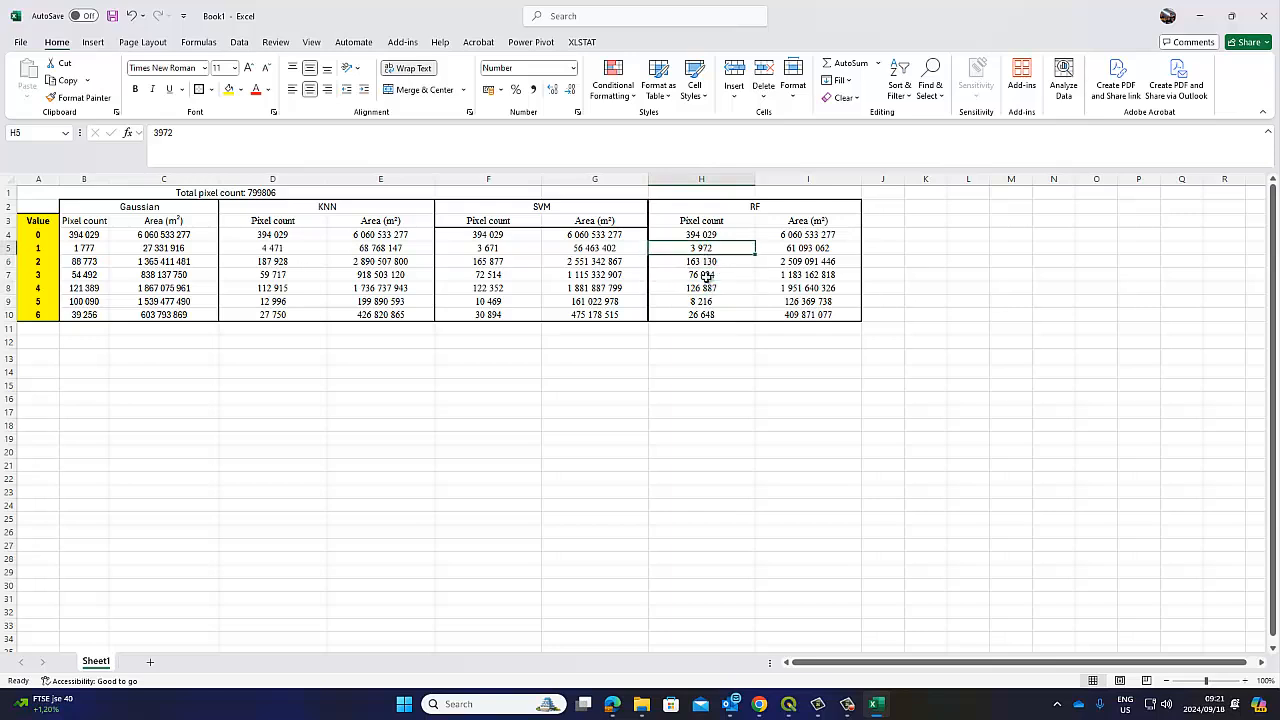
Close the report in QGIS and hide the DzetsakaKNN, SVM, RandomForest and Gaussian layers
{"action": "mouse_move", "coordinate": [788, 704]}
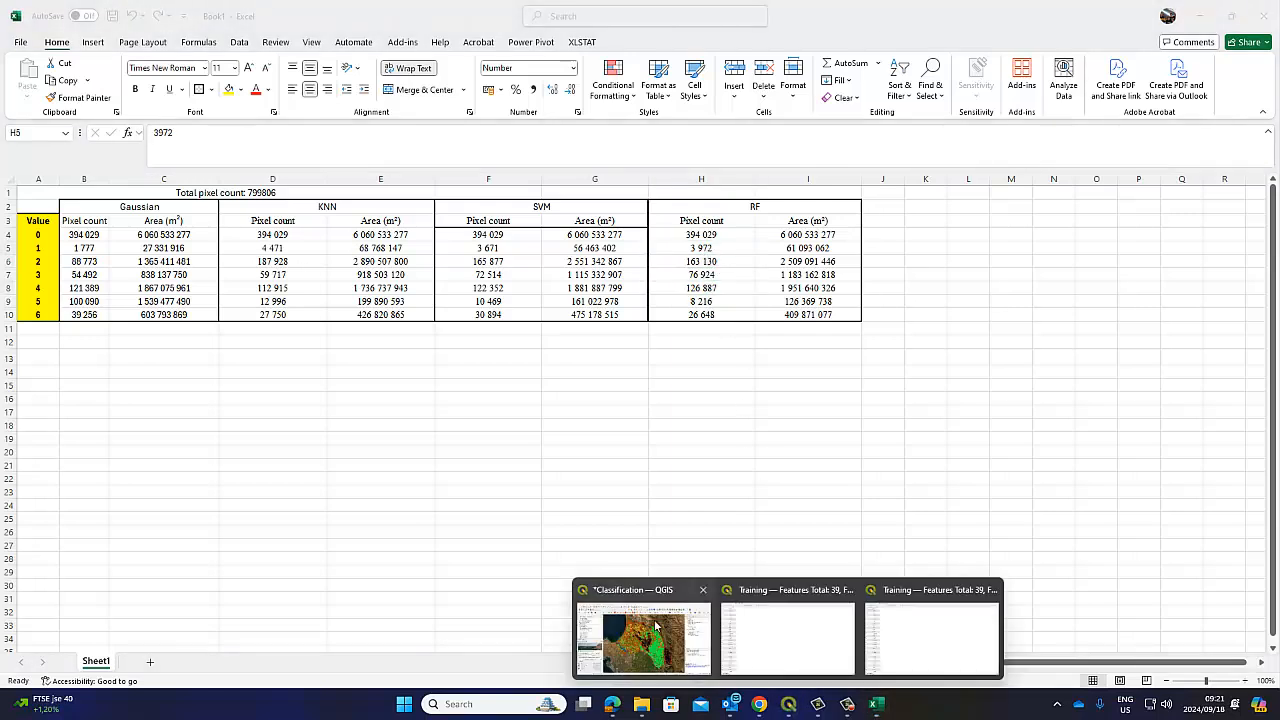
{"action": "left_click", "coordinate": [695, 595]}
{"action": "left_click", "coordinate": [900, 538]}
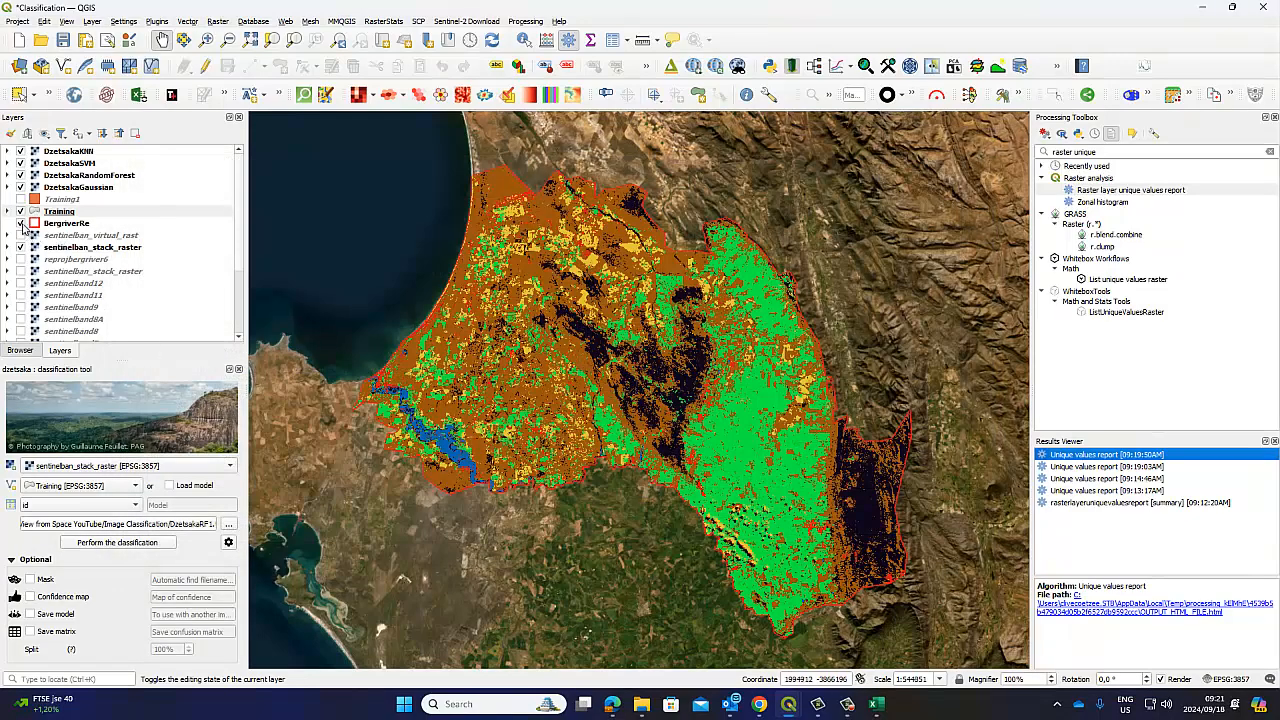
{"action": "left_click", "coordinate": [20, 151]}
{"action": "left_click", "coordinate": [20, 163]}
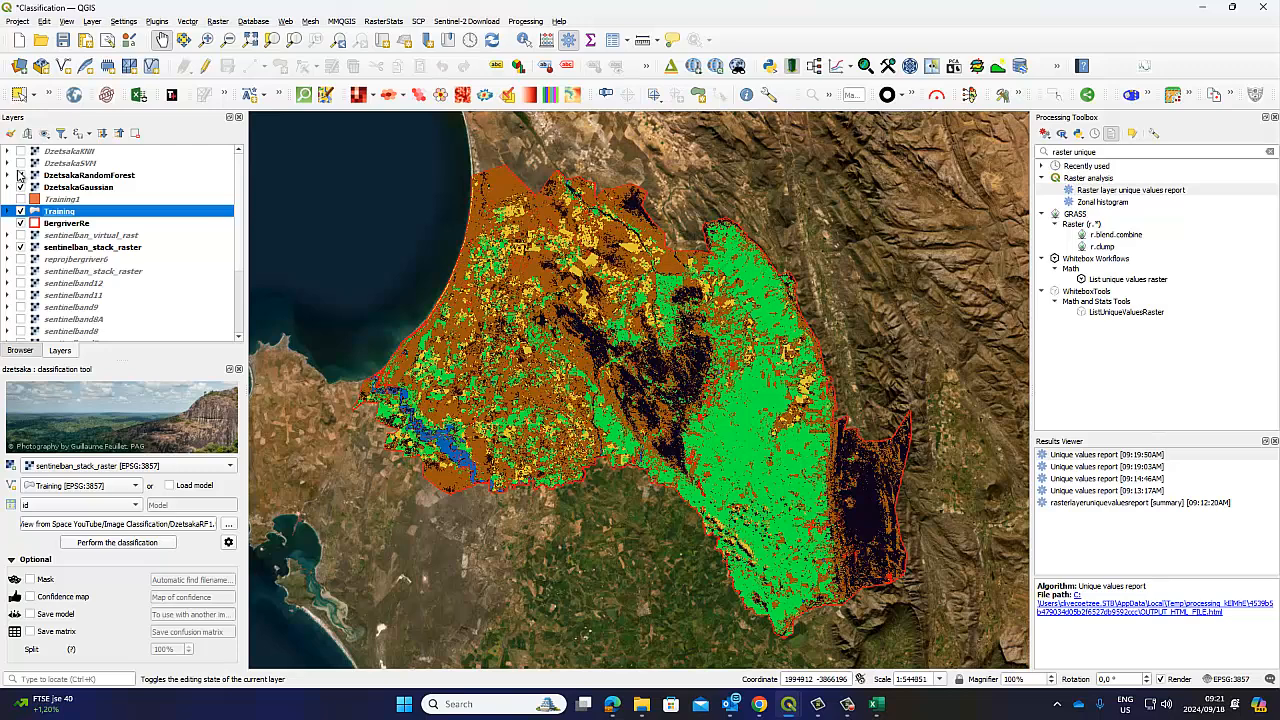
{"action": "left_click", "coordinate": [20, 175]}
{"action": "left_click", "coordinate": [20, 187]}
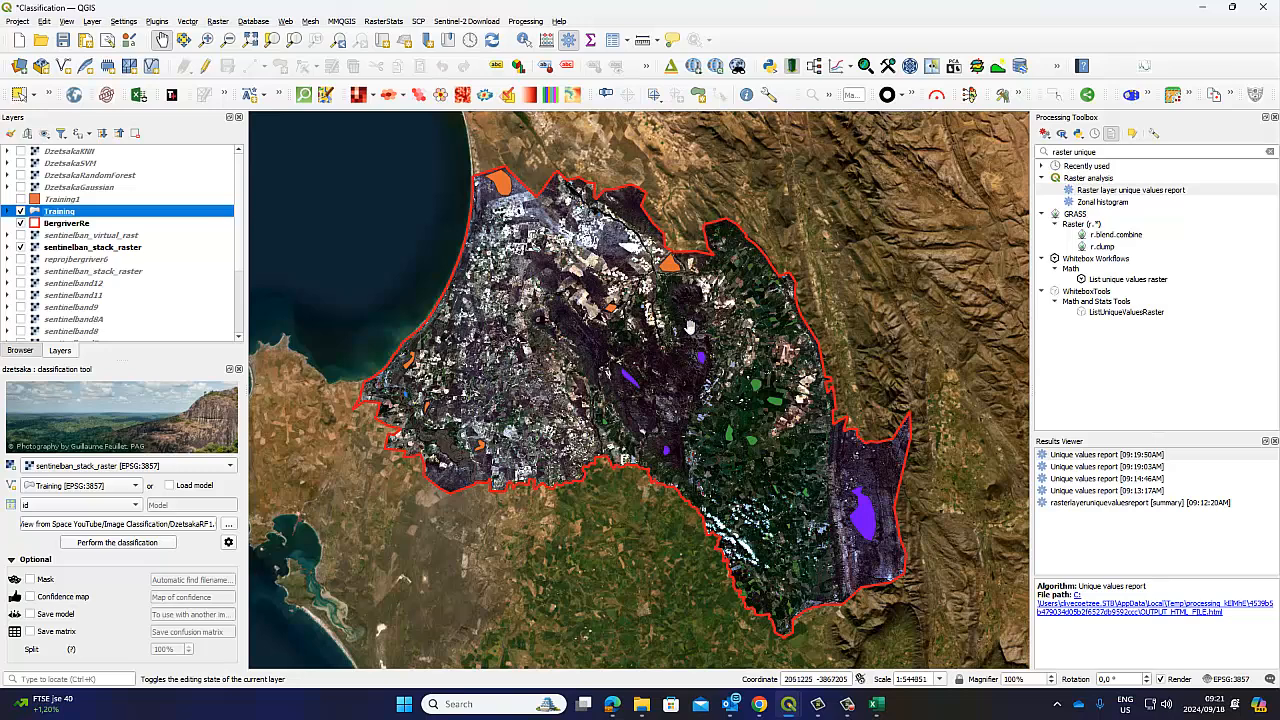
Bring the Excel workbook back to the front
{"action": "mouse_move", "coordinate": [838, 708]}
{"action": "mouse_move", "coordinate": [797, 712]}
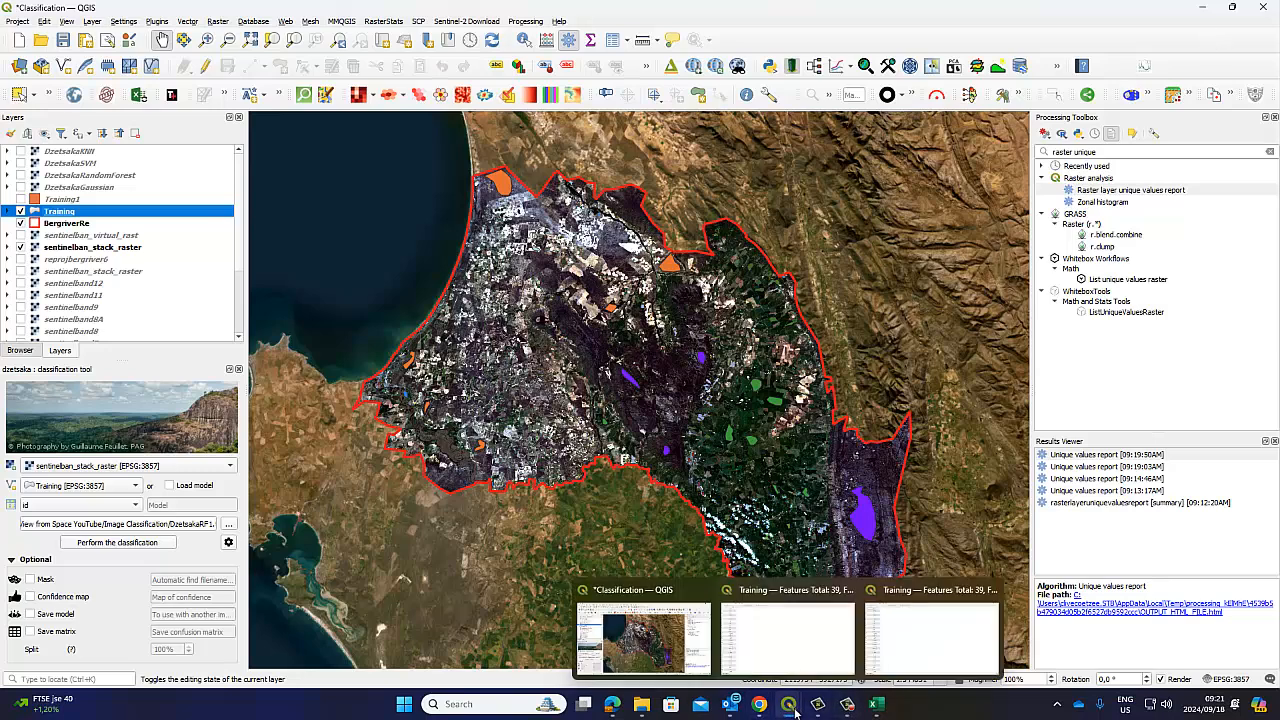
{"action": "left_click", "coordinate": [875, 706]}
Merge and centre the total pixel count title across A1:I1
{"action": "left_click", "coordinate": [448, 390]}
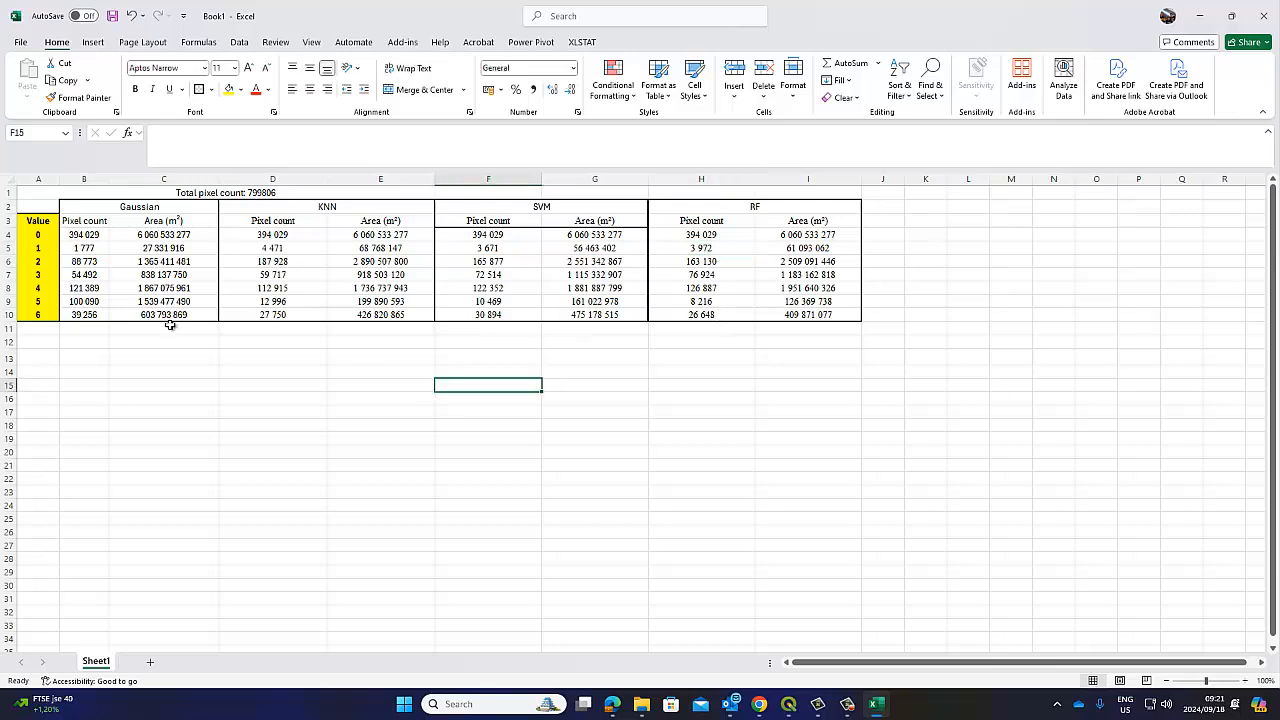
{"action": "left_click_drag", "start_coordinate": [70, 193], "coordinate": [814, 194]}
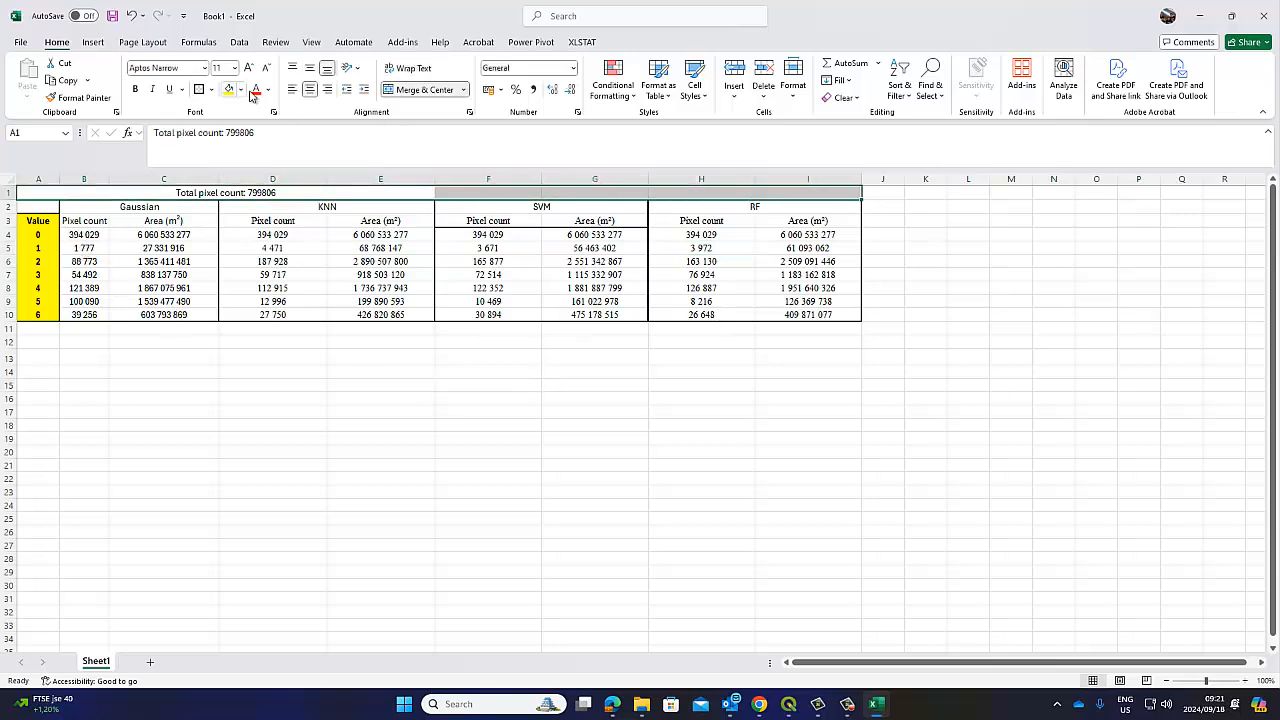
{"action": "left_click", "coordinate": [406, 90]}
{"action": "left_click", "coordinate": [406, 90]}
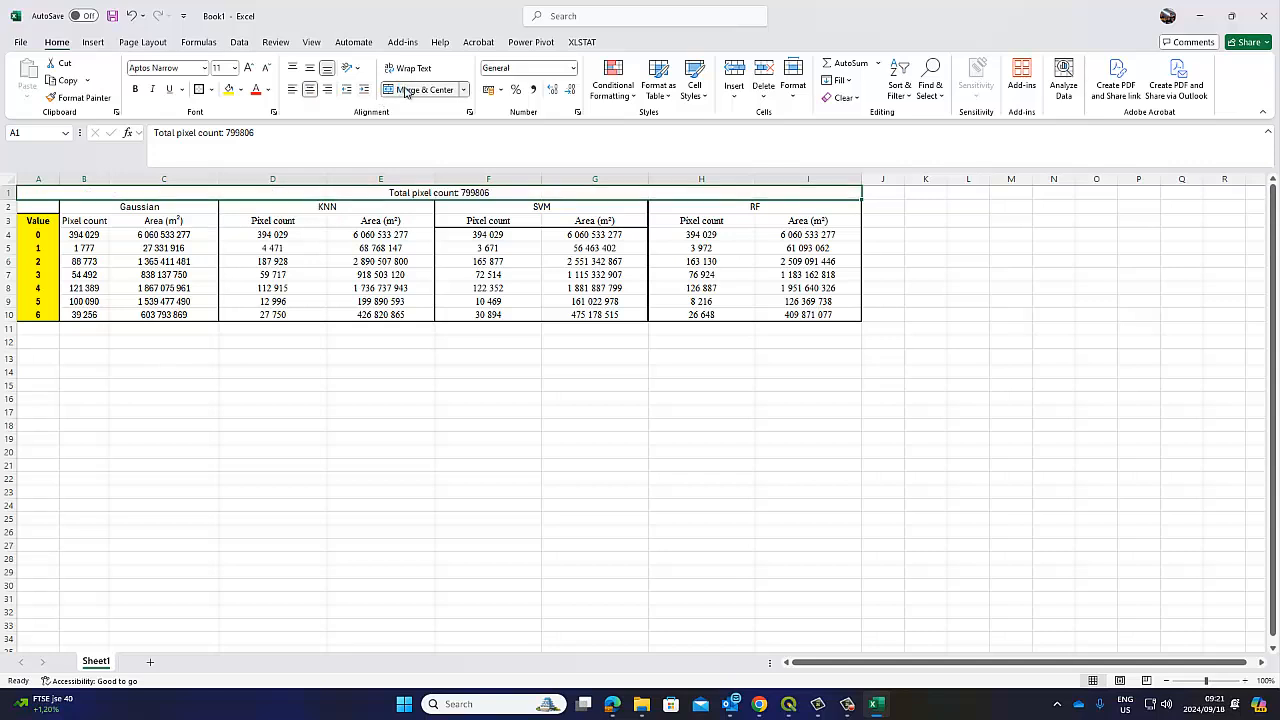
Type the label 'Dtesaka' into cell A2, then briefly check QGIS and return to Excel
{"action": "left_click", "coordinate": [58, 208]}
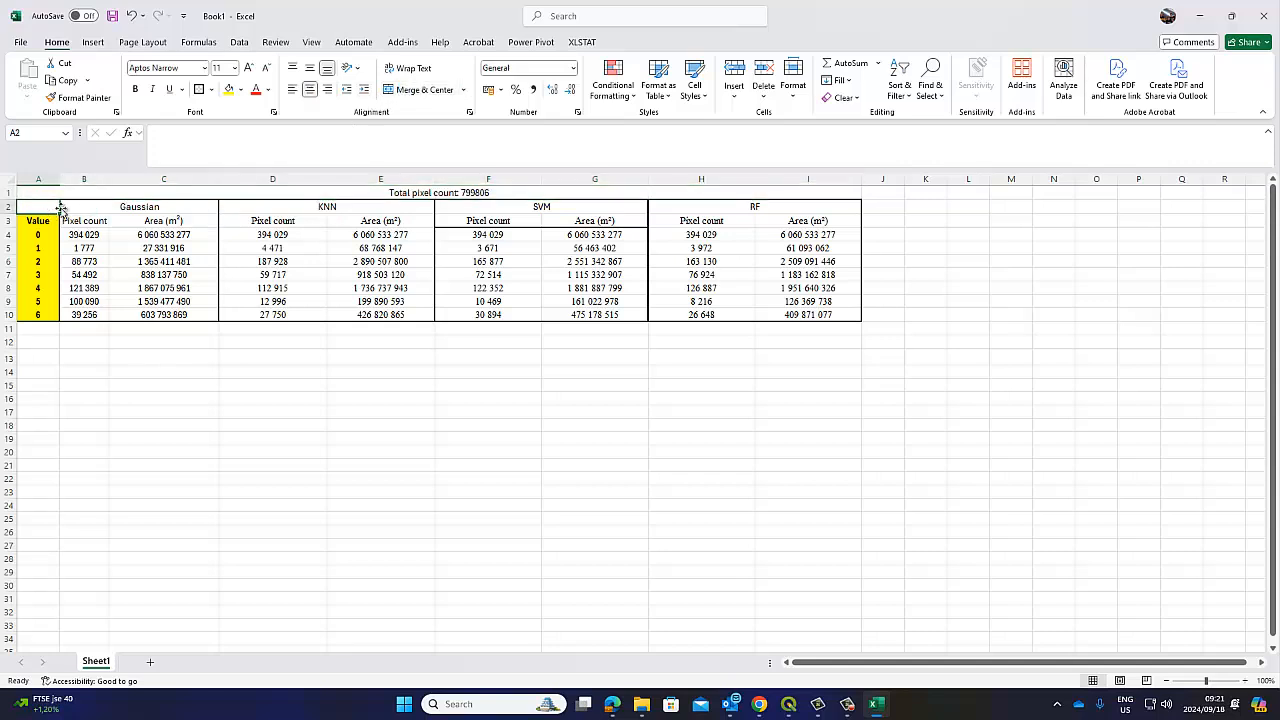
{"action": "type", "text": "Dt"}
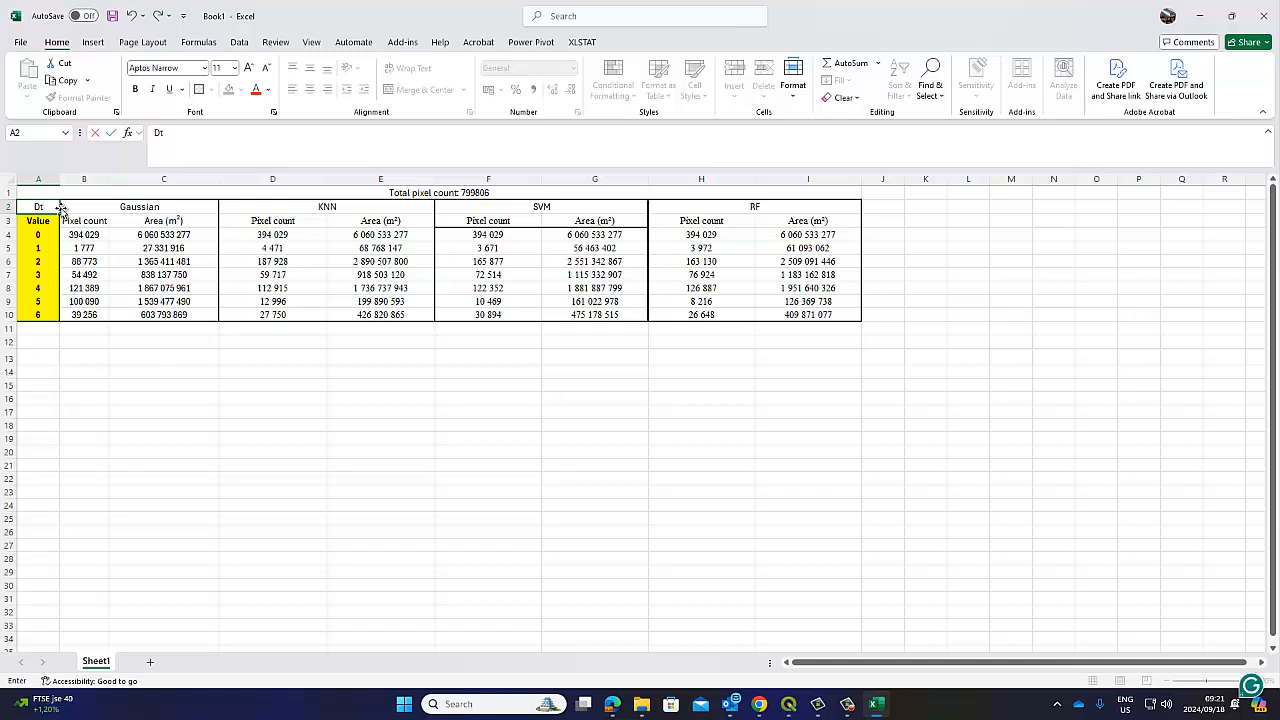
{"action": "type", "text": "esaka"}
{"action": "left_click", "coordinate": [36, 423]}
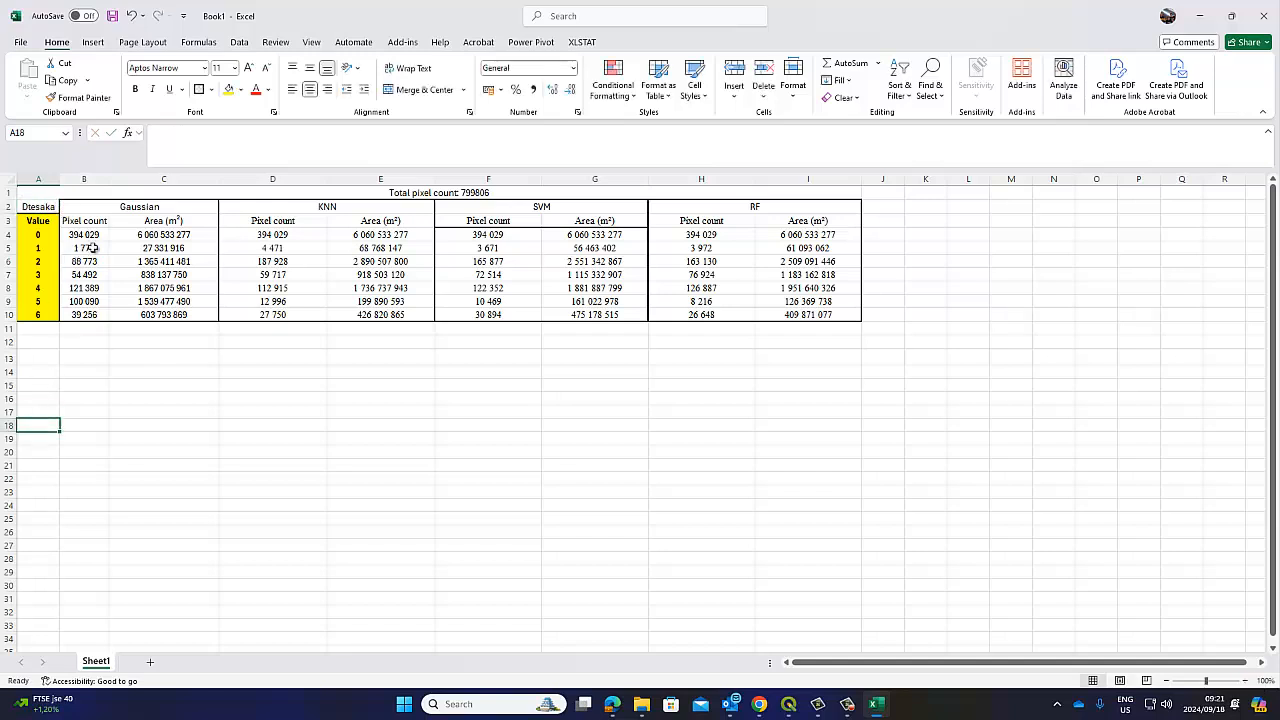
{"action": "left_click", "coordinate": [789, 705]}
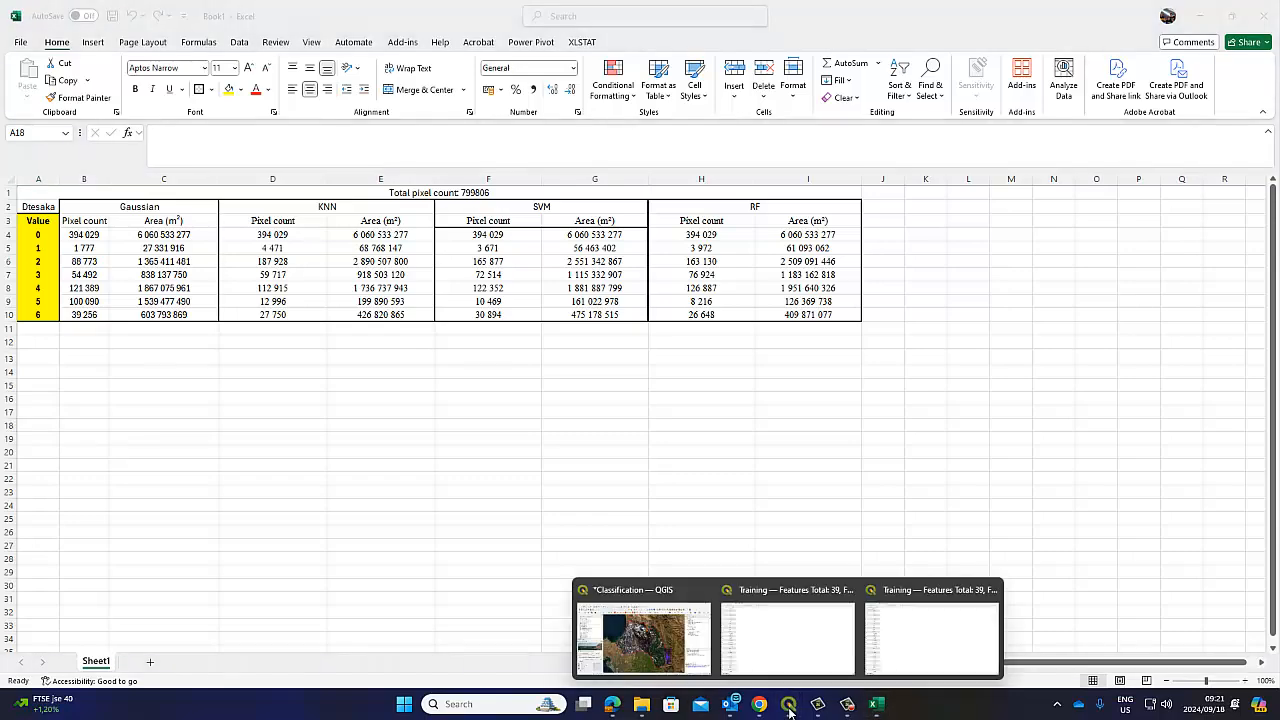
{"action": "left_click", "coordinate": [640, 630]}
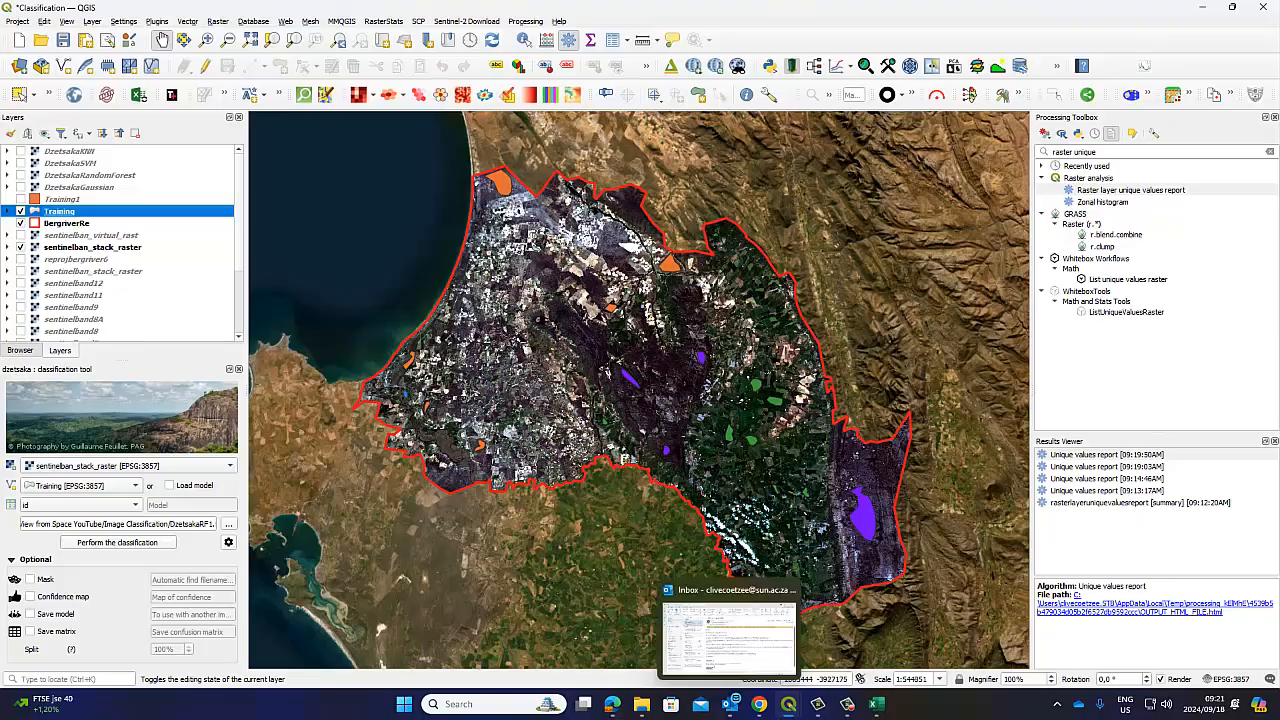
{"action": "left_click", "coordinate": [875, 708]}
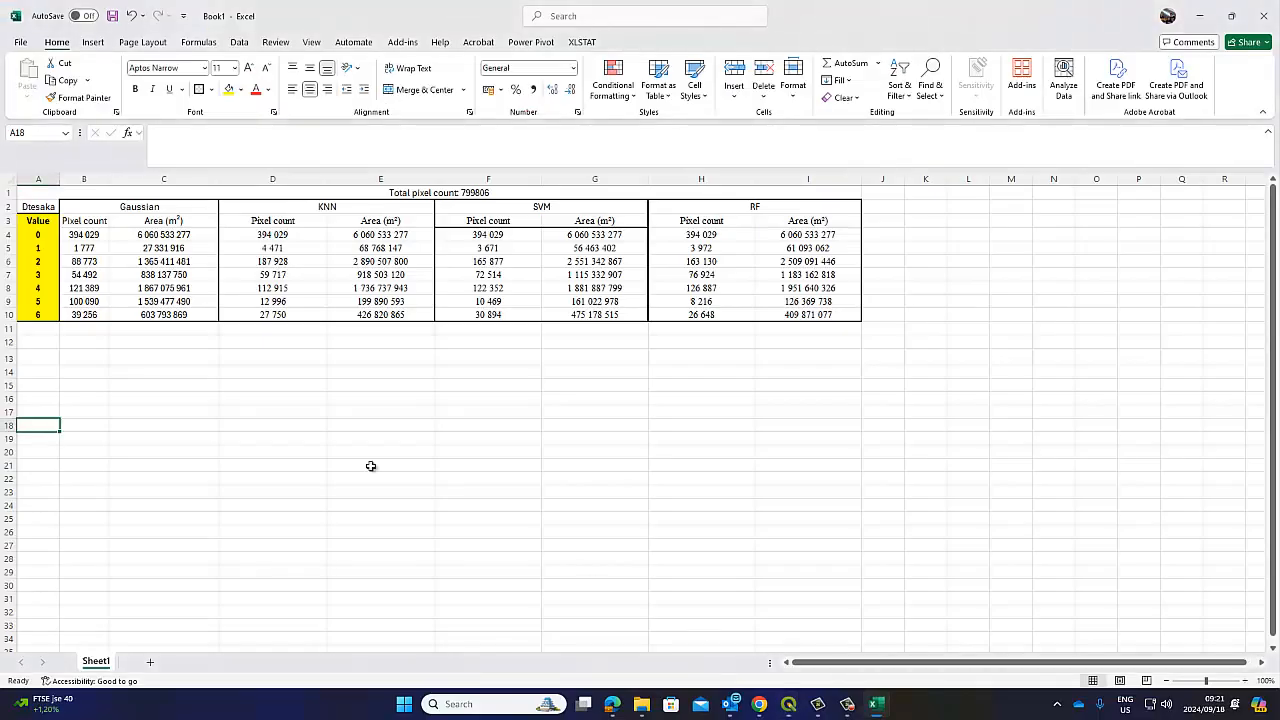
Correct the A2 label to 'Dzetsaka' and widen column A to fit it
{"action": "left_click", "coordinate": [31, 205]}
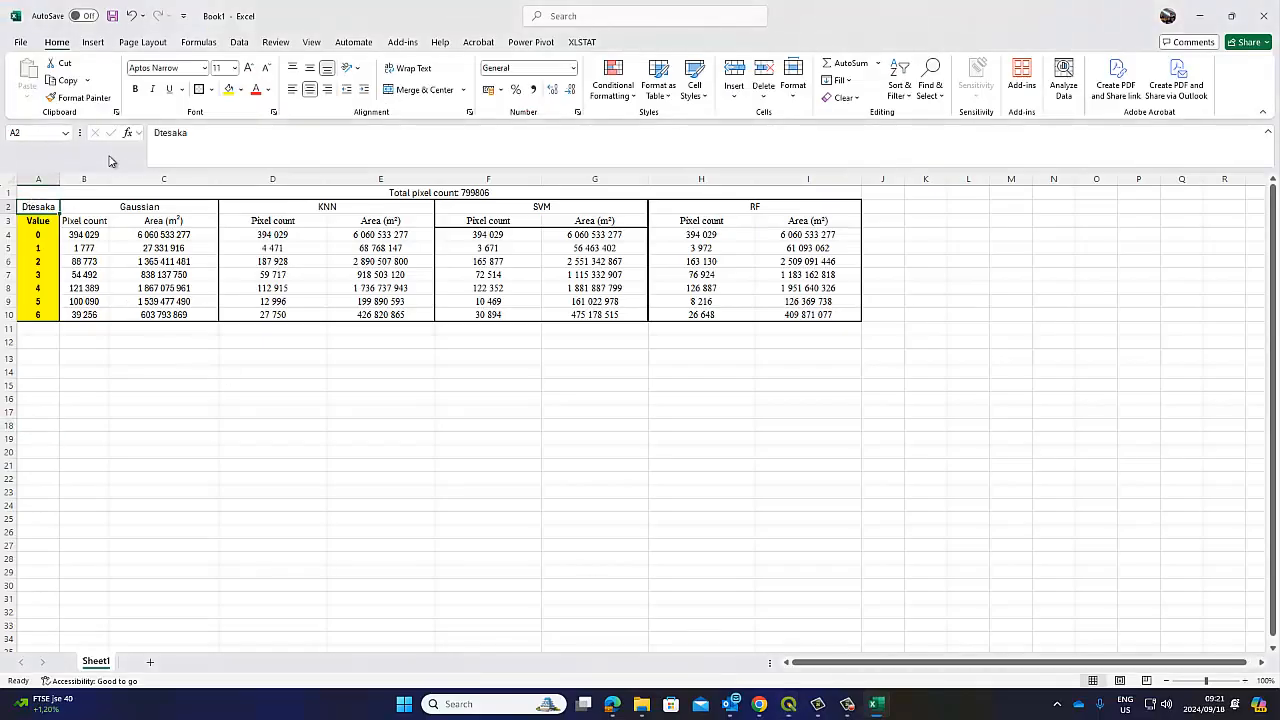
{"action": "left_click", "coordinate": [163, 131]}
{"action": "key", "text": "BackSpace"}
{"action": "type", "text": "z"}
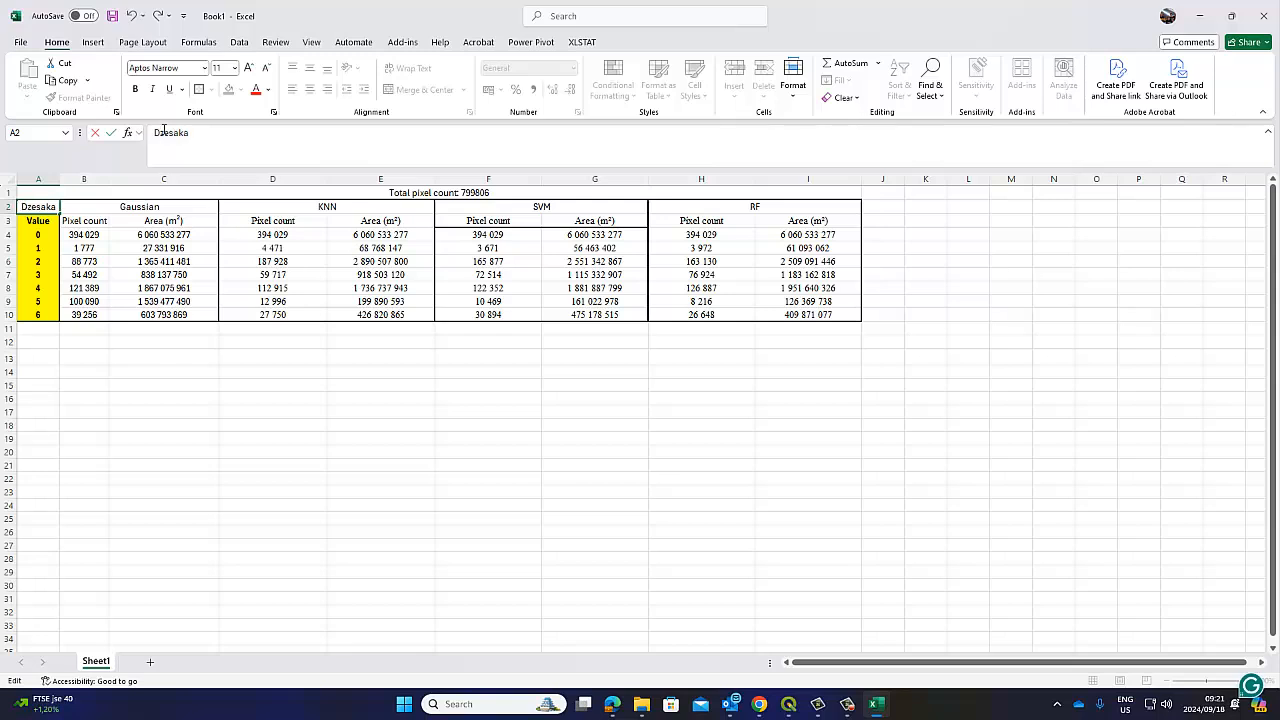
{"action": "key", "text": "Right"}
{"action": "type", "text": "t"}
{"action": "left_click", "coordinate": [165, 545]}
{"action": "left_click_drag", "start_coordinate": [61, 178], "coordinate": [74, 178]}
Make the Dzetsaka label red and bold, and fill the title row green
{"action": "left_click", "coordinate": [42, 206]}
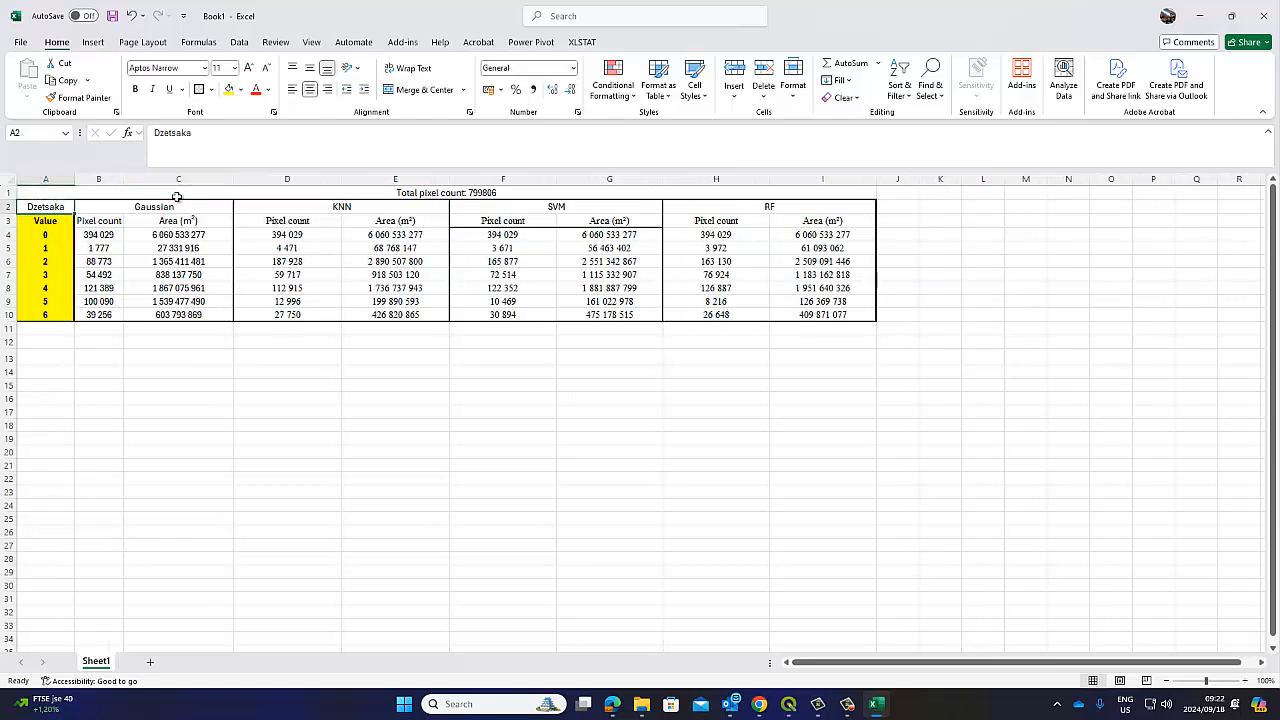
{"action": "left_click", "coordinate": [255, 89]}
{"action": "left_click", "coordinate": [135, 89]}
{"action": "left_click", "coordinate": [92, 190]}
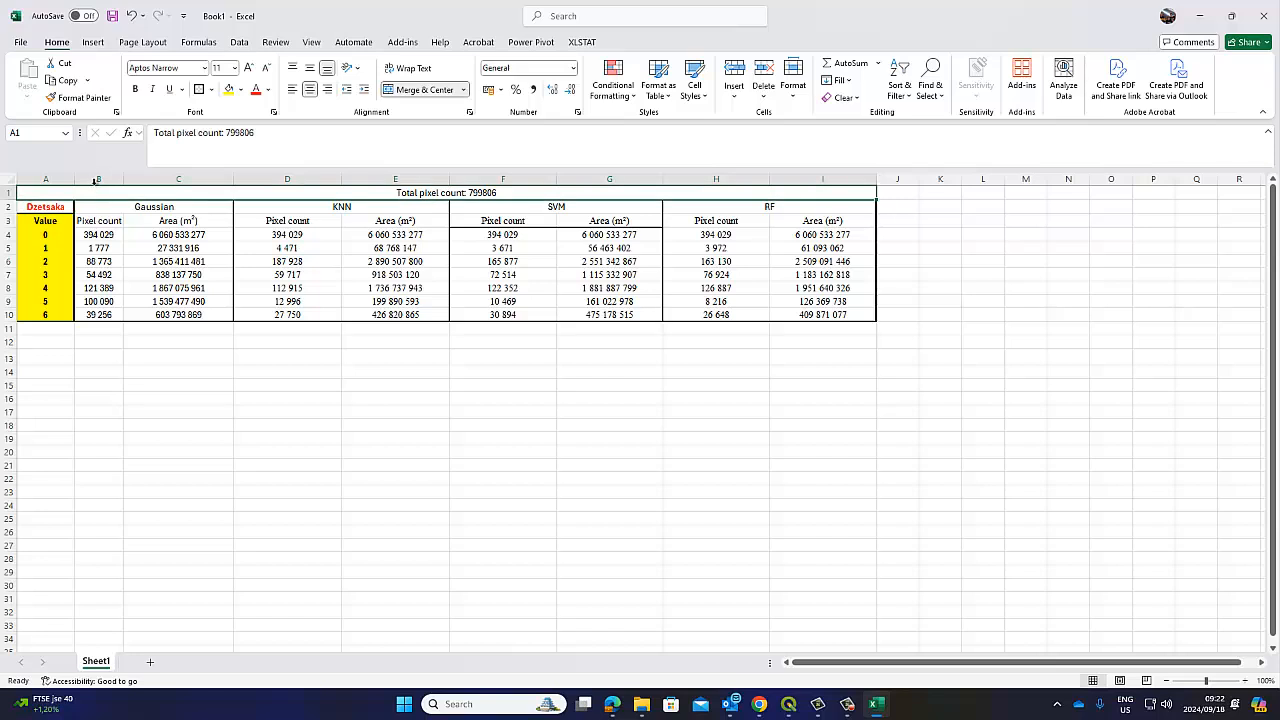
{"action": "left_click", "coordinate": [240, 89]}
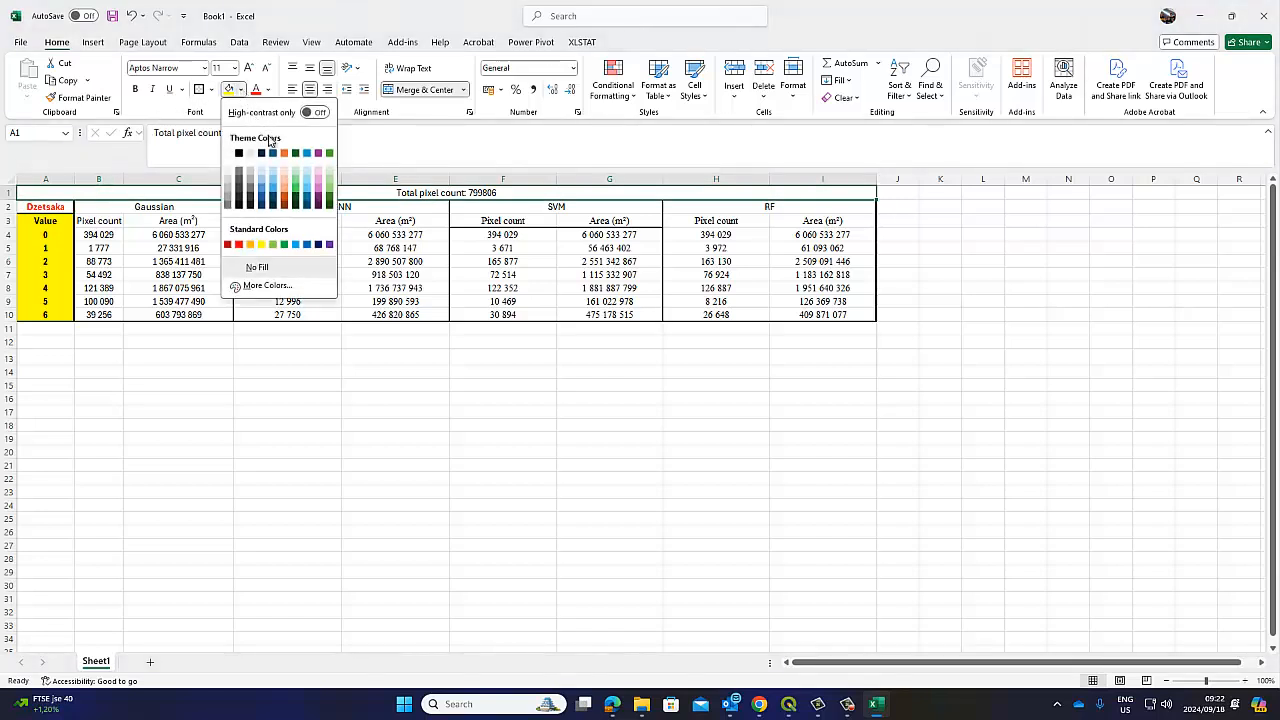
{"action": "left_click", "coordinate": [328, 185]}
{"action": "left_click", "coordinate": [630, 494]}
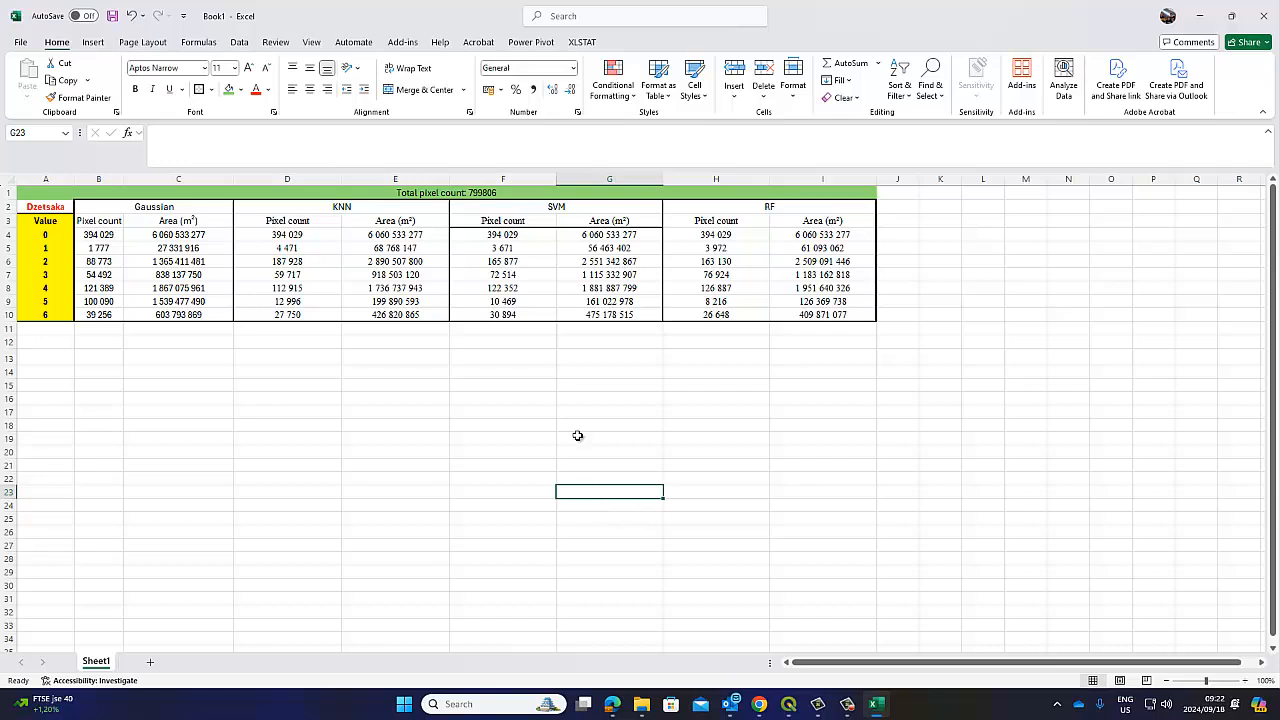
Copy the KNN Pixel count and Area header formatting onto the SVM headers
{"action": "left_click", "coordinate": [505, 205]}
{"action": "left_click_drag", "start_coordinate": [330, 224], "coordinate": [400, 222]}
{"action": "left_click", "coordinate": [100, 100]}
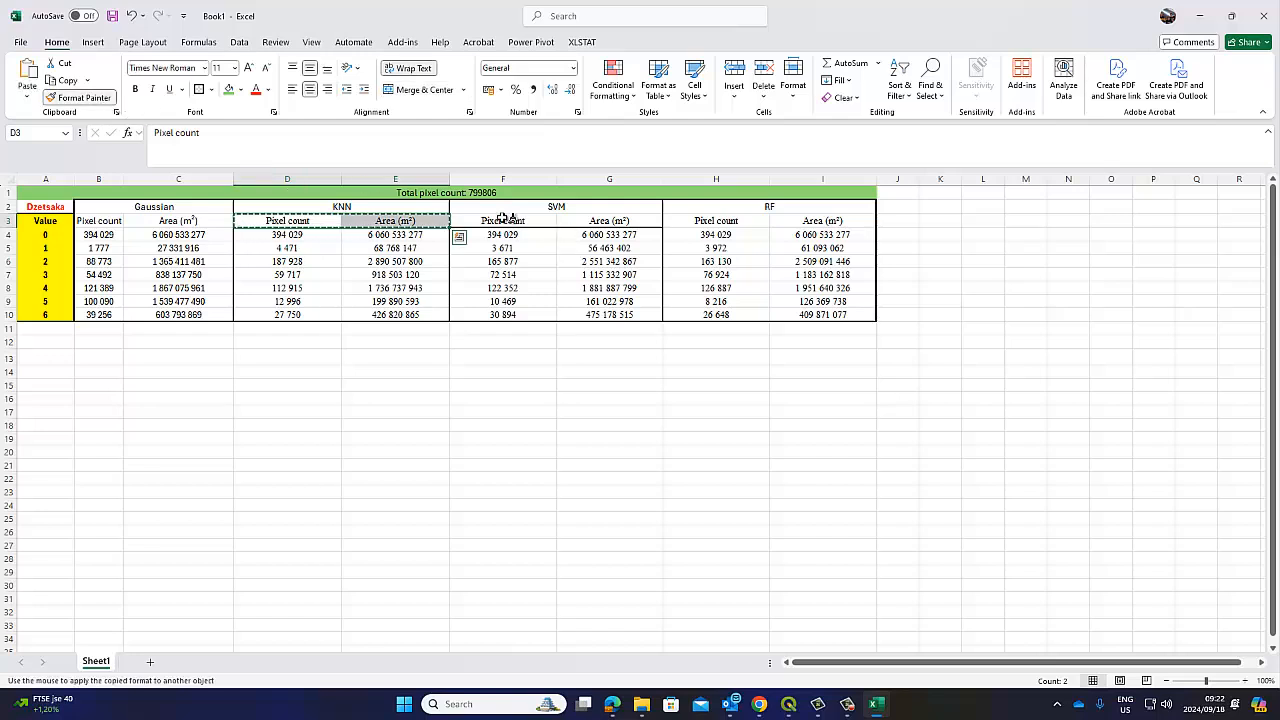
{"action": "mouse_move", "coordinate": [505, 220]}
{"action": "left_mouse_down"}
{"action": "mouse_move", "coordinate": [595, 224]}
{"action": "mouse_move", "coordinate": [503, 311]}
{"action": "left_mouse_up"}
{"action": "left_click", "coordinate": [590, 379]}
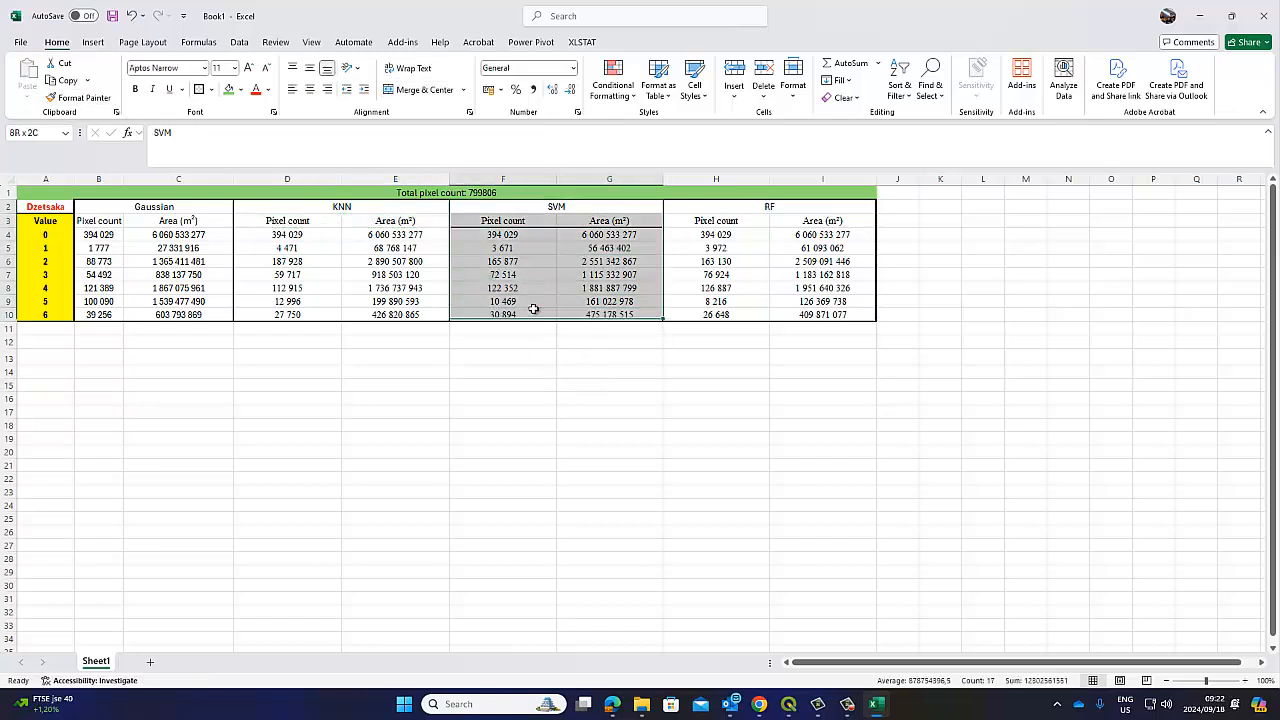
Outline the SVM block with a thick outside border
{"action": "left_click", "coordinate": [212, 94]}
{"action": "left_click", "coordinate": [221, 197]}
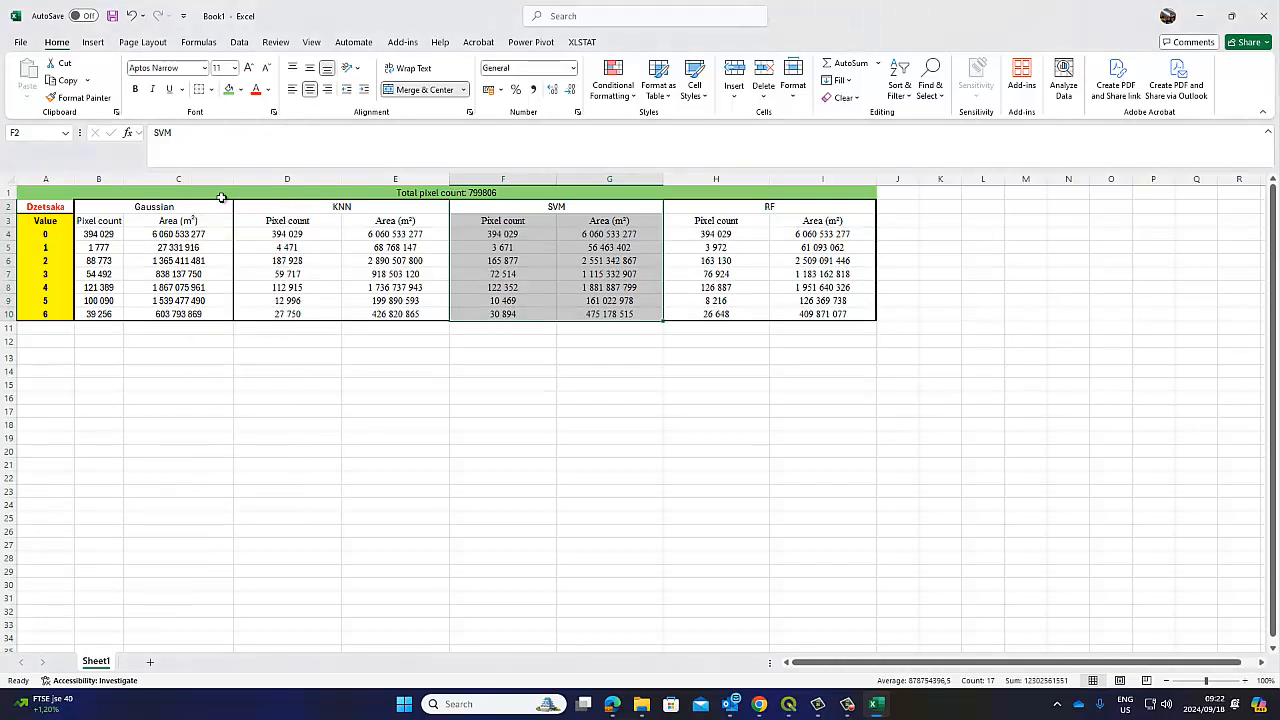
{"action": "left_click", "coordinate": [211, 89]}
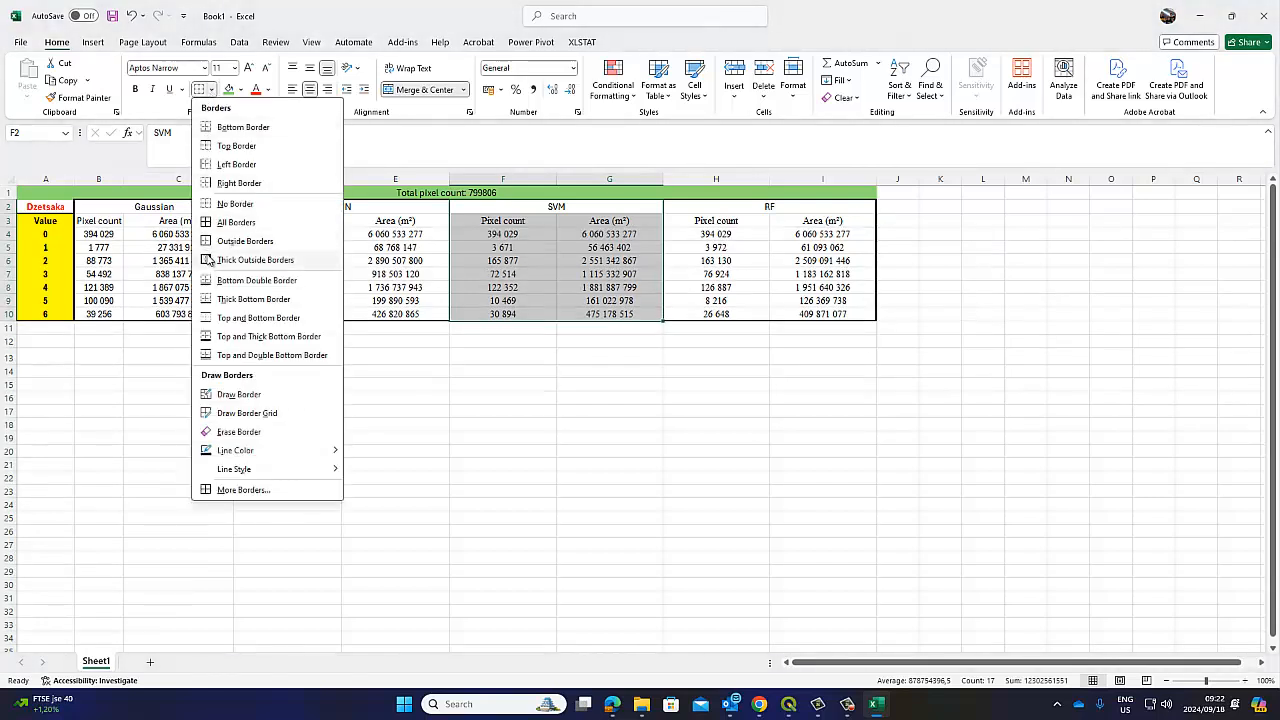
{"action": "left_click", "coordinate": [265, 261]}
{"action": "left_click", "coordinate": [433, 451]}
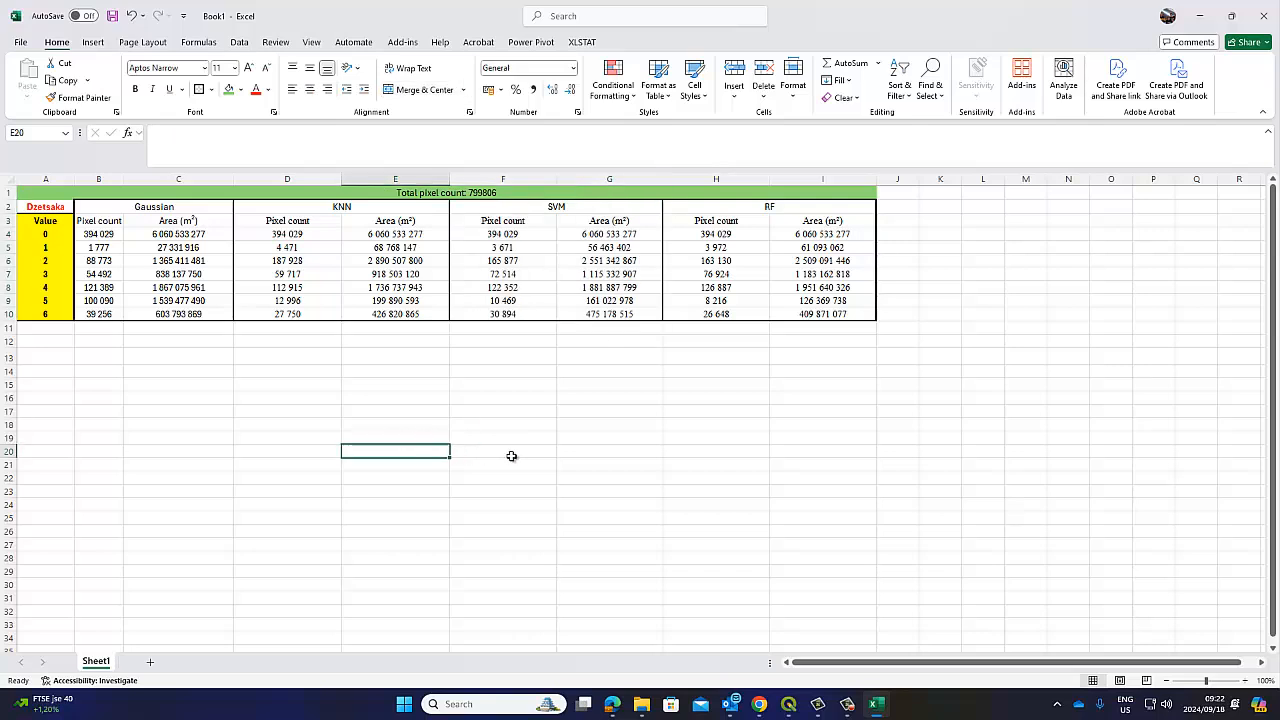
Look over the table's label, class values, results and header ranges, then open the File menu
{"action": "left_click", "coordinate": [47, 207]}
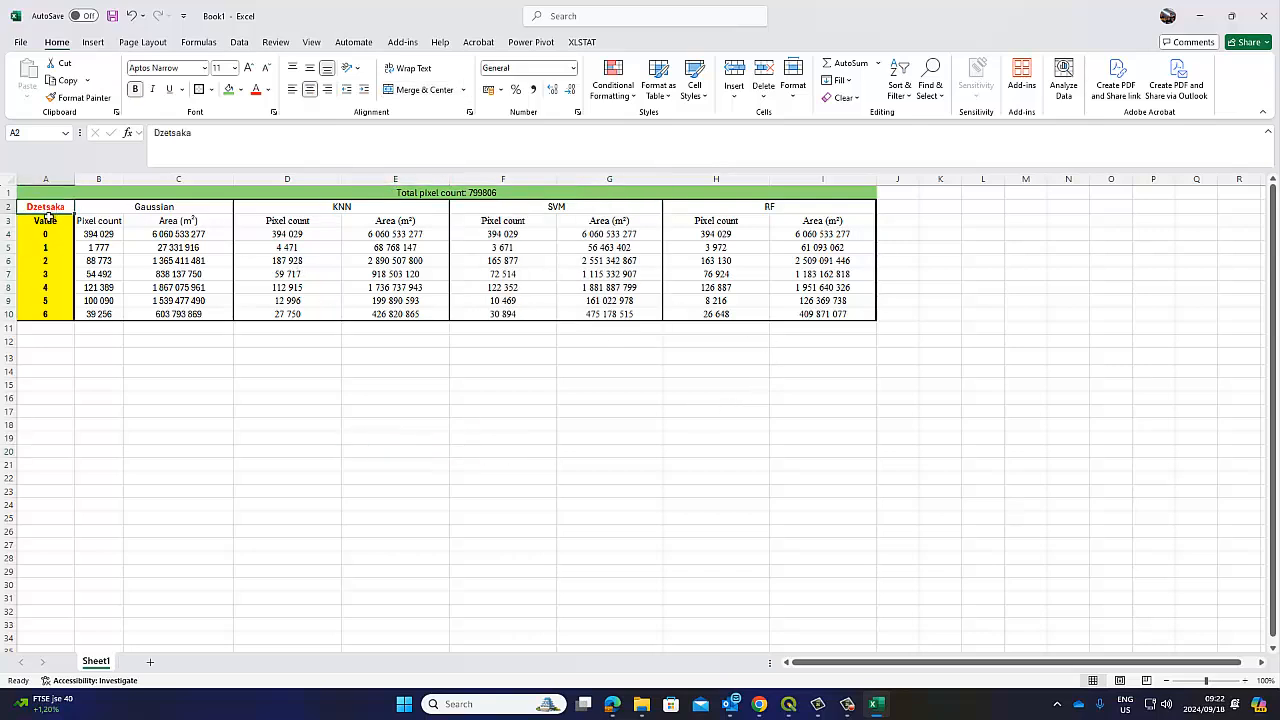
{"action": "left_click_drag", "start_coordinate": [45, 234], "coordinate": [46, 311]}
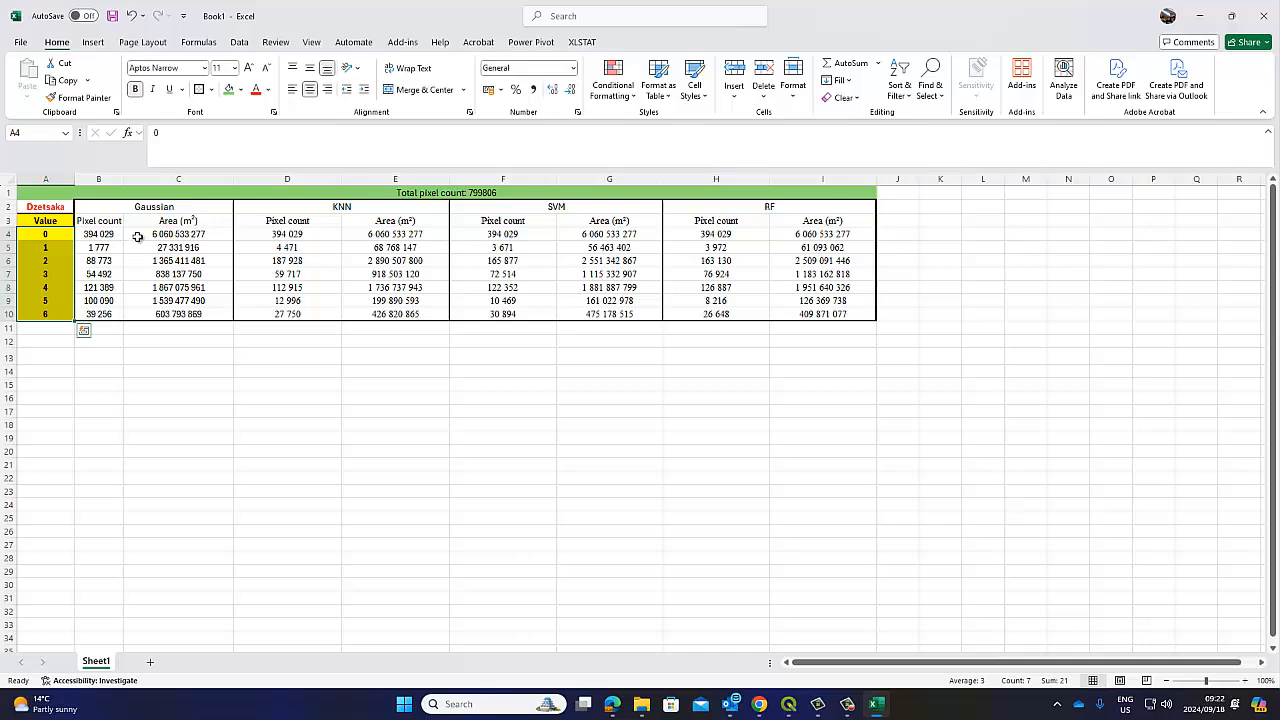
{"action": "left_click_drag", "start_coordinate": [166, 207], "coordinate": [774, 314]}
{"action": "left_click", "coordinate": [790, 424]}
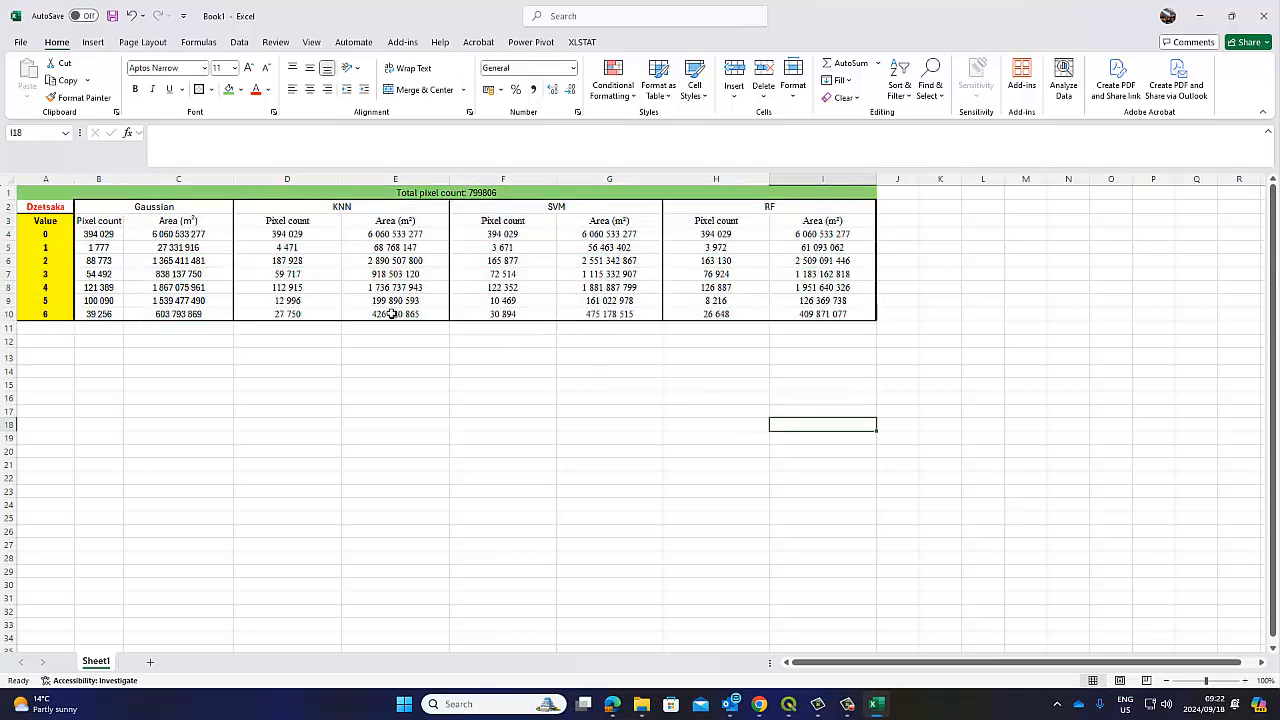
{"action": "left_click", "coordinate": [57, 212]}
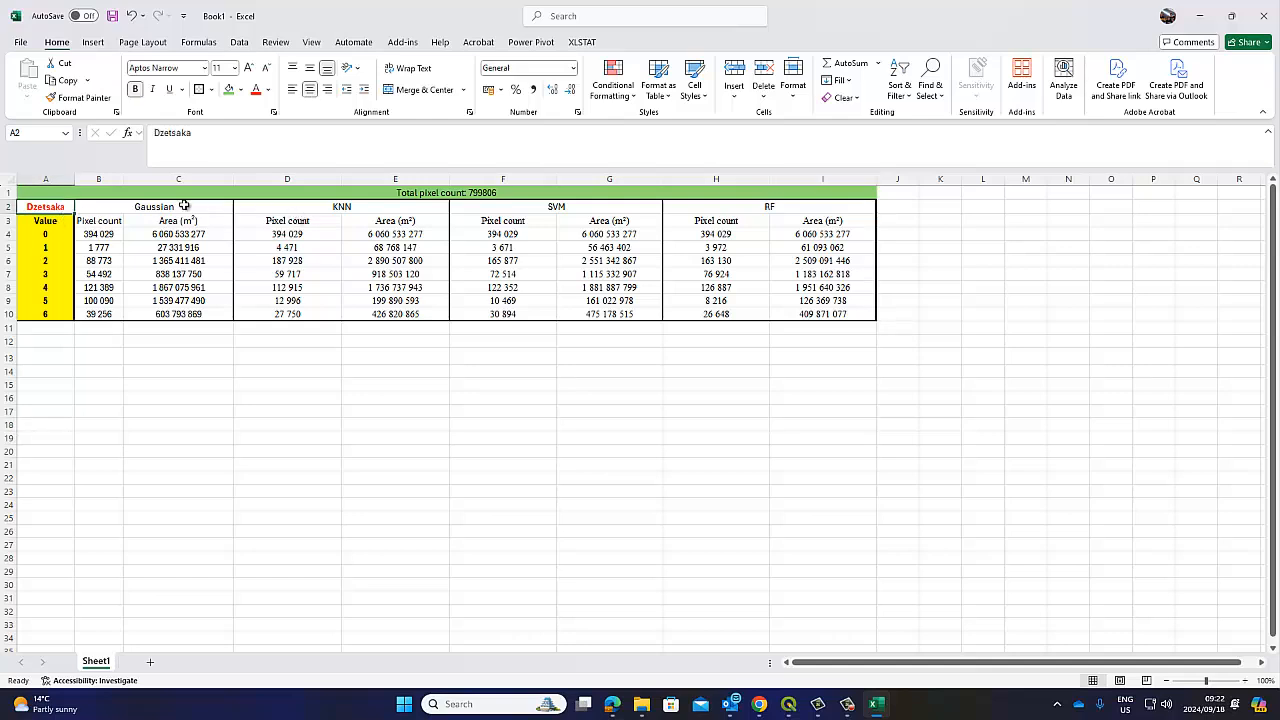
{"action": "left_click_drag", "start_coordinate": [184, 205], "coordinate": [822, 234]}
{"action": "left_click", "coordinate": [54, 208]}
{"action": "left_click", "coordinate": [266, 461]}
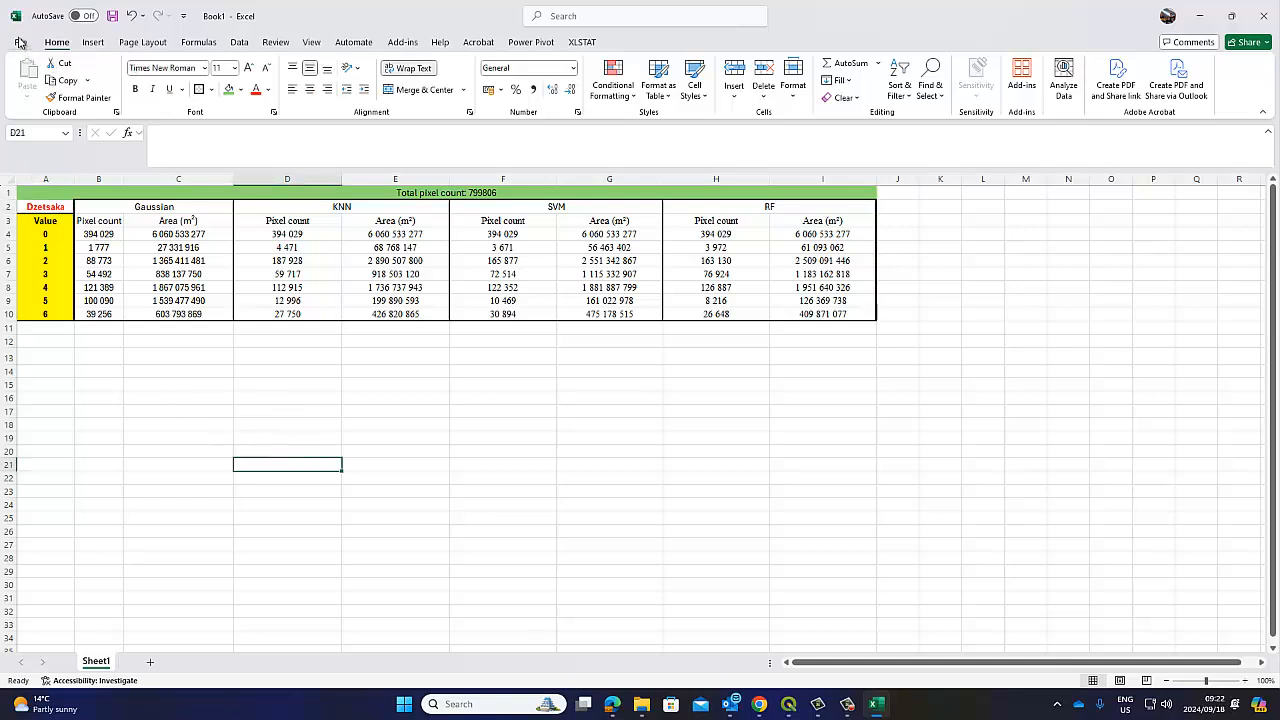
{"action": "left_click", "coordinate": [20, 42]}
Save the workbook as 'Classification' in the Image Classification folder
{"action": "left_click", "coordinate": [45, 247]}
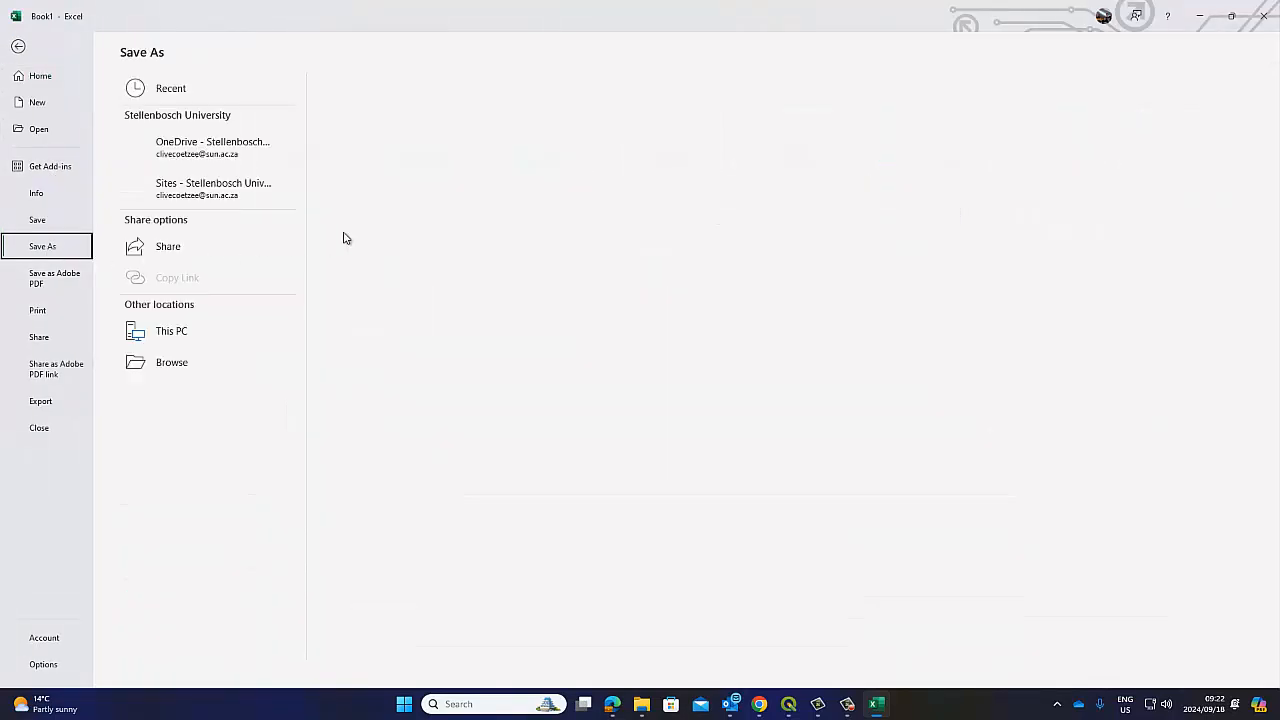
{"action": "left_click", "coordinate": [170, 400]}
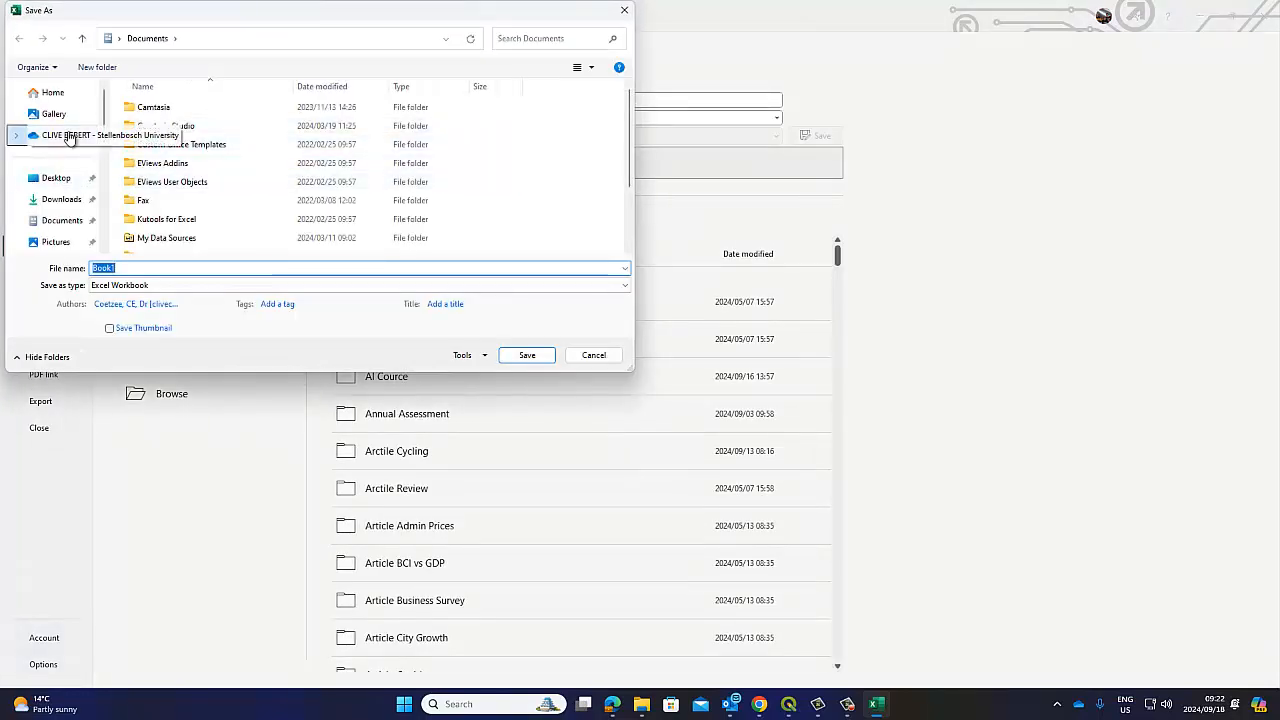
{"action": "scroll", "coordinate": [77, 230], "scroll_direction": "down", "scroll_amount": 3}
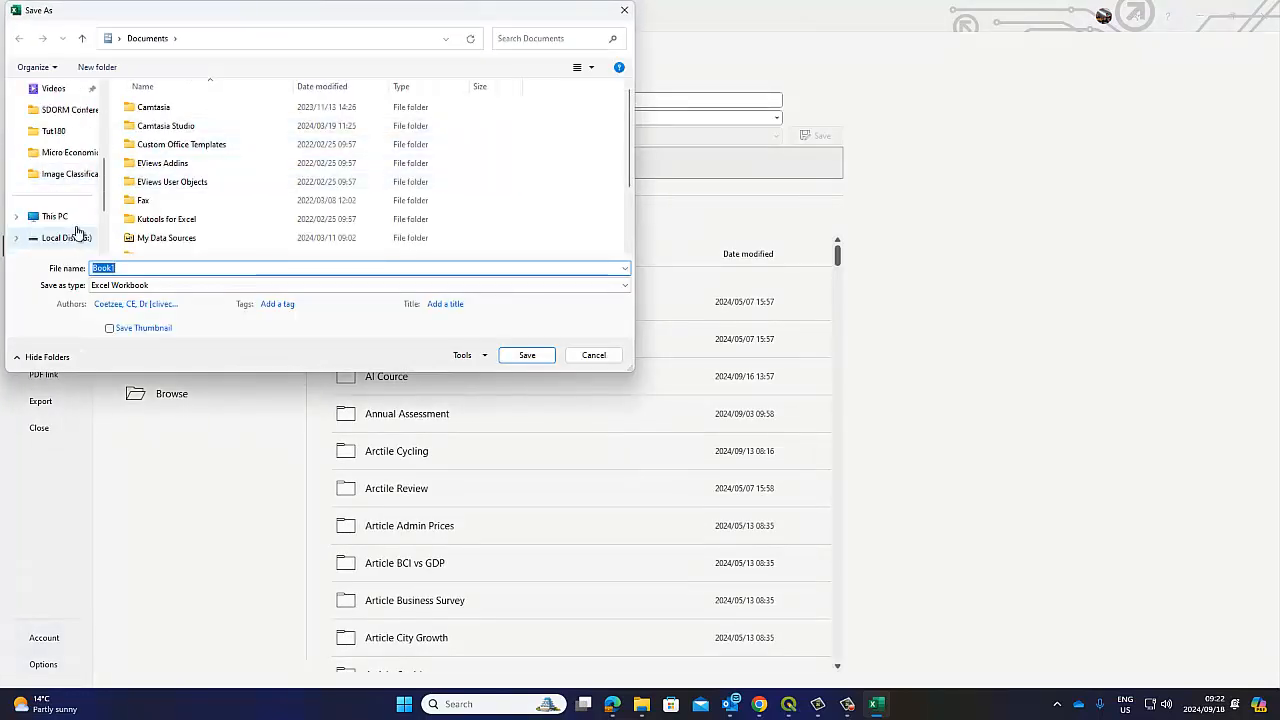
{"action": "left_click", "coordinate": [70, 174]}
{"action": "double_click", "coordinate": [124, 267]}
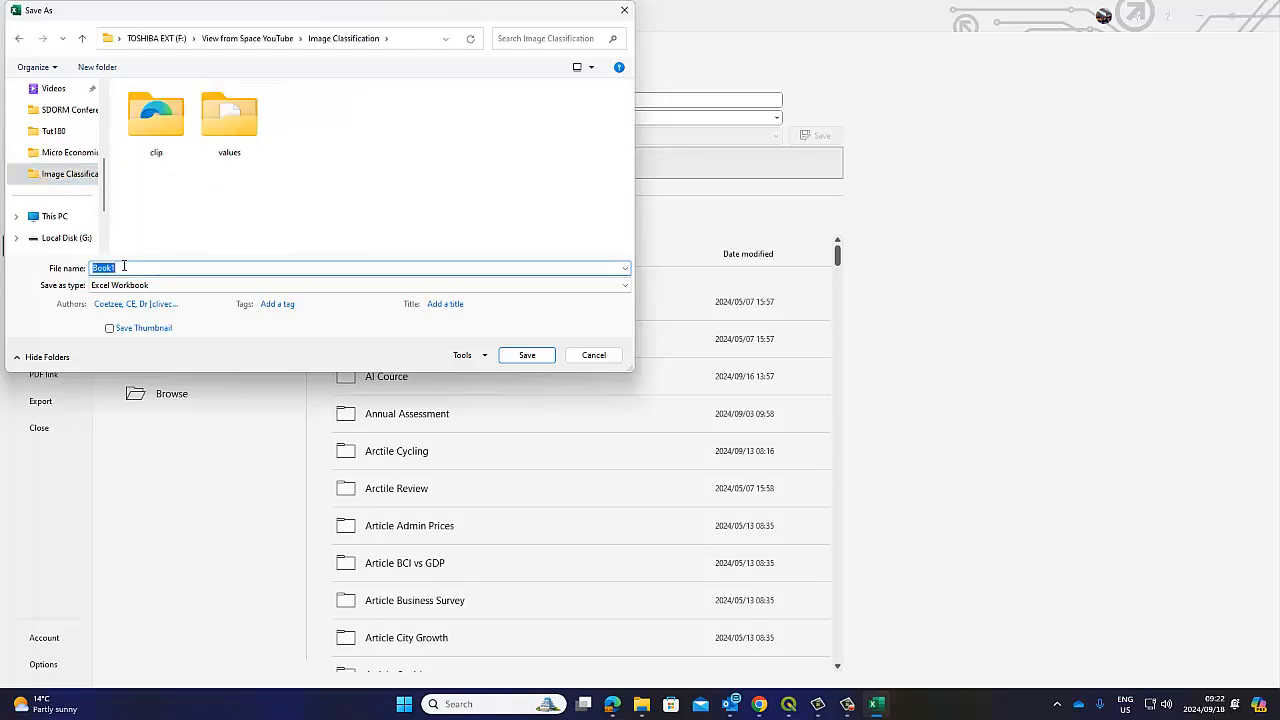
{"action": "type", "text": "Classification"}
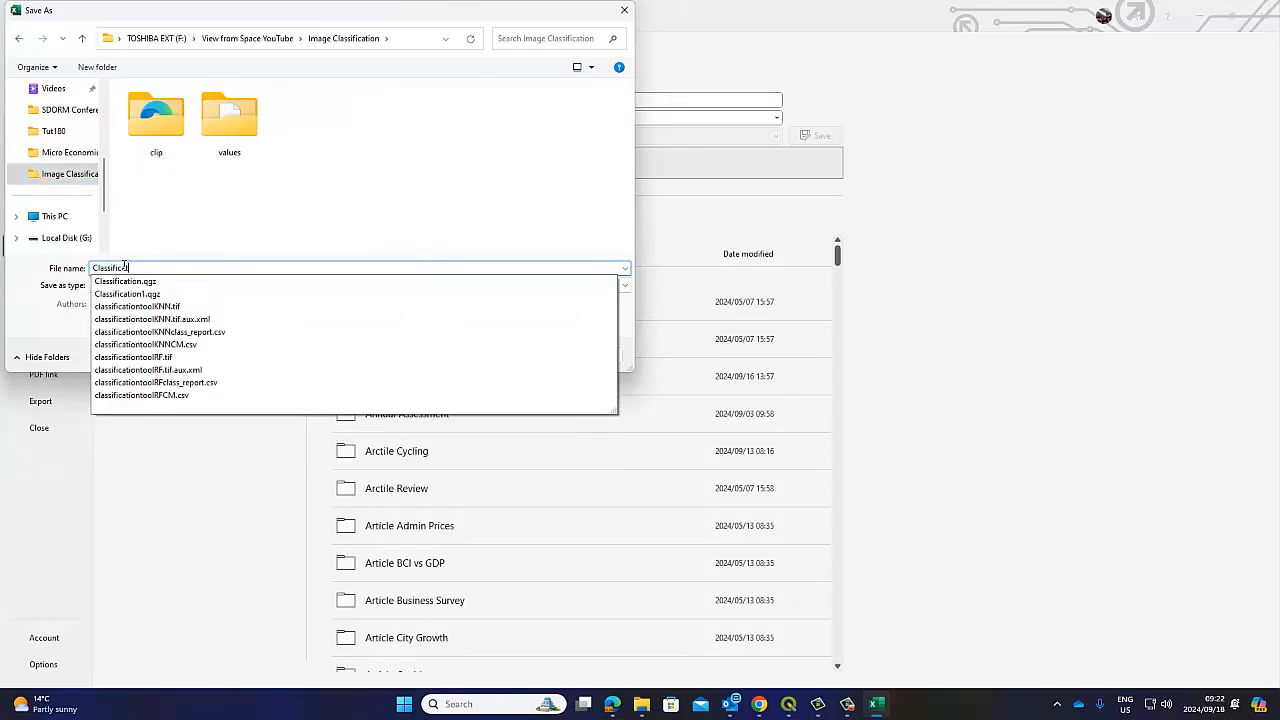
{"action": "left_click", "coordinate": [320, 212]}
{"action": "left_click", "coordinate": [528, 357]}
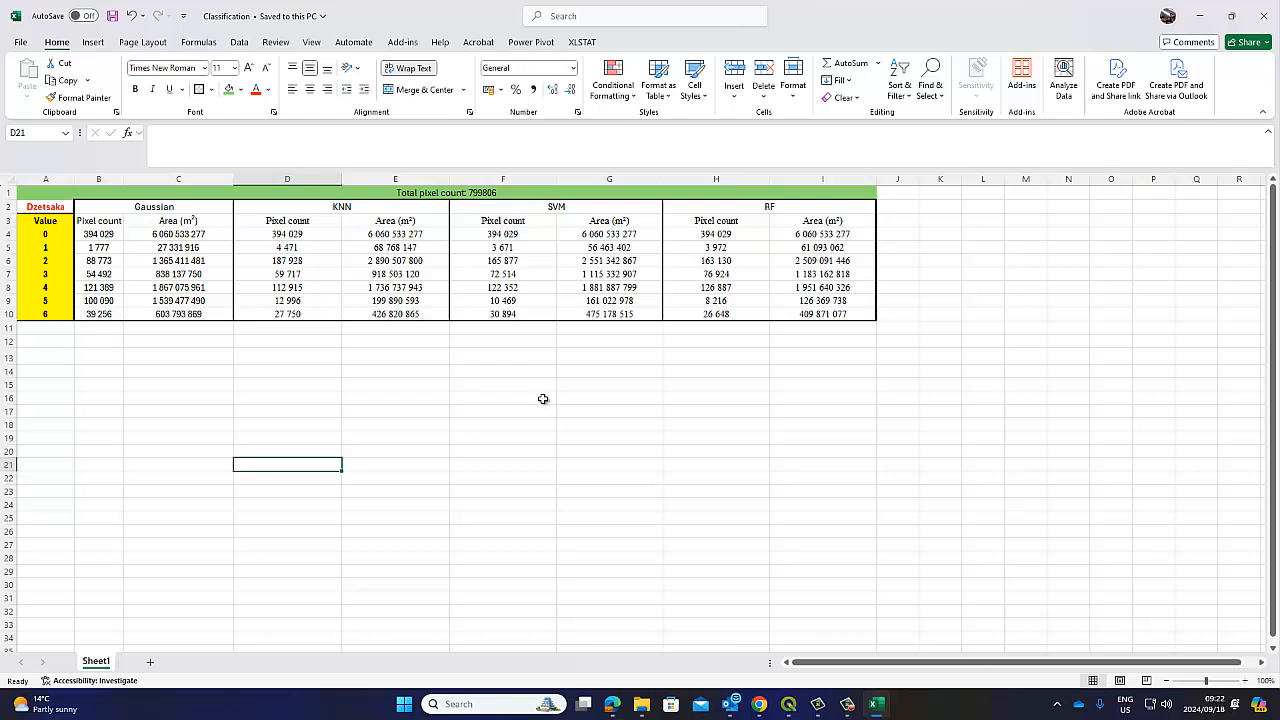
Select the formatted table, then clear the selection by clicking below it
{"action": "left_click_drag", "start_coordinate": [63, 194], "coordinate": [60, 314]}
{"action": "left_click", "coordinate": [53, 372]}
{"action": "left_click", "coordinate": [98, 440]}
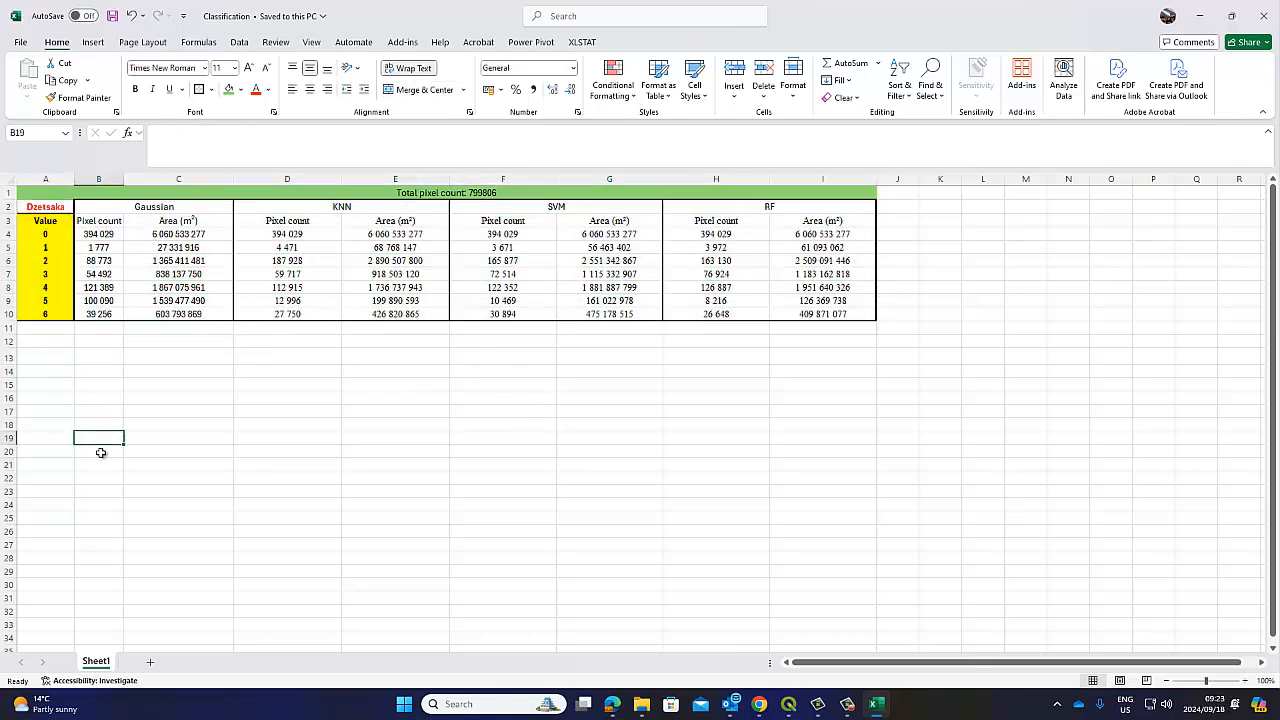
{"action": "left_click", "coordinate": [110, 479]}
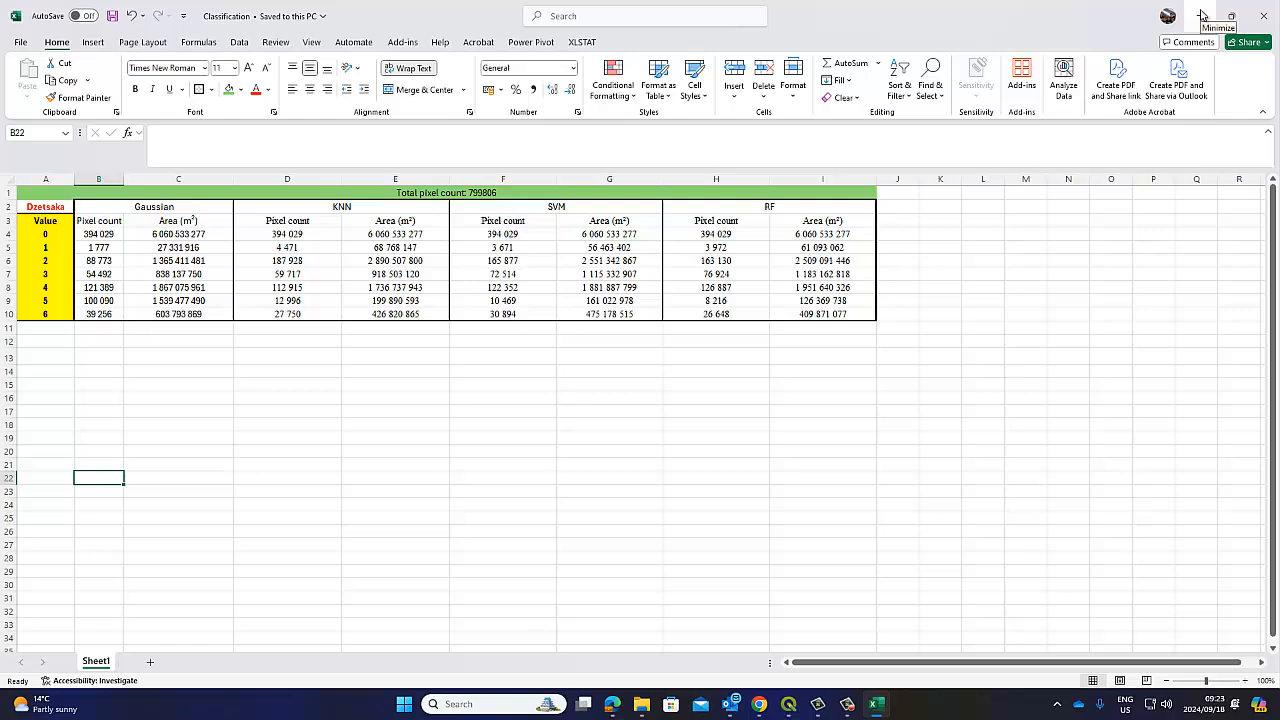
Close the Training attribute table in QGIS and turn the DzetsakaKNN layer back on
{"action": "left_click", "coordinate": [789, 706]}
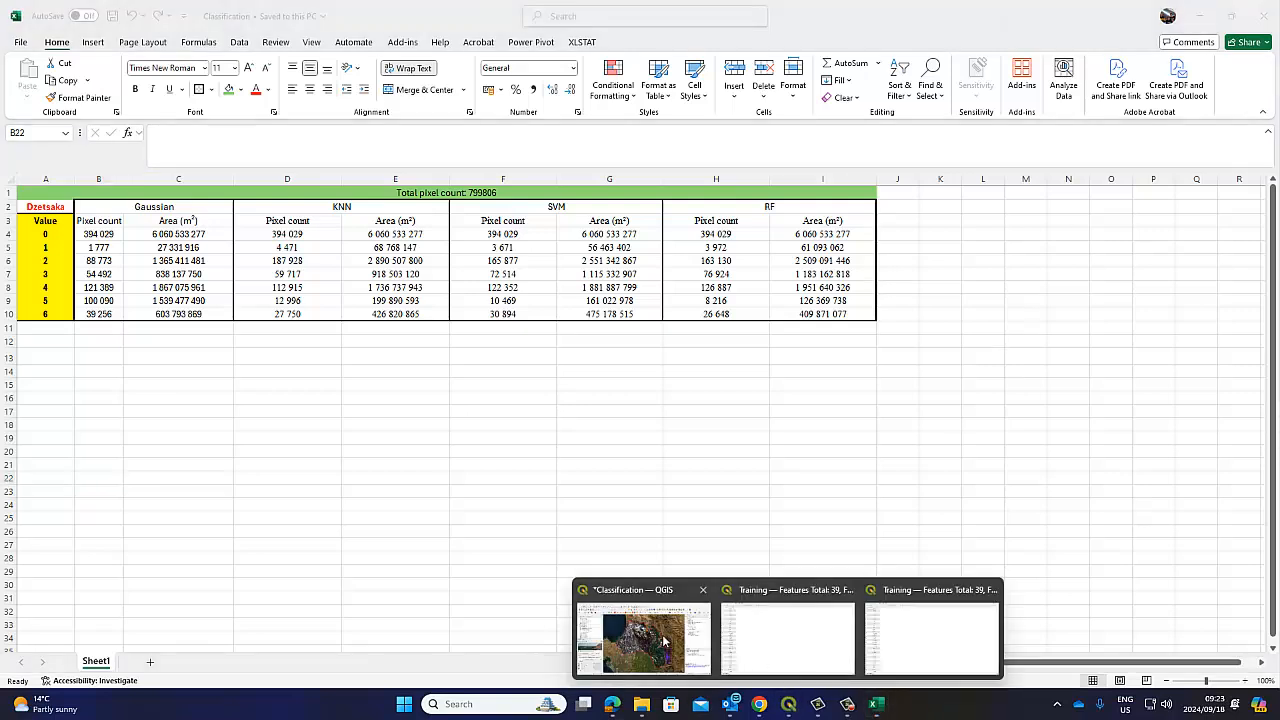
{"action": "left_click", "coordinate": [789, 706]}
{"action": "left_click", "coordinate": [800, 638]}
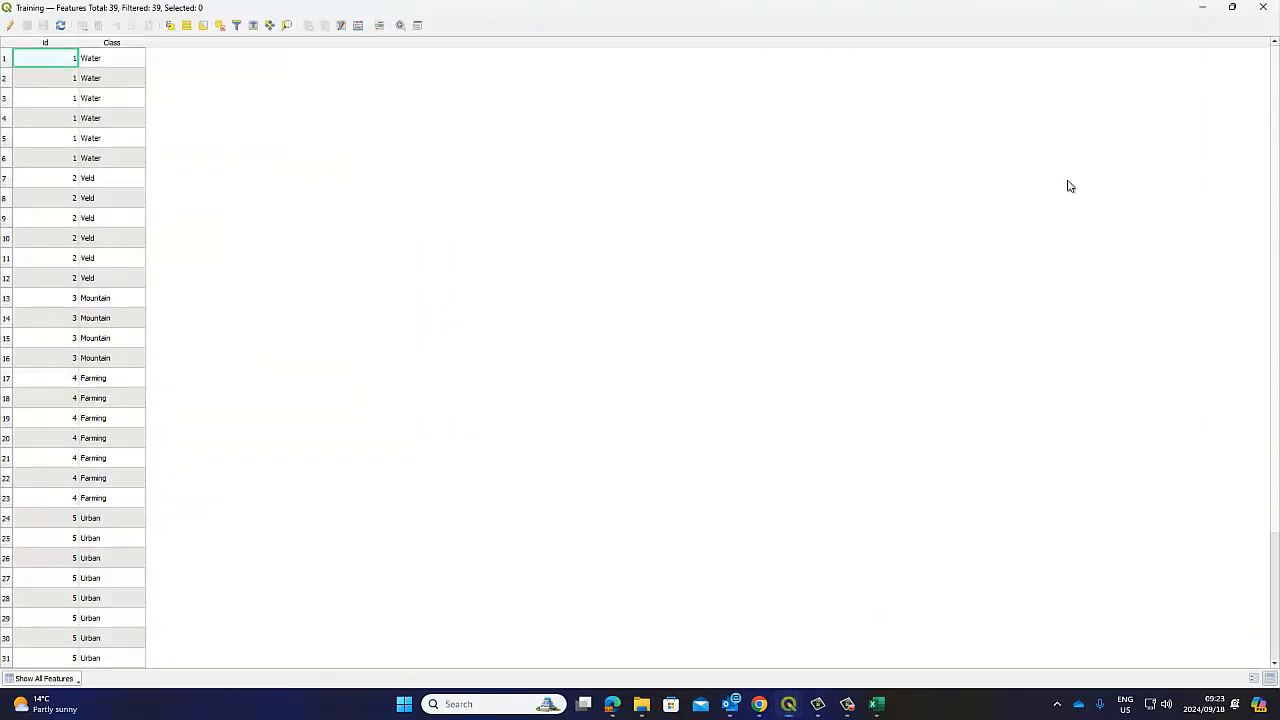
{"action": "left_click", "coordinate": [1265, 7]}
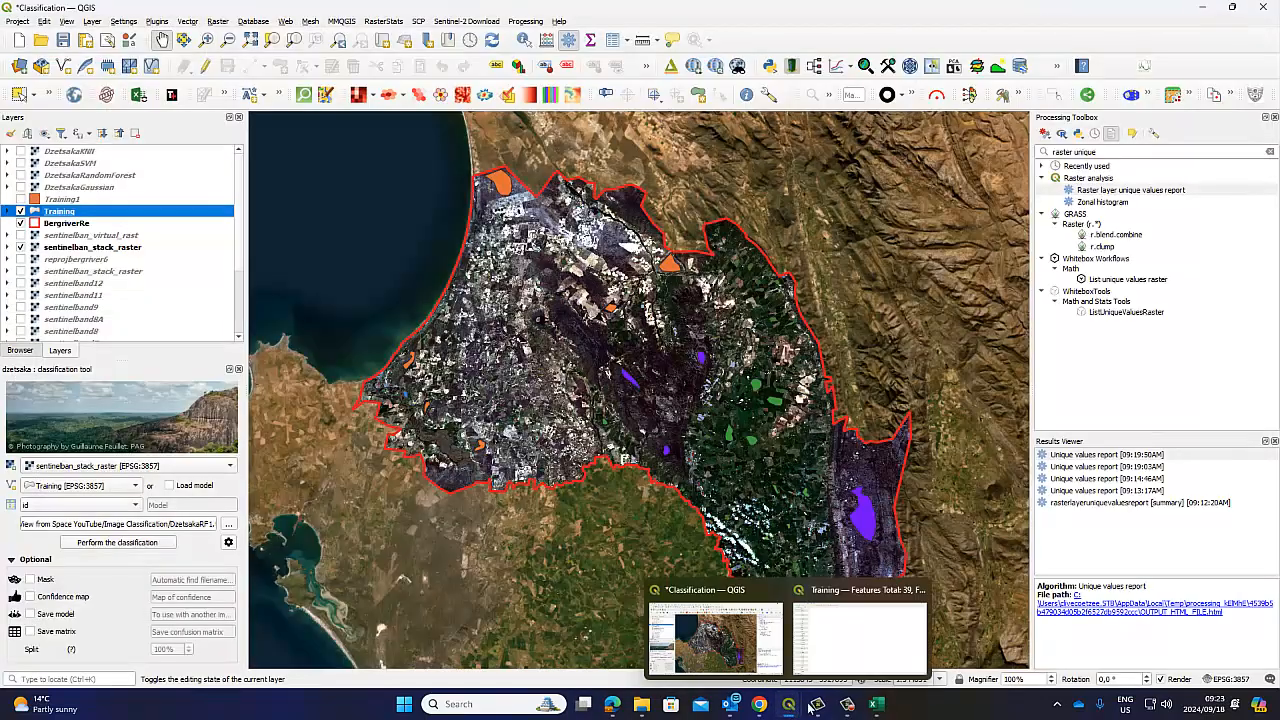
{"action": "left_click", "coordinate": [800, 638]}
{"action": "left_click", "coordinate": [1265, 7]}
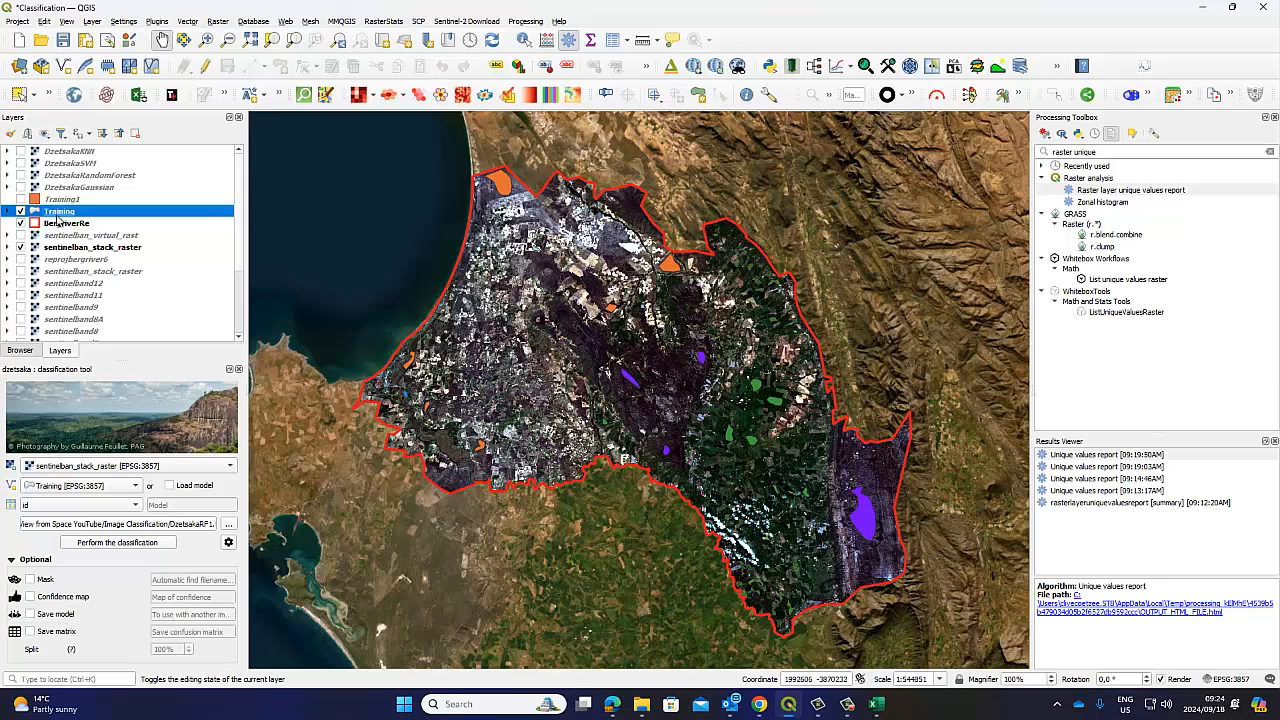
{"action": "left_click", "coordinate": [21, 151]}
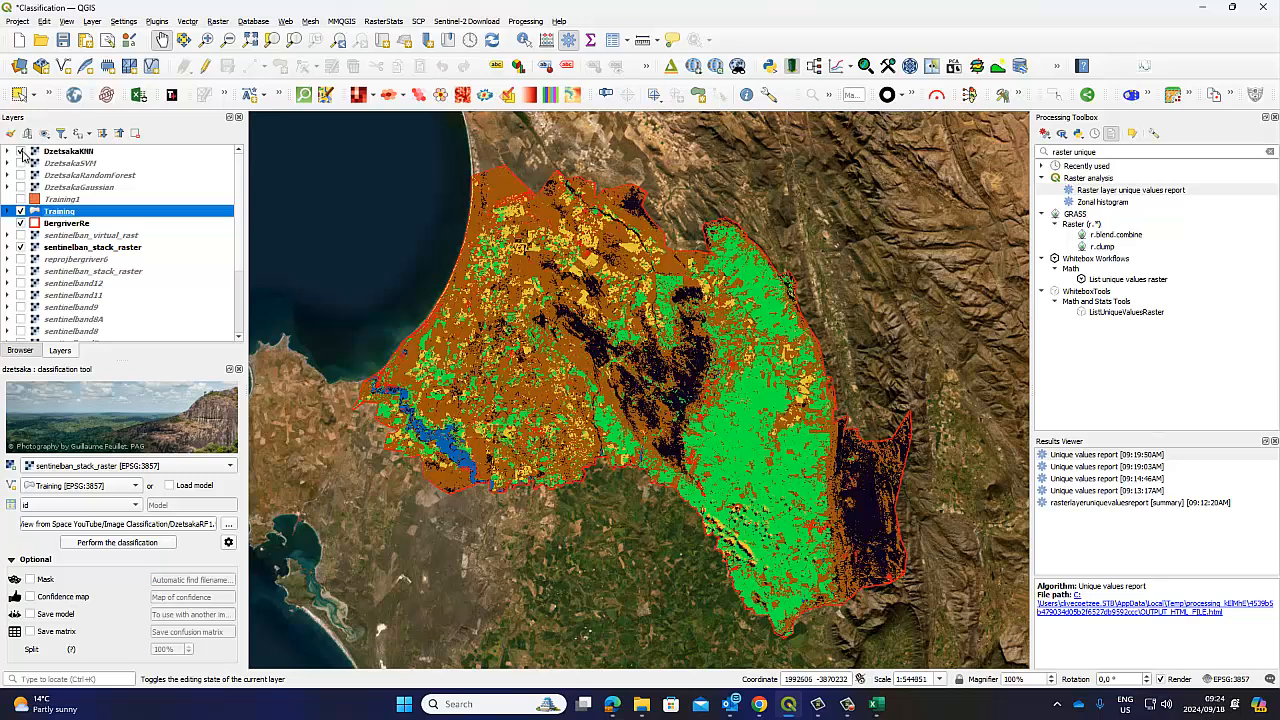